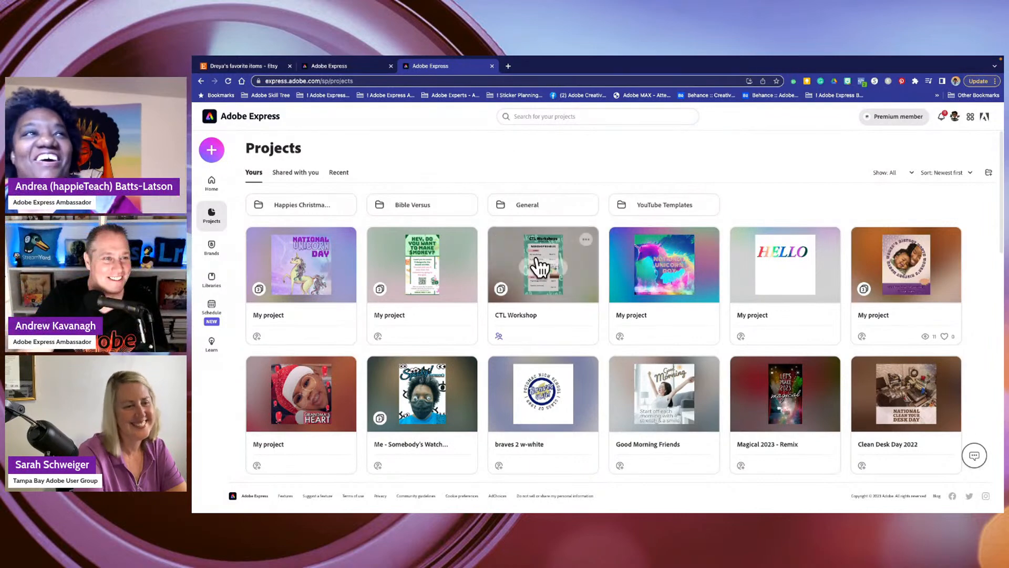
- Go to the home page and search all templates for "saint patricks day"
{"action": "left_click", "coordinate": [217, 185]}
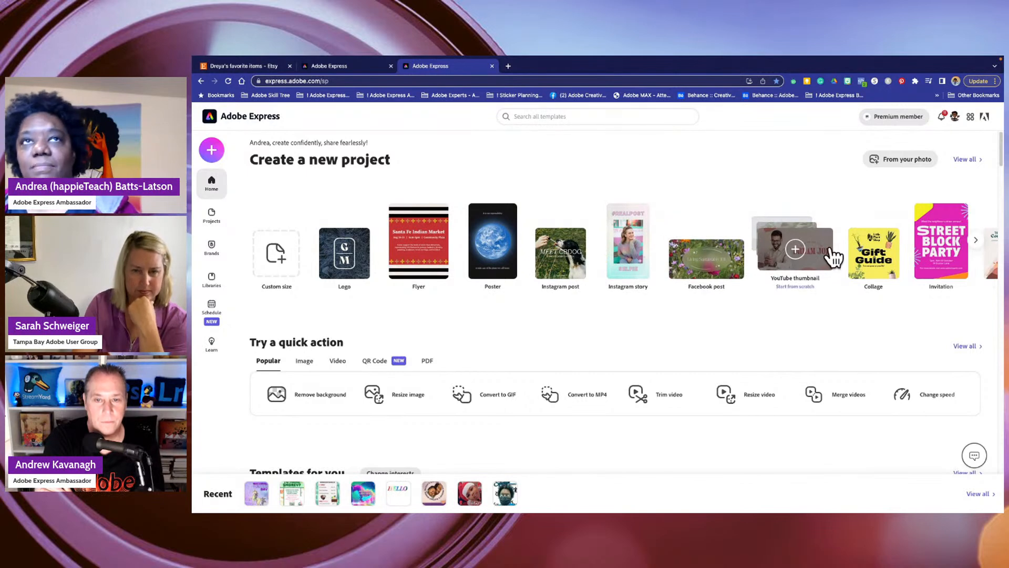
{"action": "left_click", "coordinate": [976, 242]}
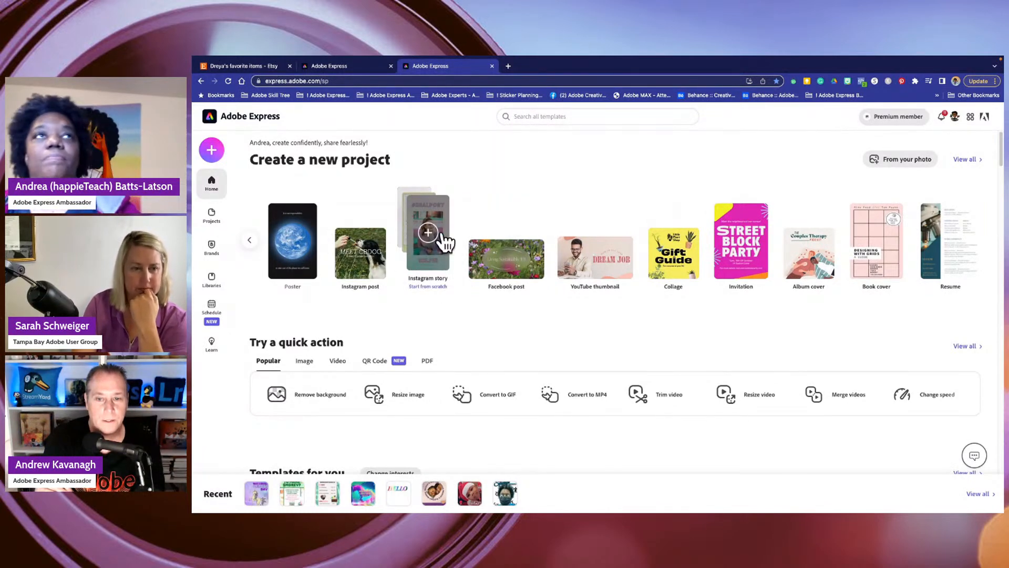
{"action": "left_click", "coordinate": [518, 115]}
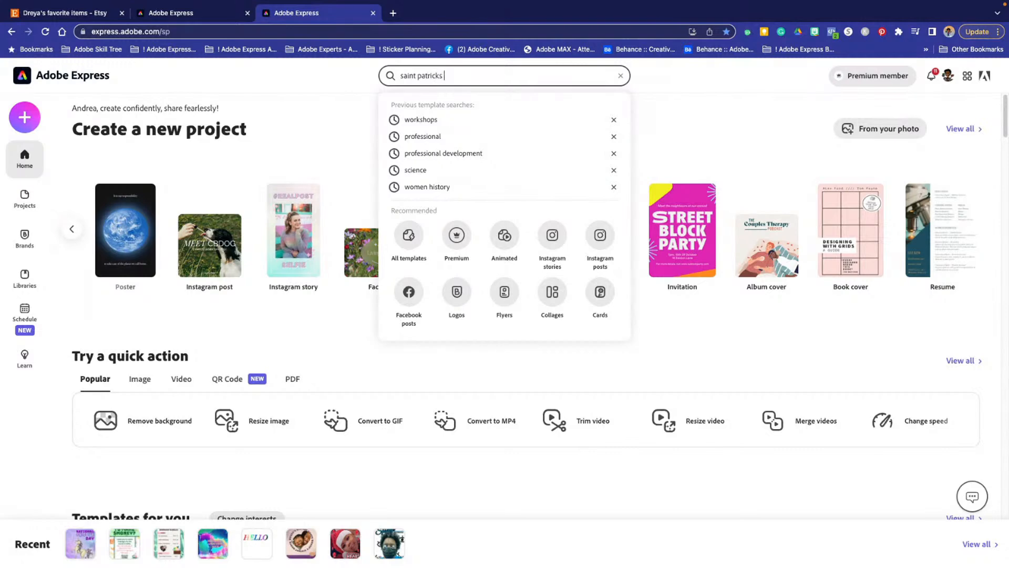
{"action": "key", "text": "Return"}
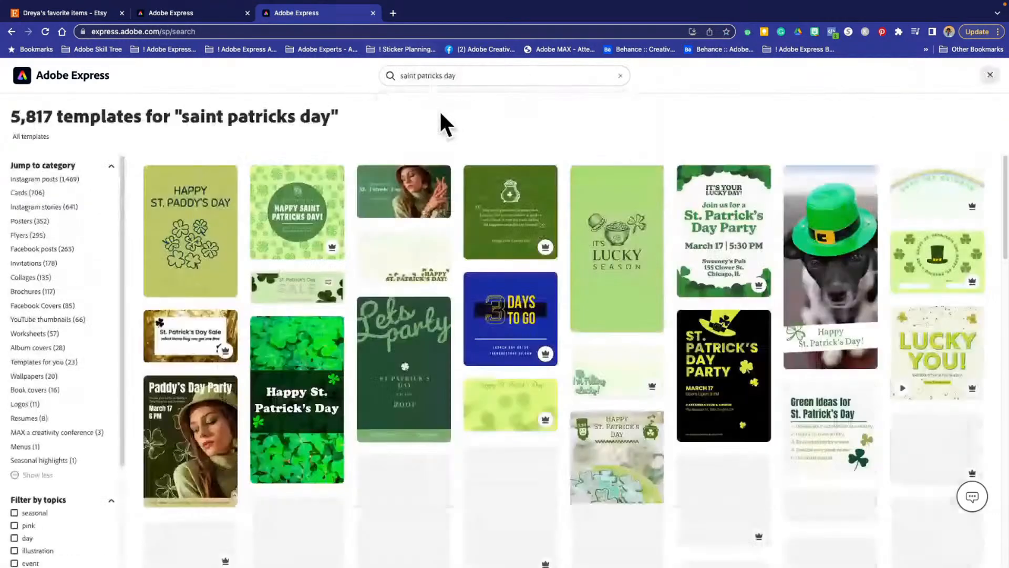
- Browse the St. Patrick's Day template results and start from the "Happy St. Patrick's Day" design with the large green hat
{"action": "mouse_move", "coordinate": [439, 334]}
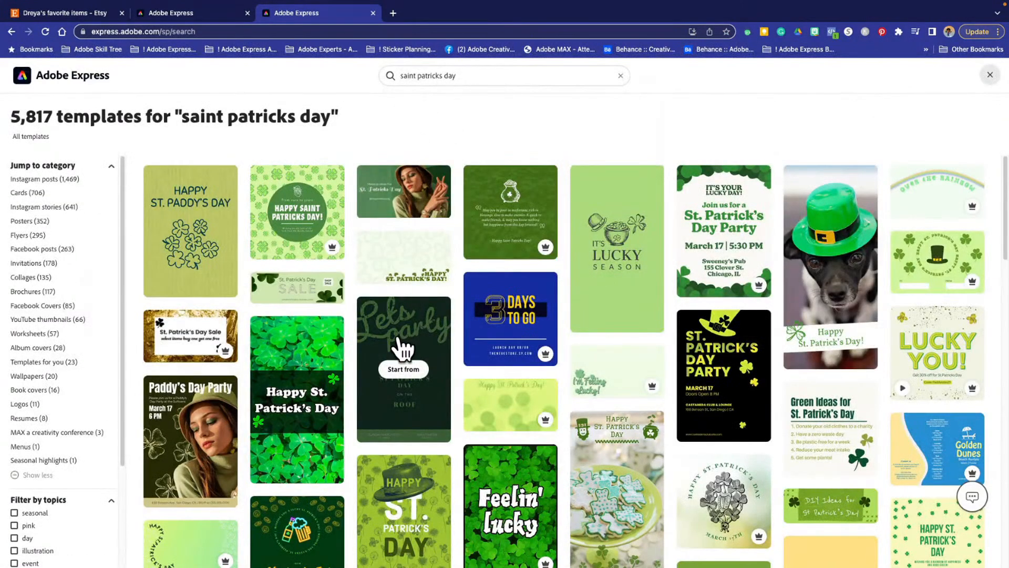
{"action": "scroll", "coordinate": [521, 410], "scroll_direction": "down", "scroll_amount": 7}
{"action": "scroll", "coordinate": [521, 410], "scroll_direction": "up", "scroll_amount": 7}
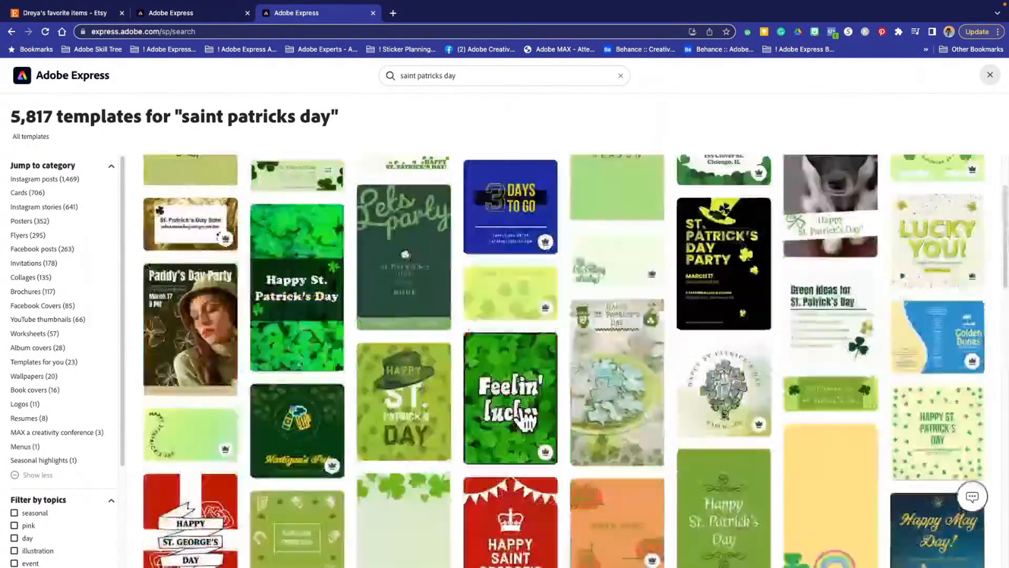
{"action": "mouse_move", "coordinate": [526, 419]}
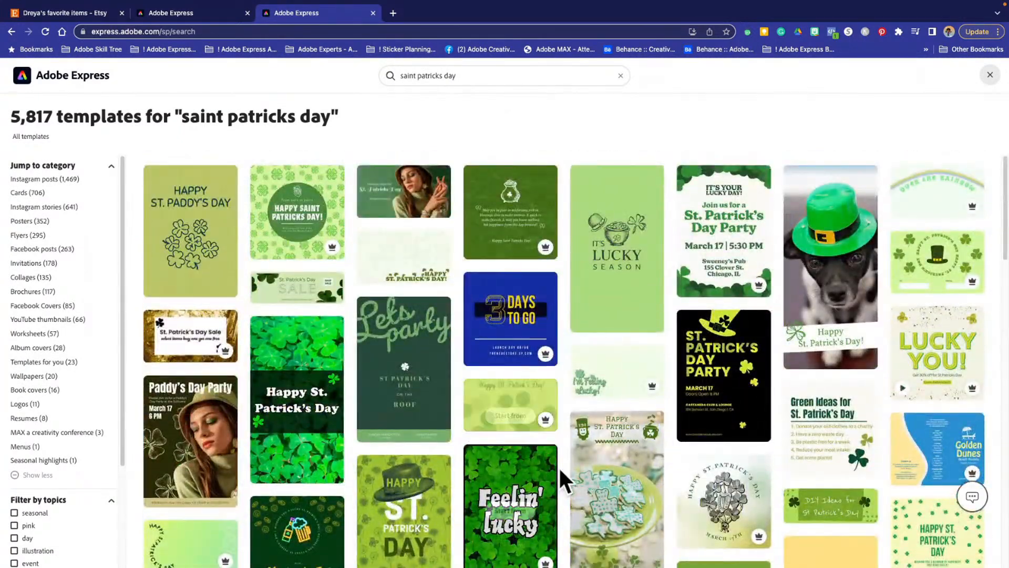
{"action": "mouse_move", "coordinate": [468, 507]}
{"action": "scroll", "coordinate": [468, 508], "scroll_direction": "down", "scroll_amount": 3}
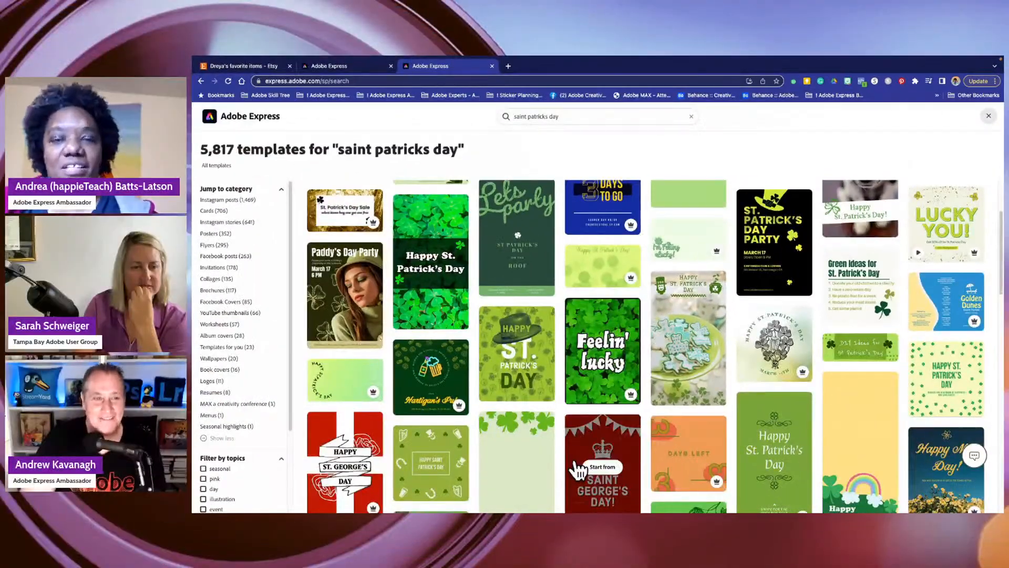
{"action": "scroll", "coordinate": [580, 470], "scroll_direction": "down", "scroll_amount": 9}
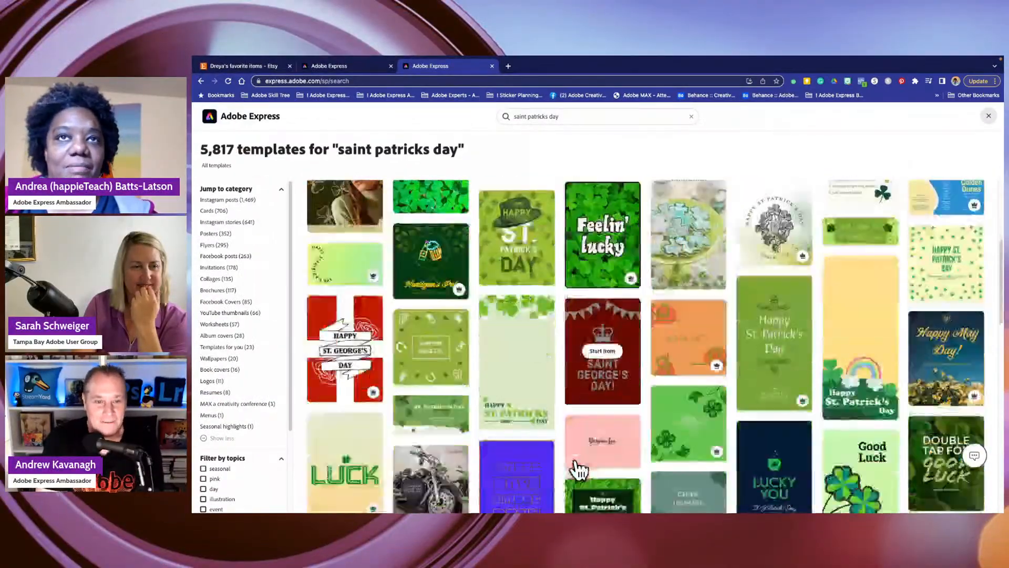
{"action": "scroll", "coordinate": [580, 470], "scroll_direction": "down", "scroll_amount": 10}
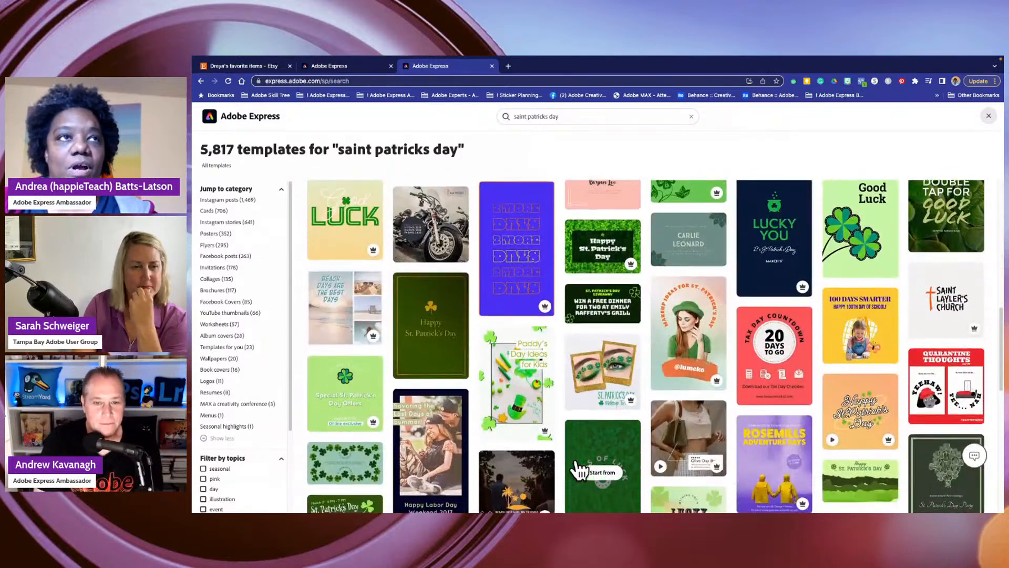
{"action": "scroll", "coordinate": [578, 456], "scroll_direction": "down", "scroll_amount": 10}
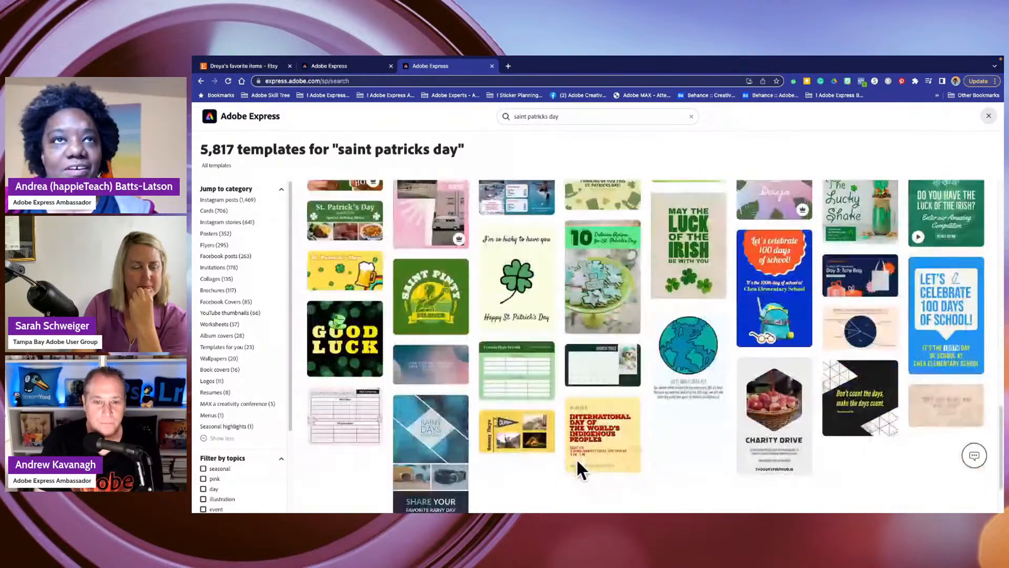
{"action": "scroll", "coordinate": [587, 452], "scroll_direction": "up", "scroll_amount": 5}
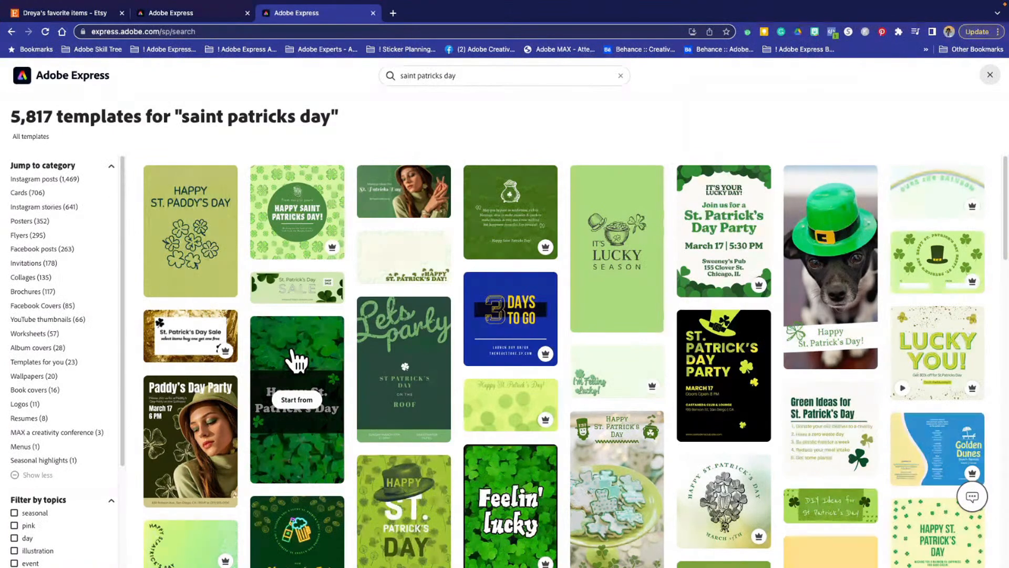
{"action": "left_click", "coordinate": [408, 499]}
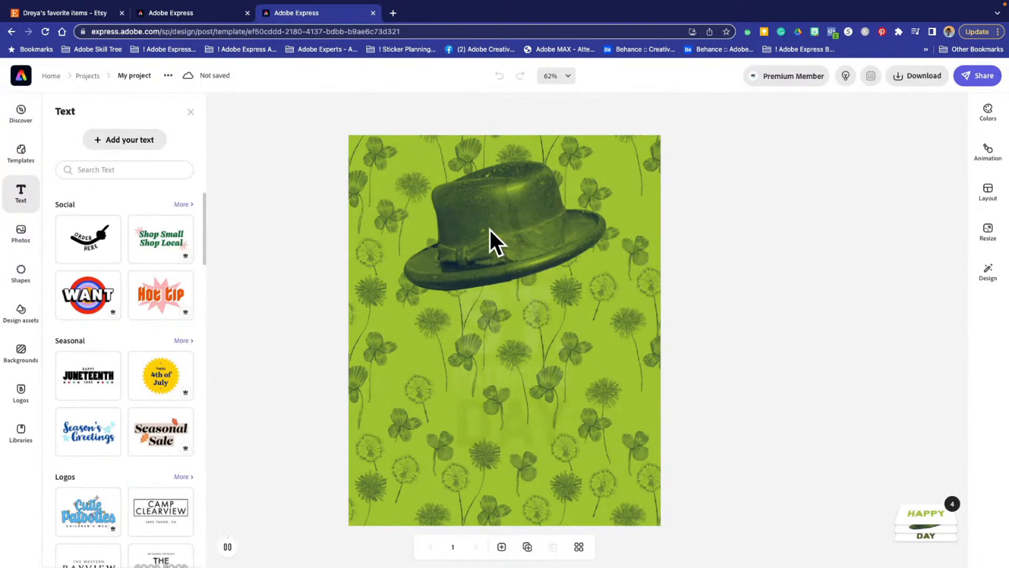
- Replace the word "Happy" on the hat with "YES"
{"action": "left_click", "coordinate": [498, 230]}
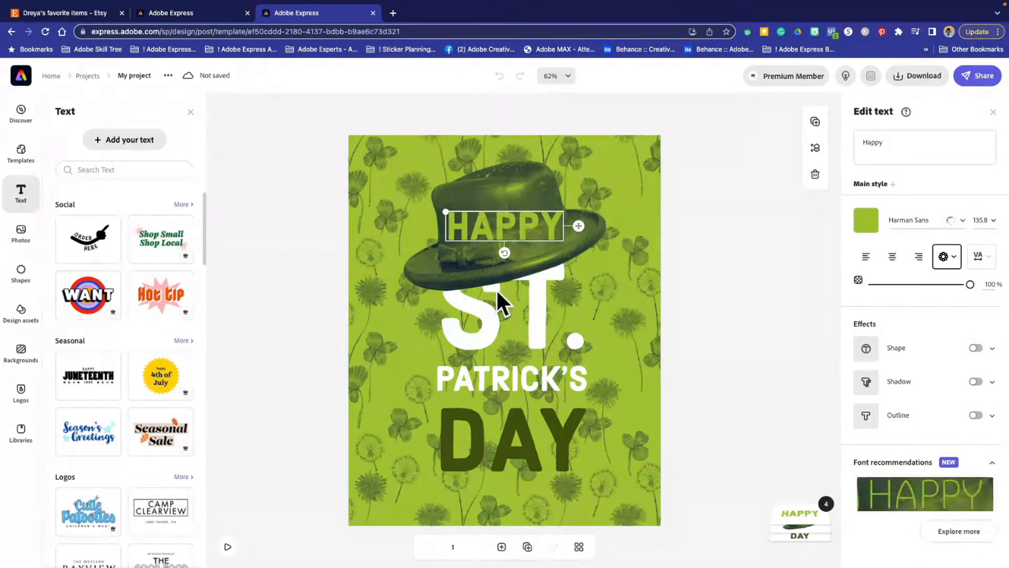
{"action": "left_click", "coordinate": [890, 143]}
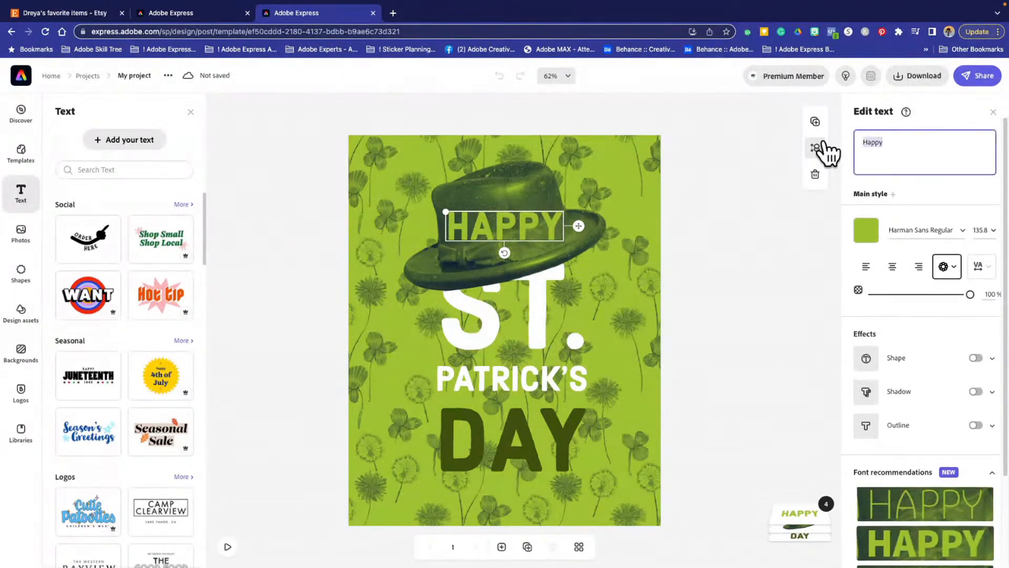
{"action": "type", "text": "YES"}
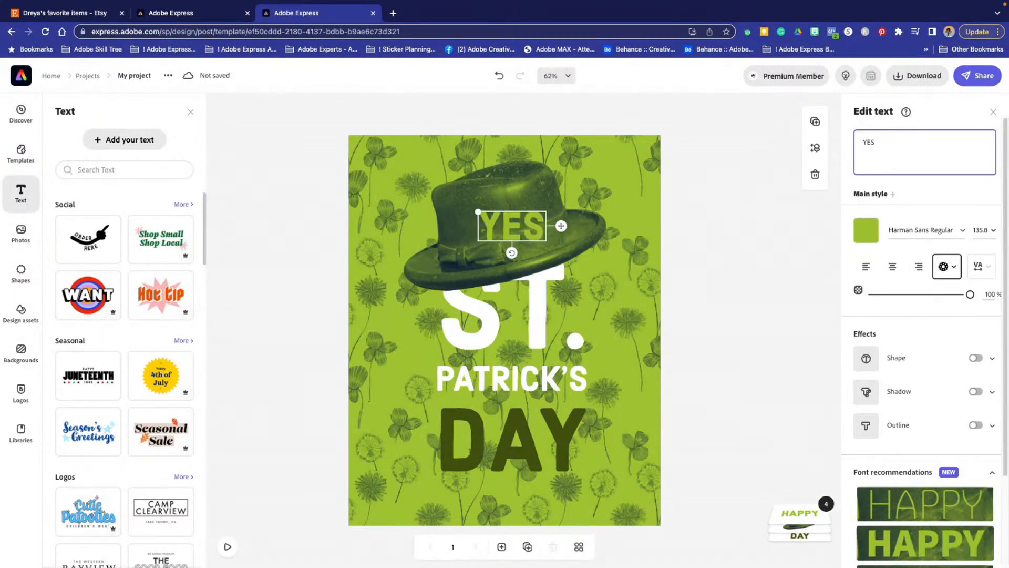
{"action": "left_click", "coordinate": [438, 338]}
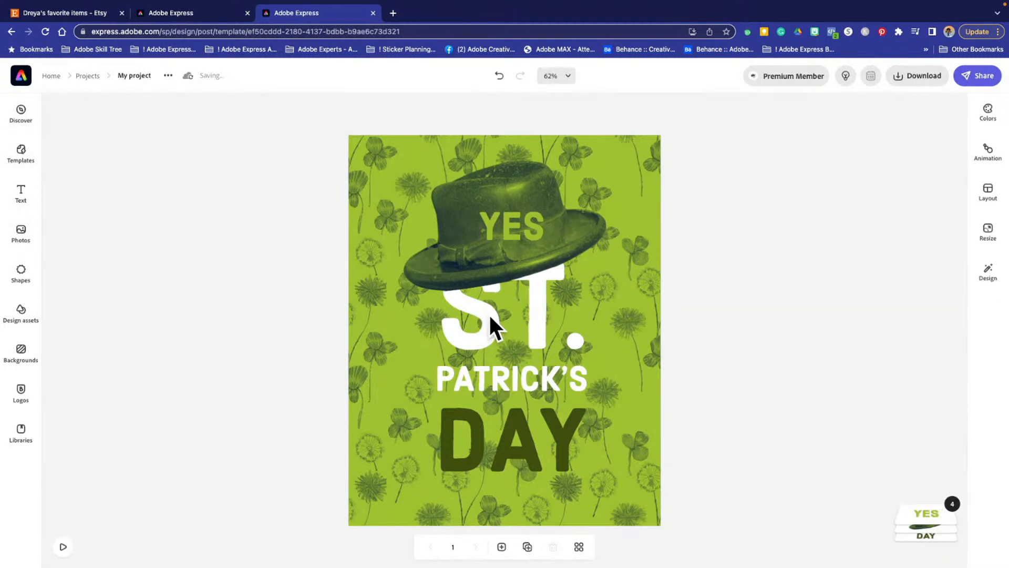
- Change "St." to "Mr." in the main title so it reads "Mr. Patrick's Day"
{"action": "left_click", "coordinate": [490, 316]}
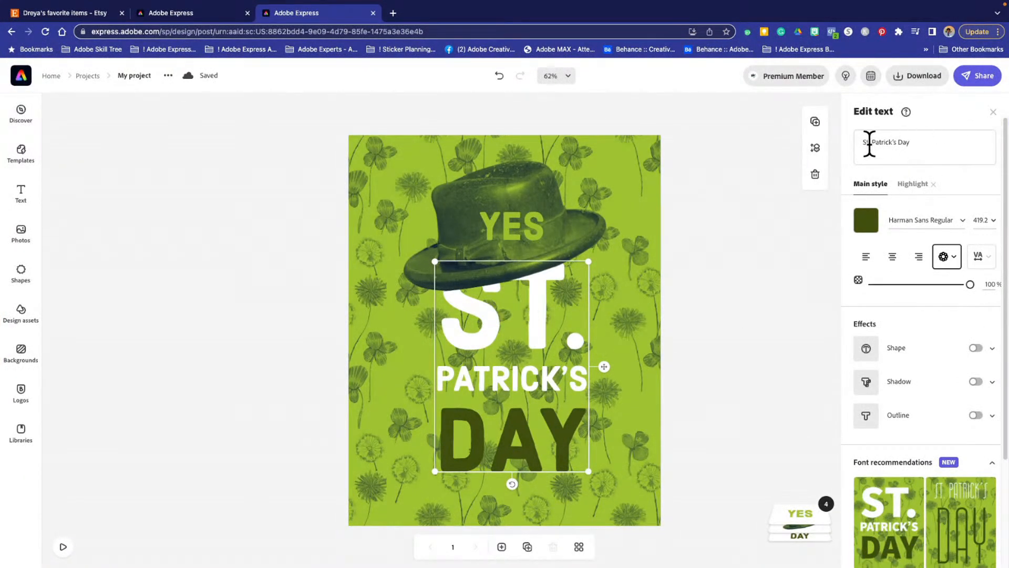
{"action": "left_click", "coordinate": [867, 141]}
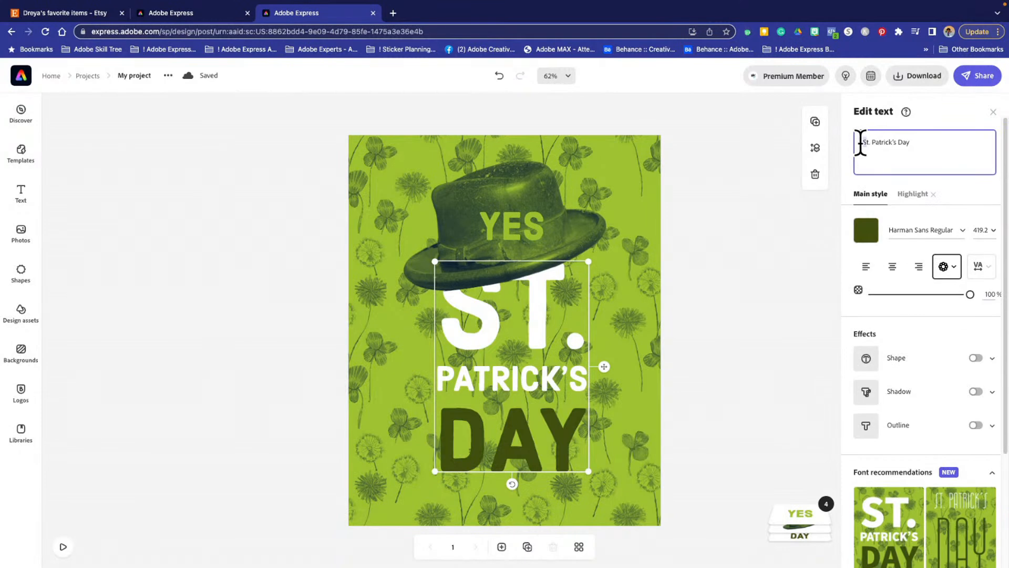
{"action": "key", "text": "BackSpace"}
{"action": "type", "text": "Mr"}
{"action": "key", "text": "Delete"}
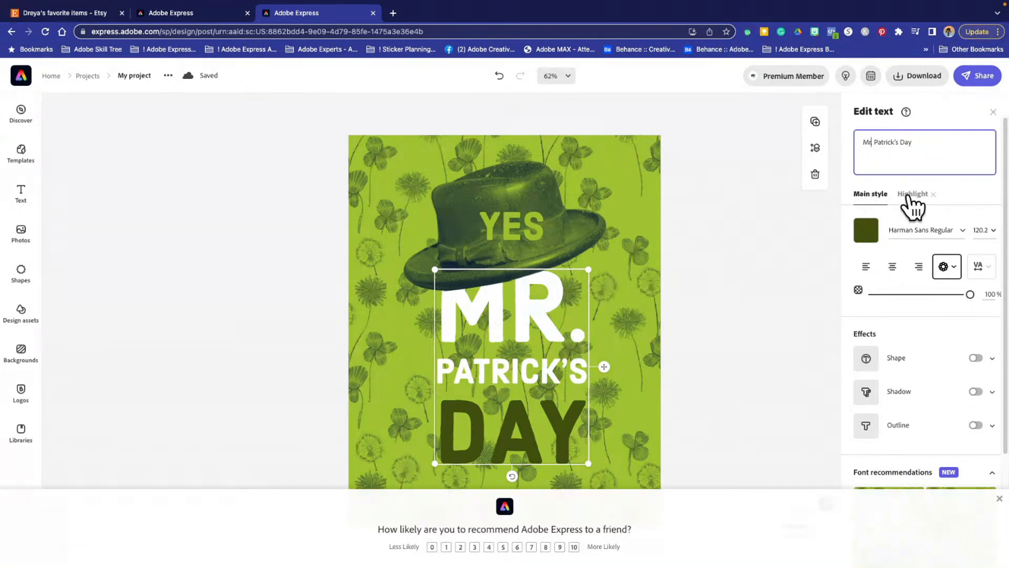
- Examine the title's Highlight and Main style settings and the background's edit options, dismissing the recommendation survey
{"action": "left_click", "coordinate": [907, 195]}
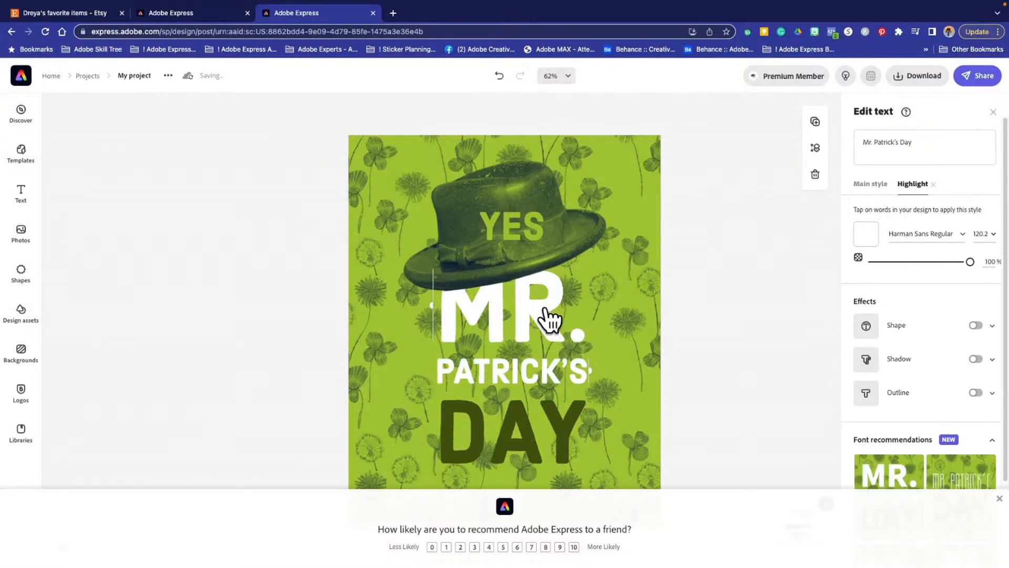
{"action": "left_click", "coordinate": [870, 185]}
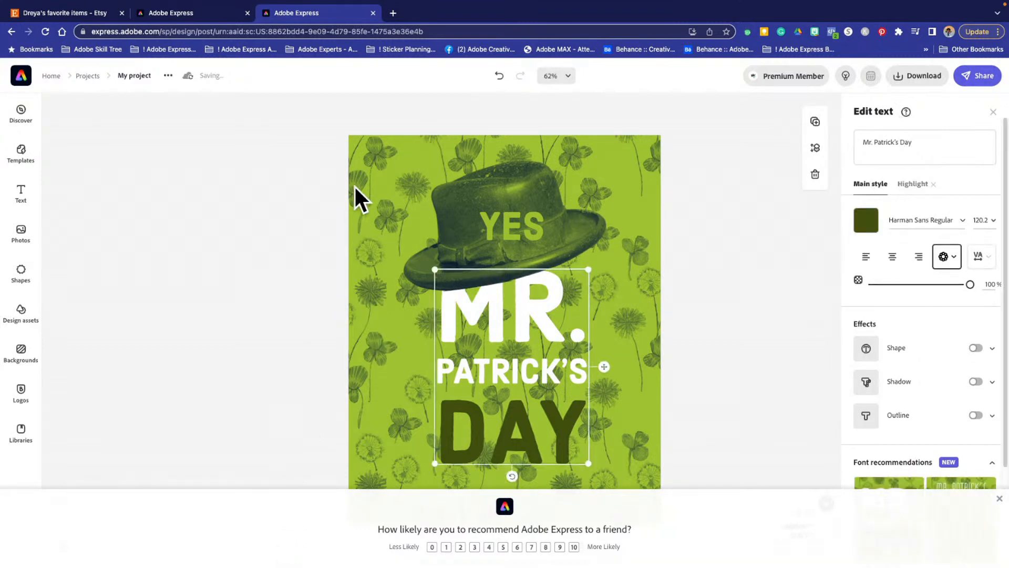
{"action": "left_click", "coordinate": [389, 215]}
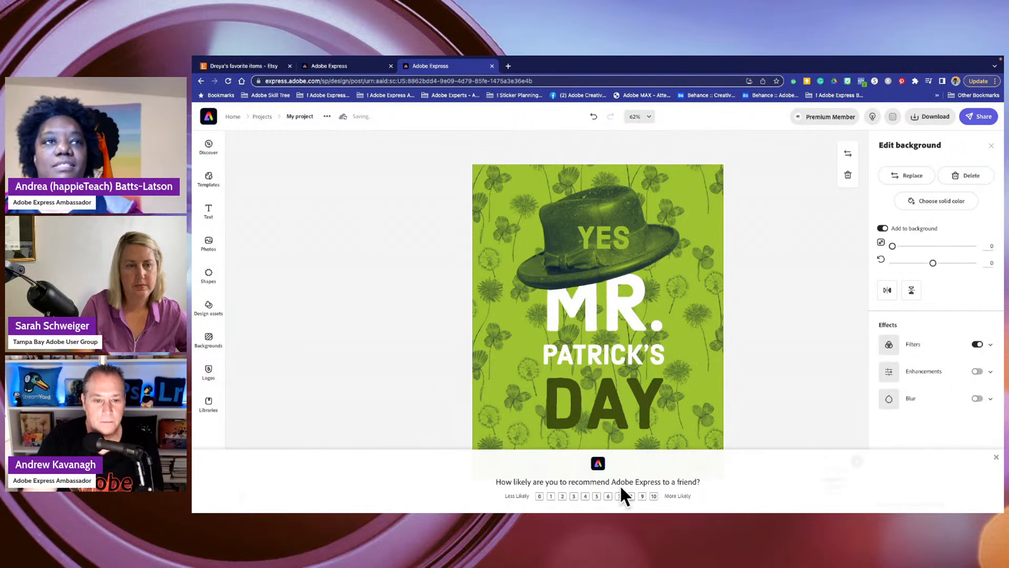
{"action": "left_click", "coordinate": [995, 458]}
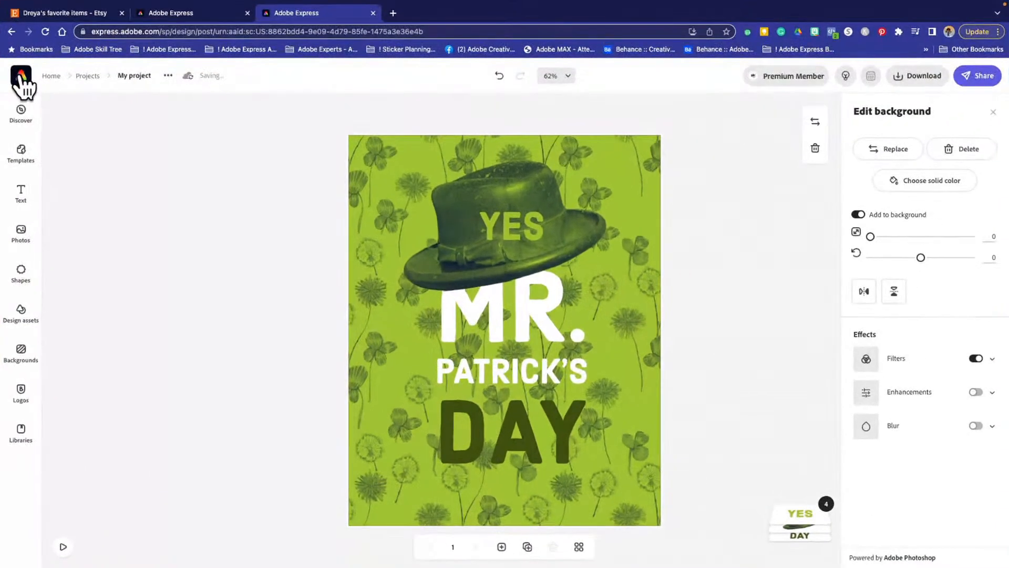
- Return to the home page and start the Remove background quick action, browsing the device for an image
{"action": "left_click", "coordinate": [21, 78]}
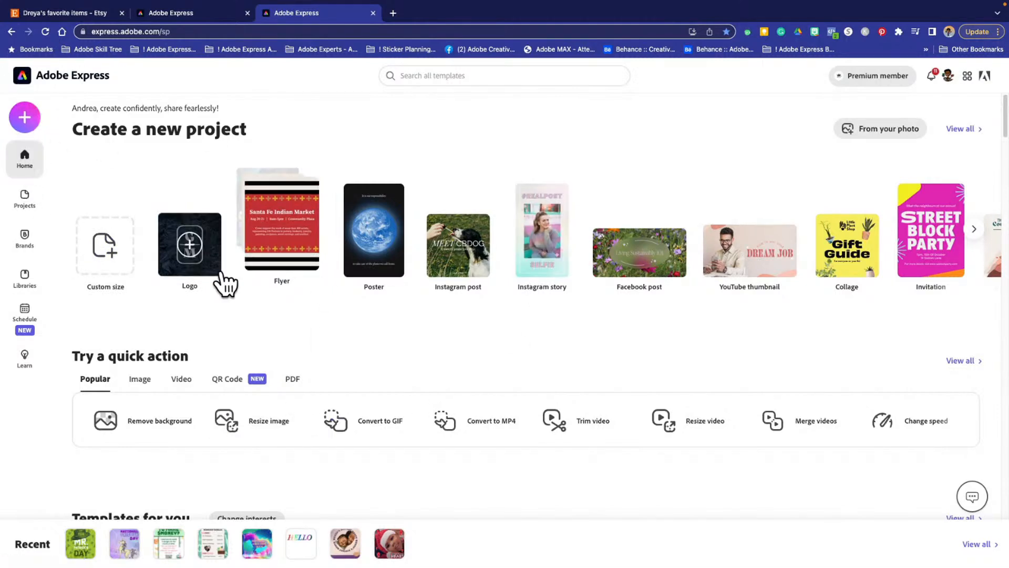
{"action": "scroll", "coordinate": [245, 391], "scroll_direction": "down", "scroll_amount": 4}
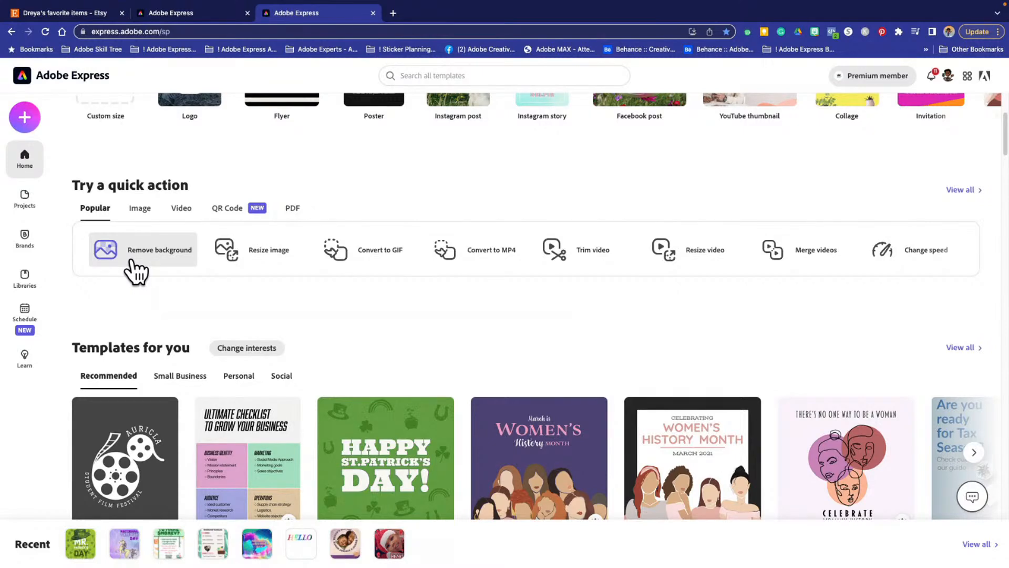
{"action": "left_click", "coordinate": [161, 256]}
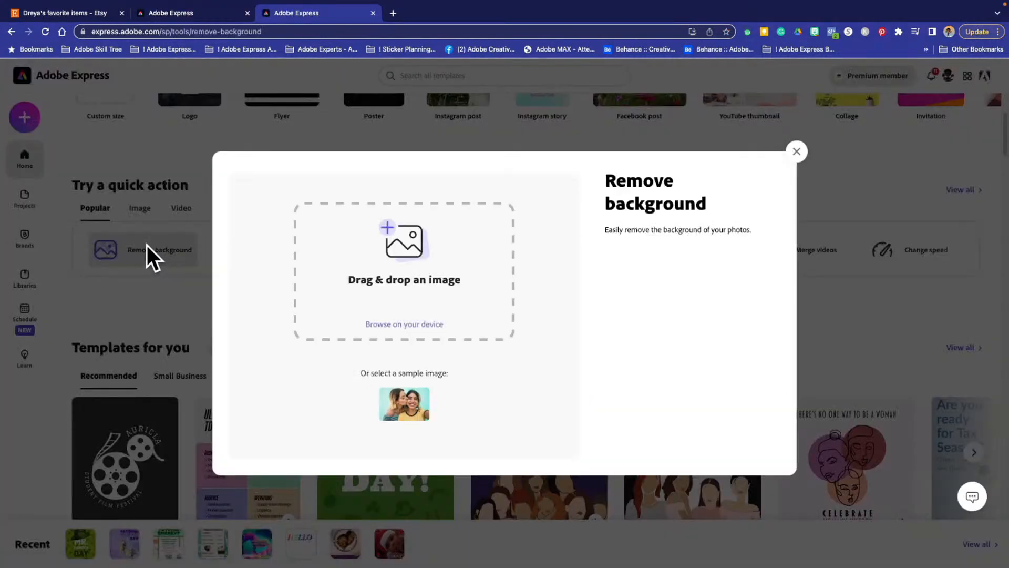
{"action": "left_click", "coordinate": [400, 326]}
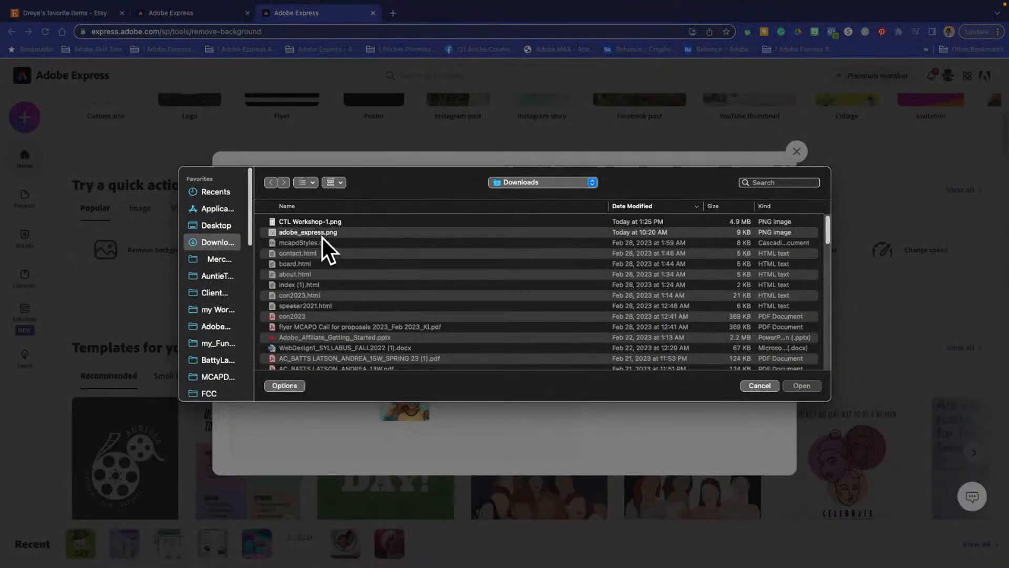
- Preview AdobeStock_346681995.jpeg, AdobeStock_377241572.jpeg and AdobeStock_388033985.jpeg in the Downloads folder to judge their suitability
{"action": "scroll", "coordinate": [339, 311], "scroll_direction": "down", "scroll_amount": 10}
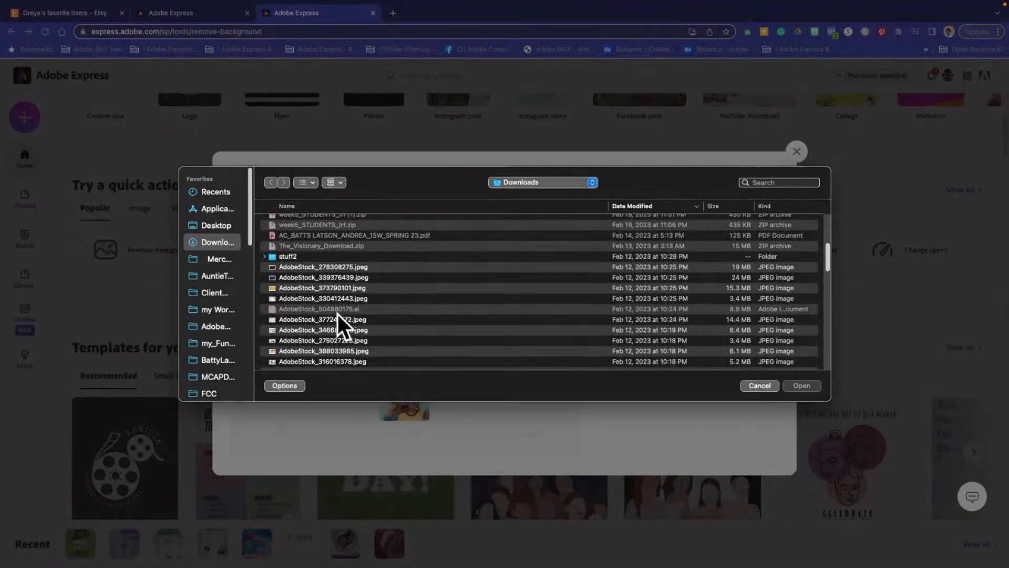
{"action": "left_click", "coordinate": [328, 330]}
{"action": "key", "text": "space"}
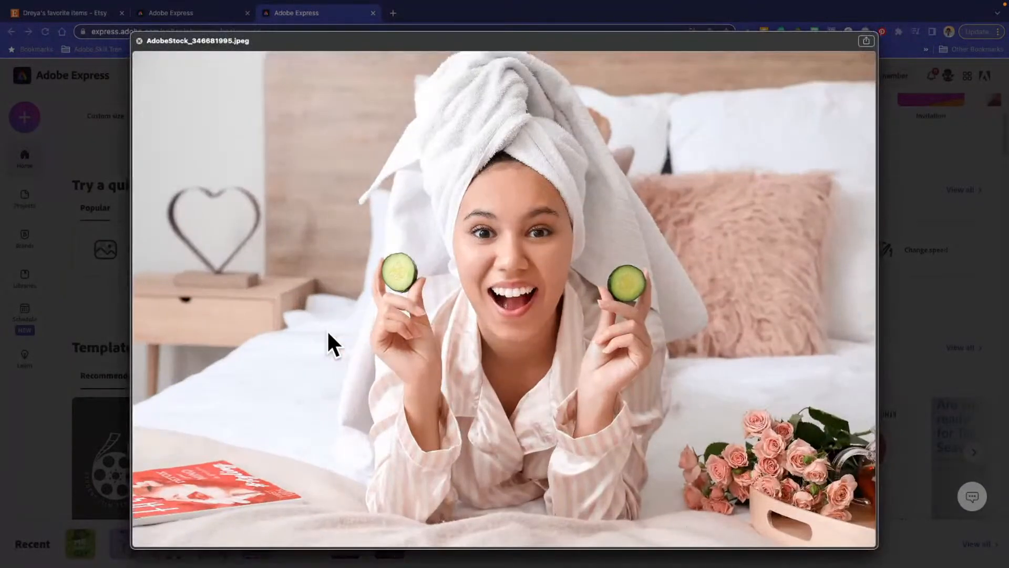
{"action": "key", "text": "space"}
{"action": "left_click", "coordinate": [320, 321]}
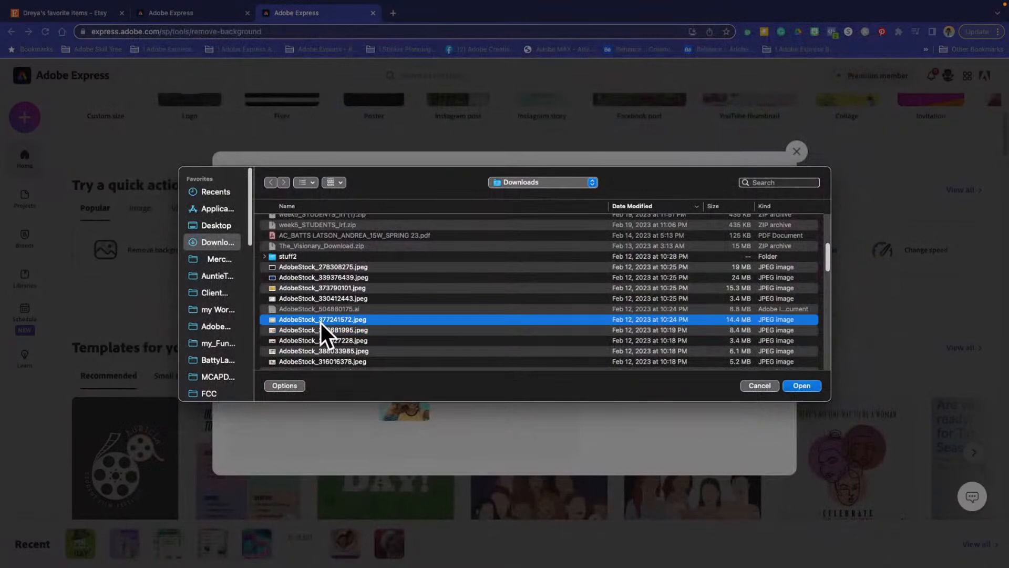
{"action": "key", "text": "space"}
{"action": "key", "text": "space"}
{"action": "left_click", "coordinate": [325, 351]}
{"action": "key", "text": "space"}
- Preview AdobeStock_316016378.jpeg and open it for background removal
{"action": "key", "text": "space"}
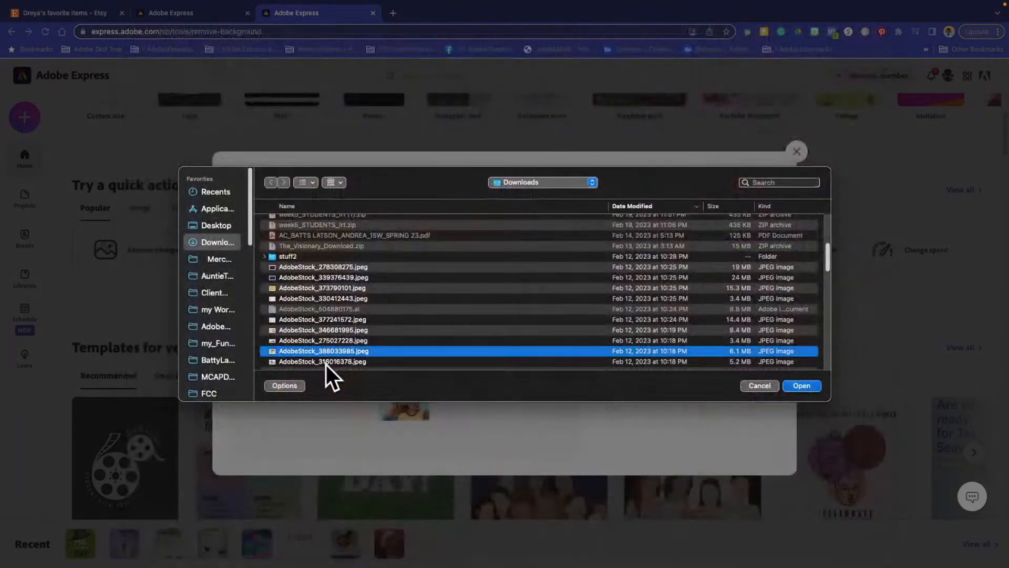
{"action": "left_click", "coordinate": [326, 362]}
{"action": "key", "text": "space"}
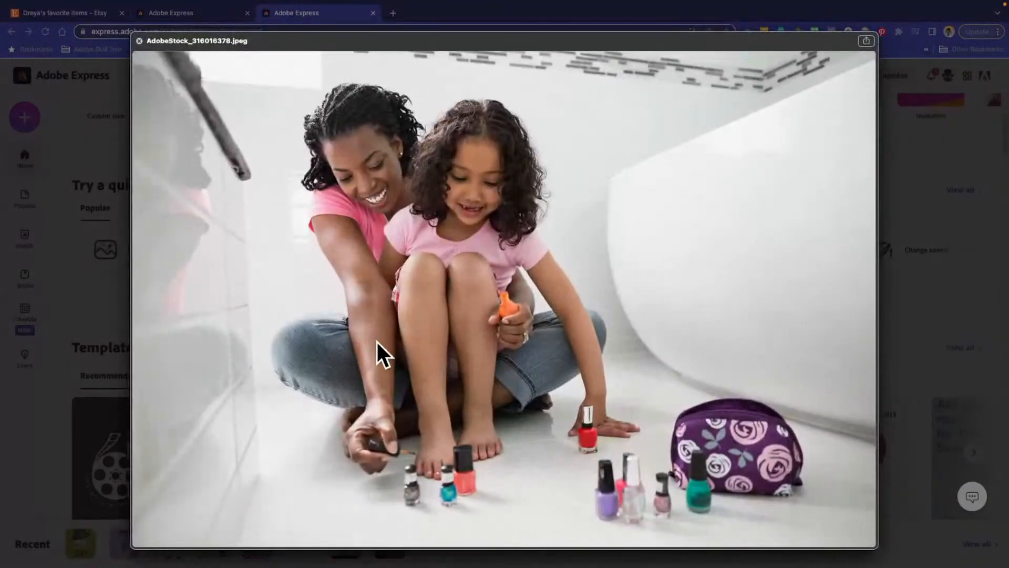
{"action": "key", "text": "space"}
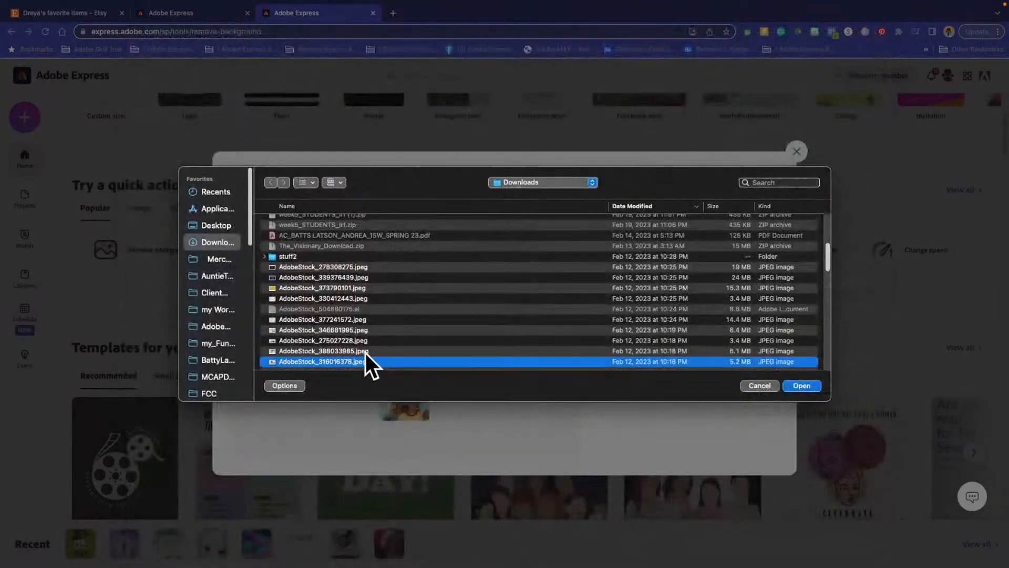
{"action": "key", "text": "Return"}
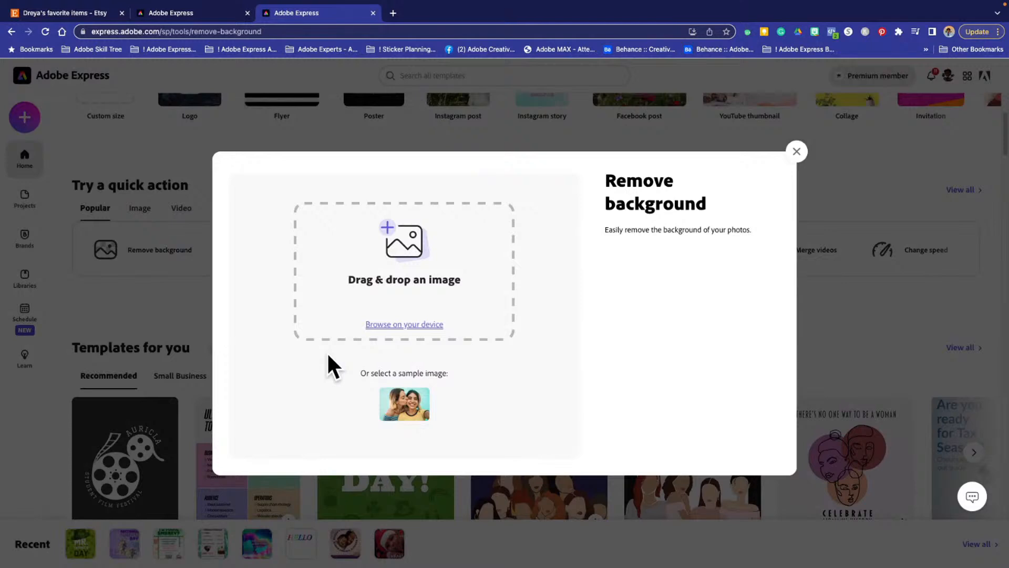
- Browse the Downloads folder for AdobeStock_485540616.jpeg, preview it and try to open it for background removal
{"action": "left_click", "coordinate": [402, 326]}
{"action": "scroll", "coordinate": [345, 348], "scroll_direction": "down", "scroll_amount": 10}
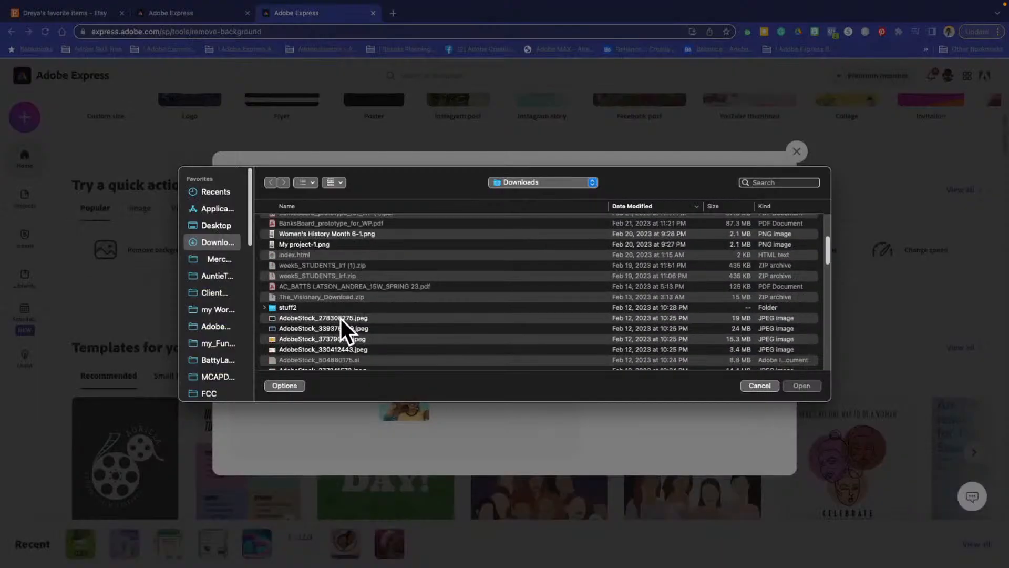
{"action": "left_click", "coordinate": [314, 257]}
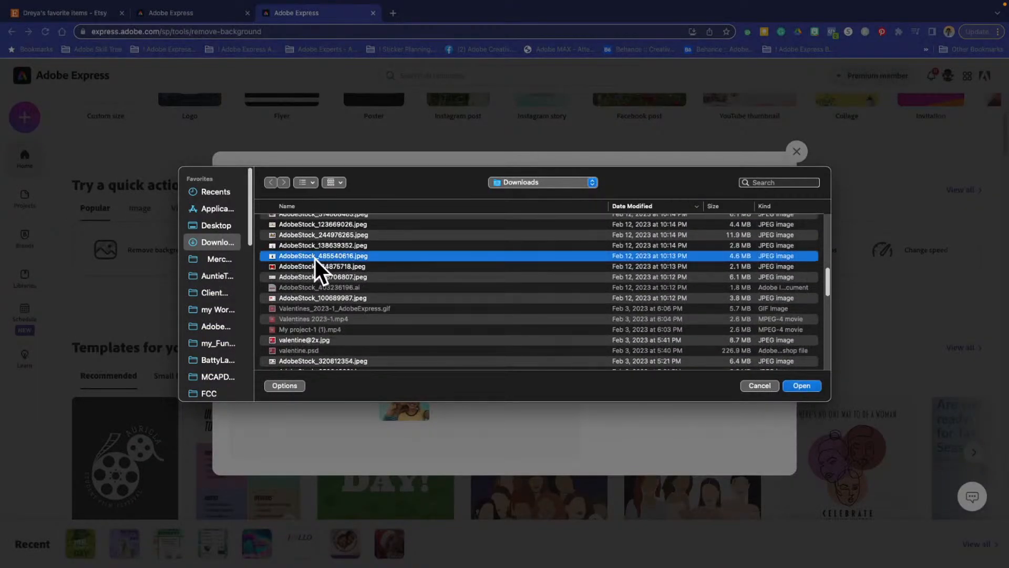
{"action": "key", "text": "space"}
{"action": "key", "text": "space"}
{"action": "key", "text": "Return"}
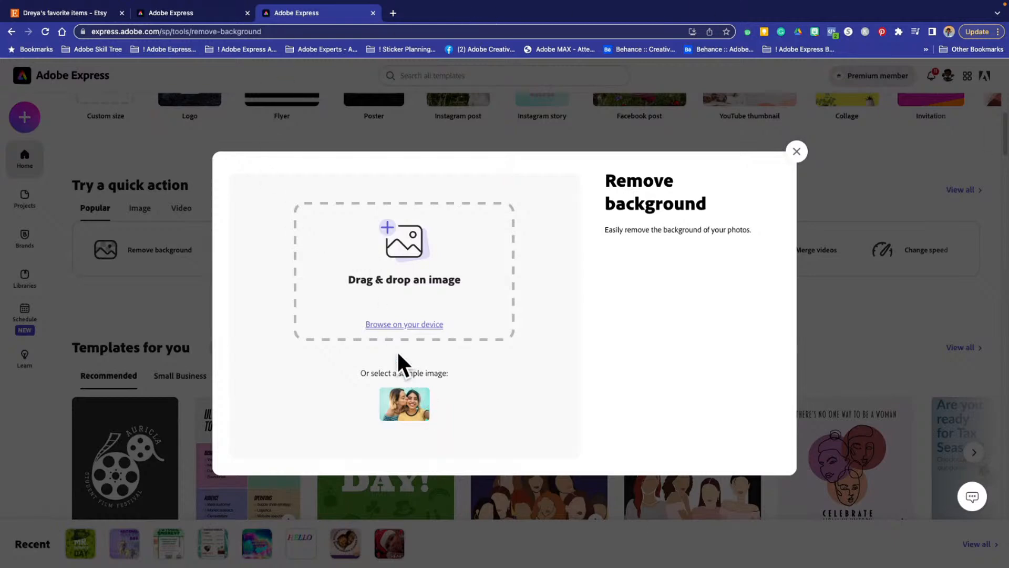
- Browse the Downloads folder again and preview AdobeStock_100809640.jpeg and neighbouring stock photos for the background removal
{"action": "left_click", "coordinate": [382, 324]}
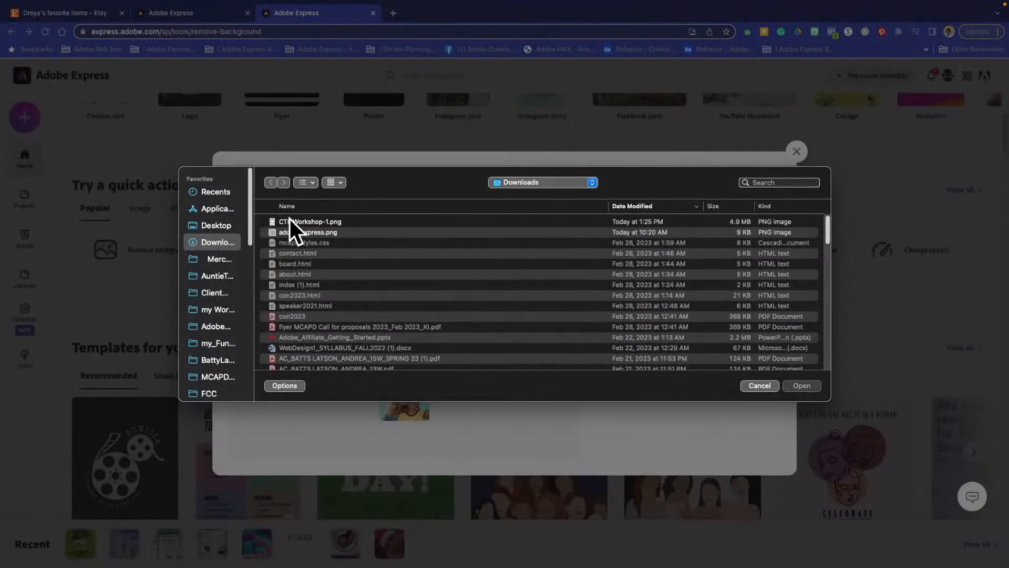
{"action": "scroll", "coordinate": [334, 271], "scroll_direction": "down", "scroll_amount": 15}
{"action": "left_click", "coordinate": [302, 308]}
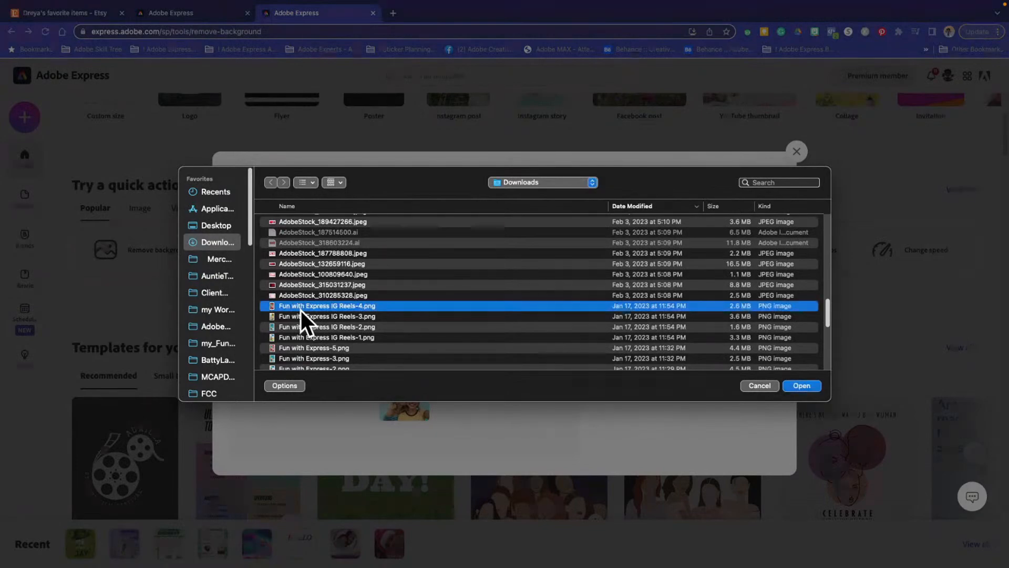
{"action": "left_click", "coordinate": [299, 274]}
{"action": "key", "text": "space"}
{"action": "key", "text": "space"}
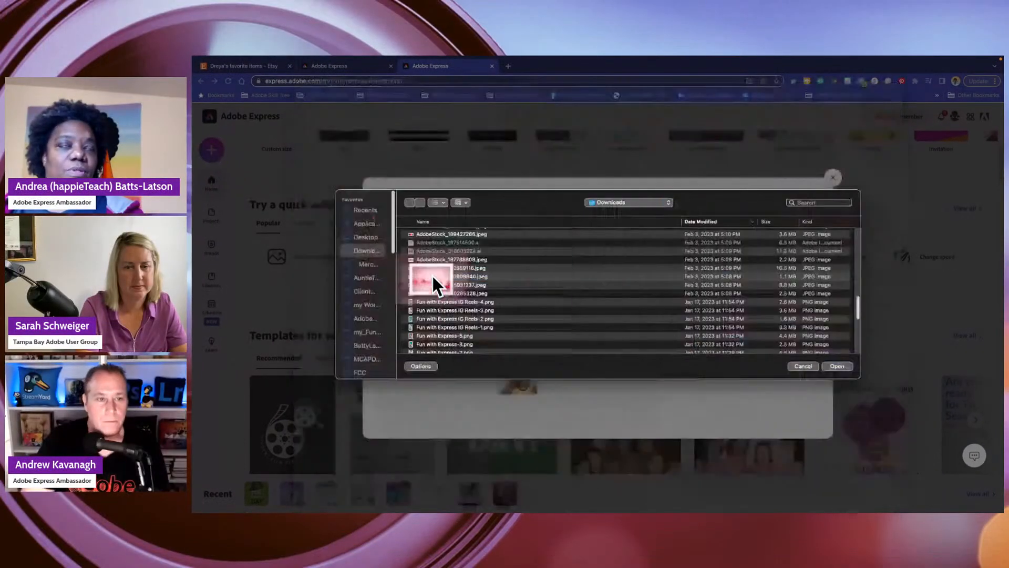
- Preview Fun with Express IG Reels-4.png and the images listed above it, up to AdobeStock_201039758.jpeg
{"action": "key", "text": "space"}
{"action": "key", "text": "space"}
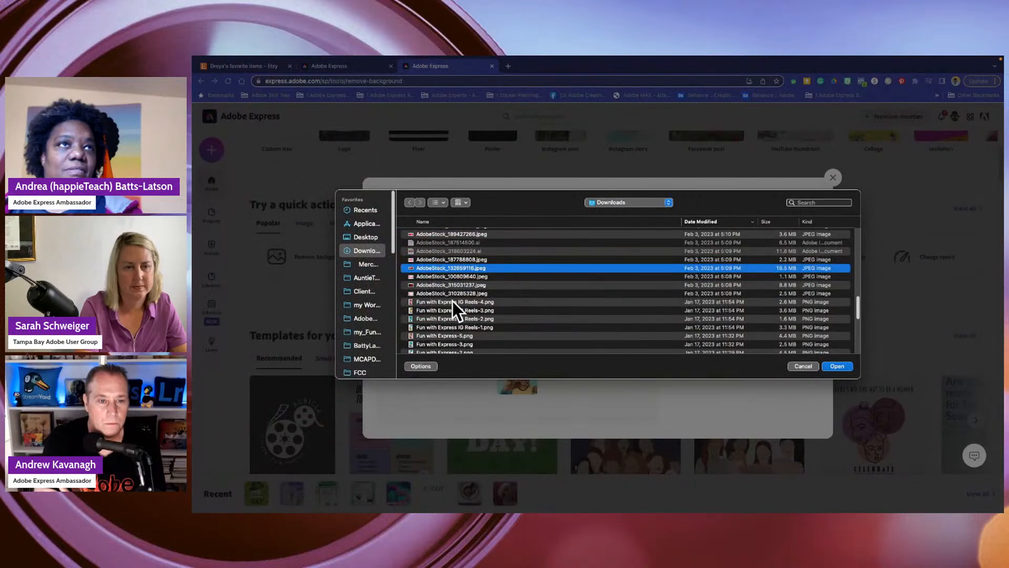
{"action": "left_click", "coordinate": [453, 301]}
{"action": "key", "text": "space"}
{"action": "key", "text": "space"}
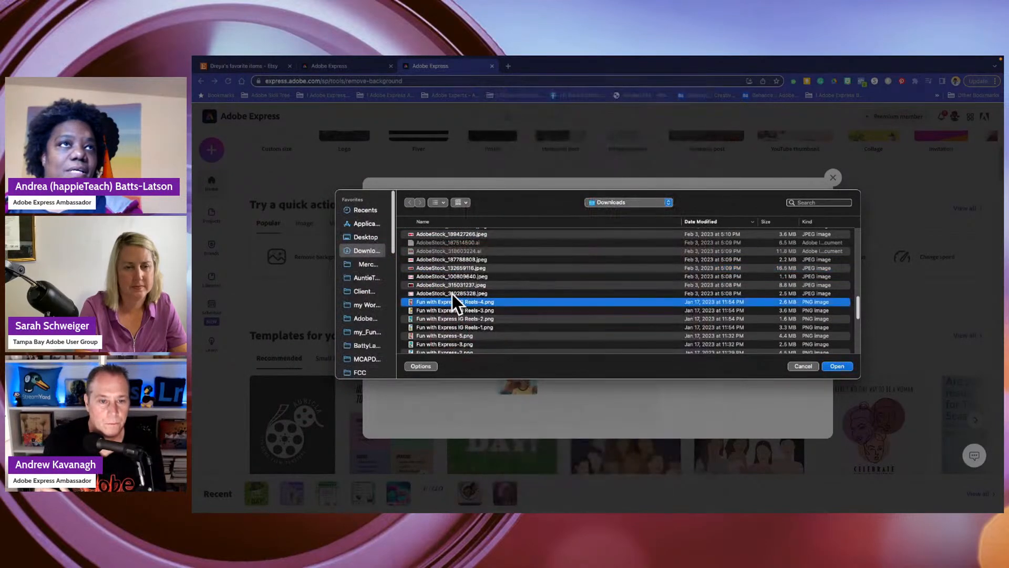
{"action": "key", "text": "space"}
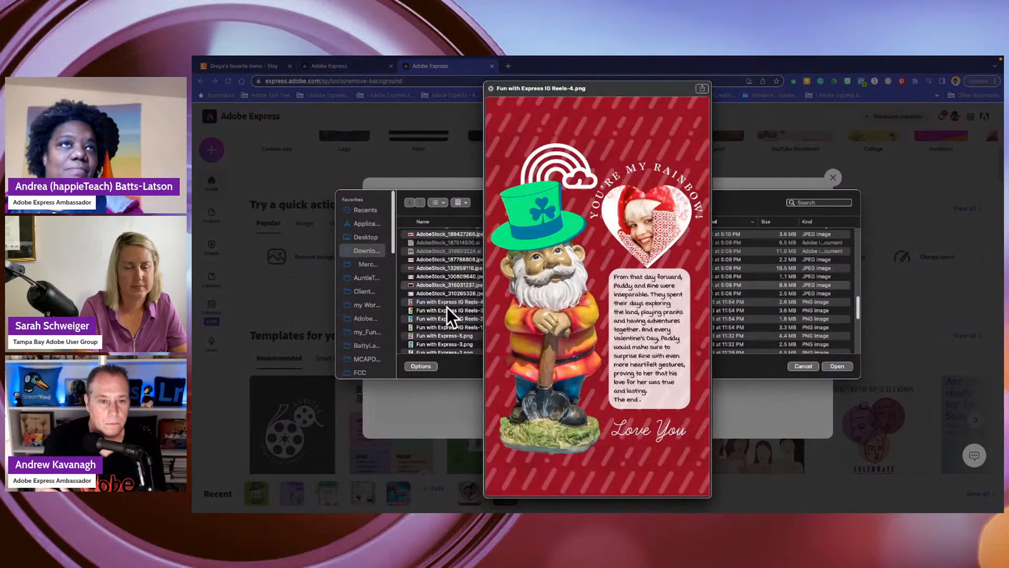
{"action": "key", "text": "Up"}
{"action": "key", "text": "Up"}
{"action": "key", "text": "Up"}
{"action": "key", "text": "Up"}
{"action": "key", "text": "Up"}
{"action": "key", "text": "Up"}
{"action": "key", "text": "Up"}
{"action": "key", "text": "Up"}
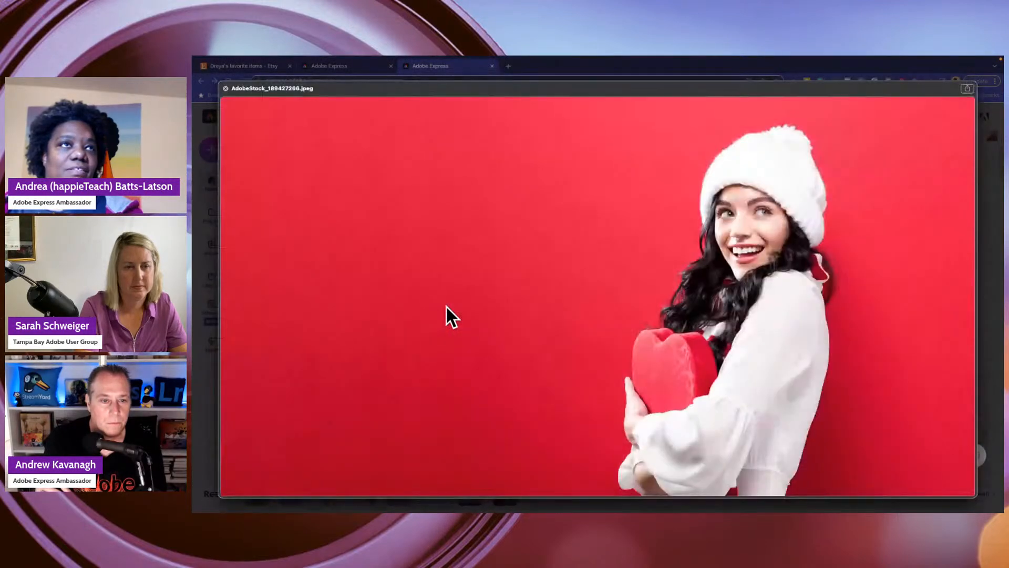
{"action": "key", "text": "Up"}
{"action": "key", "text": "Up"}
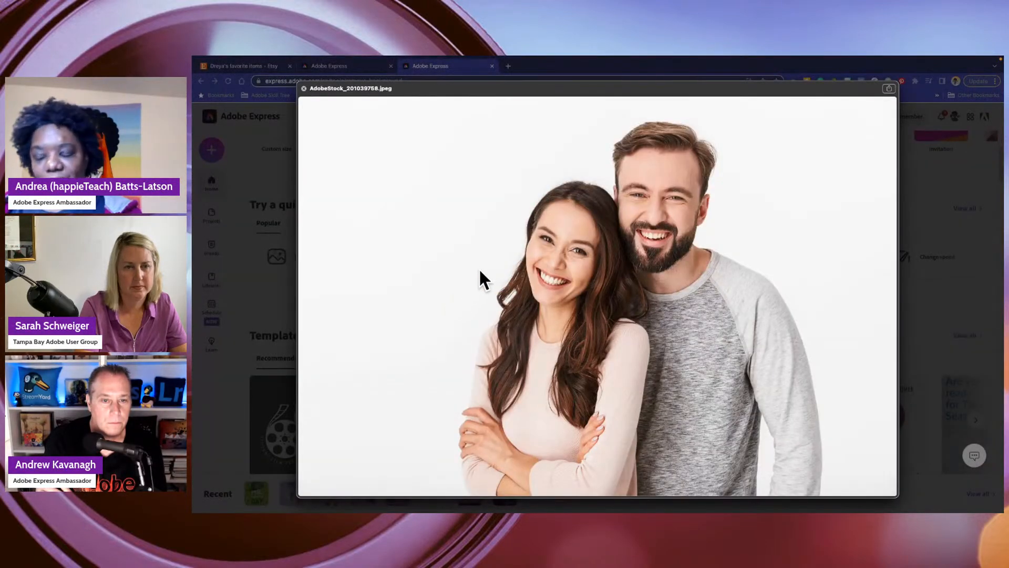
- Open AdobeStock_201039758.jpeg for background removal and download the resulting cutout, dismissing the download message
{"action": "key", "text": "space"}
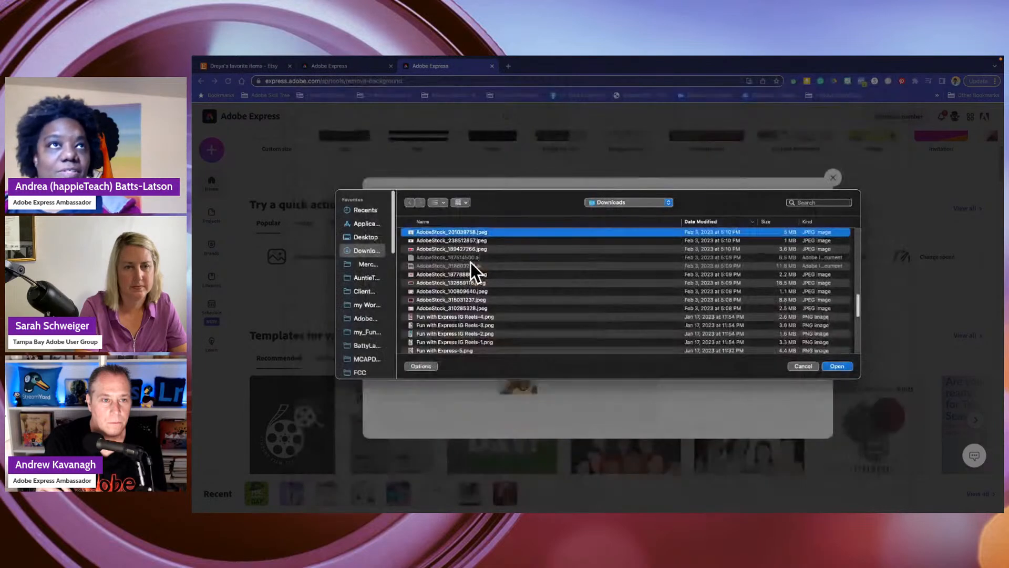
{"action": "right_click", "coordinate": [424, 234]}
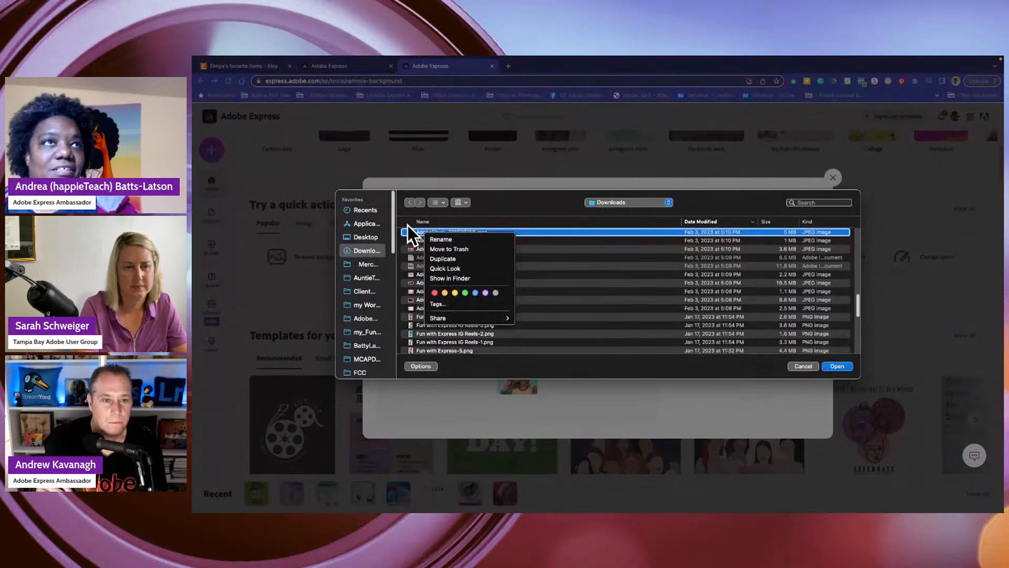
{"action": "left_click", "coordinate": [408, 226]}
{"action": "double_click", "coordinate": [410, 229]}
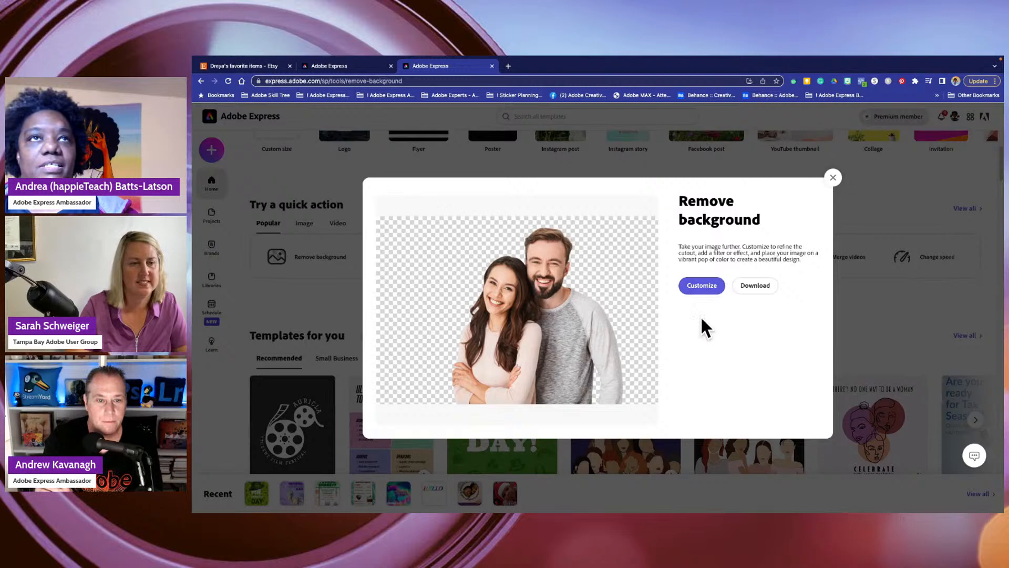
{"action": "left_click", "coordinate": [754, 286]}
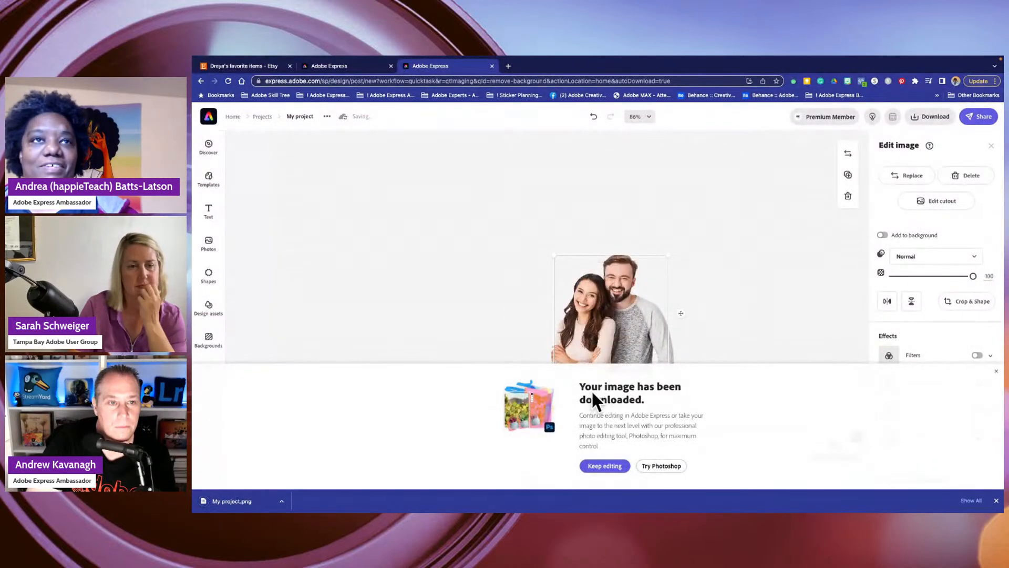
{"action": "left_click", "coordinate": [996, 371]}
- Enlarge the couple cutout to about half the canvas width and move it near the centre of the brown background
{"action": "left_click_drag", "start_coordinate": [553, 254], "coordinate": [424, 160]}
{"action": "left_click_drag", "start_coordinate": [475, 218], "coordinate": [639, 346]}
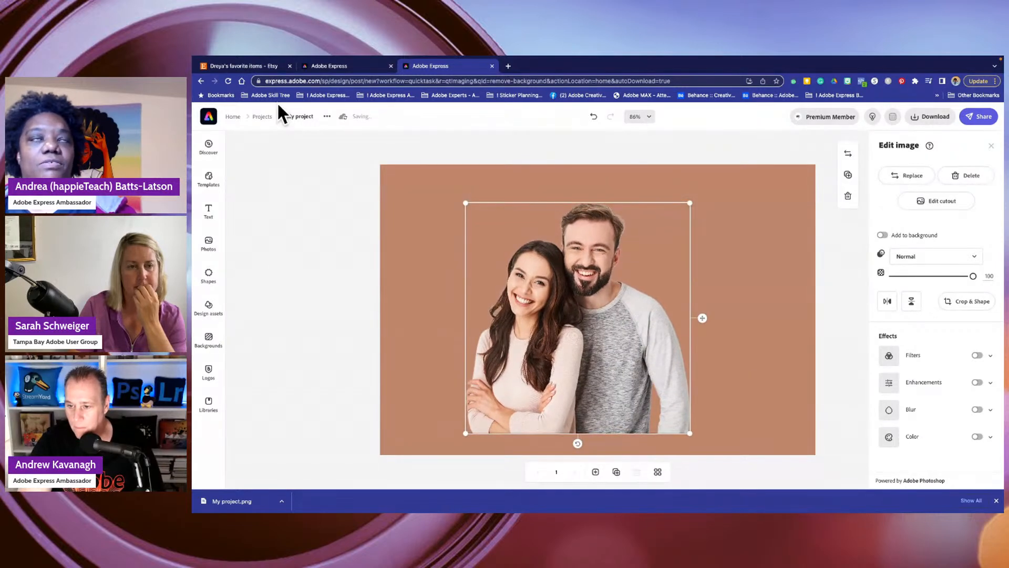
{"action": "left_click", "coordinate": [330, 178]}
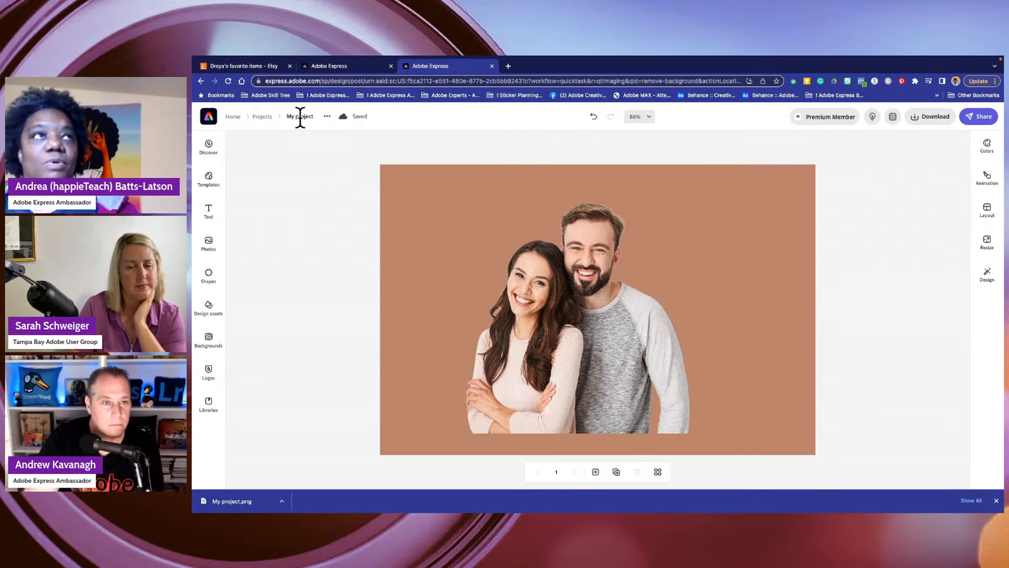
- Return to the home page and start the Generate QR code quick action
{"action": "left_click", "coordinate": [233, 116]}
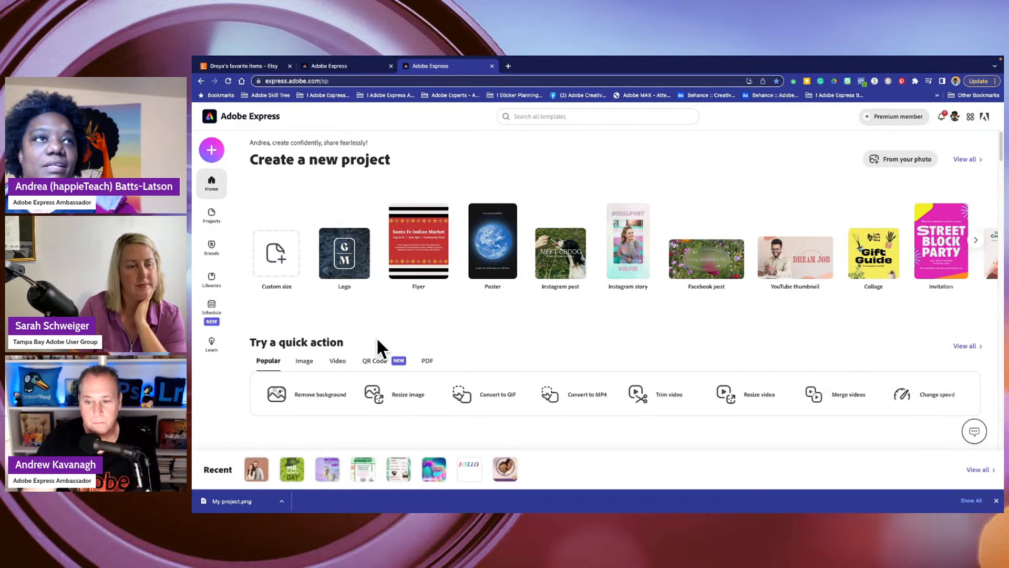
{"action": "scroll", "coordinate": [589, 413], "scroll_direction": "down", "scroll_amount": 3}
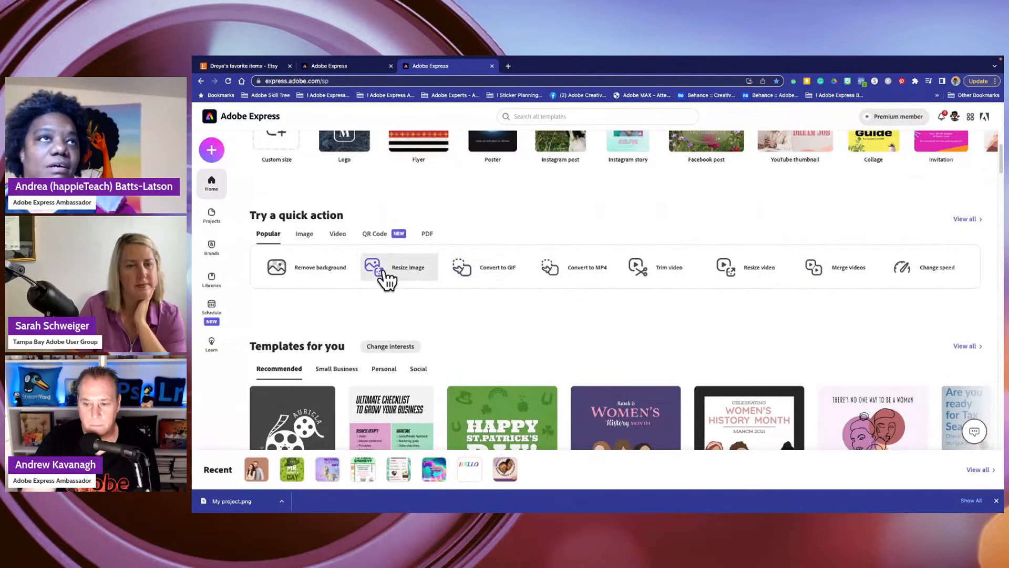
{"action": "left_click", "coordinate": [375, 234]}
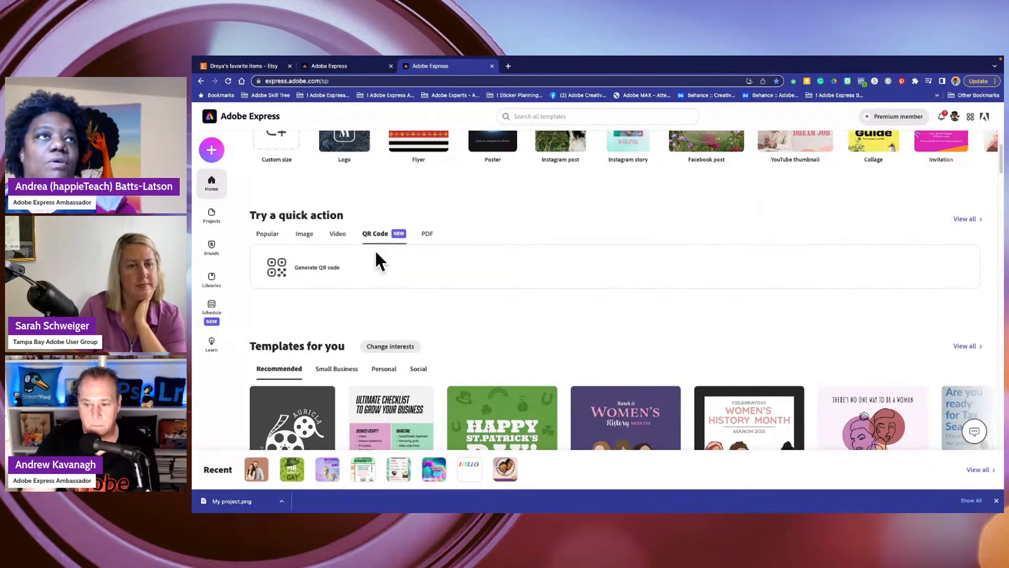
{"action": "left_click", "coordinate": [286, 266]}
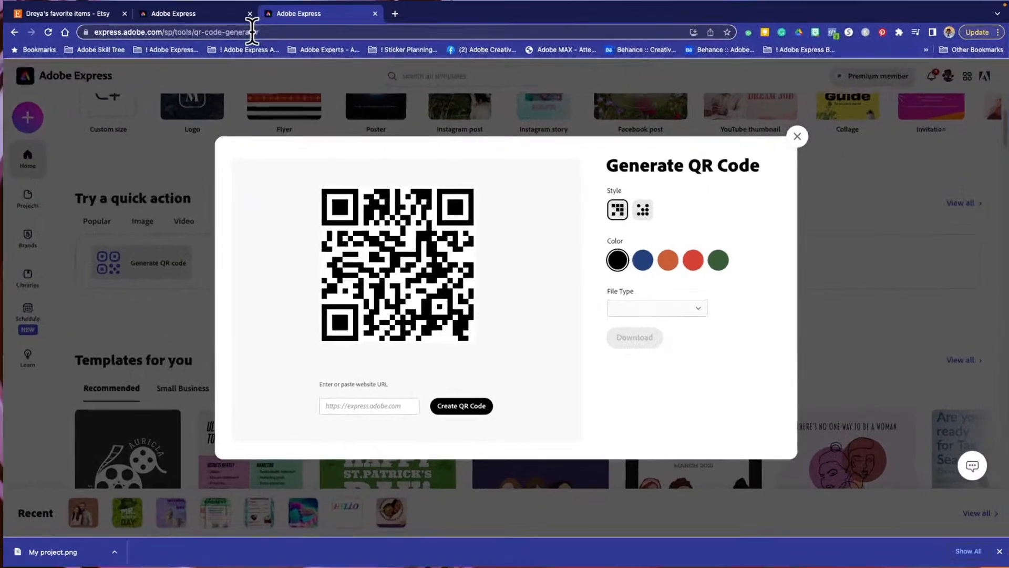
- Copy the current page address, express.adobe.com/sp/tools/qr-code-generator, and paste it as the QR code's website URL
{"action": "left_click", "coordinate": [390, 81]}
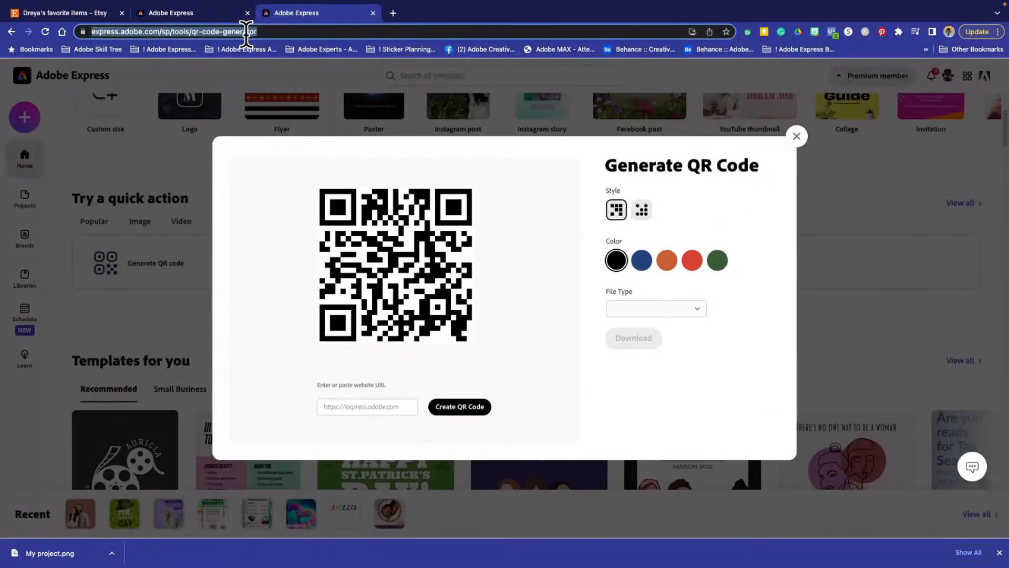
{"action": "left_click", "coordinate": [339, 406]}
{"action": "key", "text": "ctrl+v"}
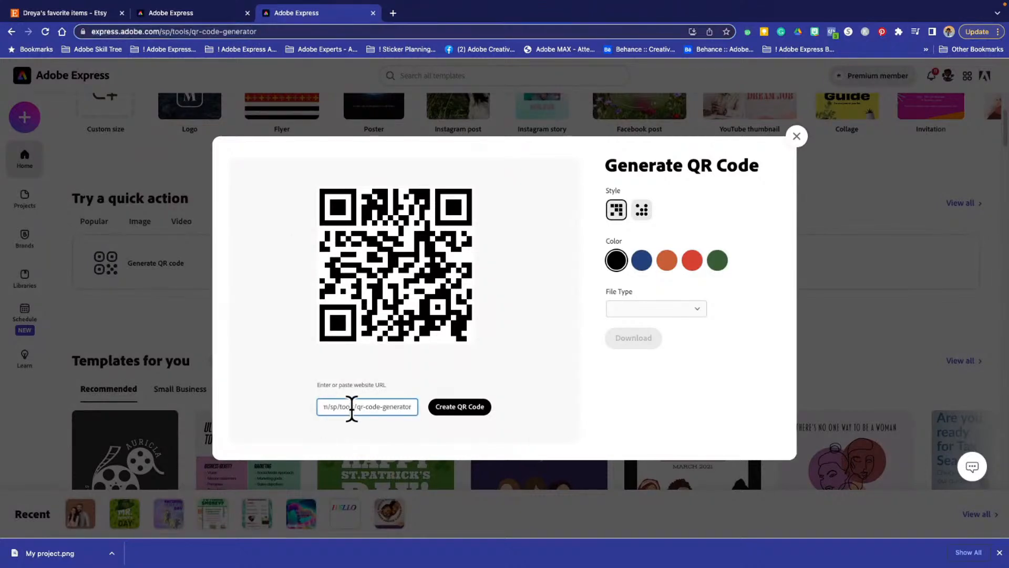
- Set the QR code color to orange, try the dotted style, switch back to the square style and create the code
{"action": "left_click", "coordinate": [667, 259]}
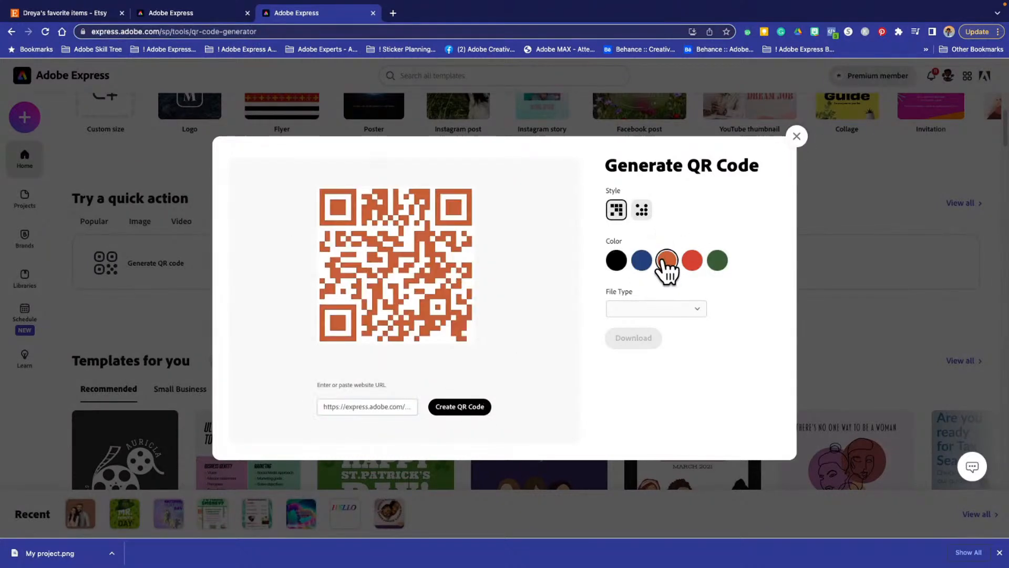
{"action": "left_click", "coordinate": [638, 207]}
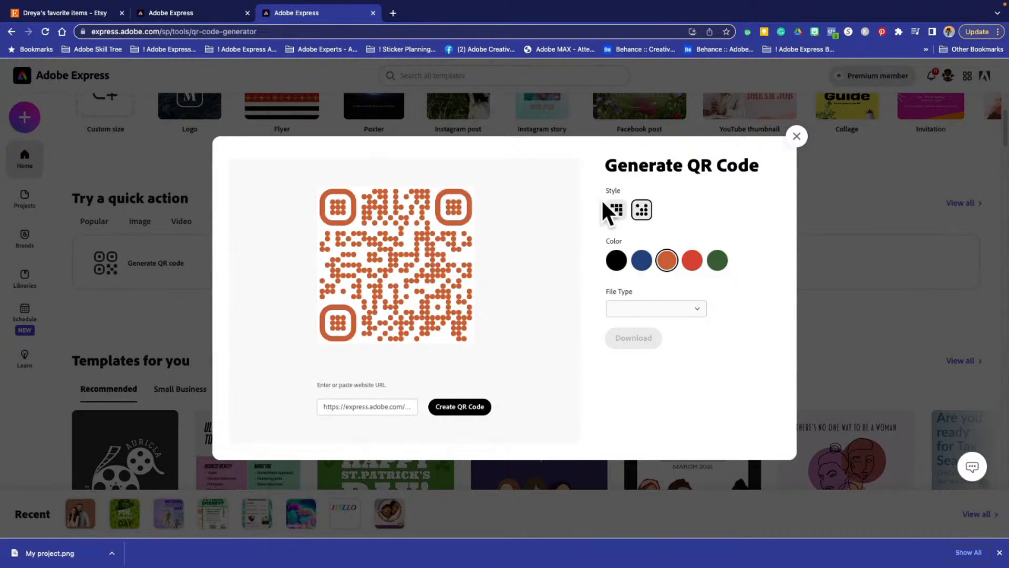
{"action": "left_click", "coordinate": [616, 210]}
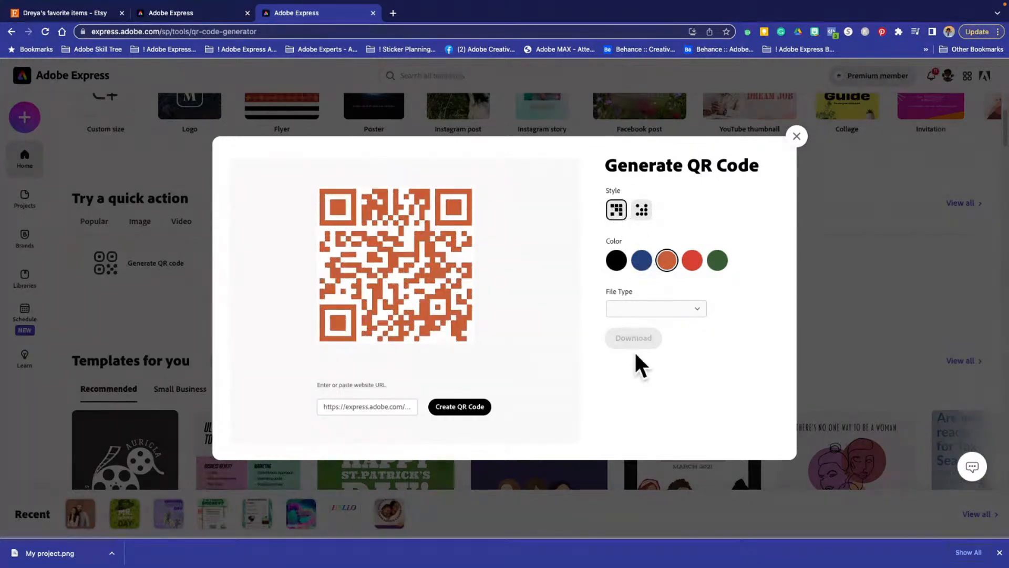
{"action": "left_click", "coordinate": [454, 407]}
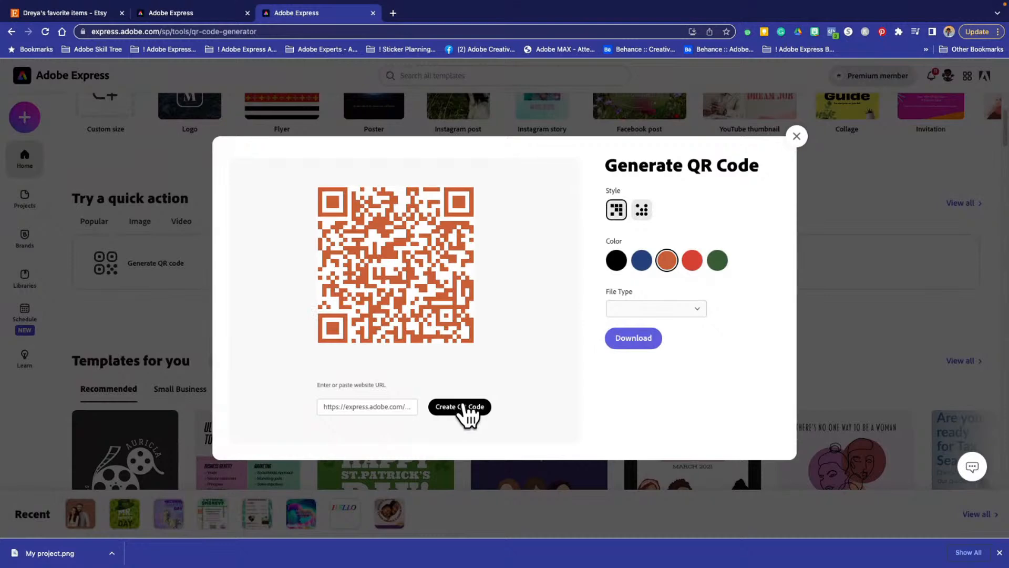
- Download the orange QR code without choosing a file type and close the download message
{"action": "left_click", "coordinate": [628, 314]}
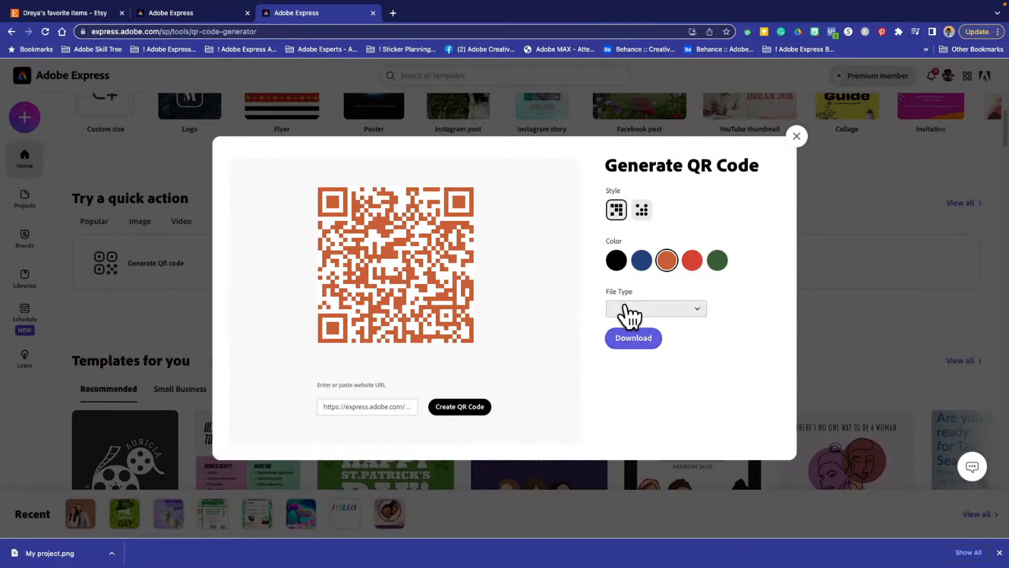
{"action": "left_click", "coordinate": [628, 340]}
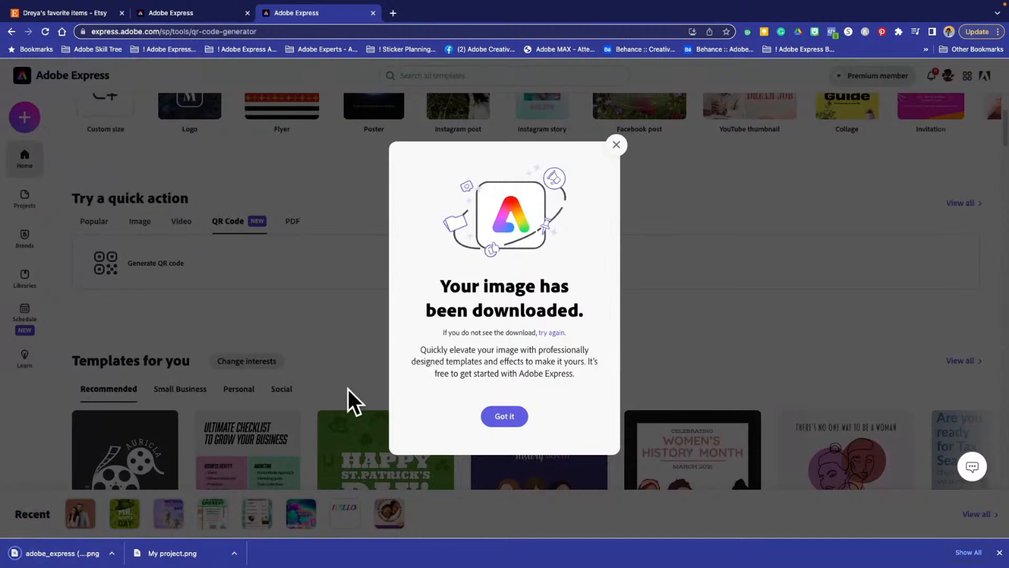
{"action": "left_click", "coordinate": [615, 146]}
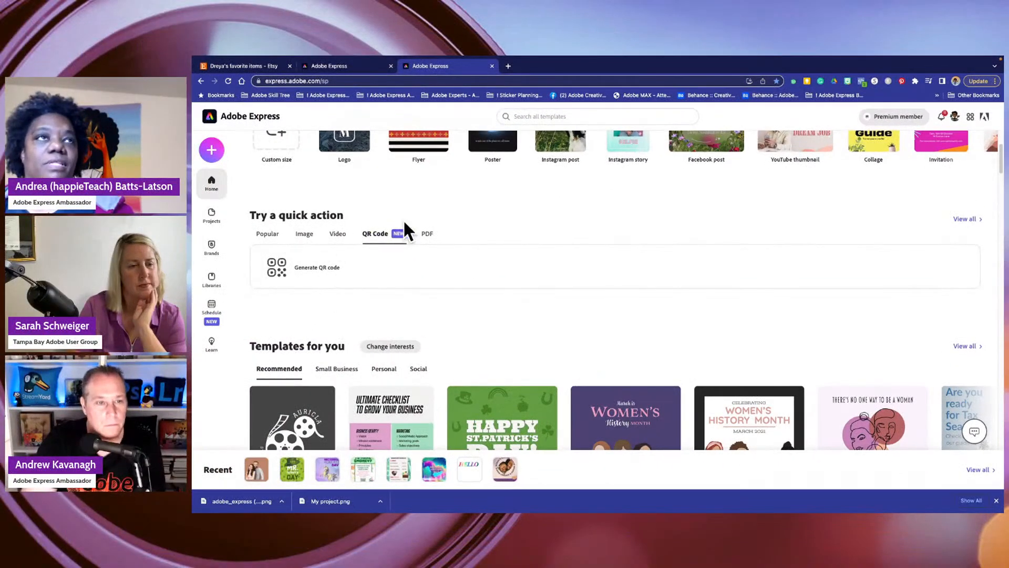
- Examine the PDF, Video and Popular quick actions, as well as the recommended and seasonal templates on the home page
{"action": "left_click", "coordinate": [425, 234]}
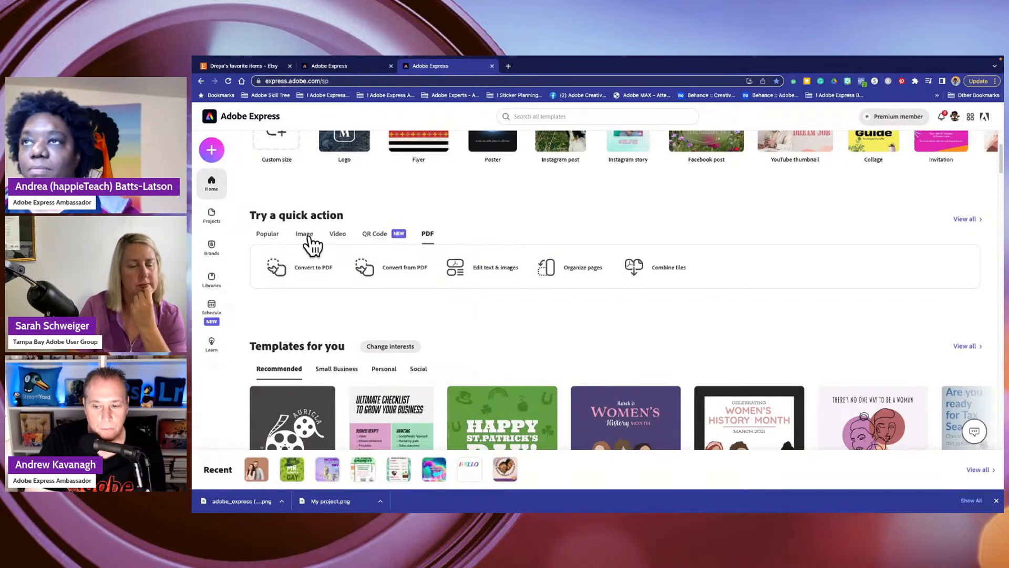
{"action": "left_click", "coordinate": [335, 238]}
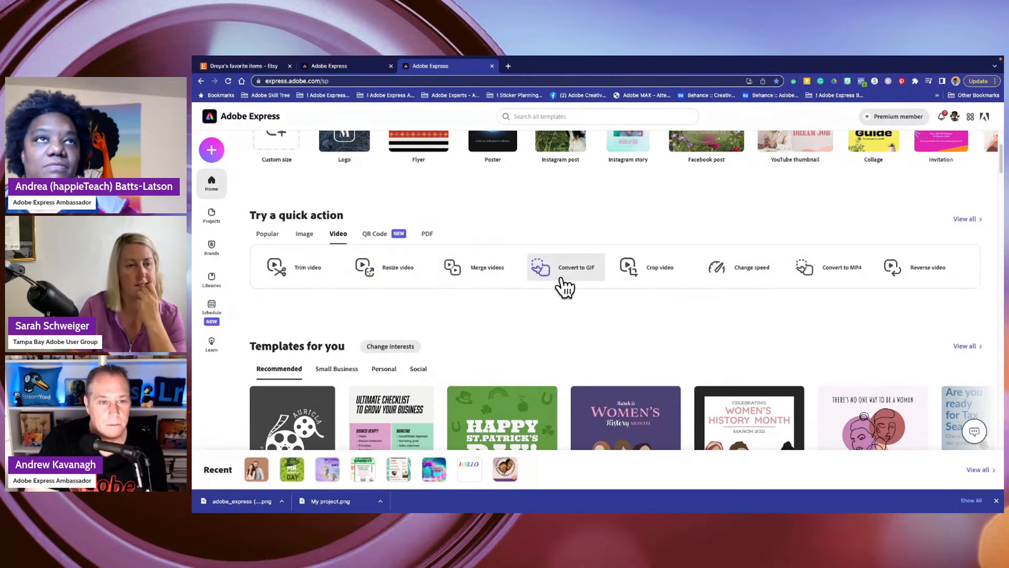
{"action": "left_click", "coordinate": [266, 233]}
{"action": "scroll", "coordinate": [473, 287], "scroll_direction": "up", "scroll_amount": 2}
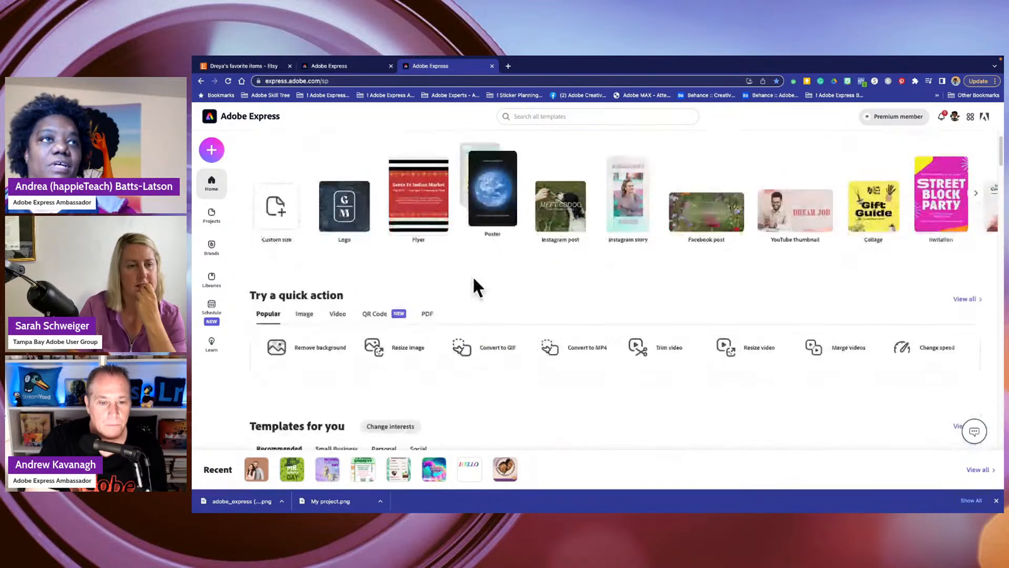
{"action": "scroll", "coordinate": [473, 287], "scroll_direction": "down", "scroll_amount": 5}
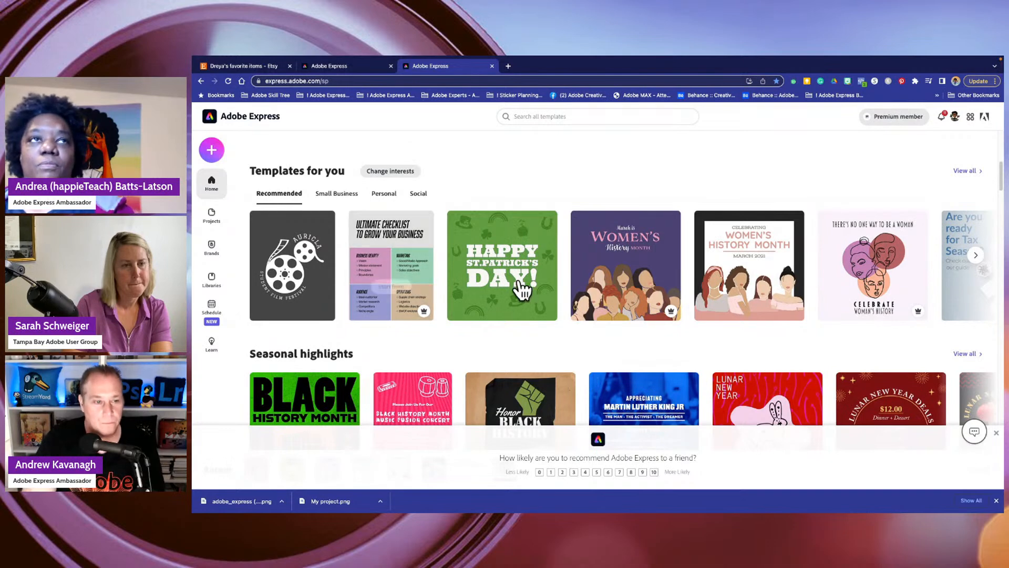
{"action": "mouse_move", "coordinate": [520, 286]}
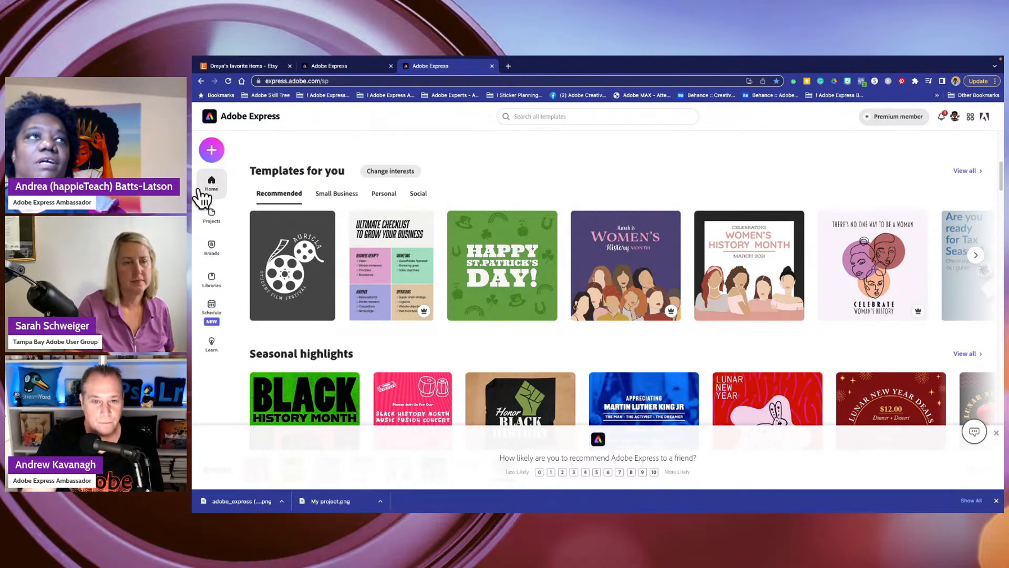
- Look over the recommended, seasonal and trending background templates on the home page and dismiss the recommendation survey
{"action": "scroll", "coordinate": [188, 278], "scroll_direction": "up", "scroll_amount": 2}
{"action": "scroll", "coordinate": [210, 300], "scroll_direction": "down", "scroll_amount": 15}
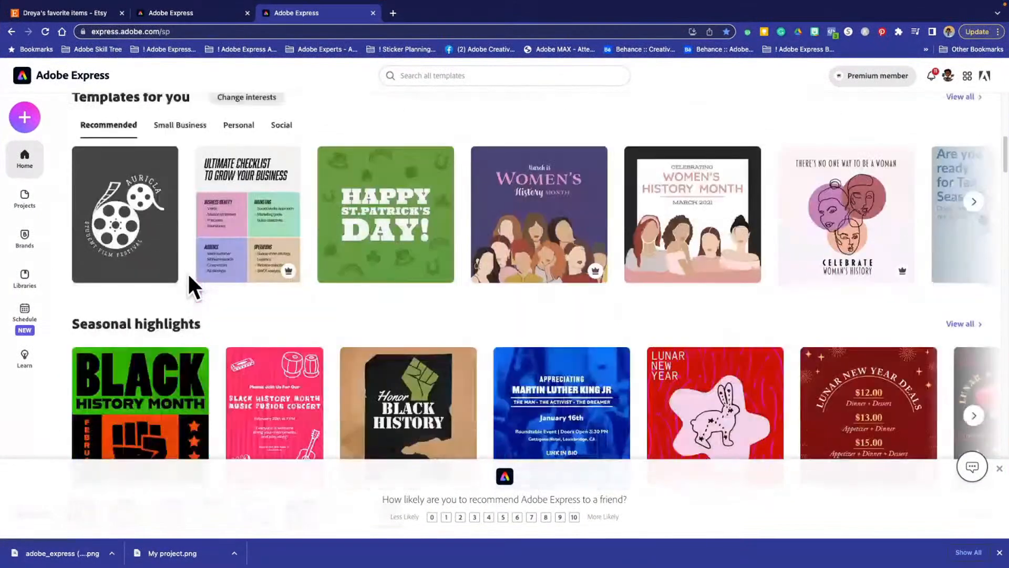
{"action": "scroll", "coordinate": [229, 314], "scroll_direction": "down", "scroll_amount": 8}
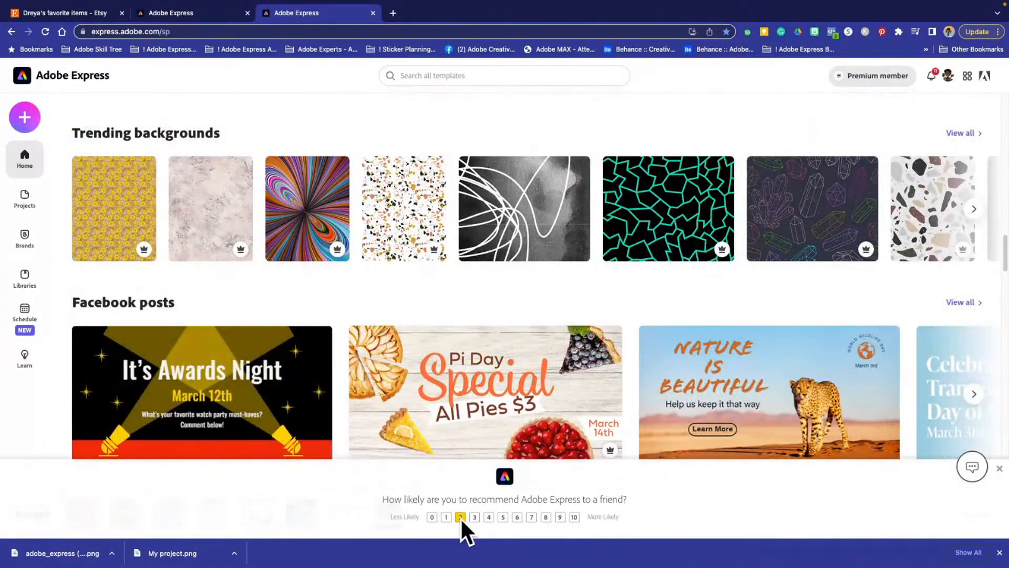
{"action": "left_click", "coordinate": [999, 467]}
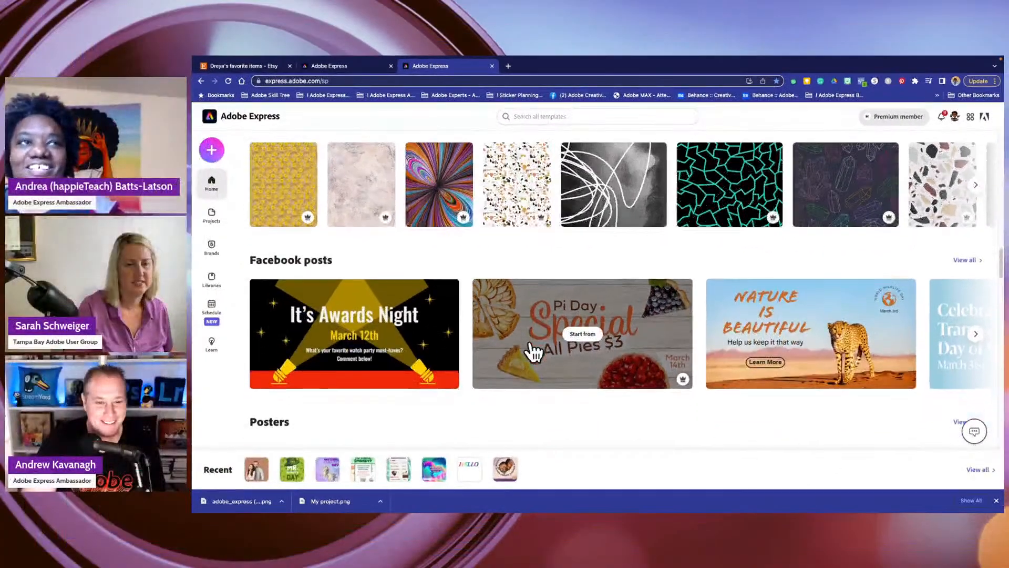
- Examine the Facebook post, poster and logo templates and the apps included with Adobe Express
{"action": "scroll", "coordinate": [423, 368], "scroll_direction": "down", "scroll_amount": 3}
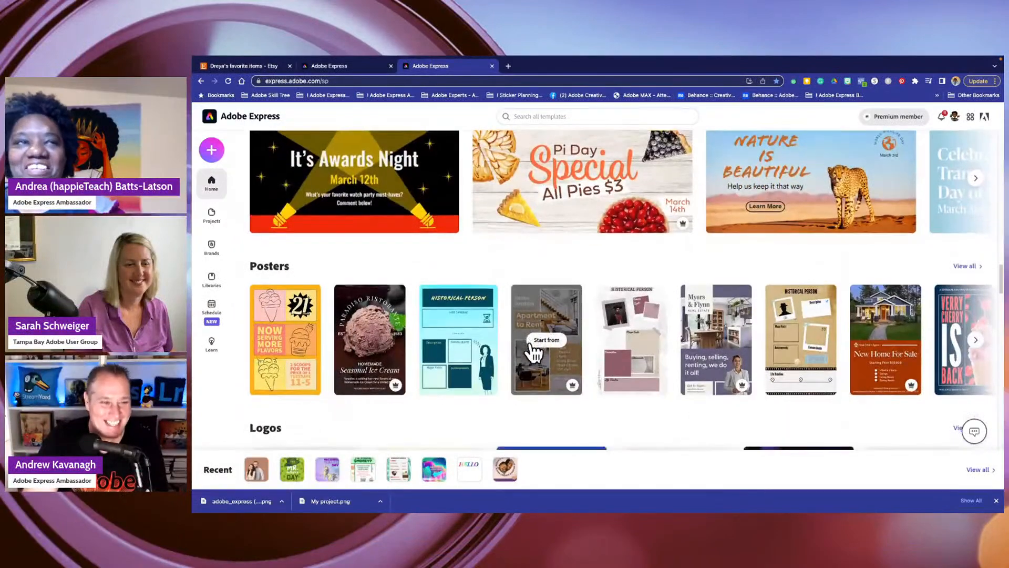
{"action": "scroll", "coordinate": [496, 361], "scroll_direction": "down", "scroll_amount": 3}
{"action": "mouse_move", "coordinate": [427, 365]}
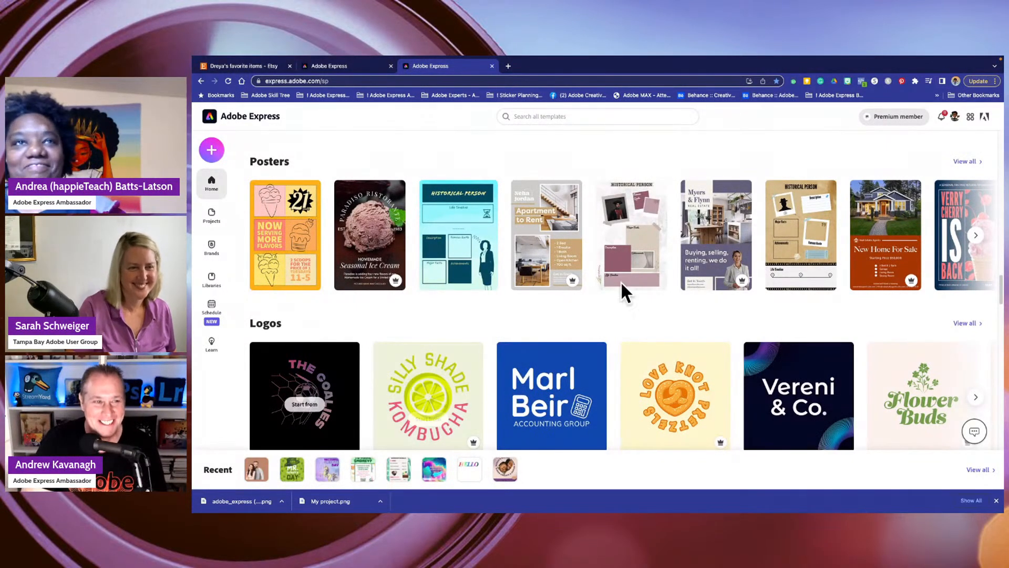
{"action": "scroll", "coordinate": [461, 298], "scroll_direction": "down", "scroll_amount": 1}
{"action": "scroll", "coordinate": [463, 298], "scroll_direction": "down", "scroll_amount": 4}
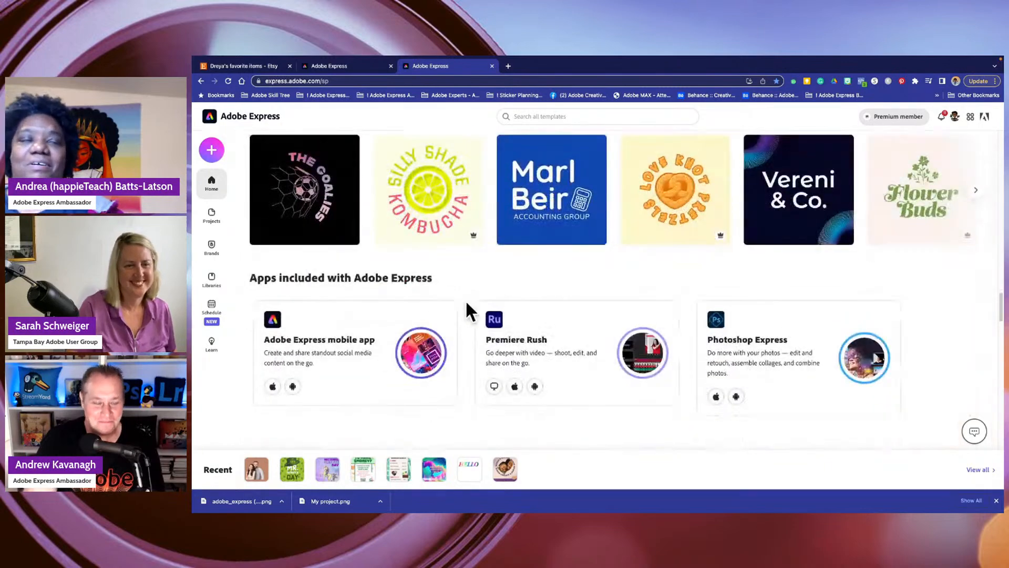
{"action": "scroll", "coordinate": [466, 300], "scroll_direction": "down", "scroll_amount": 7}
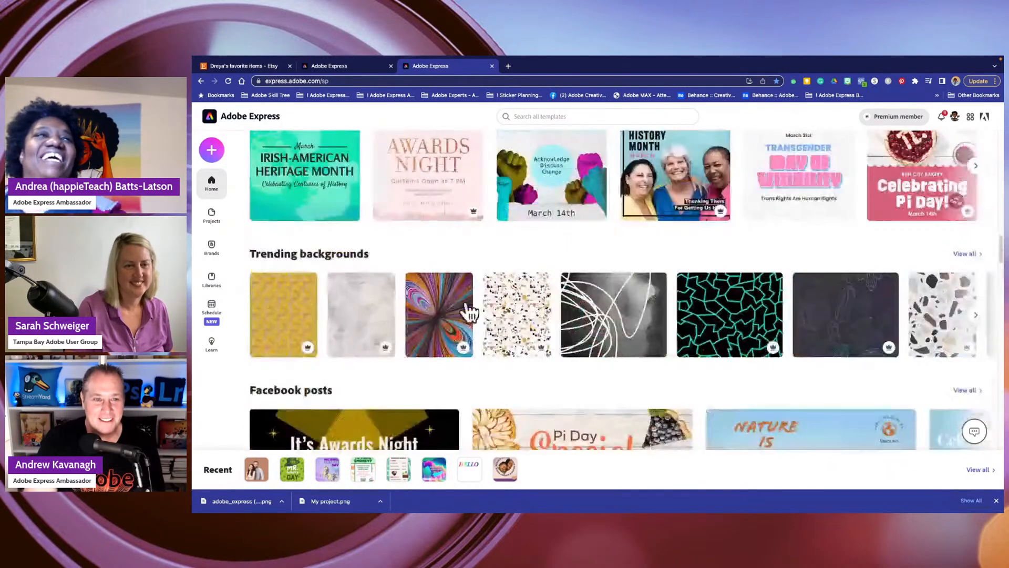
{"action": "scroll", "coordinate": [466, 301], "scroll_direction": "up", "scroll_amount": 8}
{"action": "scroll", "coordinate": [468, 302], "scroll_direction": "down", "scroll_amount": 2}
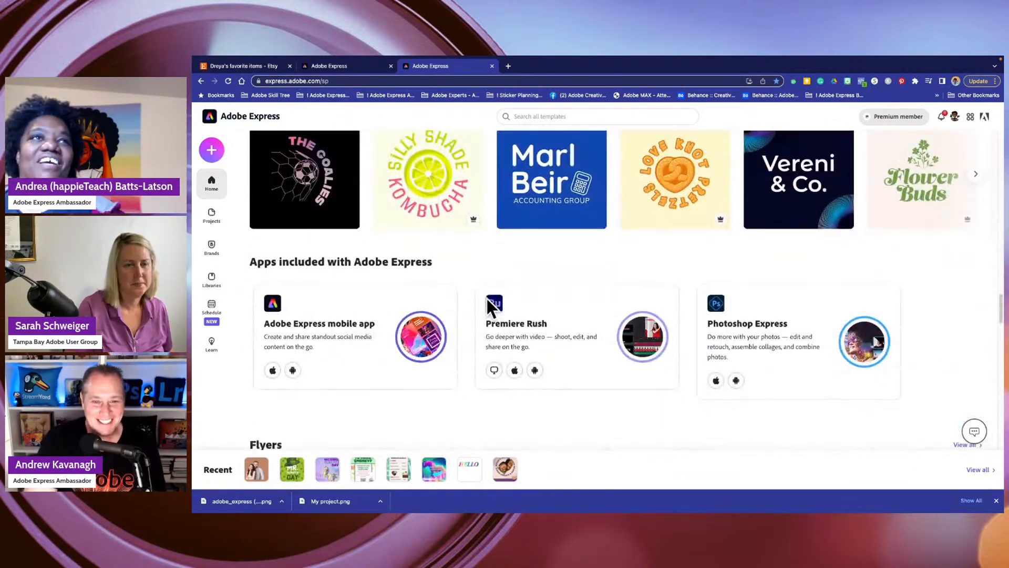
{"action": "scroll", "coordinate": [487, 298], "scroll_direction": "up", "scroll_amount": 4}
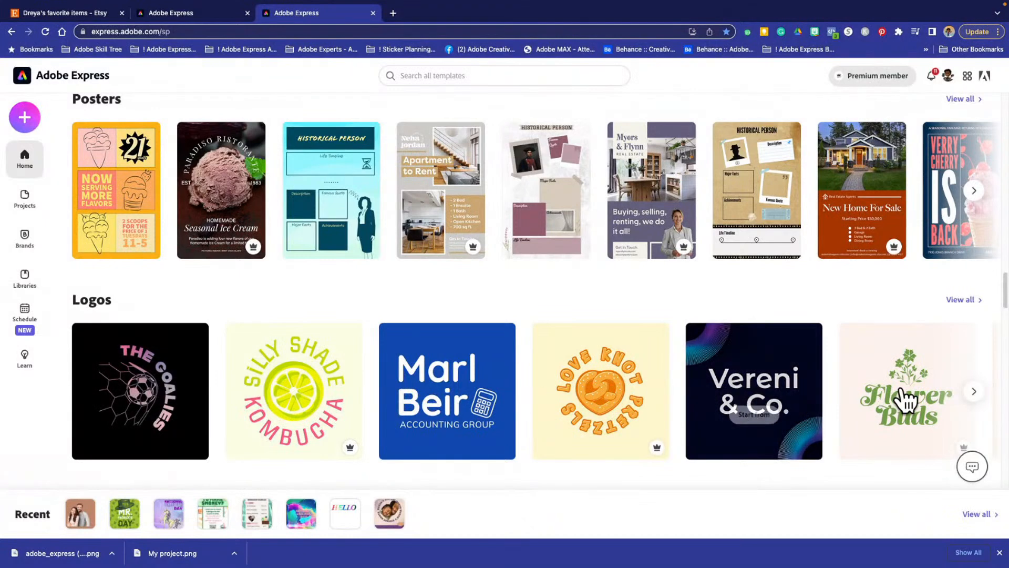
- Browse through further logo templates in the Logos row
{"action": "left_click", "coordinate": [973, 392]}
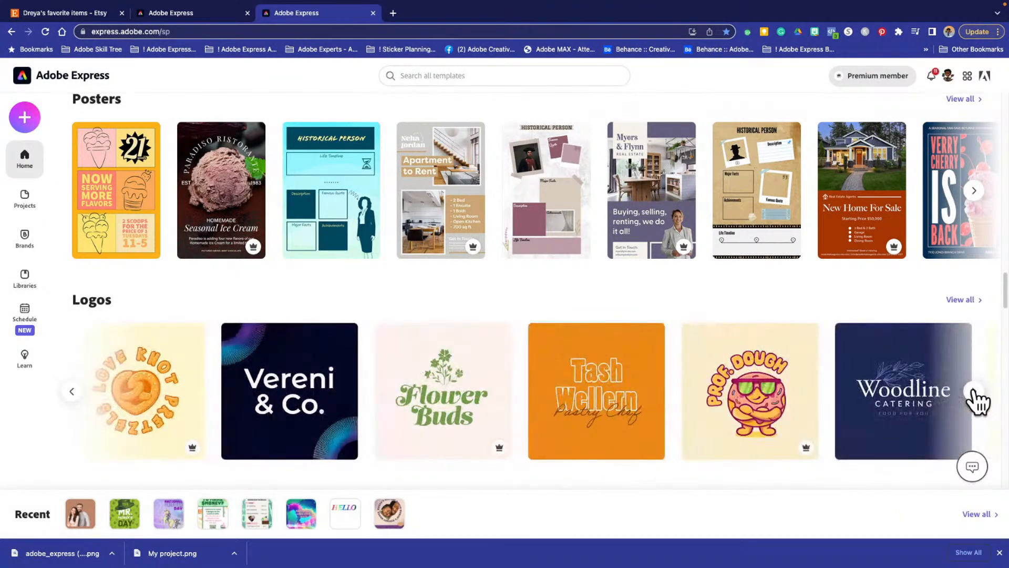
{"action": "left_click", "coordinate": [974, 391]}
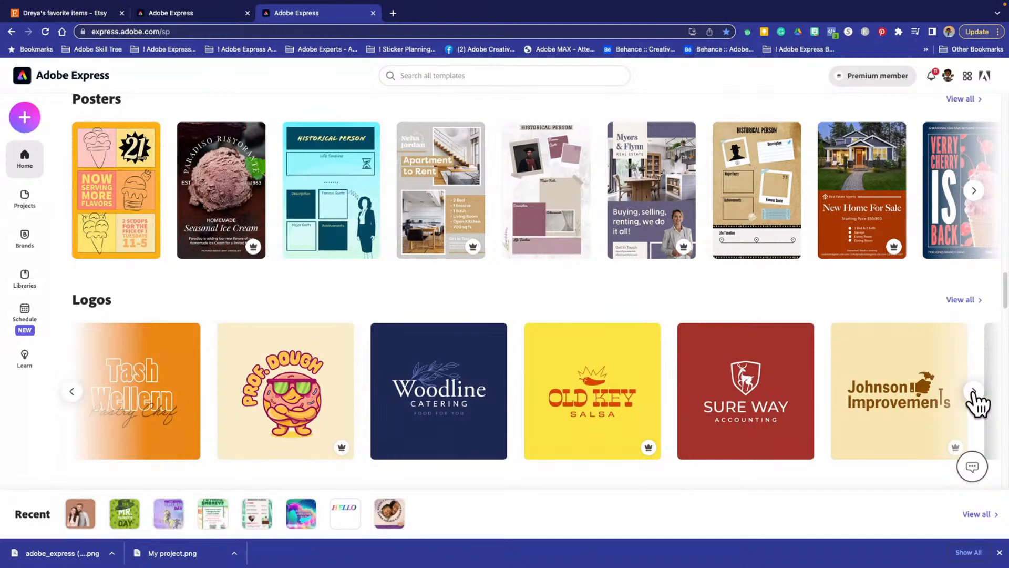
{"action": "left_click", "coordinate": [973, 392]}
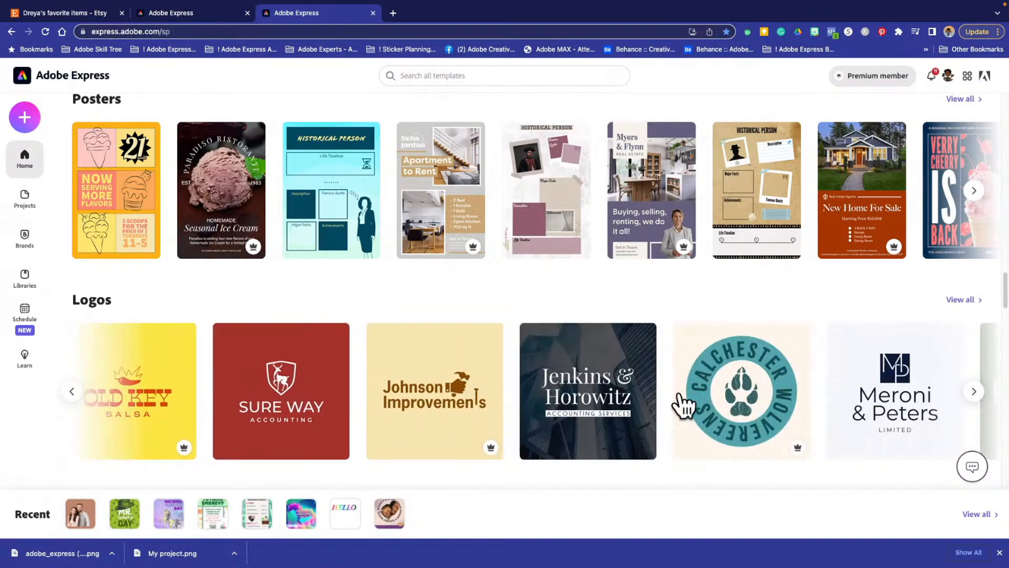
- Review the included mobile, Premiere Rush and Photoshop Express apps and the remaining template categories, then return to the start of the home page
{"action": "scroll", "coordinate": [642, 402], "scroll_direction": "down", "scroll_amount": 4}
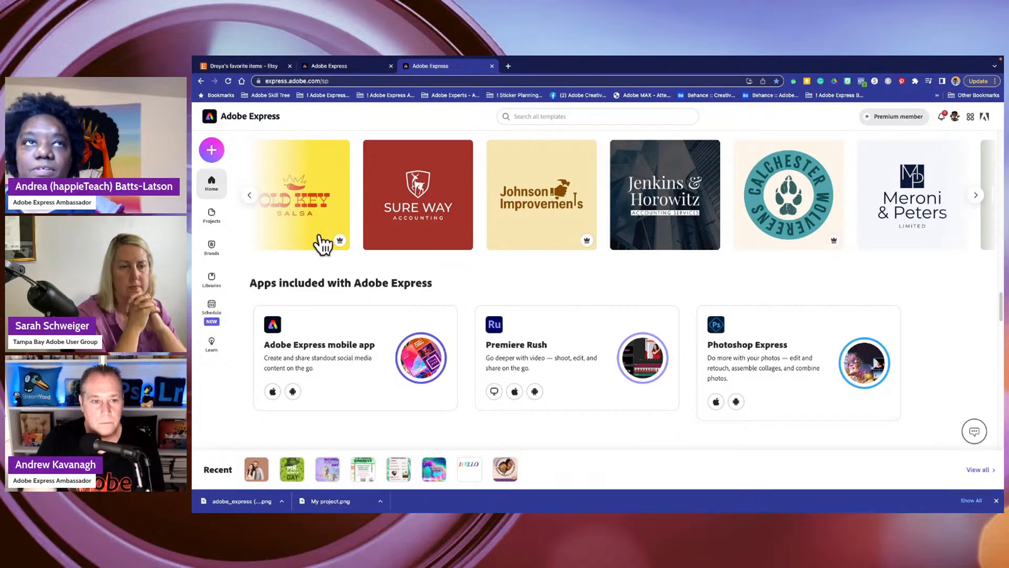
{"action": "scroll", "coordinate": [336, 310], "scroll_direction": "down", "scroll_amount": 2}
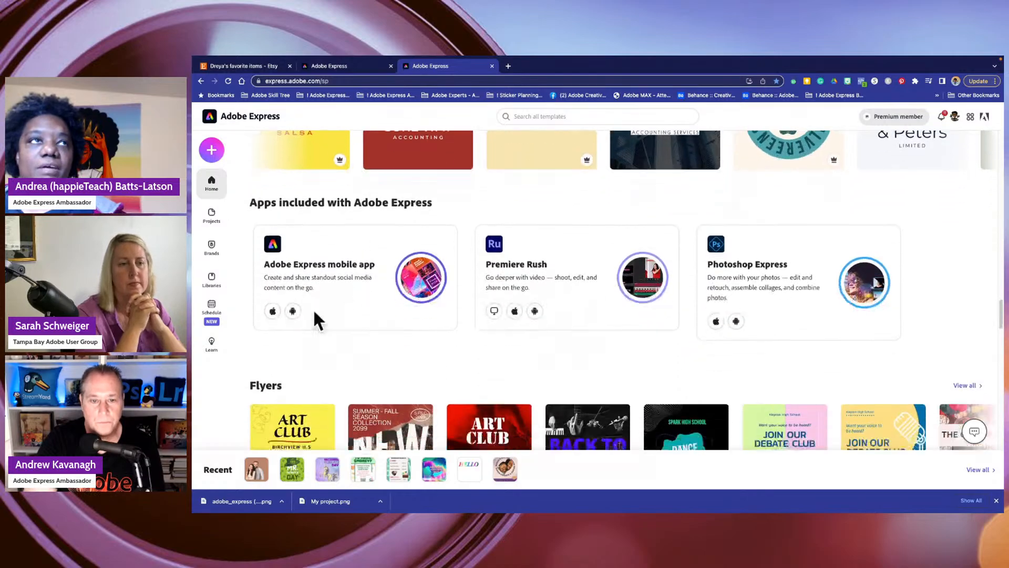
{"action": "scroll", "coordinate": [480, 371], "scroll_direction": "up", "scroll_amount": 2}
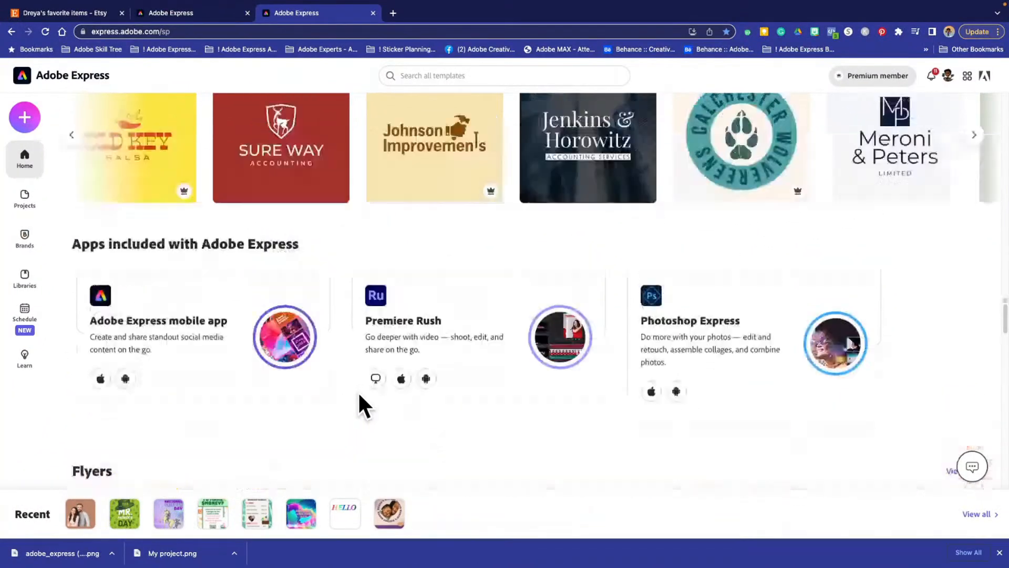
{"action": "scroll", "coordinate": [366, 381], "scroll_direction": "down", "scroll_amount": 10}
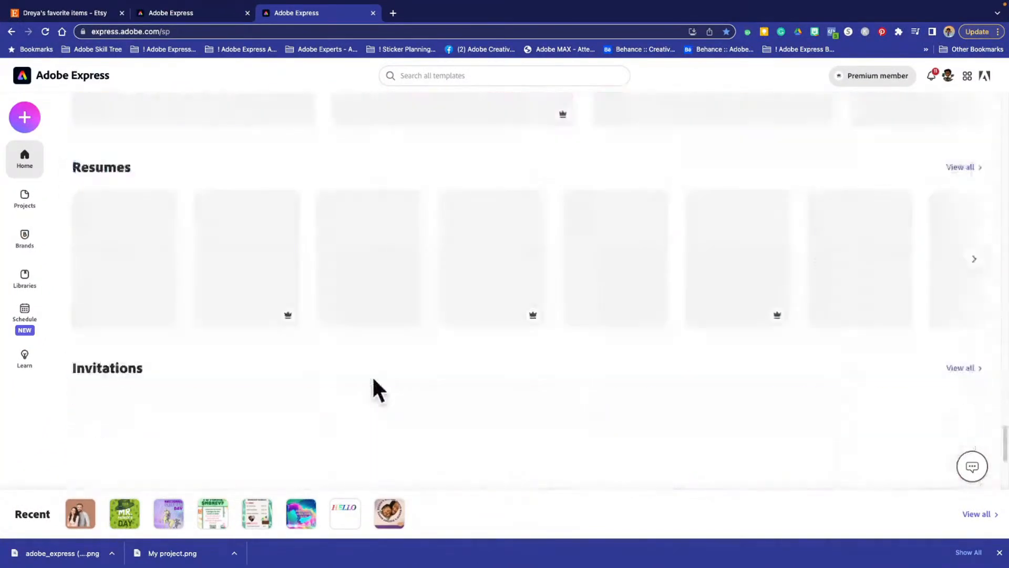
{"action": "scroll", "coordinate": [373, 379], "scroll_direction": "down", "scroll_amount": 5}
{"action": "scroll", "coordinate": [373, 379], "scroll_direction": "up", "scroll_amount": 20}
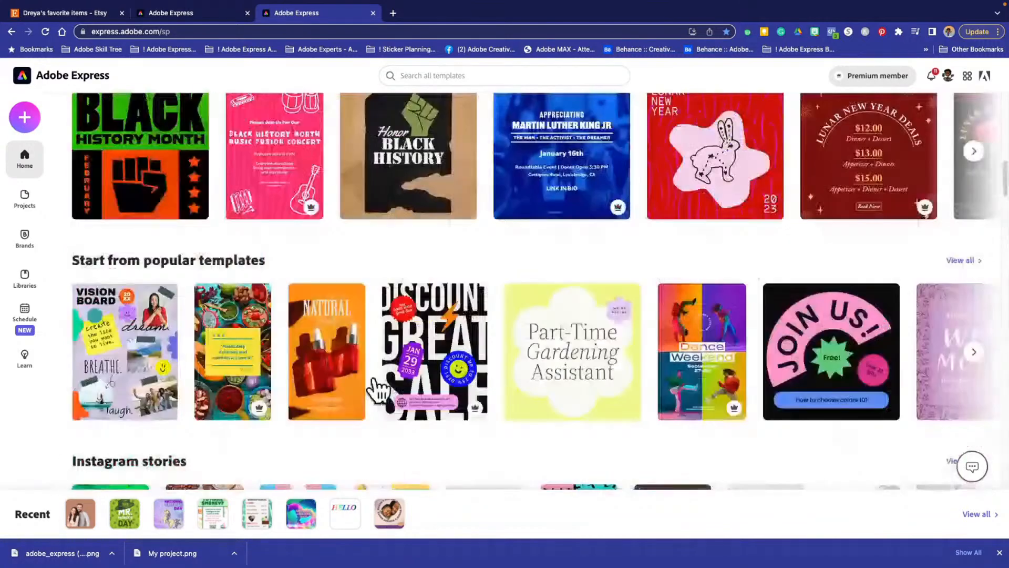
{"action": "scroll", "coordinate": [374, 386], "scroll_direction": "up", "scroll_amount": 5}
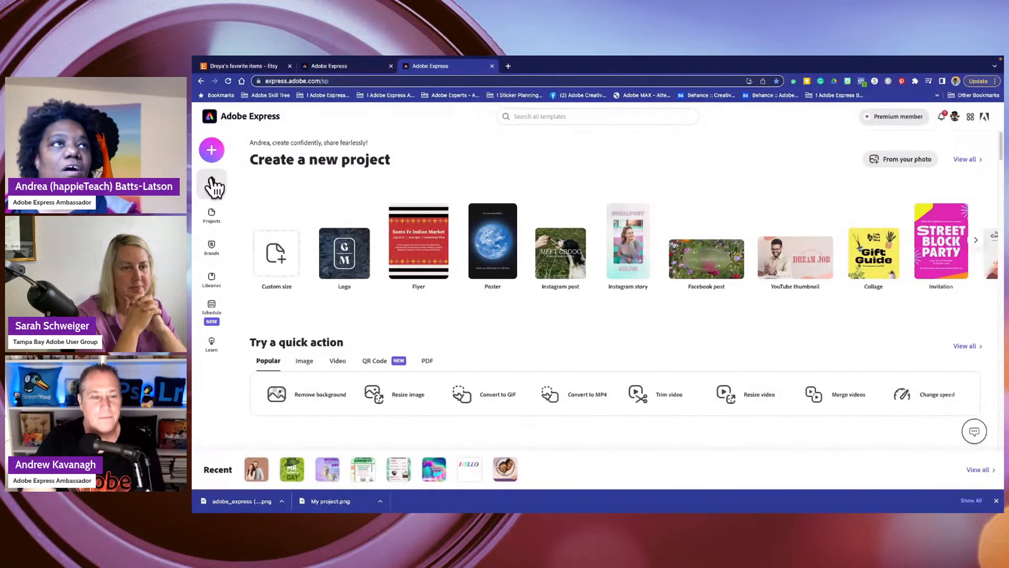
- Open the Projects page, view the shared and recent projects, and return to your own projects
{"action": "left_click", "coordinate": [212, 216]}
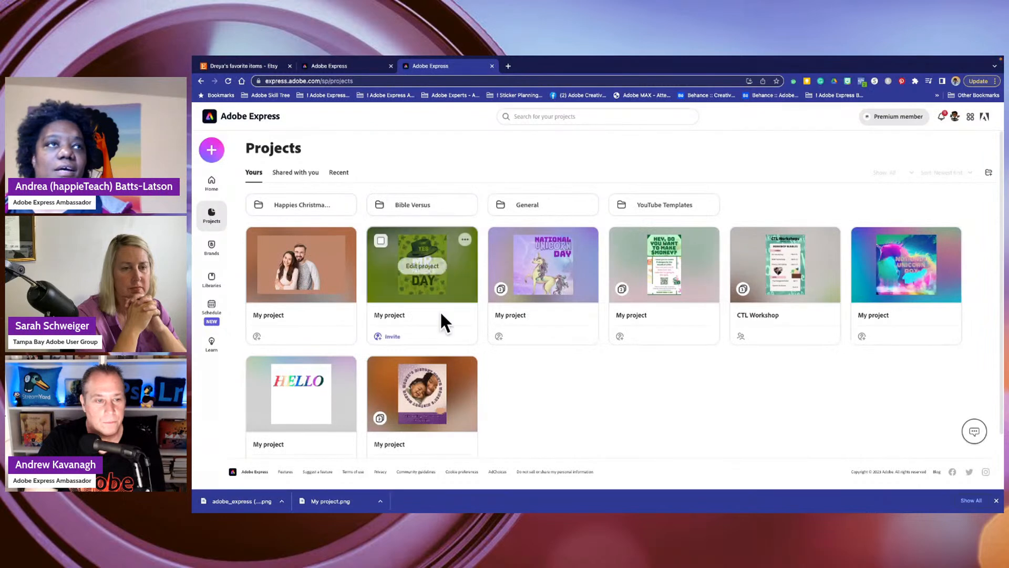
{"action": "mouse_move", "coordinate": [311, 244]}
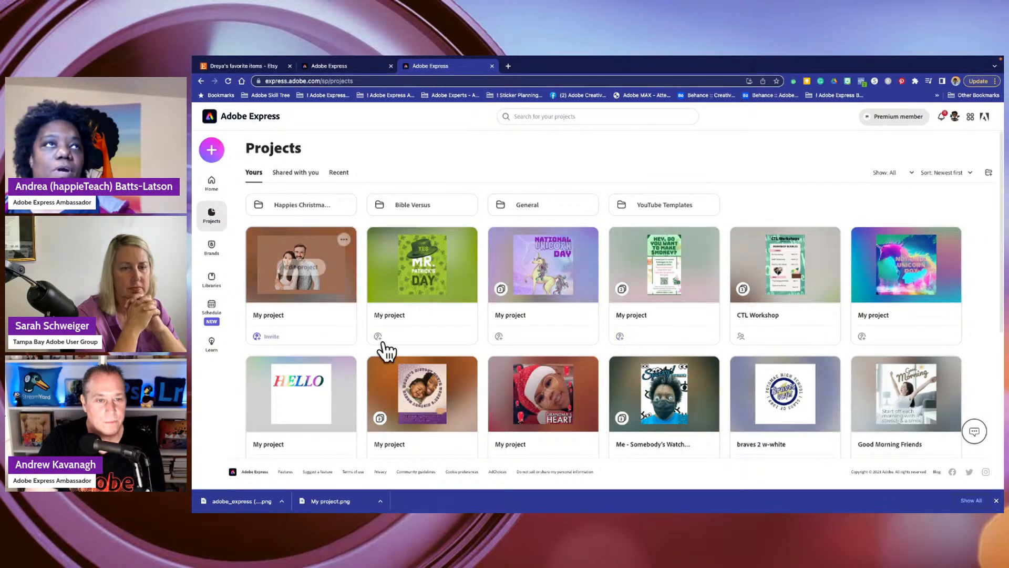
{"action": "left_click", "coordinate": [296, 174]}
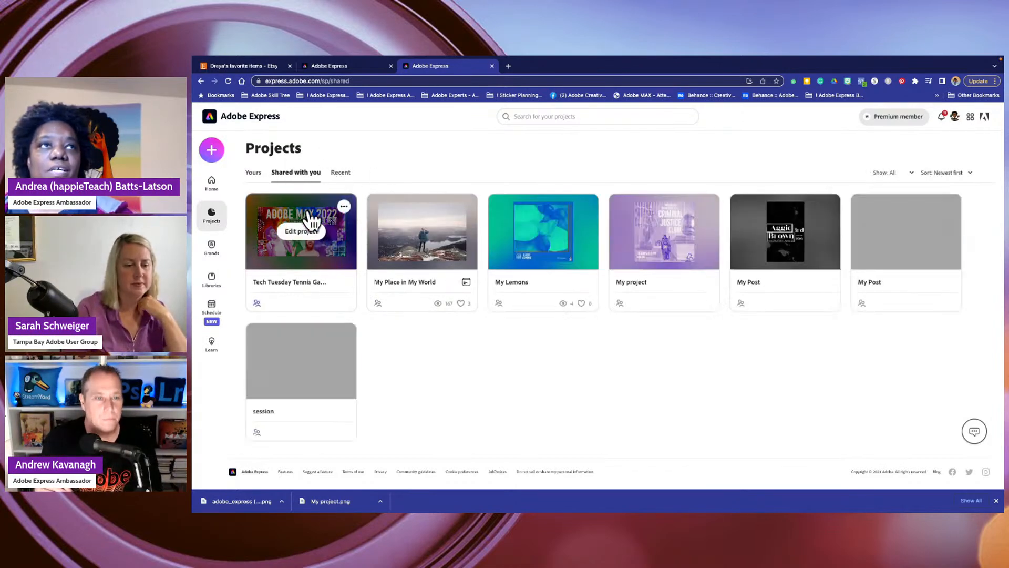
{"action": "left_click", "coordinate": [341, 173]}
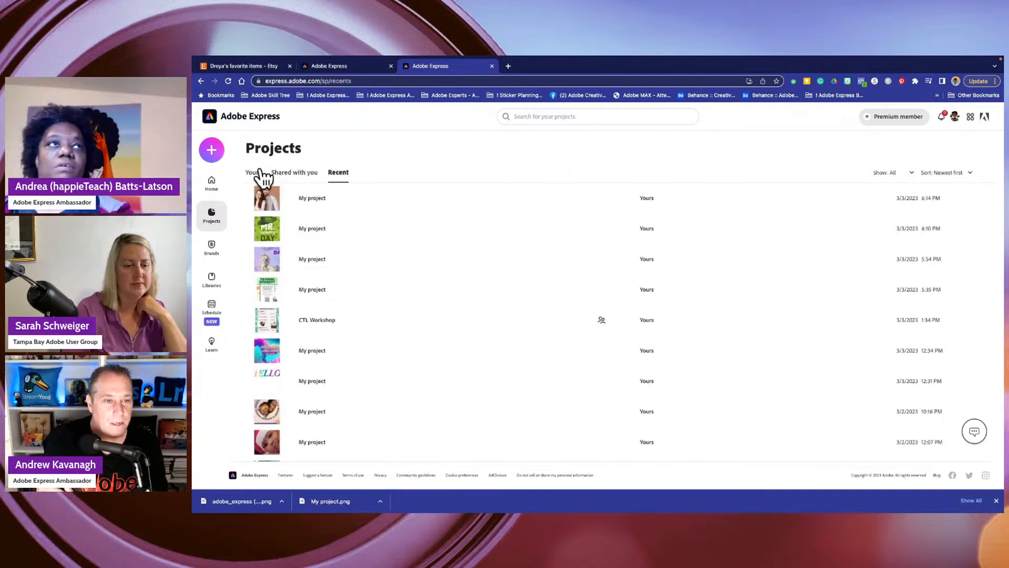
{"action": "left_click", "coordinate": [255, 172]}
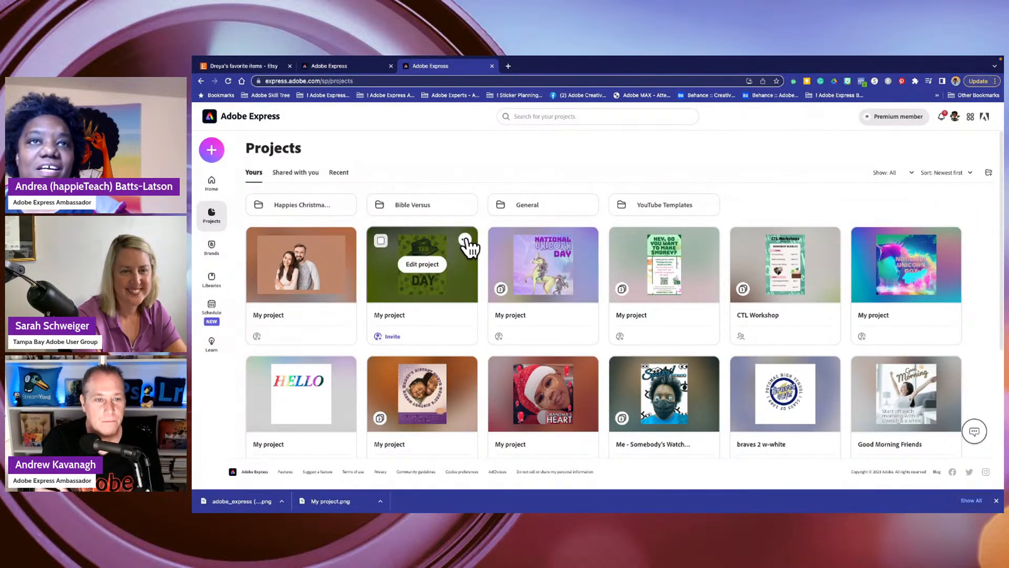
- Examine the options available for the green St. Patrick's Day project
{"action": "left_click", "coordinate": [465, 241]}
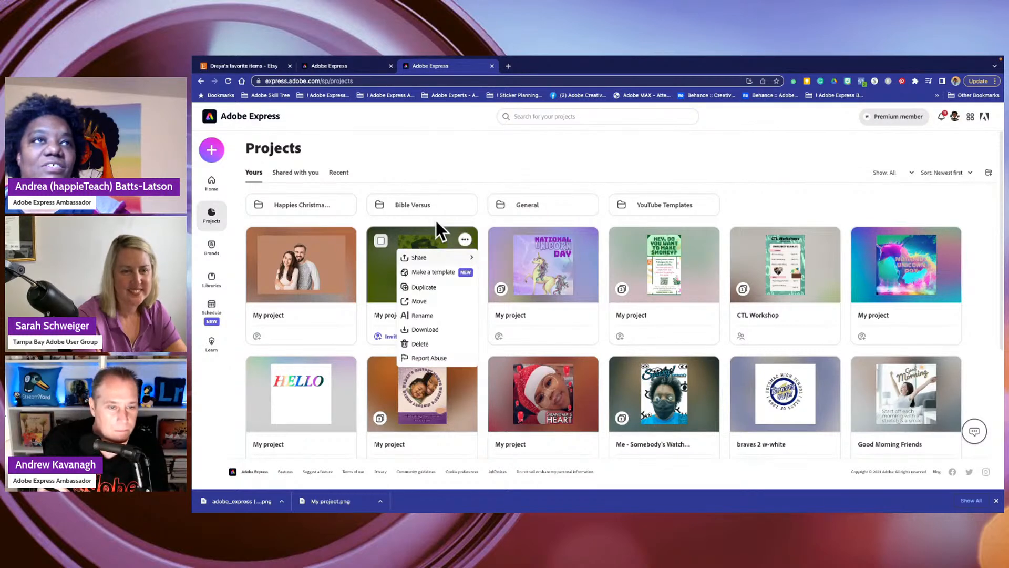
{"action": "left_click", "coordinate": [436, 184]}
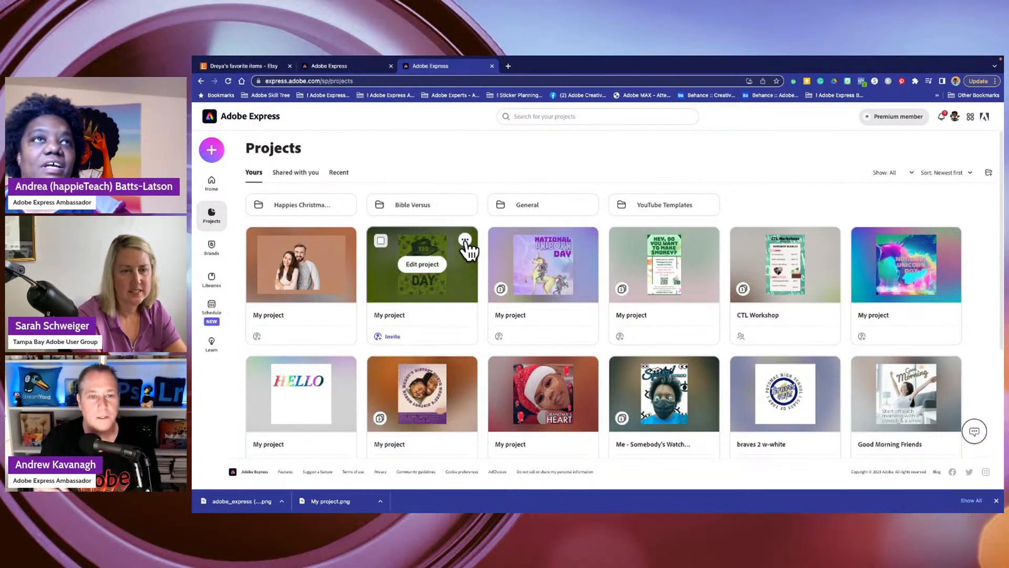
{"action": "left_click", "coordinate": [465, 242]}
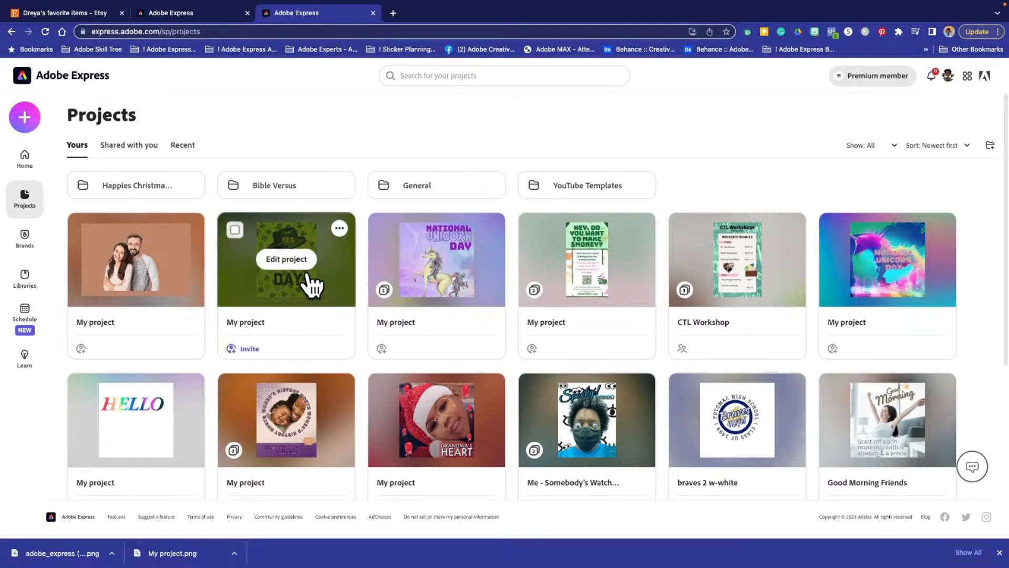
{"action": "left_click", "coordinate": [342, 228]}
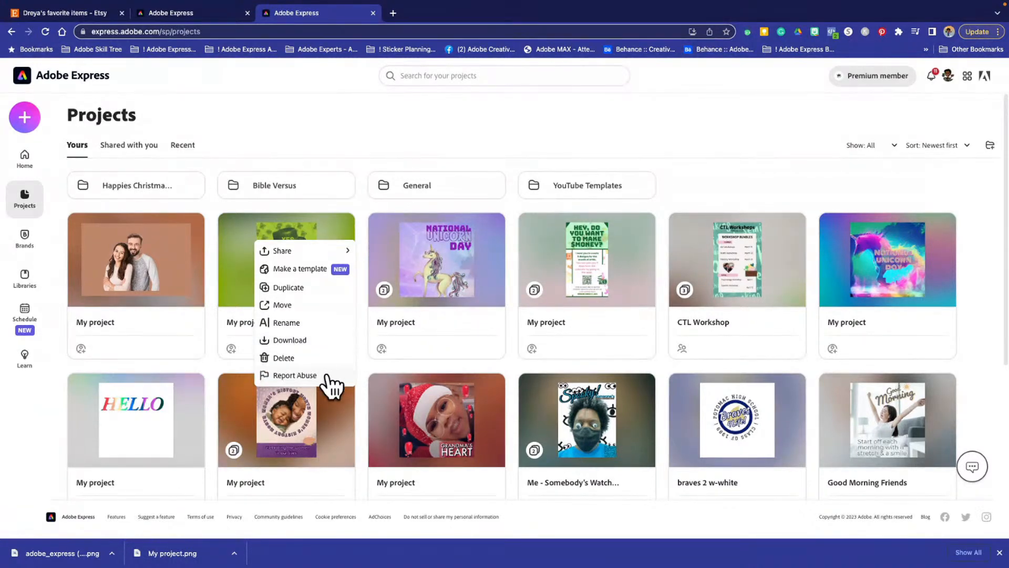
- Rename the green St. Patrick's Day project as "Mr. St. Pattys Day"
{"action": "left_click", "coordinate": [340, 229]}
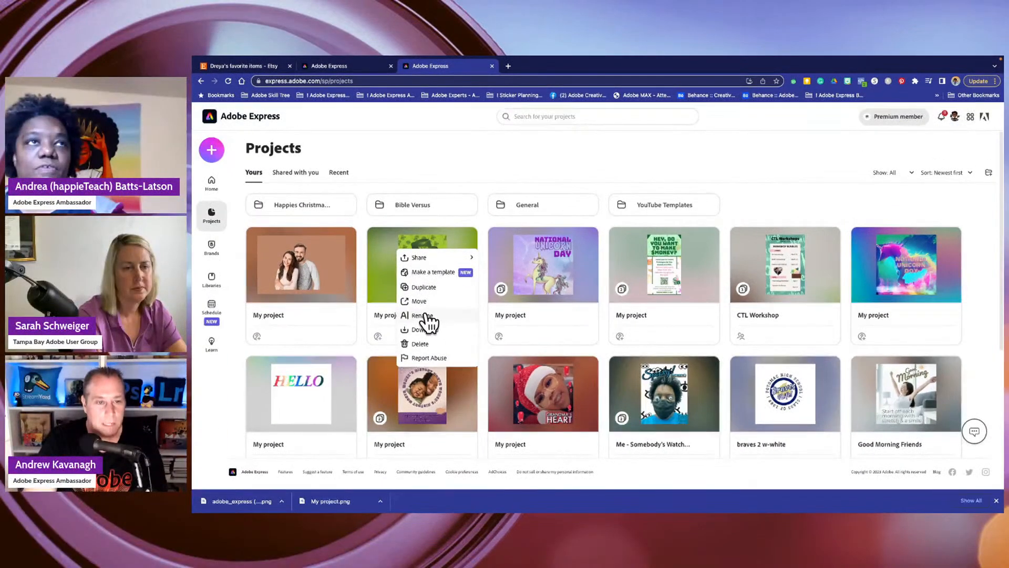
{"action": "left_click", "coordinate": [424, 315]}
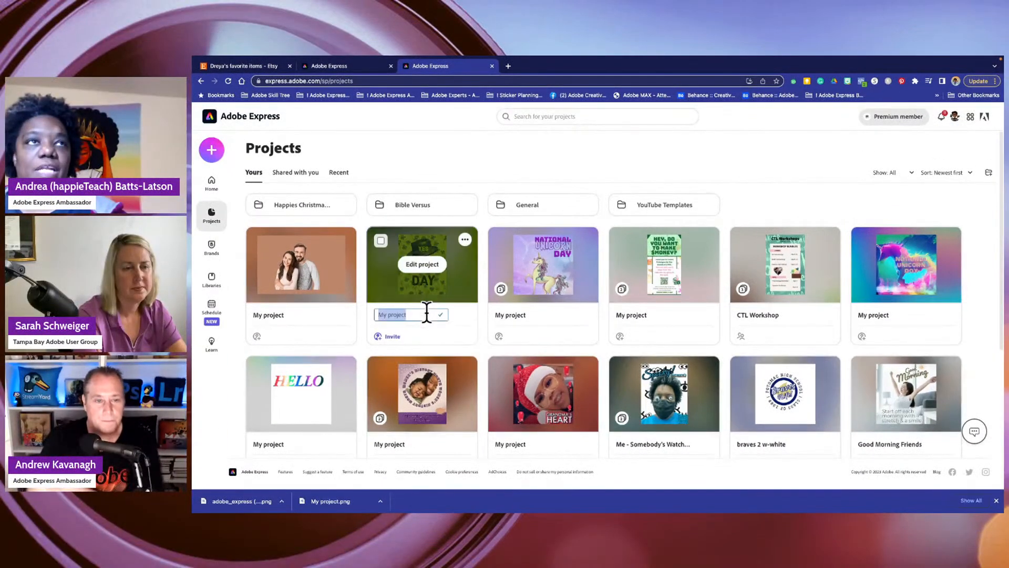
{"action": "type", "text": "Mr. St. Patty's Da"}
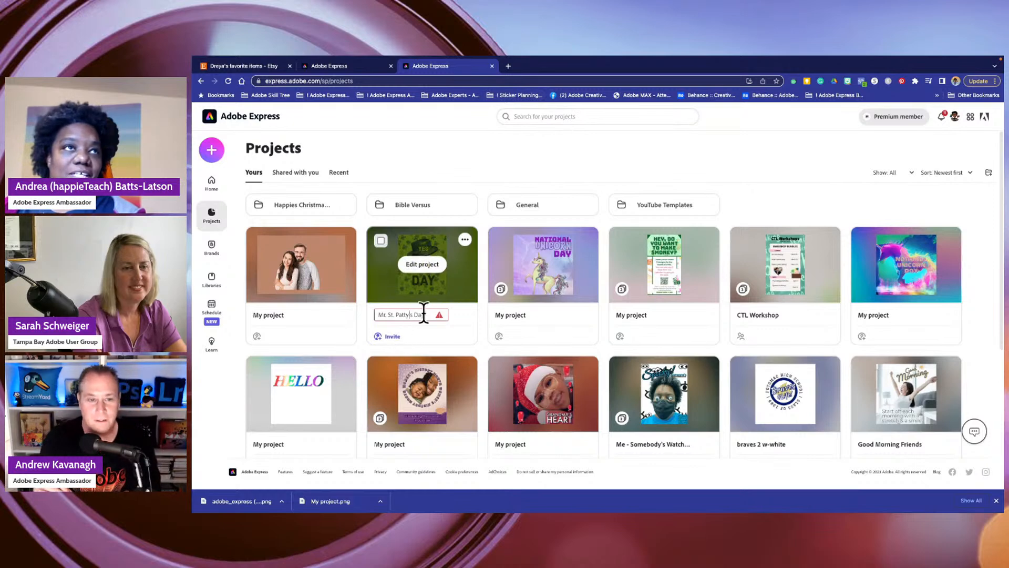
{"action": "key", "text": "BackSpace"}
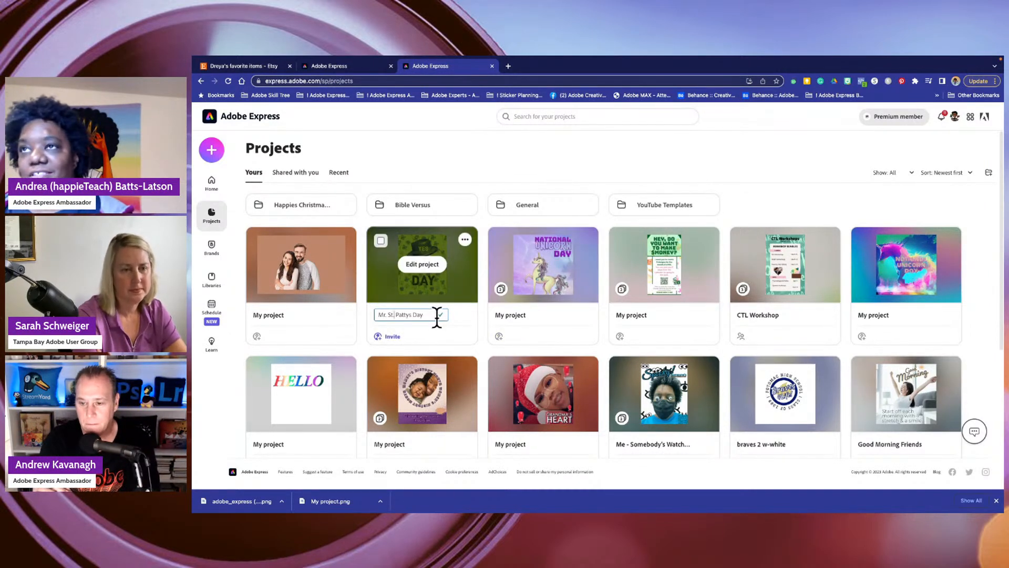
{"action": "type", "text": "."}
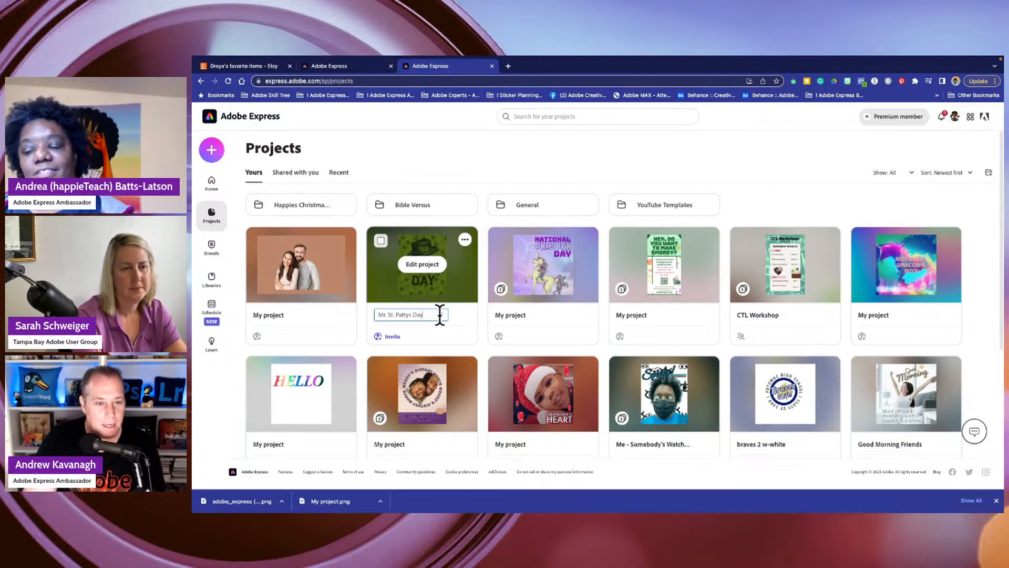
{"action": "key", "text": "Return"}
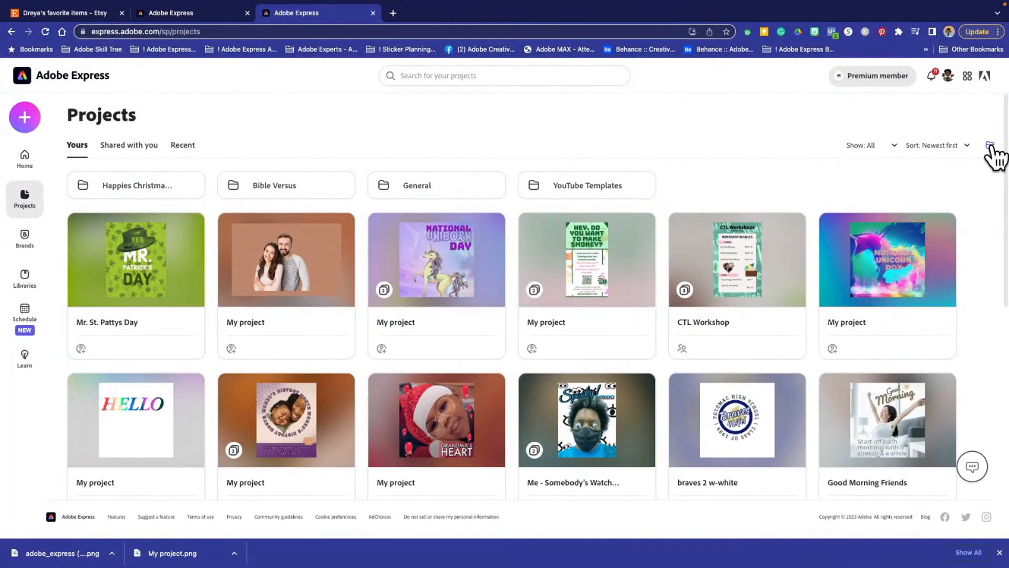
- View the dialog for creating a new folder on the Projects page, and close it without creating a folder
{"action": "key", "text": "super+equal"}
{"action": "key", "text": "super+equal"}
{"action": "key", "text": "super+equal"}
{"action": "key", "text": "super+equal"}
{"action": "key", "text": "super+equal"}
{"action": "key", "text": "super+equal"}
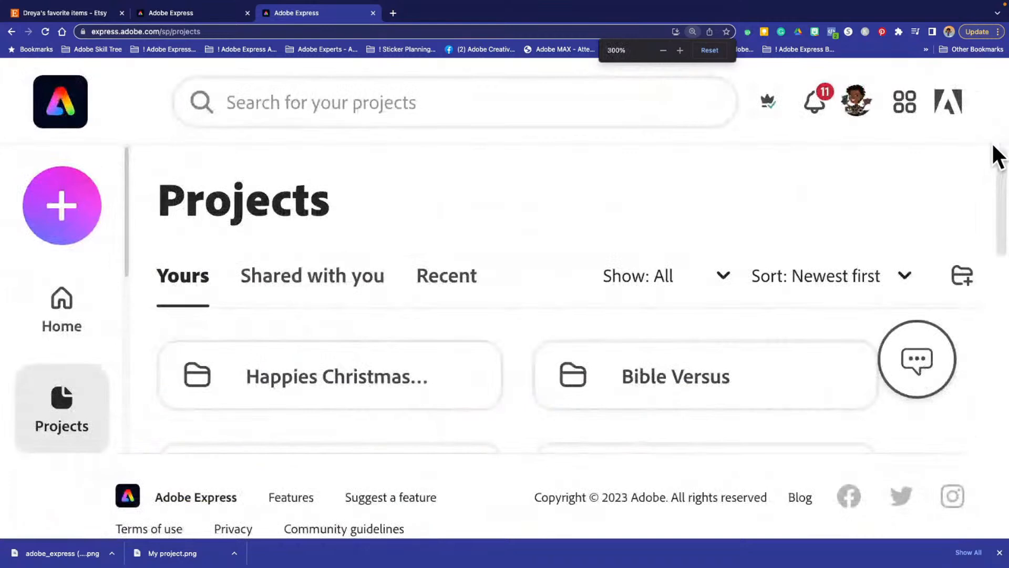
{"action": "key", "text": "super+minus"}
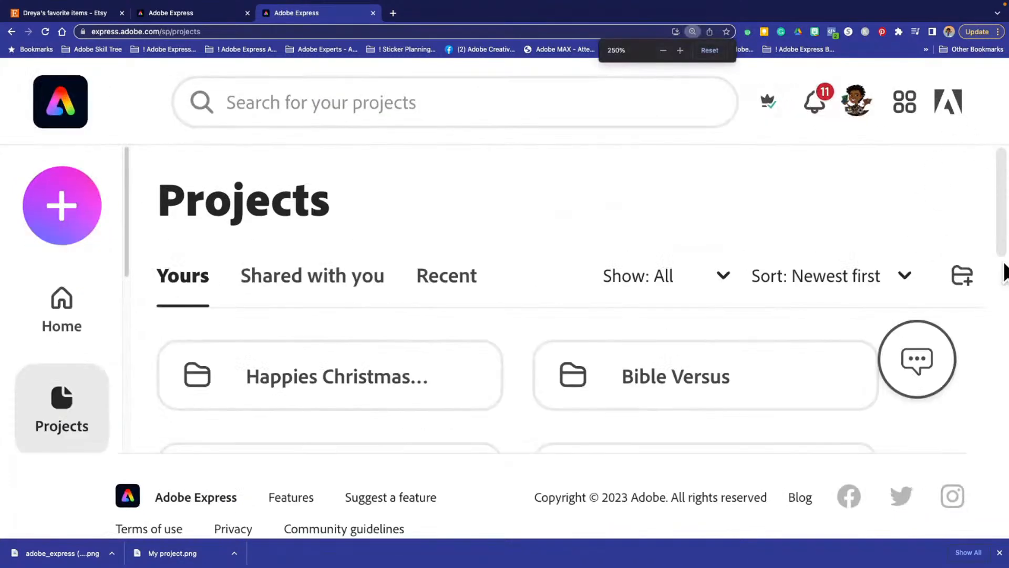
{"action": "left_click", "coordinate": [967, 278]}
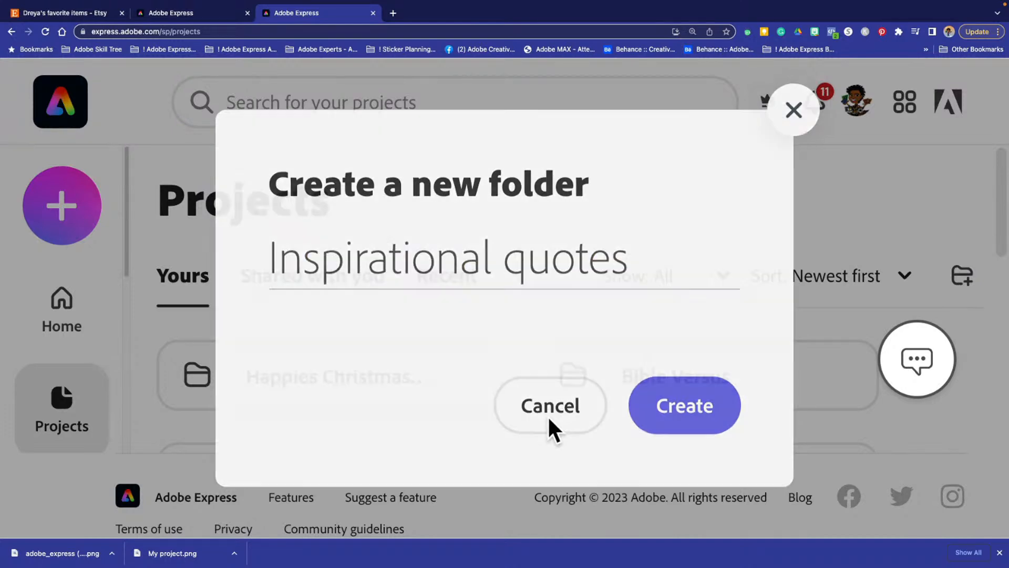
{"action": "left_click", "coordinate": [547, 421]}
{"action": "key", "text": "ctrl+0"}
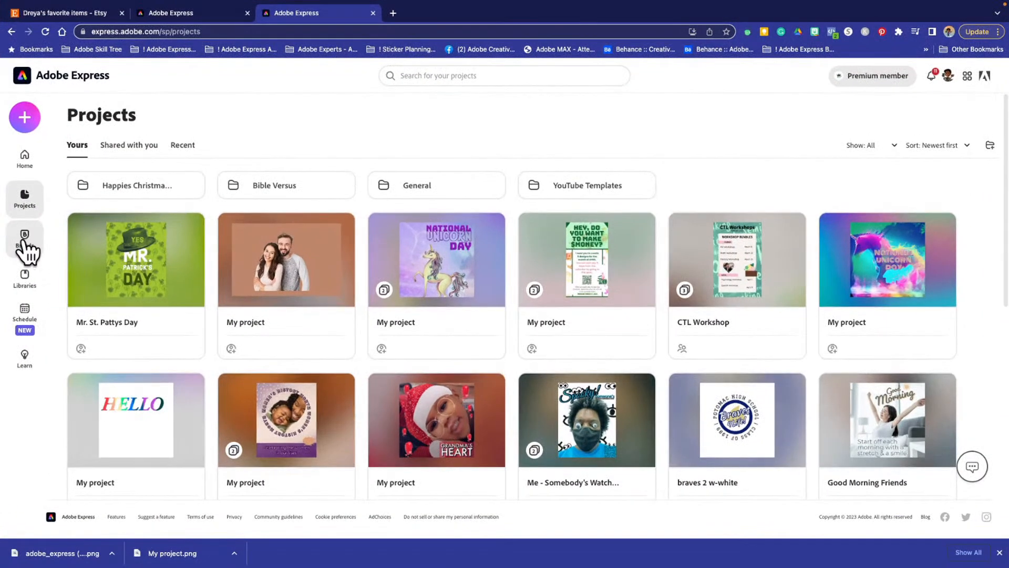
- Open the BattyLatty brand from the Brands page and review its logos, colors, fonts, themes and branded surfaces
{"action": "left_click", "coordinate": [23, 238]}
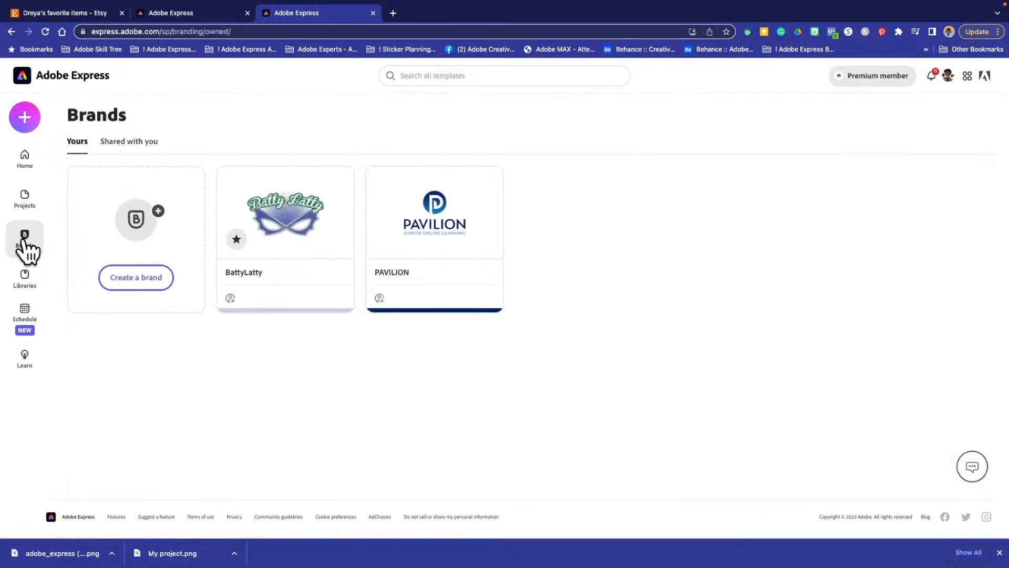
{"action": "mouse_move", "coordinate": [224, 284]}
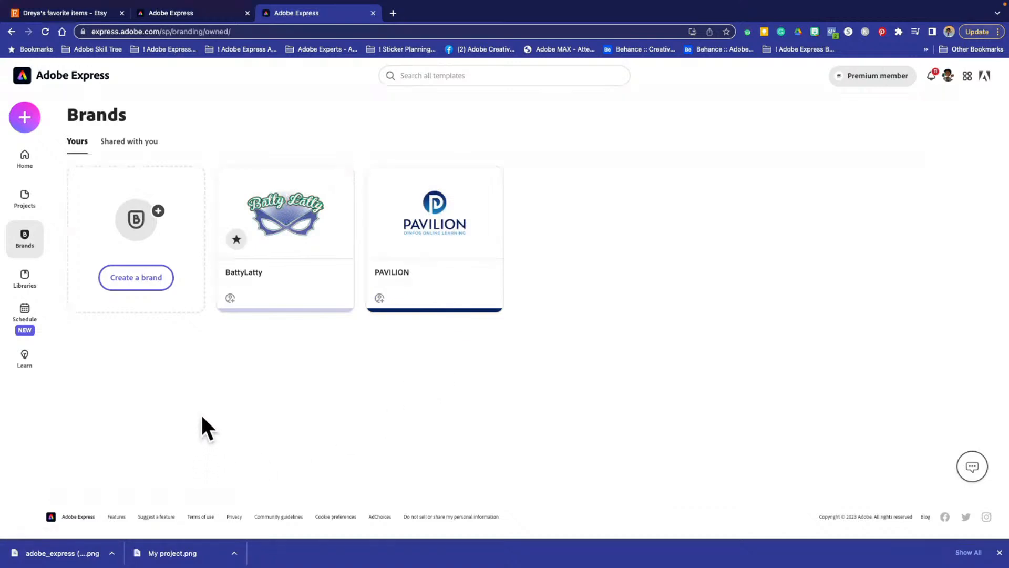
{"action": "mouse_move", "coordinate": [228, 304]}
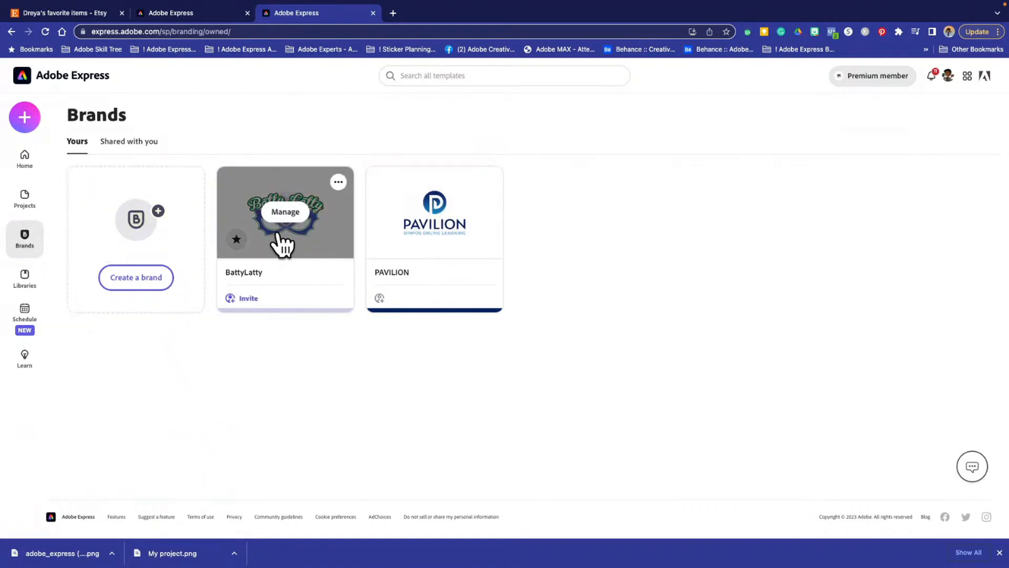
{"action": "left_click", "coordinate": [276, 246]}
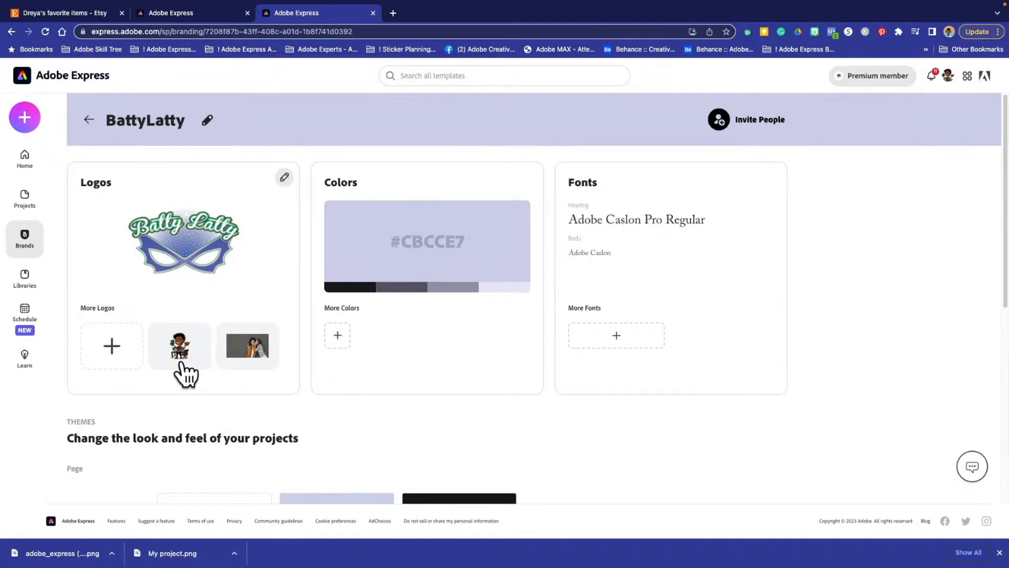
{"action": "scroll", "coordinate": [225, 297], "scroll_direction": "down", "scroll_amount": 4}
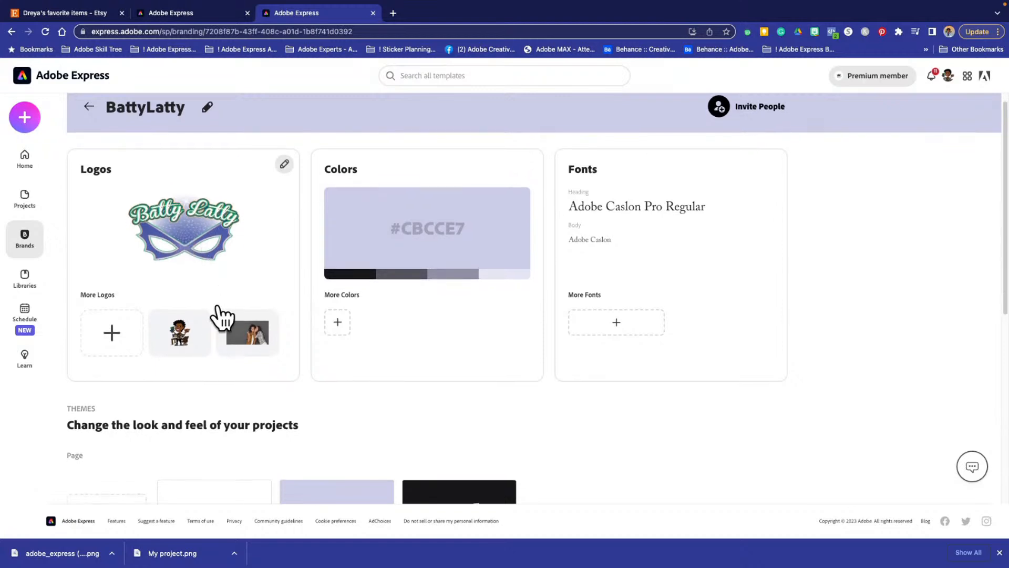
{"action": "scroll", "coordinate": [179, 305], "scroll_direction": "down", "scroll_amount": 2}
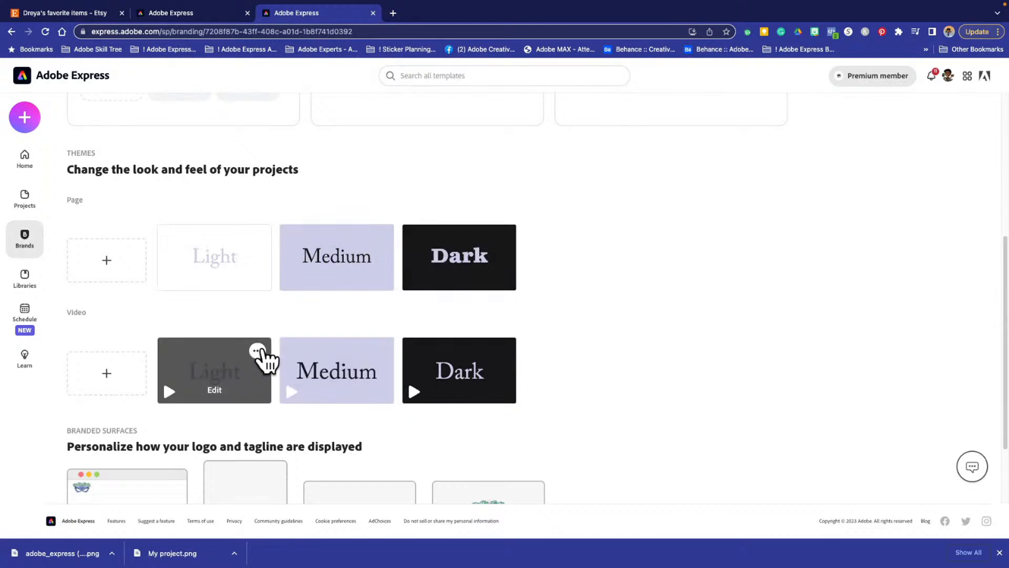
{"action": "scroll", "coordinate": [263, 352], "scroll_direction": "down", "scroll_amount": 2}
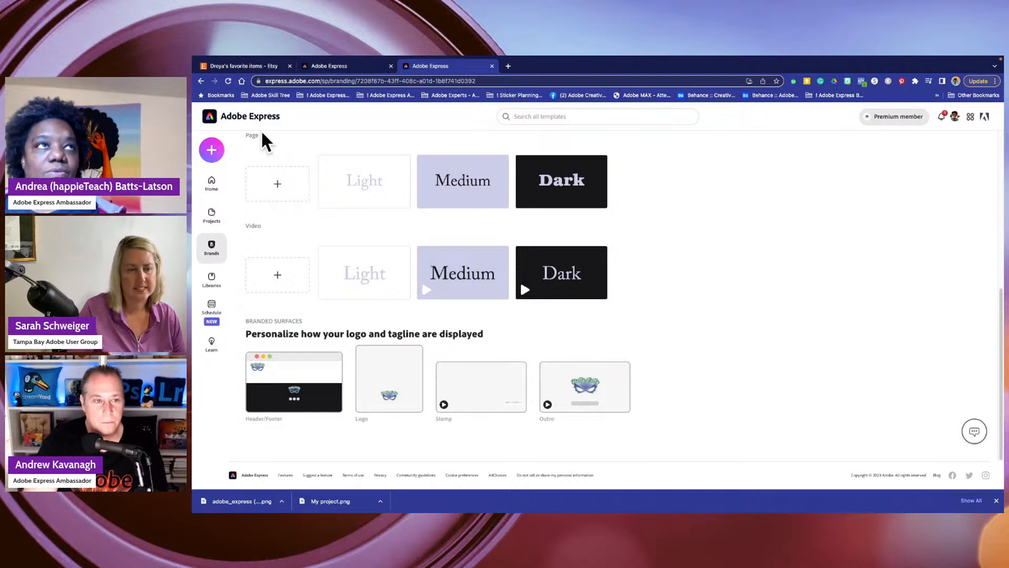
- Return to the brands overview, start creating a brand and review its logo, color and font setup sections
{"action": "left_click", "coordinate": [201, 81]}
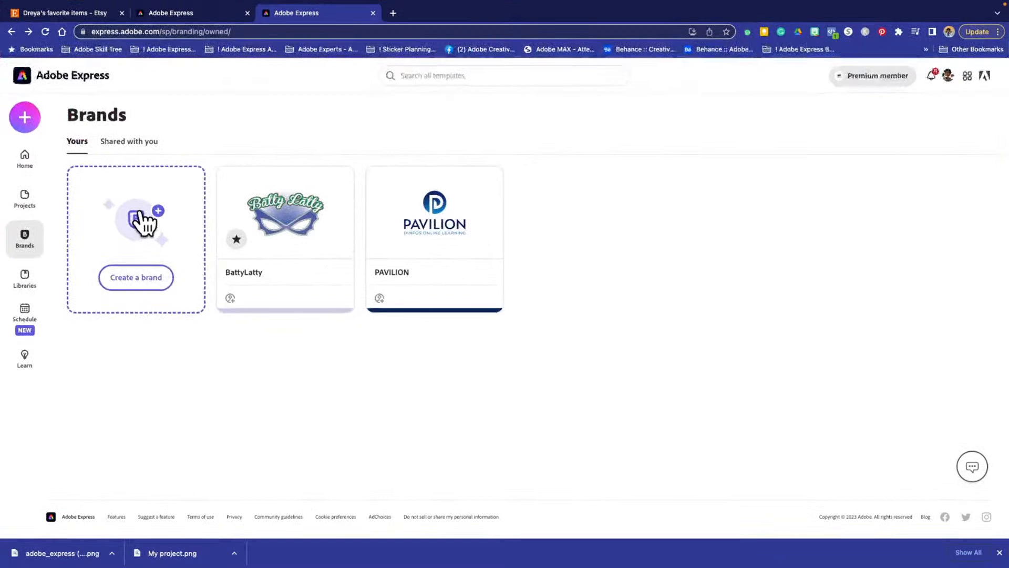
{"action": "left_click", "coordinate": [306, 231]}
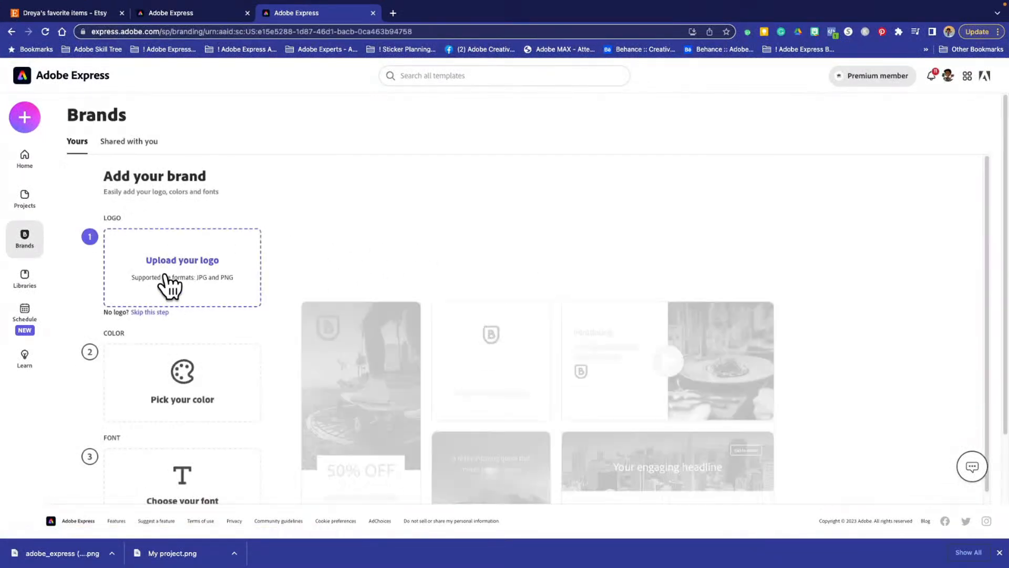
{"action": "scroll", "coordinate": [175, 401], "scroll_direction": "down", "scroll_amount": 2}
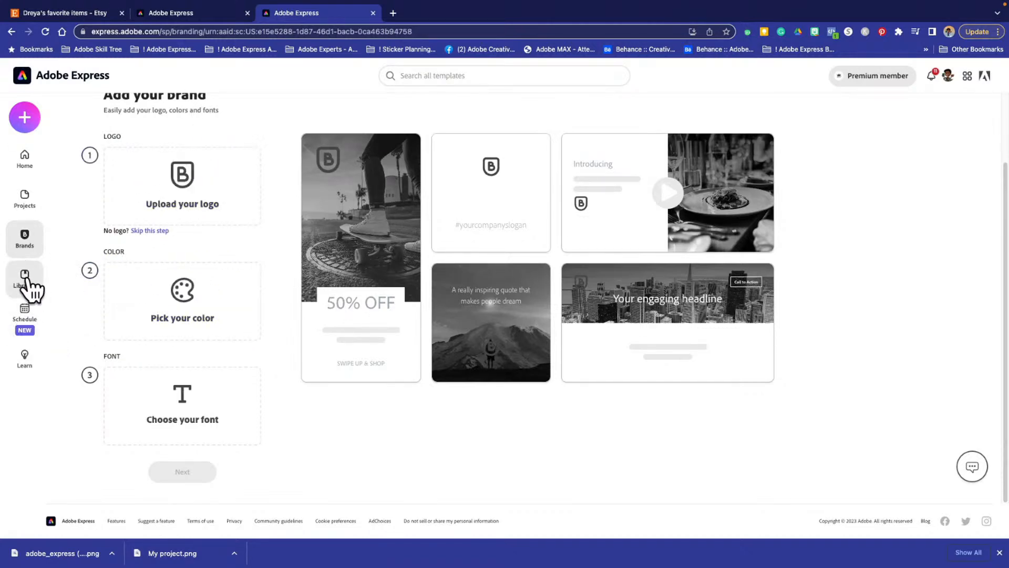
- Open the Libraries page, browse through your own libraries and return to the start of the page
{"action": "left_click", "coordinate": [25, 277]}
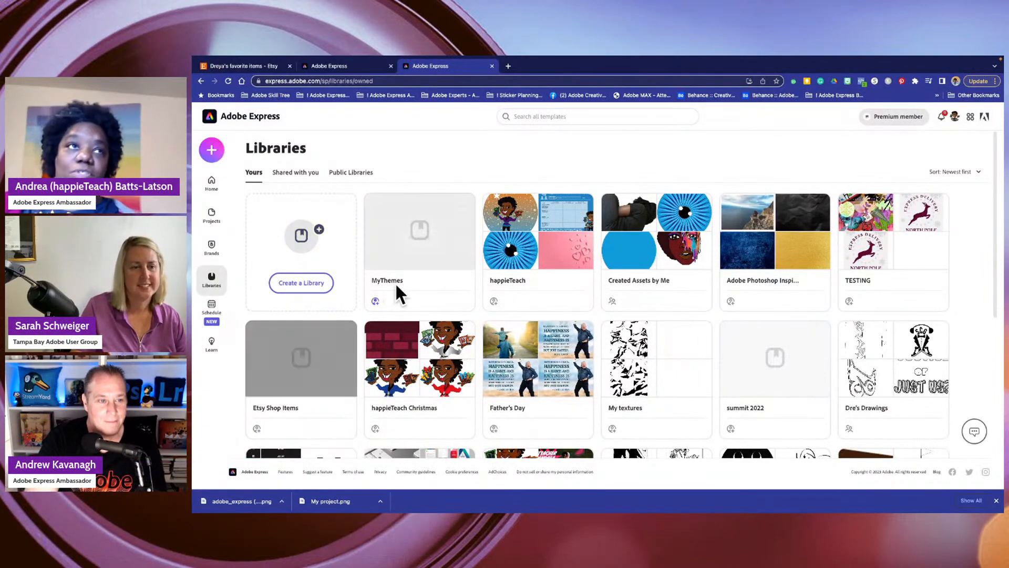
{"action": "mouse_move", "coordinate": [464, 333]}
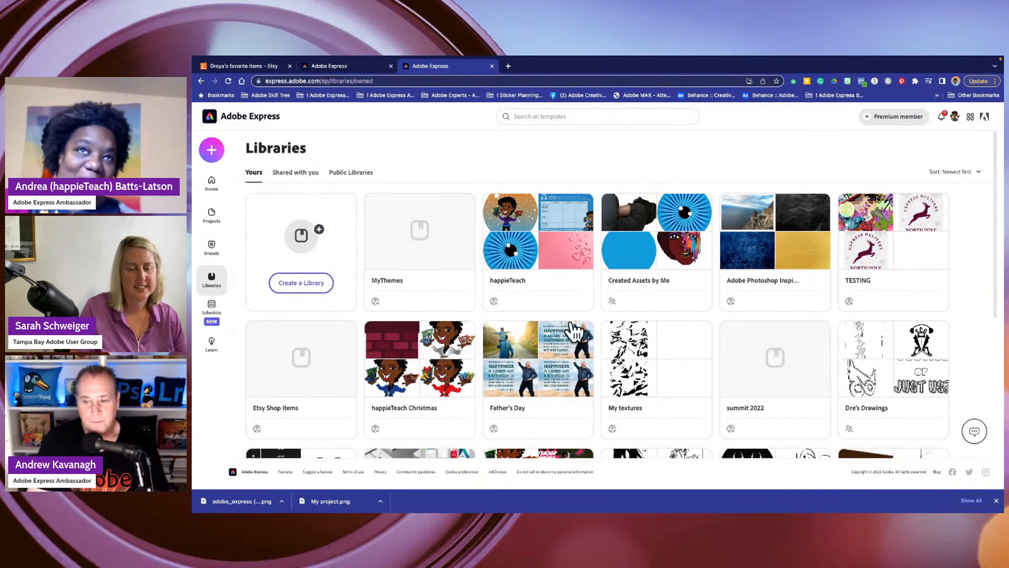
{"action": "mouse_move", "coordinate": [659, 244]}
{"action": "scroll", "coordinate": [659, 244], "scroll_direction": "down", "scroll_amount": 3}
{"action": "mouse_move", "coordinate": [529, 286]}
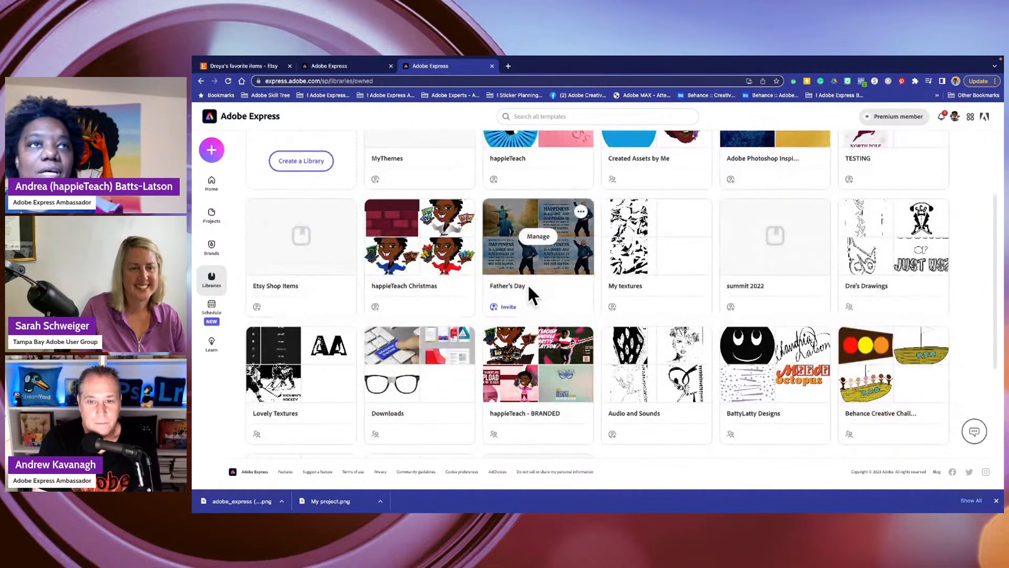
{"action": "scroll", "coordinate": [553, 279], "scroll_direction": "down", "scroll_amount": 6}
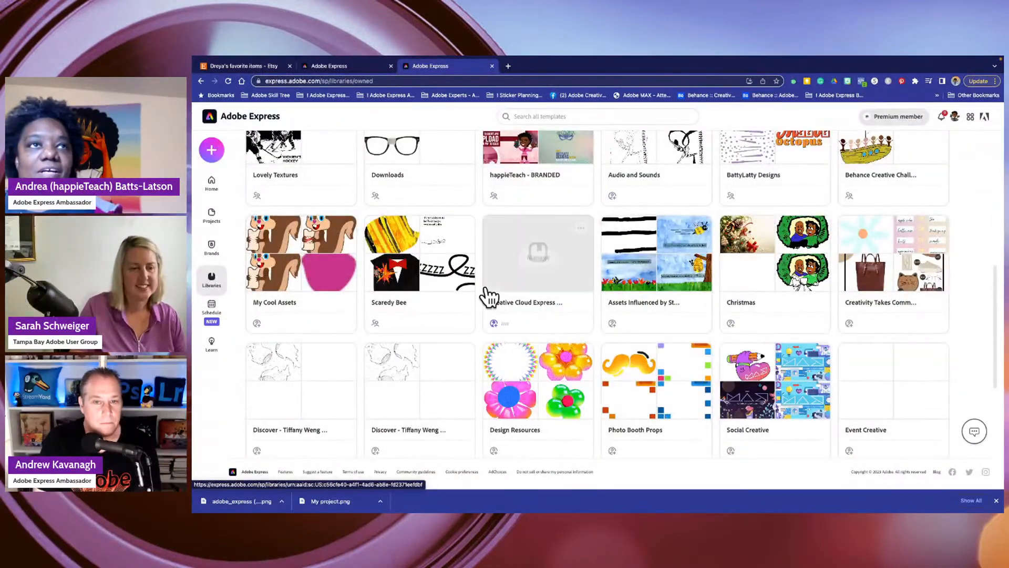
{"action": "mouse_move", "coordinate": [495, 292]}
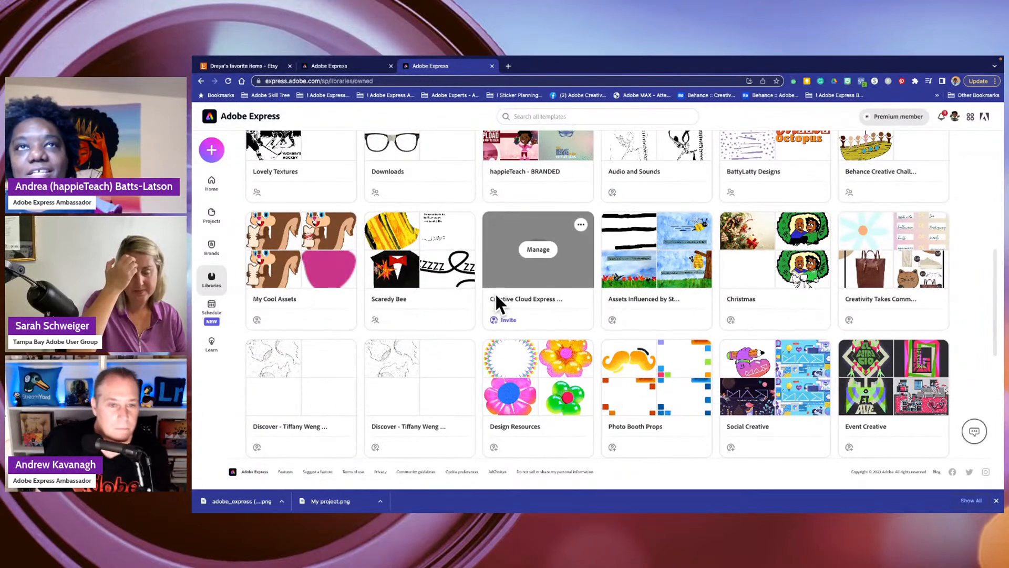
{"action": "scroll", "coordinate": [495, 292], "scroll_direction": "down", "scroll_amount": 4}
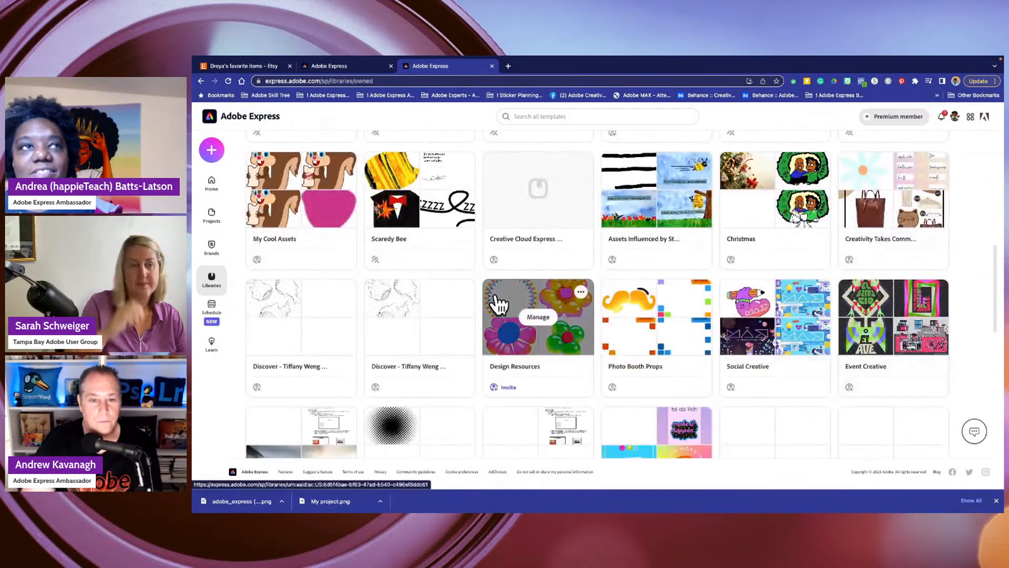
{"action": "scroll", "coordinate": [451, 271], "scroll_direction": "up", "scroll_amount": 10}
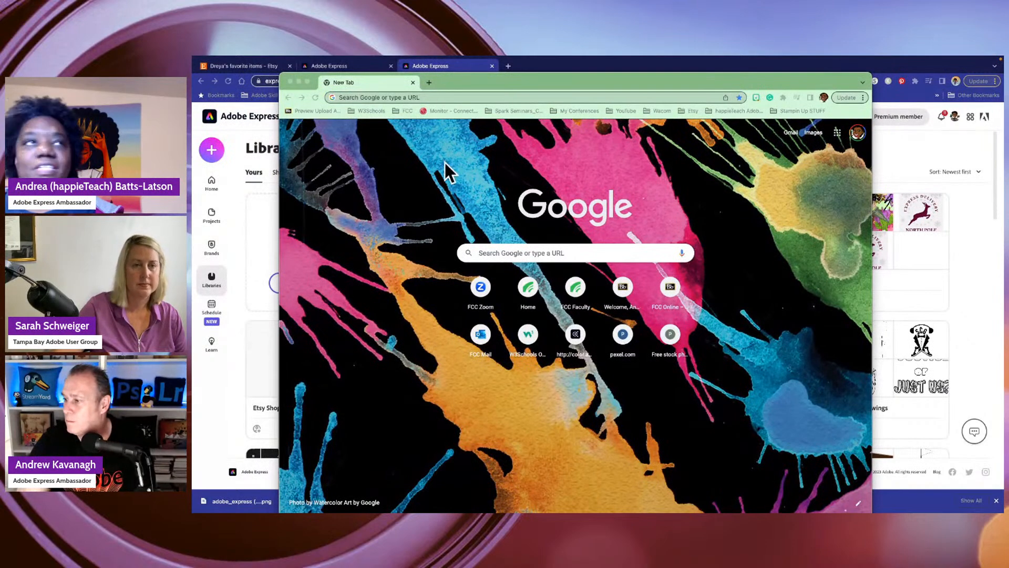
- Load express.adobe.com/sp/ in the second Chrome window and make that window full screen
{"action": "left_click", "coordinate": [383, 96]}
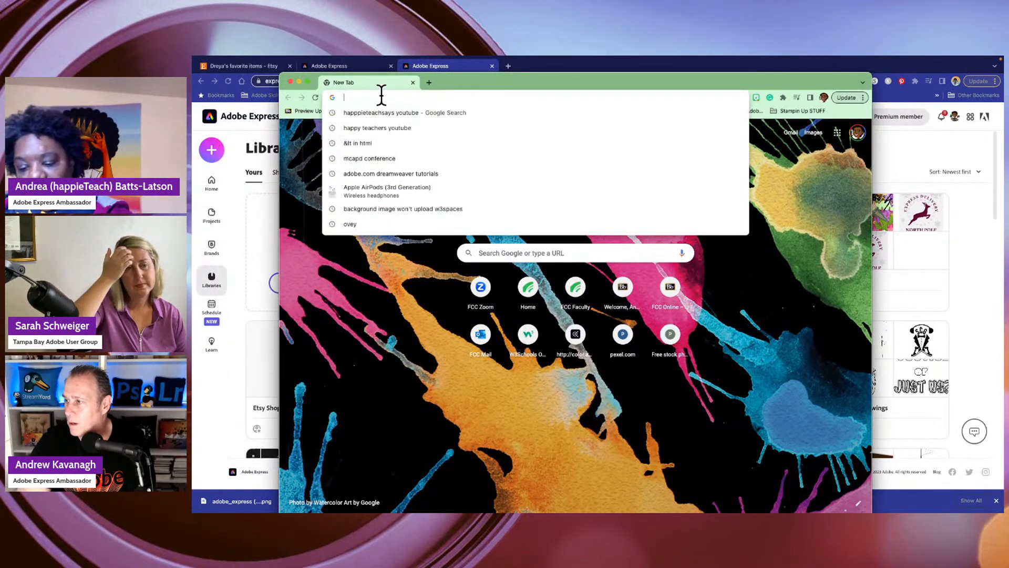
{"action": "type", "text": "aexp"}
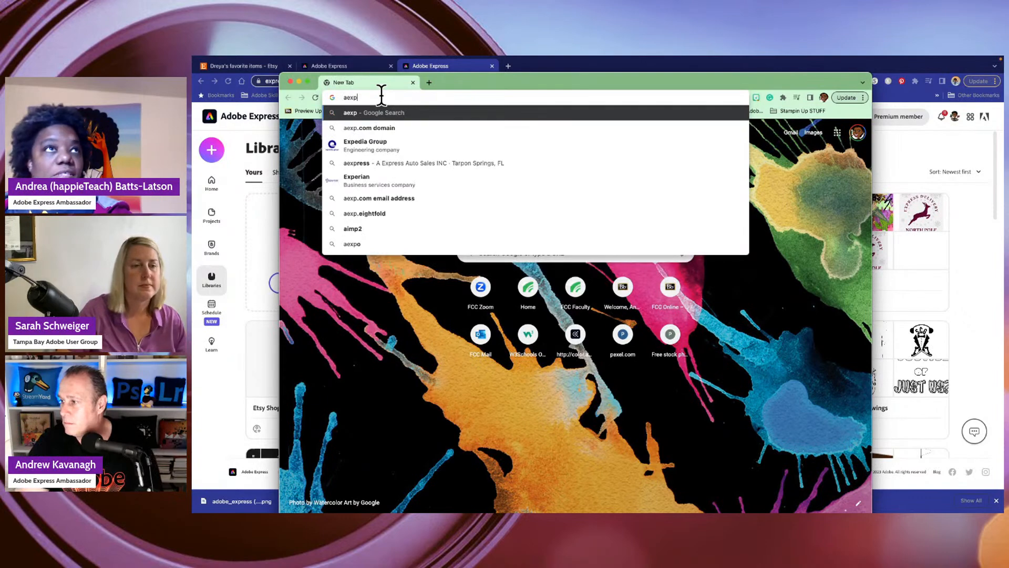
{"action": "type", "text": "r"}
{"action": "key", "text": "BackSpace"}
{"action": "key", "text": "BackSpace"}
{"action": "key", "text": "BackSpace"}
{"action": "key", "text": "BackSpace"}
{"action": "key", "text": "BackSpace"}
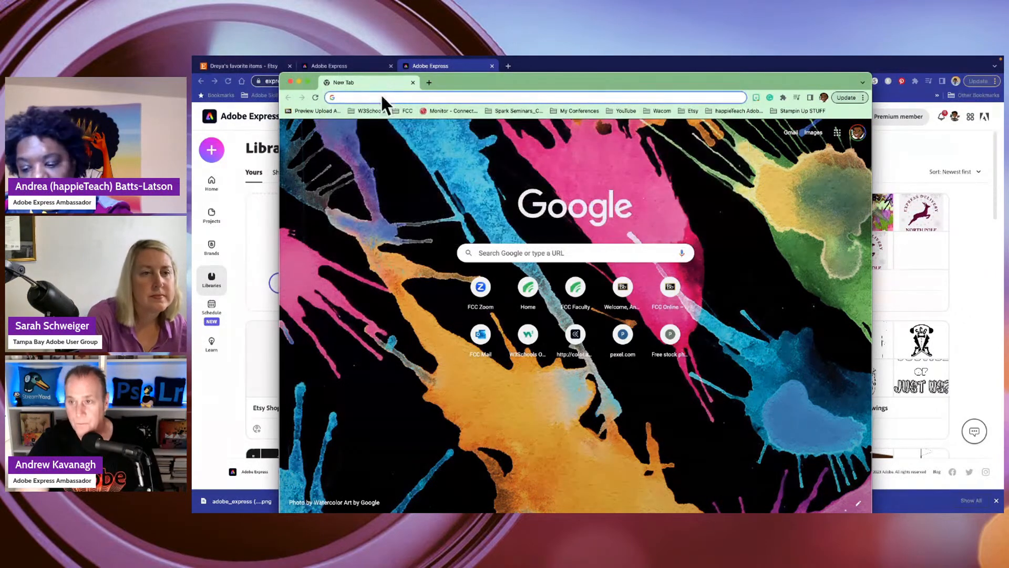
{"action": "type", "text": "exr"}
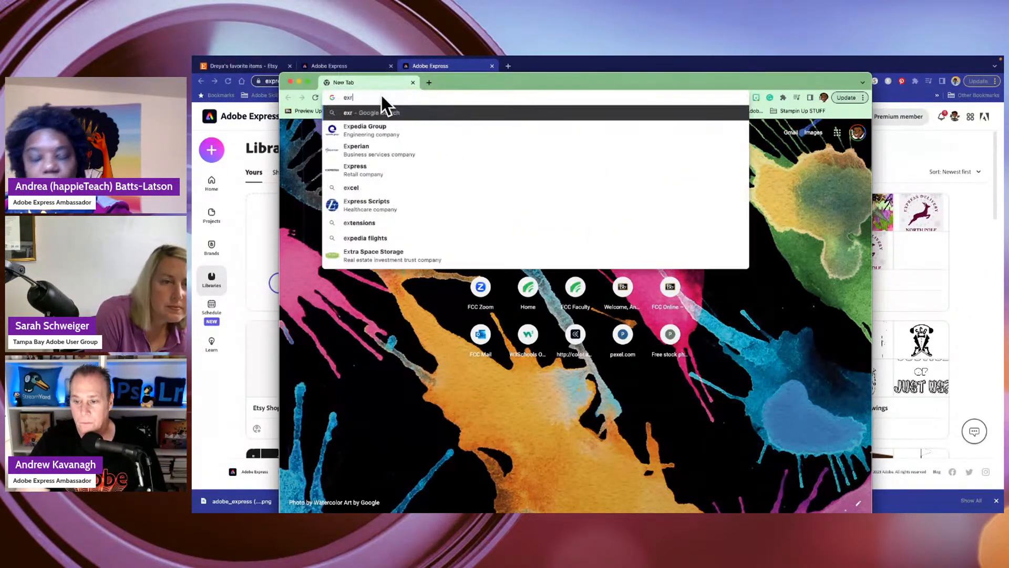
{"action": "key", "text": "BackSpace"}
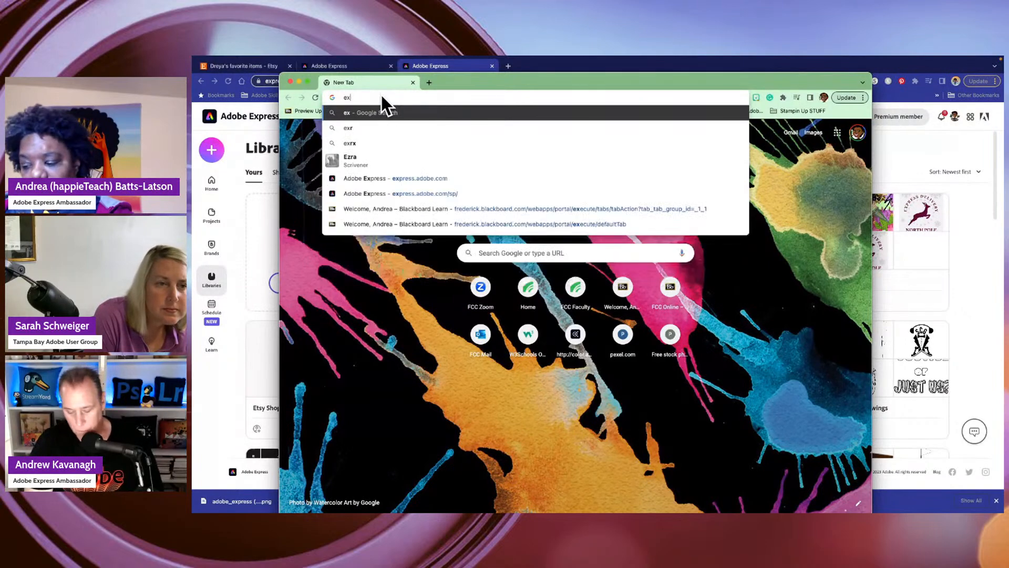
{"action": "type", "text": "press.adobe.com"}
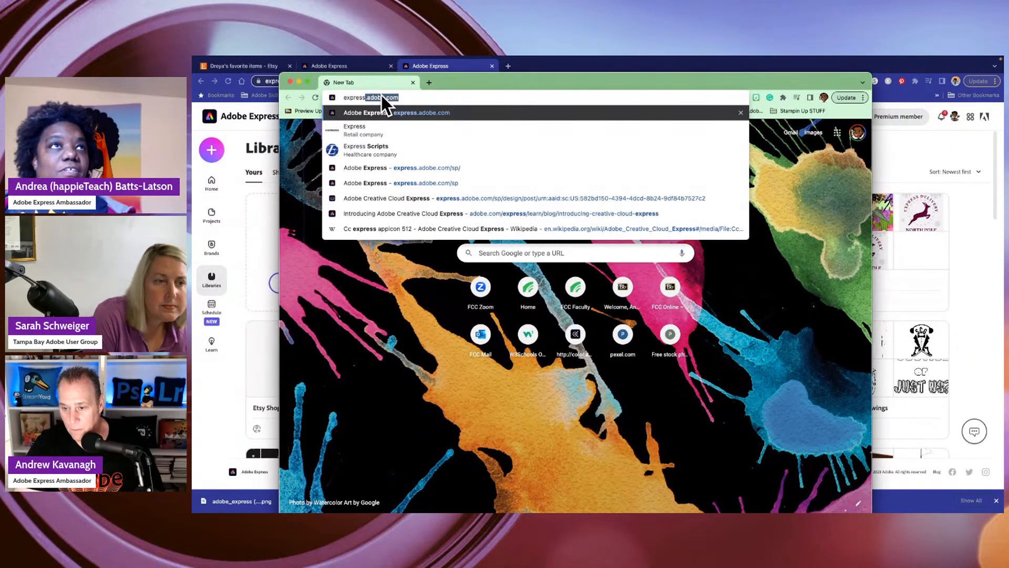
{"action": "left_click", "coordinate": [351, 167]}
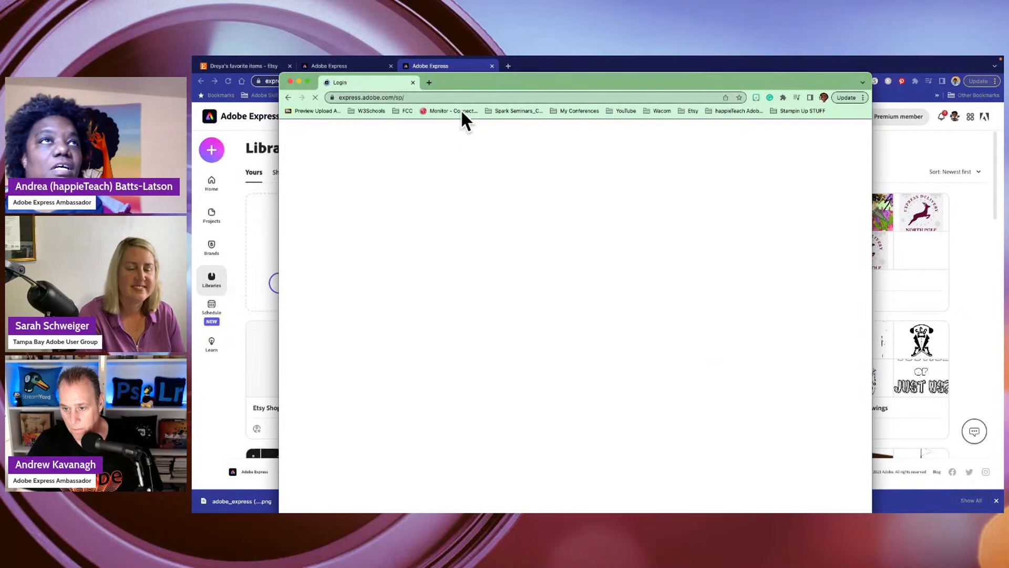
{"action": "left_click", "coordinate": [307, 81]}
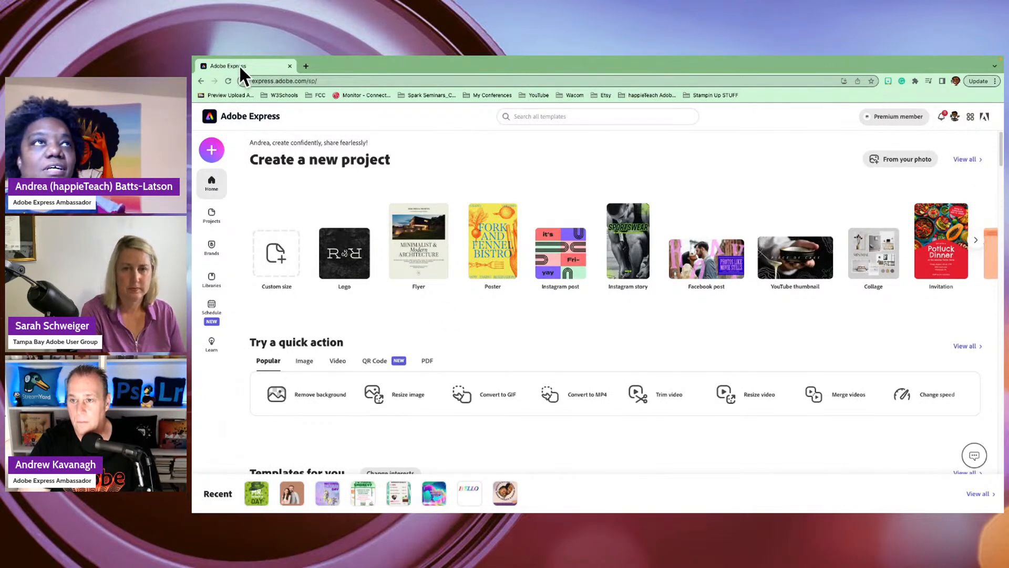
- View the Adobe Express account options of the signed-in profile in the second browser window, and close them
{"action": "left_click", "coordinate": [955, 81]}
{"action": "left_click", "coordinate": [955, 81]}
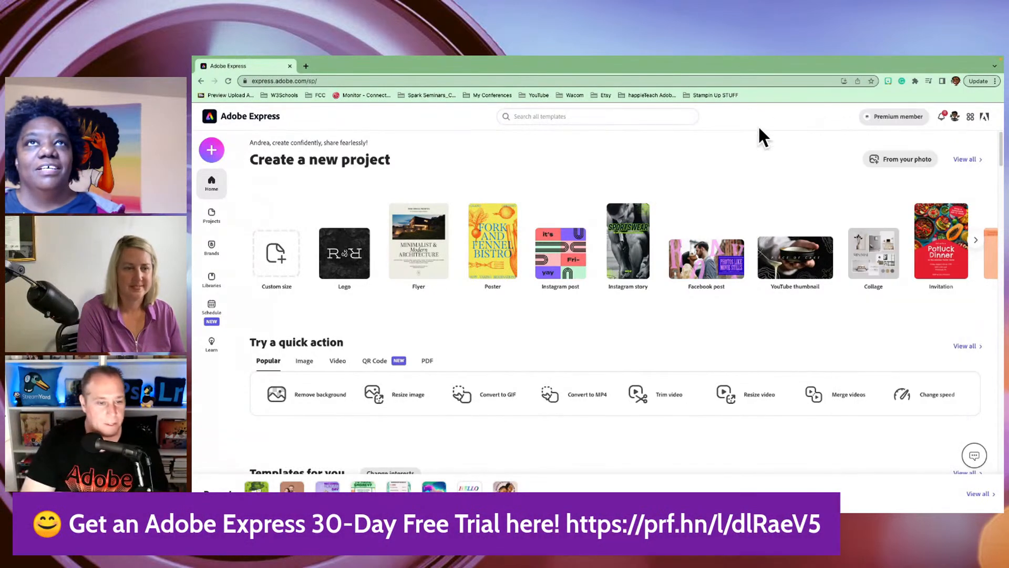
{"action": "left_click", "coordinate": [955, 116]}
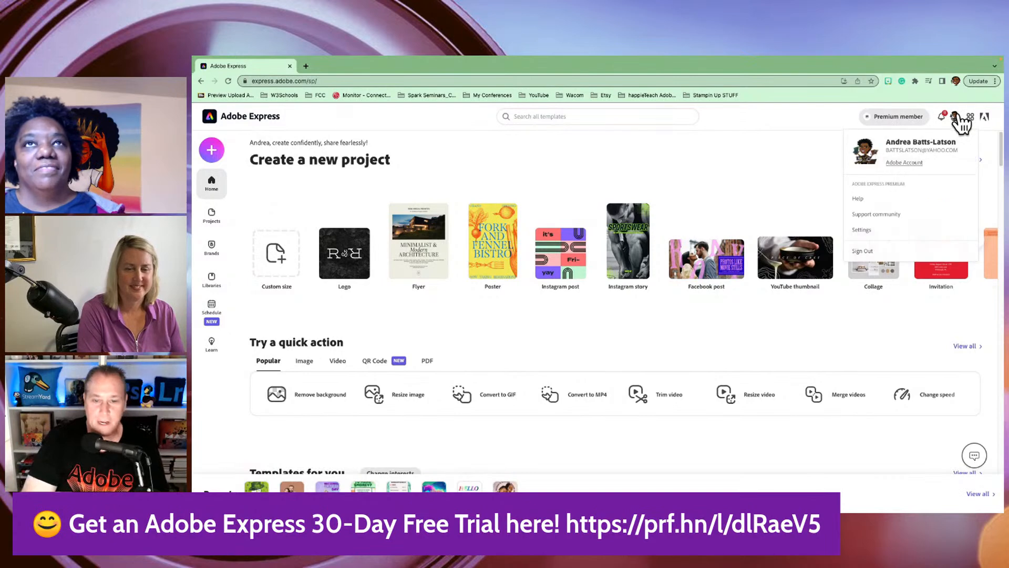
{"action": "left_click", "coordinate": [743, 149]}
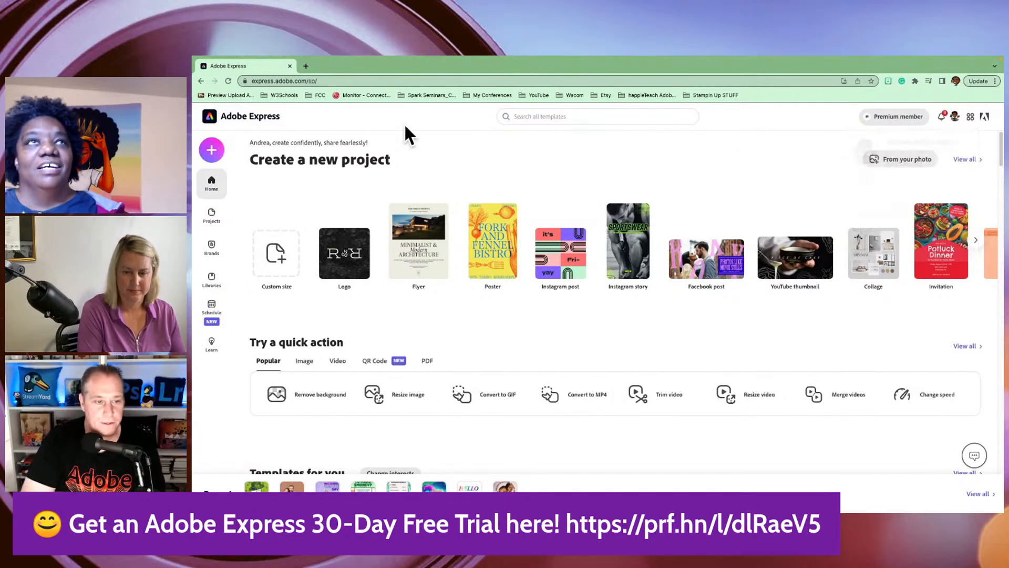
{"action": "left_click", "coordinate": [955, 118]}
{"action": "left_click", "coordinate": [797, 156]}
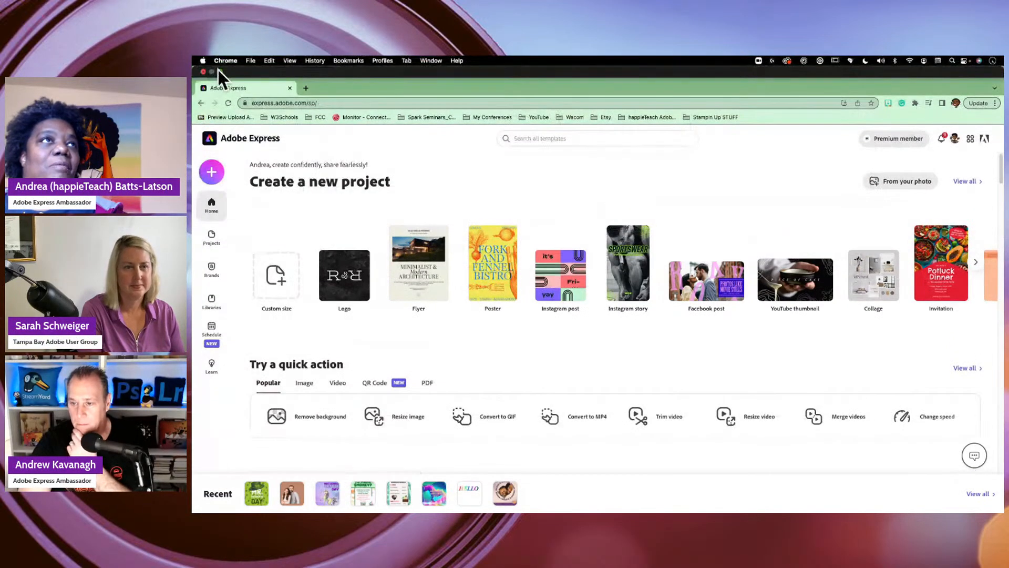
- Take the second Chrome window out of full screen and reposition it over the desktop
{"action": "left_click", "coordinate": [219, 72]}
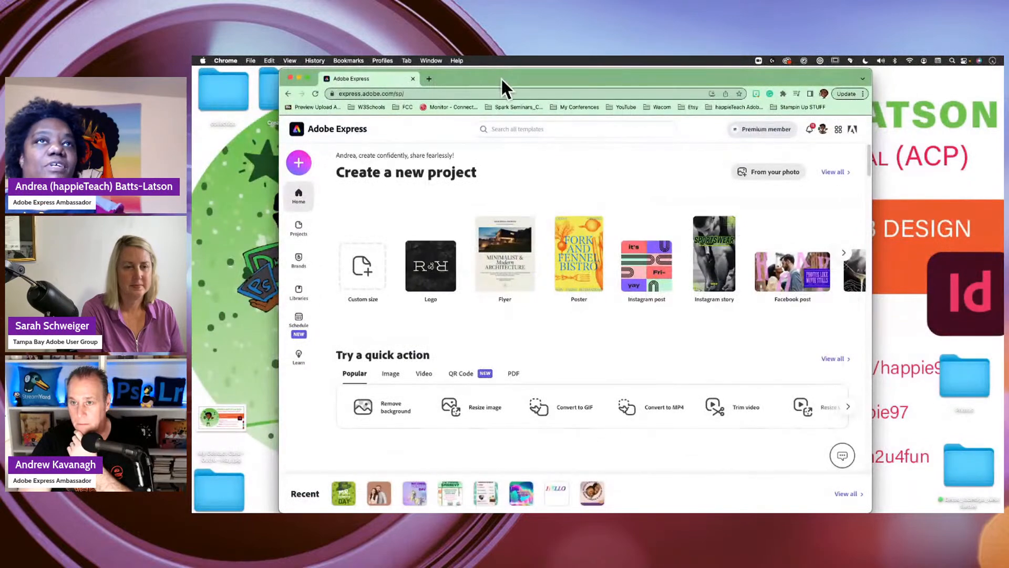
{"action": "left_click_drag", "start_coordinate": [501, 77], "coordinate": [470, 93]}
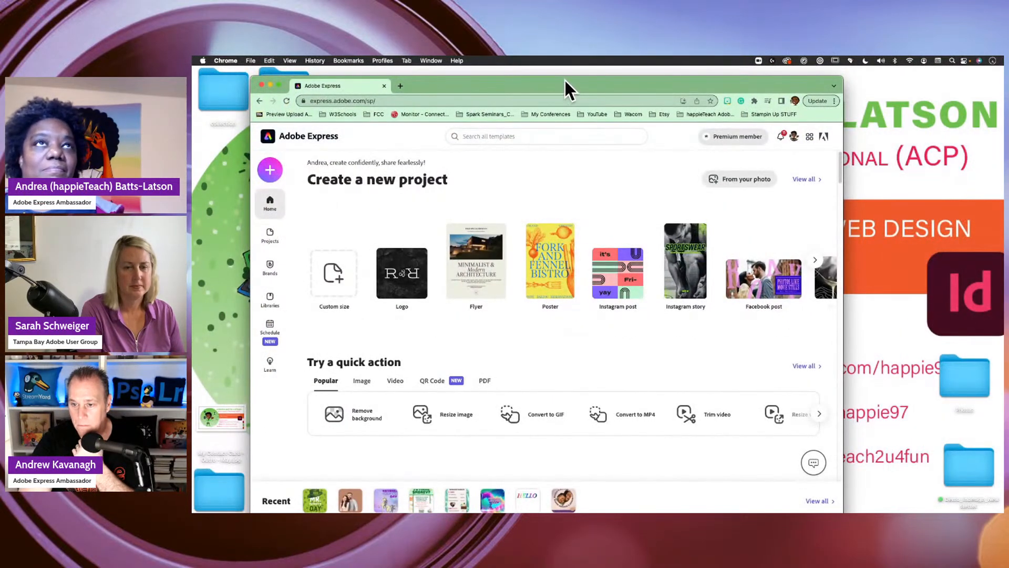
- Clear the second Chrome window off the desktop and switch back to the main Chrome window
{"action": "left_click_drag", "start_coordinate": [565, 80], "coordinate": [565, 56]}
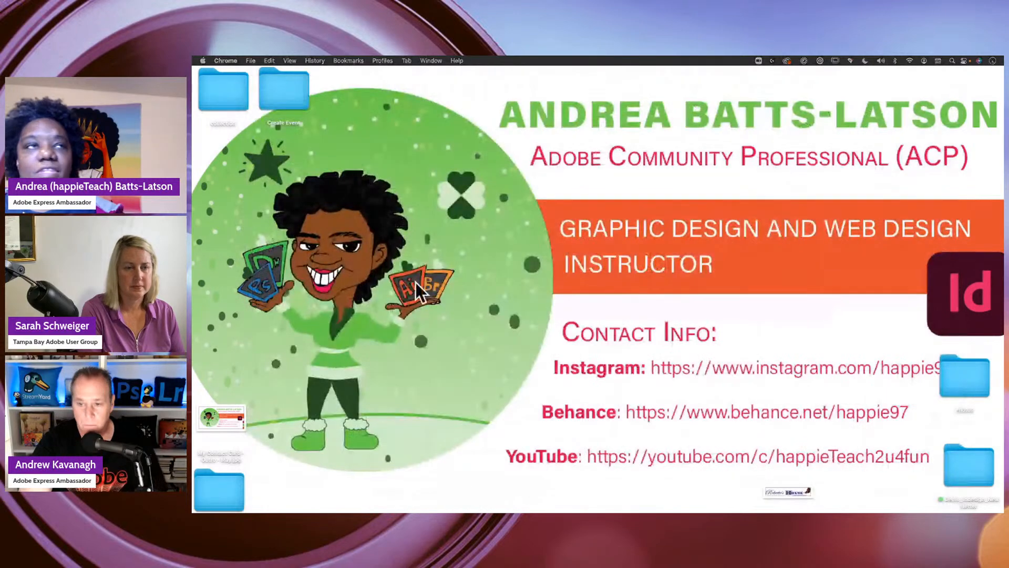
{"action": "left_click", "coordinate": [499, 289]}
{"action": "mouse_move", "coordinate": [666, 510]}
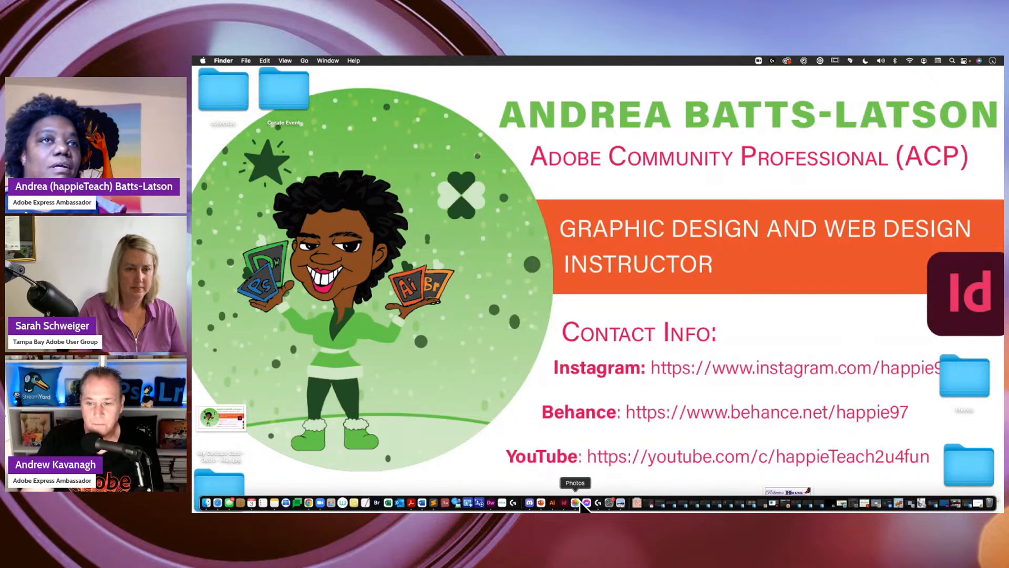
{"action": "left_click", "coordinate": [309, 503]}
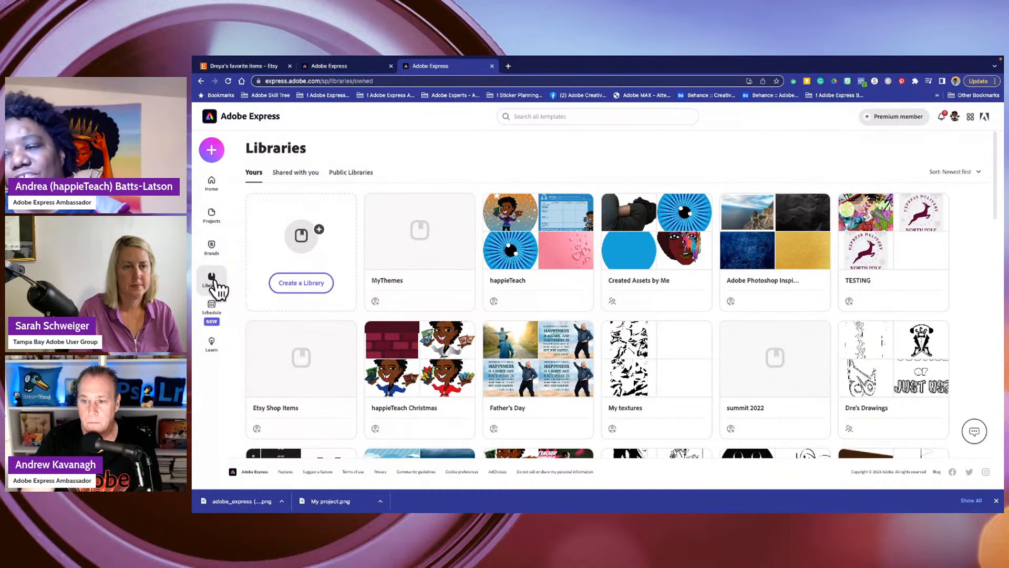
- View the Learn page, and back on the home page look over the create-new and quick action options
{"action": "left_click", "coordinate": [212, 344]}
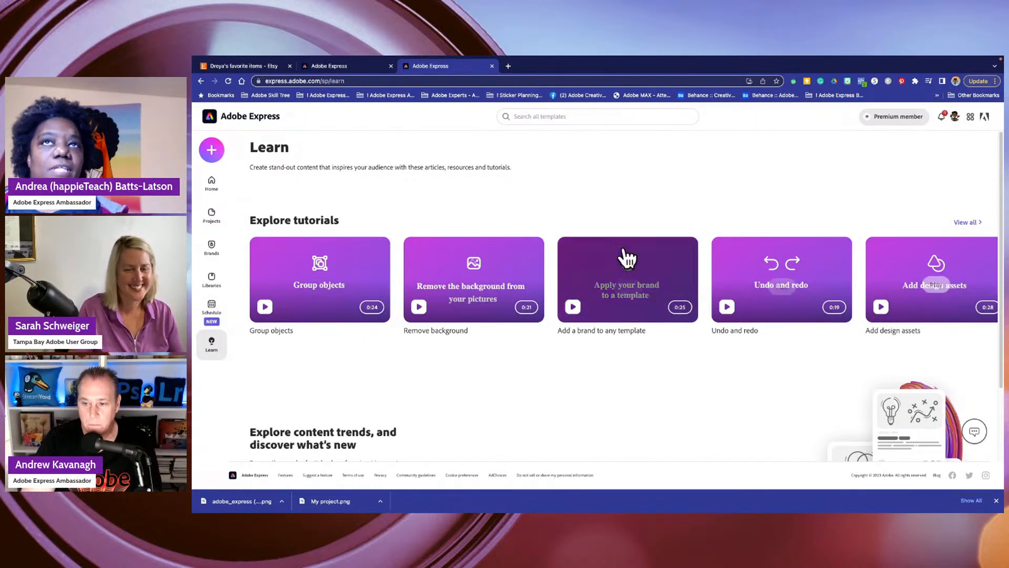
{"action": "left_click", "coordinate": [212, 185]}
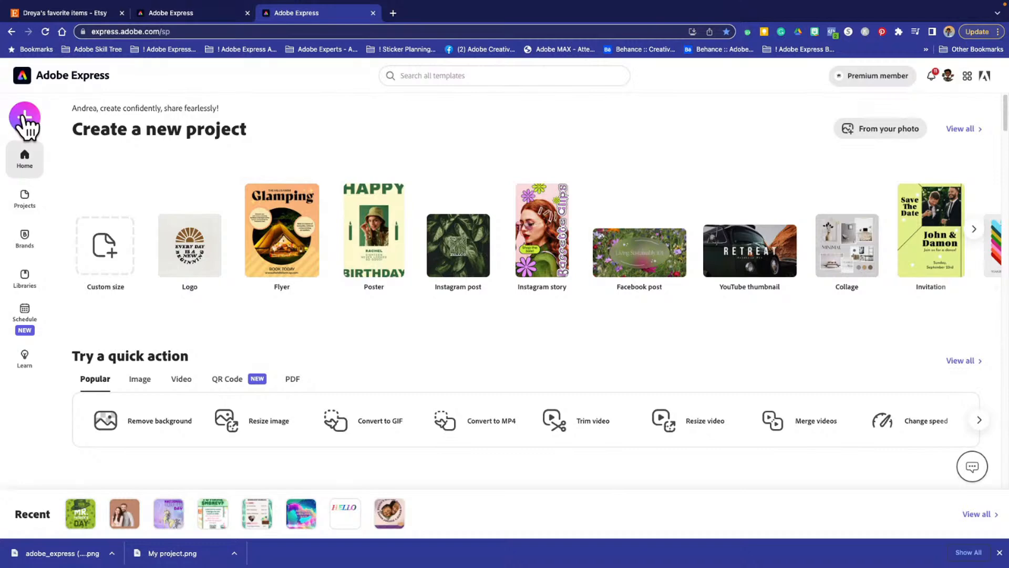
{"action": "left_click", "coordinate": [23, 117]}
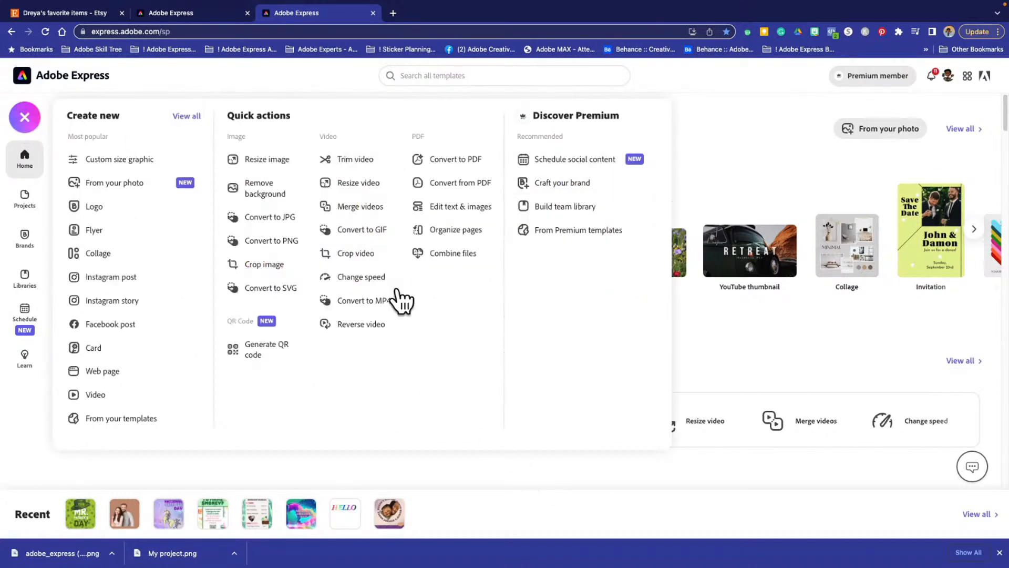
{"action": "left_click", "coordinate": [24, 116]}
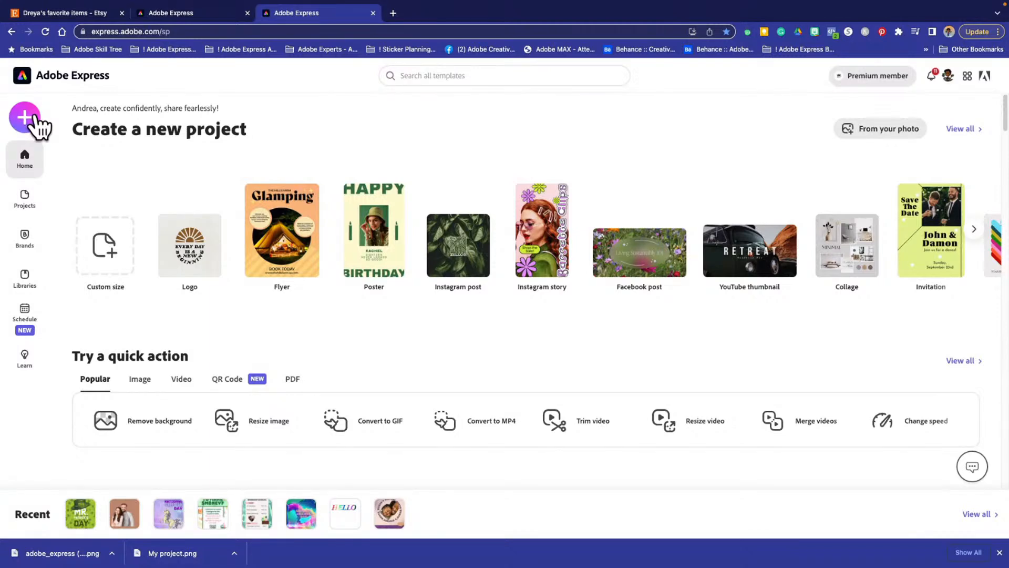
- Search all templates for st patrick and use the previous search "saint patricks day"
{"action": "left_click", "coordinate": [423, 71]}
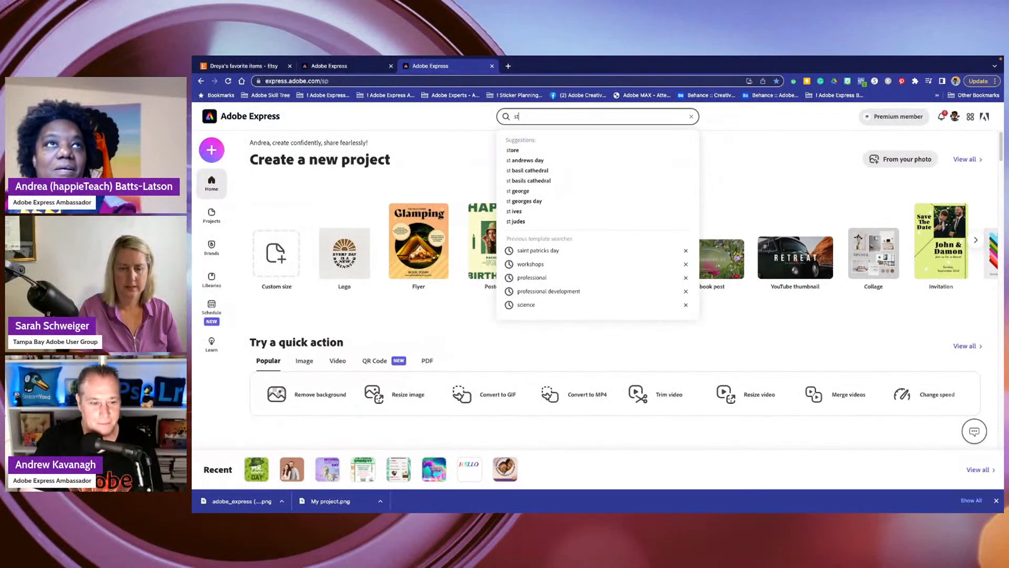
{"action": "type", "text": "st"}
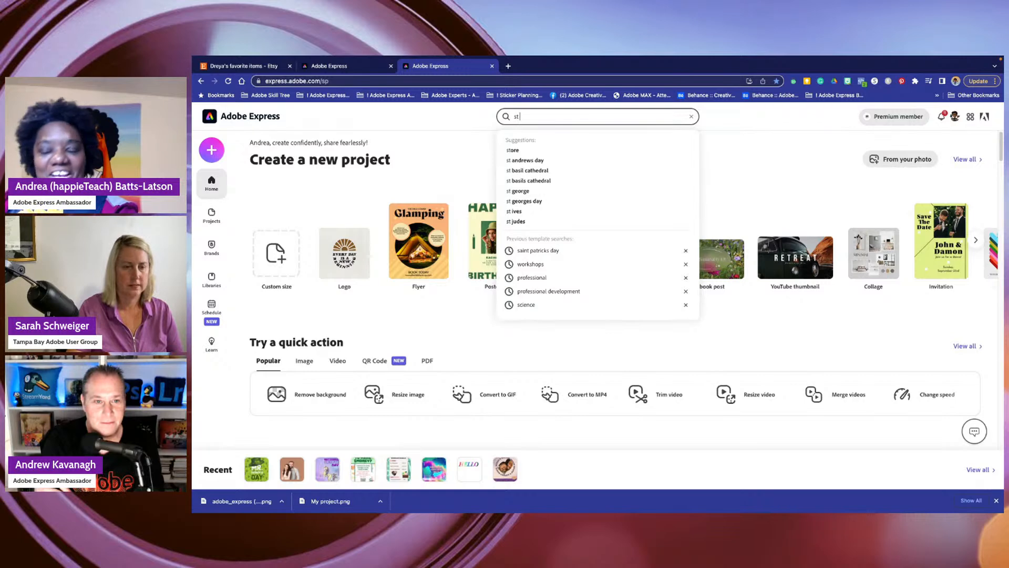
{"action": "type", "text": " patr"}
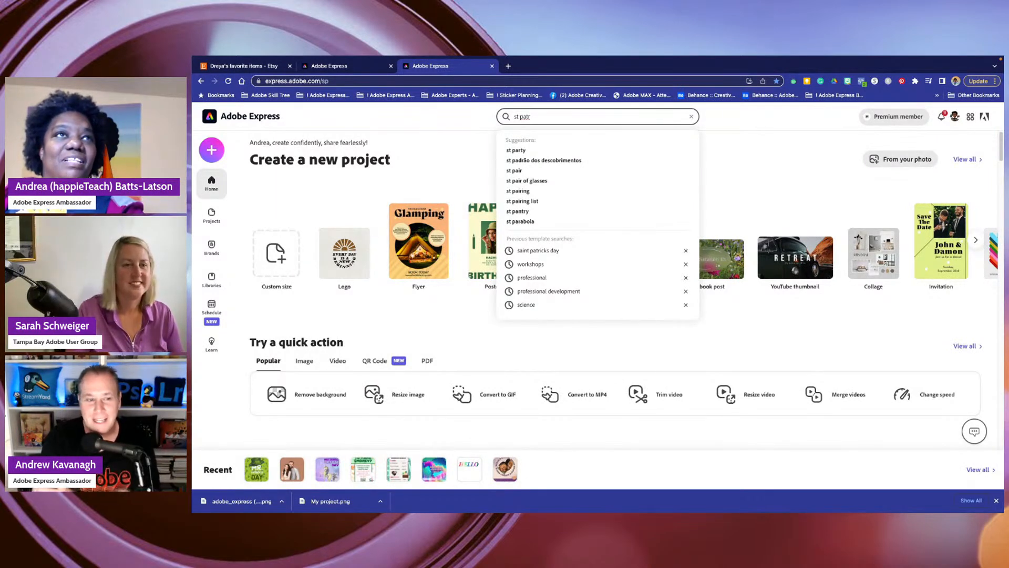
{"action": "key", "text": "BackSpace"}
{"action": "key", "text": "BackSpace"}
{"action": "key", "text": "BackSpace"}
{"action": "key", "text": "BackSpace"}
{"action": "key", "text": "BackSpace"}
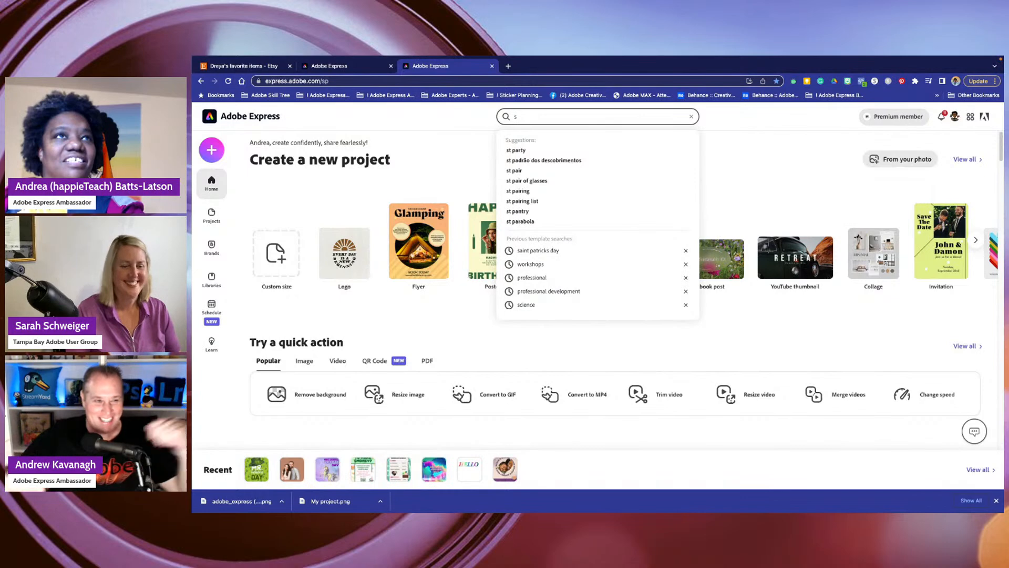
{"action": "type", "text": "st"}
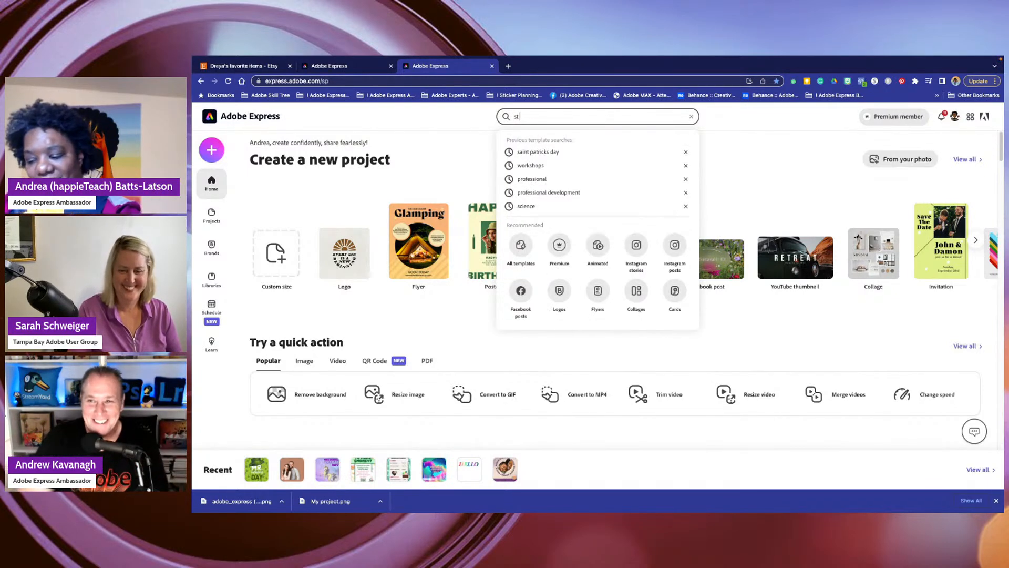
{"action": "type", "text": " patrick"}
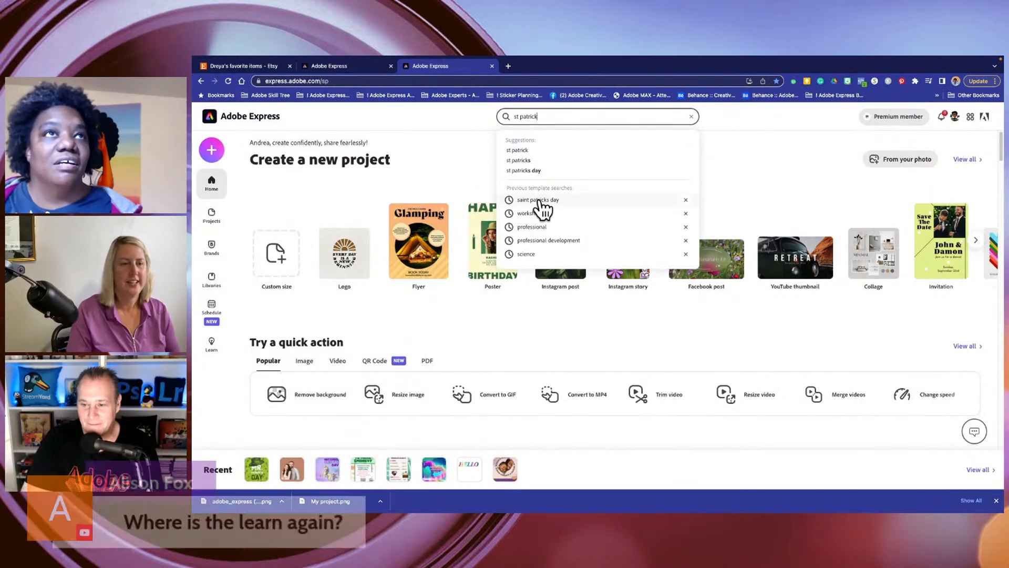
{"action": "left_click", "coordinate": [541, 205]}
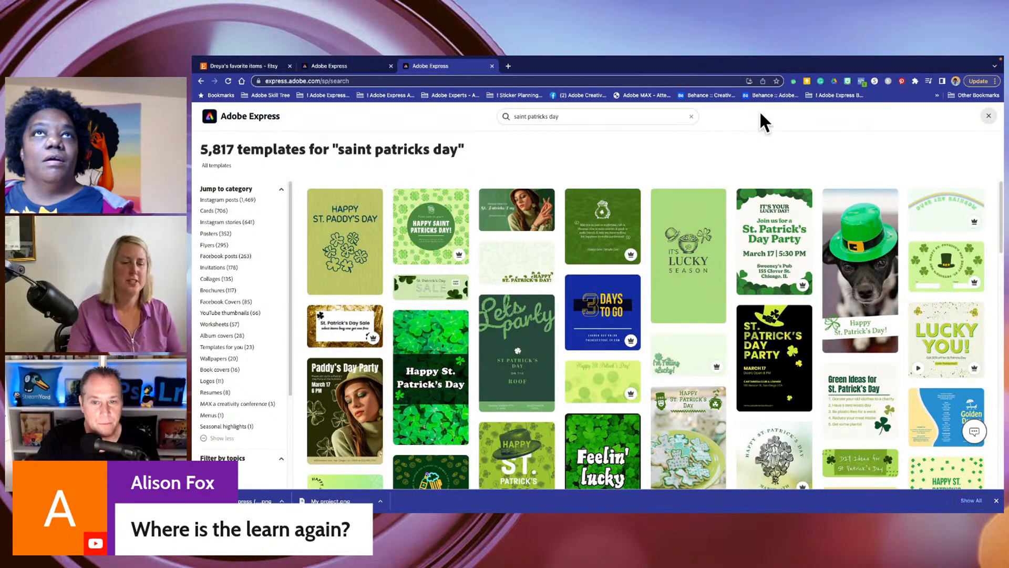
- Go back to the home page, return to the template search and rerun the "saint patricks day" search
{"action": "left_click", "coordinate": [201, 80]}
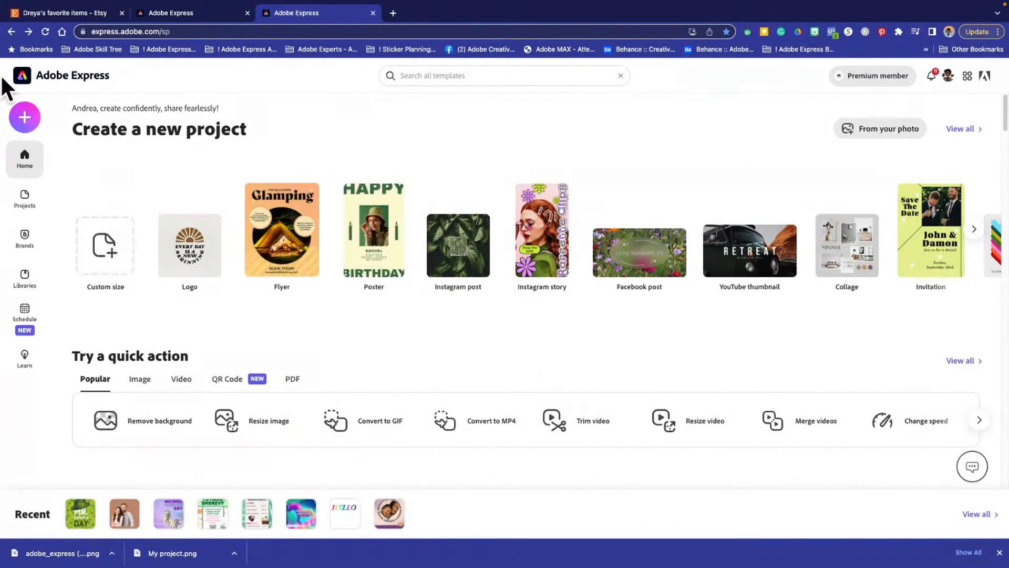
{"action": "left_click", "coordinate": [27, 32]}
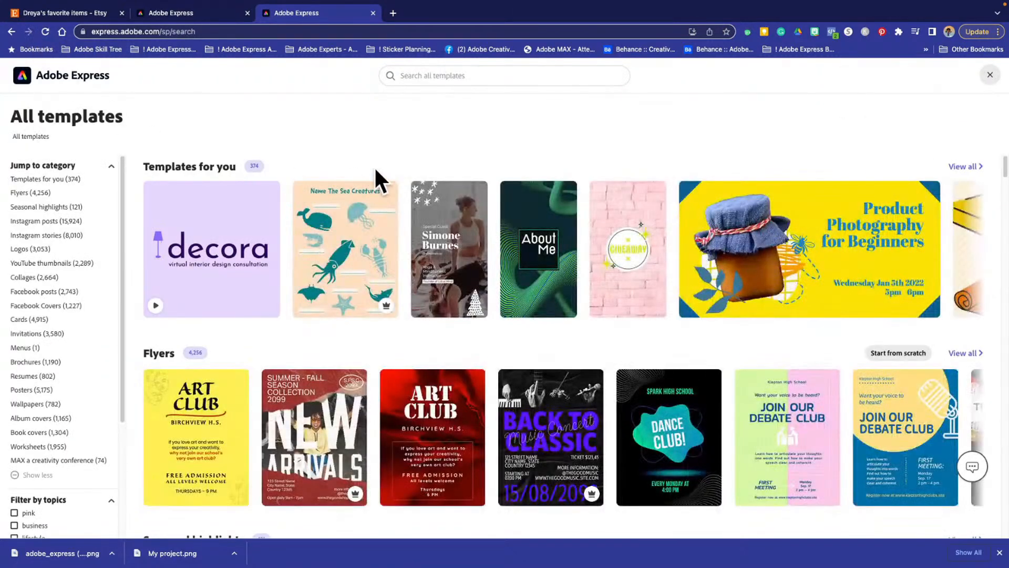
{"action": "left_click", "coordinate": [442, 75]}
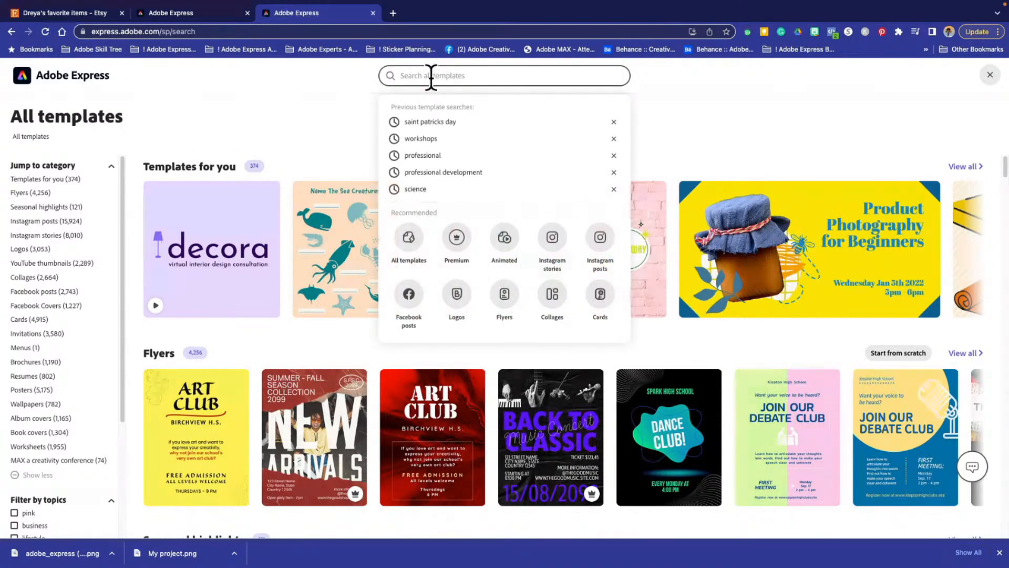
{"action": "left_click", "coordinate": [453, 122]}
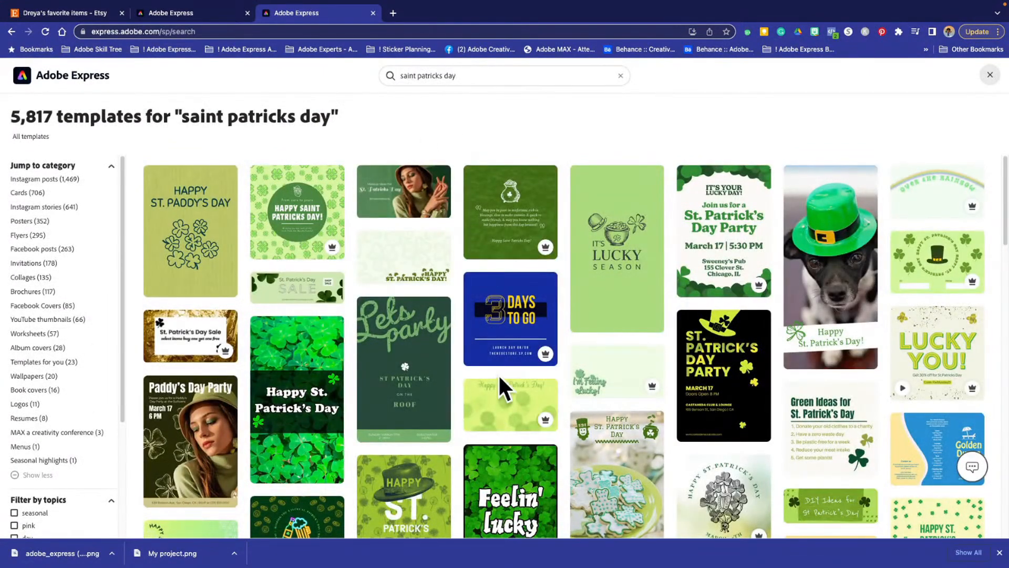
- Browse the Saint Patrick's Day templates and start a project from the dog in a green hat
{"action": "scroll", "coordinate": [500, 375], "scroll_direction": "down", "scroll_amount": 1}
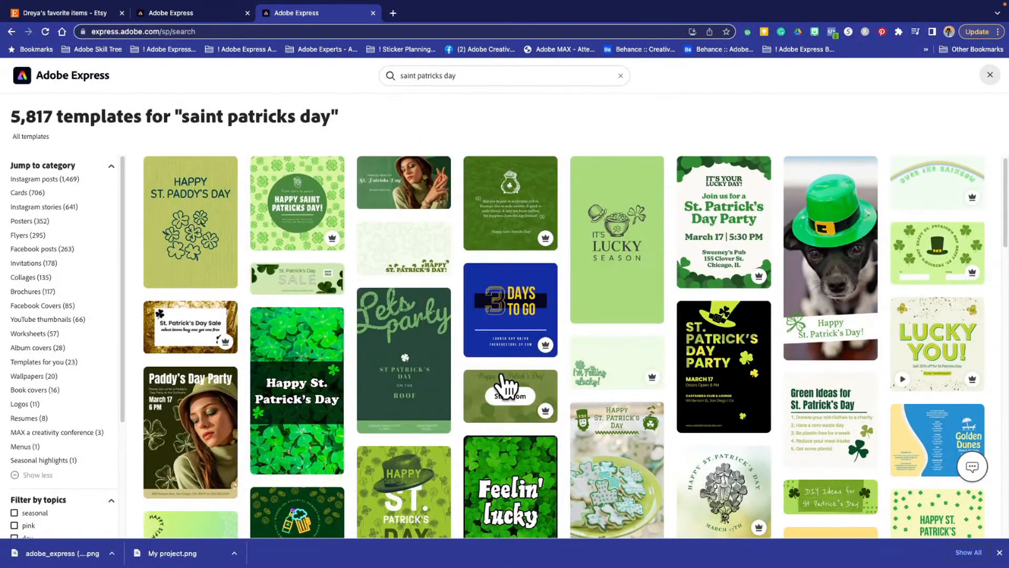
{"action": "scroll", "coordinate": [505, 387], "scroll_direction": "down", "scroll_amount": 1}
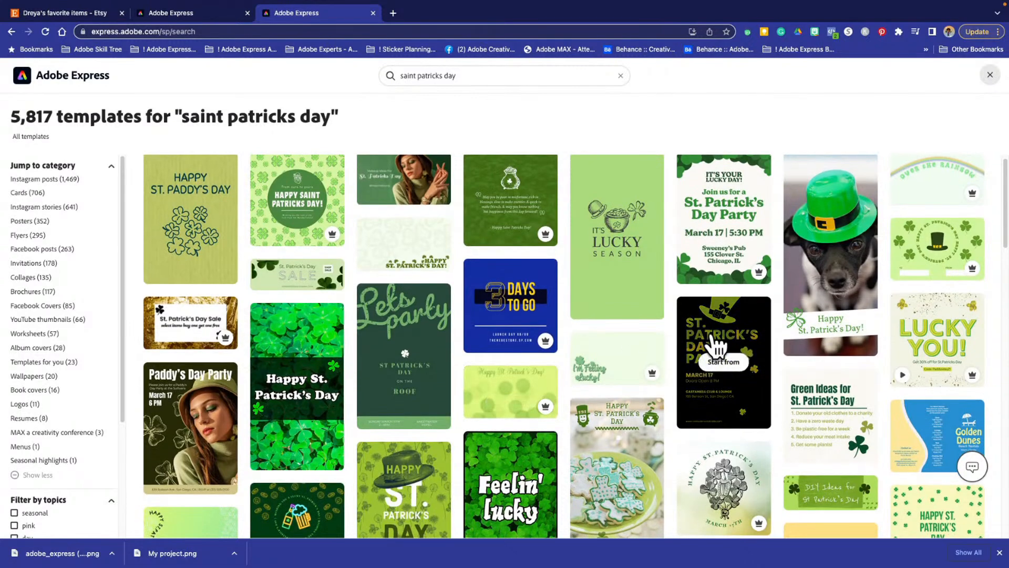
{"action": "scroll", "coordinate": [351, 320], "scroll_direction": "down", "scroll_amount": 2}
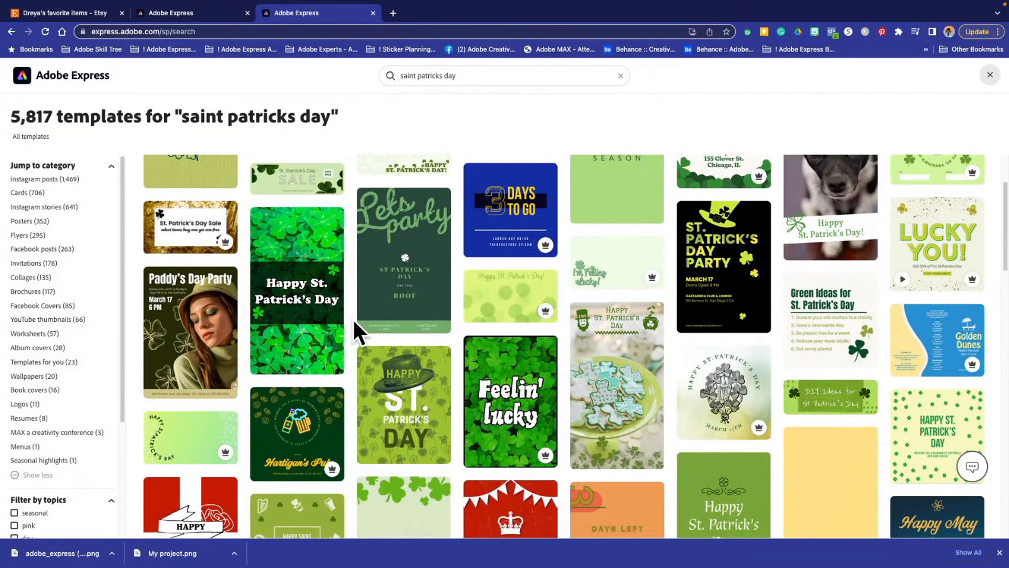
{"action": "scroll", "coordinate": [357, 323], "scroll_direction": "up", "scroll_amount": 2}
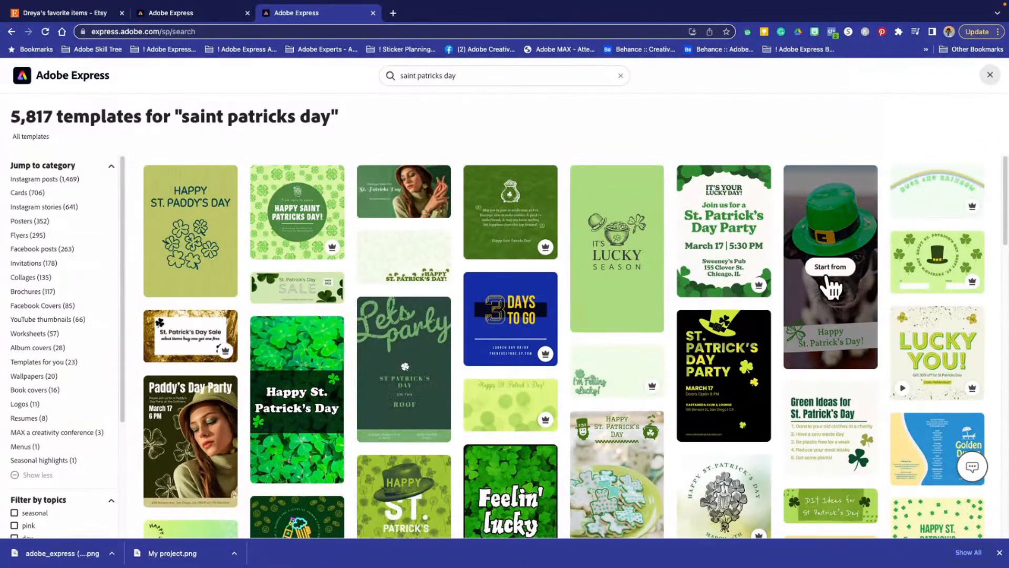
{"action": "left_click", "coordinate": [828, 272]}
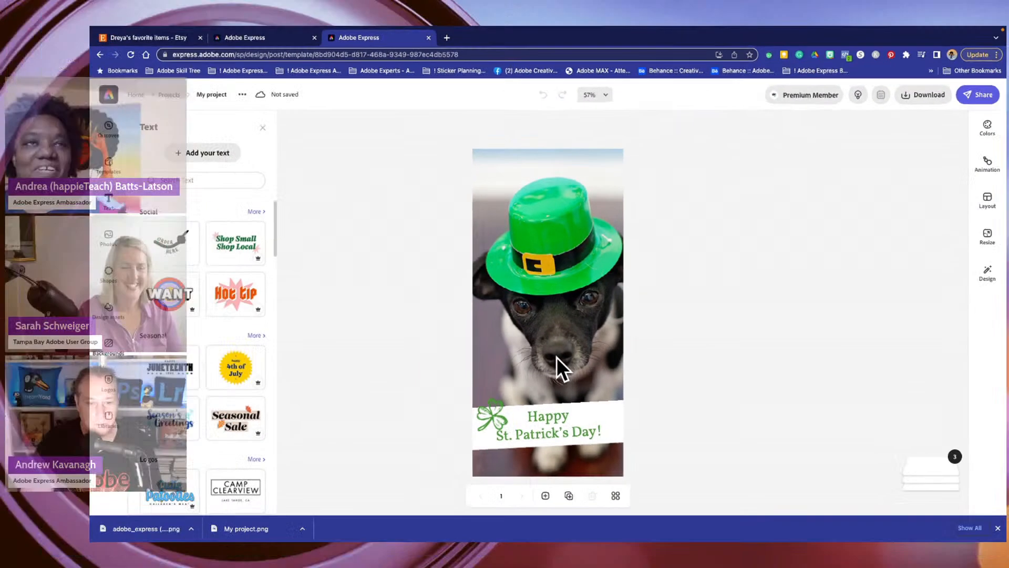
- Shift the dog background photo slightly to the left within the design and deselect it
{"action": "left_click", "coordinate": [515, 371]}
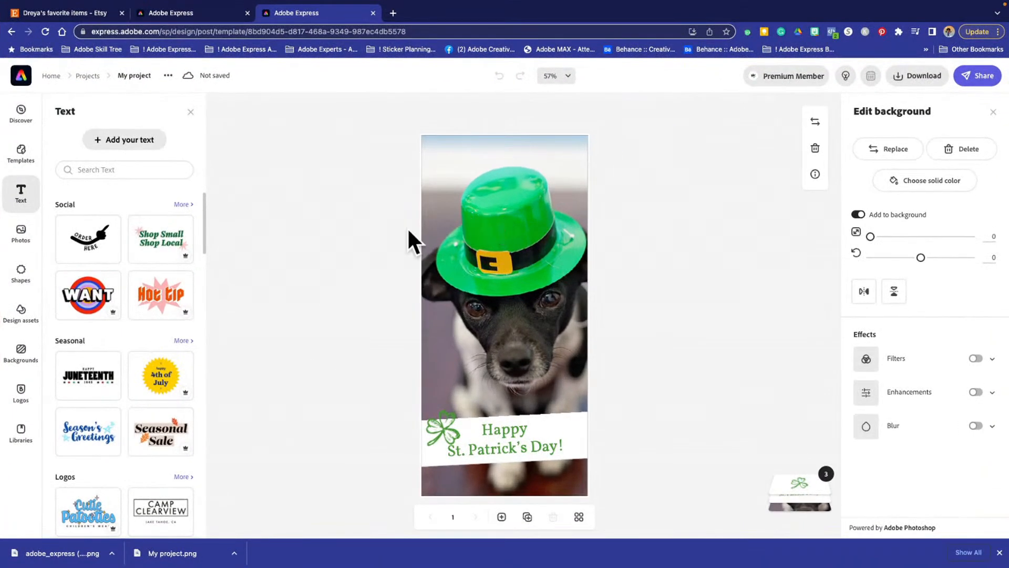
{"action": "left_click", "coordinate": [322, 157]}
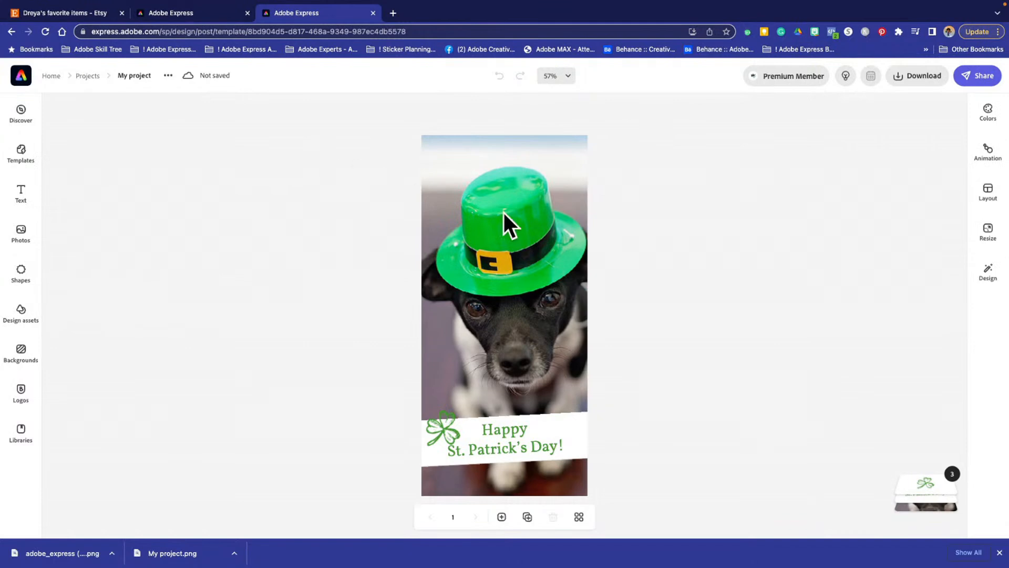
{"action": "left_click", "coordinate": [528, 229]}
{"action": "left_click_drag", "start_coordinate": [496, 214], "coordinate": [489, 293]}
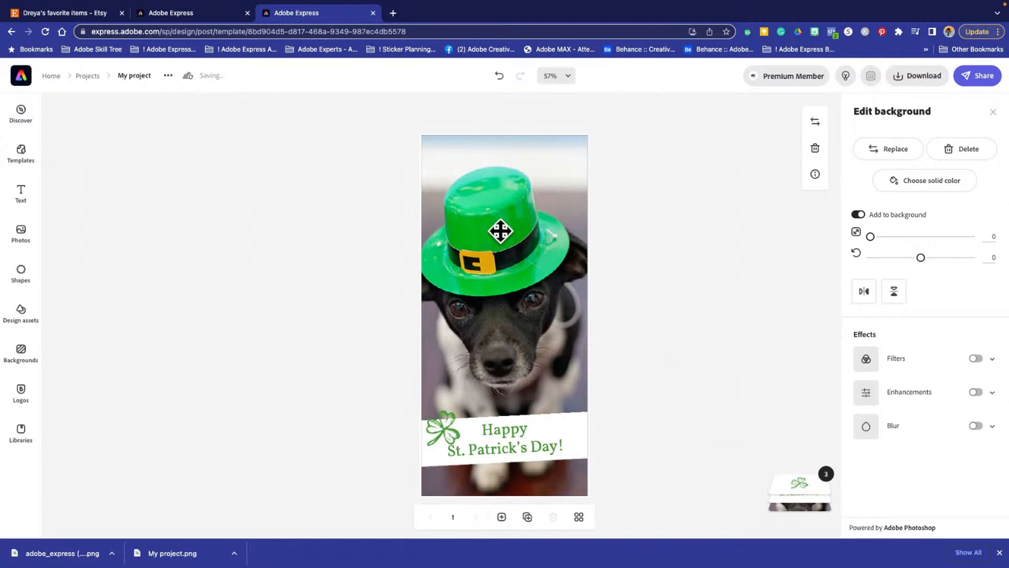
{"action": "left_click", "coordinate": [775, 219]}
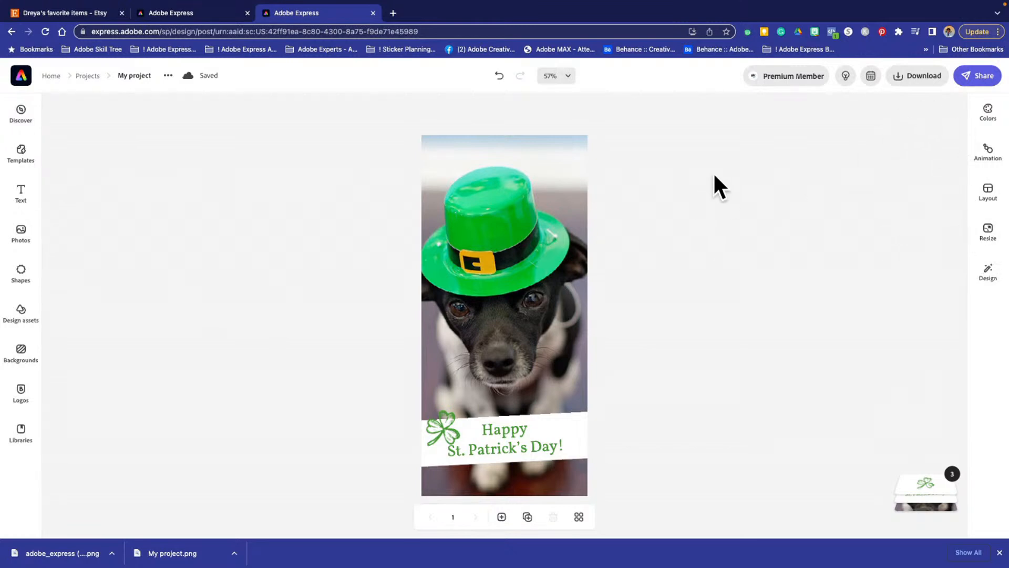
- Review the social post sizes and resize the project to the Instagram story format, 1080 x 1920
{"action": "left_click", "coordinate": [987, 233]}
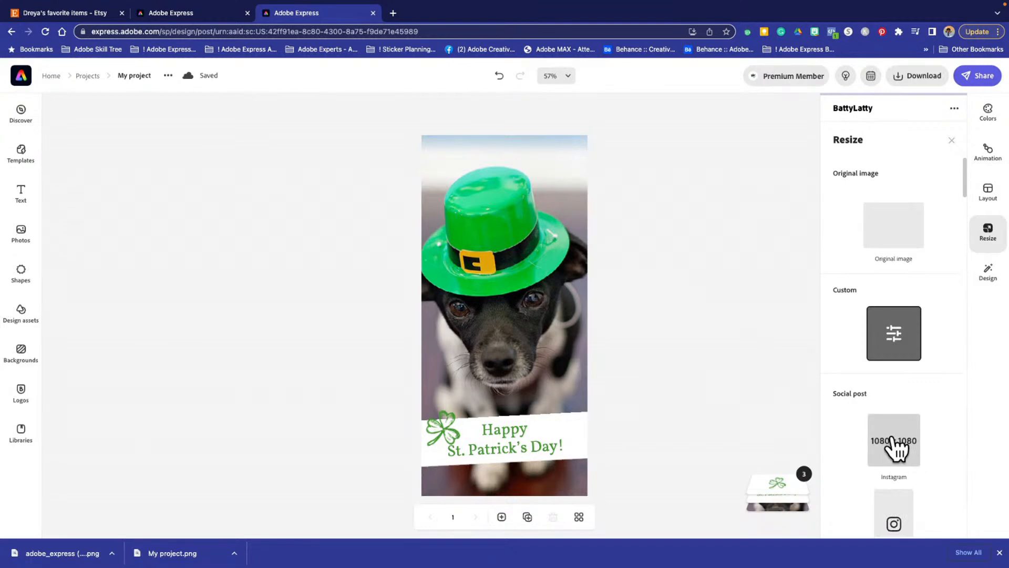
{"action": "scroll", "coordinate": [895, 447], "scroll_direction": "down", "scroll_amount": 5}
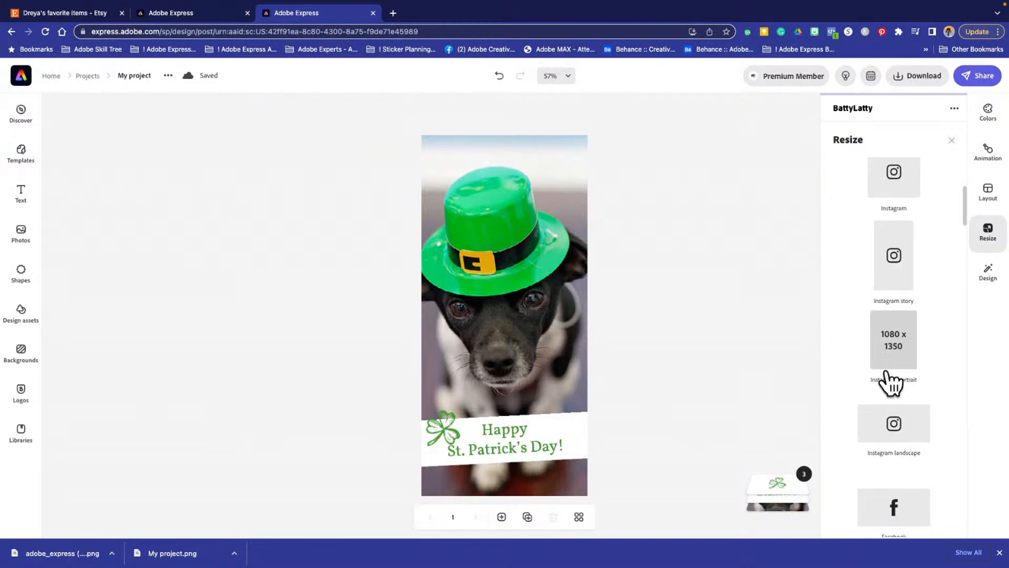
{"action": "scroll", "coordinate": [886, 421], "scroll_direction": "down", "scroll_amount": 3}
{"action": "scroll", "coordinate": [885, 421], "scroll_direction": "up", "scroll_amount": 7}
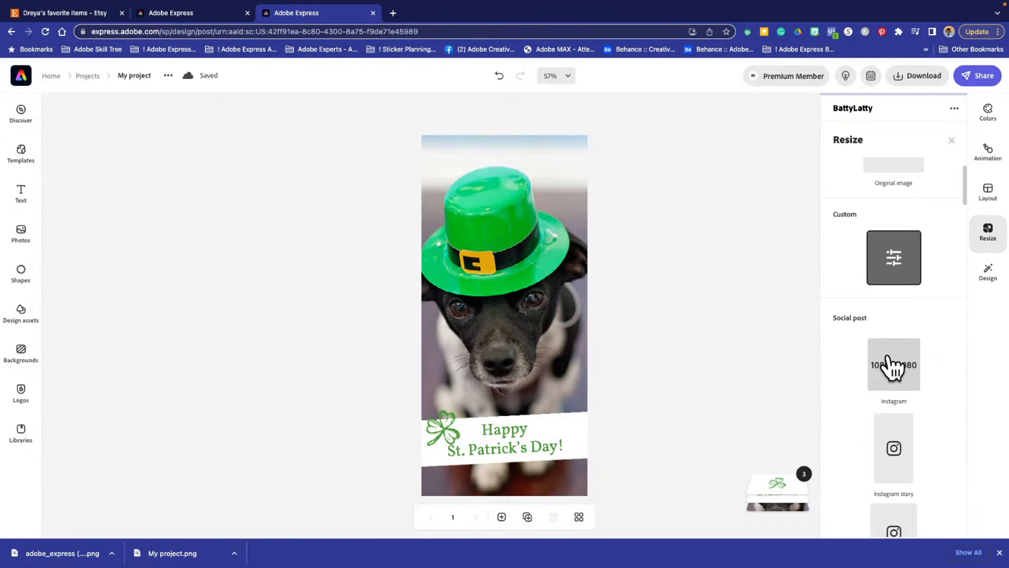
{"action": "scroll", "coordinate": [893, 378], "scroll_direction": "down", "scroll_amount": 1}
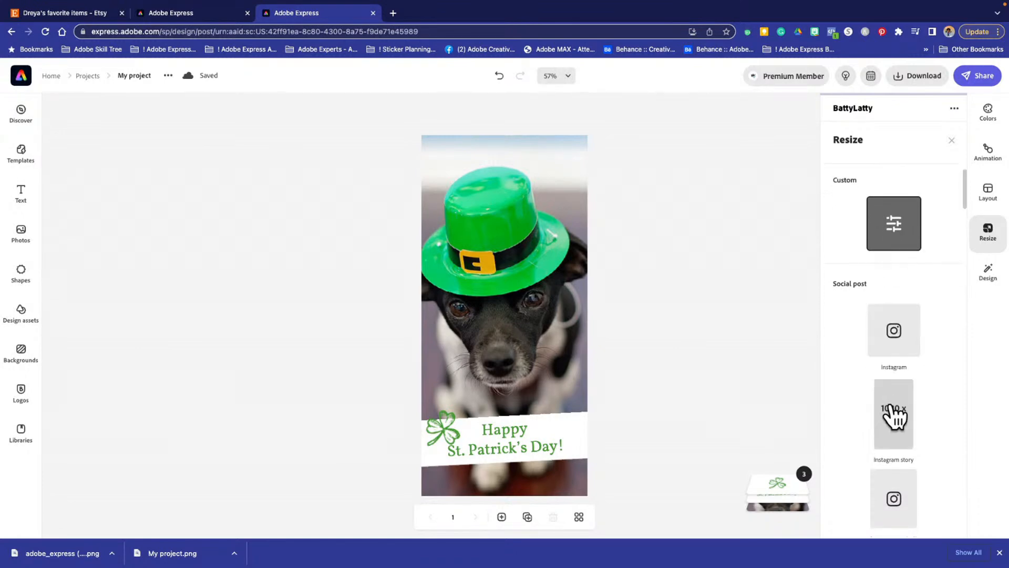
{"action": "left_click", "coordinate": [896, 435]}
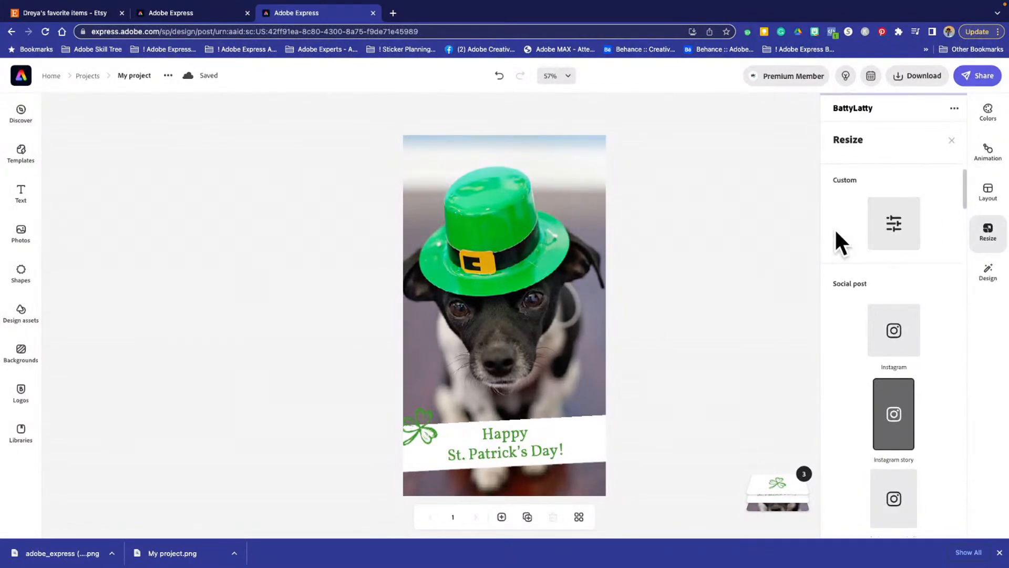
- Resize the project to a custom size of 2000 x 2000 px and dismiss the recommendation survey
{"action": "left_click", "coordinate": [900, 223]}
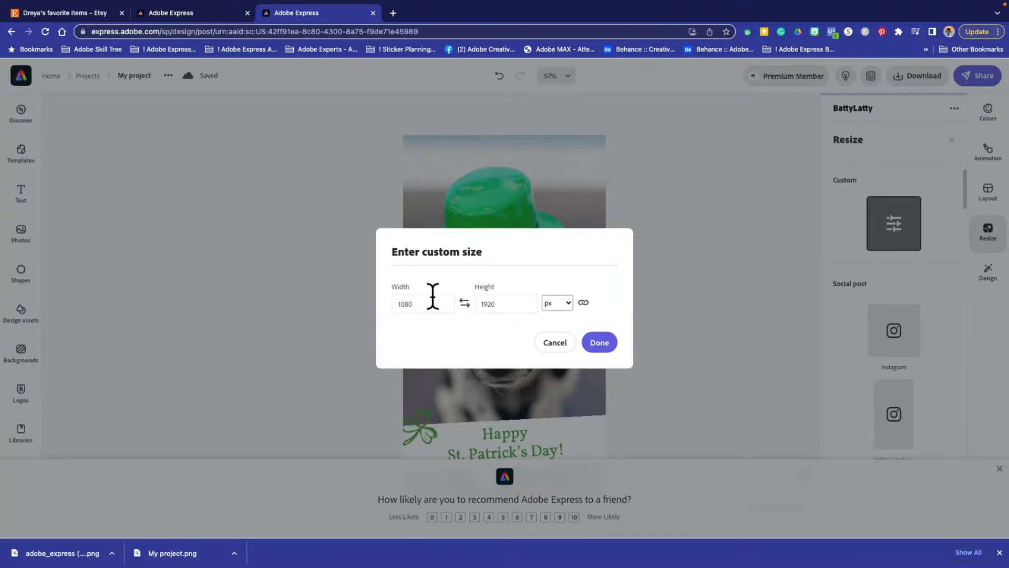
{"action": "left_click_drag", "start_coordinate": [418, 302], "coordinate": [371, 298]}
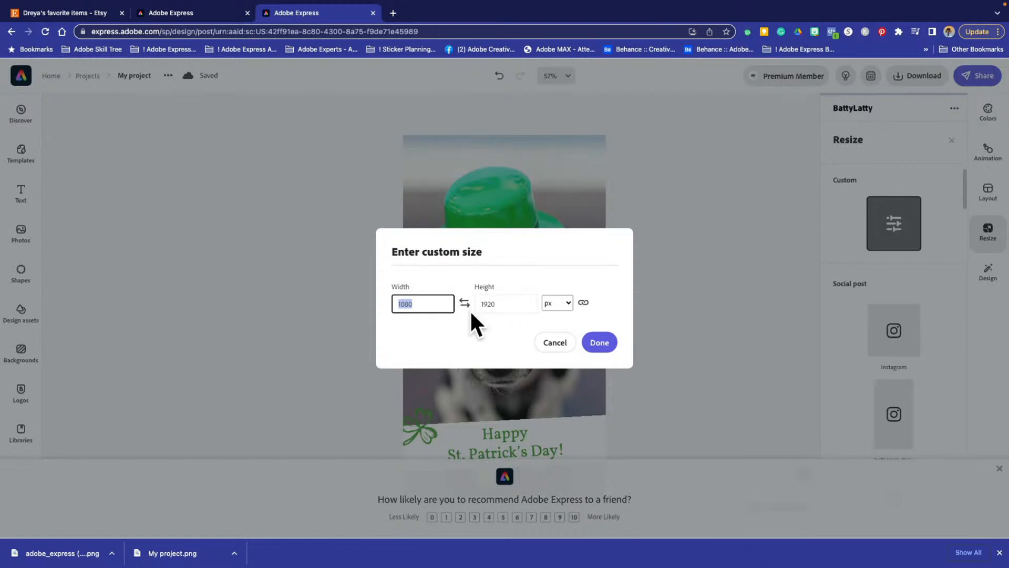
{"action": "type", "text": "2000"}
{"action": "left_click", "coordinate": [508, 297]}
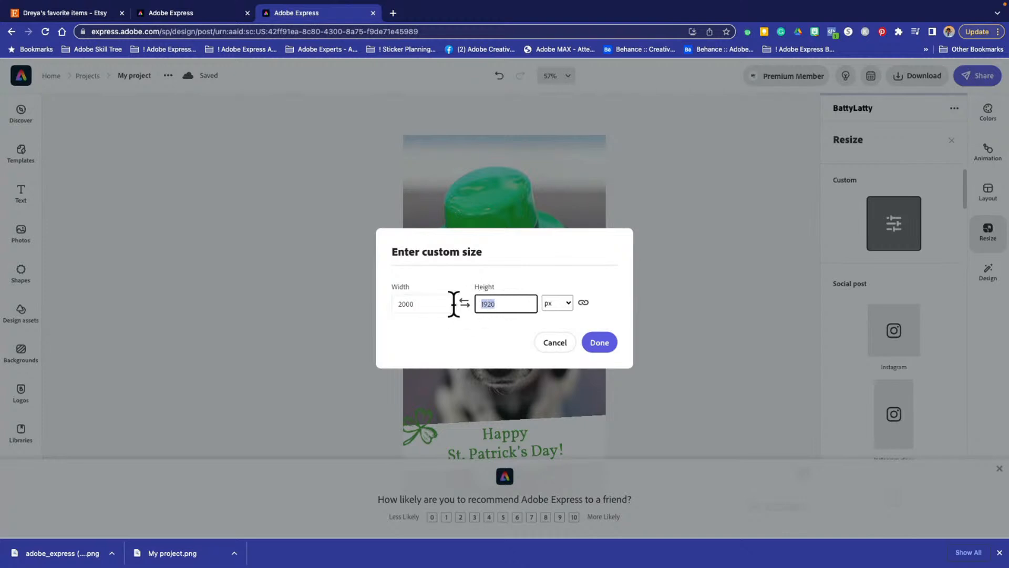
{"action": "type", "text": "2000"}
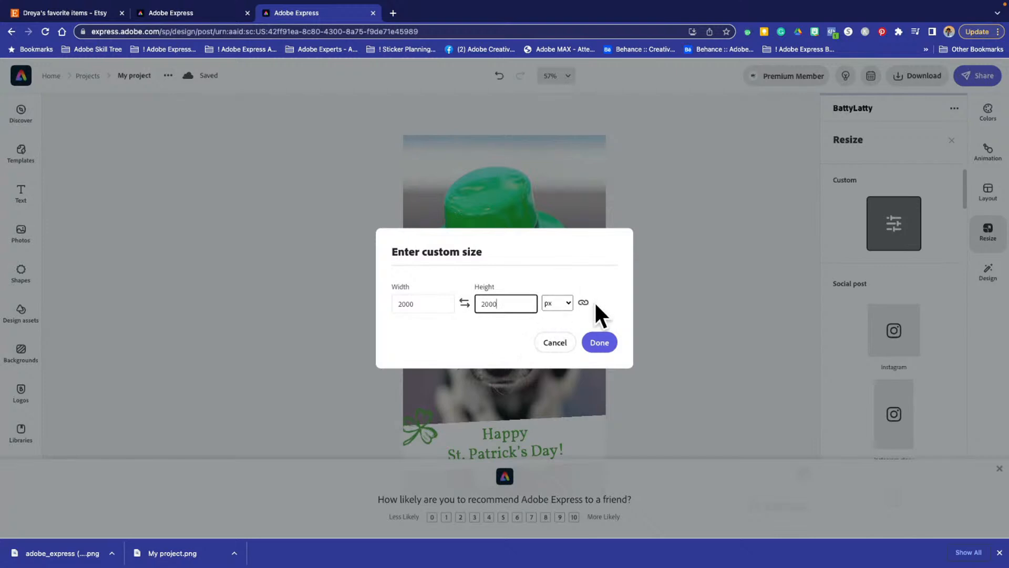
{"action": "left_click", "coordinate": [598, 344]}
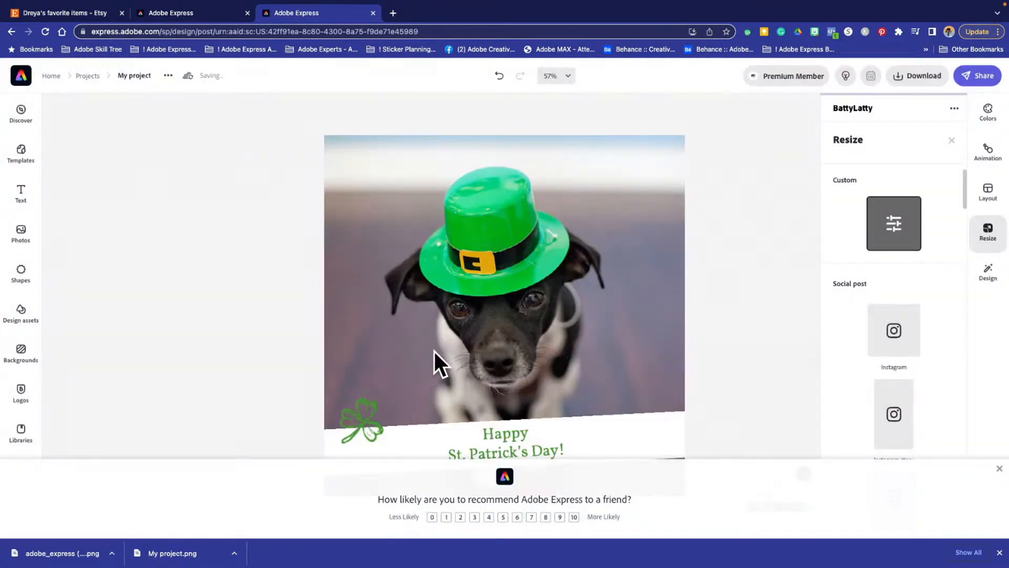
{"action": "left_click", "coordinate": [999, 468]}
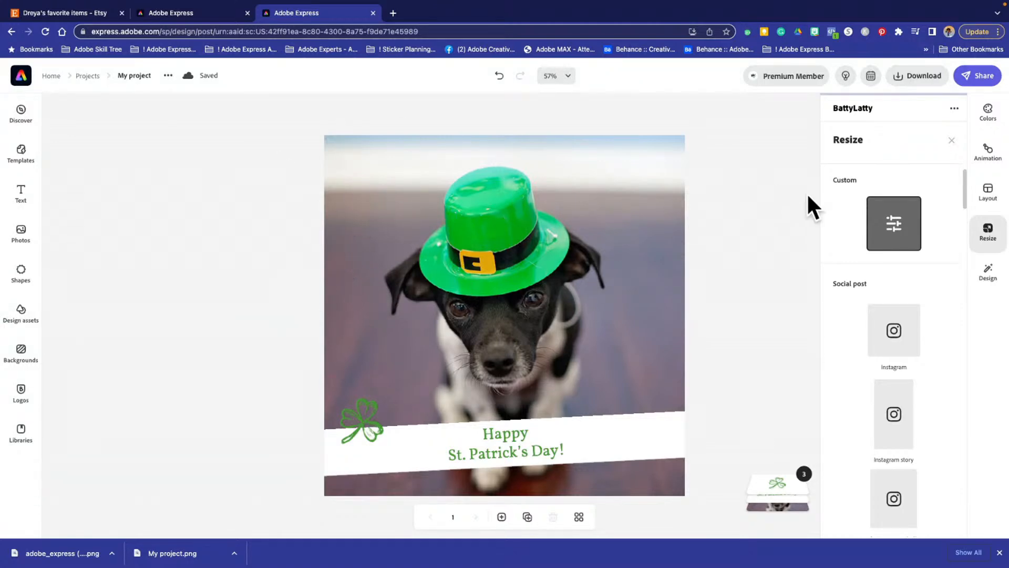
- Select the dog background photo for editing
{"action": "left_click", "coordinate": [439, 236]}
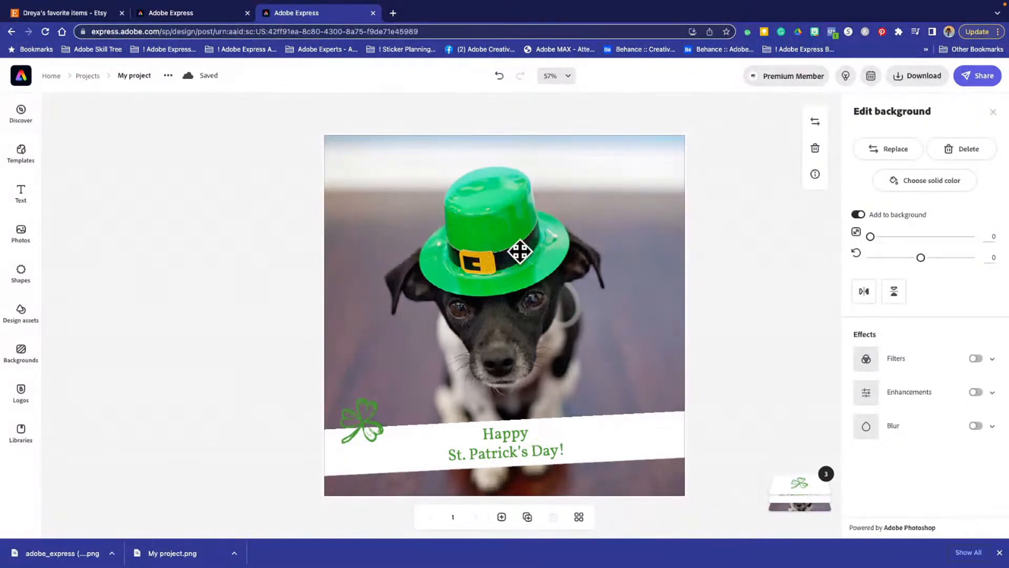
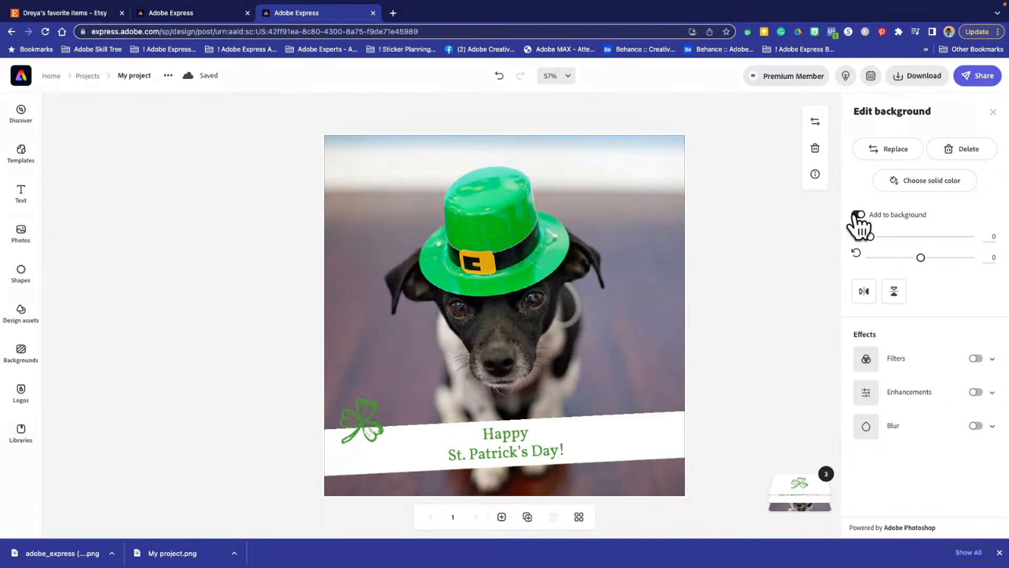
- Detach the dog photo from the background, shift it slightly down, and remove its background
{"action": "left_click", "coordinate": [858, 216]}
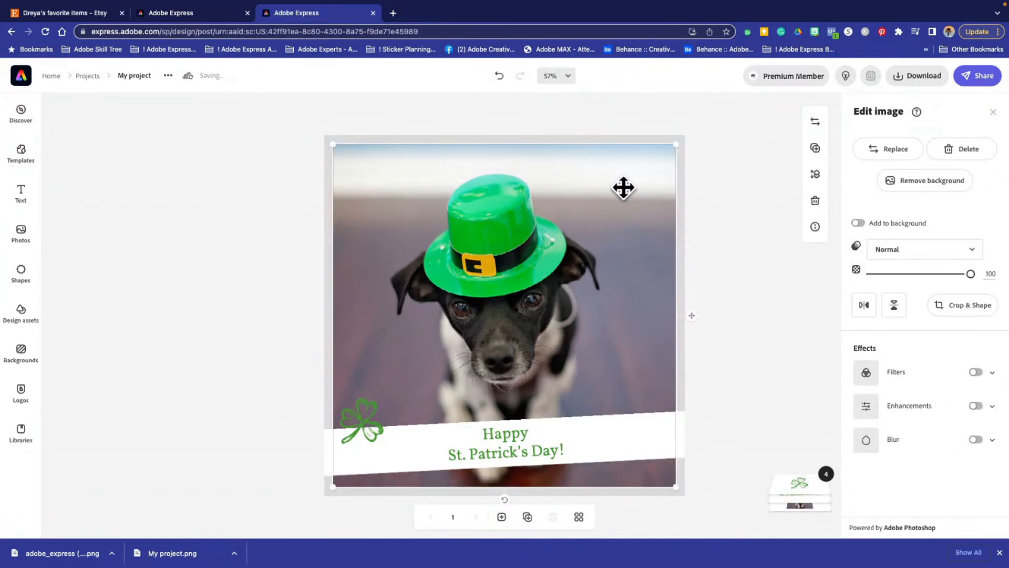
{"action": "mouse_move", "coordinate": [622, 187]}
{"action": "left_mouse_down"}
{"action": "mouse_move", "coordinate": [583, 331]}
{"action": "mouse_move", "coordinate": [588, 293]}
{"action": "mouse_move", "coordinate": [550, 175]}
{"action": "mouse_move", "coordinate": [637, 156]}
{"action": "mouse_move", "coordinate": [624, 214]}
{"action": "mouse_move", "coordinate": [628, 162]}
{"action": "mouse_move", "coordinate": [640, 203]}
{"action": "mouse_move", "coordinate": [638, 191]}
{"action": "left_mouse_up"}
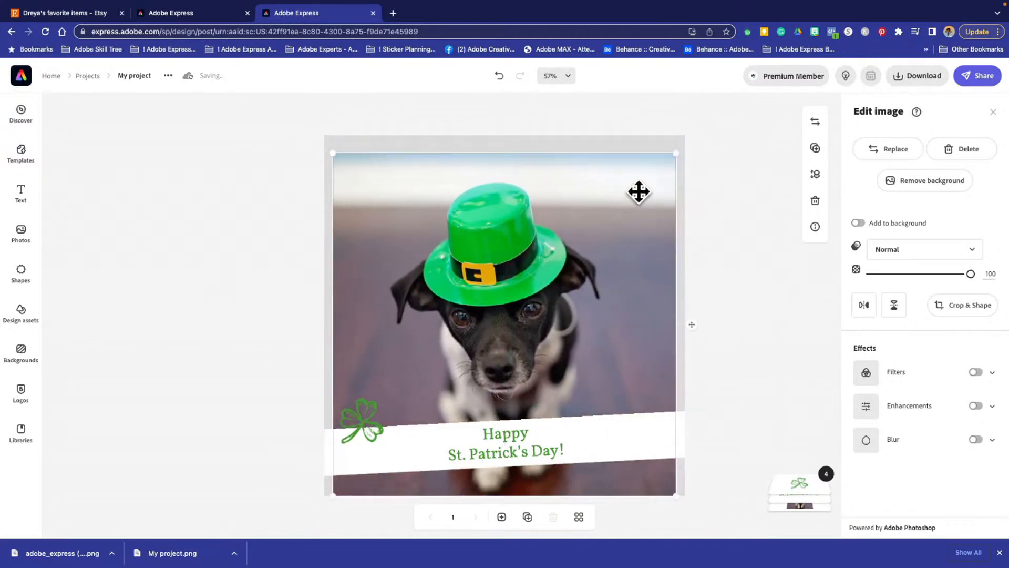
{"action": "left_click", "coordinate": [906, 181]}
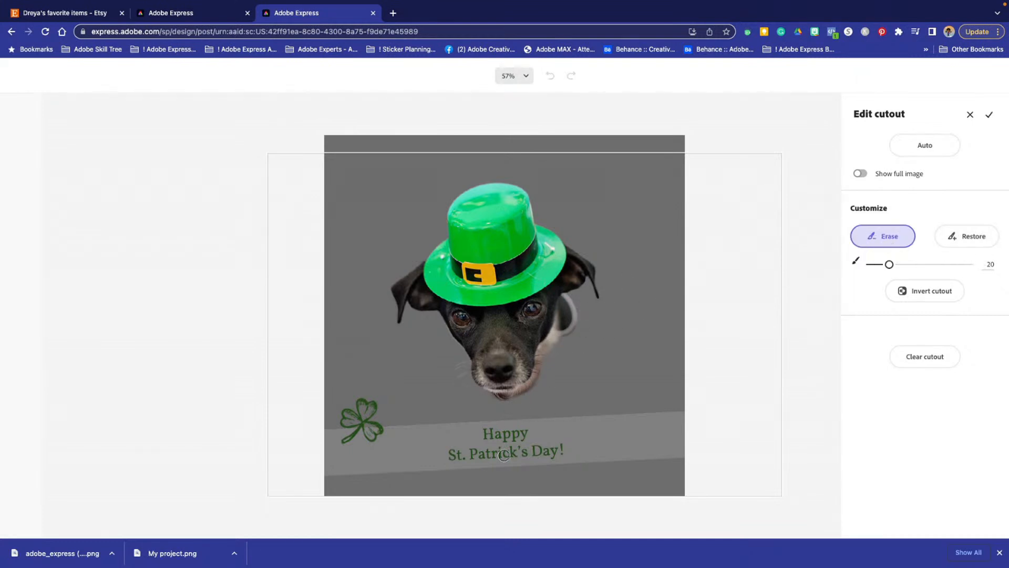
- Set the Restore brush size to 21 and paint back the dog's right-hand shoulder, front leg and chest in the cutout
{"action": "left_click", "coordinate": [969, 244]}
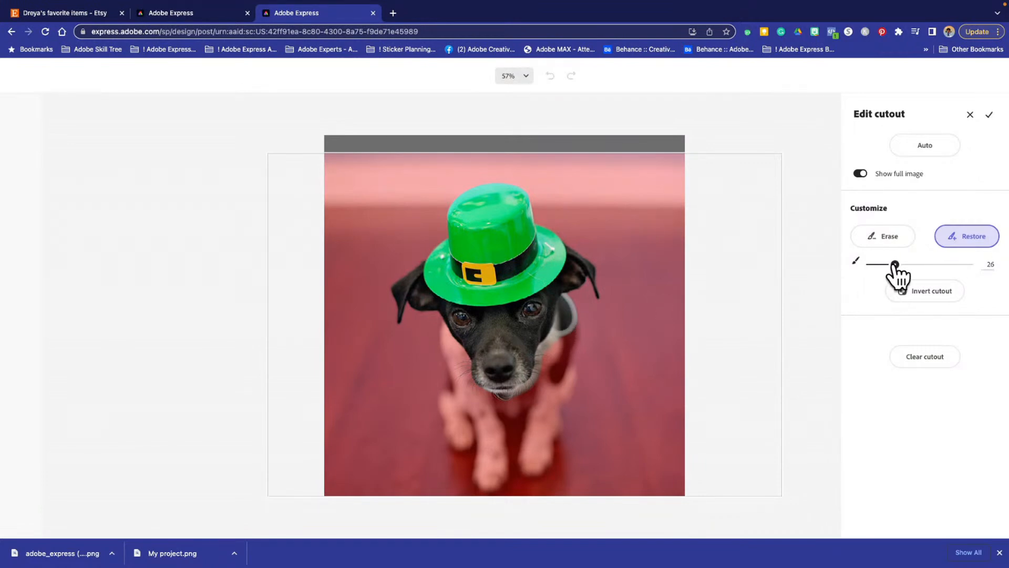
{"action": "mouse_move", "coordinate": [897, 266]}
{"action": "left_mouse_down"}
{"action": "mouse_move", "coordinate": [912, 265]}
{"action": "mouse_move", "coordinate": [890, 264]}
{"action": "left_mouse_up"}
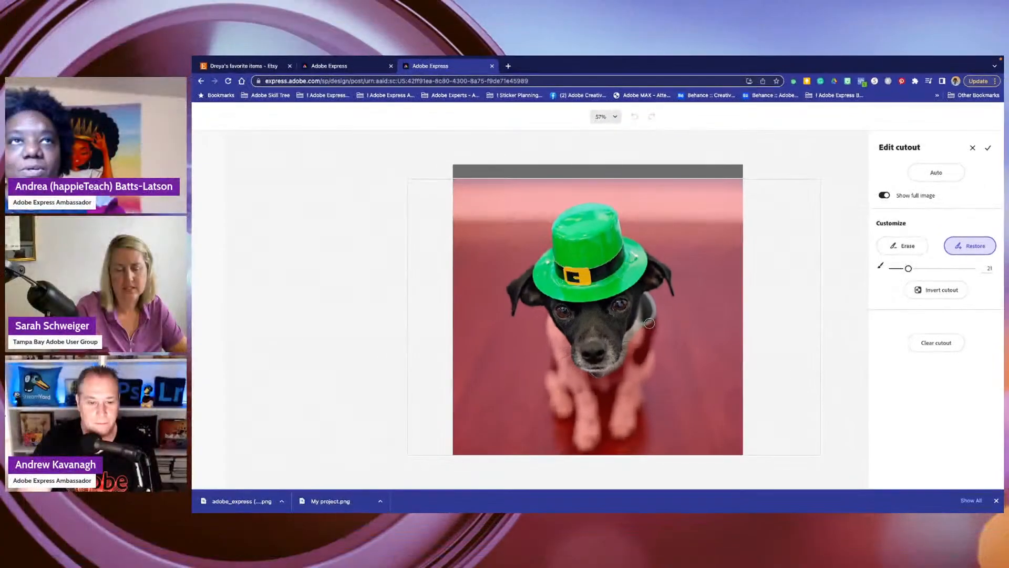
{"action": "mouse_move", "coordinate": [651, 323]}
{"action": "left_mouse_down"}
{"action": "mouse_move", "coordinate": [648, 341]}
{"action": "mouse_move", "coordinate": [643, 334]}
{"action": "mouse_move", "coordinate": [630, 353]}
{"action": "left_mouse_up"}
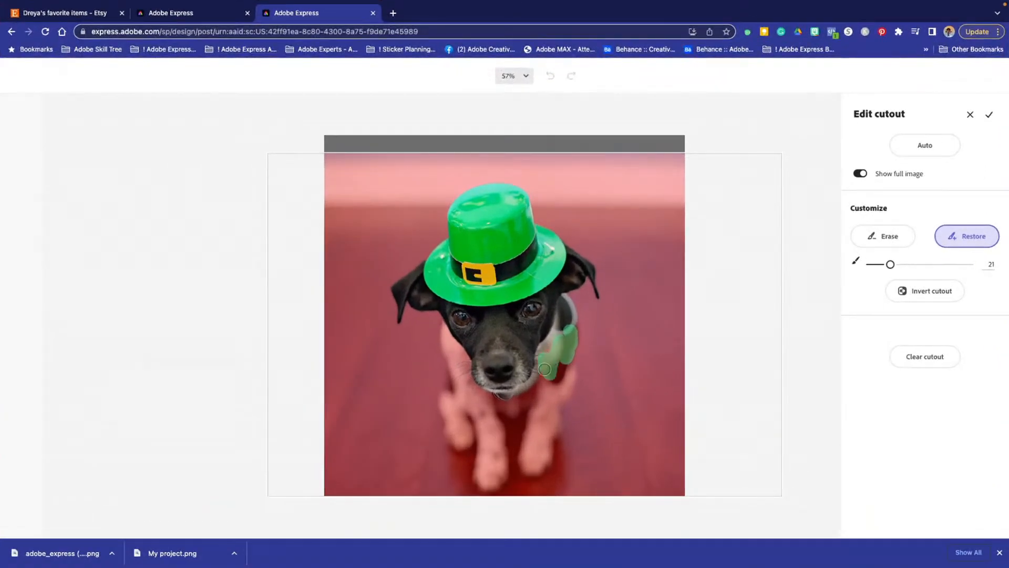
{"action": "mouse_move", "coordinate": [545, 369]}
{"action": "left_mouse_down"}
{"action": "mouse_move", "coordinate": [546, 343]}
{"action": "mouse_move", "coordinate": [555, 362]}
{"action": "mouse_move", "coordinate": [569, 326]}
{"action": "mouse_move", "coordinate": [573, 378]}
{"action": "mouse_move", "coordinate": [546, 454]}
{"action": "mouse_move", "coordinate": [520, 468]}
{"action": "mouse_move", "coordinate": [540, 368]}
{"action": "mouse_move", "coordinate": [555, 393]}
{"action": "mouse_move", "coordinate": [565, 352]}
{"action": "mouse_move", "coordinate": [543, 398]}
{"action": "mouse_move", "coordinate": [544, 416]}
{"action": "mouse_move", "coordinate": [553, 401]}
{"action": "mouse_move", "coordinate": [548, 438]}
{"action": "mouse_move", "coordinate": [541, 449]}
{"action": "mouse_move", "coordinate": [540, 422]}
{"action": "mouse_move", "coordinate": [532, 457]}
{"action": "left_mouse_up"}
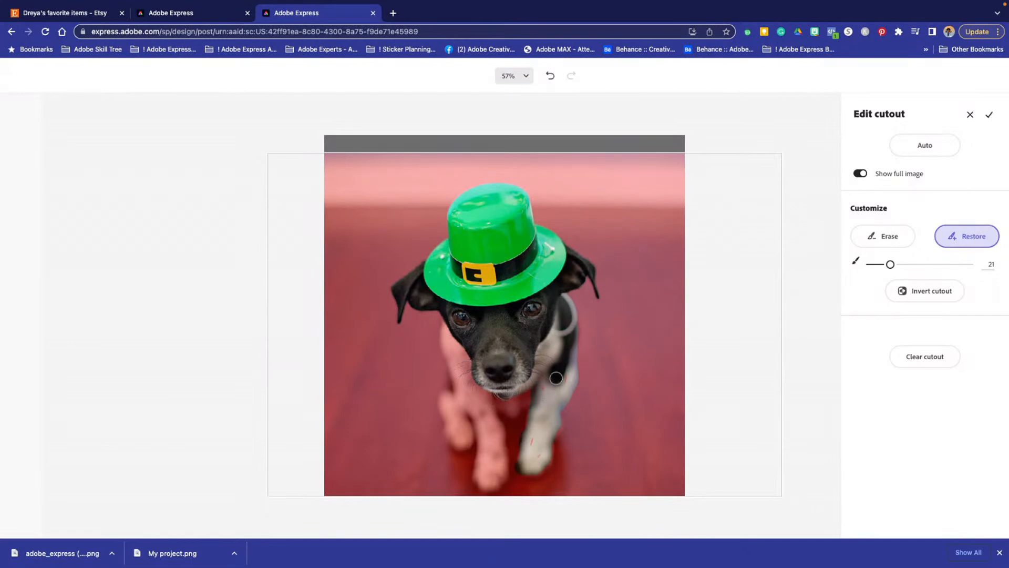
{"action": "mouse_move", "coordinate": [555, 377]}
{"action": "left_mouse_down"}
{"action": "mouse_move", "coordinate": [548, 389]}
{"action": "mouse_move", "coordinate": [567, 372]}
{"action": "left_mouse_up"}
{"action": "left_click_drag", "start_coordinate": [527, 391], "coordinate": [497, 402]}
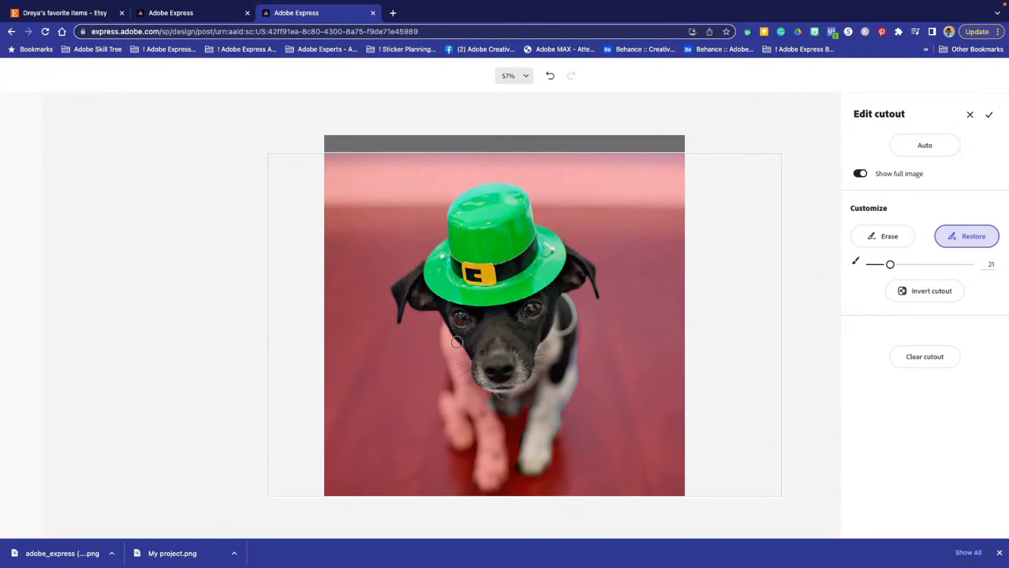
- Restore the dog's left-hand shoulder, side and the upper part of its other front leg in the cutout
{"action": "left_click_drag", "start_coordinate": [457, 342], "coordinate": [491, 459]}
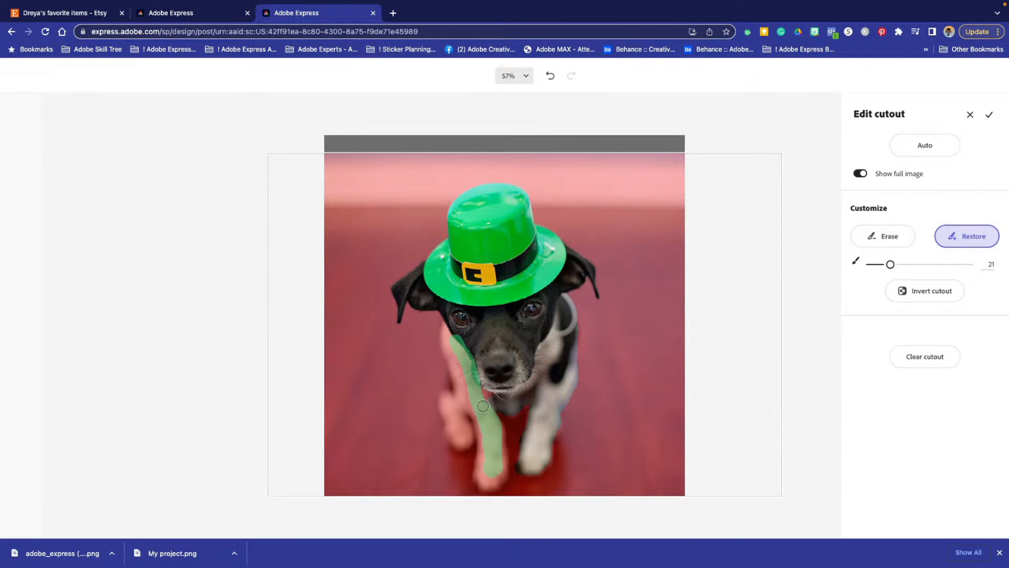
{"action": "mouse_move", "coordinate": [477, 389]}
{"action": "left_mouse_down"}
{"action": "mouse_move", "coordinate": [481, 377]}
{"action": "mouse_move", "coordinate": [462, 371]}
{"action": "left_mouse_up"}
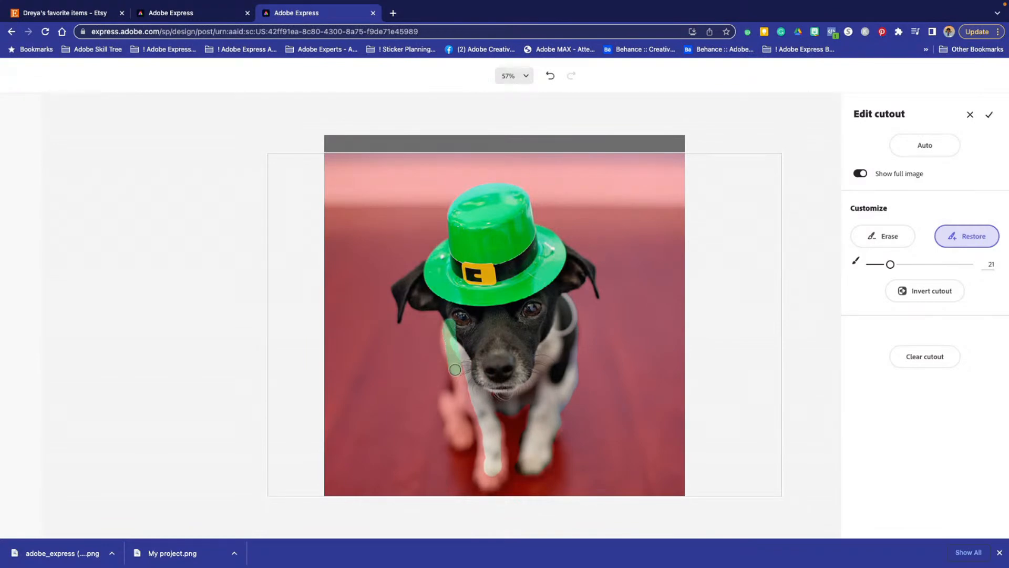
{"action": "left_click_drag", "start_coordinate": [455, 370], "coordinate": [465, 398]}
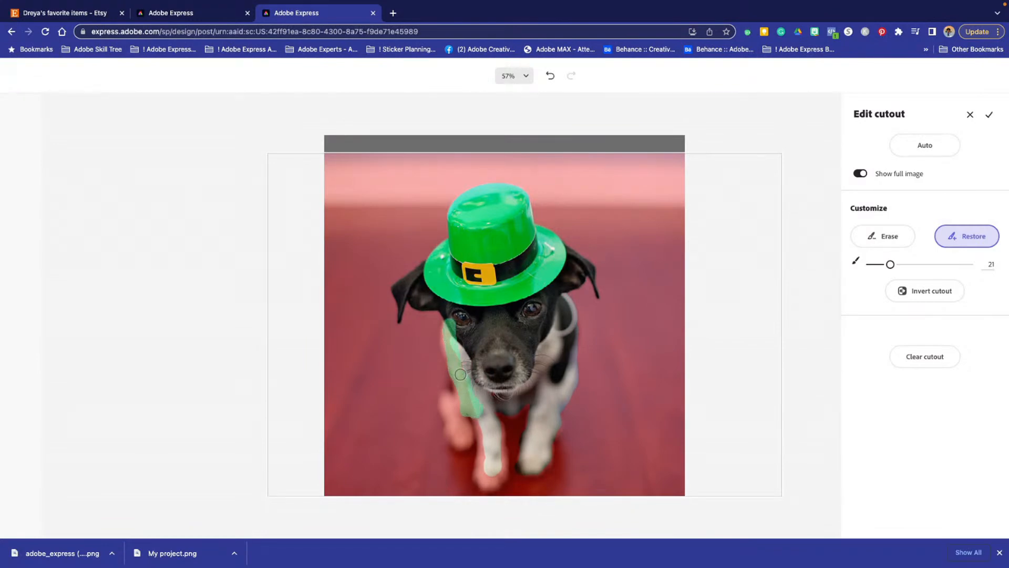
{"action": "left_click_drag", "start_coordinate": [448, 328], "coordinate": [448, 330]}
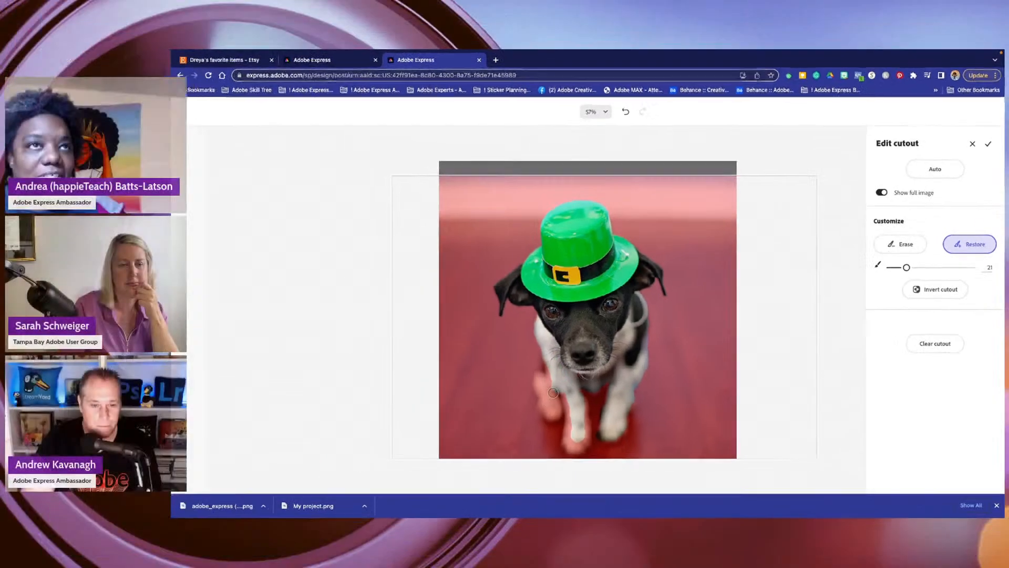
{"action": "left_click_drag", "start_coordinate": [460, 398], "coordinate": [458, 388]}
- Restore the remaining paws, leg edges and patches under the chin so the whole dog is included in the cutout
{"action": "mouse_move", "coordinate": [560, 368]}
{"action": "left_mouse_down"}
{"action": "mouse_move", "coordinate": [550, 389]}
{"action": "mouse_move", "coordinate": [551, 376]}
{"action": "mouse_move", "coordinate": [565, 411]}
{"action": "mouse_move", "coordinate": [553, 404]}
{"action": "mouse_move", "coordinate": [550, 392]}
{"action": "mouse_move", "coordinate": [568, 408]}
{"action": "mouse_move", "coordinate": [547, 376]}
{"action": "mouse_move", "coordinate": [549, 387]}
{"action": "mouse_move", "coordinate": [581, 408]}
{"action": "left_mouse_up"}
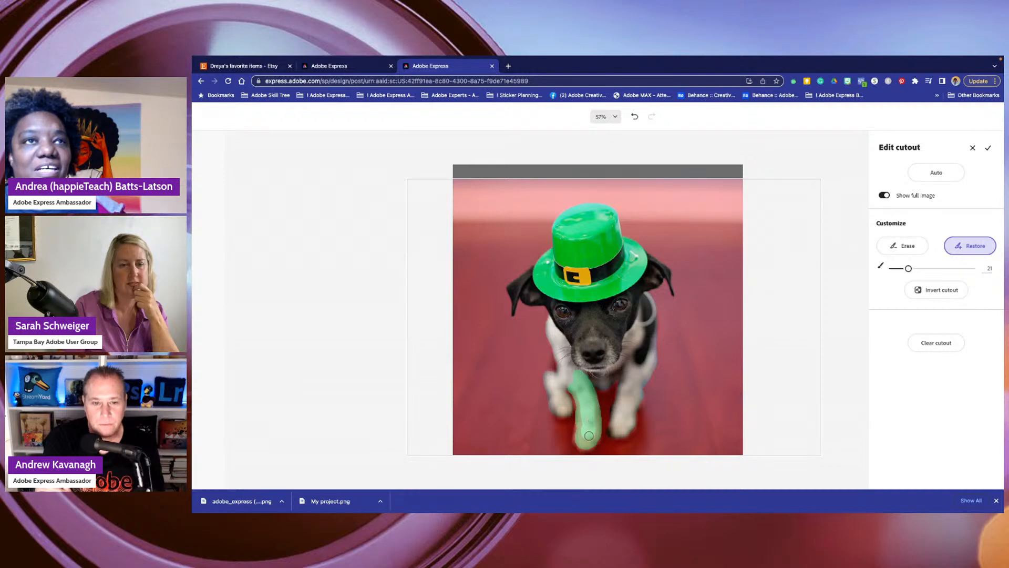
{"action": "mouse_move", "coordinate": [584, 400]}
{"action": "left_mouse_down"}
{"action": "mouse_move", "coordinate": [586, 443]}
{"action": "mouse_move", "coordinate": [596, 430]}
{"action": "mouse_move", "coordinate": [583, 387]}
{"action": "left_mouse_up"}
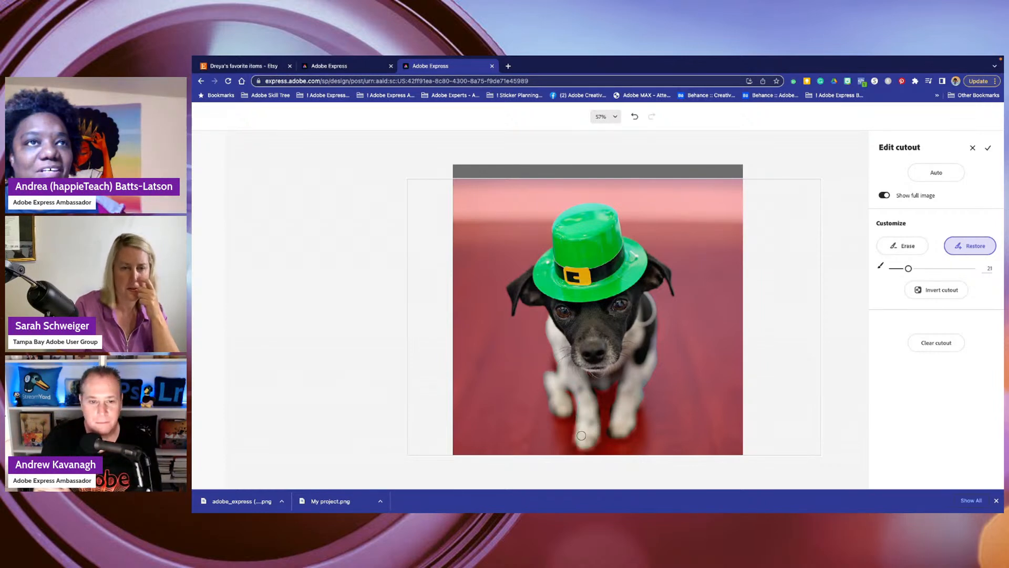
{"action": "left_click_drag", "start_coordinate": [581, 446], "coordinate": [584, 435]}
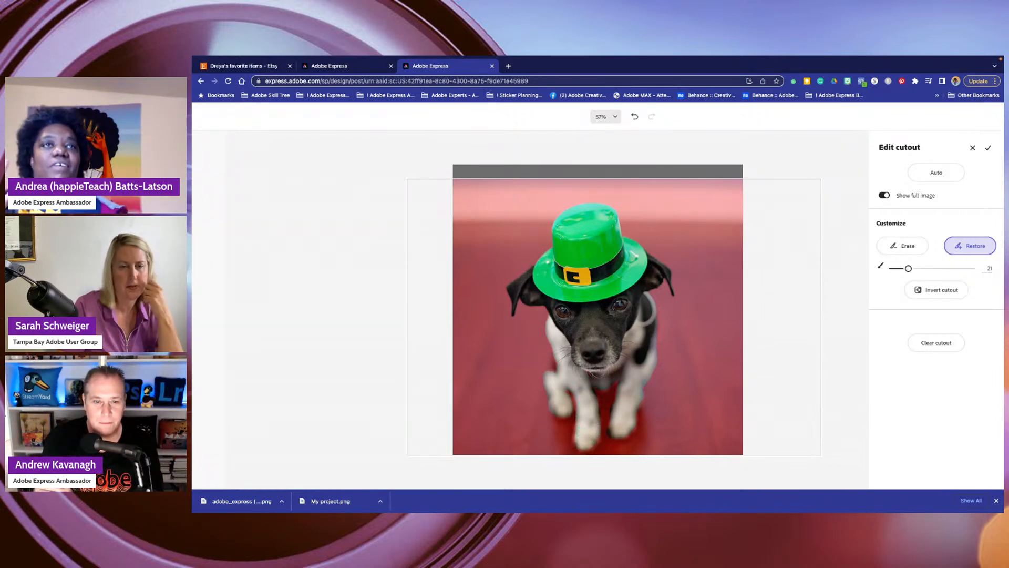
{"action": "mouse_move", "coordinate": [605, 377]}
{"action": "left_mouse_down"}
{"action": "mouse_move", "coordinate": [594, 366]}
{"action": "mouse_move", "coordinate": [603, 366]}
{"action": "left_mouse_up"}
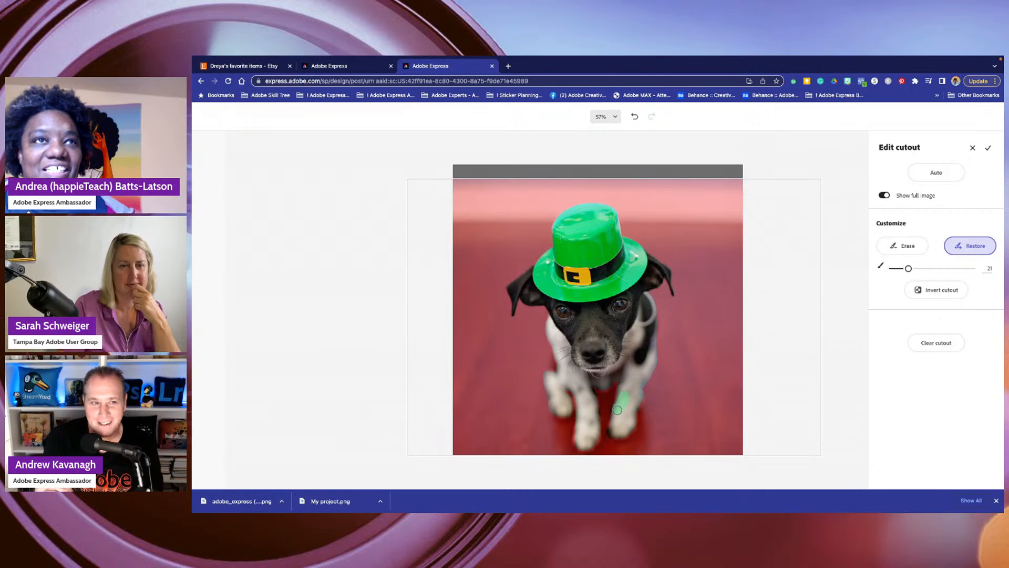
{"action": "mouse_move", "coordinate": [619, 416]}
{"action": "left_mouse_down"}
{"action": "mouse_move", "coordinate": [611, 443]}
{"action": "mouse_move", "coordinate": [625, 425]}
{"action": "left_mouse_up"}
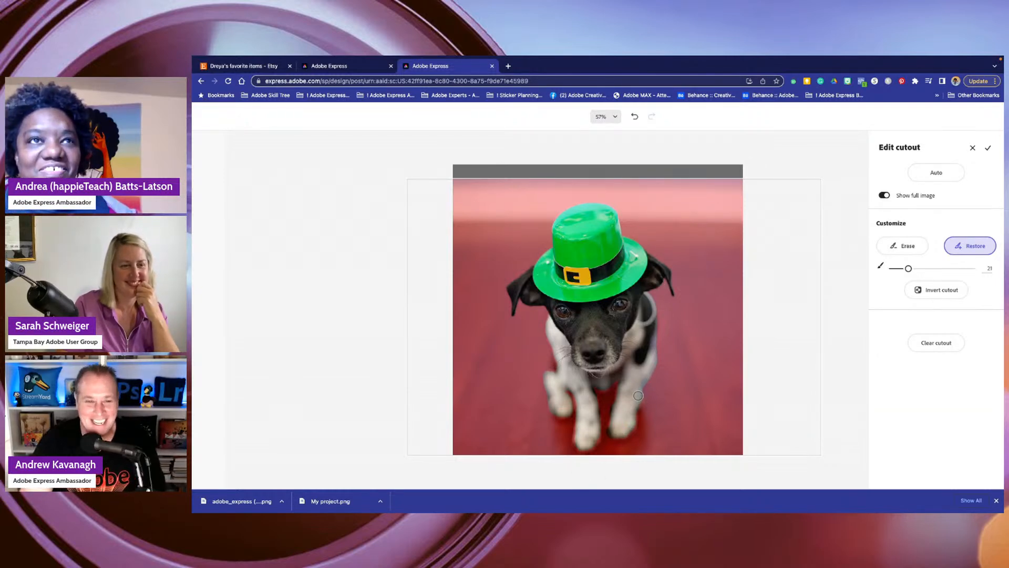
{"action": "left_click_drag", "start_coordinate": [634, 403], "coordinate": [621, 432]}
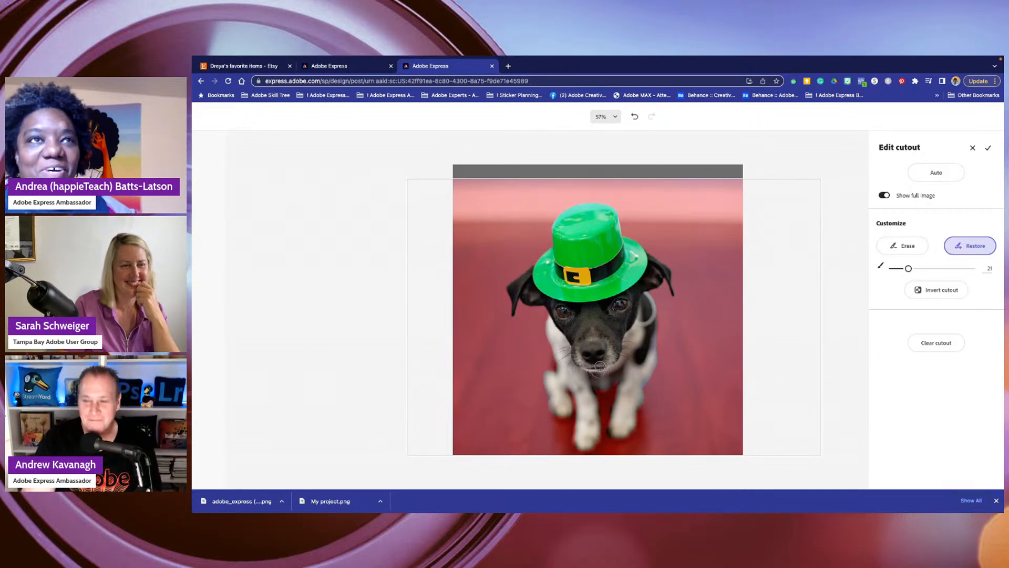
{"action": "left_click_drag", "start_coordinate": [562, 385], "coordinate": [558, 404]}
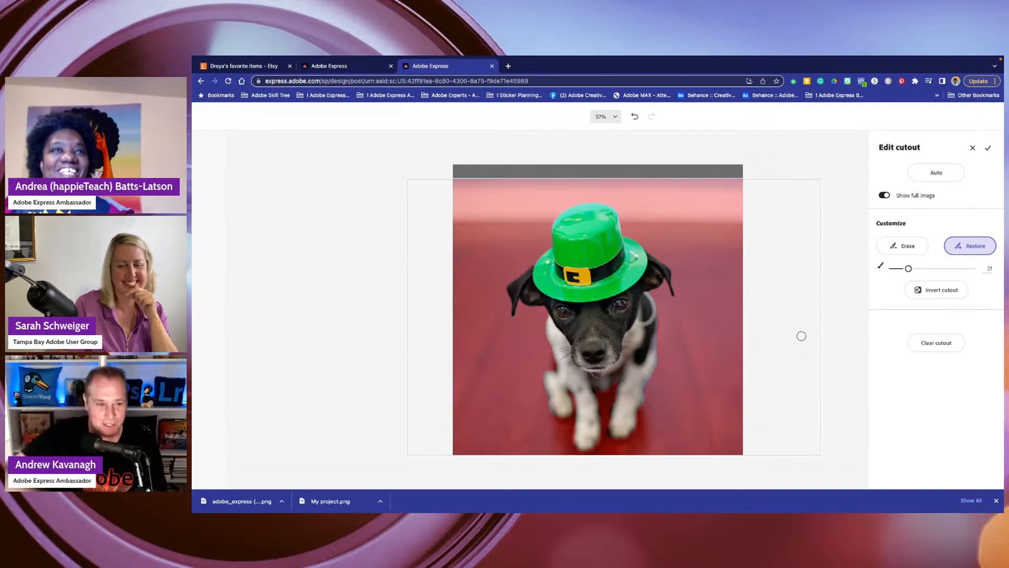
{"action": "left_click_drag", "start_coordinate": [557, 351], "coordinate": [561, 376]}
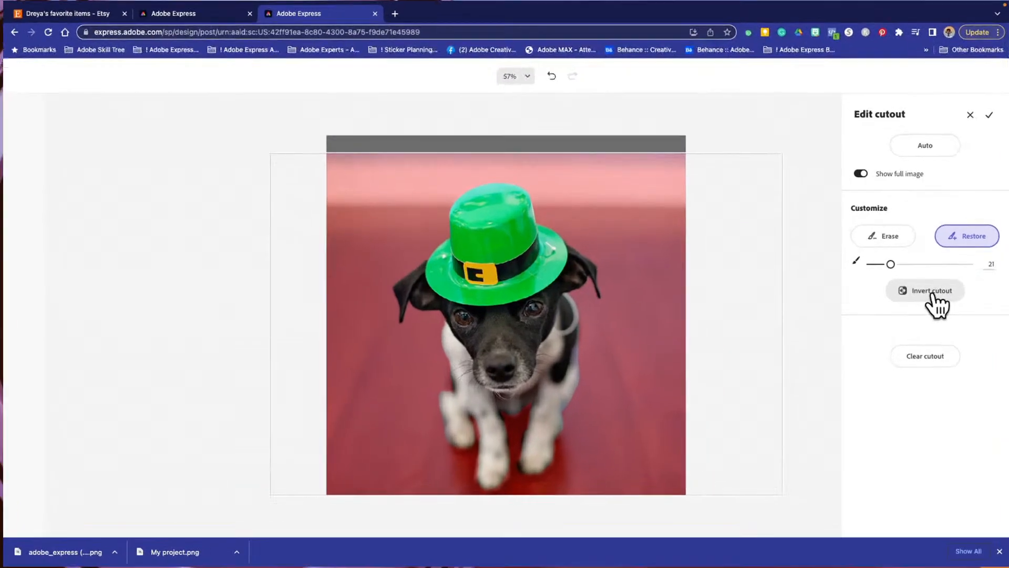
- Invert the cutout, invert it back to keep the dog, and accept the cutout edits
{"action": "left_click", "coordinate": [943, 290]}
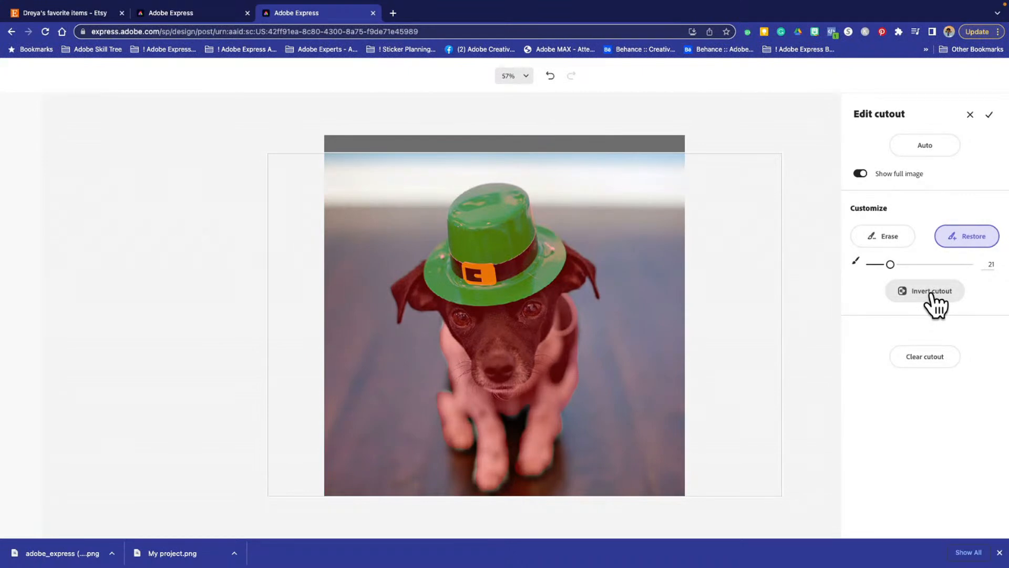
{"action": "left_click", "coordinate": [934, 297]}
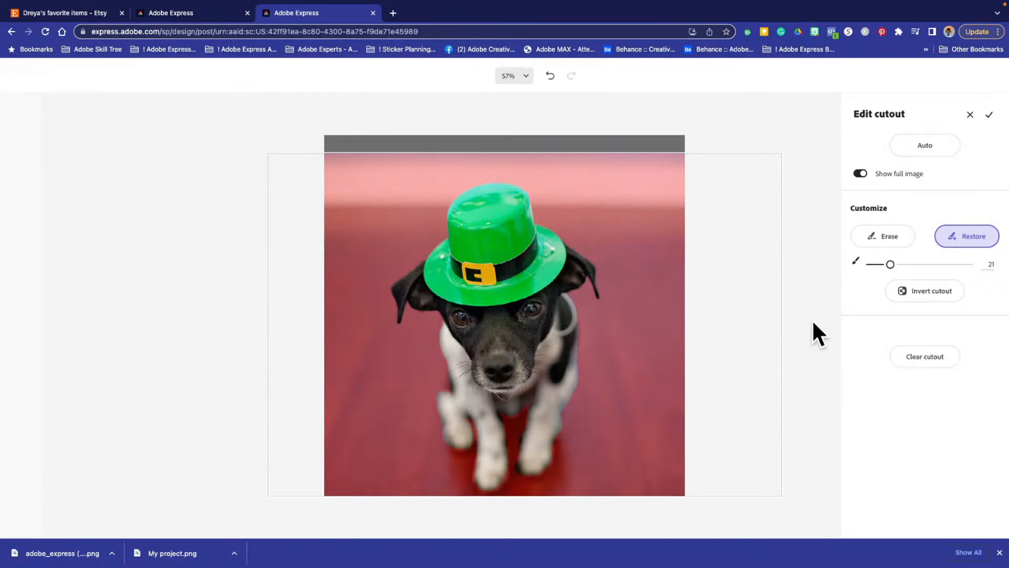
{"action": "left_click", "coordinate": [990, 116]}
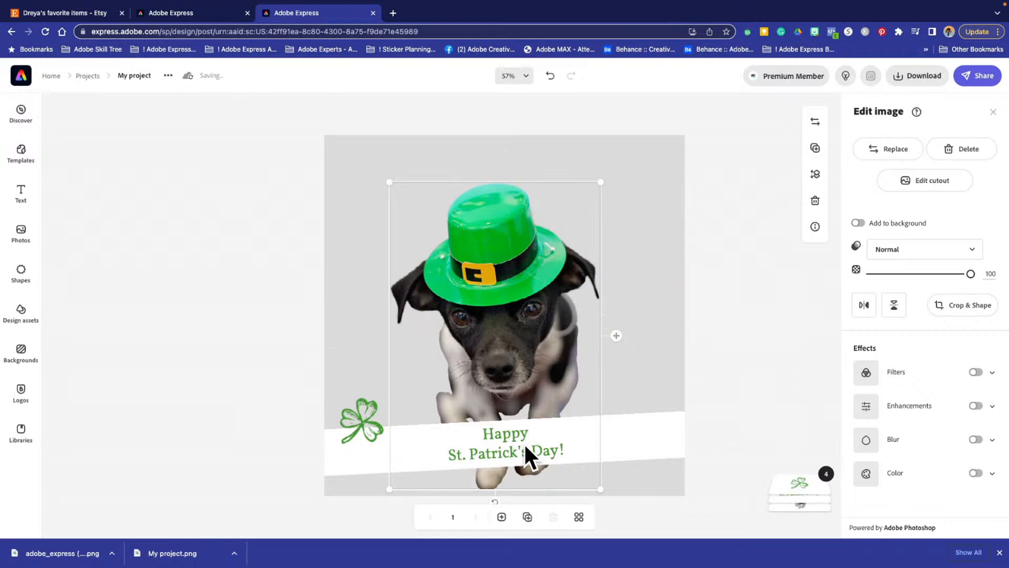
- Move the cut-out dog up and center it horizontally in the design, and deselect it
{"action": "left_click_drag", "start_coordinate": [493, 297], "coordinate": [487, 266]}
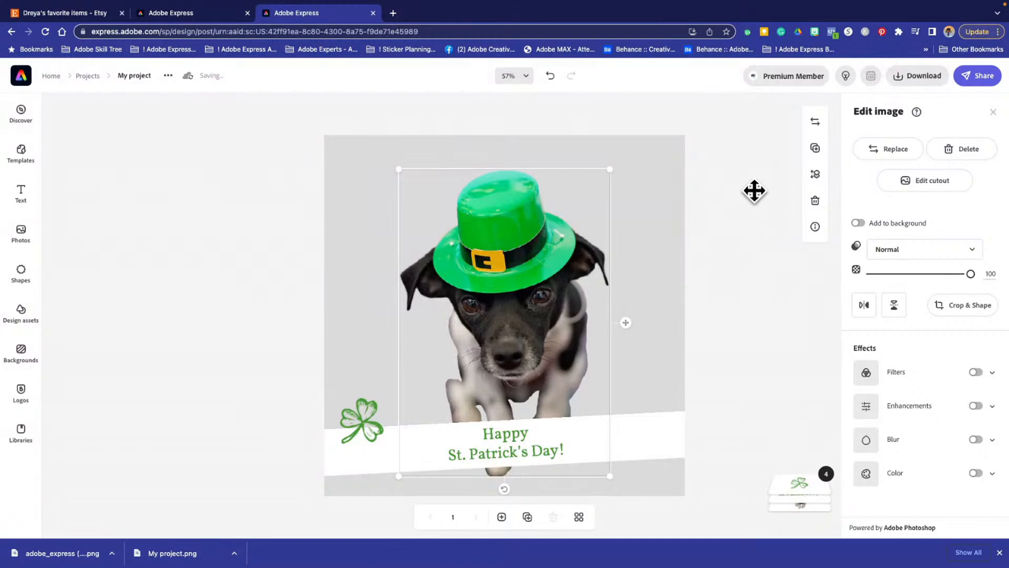
{"action": "left_click", "coordinate": [232, 213]}
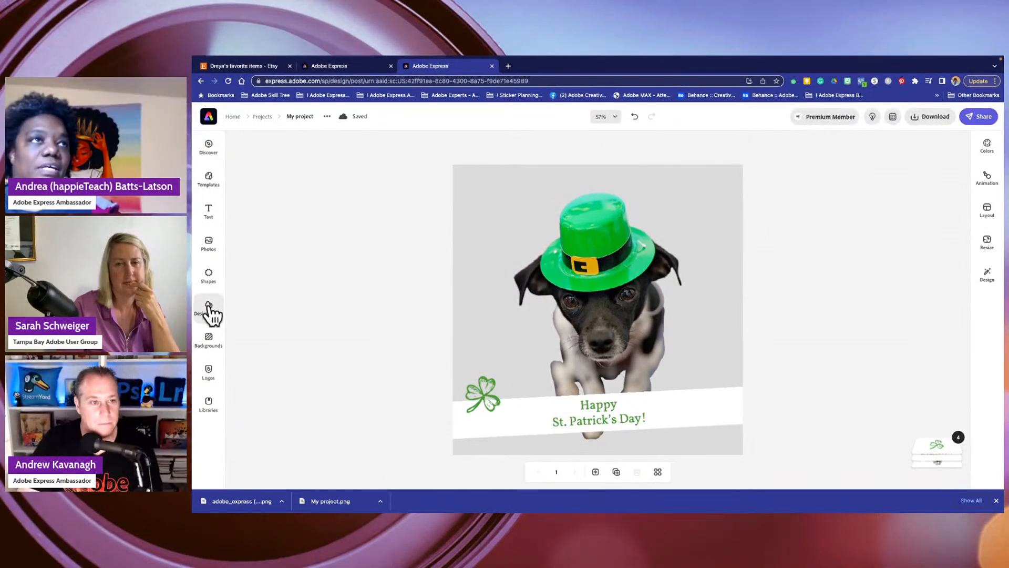
- Search the stock photos for "st patricks day" and add the light green photo with shamrocks and gold coins
{"action": "left_click", "coordinate": [209, 243]}
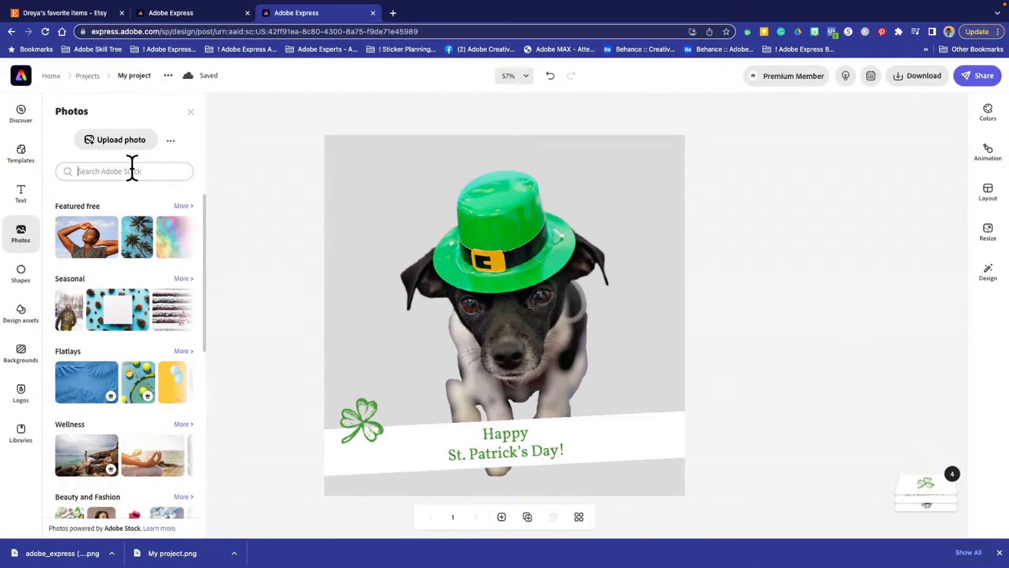
{"action": "type", "text": "st patricks day"}
{"action": "key", "text": "Return"}
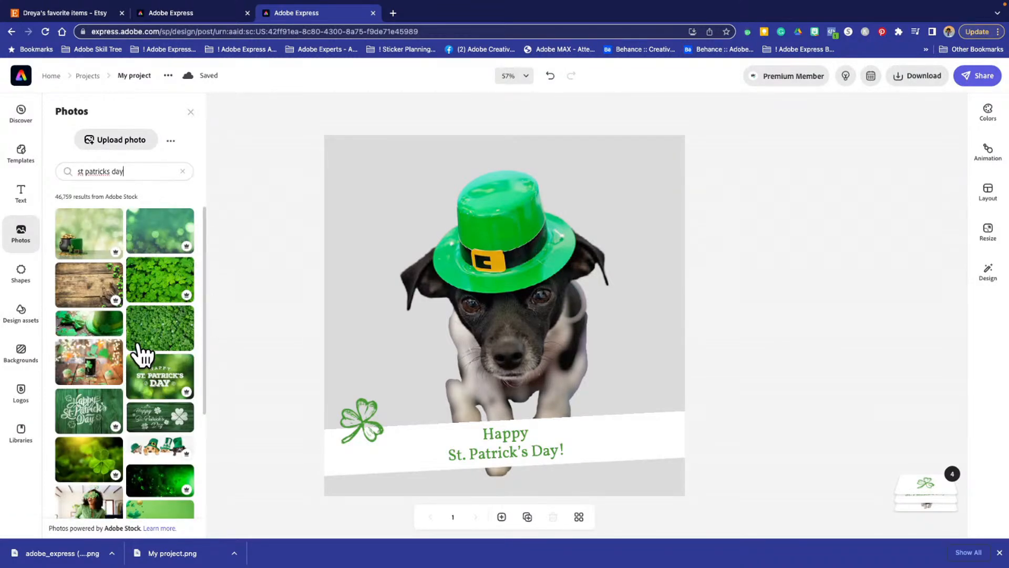
{"action": "scroll", "coordinate": [140, 354], "scroll_direction": "down", "scroll_amount": 2}
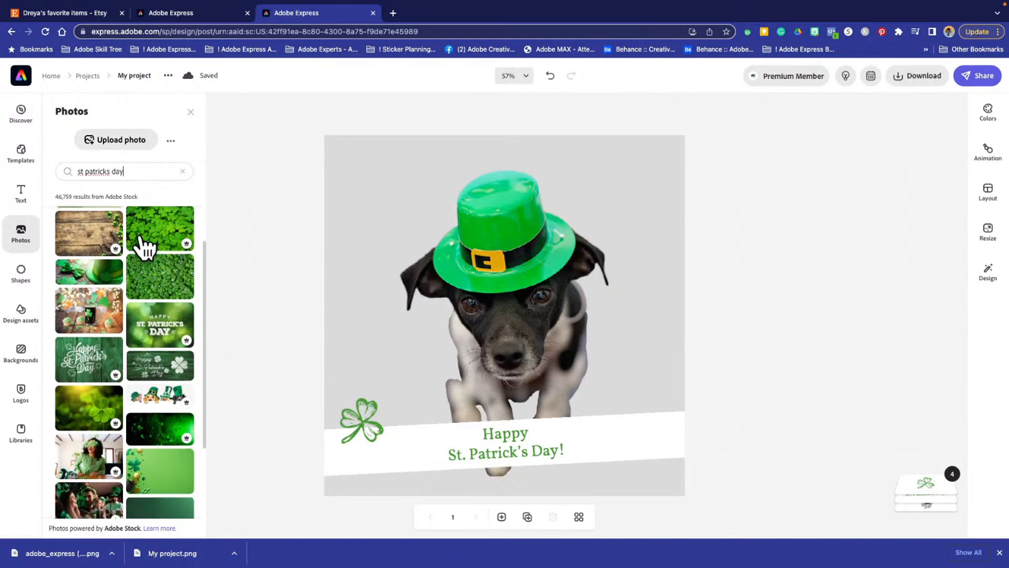
{"action": "scroll", "coordinate": [143, 268], "scroll_direction": "down", "scroll_amount": 3}
{"action": "scroll", "coordinate": [140, 270], "scroll_direction": "down", "scroll_amount": 2}
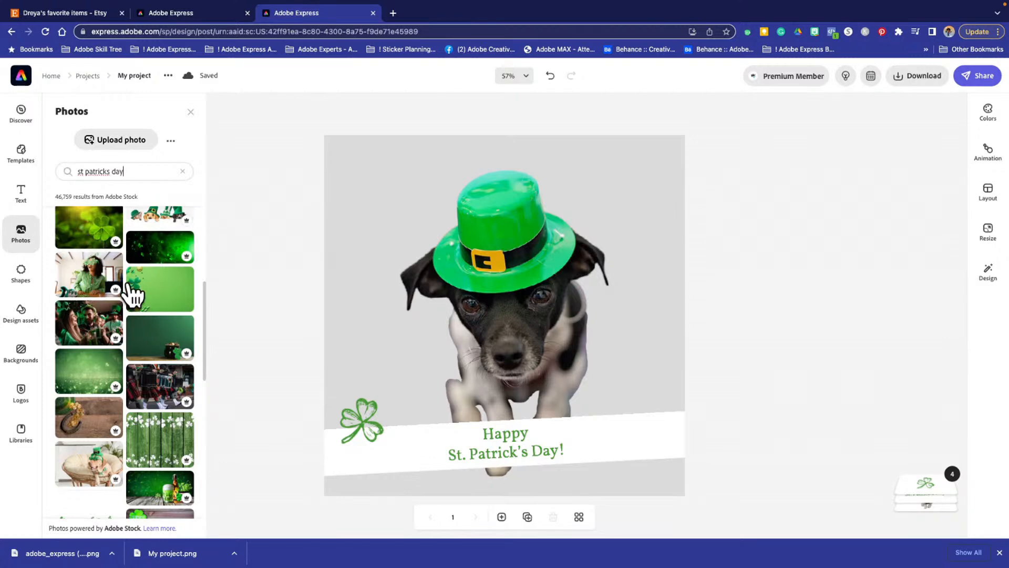
{"action": "left_click", "coordinate": [164, 292]}
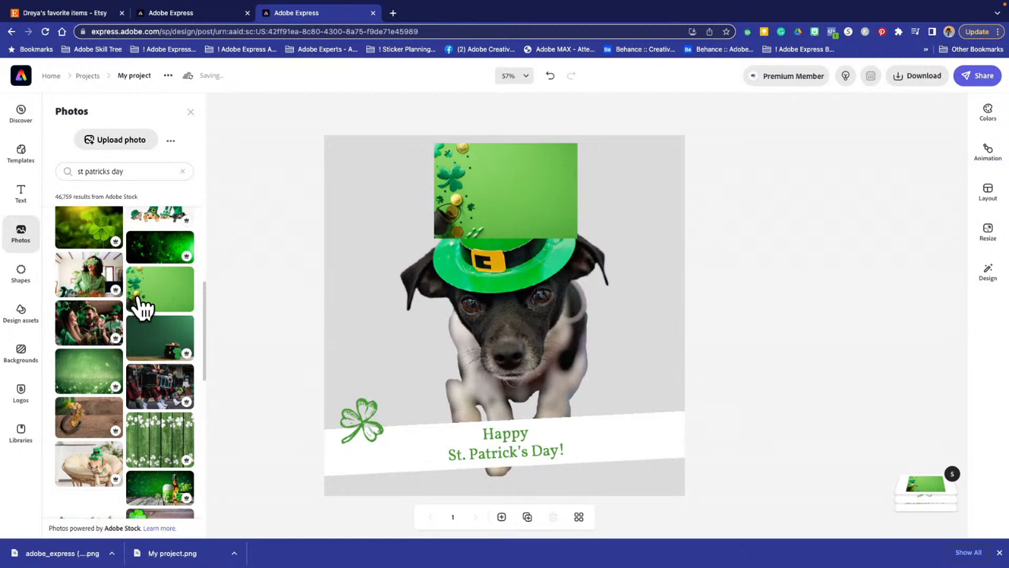
- Try adding two copies of the blurred green bokeh photo and move one of them up over the dog
{"action": "scroll", "coordinate": [105, 297], "scroll_direction": "down", "scroll_amount": 1}
{"action": "scroll", "coordinate": [105, 308], "scroll_direction": "up", "scroll_amount": 2}
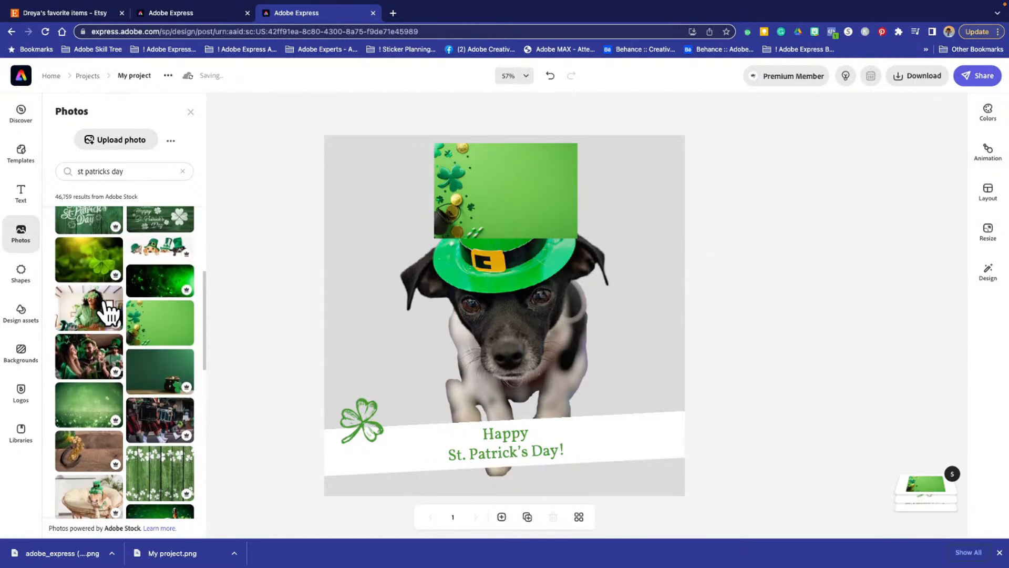
{"action": "scroll", "coordinate": [108, 311], "scroll_direction": "down", "scroll_amount": 5}
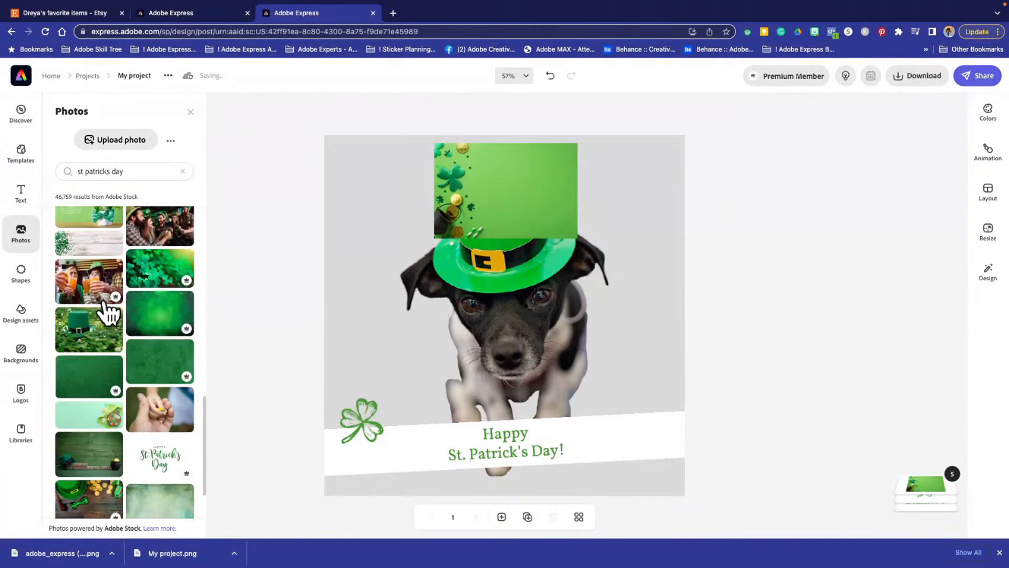
{"action": "scroll", "coordinate": [106, 308], "scroll_direction": "up", "scroll_amount": 2}
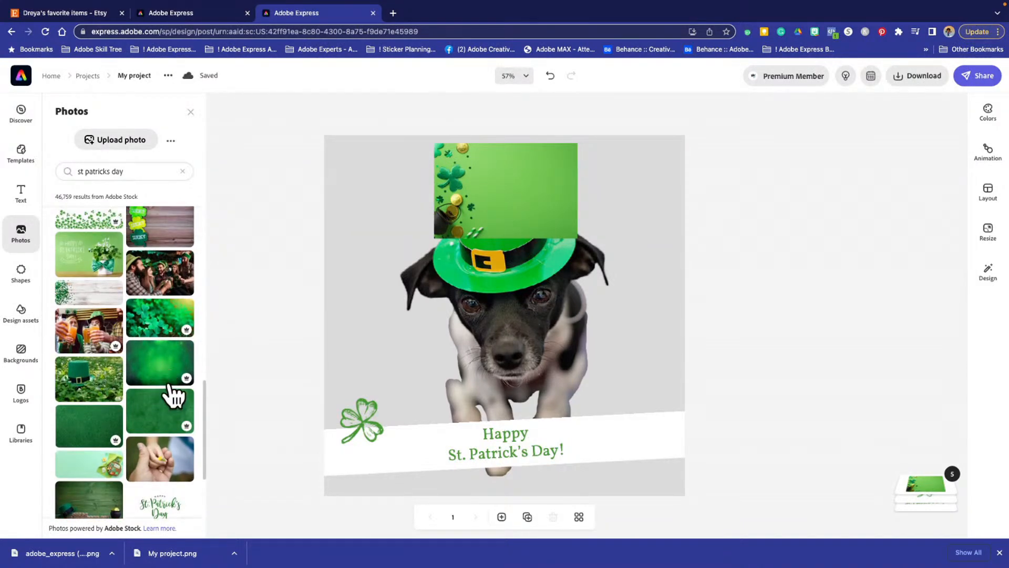
{"action": "left_click", "coordinate": [163, 365]}
{"action": "left_click", "coordinate": [164, 365]}
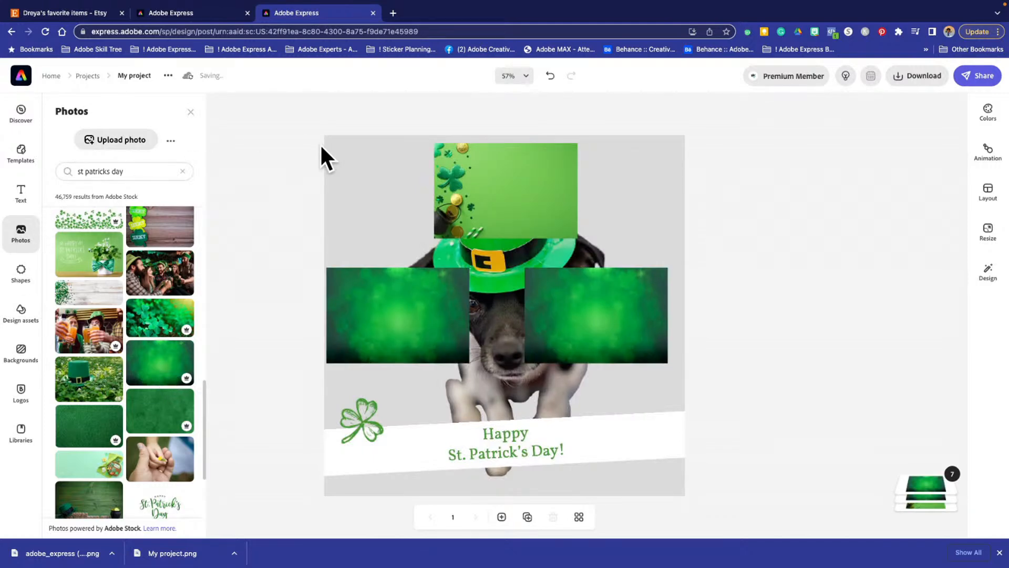
{"action": "left_click_drag", "start_coordinate": [411, 309], "coordinate": [460, 226]}
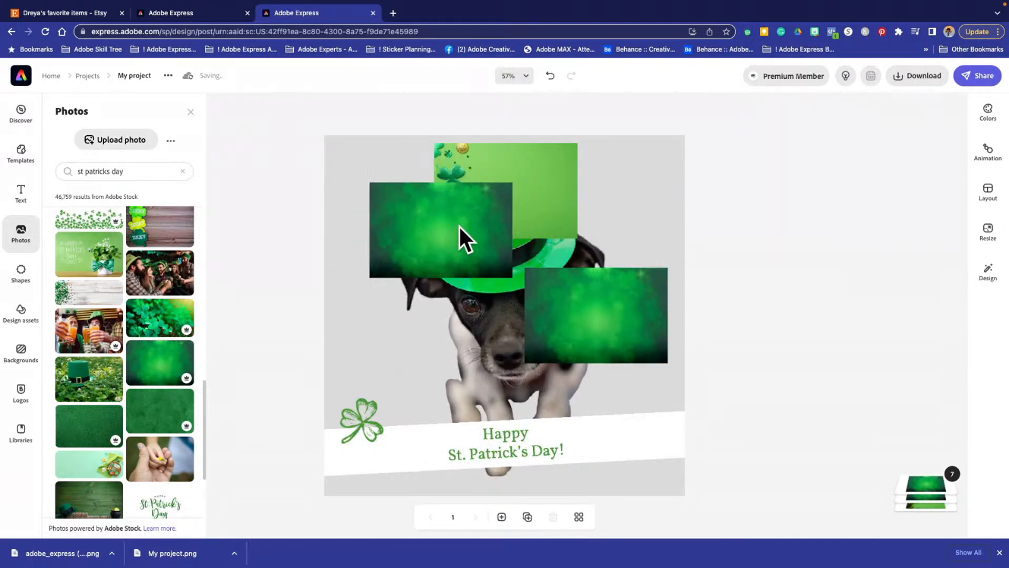
- Undo the move and the addition of both blurred green photos
{"action": "key", "text": "ctrl+z"}
{"action": "key", "text": "ctrl+z"}
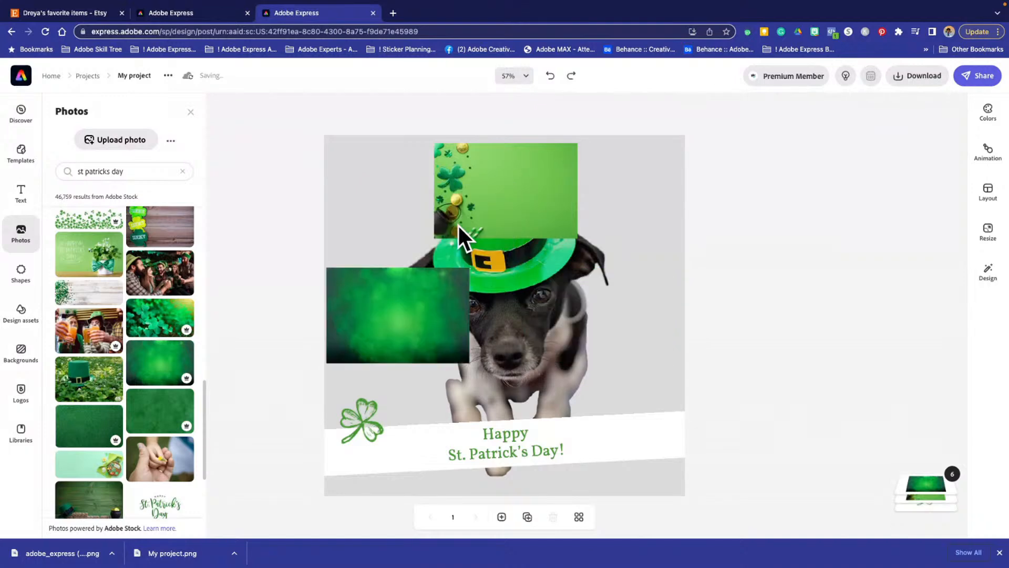
{"action": "key", "text": "ctrl+z"}
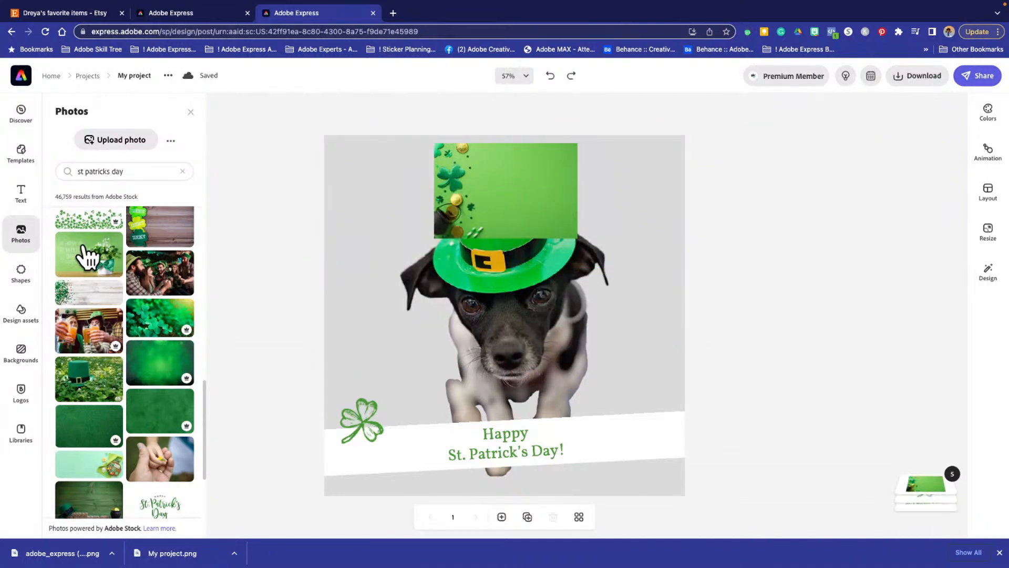
- Add a second copy of the light green stock photo with shamrocks and gold coins to the design
{"action": "scroll", "coordinate": [95, 337], "scroll_direction": "down", "scroll_amount": 1}
{"action": "scroll", "coordinate": [97, 334], "scroll_direction": "up", "scroll_amount": 5}
{"action": "scroll", "coordinate": [89, 290], "scroll_direction": "up", "scroll_amount": 3}
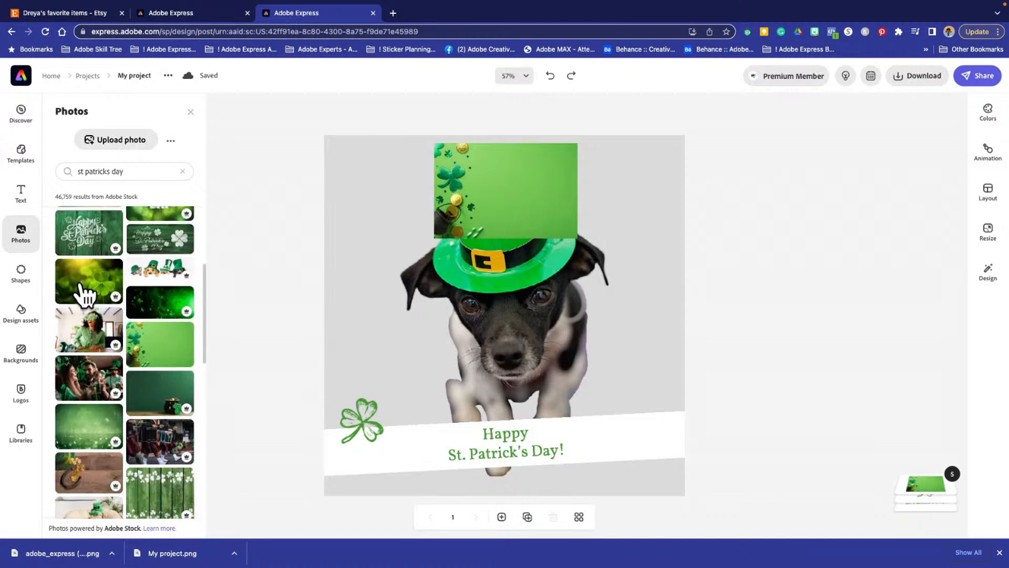
{"action": "left_click", "coordinate": [179, 357]}
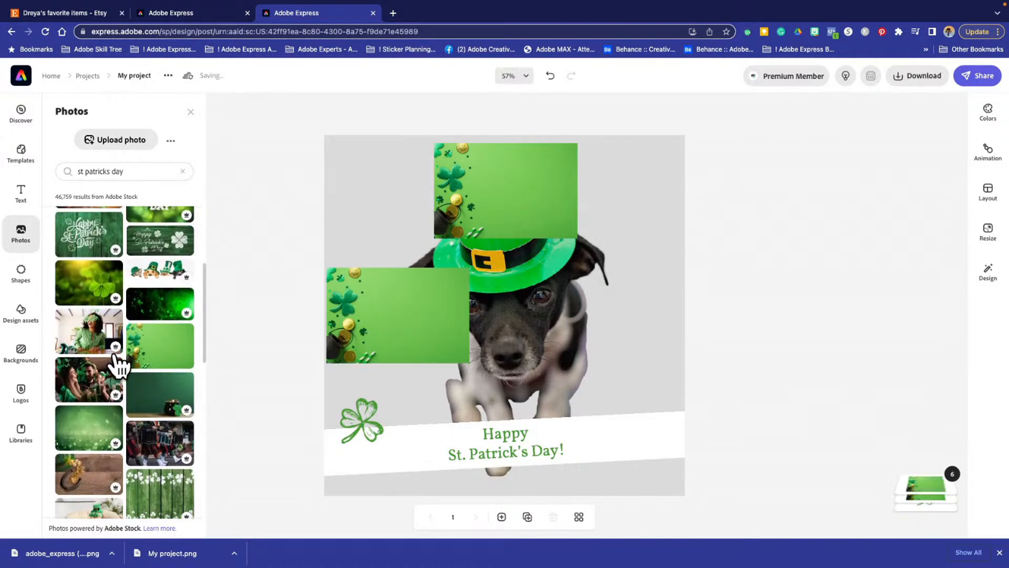
- Find the glittery blurred green stock photo in the St. Patrick's Day results and add it to the design
{"action": "scroll", "coordinate": [121, 363], "scroll_direction": "down", "scroll_amount": 3}
{"action": "scroll", "coordinate": [118, 361], "scroll_direction": "down", "scroll_amount": 1}
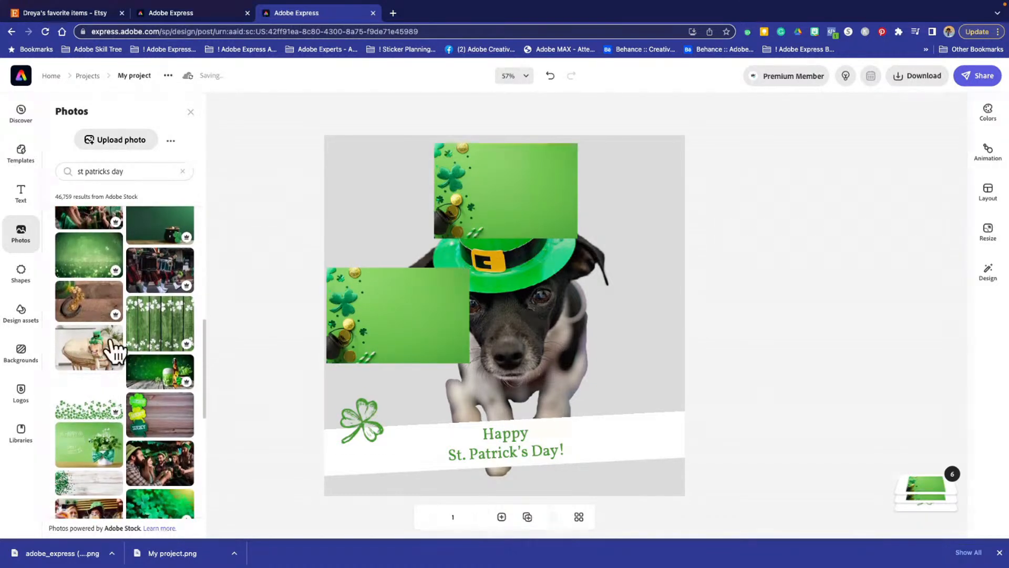
{"action": "scroll", "coordinate": [104, 405], "scroll_direction": "down", "scroll_amount": 3}
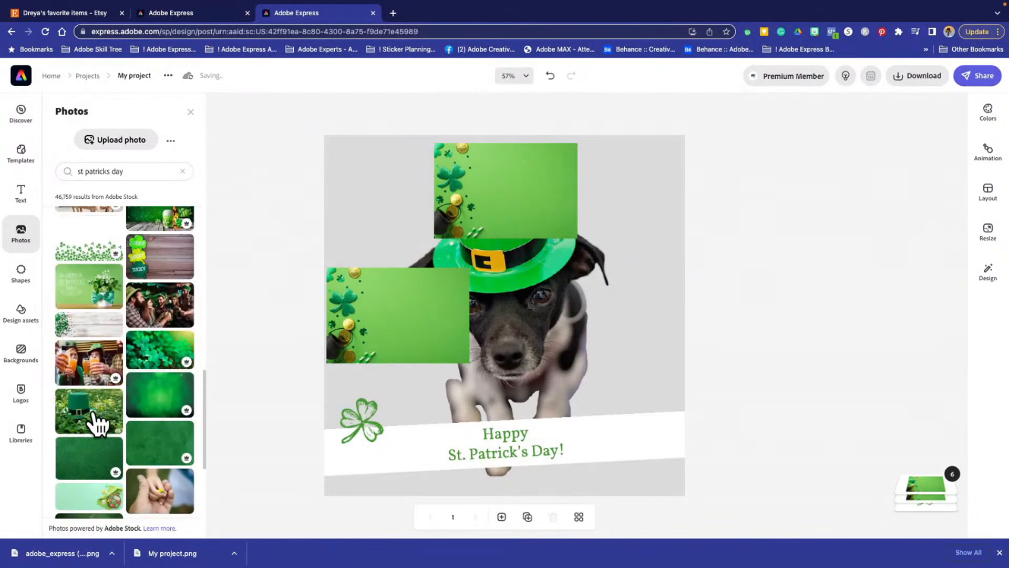
{"action": "scroll", "coordinate": [93, 415], "scroll_direction": "up", "scroll_amount": 3}
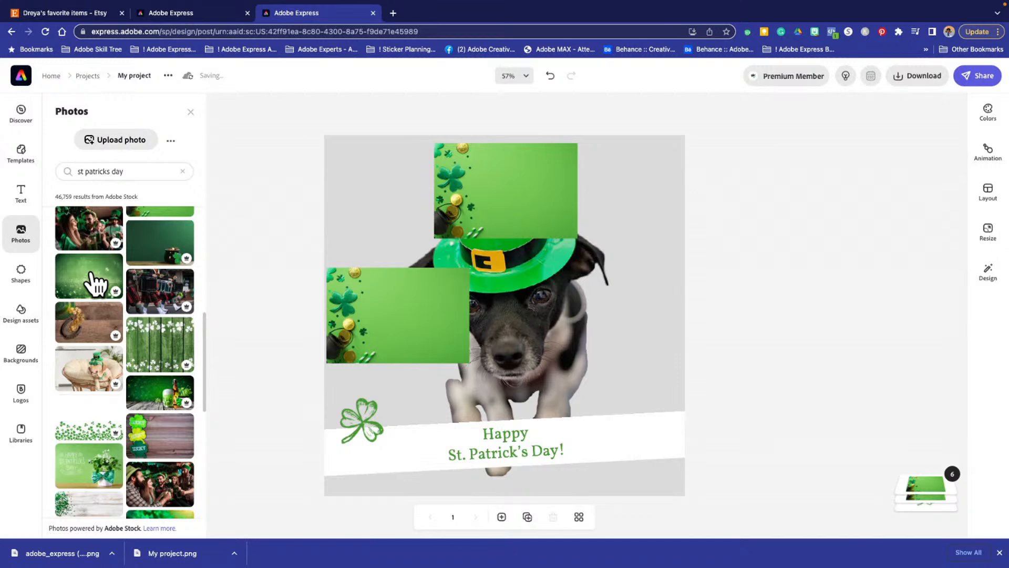
{"action": "left_click", "coordinate": [95, 284]}
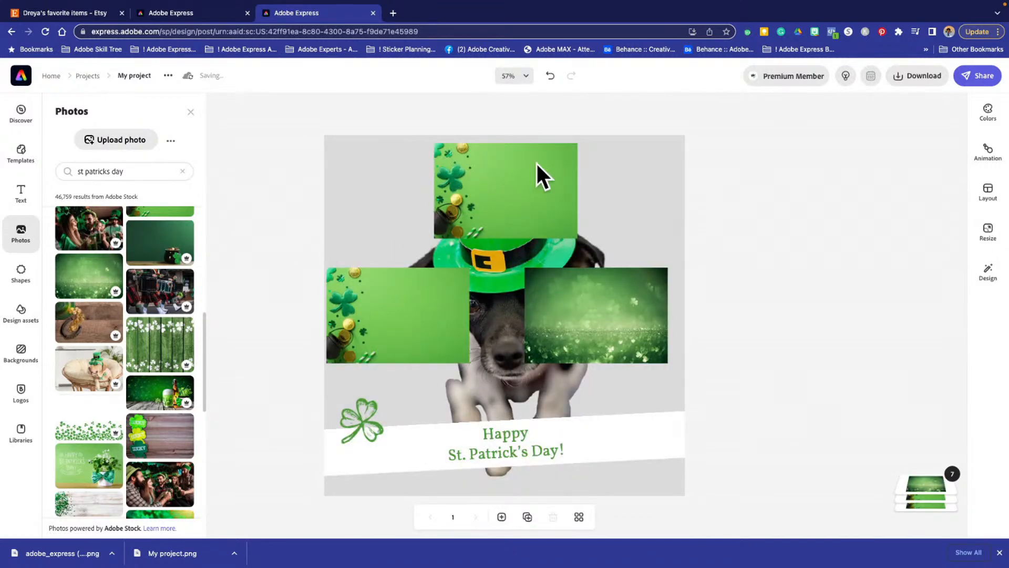
- Add three more stock photos to the design: the green clover leaves, the green hat on grass, and the rainbow with a pot of gold
{"action": "scroll", "coordinate": [152, 336], "scroll_direction": "down", "scroll_amount": 10}
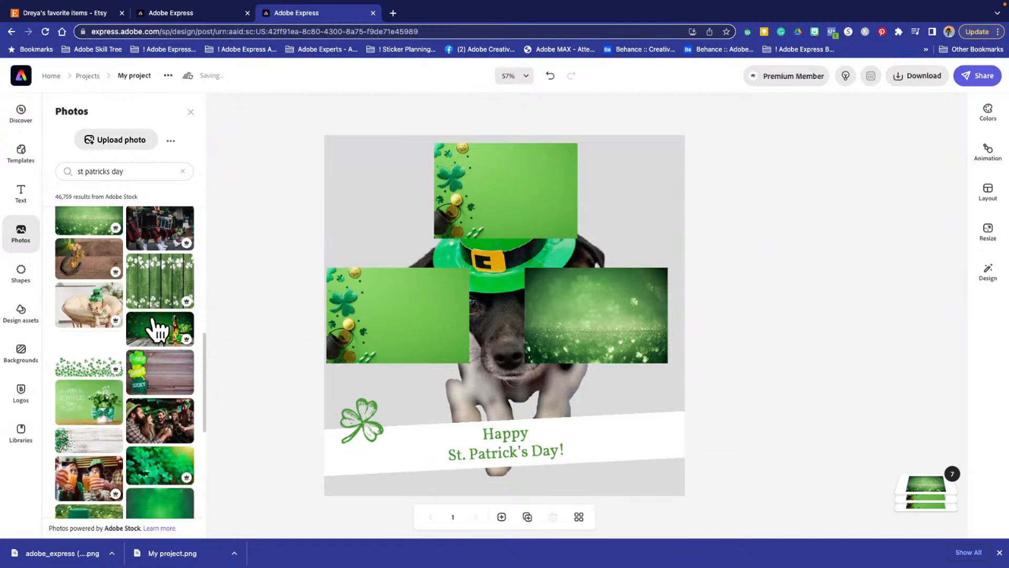
{"action": "scroll", "coordinate": [155, 328], "scroll_direction": "up", "scroll_amount": 1}
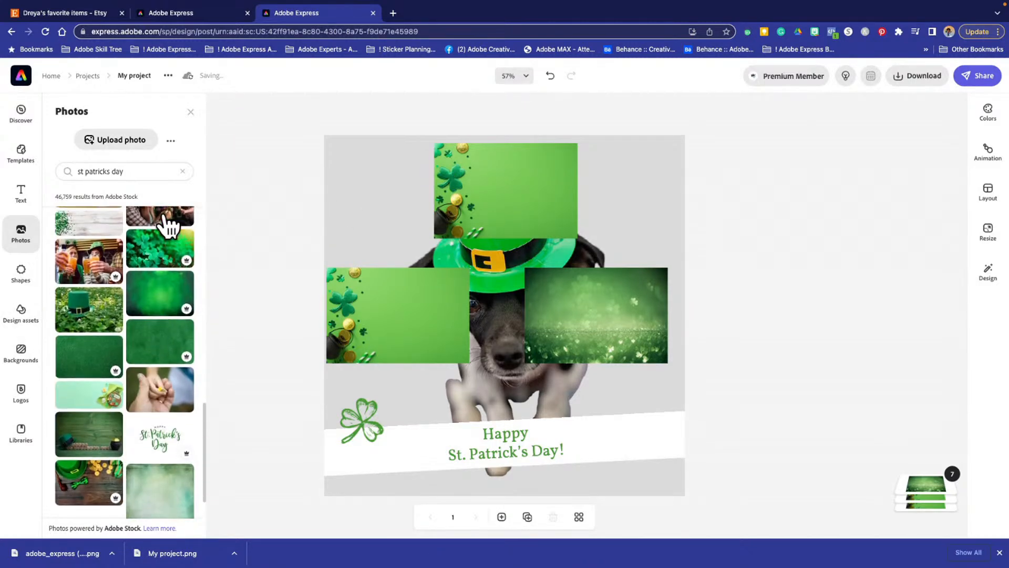
{"action": "left_click", "coordinate": [160, 256]}
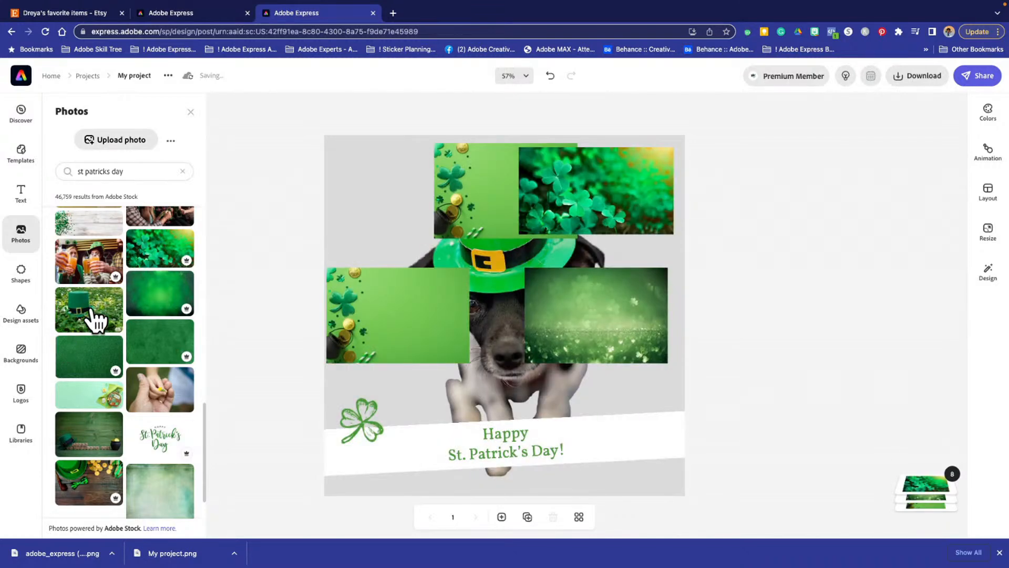
{"action": "left_click", "coordinate": [94, 315]}
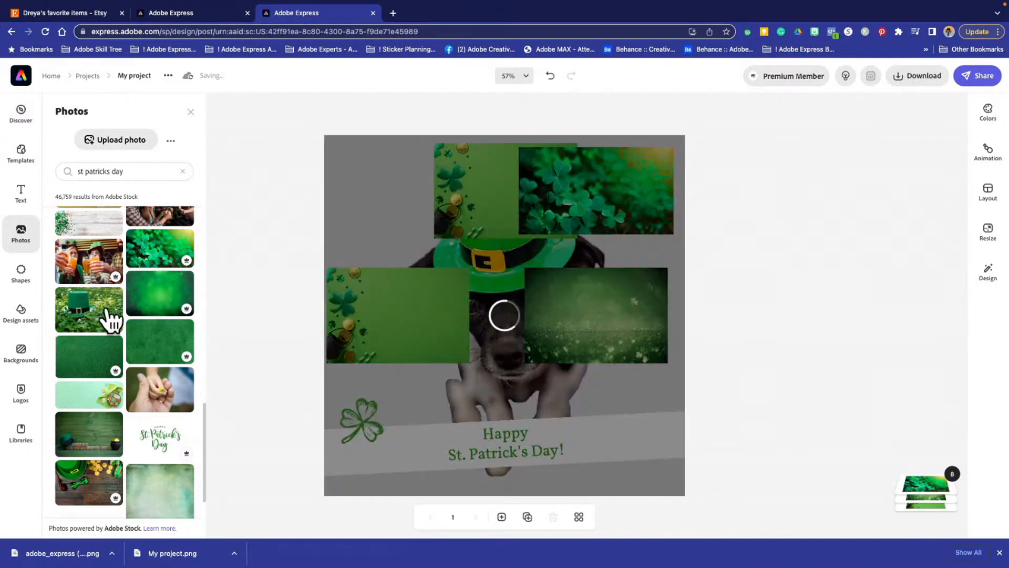
{"action": "scroll", "coordinate": [255, 313], "scroll_direction": "down", "scroll_amount": 3}
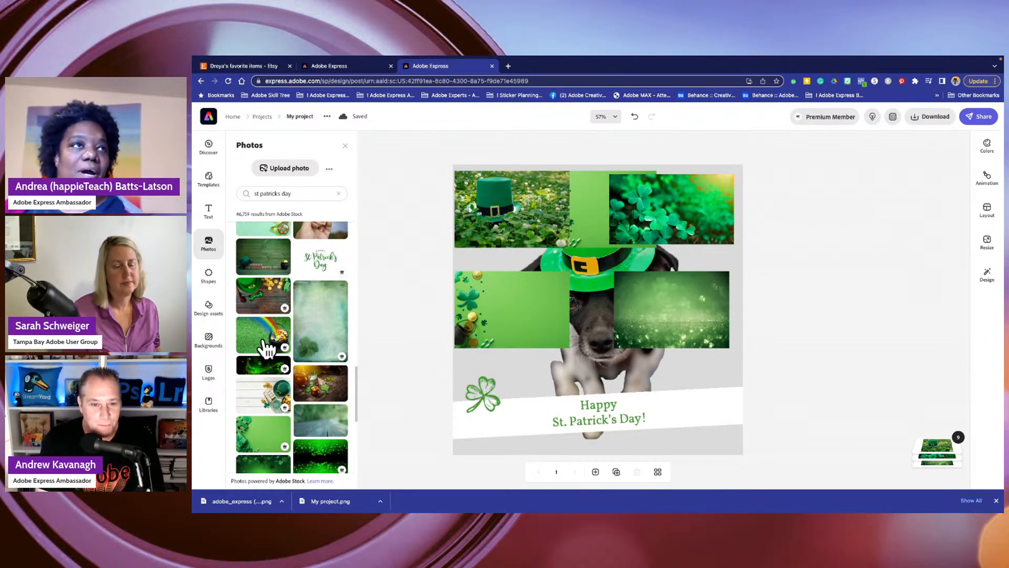
{"action": "left_click", "coordinate": [272, 348]}
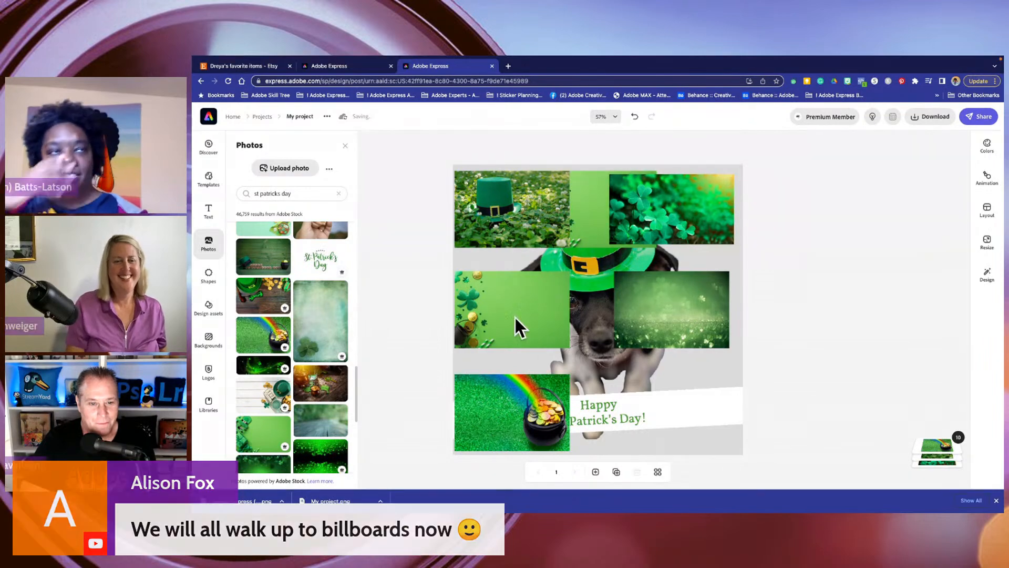
- Set the lower copy of the light green shamrock-and-coins photo as the design's background
{"action": "left_click", "coordinate": [487, 303]}
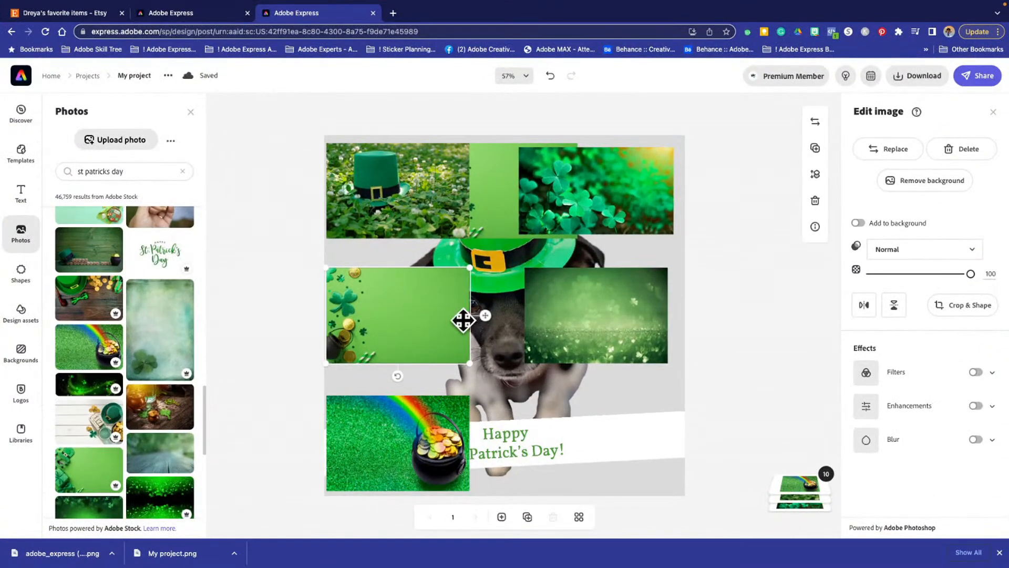
{"action": "left_click", "coordinate": [865, 222]}
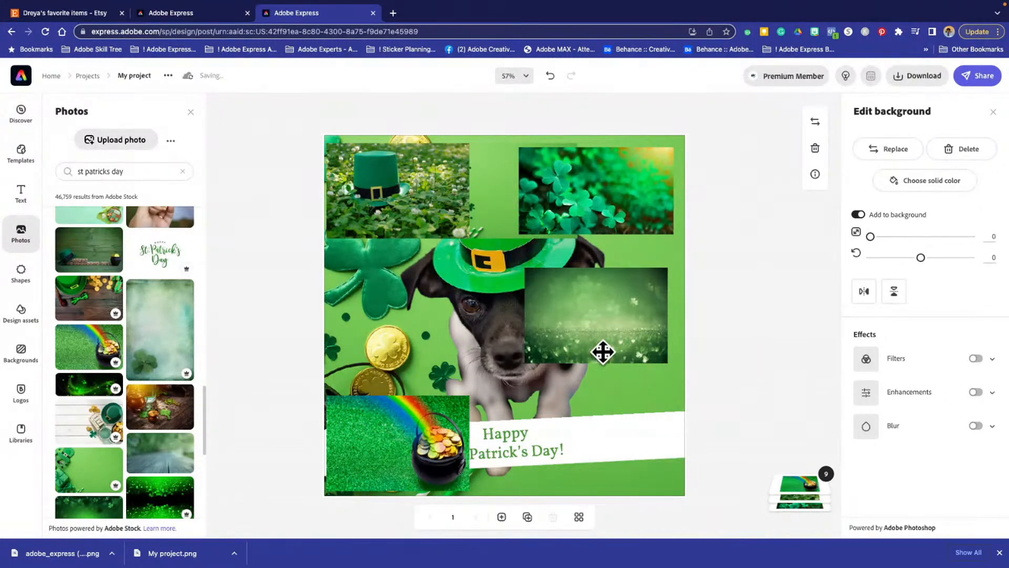
- Move the glittery green photo, the clover photo and the dog toward the lower-right corner, and the pot-of-gold photo up off the banner
{"action": "left_click", "coordinate": [487, 315]}
{"action": "left_click_drag", "start_coordinate": [487, 315], "coordinate": [629, 344]}
{"action": "left_click_drag", "start_coordinate": [541, 316], "coordinate": [616, 420]}
{"action": "left_click_drag", "start_coordinate": [549, 181], "coordinate": [640, 376]}
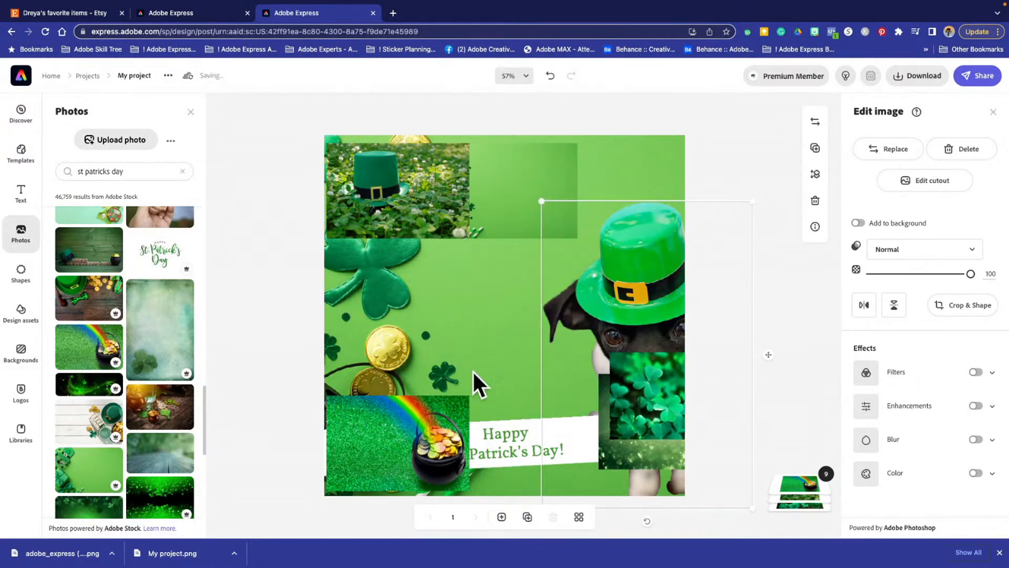
{"action": "left_click_drag", "start_coordinate": [367, 464], "coordinate": [400, 340]}
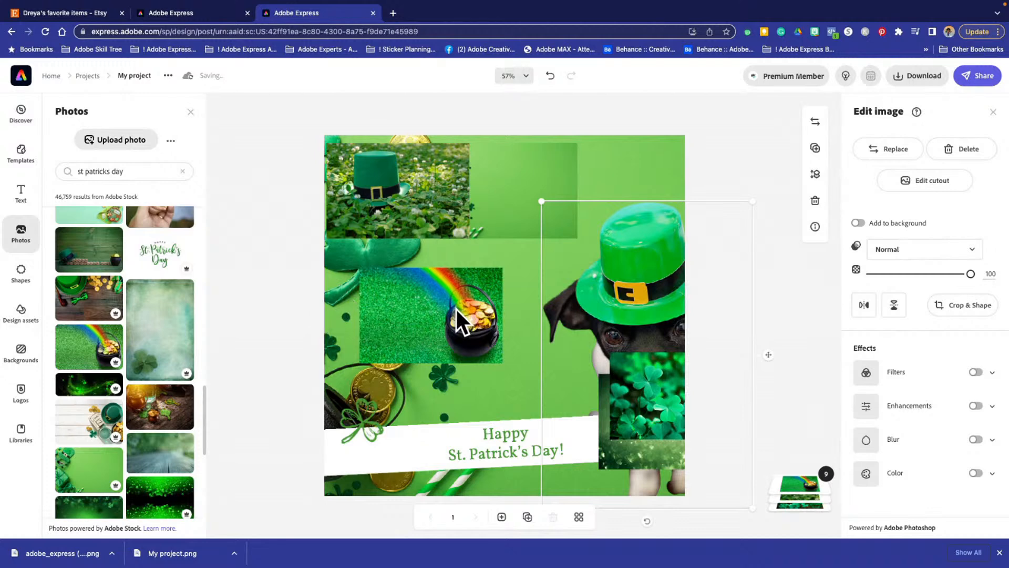
- Try switching the pot-of-gold and light green photos in and out of the background, moving the detached pot-of-gold photo to the lower right
{"action": "left_click", "coordinate": [396, 330]}
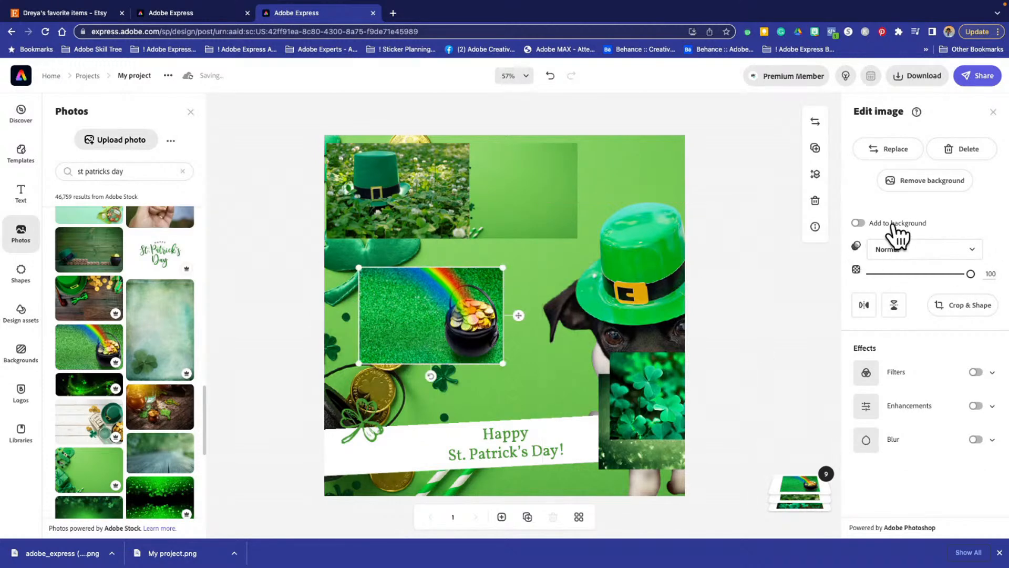
{"action": "left_click", "coordinate": [858, 222]}
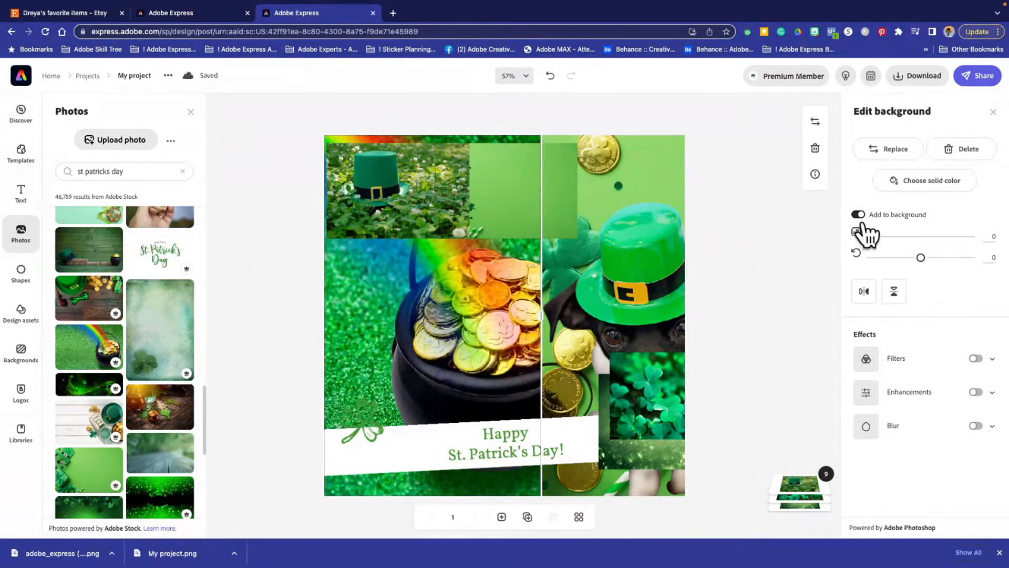
{"action": "left_click", "coordinate": [858, 215]}
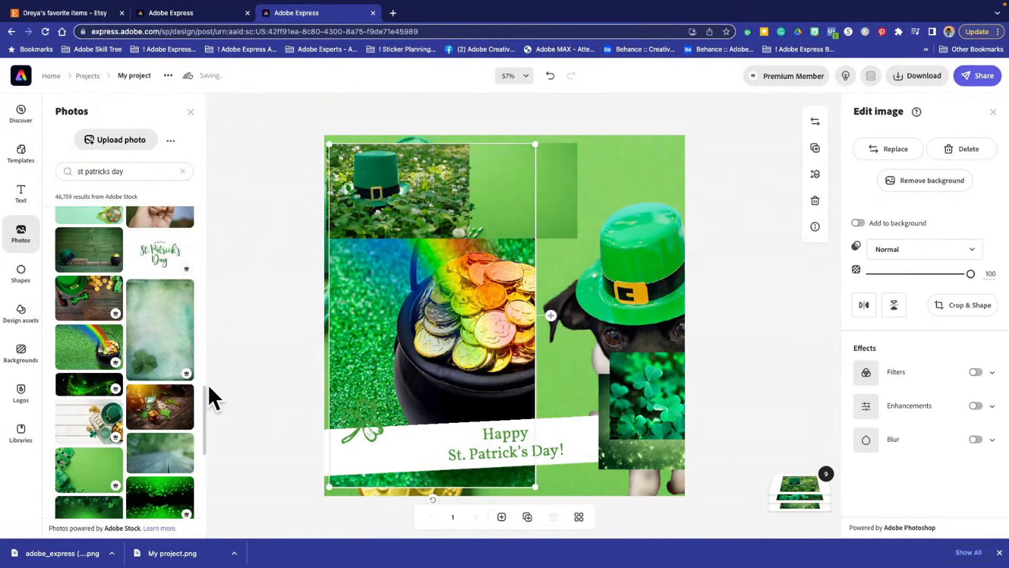
{"action": "left_click_drag", "start_coordinate": [419, 309], "coordinate": [620, 407]}
{"action": "left_click_drag", "start_coordinate": [616, 366], "coordinate": [613, 361]}
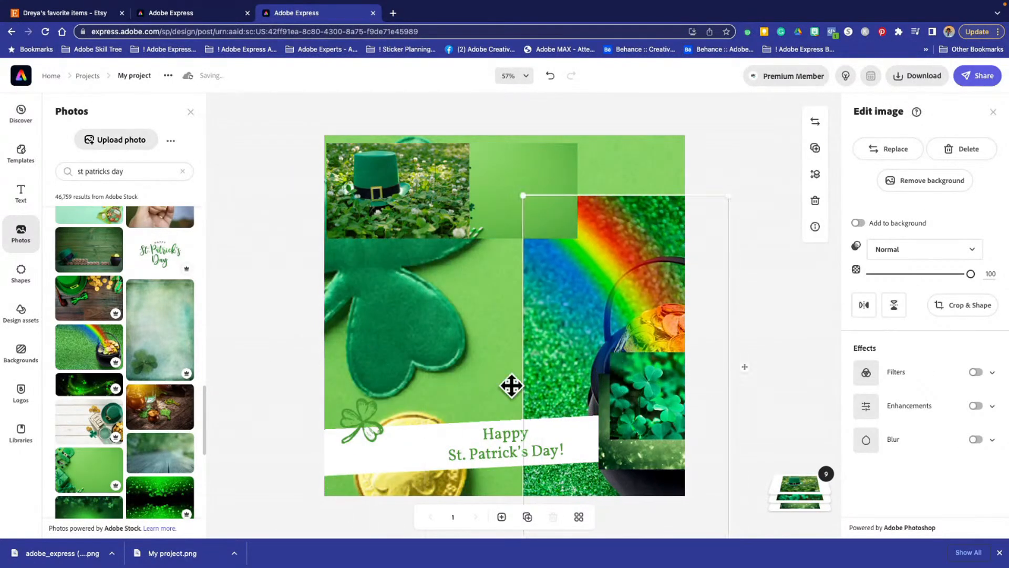
{"action": "left_click", "coordinate": [415, 367]}
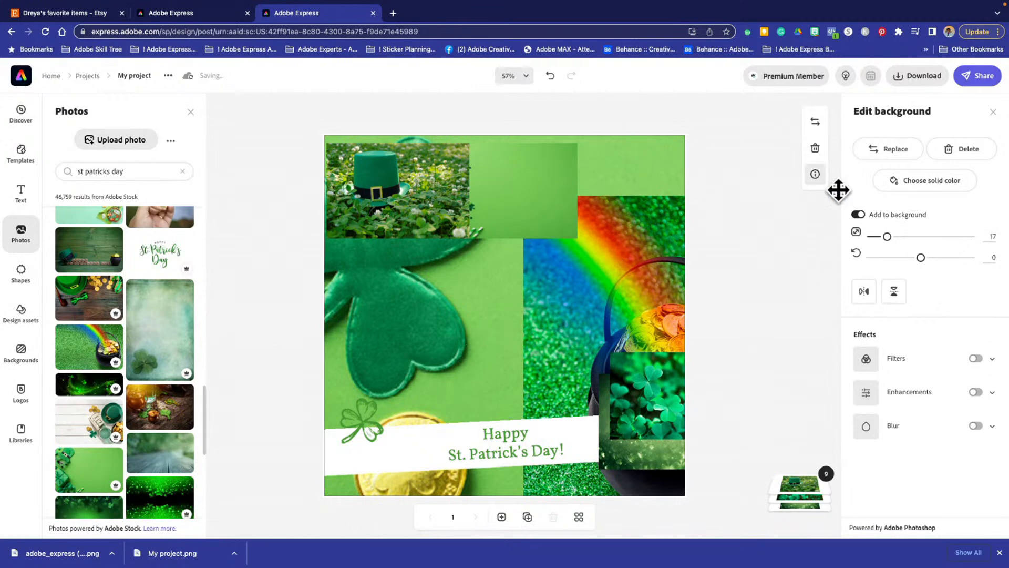
{"action": "left_click", "coordinate": [858, 214]}
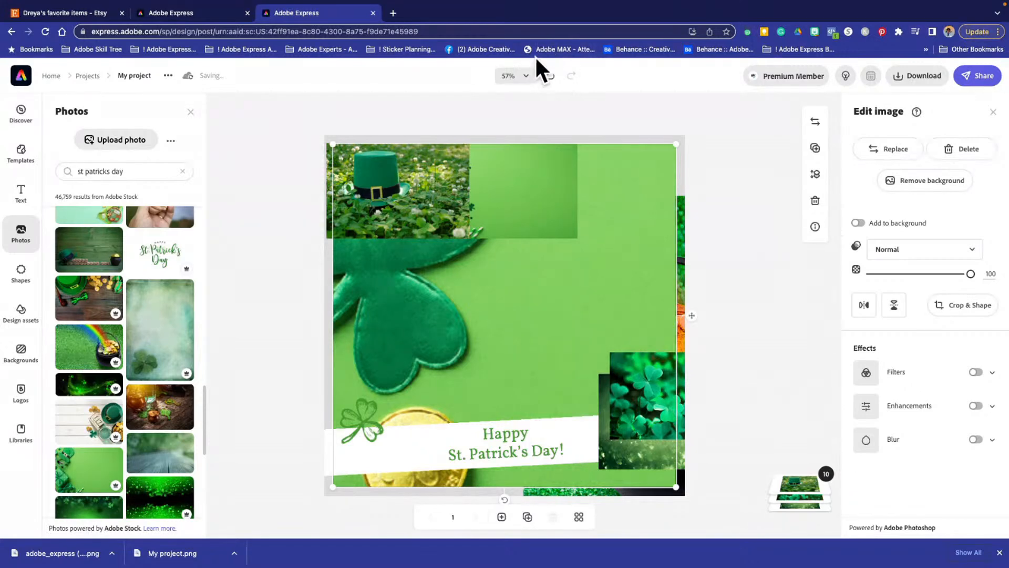
- Undo the background changes and the move back to the small pot-of-gold photo over the light green background
{"action": "left_click", "coordinate": [550, 75]}
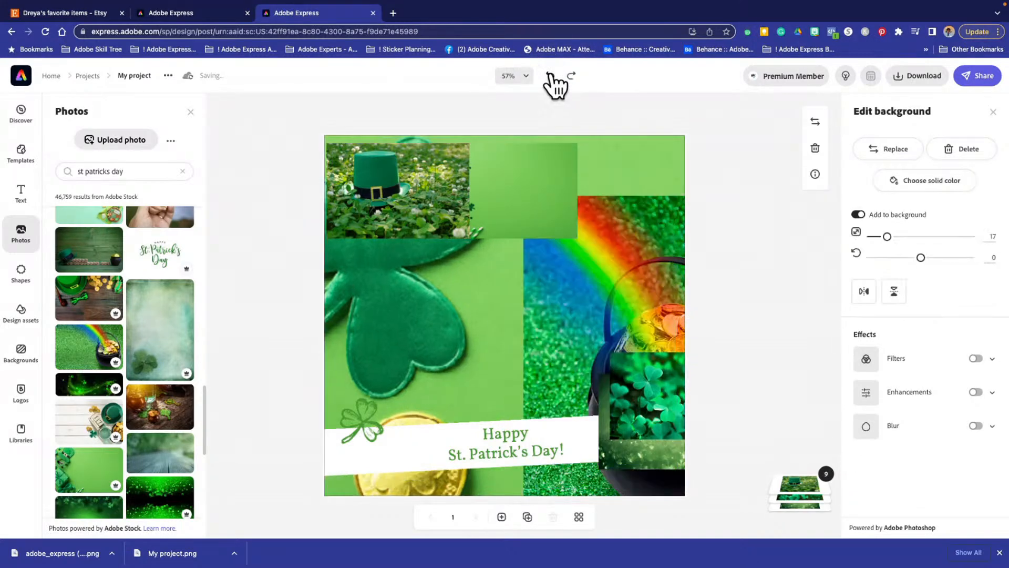
{"action": "left_click", "coordinate": [550, 76]}
{"action": "left_click", "coordinate": [550, 75]}
{"action": "left_click", "coordinate": [550, 76]}
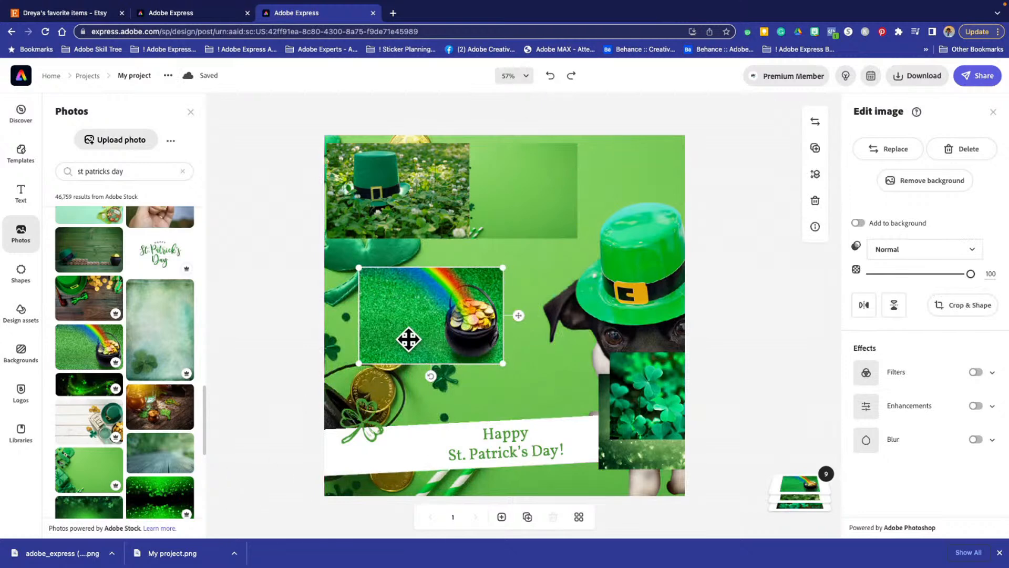
- Enlarge the pot-of-gold photo until it covers the whole canvas
{"action": "left_click_drag", "start_coordinate": [502, 366], "coordinate": [714, 507]}
{"action": "left_click_drag", "start_coordinate": [464, 410], "coordinate": [420, 411]}
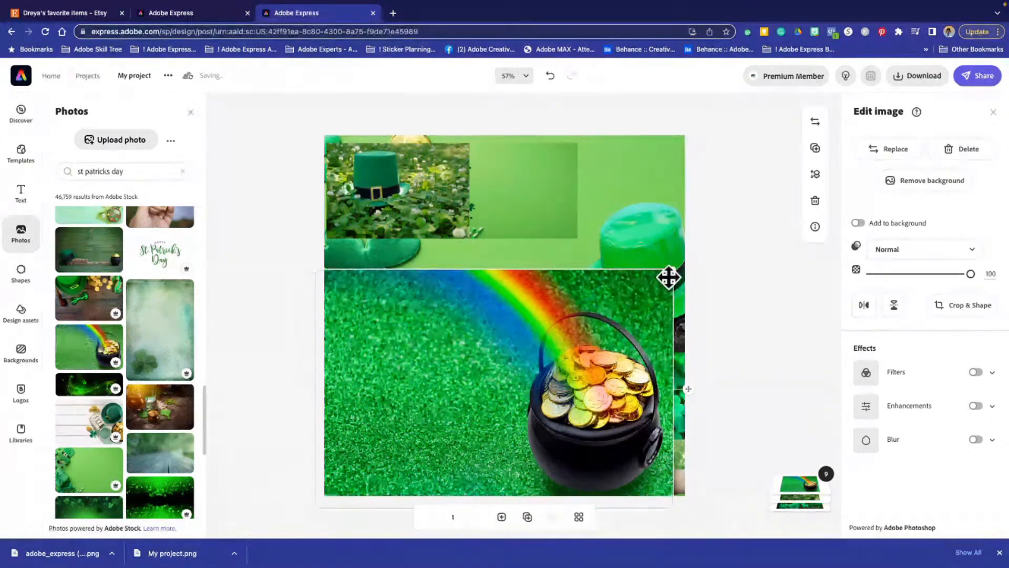
{"action": "left_click_drag", "start_coordinate": [728, 242], "coordinate": [843, 83]}
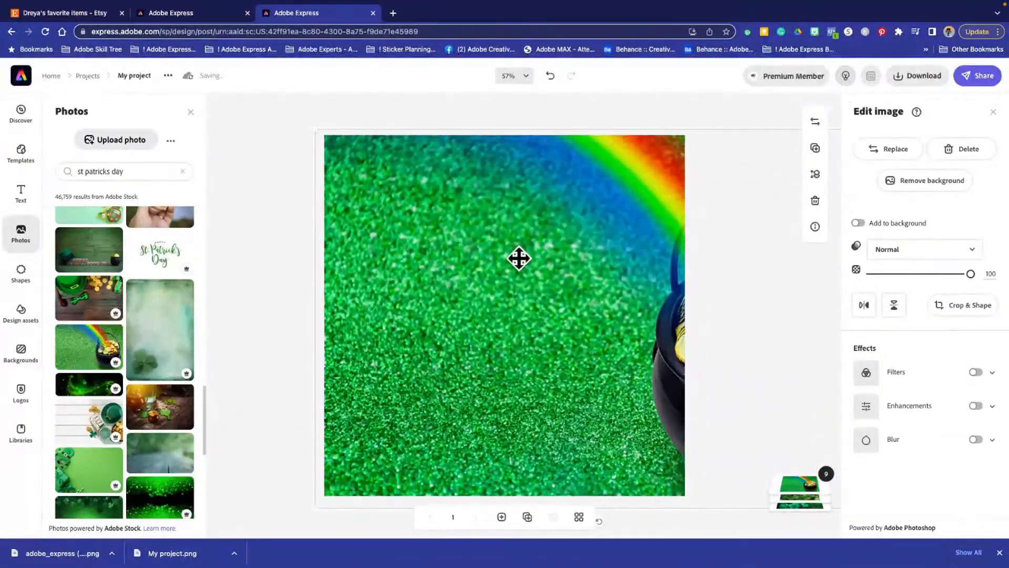
- Reposition the enlarged pot-of-gold photo so the pot and rainbow fill the right part of the canvas, and deselect it
{"action": "left_click_drag", "start_coordinate": [547, 286], "coordinate": [394, 300]}
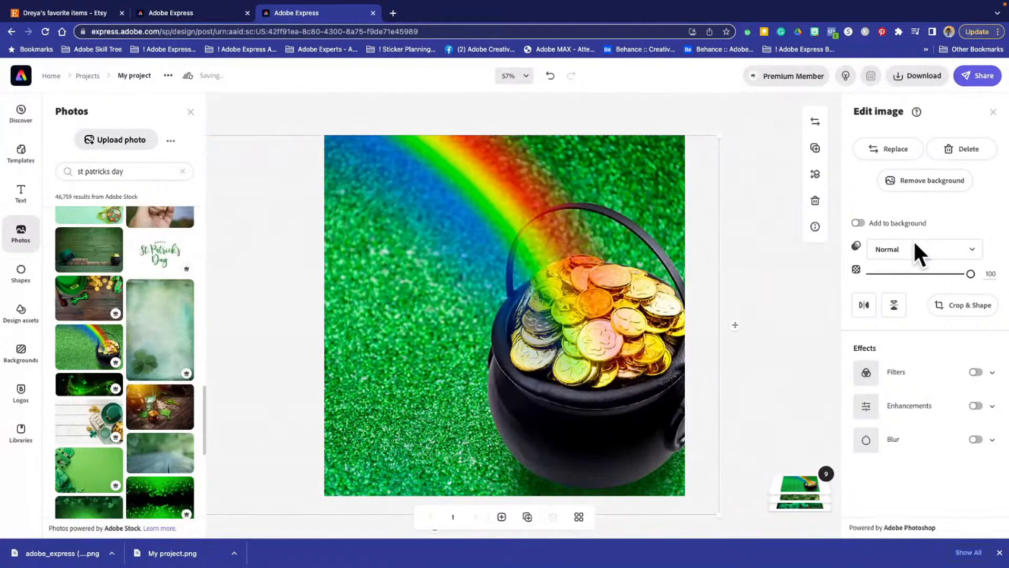
{"action": "left_click_drag", "start_coordinate": [414, 190], "coordinate": [498, 337]}
{"action": "left_click_drag", "start_coordinate": [382, 221], "coordinate": [692, 200]}
{"action": "left_click_drag", "start_coordinate": [550, 331], "coordinate": [536, 213]}
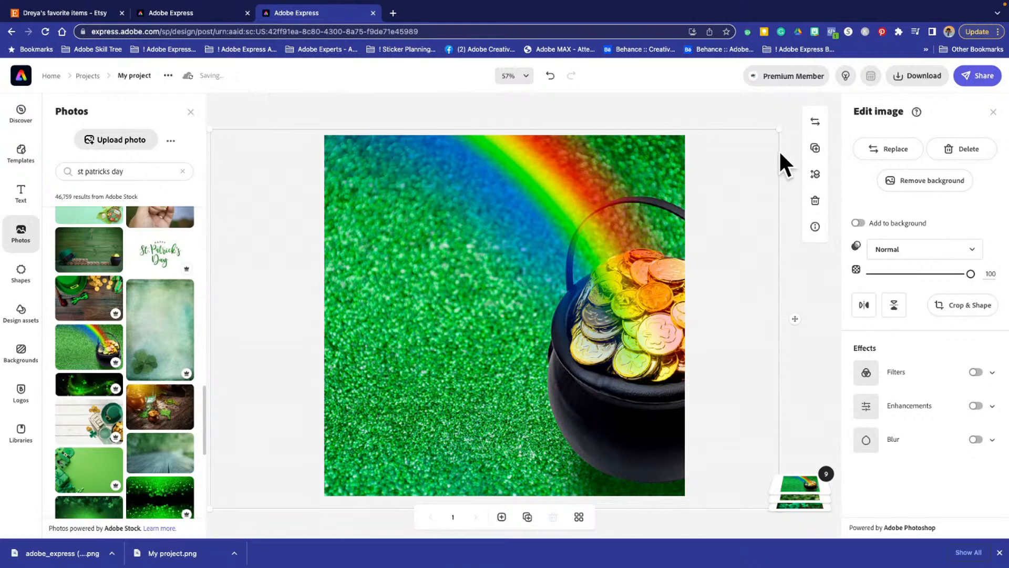
{"action": "left_click_drag", "start_coordinate": [597, 176], "coordinate": [427, 206]}
{"action": "left_click", "coordinate": [732, 190]}
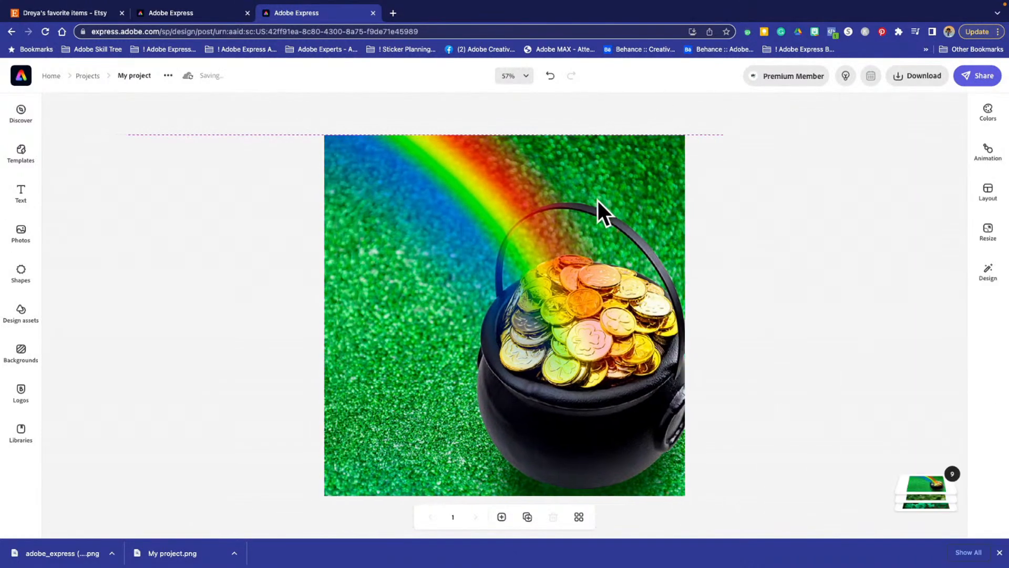
{"action": "left_click_drag", "start_coordinate": [598, 200], "coordinate": [604, 200]}
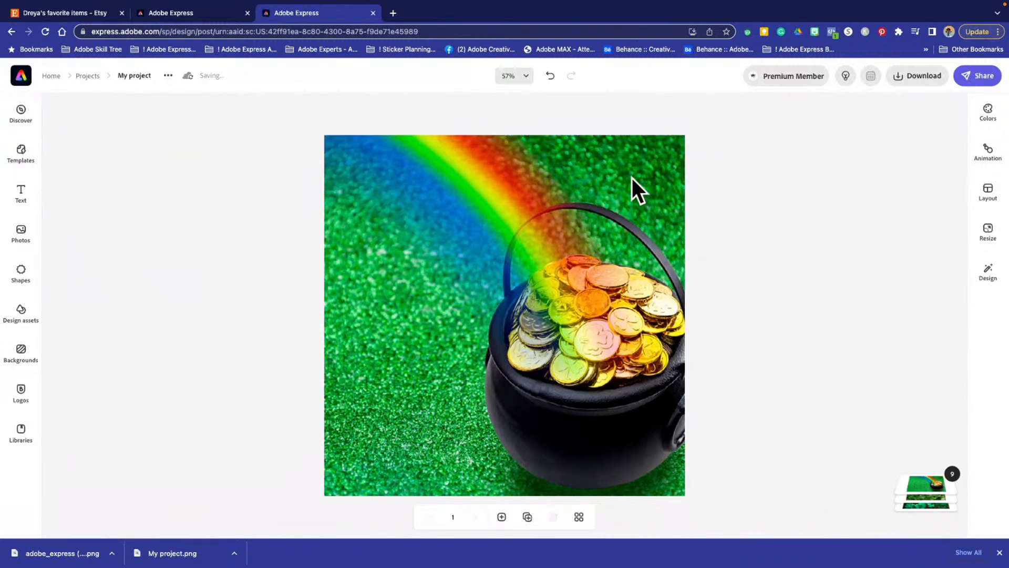
- Select the pot-of-gold photo and try the Multiply blend mode on it
{"action": "left_click", "coordinate": [632, 178]}
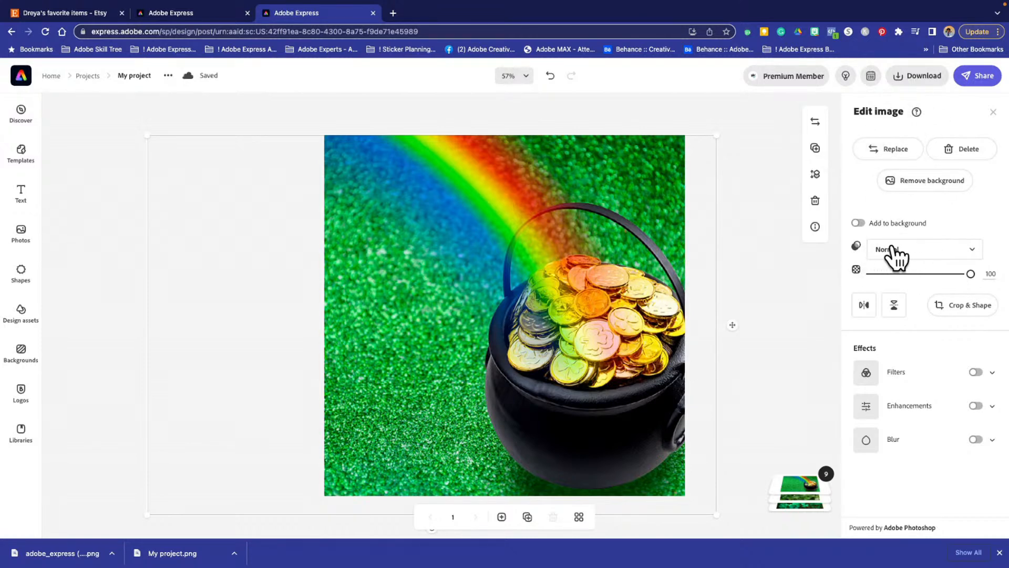
{"action": "left_click", "coordinate": [972, 250]}
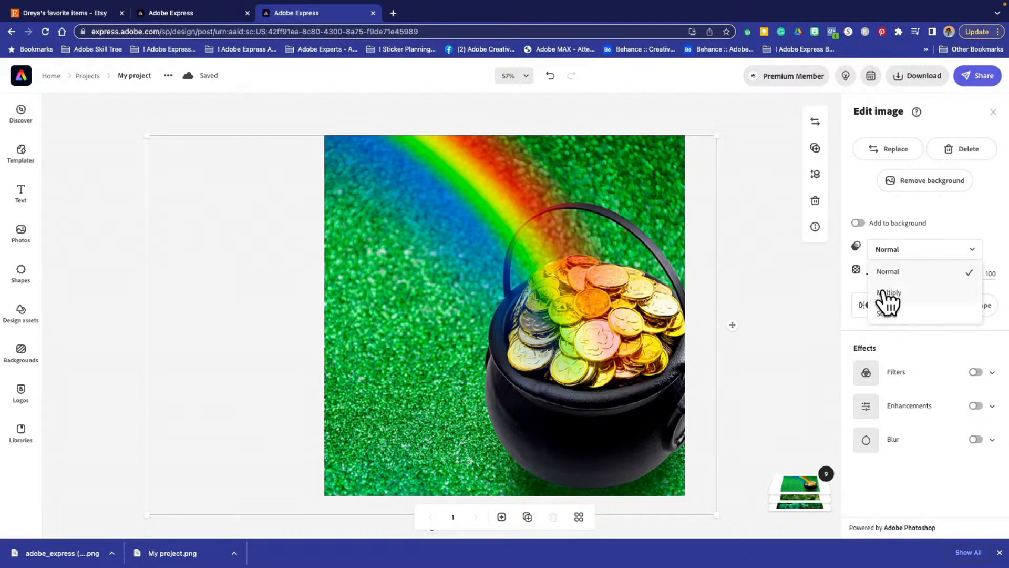
{"action": "left_click", "coordinate": [888, 293]}
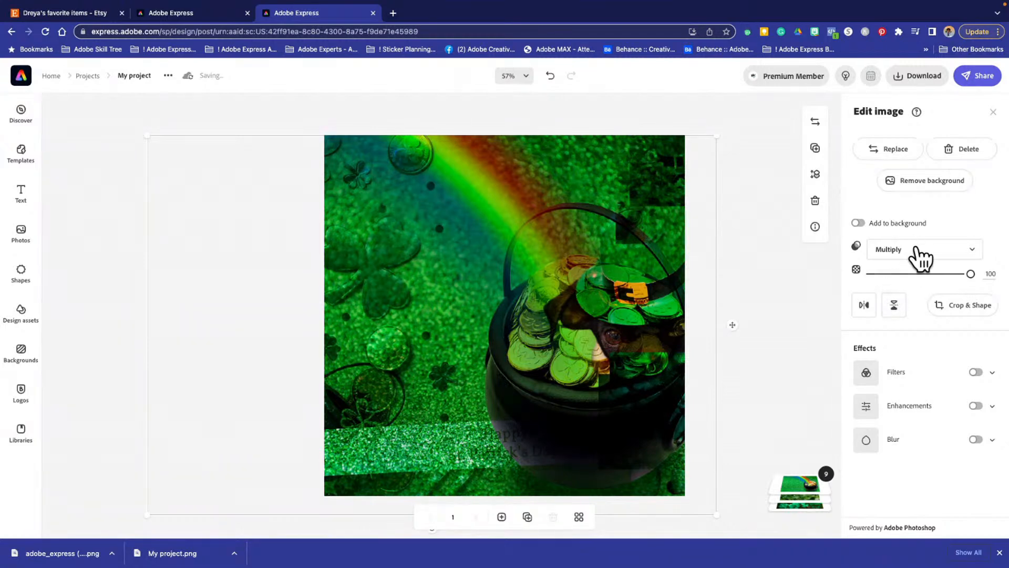
- Set the pot-of-gold photo's blend mode to Screen and lower its opacity to 38
{"action": "left_click", "coordinate": [918, 250]}
{"action": "left_click", "coordinate": [913, 314]}
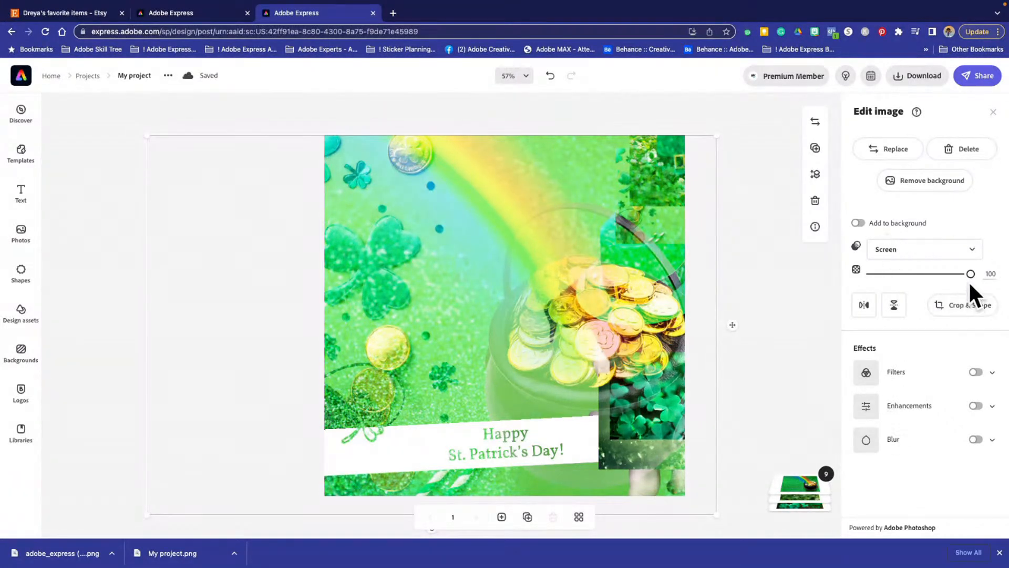
{"action": "left_click_drag", "start_coordinate": [969, 273], "coordinate": [909, 273]}
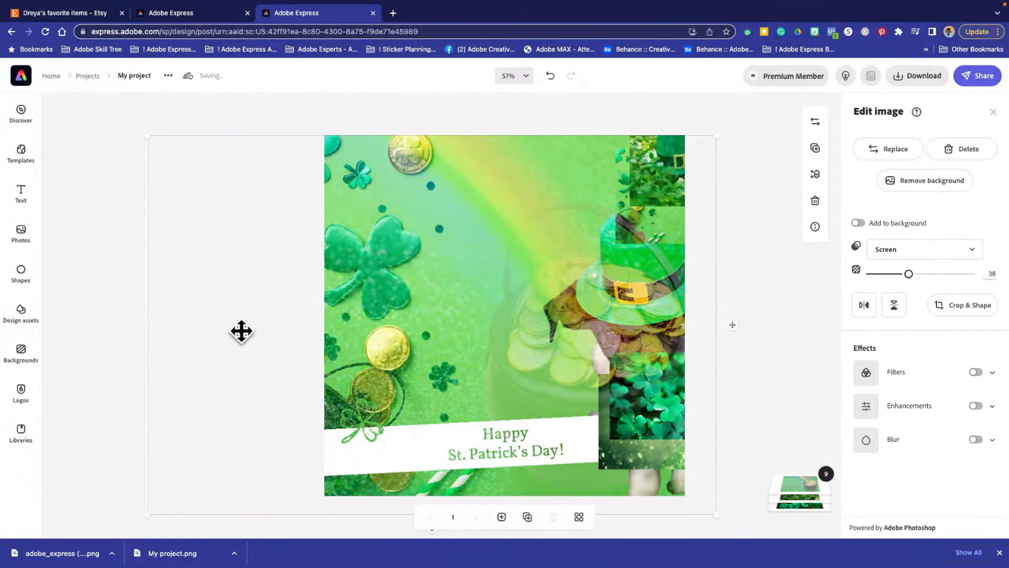
- Shift the overlaid pot-of-gold photo further right over the dog and raise its opacity to 48
{"action": "left_click_drag", "start_coordinate": [526, 356], "coordinate": [573, 359]}
{"action": "mouse_move", "coordinate": [908, 273]}
{"action": "left_mouse_down"}
{"action": "mouse_move", "coordinate": [938, 273]}
{"action": "mouse_move", "coordinate": [898, 273]}
{"action": "mouse_move", "coordinate": [984, 273]}
{"action": "mouse_move", "coordinate": [923, 277]}
{"action": "left_mouse_up"}
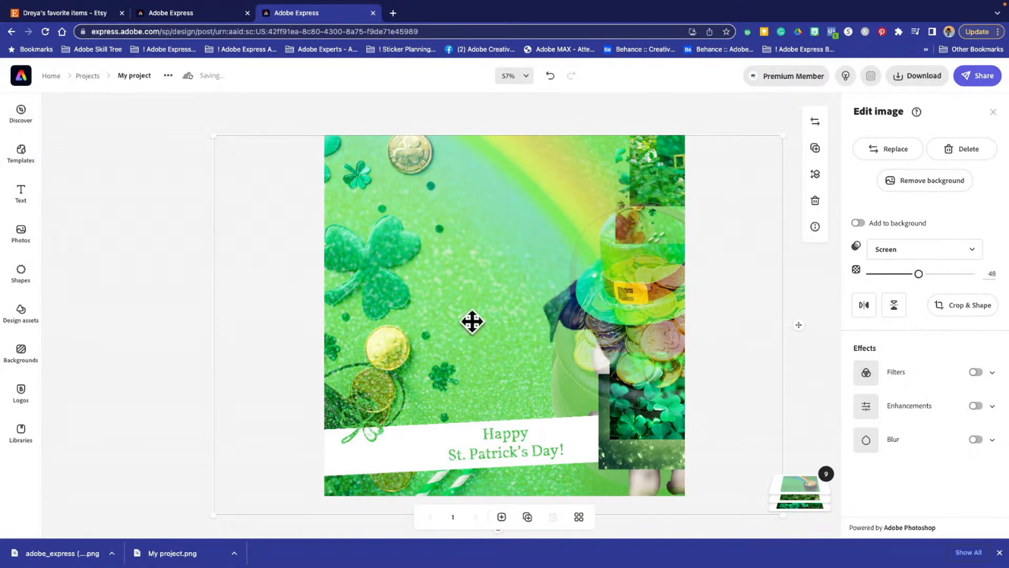
{"action": "left_click", "coordinate": [70, 297]}
{"action": "left_click", "coordinate": [533, 202]}
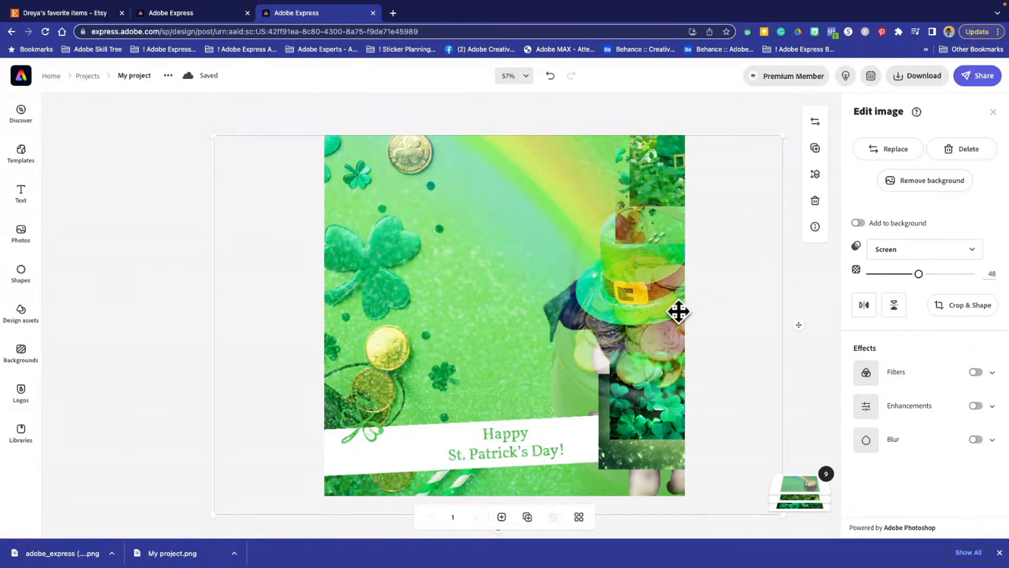
- Crop the pot-of-gold photo on both sides to its rainbow and pot area, and give the crop an oval shape
{"action": "left_click", "coordinate": [954, 313]}
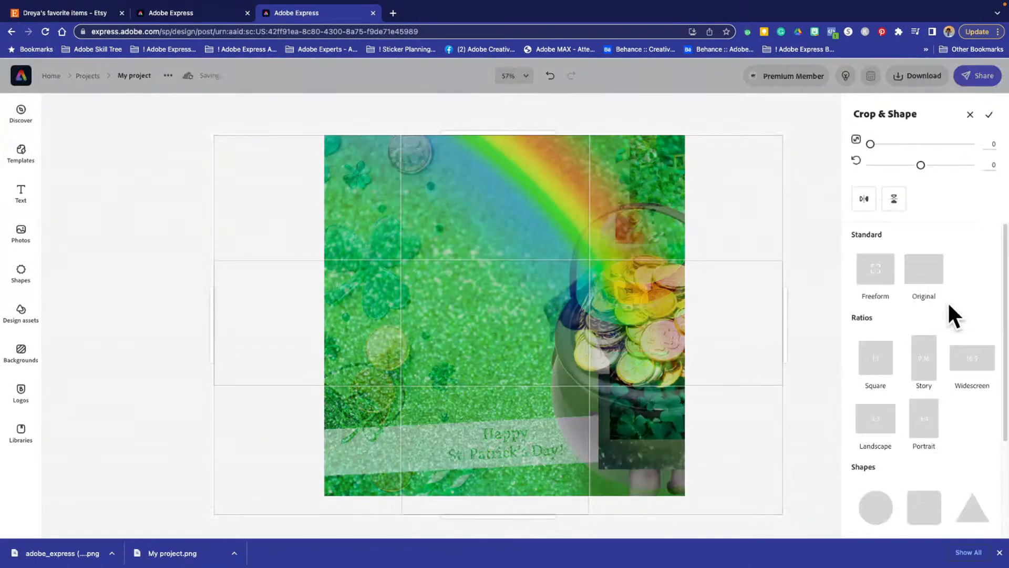
{"action": "left_click_drag", "start_coordinate": [212, 320], "coordinate": [456, 297]}
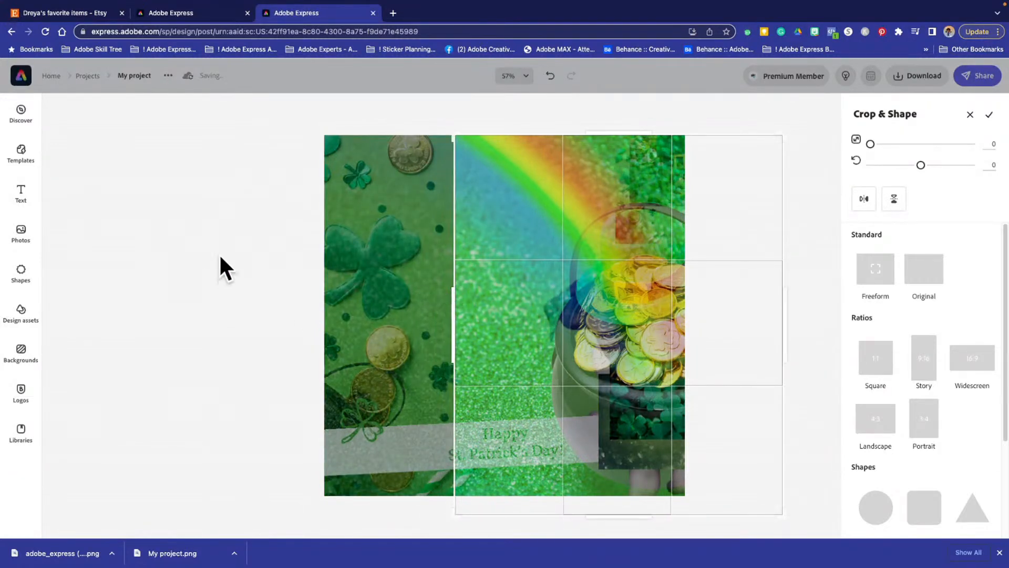
{"action": "left_click_drag", "start_coordinate": [793, 332], "coordinate": [689, 327]}
{"action": "left_click_drag", "start_coordinate": [687, 328], "coordinate": [686, 329]}
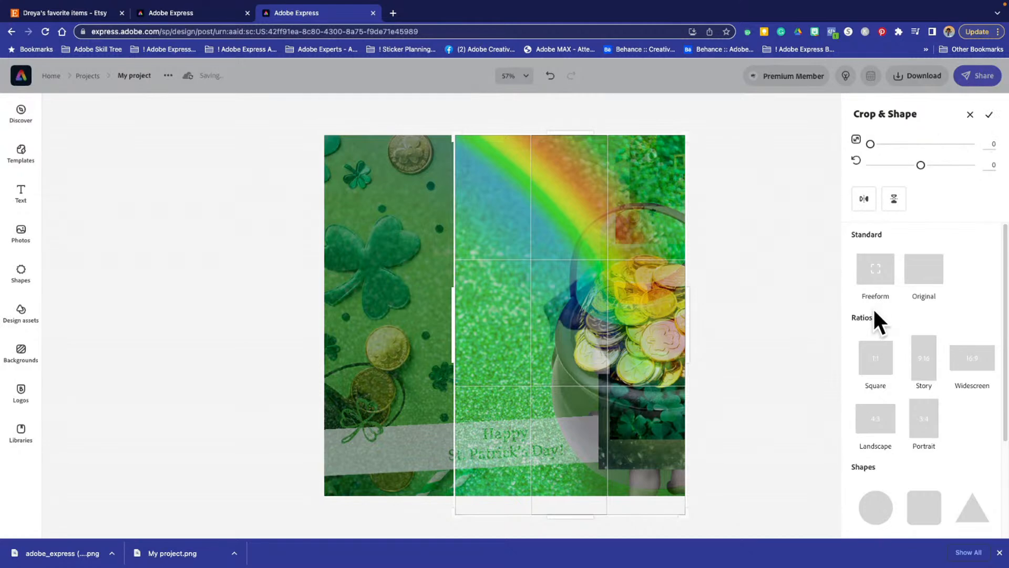
{"action": "scroll", "coordinate": [925, 447], "scroll_direction": "down", "scroll_amount": 1}
{"action": "scroll", "coordinate": [934, 460], "scroll_direction": "down", "scroll_amount": 2}
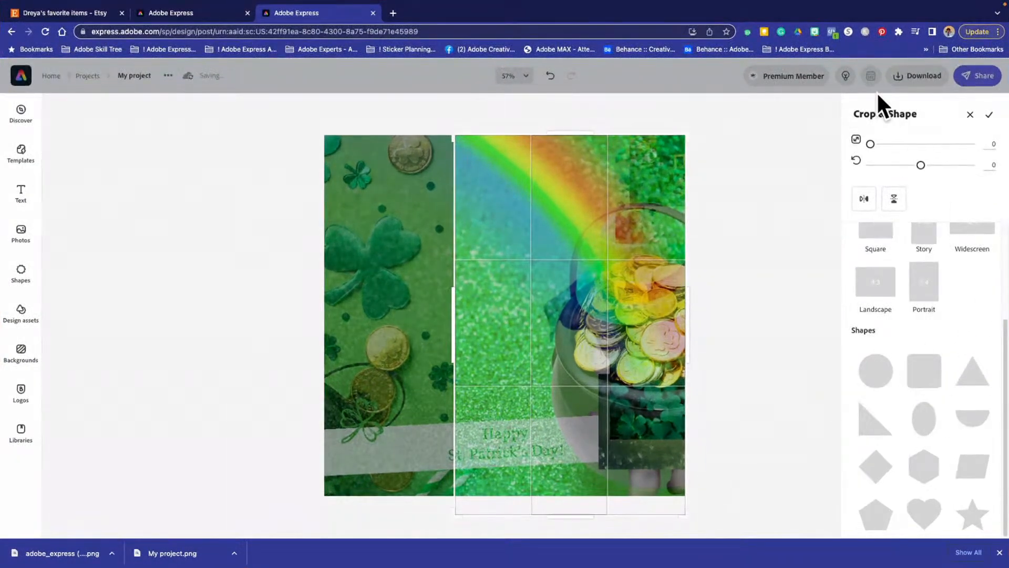
{"action": "left_click", "coordinate": [922, 424]}
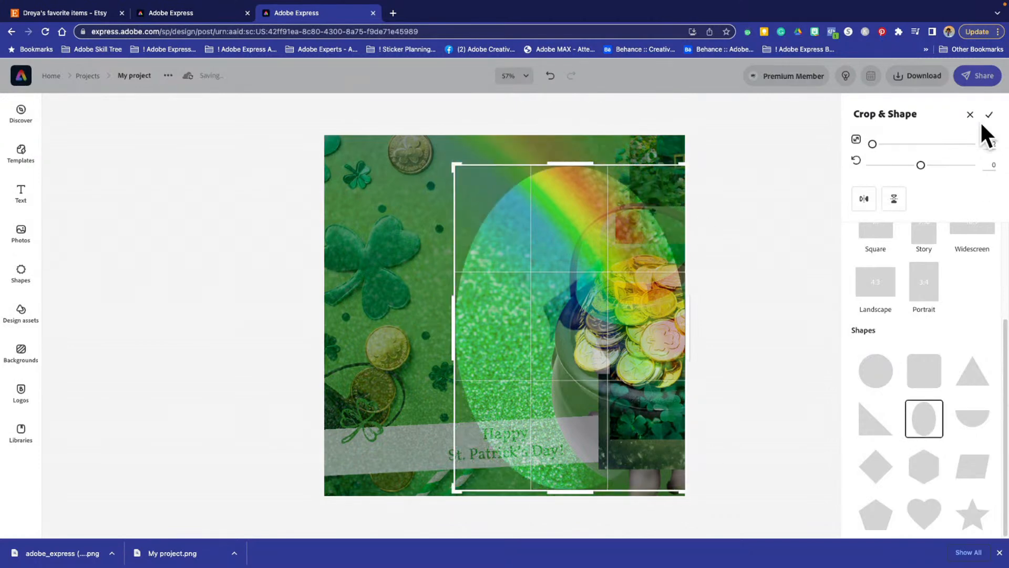
{"action": "left_click", "coordinate": [988, 117]}
- Move the oval pot-of-gold photo to the canvas's middle, raise its opacity to 100 and set its blend mode to Normal
{"action": "left_click_drag", "start_coordinate": [582, 382], "coordinate": [460, 310]}
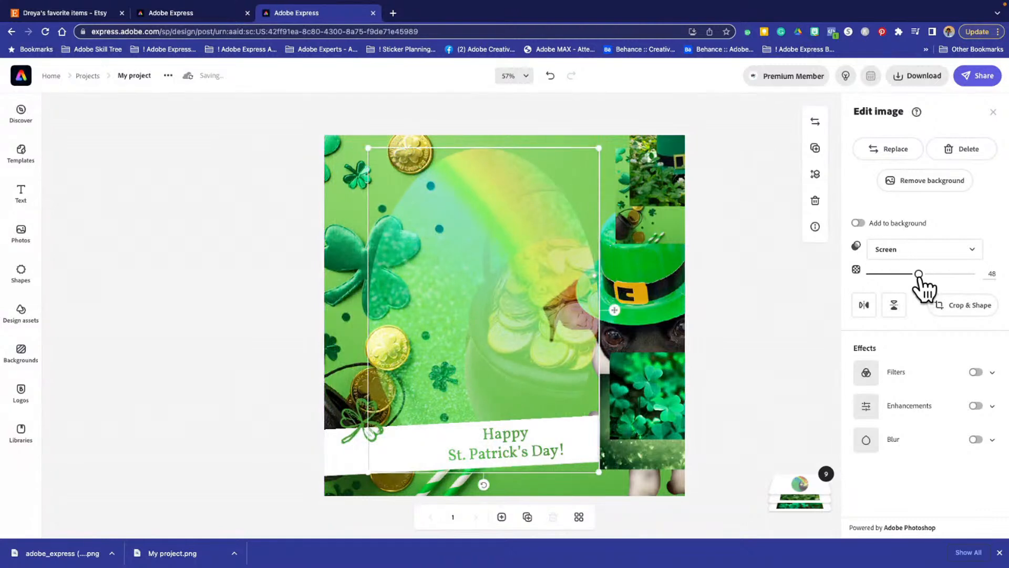
{"action": "left_click_drag", "start_coordinate": [919, 273], "coordinate": [972, 274]}
{"action": "left_click", "coordinate": [902, 257]}
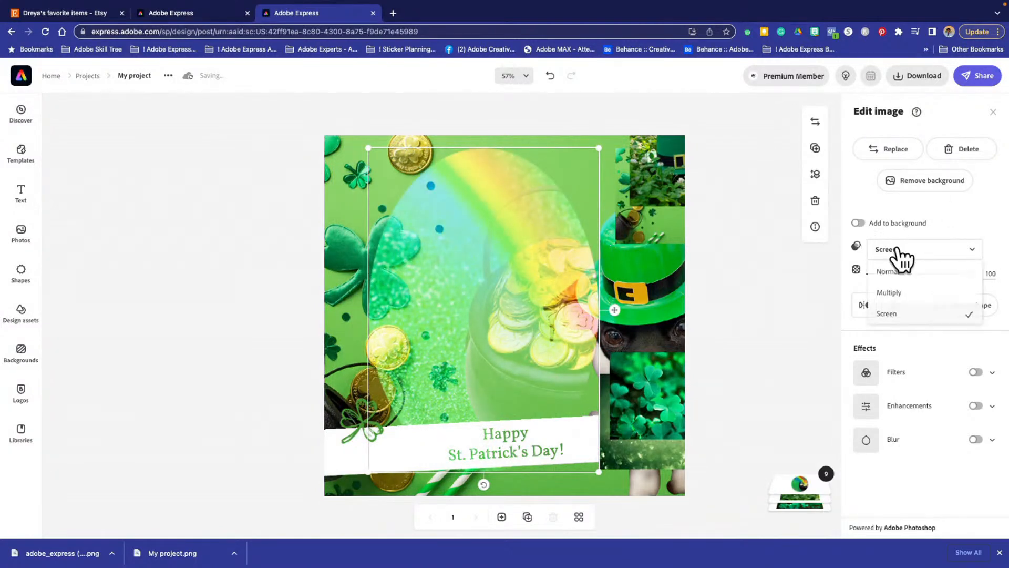
{"action": "left_click", "coordinate": [893, 272]}
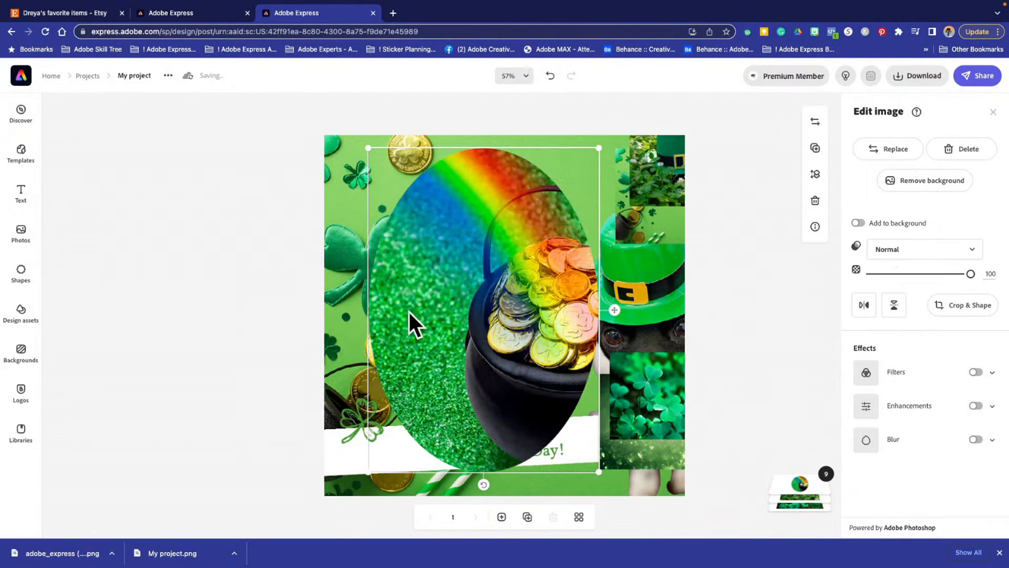
- Shrink the oval pot-of-gold photo into the canvas's lower-right corner and delete it
{"action": "left_click_drag", "start_coordinate": [410, 315], "coordinate": [525, 302]}
{"action": "left_click_drag", "start_coordinate": [642, 464], "coordinate": [523, 292]}
{"action": "left_click_drag", "start_coordinate": [466, 242], "coordinate": [639, 437]}
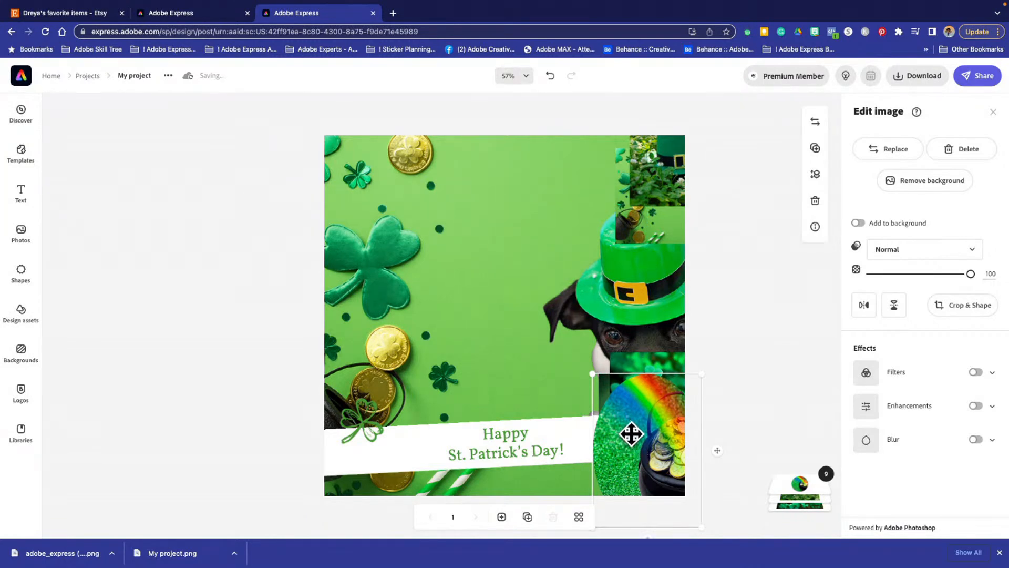
{"action": "key", "text": "Delete"}
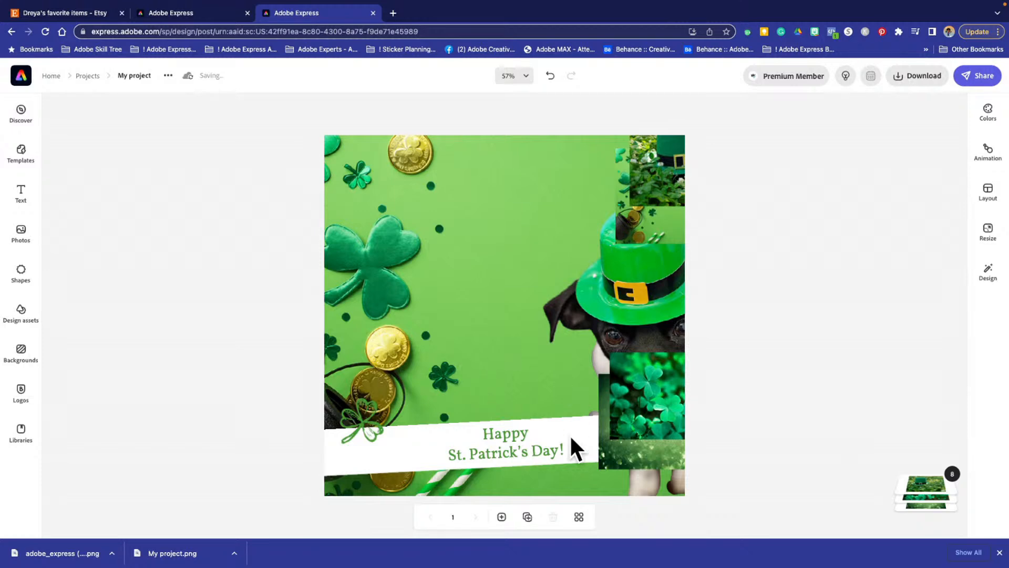
- Move the "Happy St. Patrick's Day!" banner down to the canvas's bottom edge and place the shamrock shape on its left end
{"action": "left_click_drag", "start_coordinate": [462, 437], "coordinate": [291, 444]}
{"action": "left_click_drag", "start_coordinate": [427, 415], "coordinate": [581, 436]}
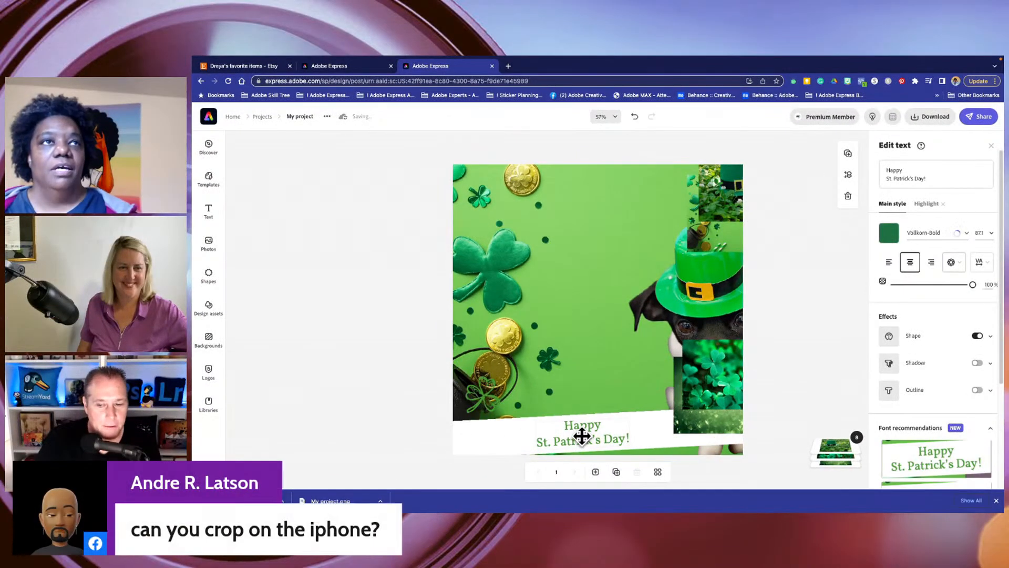
{"action": "left_click", "coordinate": [484, 394]}
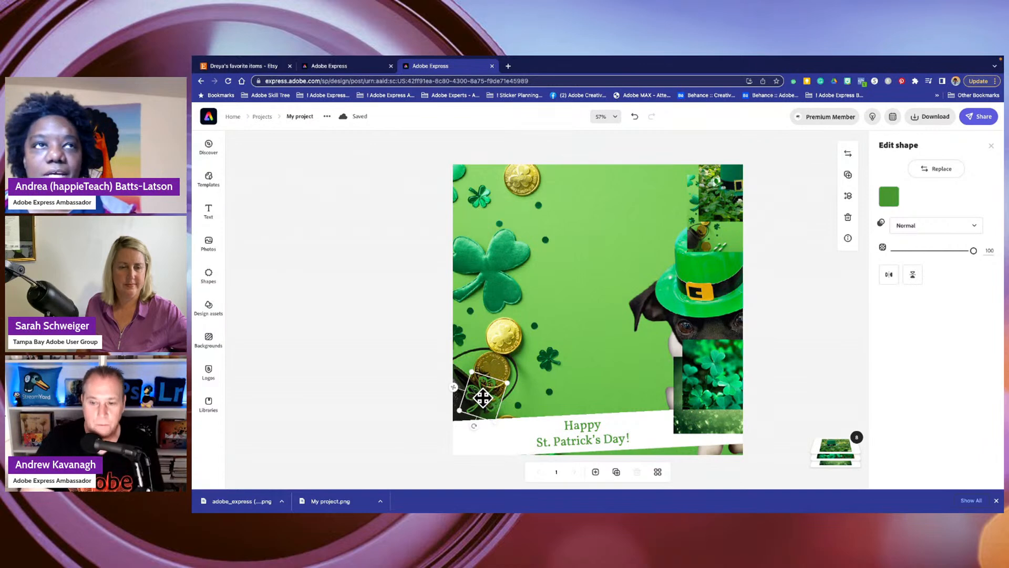
{"action": "left_click_drag", "start_coordinate": [483, 398], "coordinate": [473, 435]}
{"action": "left_click", "coordinate": [362, 287]}
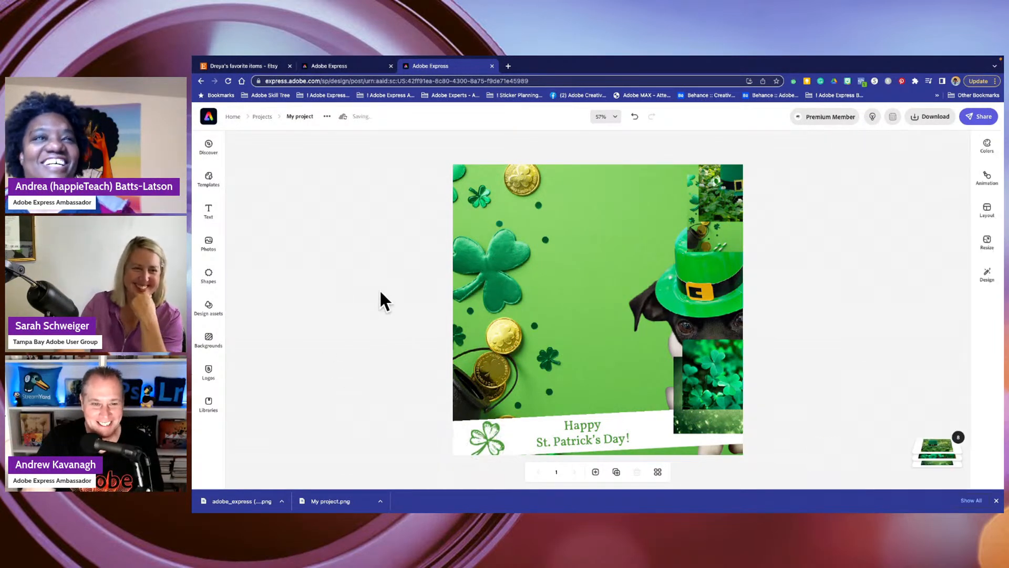
- Reposition the dog cut-out along the right side of the canvas
{"action": "left_click", "coordinate": [471, 384]}
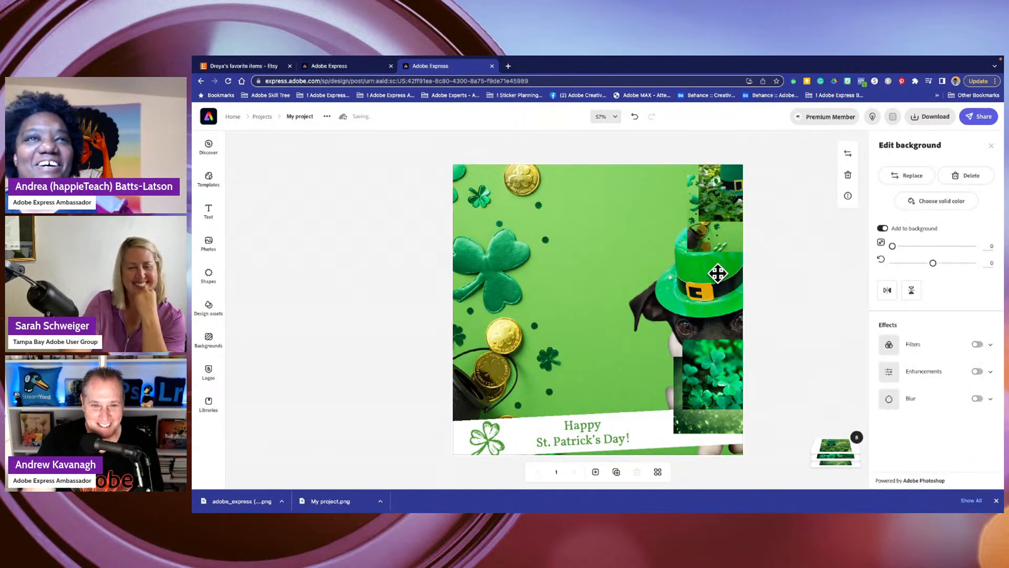
{"action": "left_click_drag", "start_coordinate": [716, 273], "coordinate": [579, 318]}
{"action": "left_click_drag", "start_coordinate": [480, 327], "coordinate": [503, 325]}
{"action": "left_click_drag", "start_coordinate": [549, 302], "coordinate": [646, 286]}
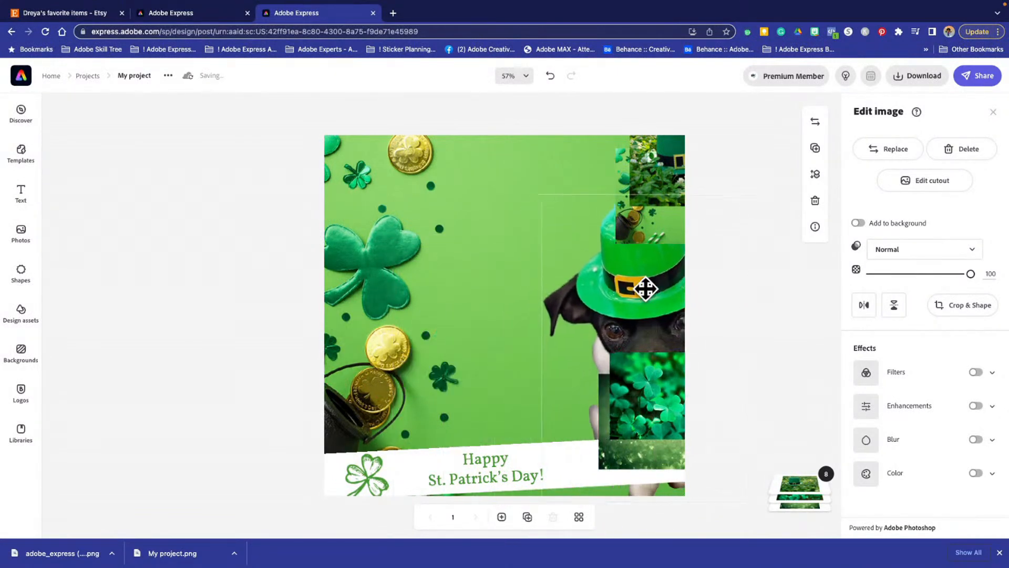
- Enlarge the close-up clover photo until it covers the whole canvas, and flip it horizontally
{"action": "left_click", "coordinate": [640, 403]}
{"action": "left_click_drag", "start_coordinate": [650, 407], "coordinate": [488, 194]}
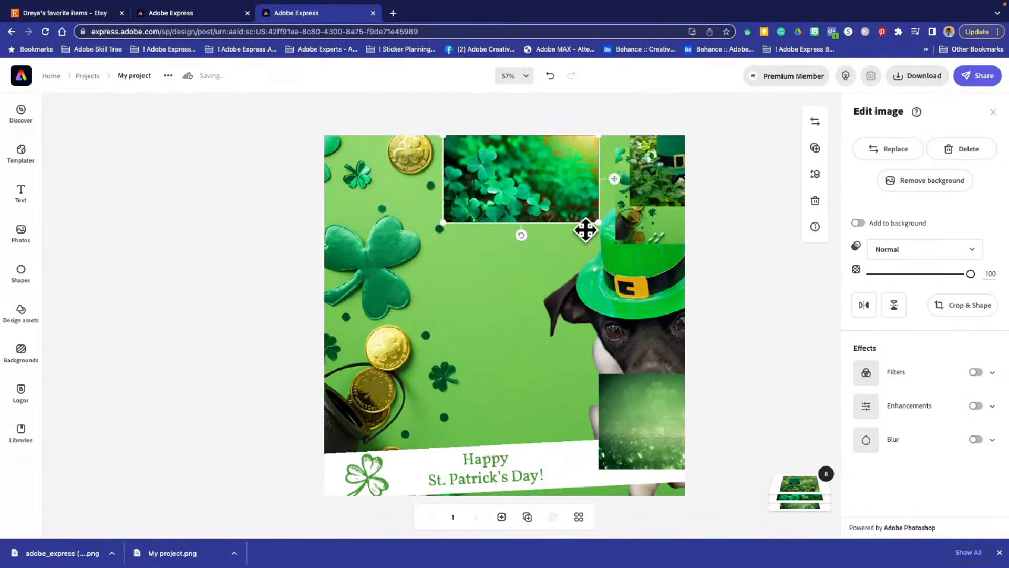
{"action": "left_click_drag", "start_coordinate": [601, 224], "coordinate": [819, 565]}
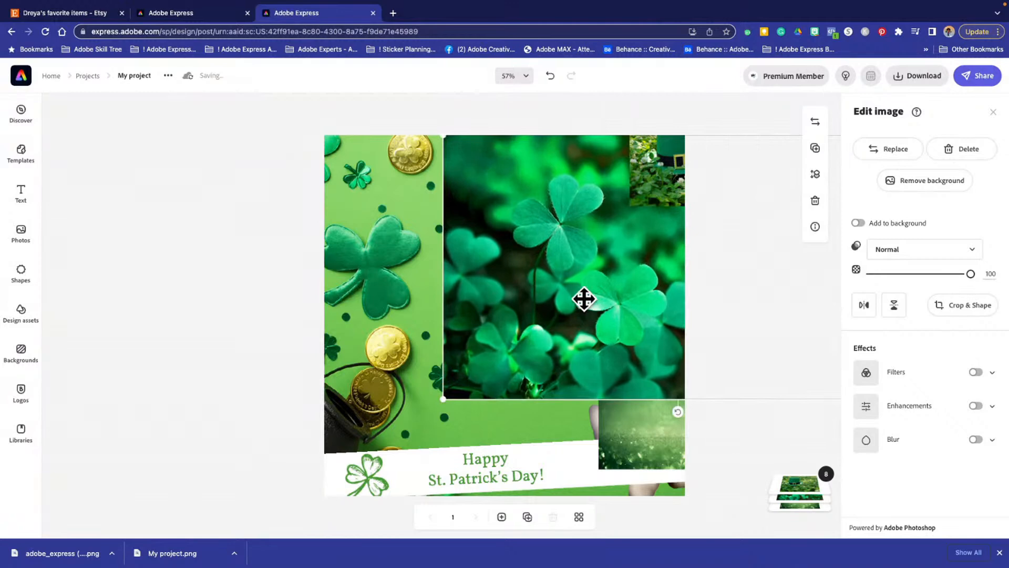
{"action": "left_click_drag", "start_coordinate": [584, 299], "coordinate": [583, 394]}
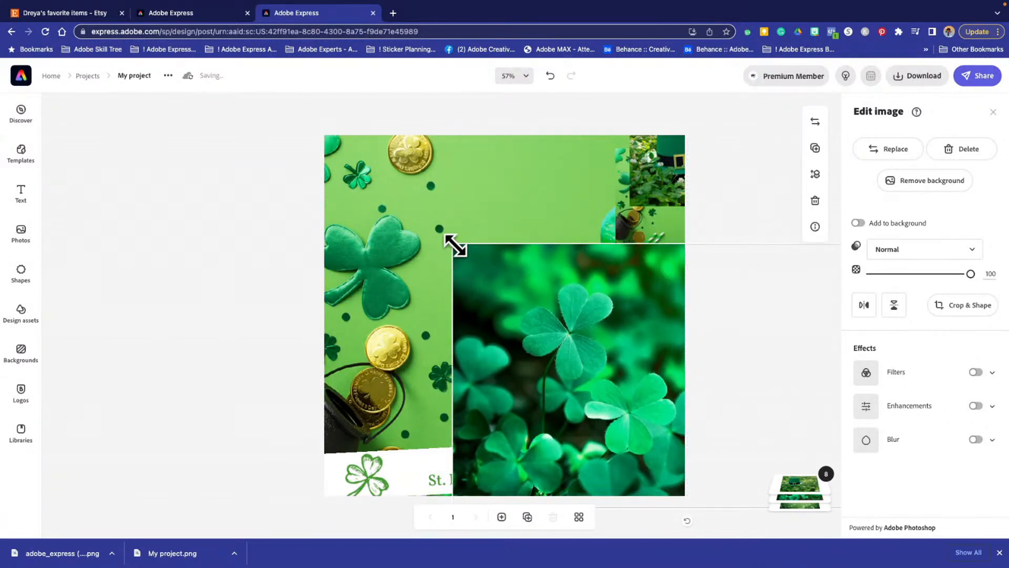
{"action": "left_click_drag", "start_coordinate": [454, 245], "coordinate": [210, 108]}
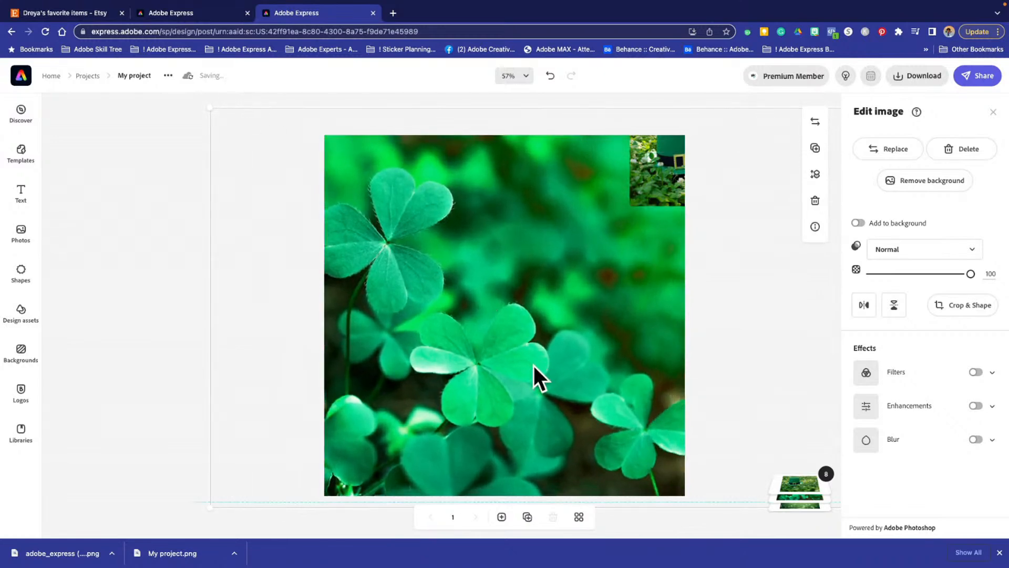
{"action": "left_click_drag", "start_coordinate": [534, 365], "coordinate": [562, 365]}
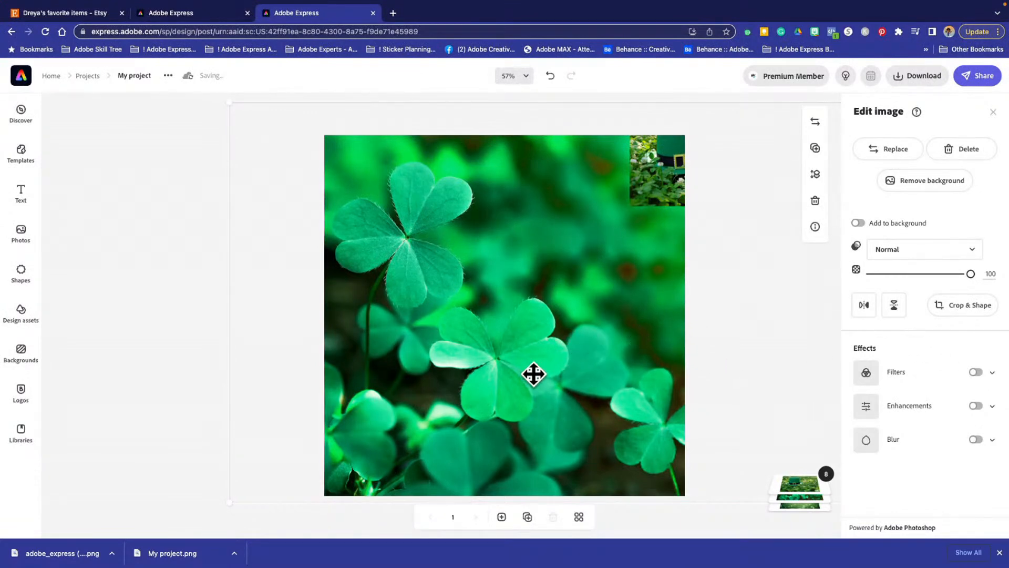
{"action": "left_click", "coordinate": [863, 306]}
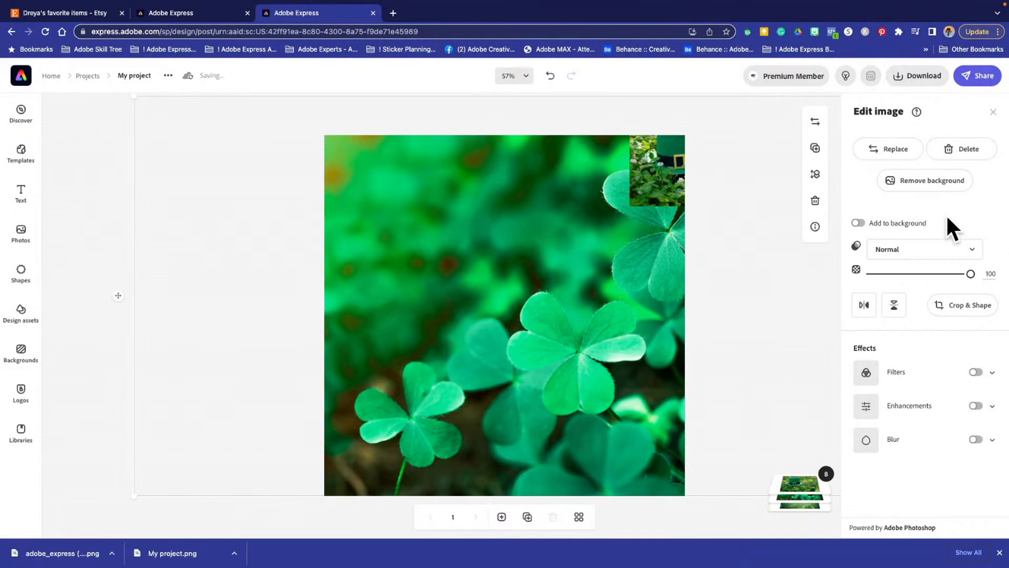
- Try the Multiply and Screen blend modes on the full-canvas clover photo, and return it to Normal
{"action": "left_click", "coordinate": [974, 251]}
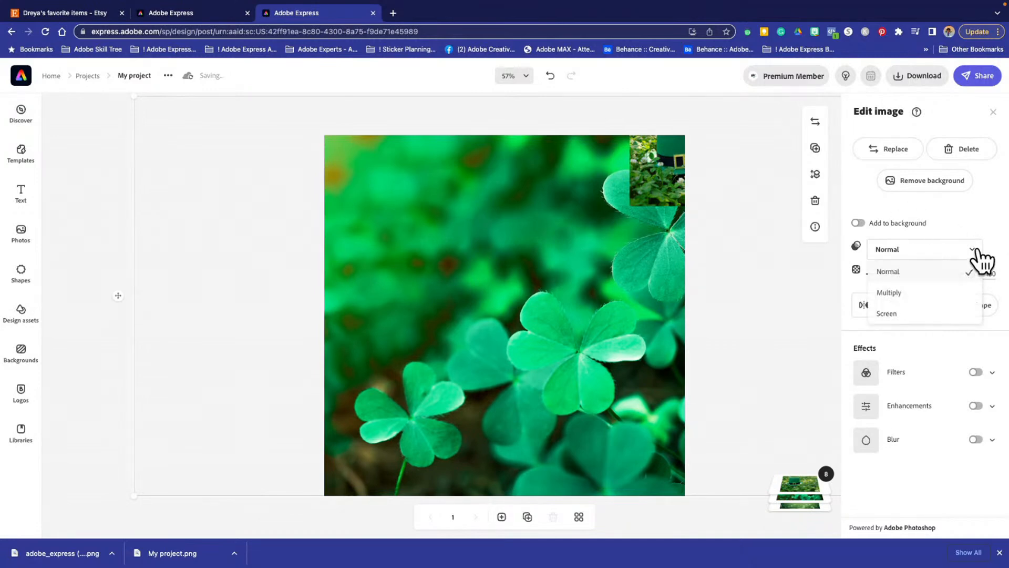
{"action": "left_click", "coordinate": [922, 293]}
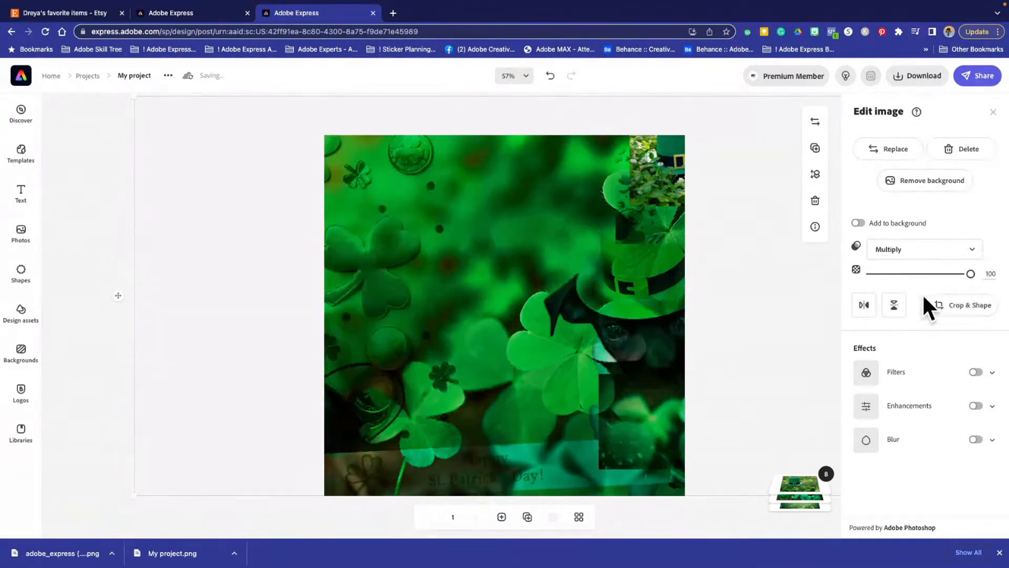
{"action": "left_click", "coordinate": [972, 251]}
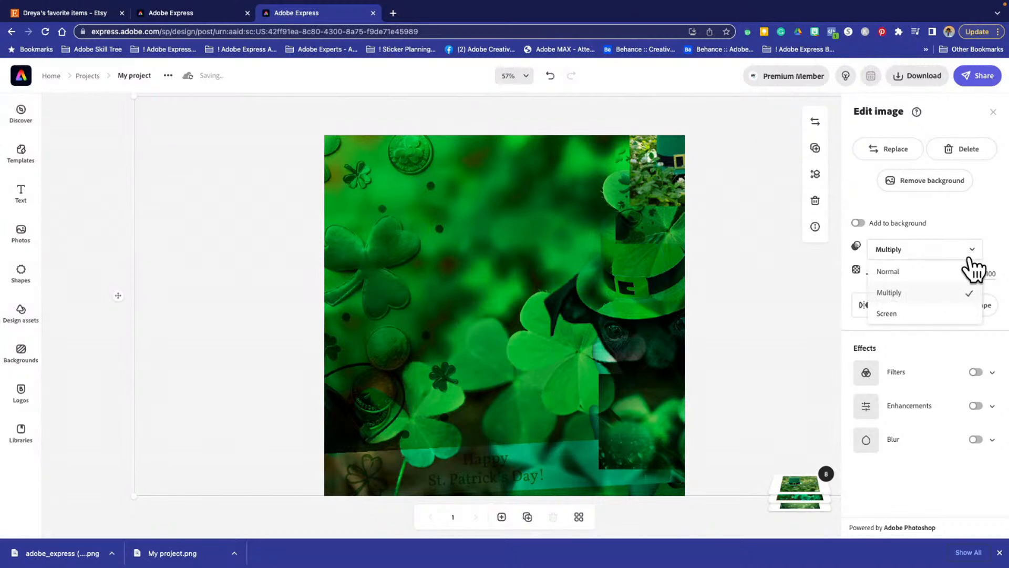
{"action": "left_click", "coordinate": [897, 313]}
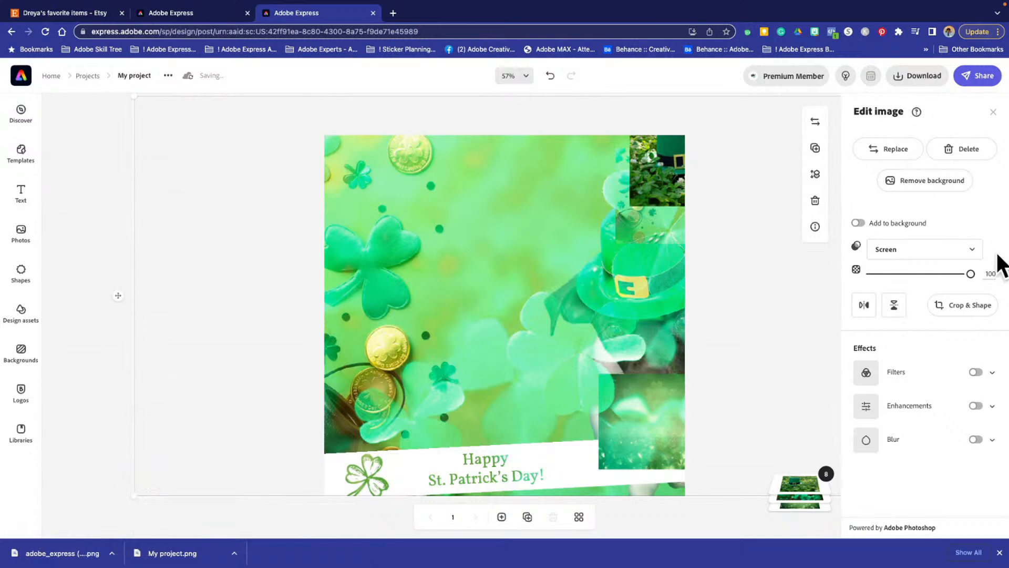
{"action": "left_click", "coordinate": [907, 253]}
{"action": "left_click", "coordinate": [912, 272]}
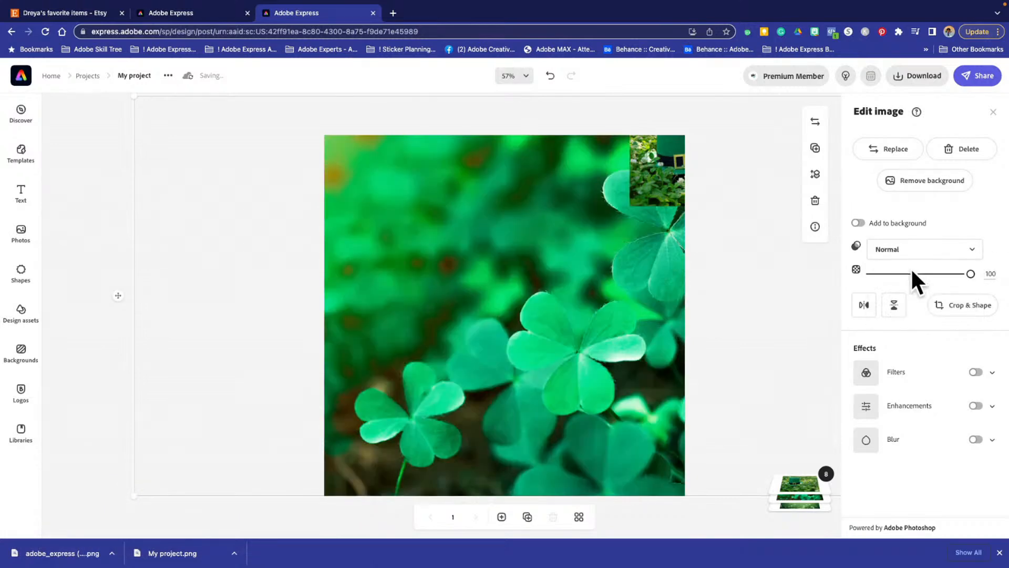
- Lower the full-canvas clover photo's opacity to 11
{"action": "left_click_drag", "start_coordinate": [963, 273], "coordinate": [879, 274]}
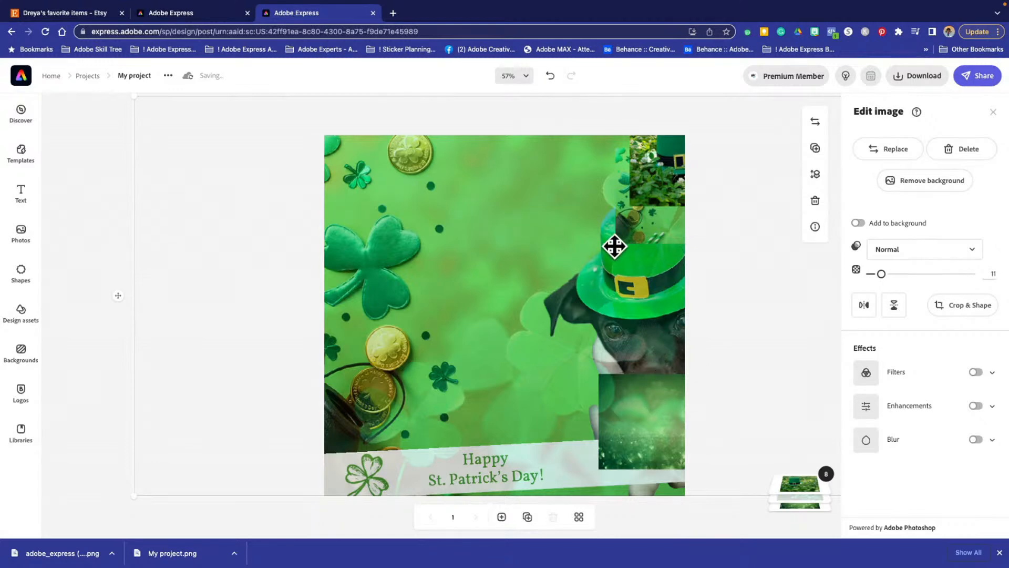
{"action": "left_click", "coordinate": [87, 279]}
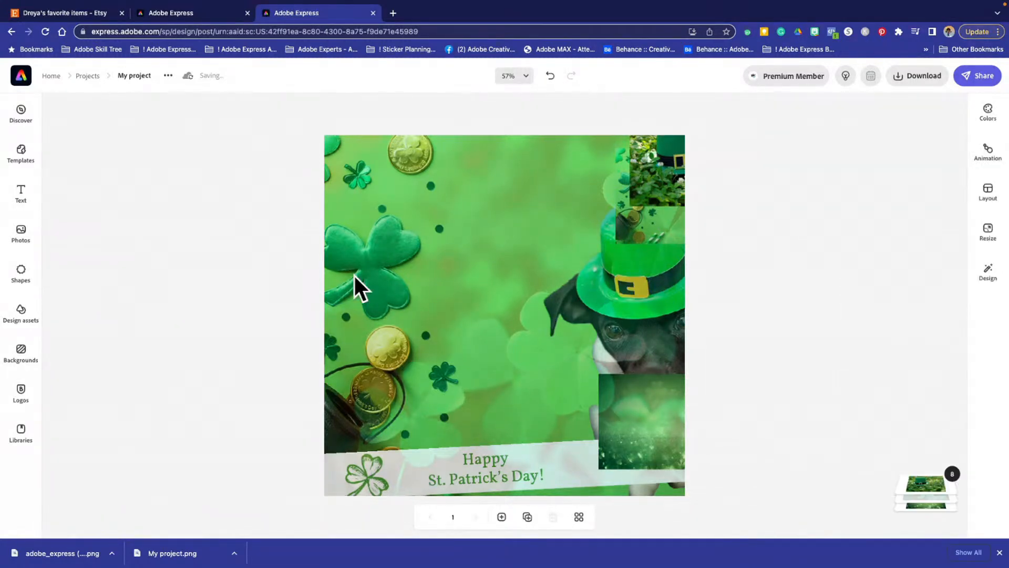
{"action": "left_click", "coordinate": [644, 287]}
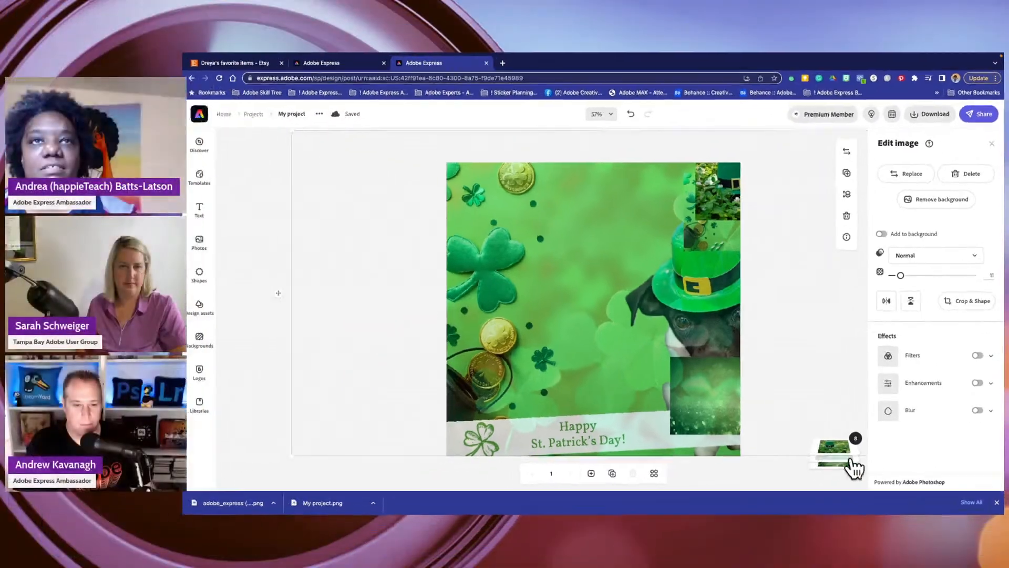
- Expand the layer stack and move the dog cut-out to the front of all other layers
{"action": "mouse_move", "coordinate": [841, 451]}
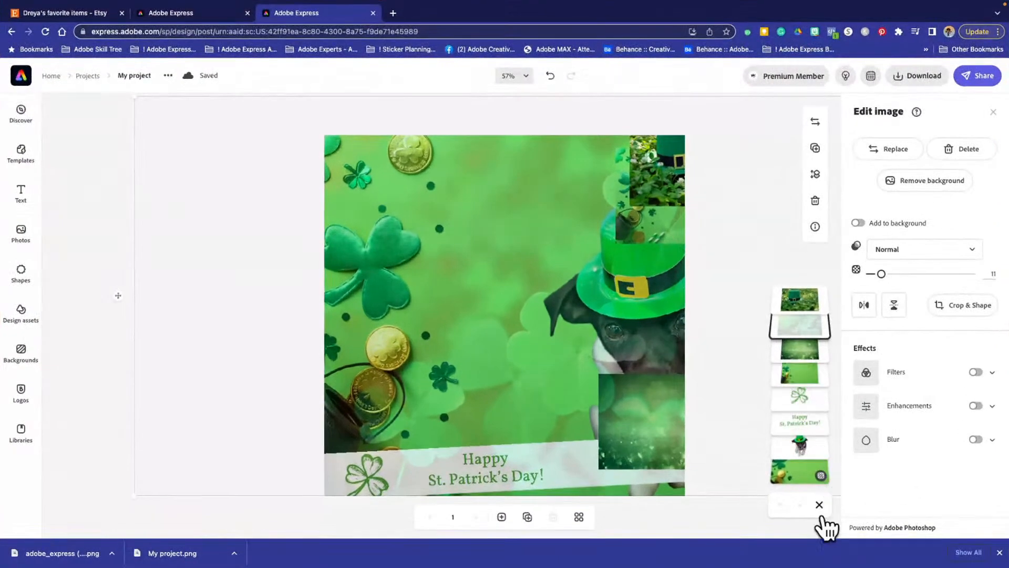
{"action": "left_click", "coordinate": [820, 513]}
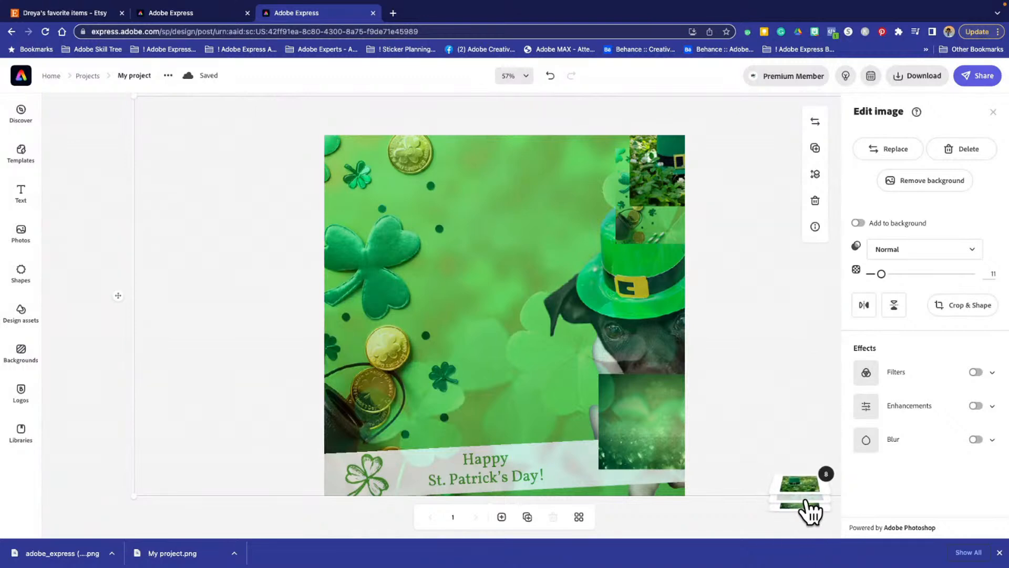
{"action": "mouse_move", "coordinate": [806, 513]}
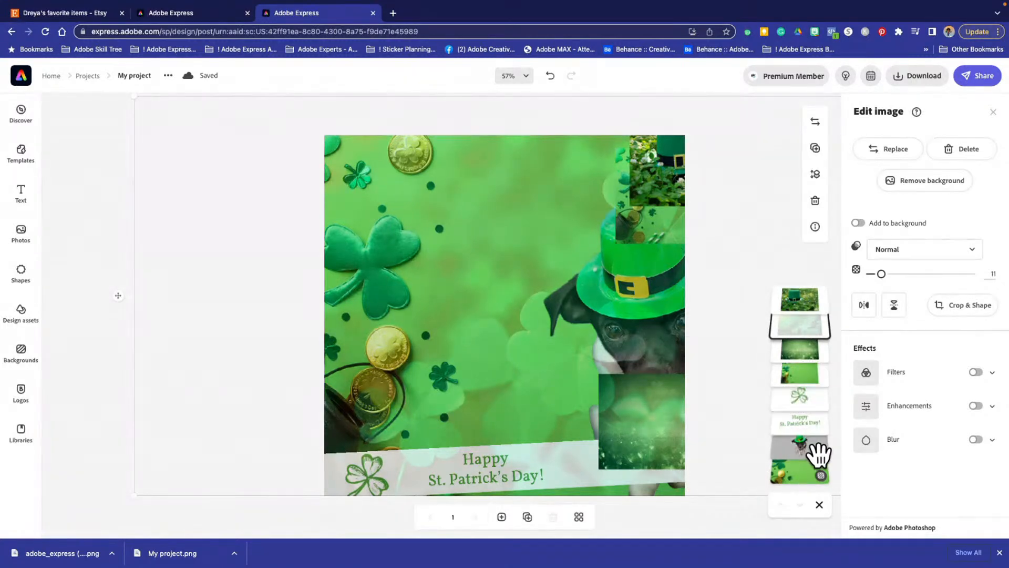
{"action": "left_click_drag", "start_coordinate": [819, 453], "coordinate": [790, 292]}
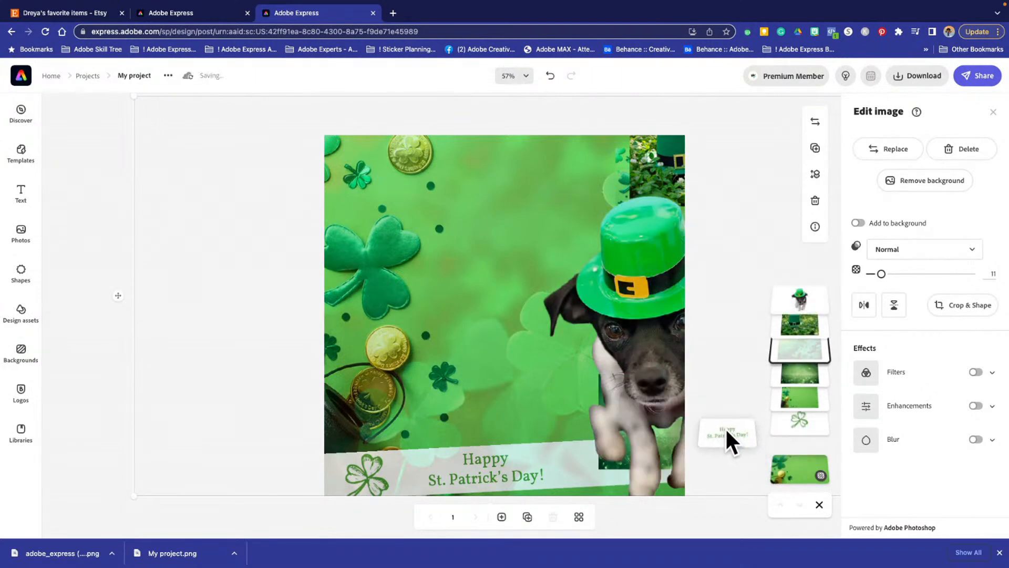
- Reorder the stack so the clover shape and greeting text are in front and the faded clover photo sits directly above the background
{"action": "left_click_drag", "start_coordinate": [727, 430], "coordinate": [777, 279]}
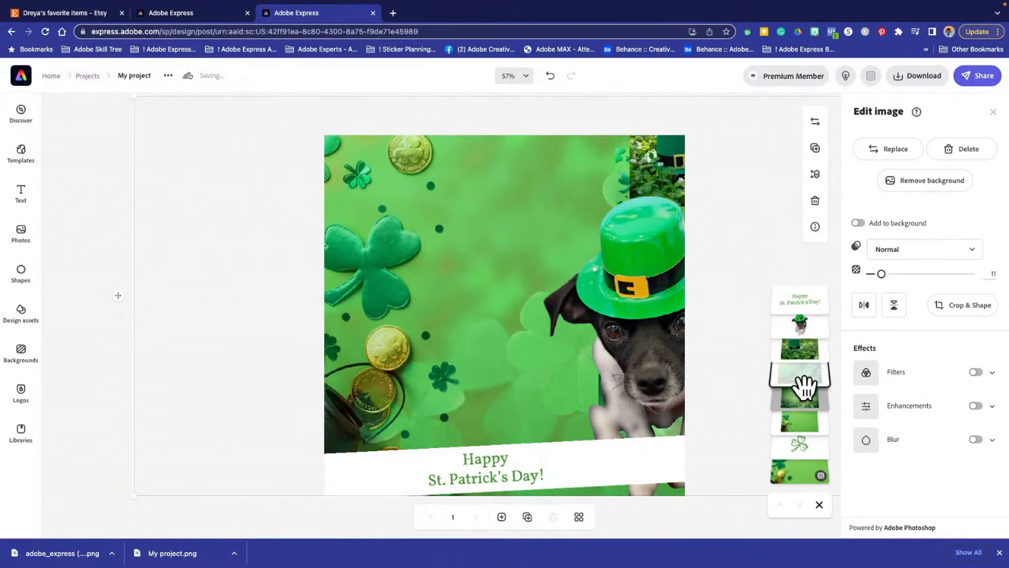
{"action": "left_click_drag", "start_coordinate": [797, 379], "coordinate": [787, 463]}
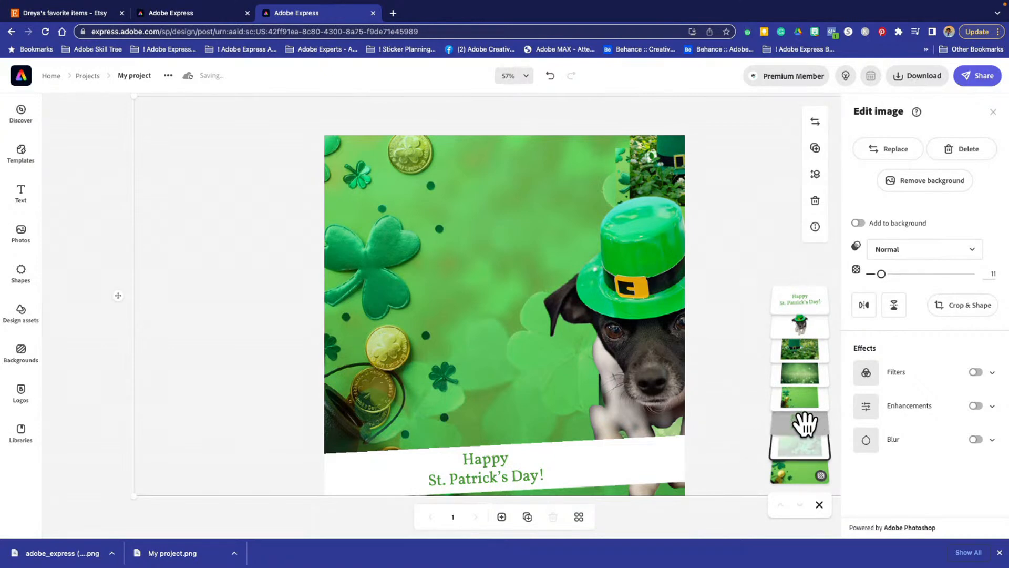
{"action": "left_click", "coordinate": [804, 422]}
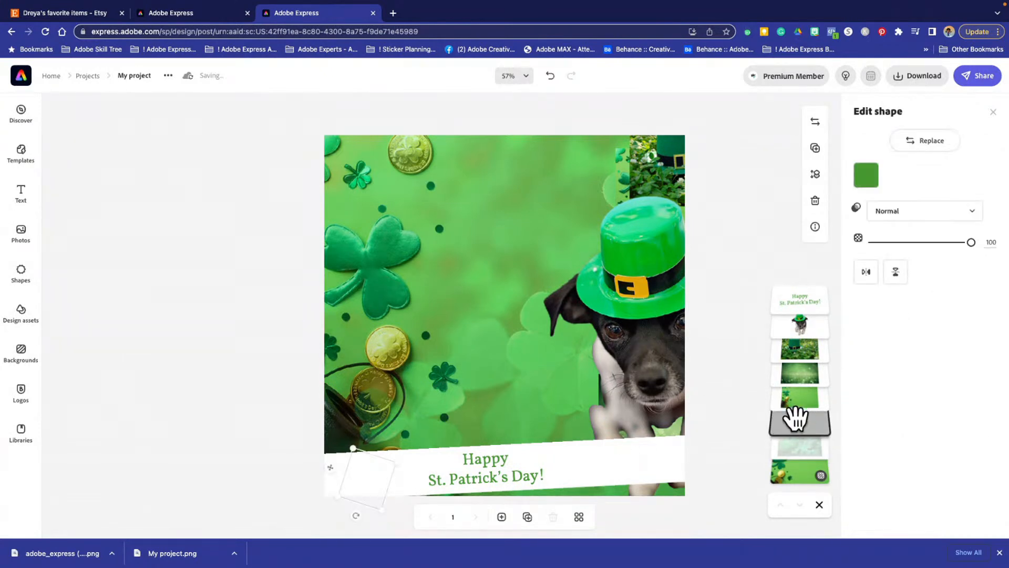
{"action": "left_click_drag", "start_coordinate": [800, 417], "coordinate": [773, 517]}
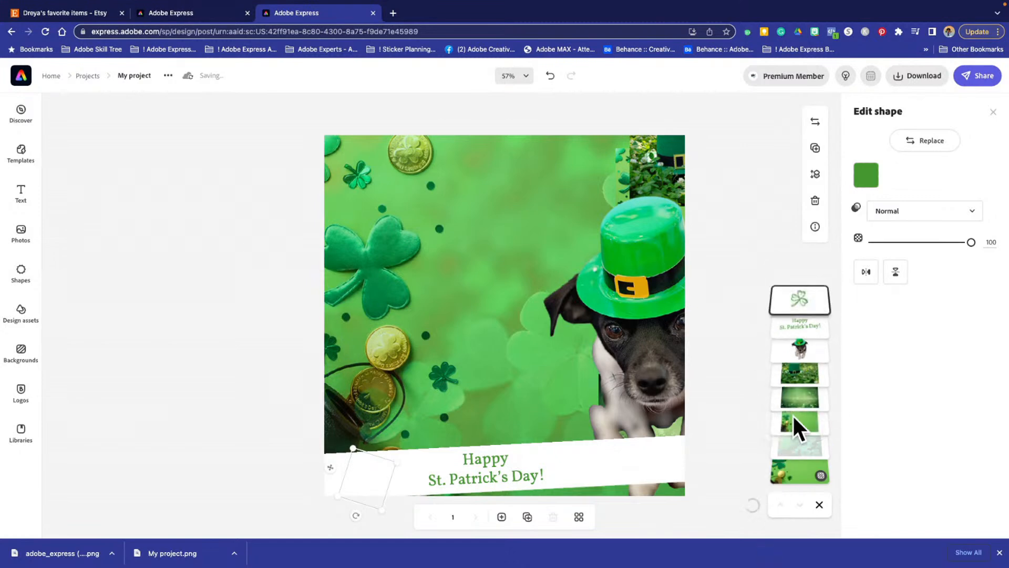
- Reposition the dog cut-out so it stands behind the banner in the lower-right part of the canvas
{"action": "left_click", "coordinate": [646, 253]}
{"action": "left_click_drag", "start_coordinate": [594, 294], "coordinate": [634, 375]}
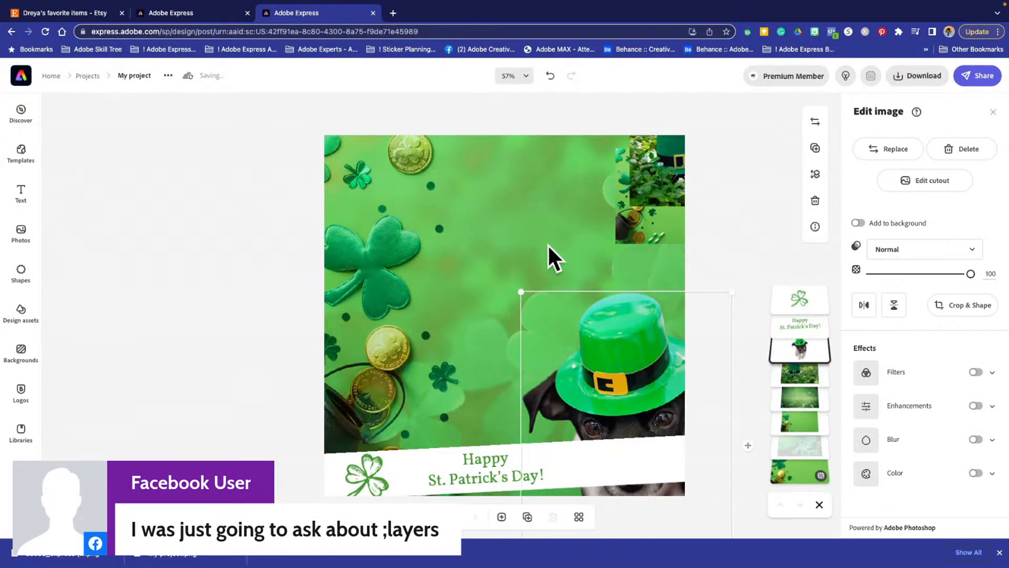
{"action": "left_click_drag", "start_coordinate": [571, 296], "coordinate": [579, 297]}
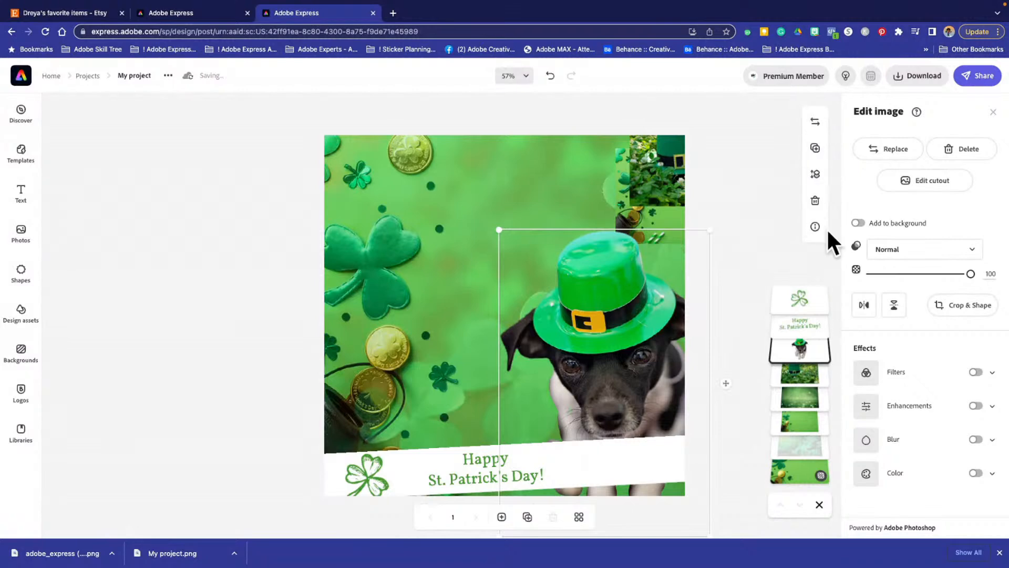
- Try the layer-order options on the dog cut-out, leaving it at the very front, and lower it toward the canvas's bottom edge
{"action": "left_click", "coordinate": [816, 176]}
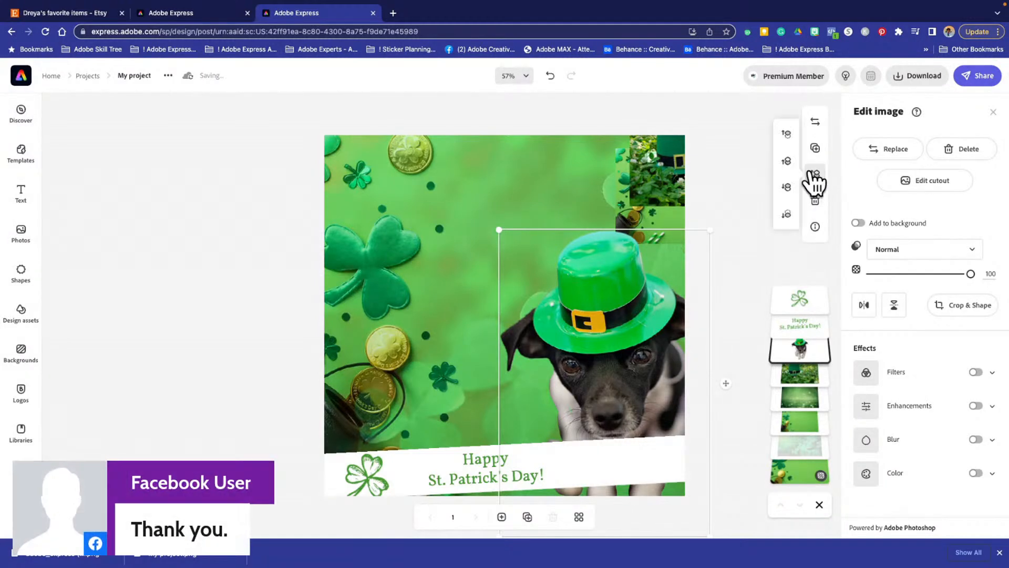
{"action": "left_click", "coordinate": [787, 134]}
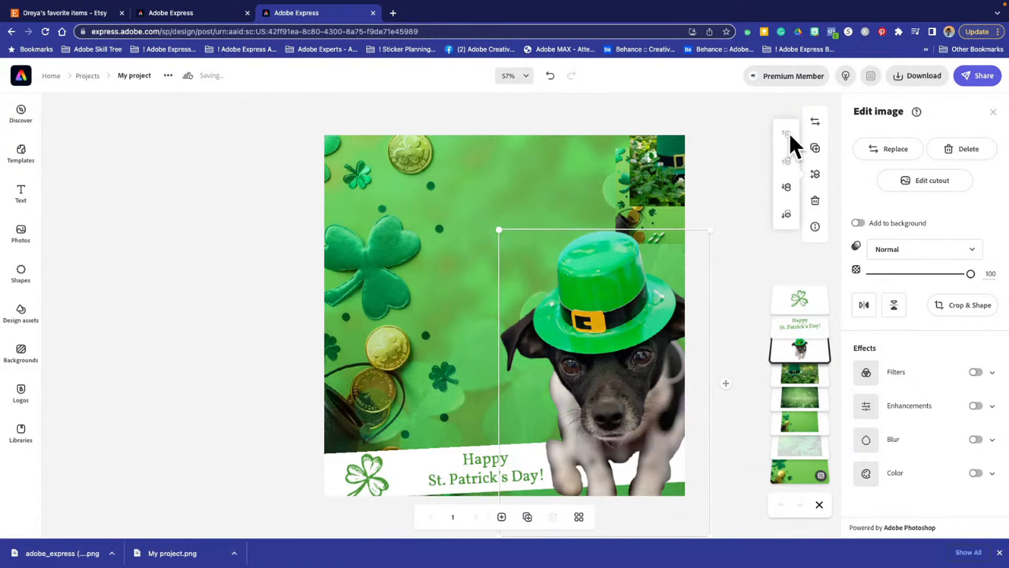
{"action": "left_click", "coordinate": [786, 214]}
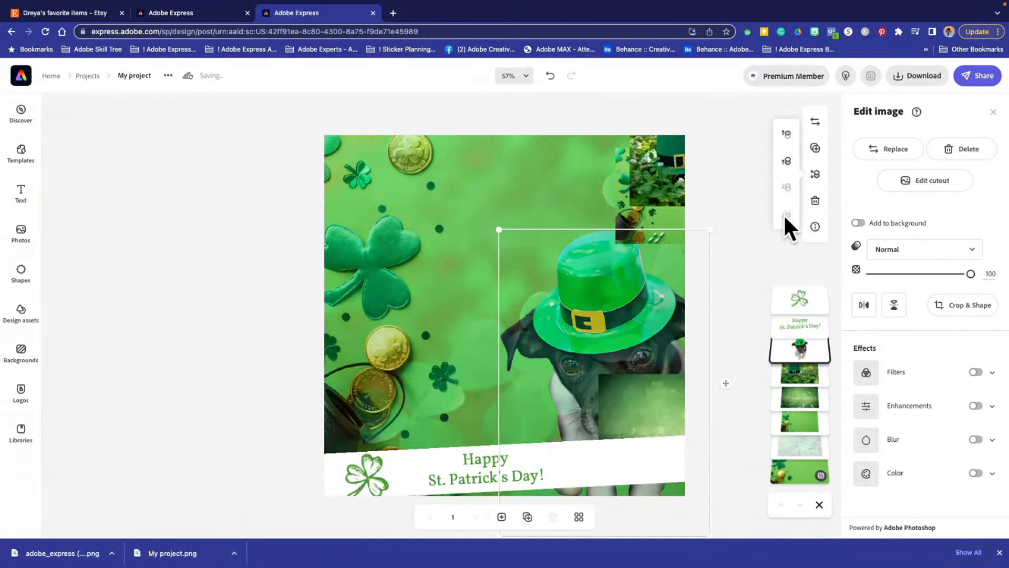
{"action": "left_click", "coordinate": [787, 161]}
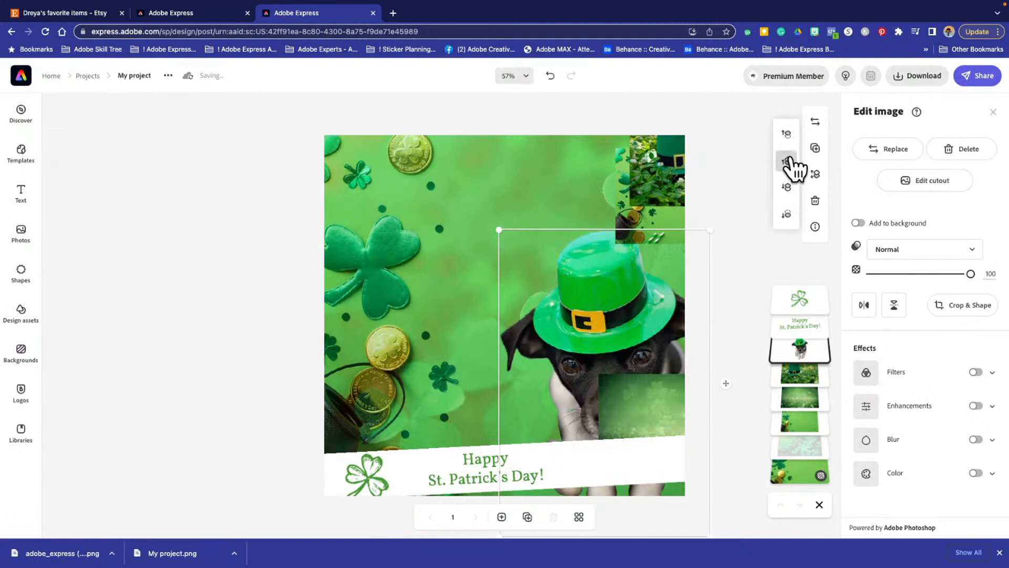
{"action": "left_click", "coordinate": [786, 162]}
{"action": "left_click", "coordinate": [787, 135]}
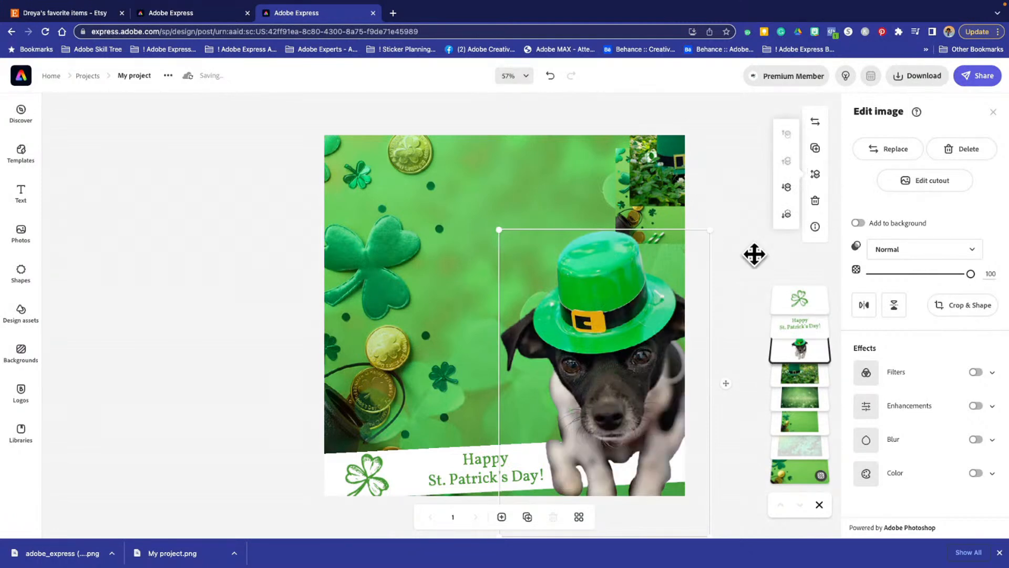
{"action": "left_click_drag", "start_coordinate": [617, 332], "coordinate": [604, 368]}
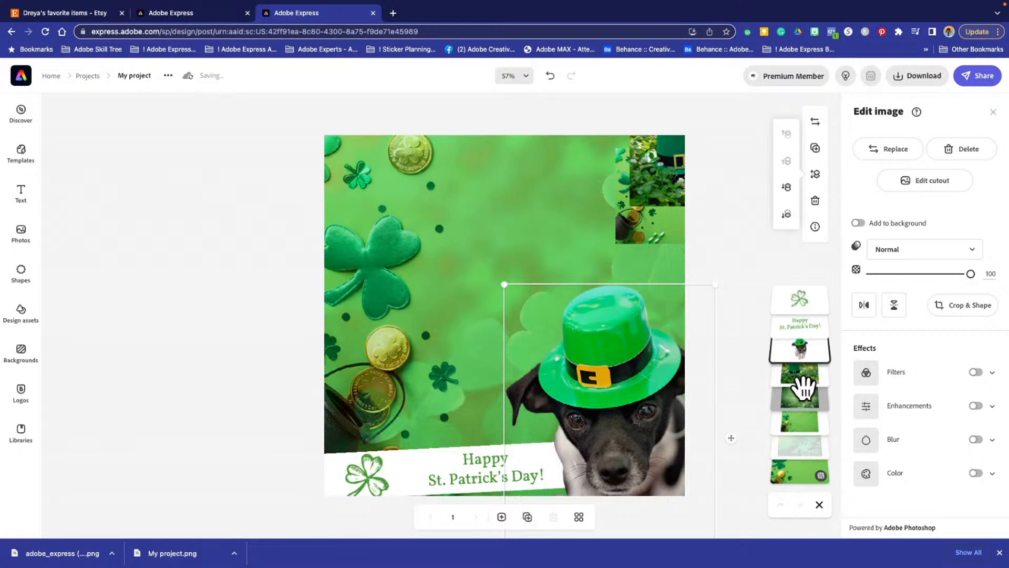
{"action": "left_click", "coordinate": [250, 355]}
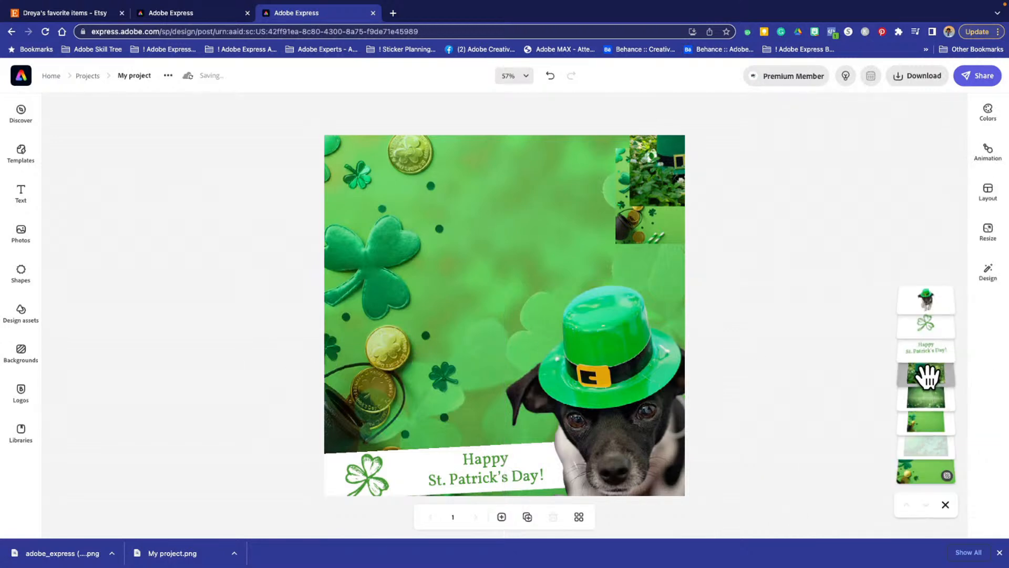
- Delete the small gold-coin photo near the canvas's upper-right corner
{"action": "left_click", "coordinate": [926, 420]}
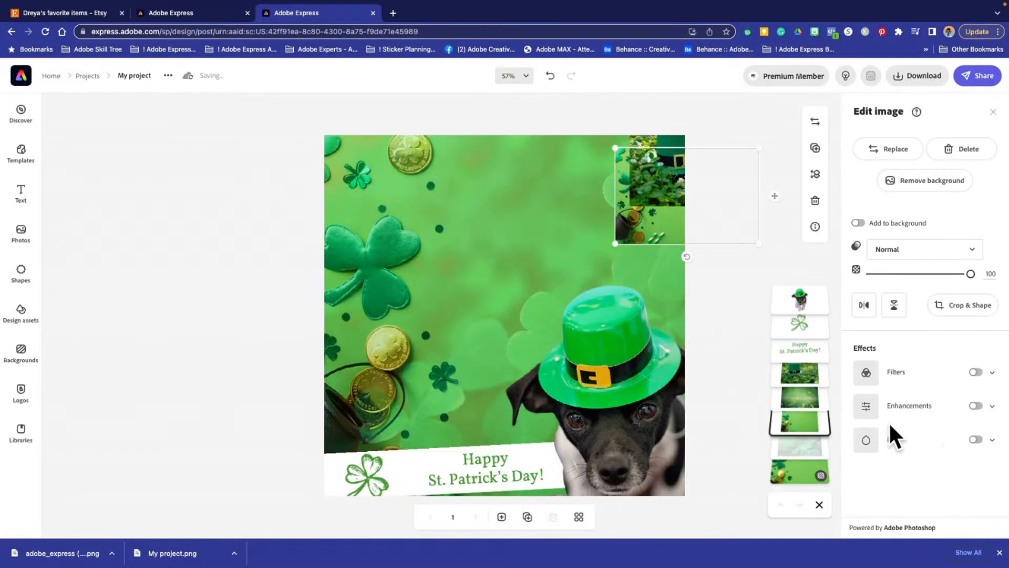
{"action": "left_click_drag", "start_coordinate": [661, 213], "coordinate": [438, 226]}
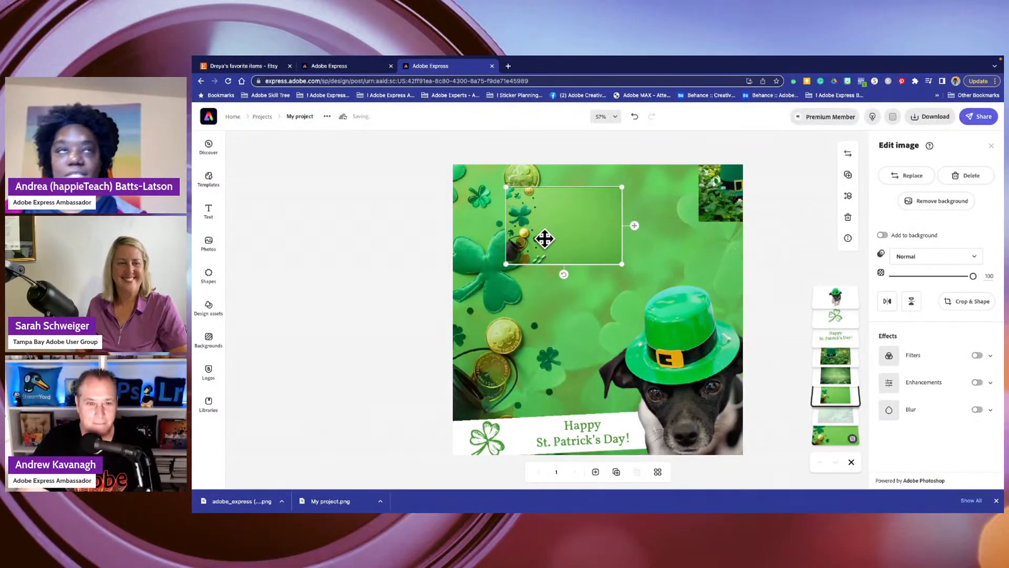
{"action": "key", "text": "Delete"}
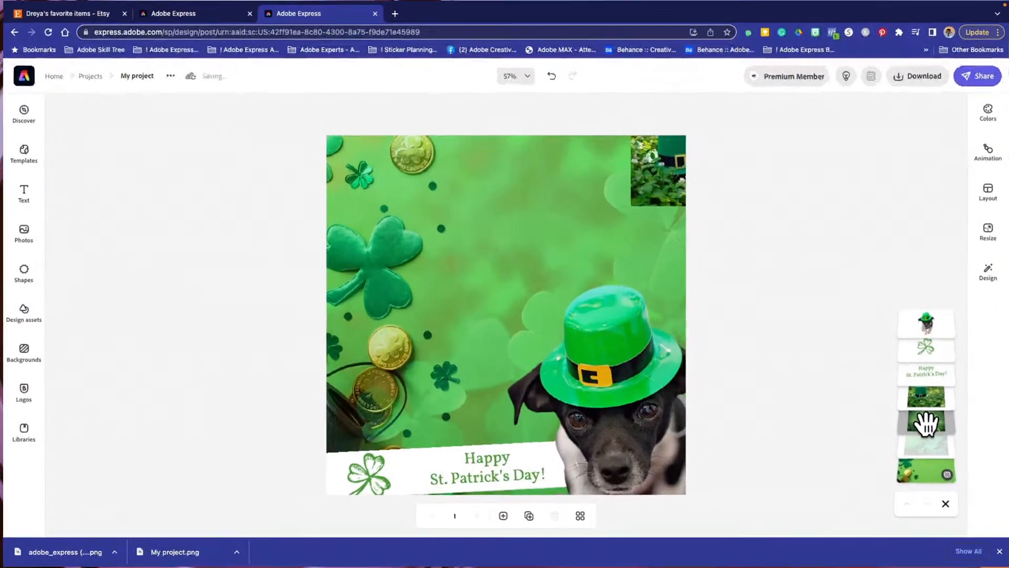
- Move the dark green shamrock photo from behind the dog to the canvas's upper edge, keeping the dog in the lower-right corner
{"action": "left_click", "coordinate": [937, 394]}
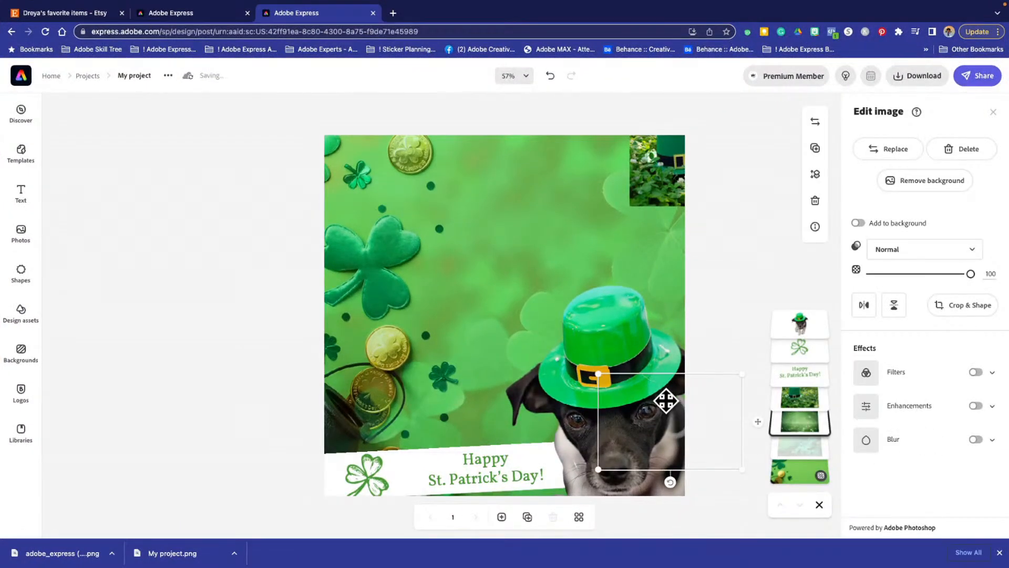
{"action": "left_click_drag", "start_coordinate": [666, 401], "coordinate": [440, 316]}
{"action": "left_click_drag", "start_coordinate": [678, 417], "coordinate": [449, 194]}
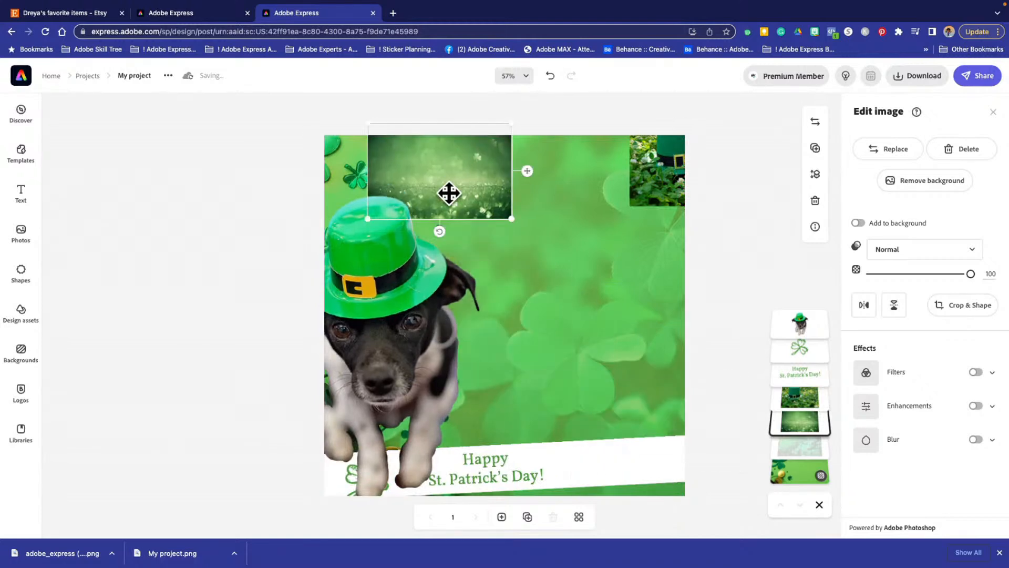
{"action": "left_click_drag", "start_coordinate": [360, 287], "coordinate": [614, 413]}
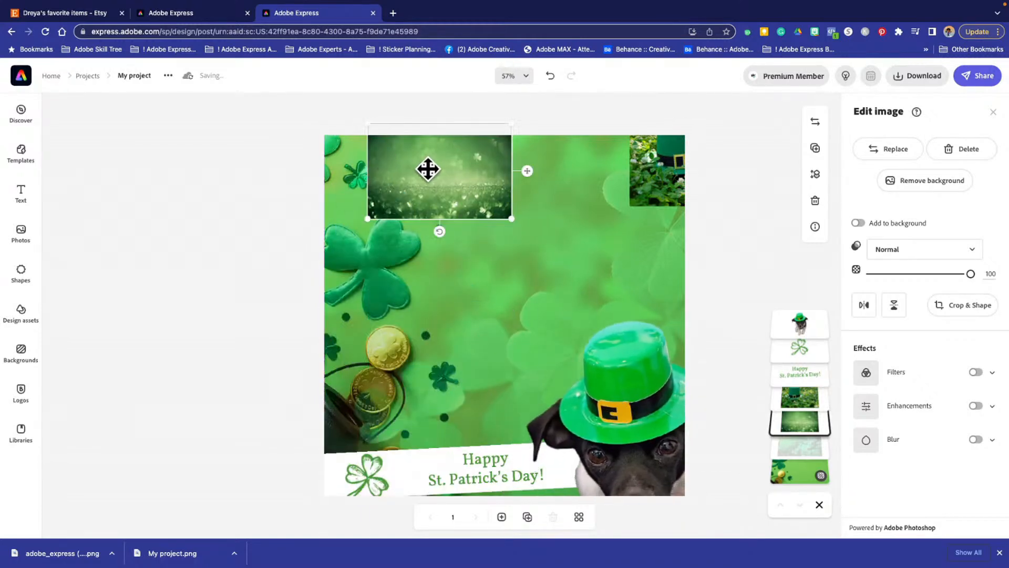
- Enlarge the dark green shamrock photo to cover the whole canvas, and move it directly beneath the faded clover photo
{"action": "left_click_drag", "start_coordinate": [509, 221], "coordinate": [719, 466]}
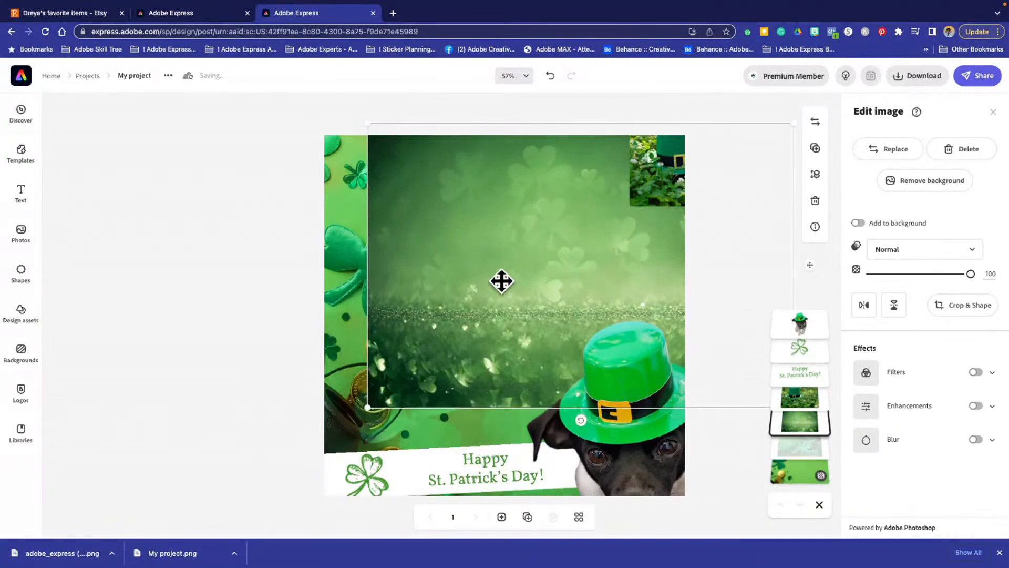
{"action": "left_click_drag", "start_coordinate": [500, 282], "coordinate": [446, 349]}
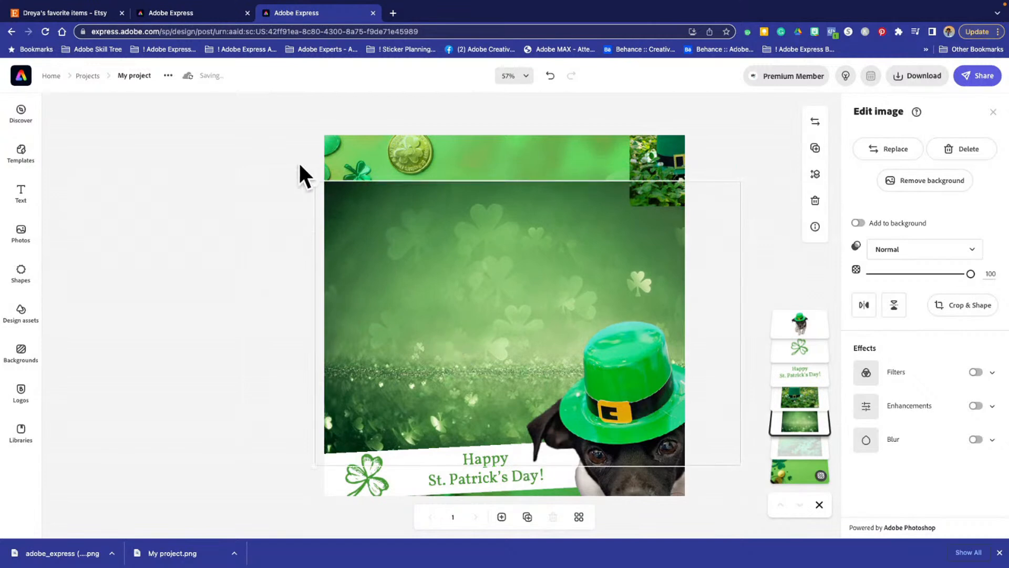
{"action": "left_click_drag", "start_coordinate": [315, 181], "coordinate": [221, 115]}
{"action": "left_click_drag", "start_coordinate": [447, 250], "coordinate": [471, 283]}
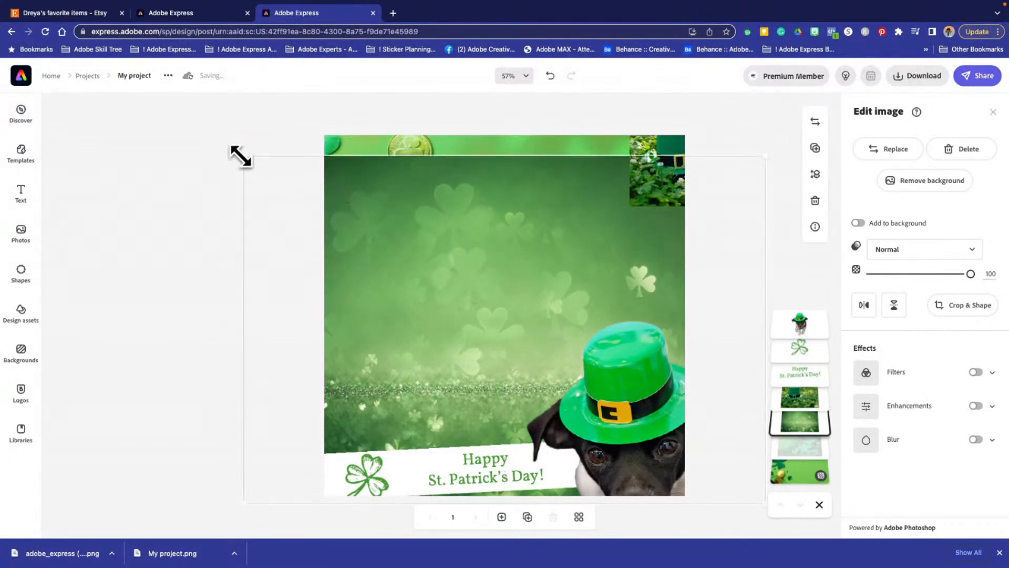
{"action": "left_click_drag", "start_coordinate": [241, 156], "coordinate": [202, 129]}
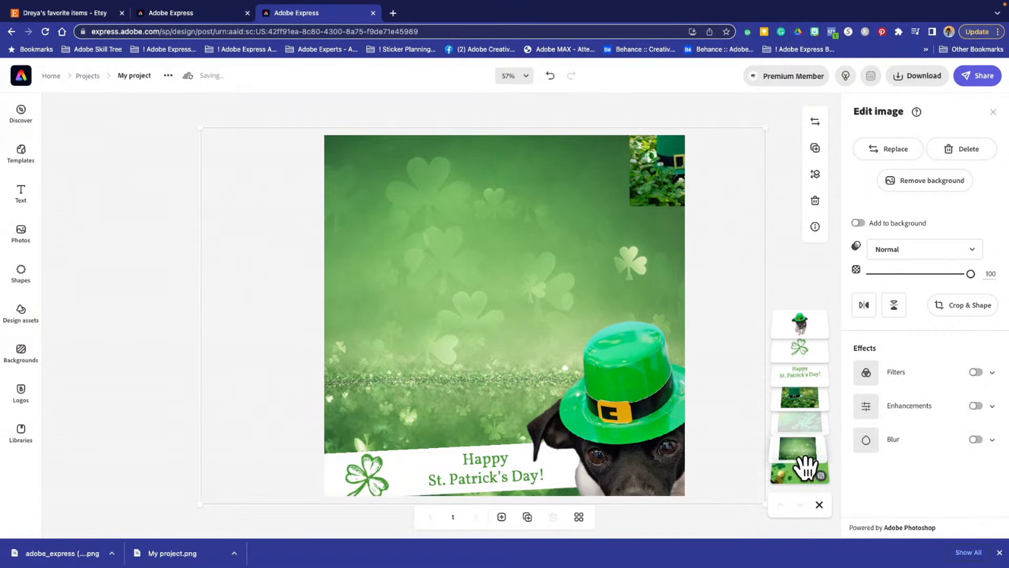
{"action": "left_click_drag", "start_coordinate": [805, 465], "coordinate": [806, 441]}
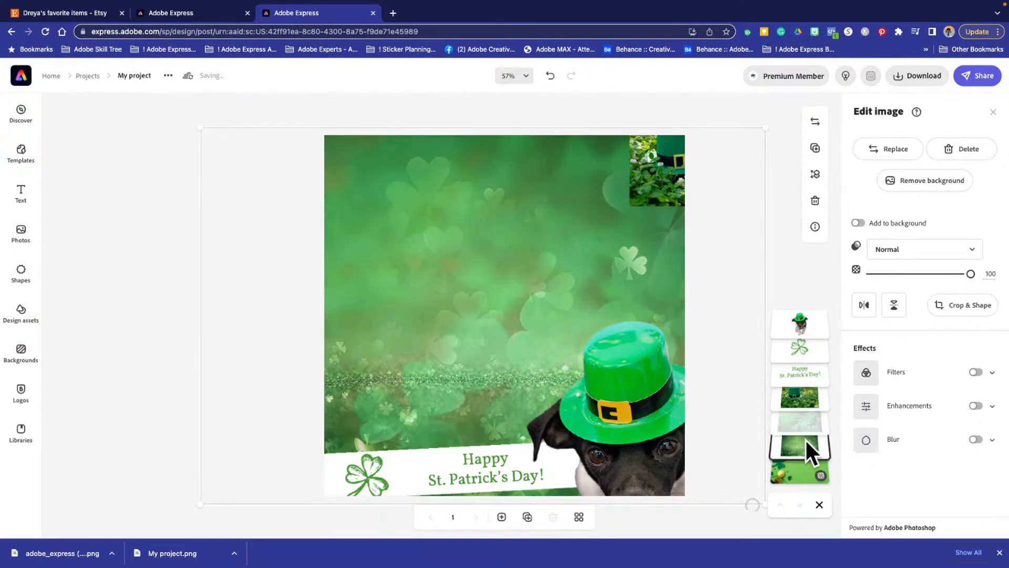
- Try adding the dark green shamrock photo to the background, and shift the faded clover photo upward
{"action": "left_click", "coordinate": [860, 223]}
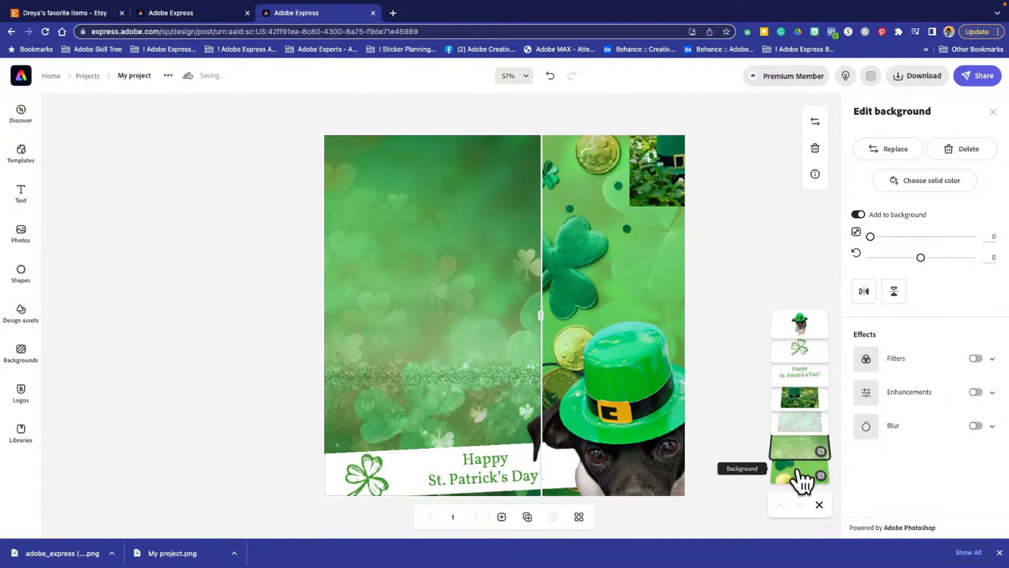
{"action": "left_click", "coordinate": [455, 291]}
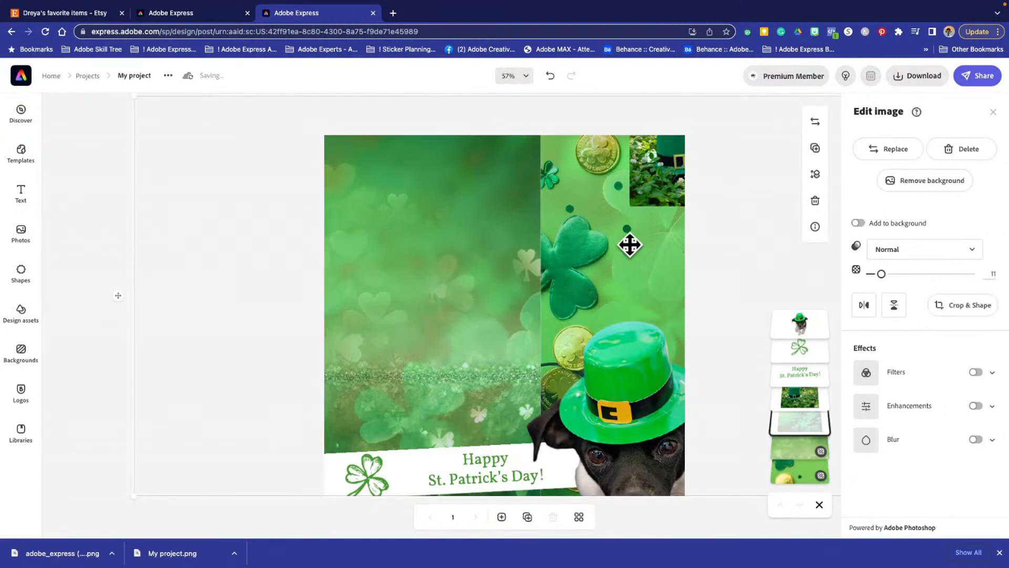
{"action": "left_click_drag", "start_coordinate": [516, 253], "coordinate": [450, 203]}
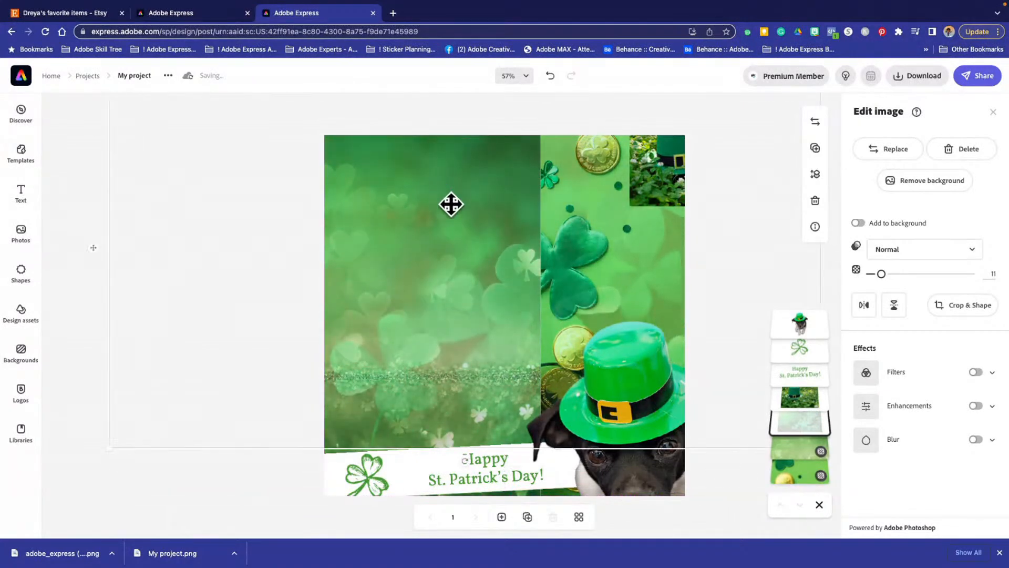
- Adjust the divider between the two background images near the middle of the canvas
{"action": "left_click", "coordinate": [791, 476]}
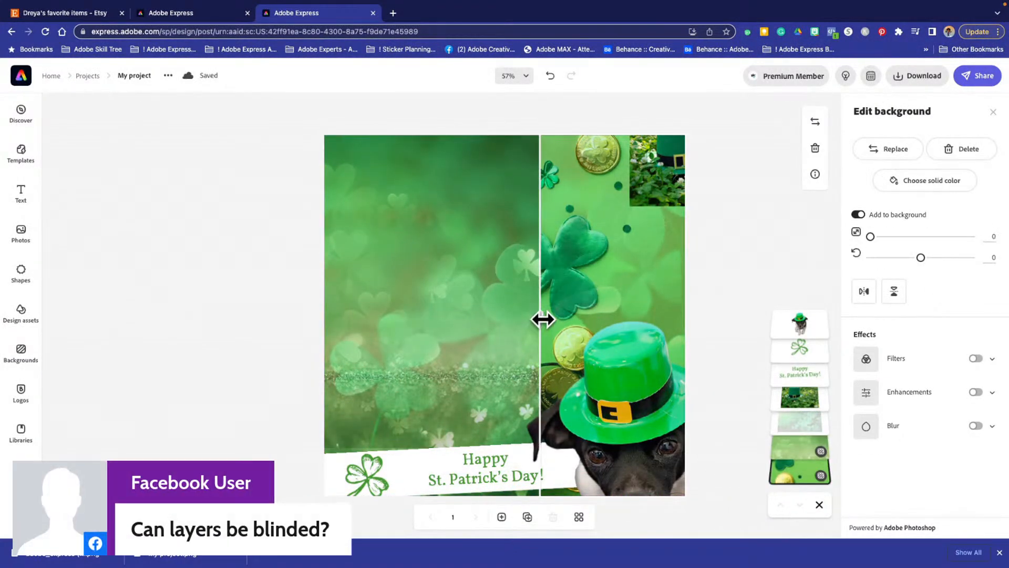
{"action": "left_click_drag", "start_coordinate": [542, 319], "coordinate": [535, 321]}
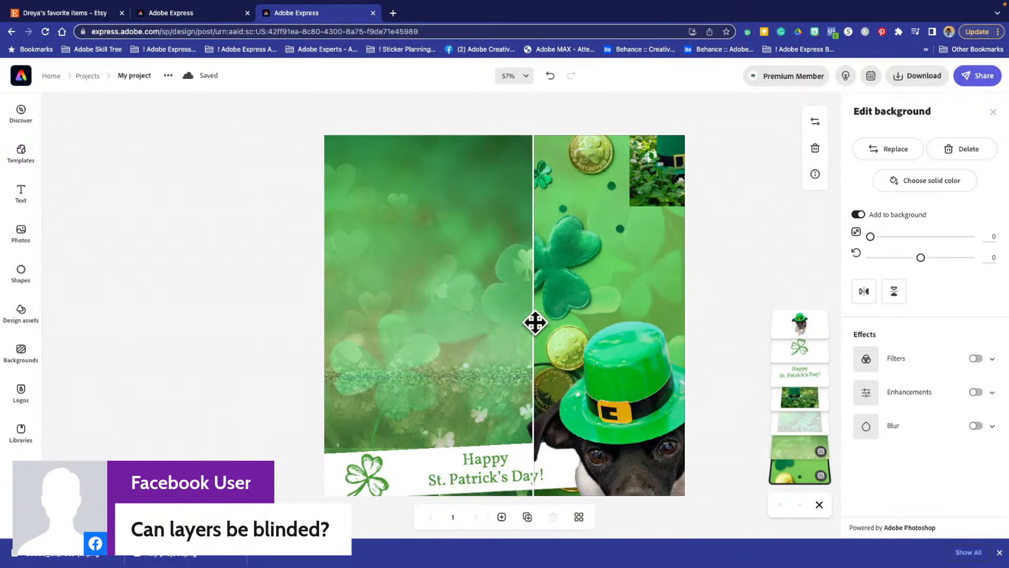
{"action": "mouse_move", "coordinate": [516, 323]}
{"action": "left_mouse_down"}
{"action": "mouse_move", "coordinate": [310, 336]}
{"action": "mouse_move", "coordinate": [762, 325]}
{"action": "mouse_move", "coordinate": [500, 319]}
{"action": "left_mouse_up"}
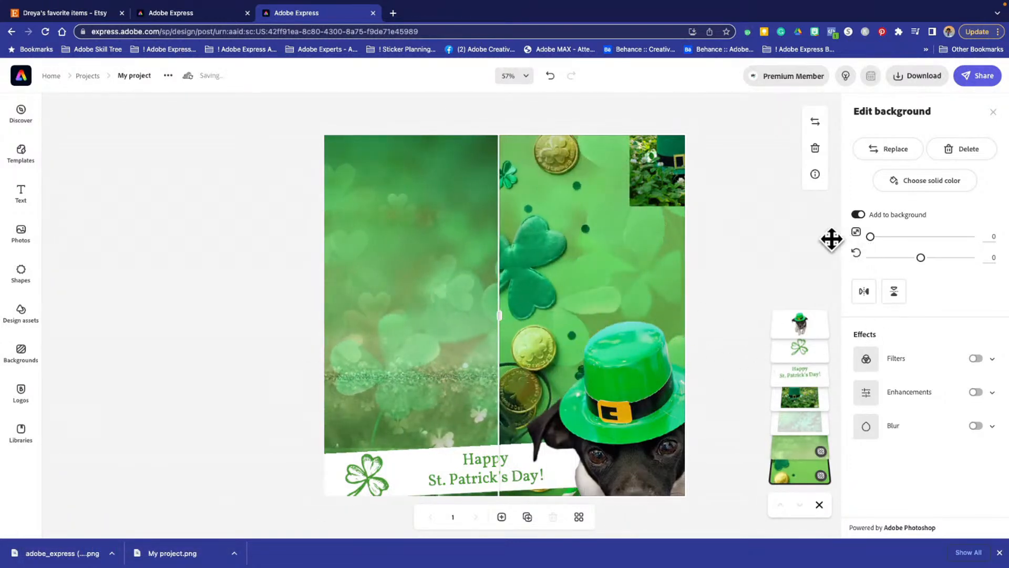
{"action": "mouse_move", "coordinate": [501, 317]}
{"action": "left_mouse_down"}
{"action": "mouse_move", "coordinate": [462, 314]}
{"action": "mouse_move", "coordinate": [574, 331]}
{"action": "mouse_move", "coordinate": [489, 320]}
{"action": "mouse_move", "coordinate": [601, 321]}
{"action": "mouse_move", "coordinate": [590, 334]}
{"action": "mouse_move", "coordinate": [464, 338]}
{"action": "mouse_move", "coordinate": [444, 326]}
{"action": "mouse_move", "coordinate": [556, 327]}
{"action": "mouse_move", "coordinate": [512, 335]}
{"action": "mouse_move", "coordinate": [519, 329]}
{"action": "mouse_move", "coordinate": [479, 322]}
{"action": "mouse_move", "coordinate": [332, 331]}
{"action": "mouse_move", "coordinate": [711, 315]}
{"action": "mouse_move", "coordinate": [453, 336]}
{"action": "mouse_move", "coordinate": [486, 313]}
{"action": "mouse_move", "coordinate": [519, 314]}
{"action": "left_mouse_up"}
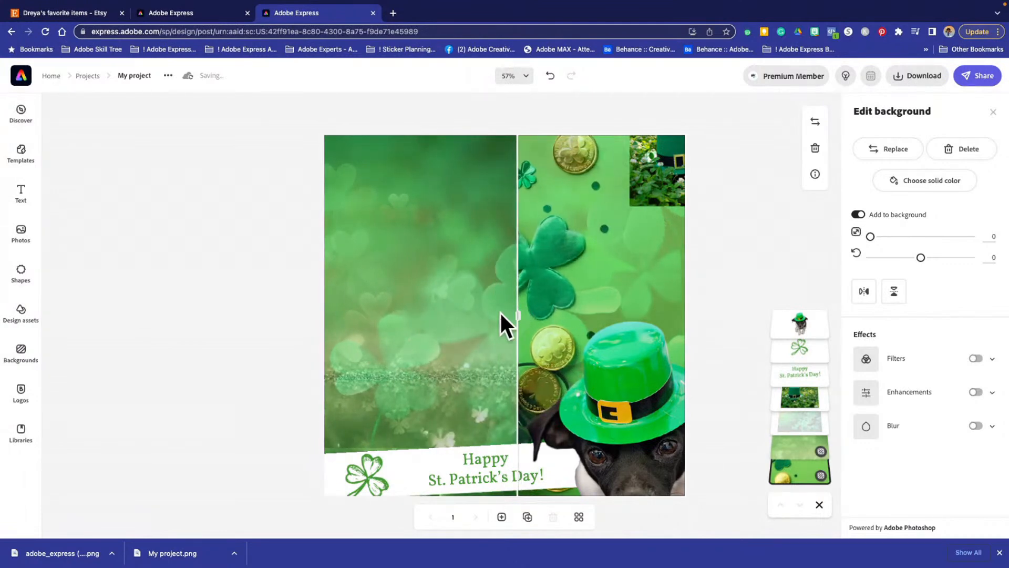
- Undo the divider adjustments, the faded clover photo's shift and the shamrock photo's addition to the background
{"action": "left_click", "coordinate": [550, 76]}
{"action": "left_click", "coordinate": [550, 77]}
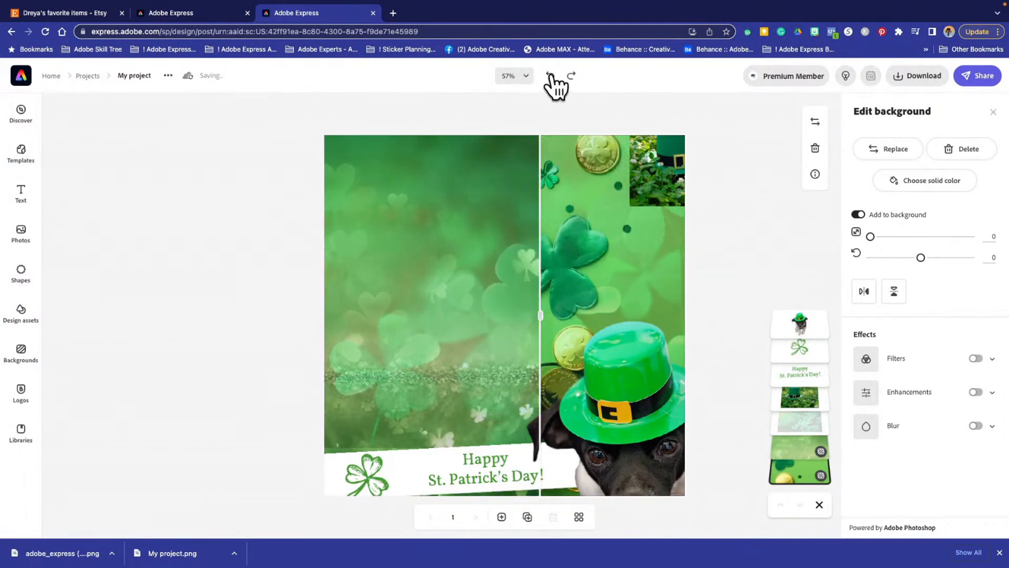
{"action": "left_click", "coordinate": [550, 76]}
{"action": "left_click", "coordinate": [550, 77]}
{"action": "left_click", "coordinate": [550, 76]}
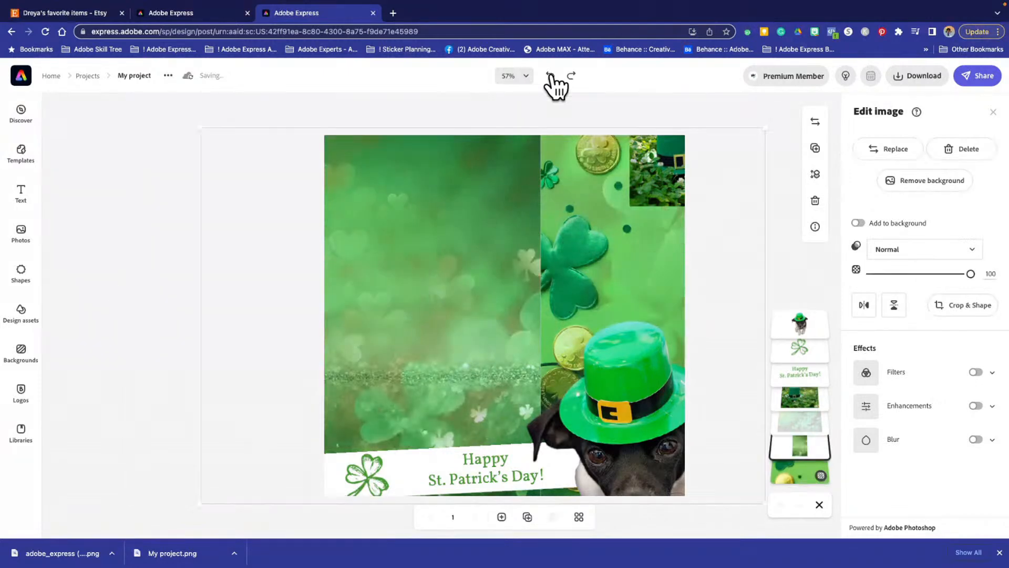
{"action": "left_click", "coordinate": [550, 76]}
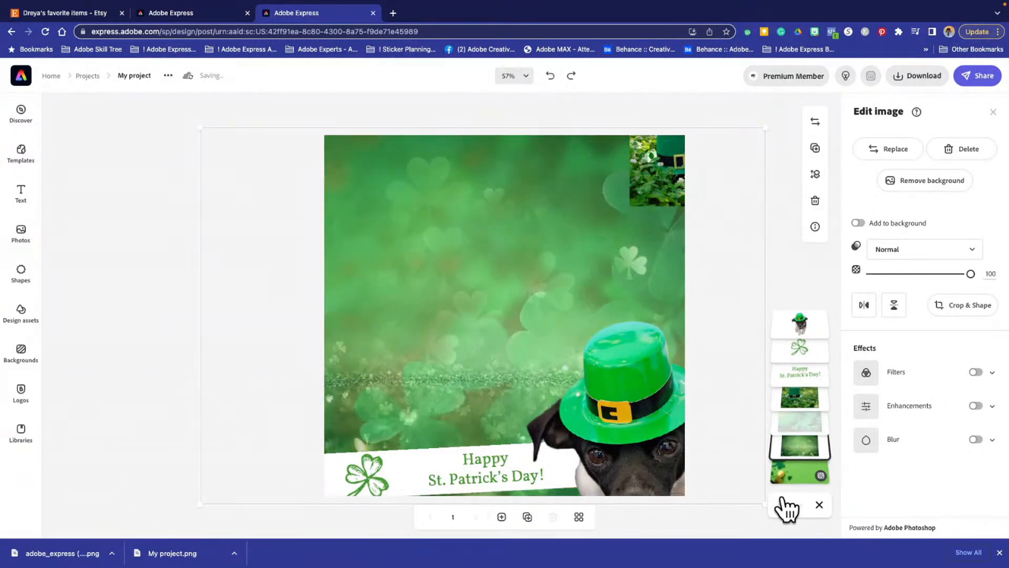
{"action": "left_click_drag", "start_coordinate": [476, 292], "coordinate": [581, 314]}
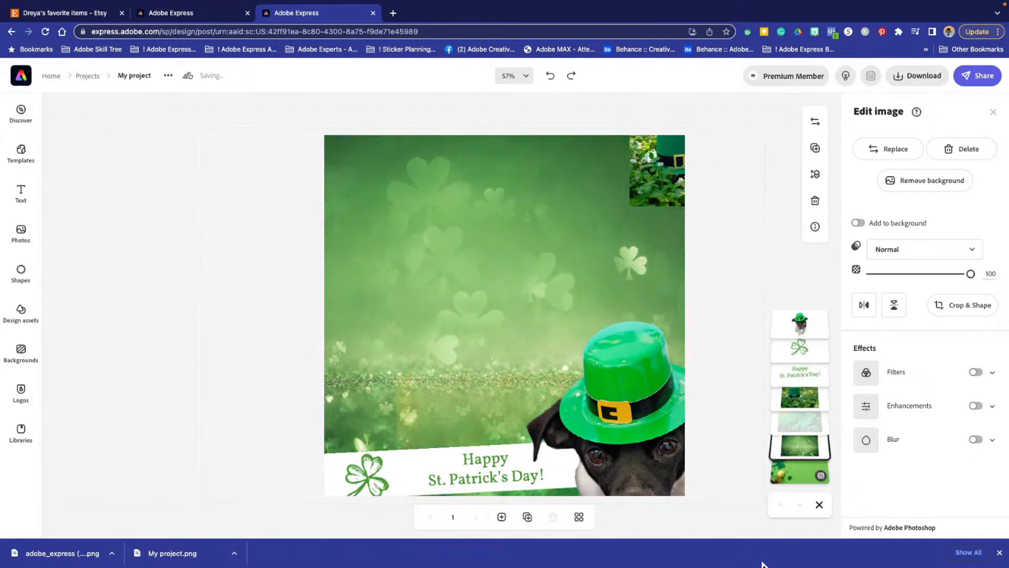
- Reposition the faded clover photo over the lower canvas and shift the dark green shamrock photo sideways and slightly down
{"action": "left_click_drag", "start_coordinate": [622, 386], "coordinate": [548, 458]}
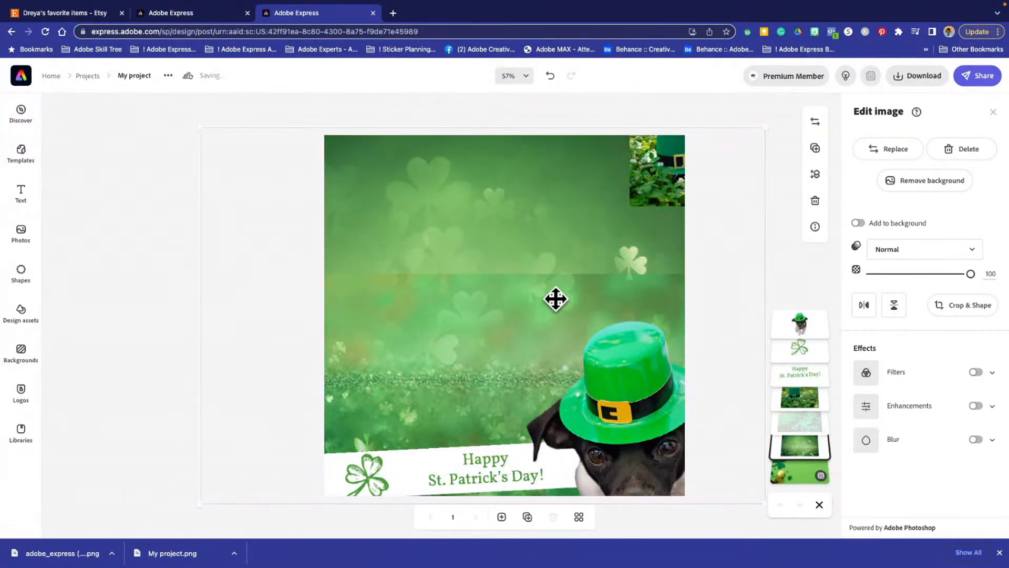
{"action": "left_click_drag", "start_coordinate": [556, 298], "coordinate": [518, 284]}
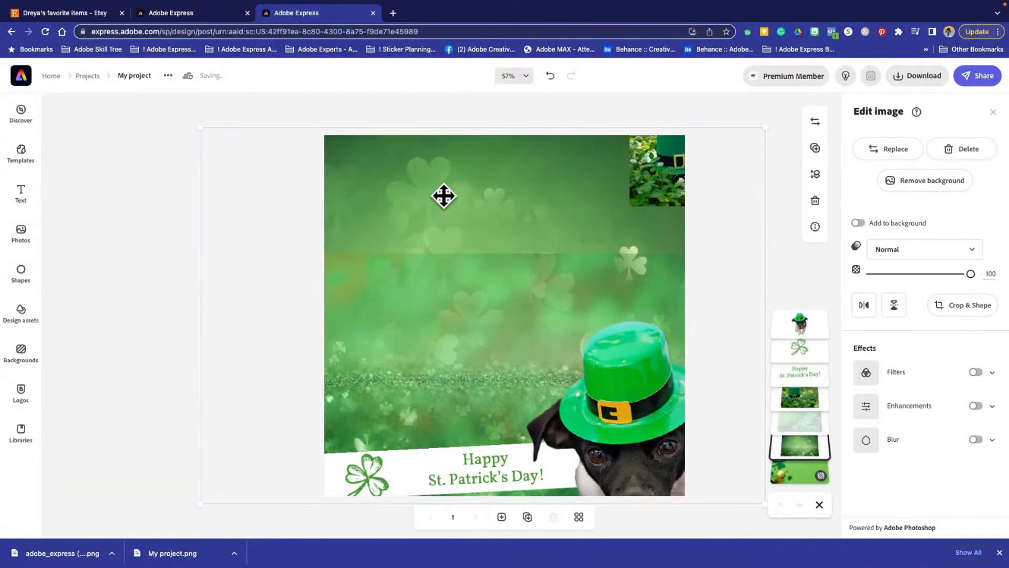
{"action": "left_click_drag", "start_coordinate": [443, 196], "coordinate": [504, 205]}
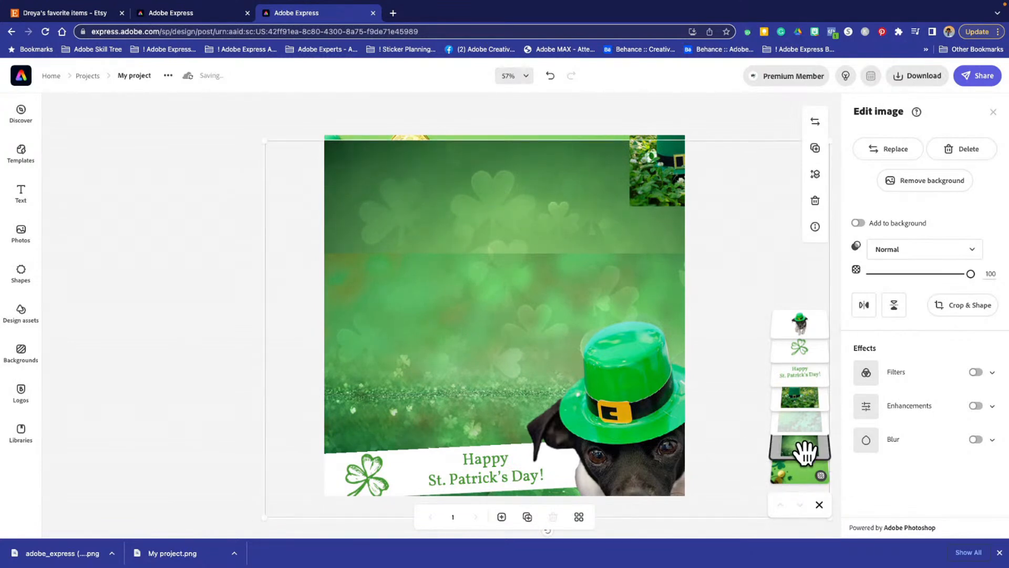
- Try deleting the dark green shamrock photo, undo the deletion, and move the photo down to the lower part of the canvas
{"action": "left_click", "coordinate": [794, 503]}
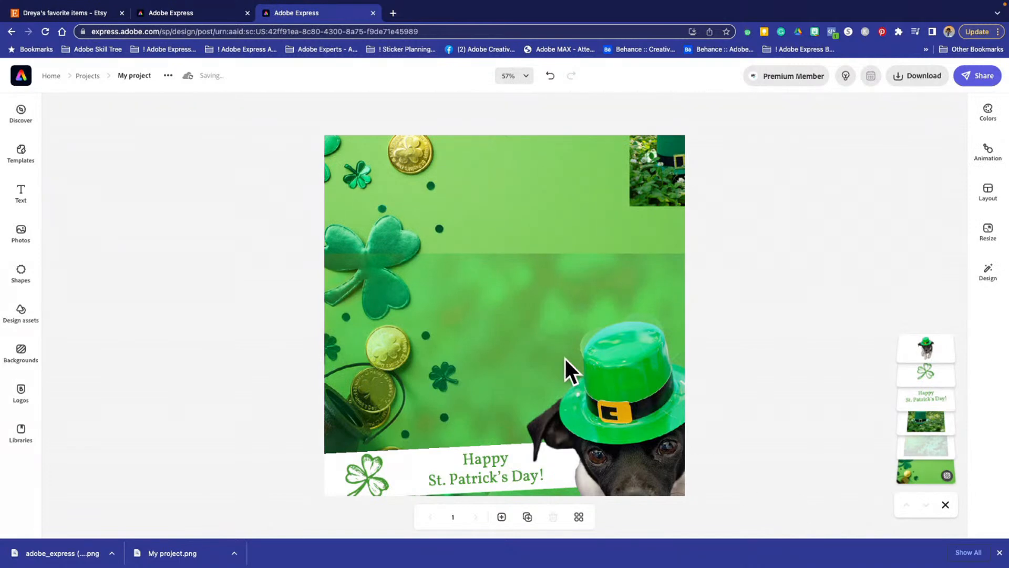
{"action": "key", "text": "ctrl+z"}
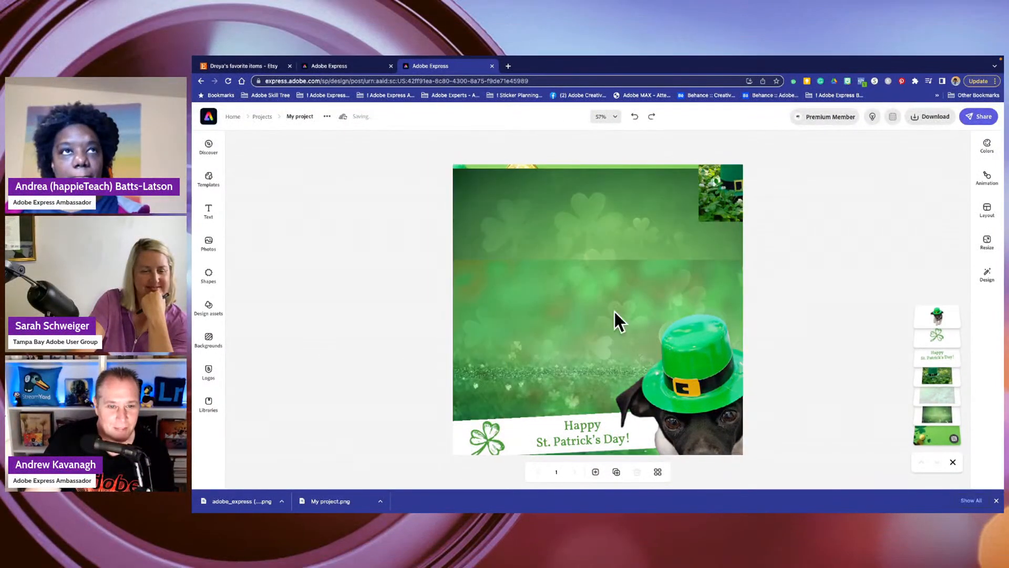
{"action": "key", "text": "ctrl+shift+z"}
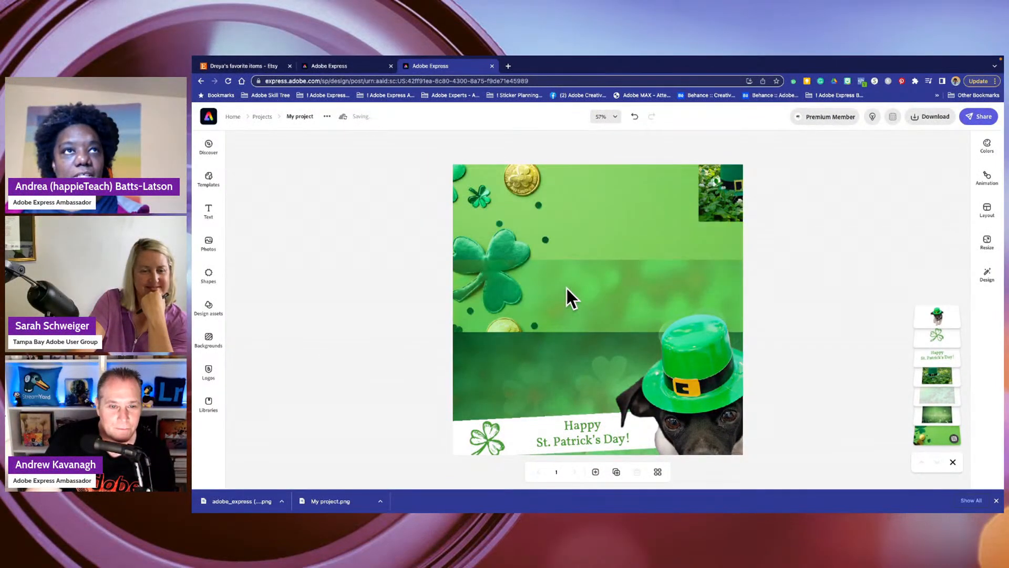
- Delete the faded clover photo and move the dark green shamrock photo back up to cover the whole canvas
{"action": "left_click", "coordinate": [566, 287]}
{"action": "left_click_drag", "start_coordinate": [568, 283], "coordinate": [528, 120]}
{"action": "key", "text": "Delete"}
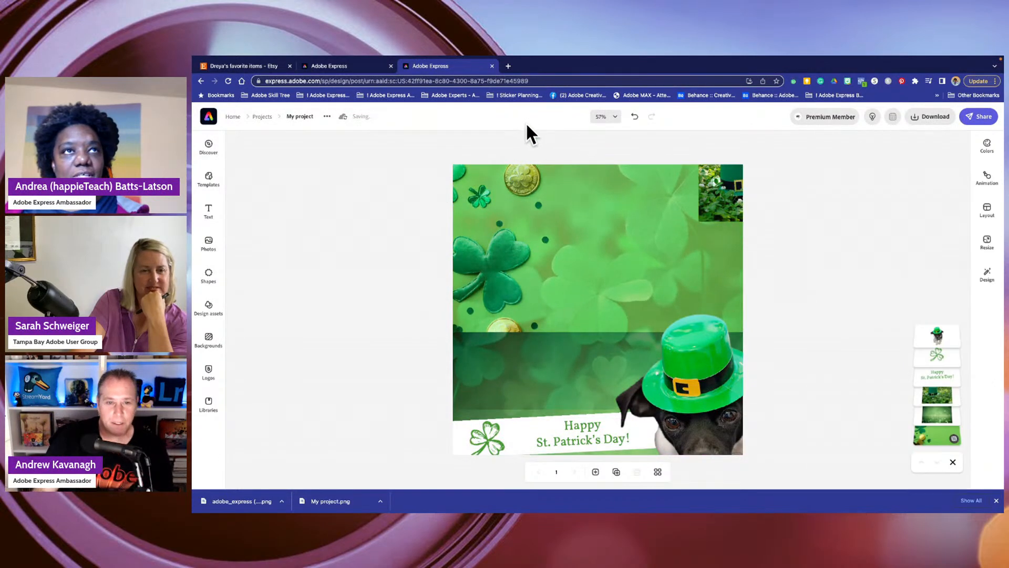
{"action": "left_click_drag", "start_coordinate": [591, 389], "coordinate": [491, 224]}
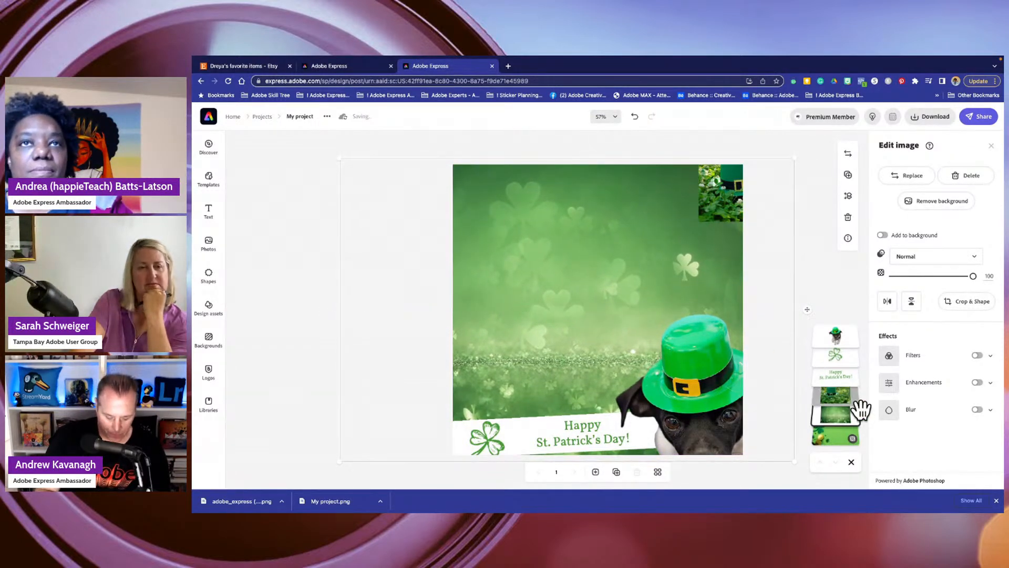
- Move the dark green shamrock photo down the canvas and detach the clover-and-coins image from the background
{"action": "left_click", "coordinate": [844, 440]}
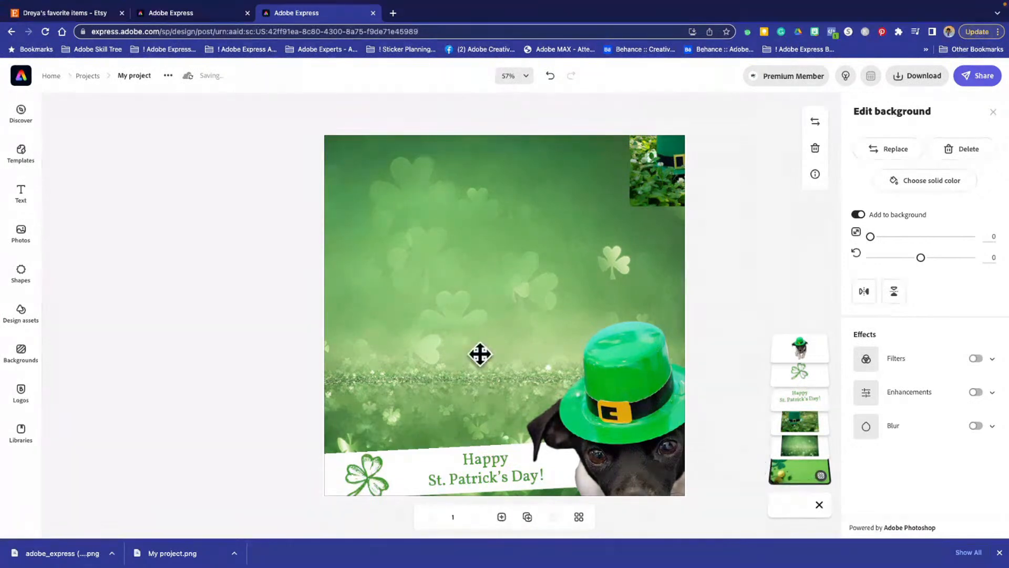
{"action": "left_click", "coordinate": [382, 268]}
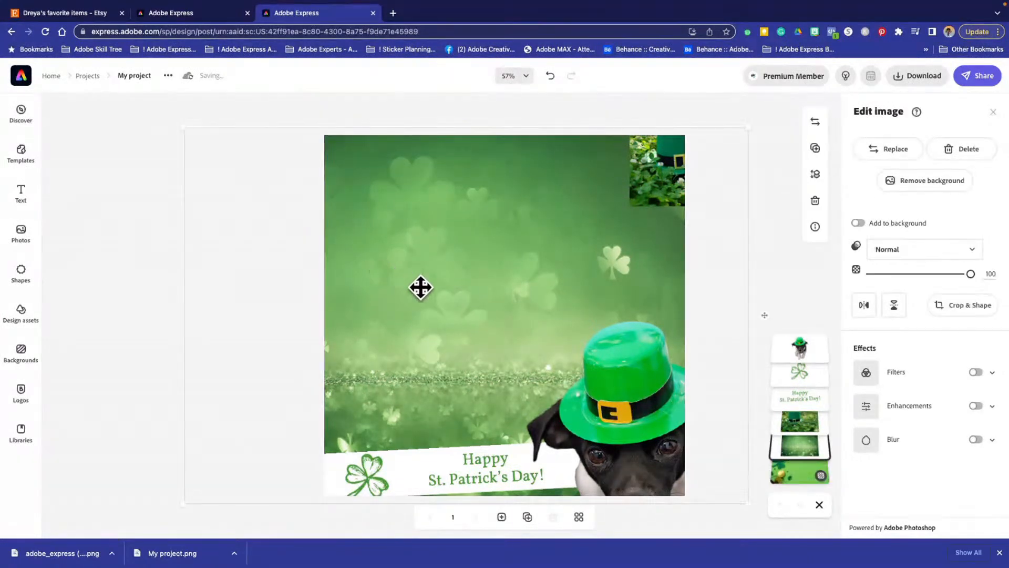
{"action": "left_click", "coordinate": [804, 478]}
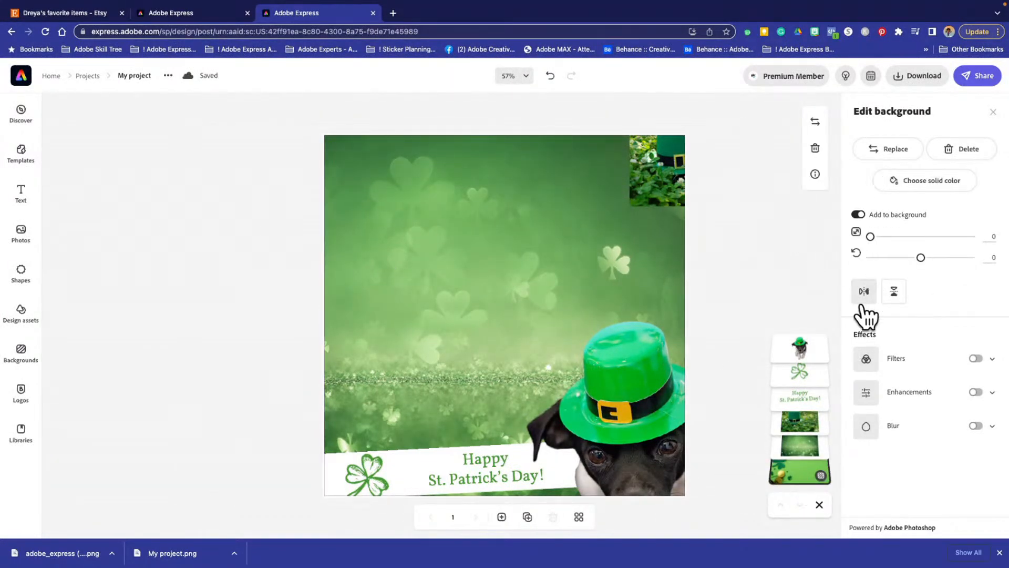
{"action": "left_click_drag", "start_coordinate": [423, 248], "coordinate": [527, 382]}
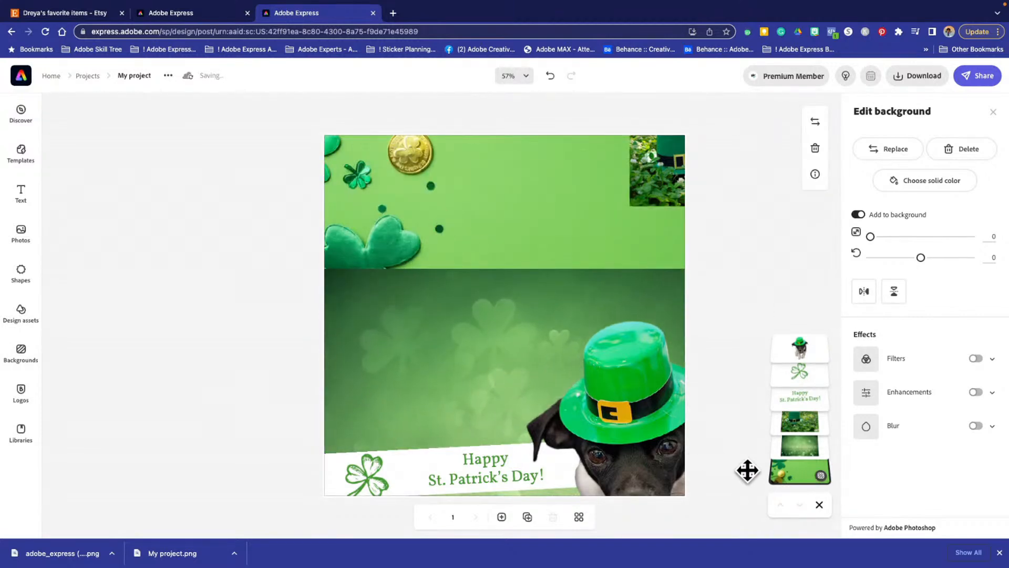
{"action": "left_click", "coordinate": [858, 214]}
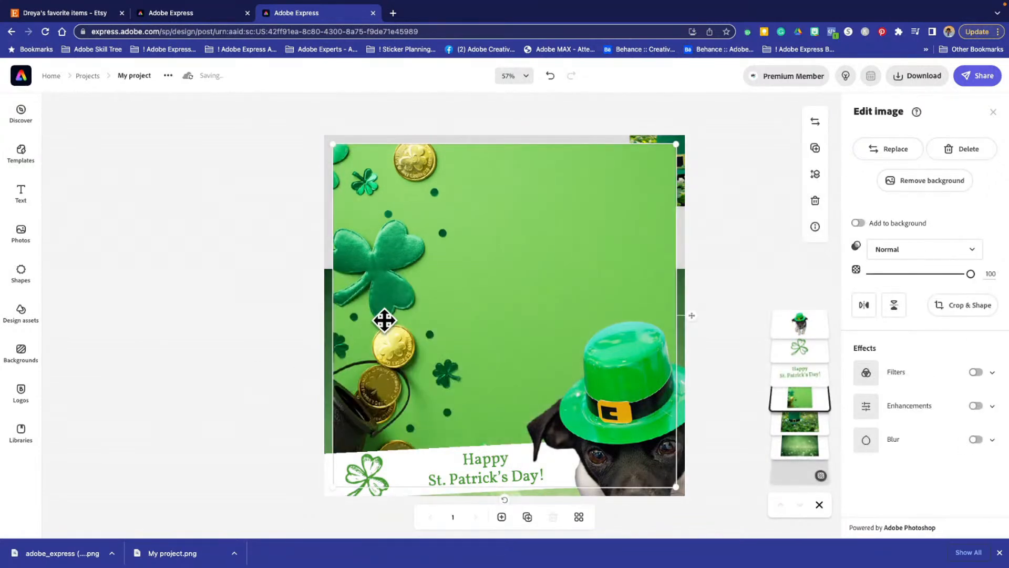
- Move the clover-and-coins image aside, raise the dark green shamrock photo to fill the canvas, and set it as the background
{"action": "left_click_drag", "start_coordinate": [384, 320], "coordinate": [528, 404]}
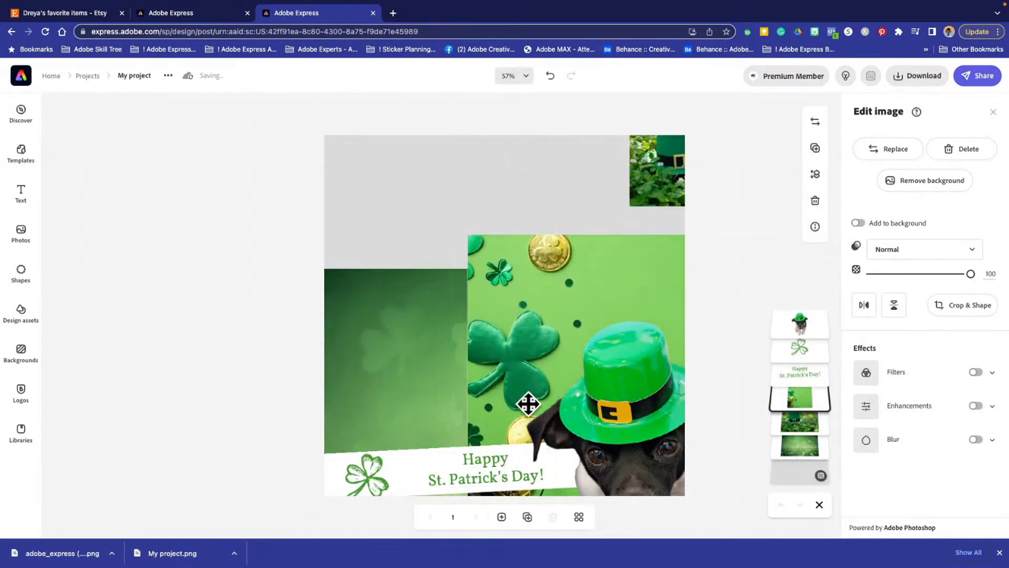
{"action": "left_click", "coordinate": [330, 334]}
{"action": "left_click_drag", "start_coordinate": [377, 338], "coordinate": [368, 182]}
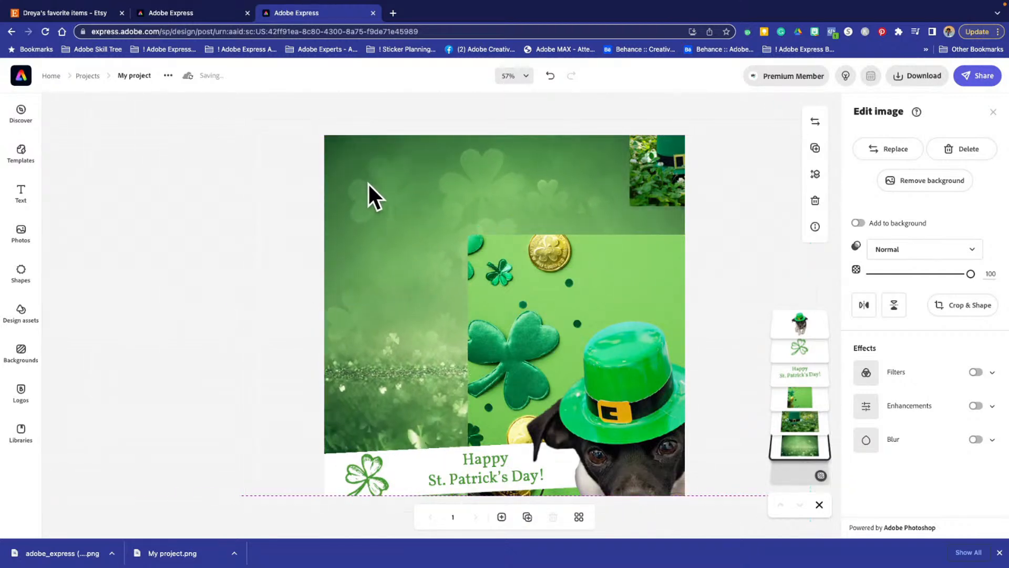
{"action": "left_click", "coordinate": [858, 223]}
- Align the clover-and-coins image with the canvas's upper-left corner and enlarge it to cover the whole canvas
{"action": "left_click_drag", "start_coordinate": [644, 275], "coordinate": [443, 192]}
{"action": "left_click", "coordinate": [520, 303]}
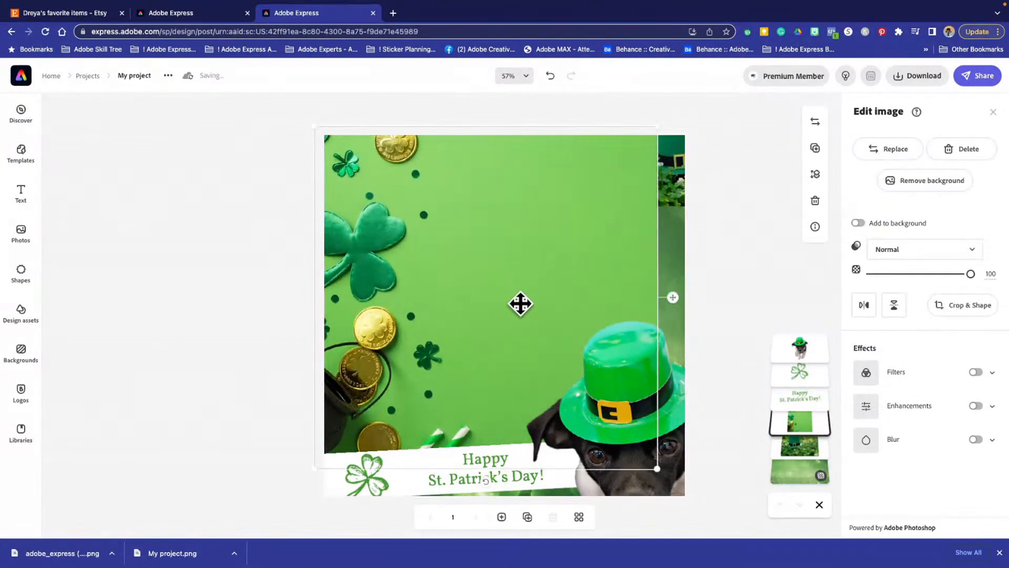
{"action": "mouse_move", "coordinate": [594, 274]}
{"action": "left_mouse_down"}
{"action": "mouse_move", "coordinate": [599, 322]}
{"action": "mouse_move", "coordinate": [592, 288]}
{"action": "left_mouse_up"}
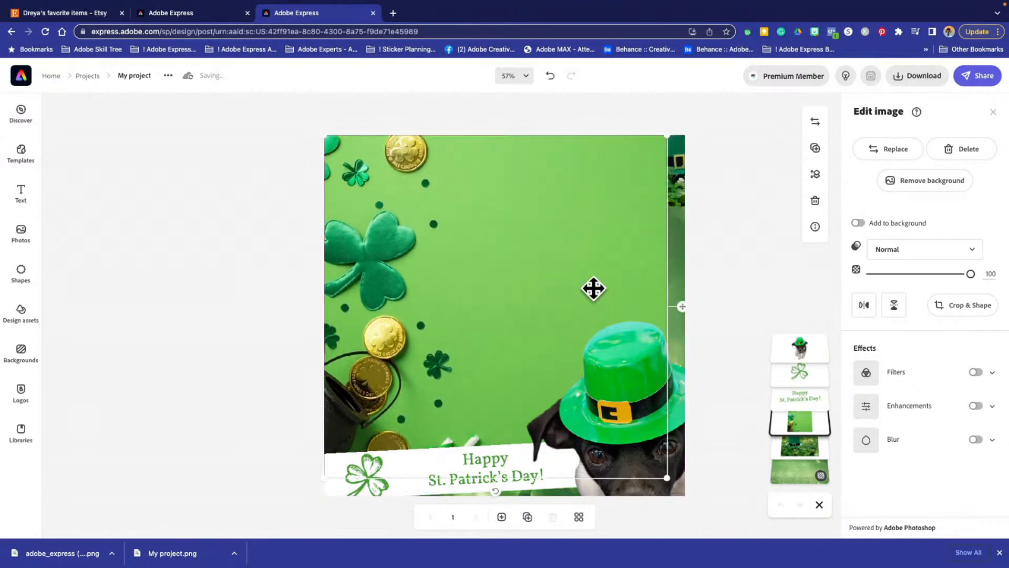
{"action": "left_click_drag", "start_coordinate": [667, 478], "coordinate": [700, 510]}
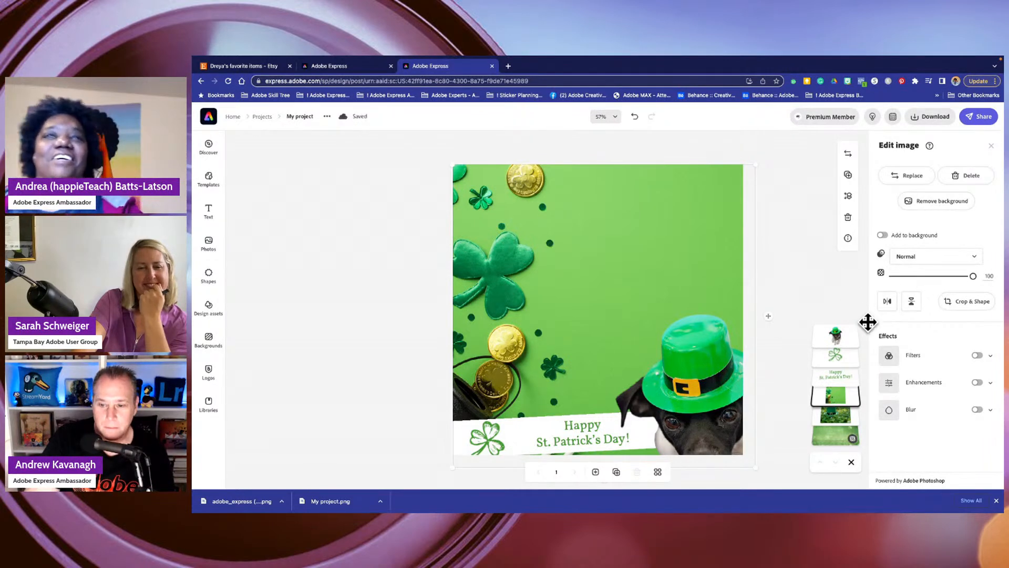
- Set the clover-and-coins image to the Multiply blend mode with an opacity of 33
{"action": "left_click", "coordinate": [935, 261]}
{"action": "left_click", "coordinate": [924, 287]}
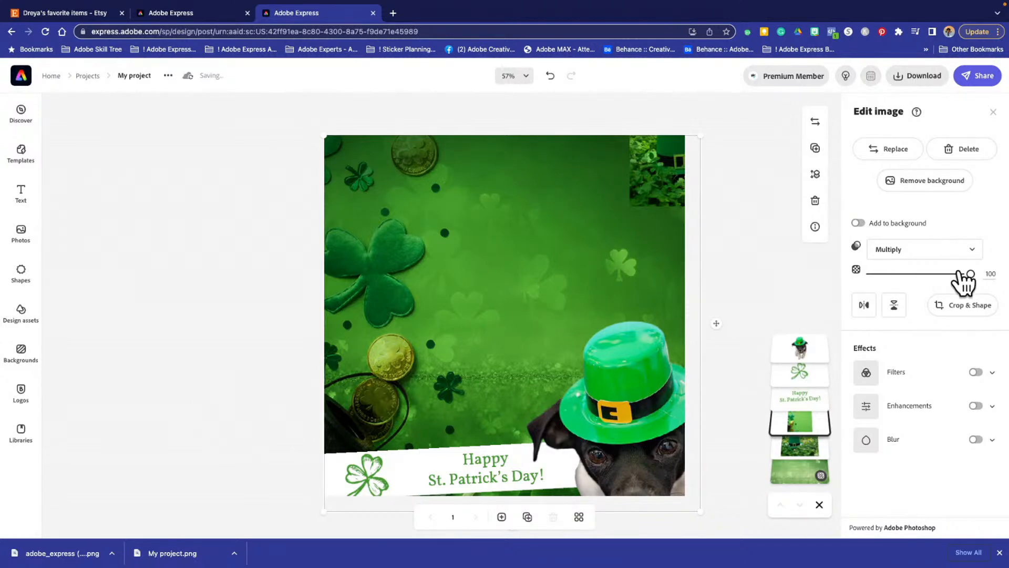
{"action": "left_click_drag", "start_coordinate": [962, 275], "coordinate": [896, 276]}
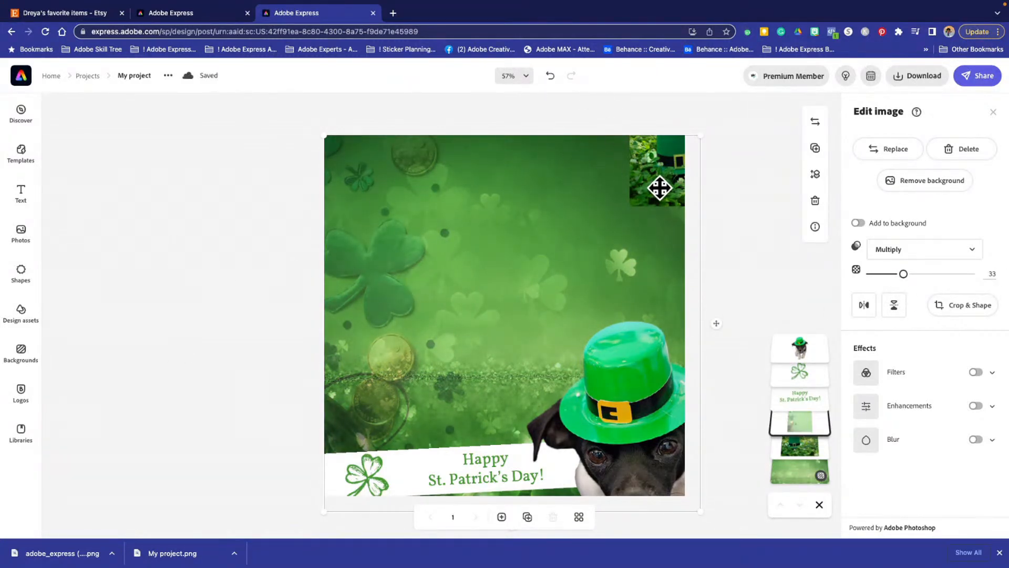
- Delete the small green hat photo and realign the clover-and-coins image with the canvas's upper-left corner
{"action": "left_click_drag", "start_coordinate": [663, 184], "coordinate": [592, 206]}
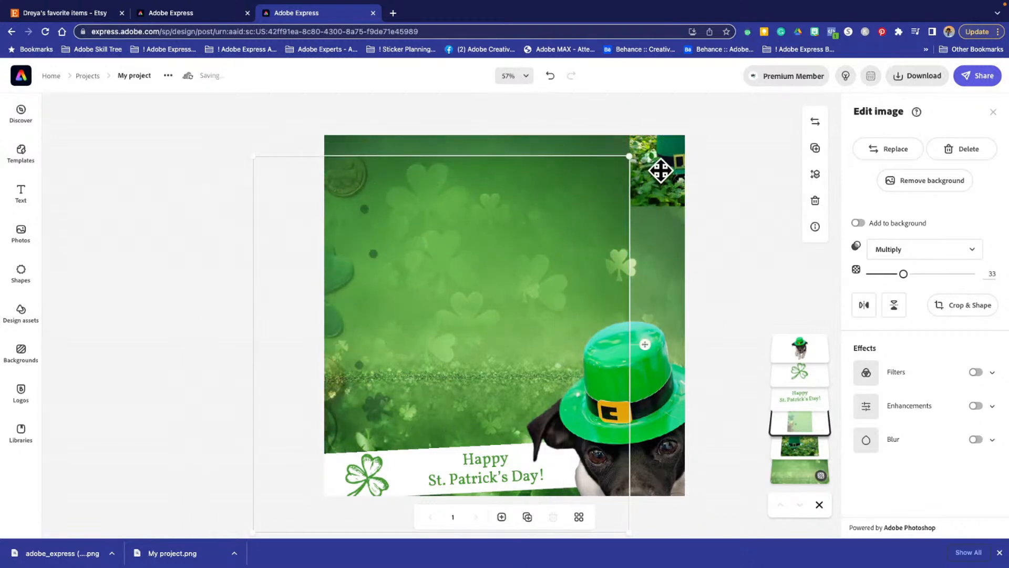
{"action": "left_click", "coordinate": [663, 174]}
{"action": "left_click_drag", "start_coordinate": [663, 174], "coordinate": [538, 267]}
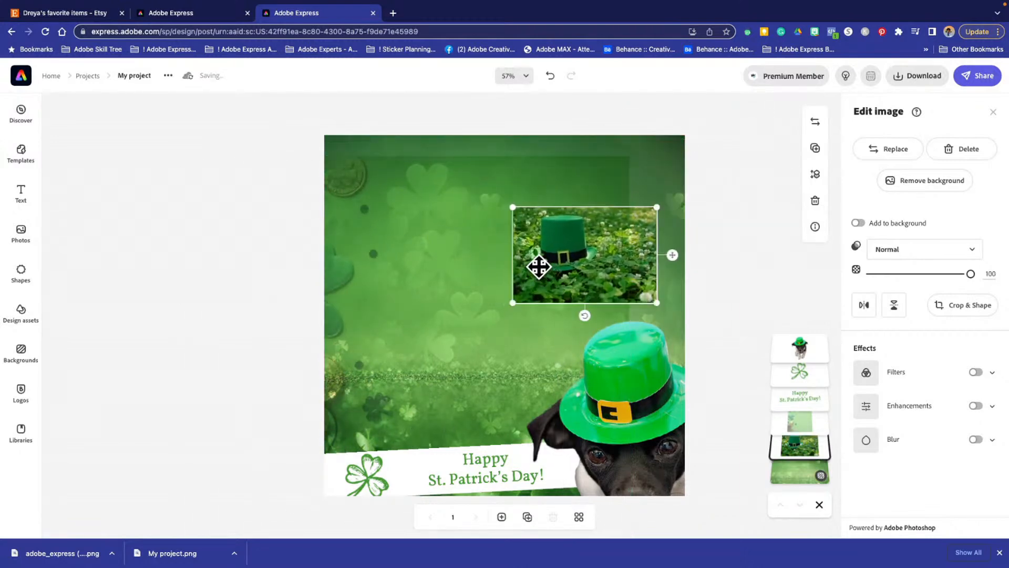
{"action": "key", "text": "Delete"}
{"action": "left_click_drag", "start_coordinate": [477, 191], "coordinate": [544, 172]}
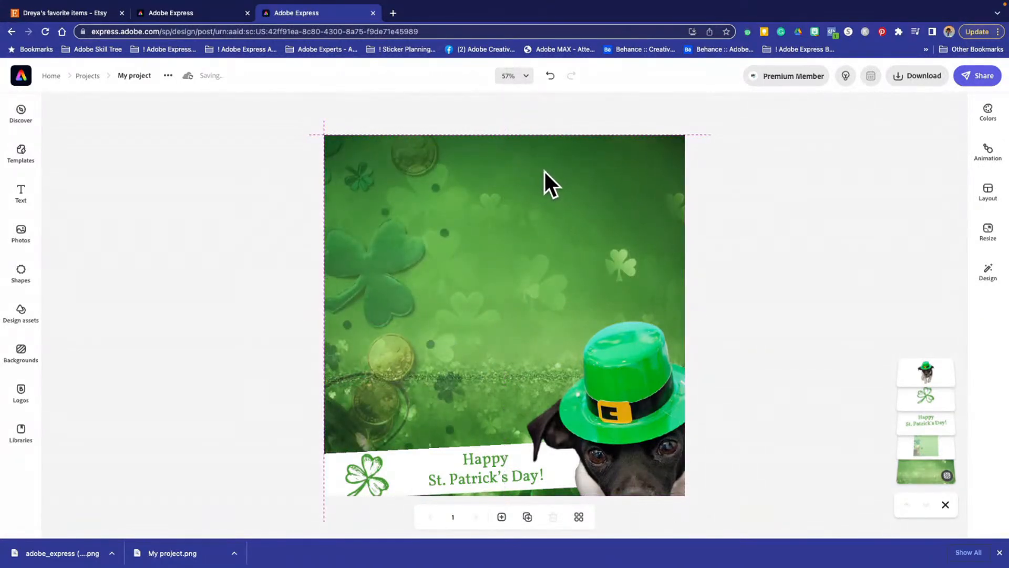
- Try flipping the clover-and-coins image horizontally, and move the dog toward the middle of the canvas
{"action": "left_click", "coordinate": [557, 227]}
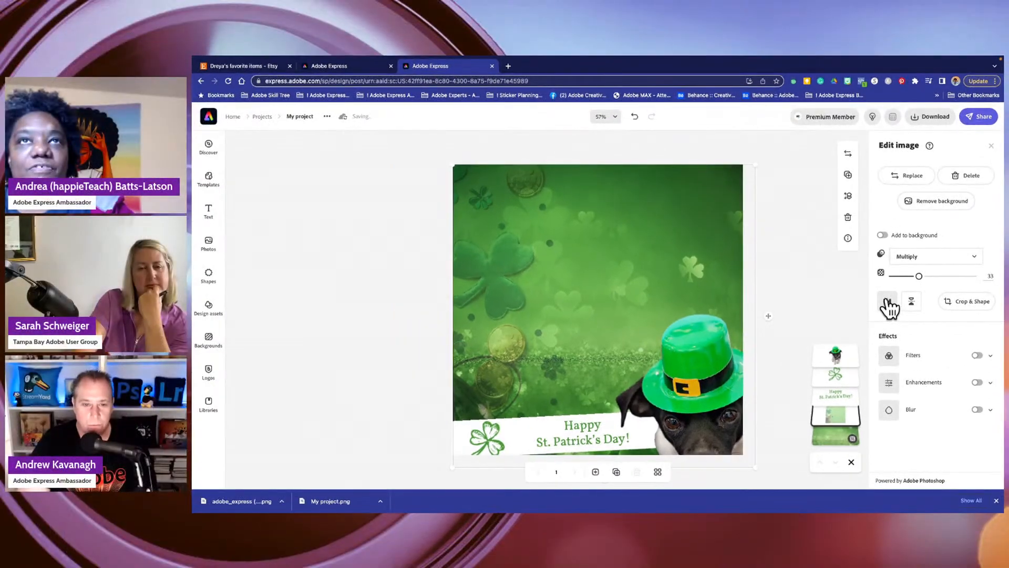
{"action": "left_click", "coordinate": [864, 305]}
{"action": "mouse_move", "coordinate": [718, 286]}
{"action": "left_mouse_down"}
{"action": "mouse_move", "coordinate": [700, 299]}
{"action": "mouse_move", "coordinate": [669, 299]}
{"action": "mouse_move", "coordinate": [714, 300]}
{"action": "left_mouse_up"}
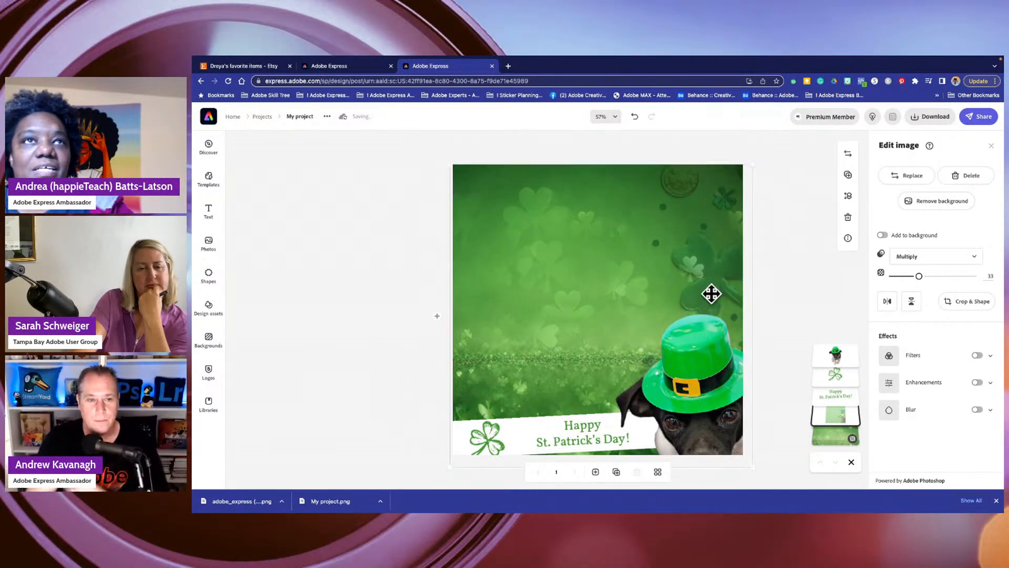
{"action": "left_click", "coordinate": [709, 380]}
{"action": "left_click_drag", "start_coordinate": [709, 381], "coordinate": [636, 376]}
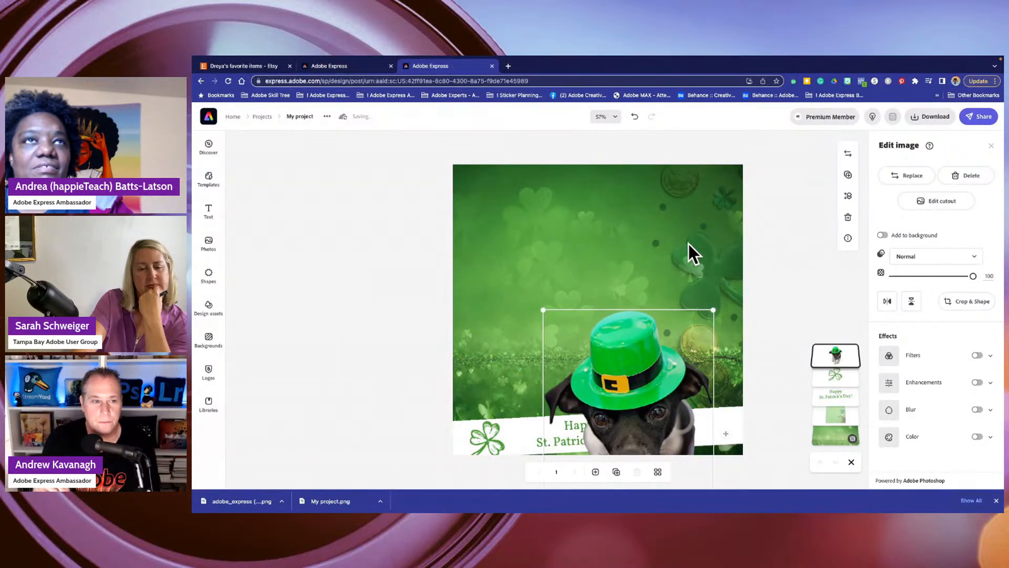
- Flip the clover-and-coins image horizontally back to its original direction and move the dog up toward the canvas's right edge
{"action": "left_click", "coordinate": [713, 275]}
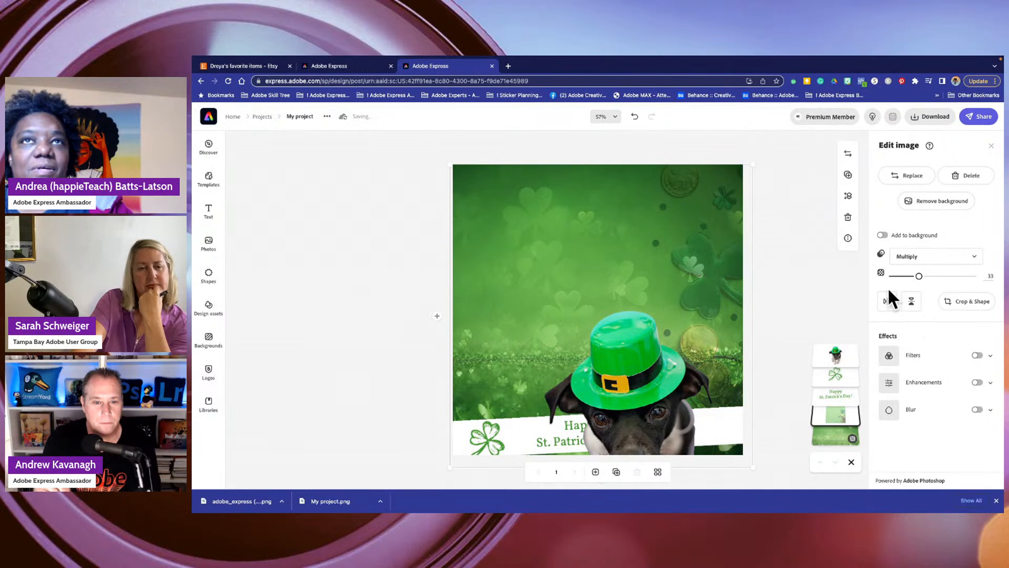
{"action": "left_click", "coordinate": [889, 302]}
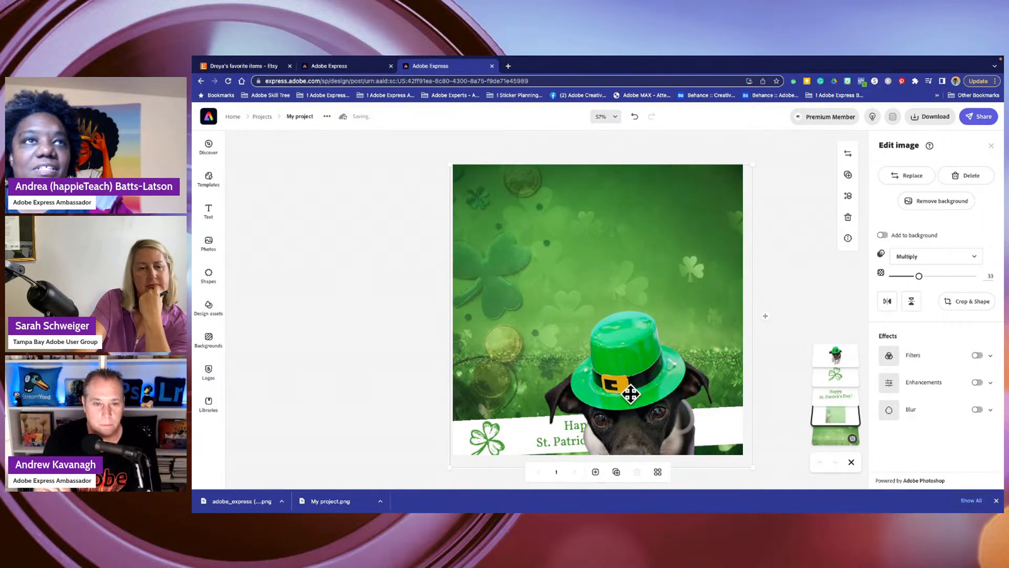
{"action": "left_click_drag", "start_coordinate": [630, 393], "coordinate": [675, 374]}
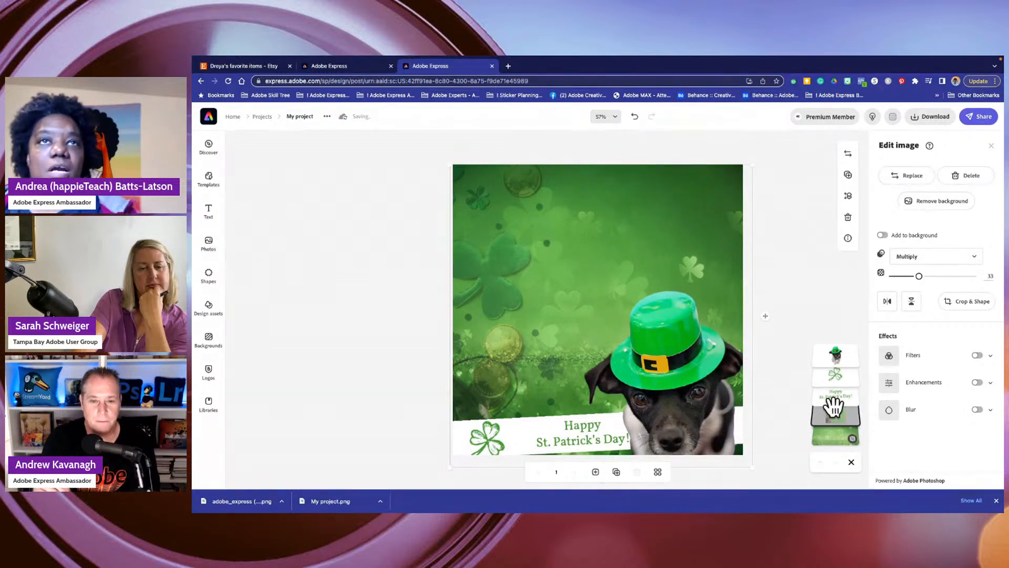
- Bring the "Happy St. Patrick's Day!" banner text in front of the dog, and raise the dog above the banner
{"action": "left_click_drag", "start_coordinate": [840, 400], "coordinate": [829, 340]}
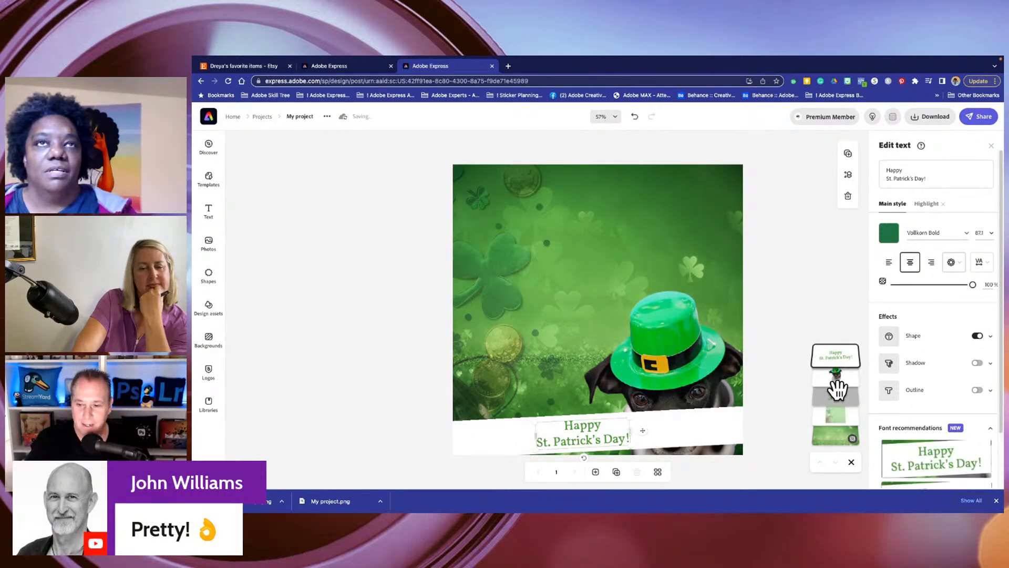
{"action": "left_click", "coordinate": [693, 359]}
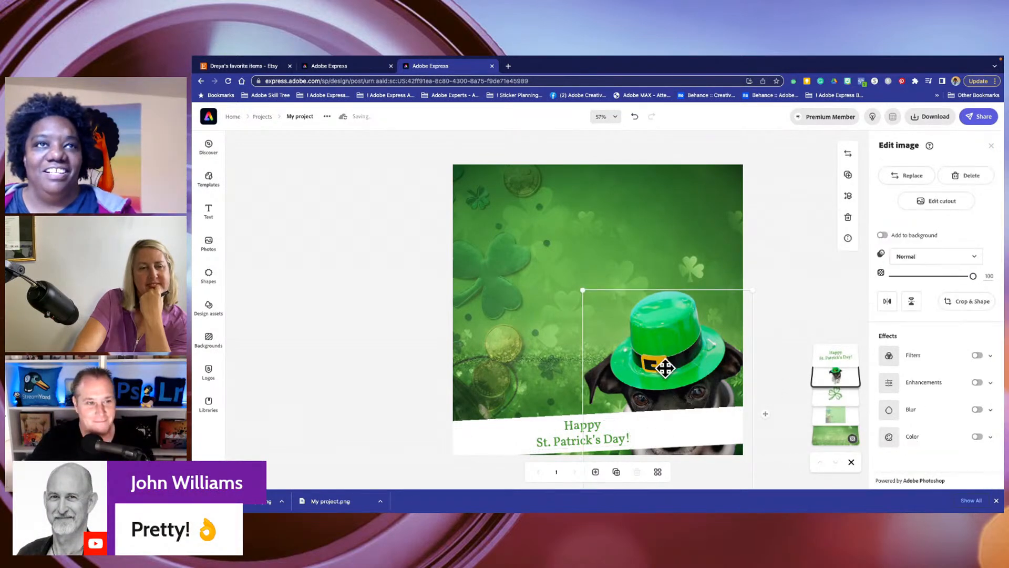
{"action": "left_click_drag", "start_coordinate": [664, 363], "coordinate": [629, 275]}
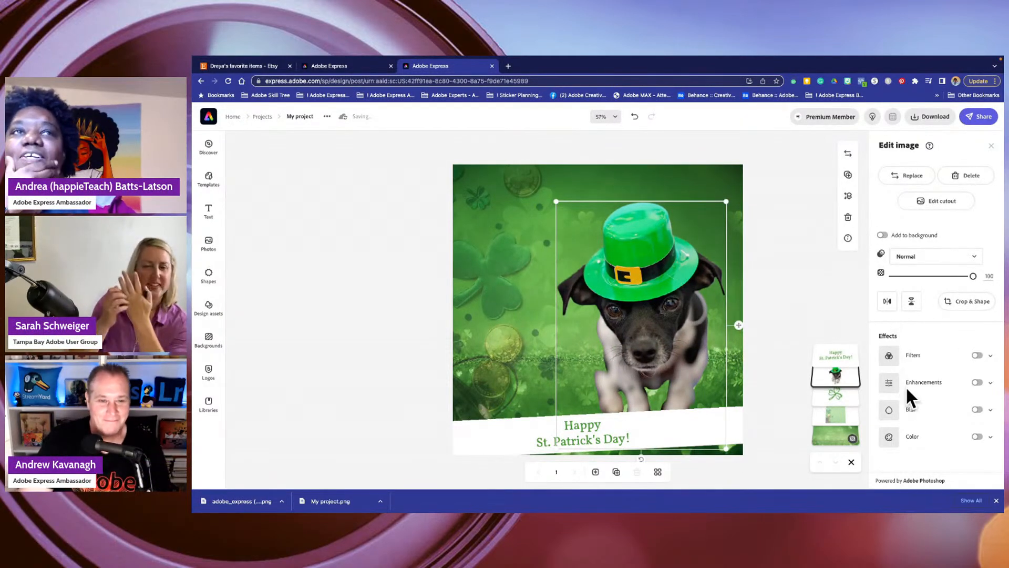
- Try cropping the dog image to a heart, a pentagon, a star and a hexagon shape
{"action": "left_click", "coordinate": [967, 301]}
{"action": "scroll", "coordinate": [896, 428], "scroll_direction": "down", "scroll_amount": 2}
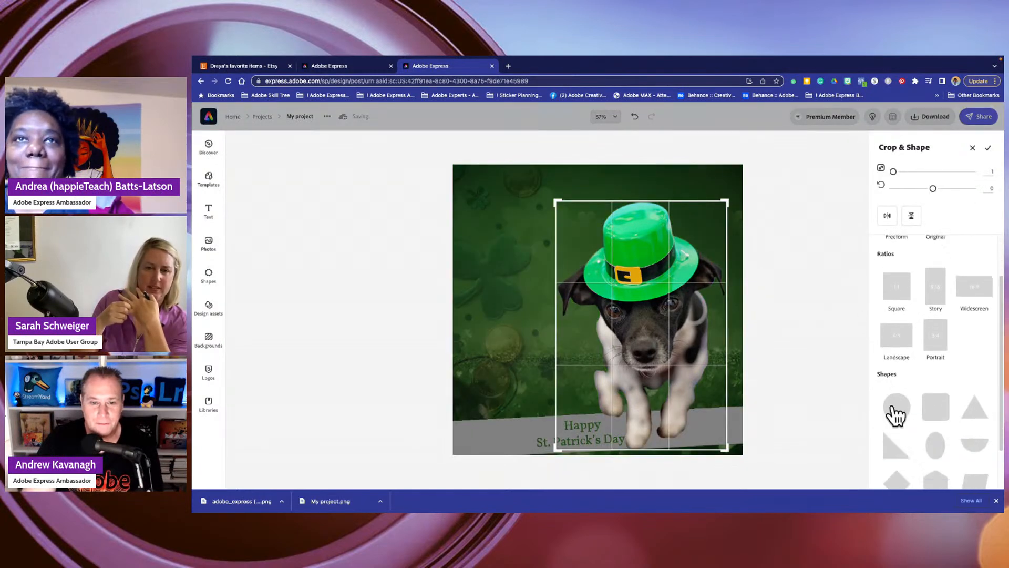
{"action": "scroll", "coordinate": [909, 431], "scroll_direction": "down", "scroll_amount": 2}
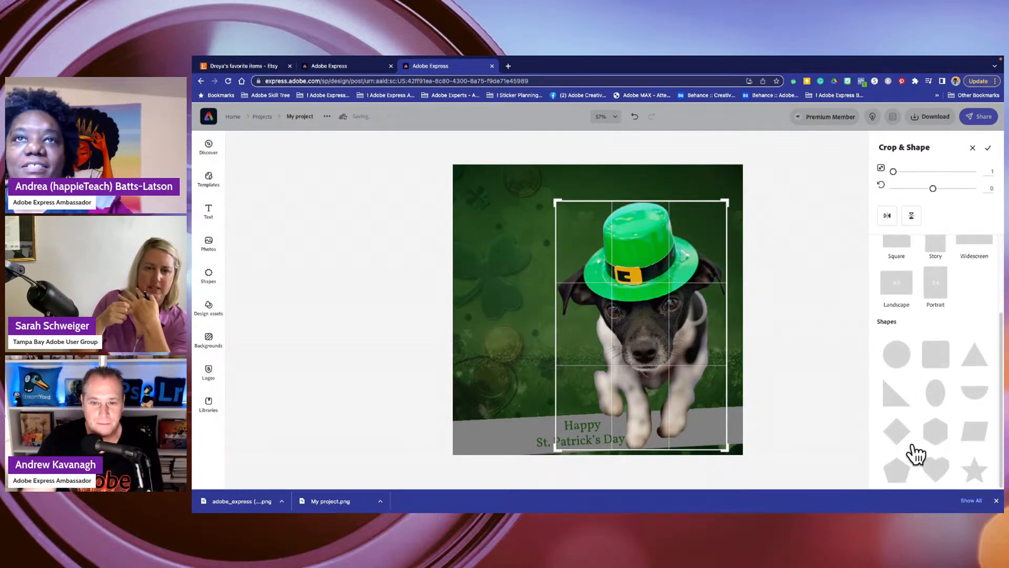
{"action": "left_click", "coordinate": [935, 468]}
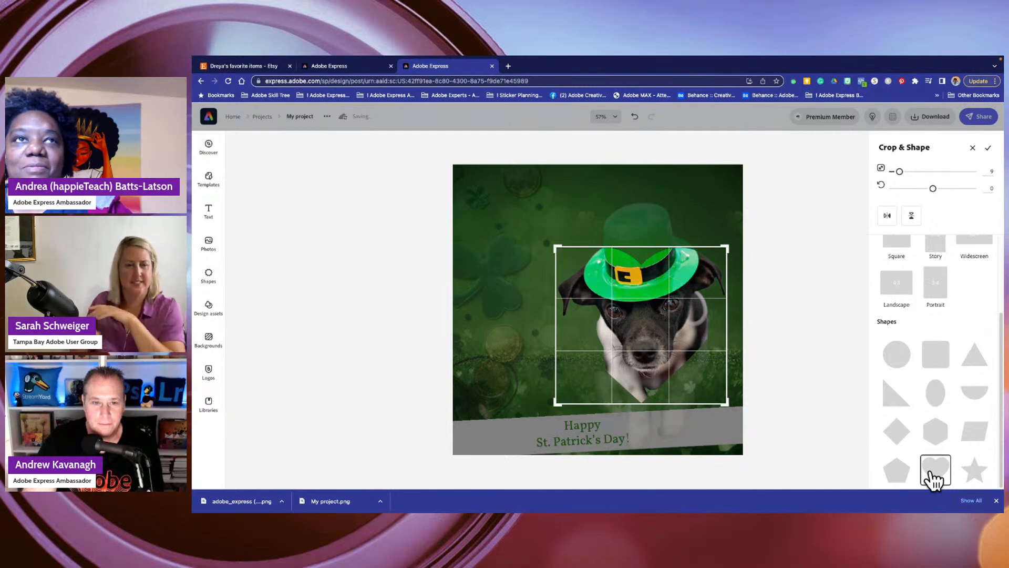
{"action": "left_click", "coordinate": [898, 476]}
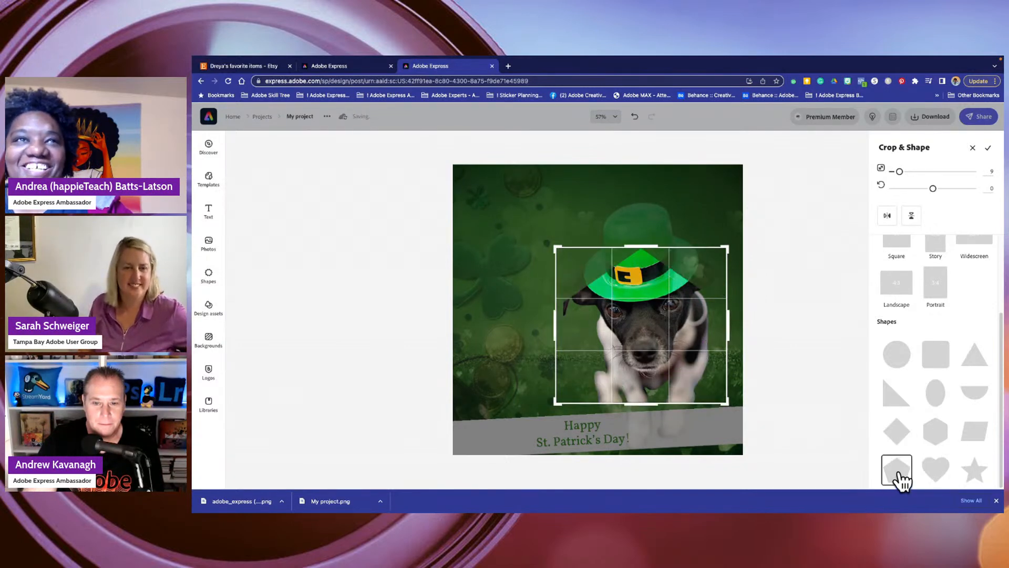
{"action": "left_click", "coordinate": [975, 469]}
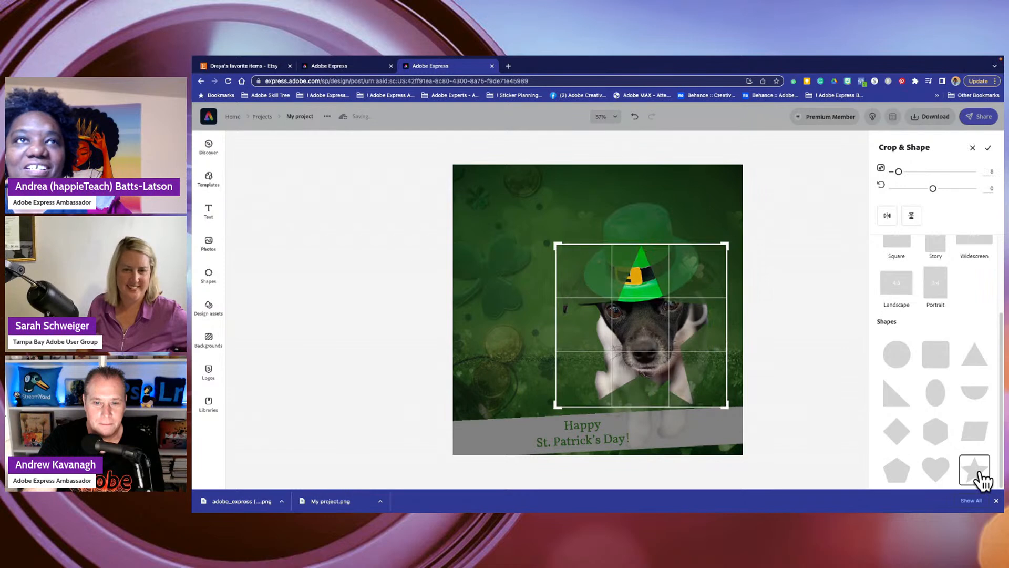
{"action": "left_click", "coordinate": [939, 431]}
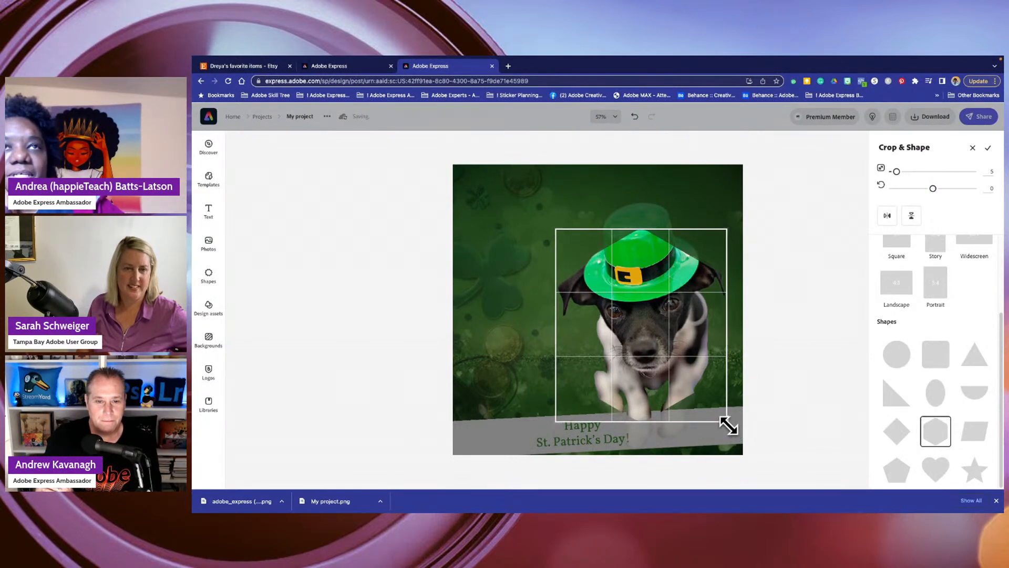
- Try a smaller hexagon crop repositioned around the dog's head, switch it to a heart, and discard the crop
{"action": "left_click_drag", "start_coordinate": [728, 426], "coordinate": [672, 374]}
{"action": "left_click_drag", "start_coordinate": [616, 312], "coordinate": [596, 328]}
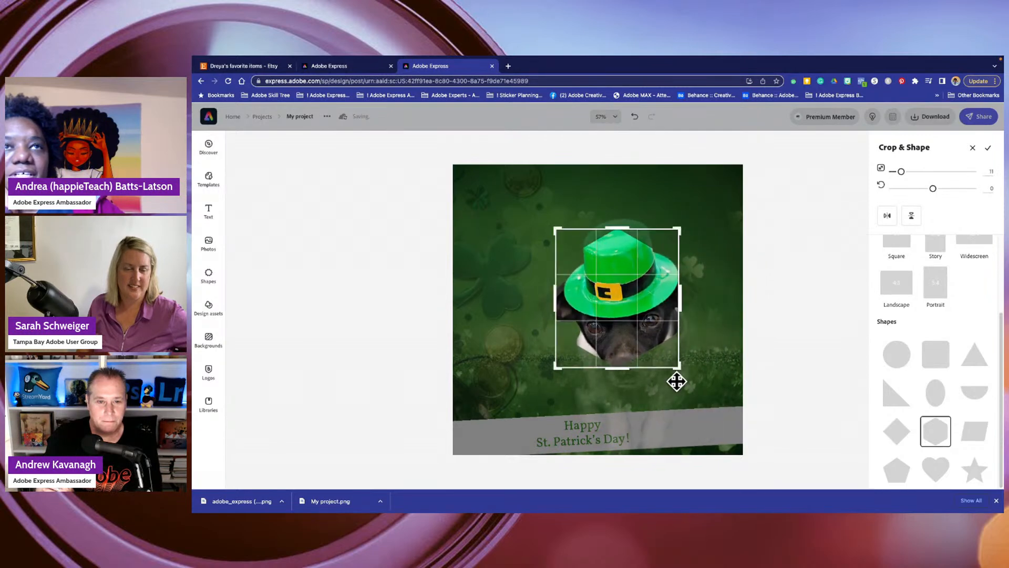
{"action": "left_click_drag", "start_coordinate": [678, 372], "coordinate": [707, 398]}
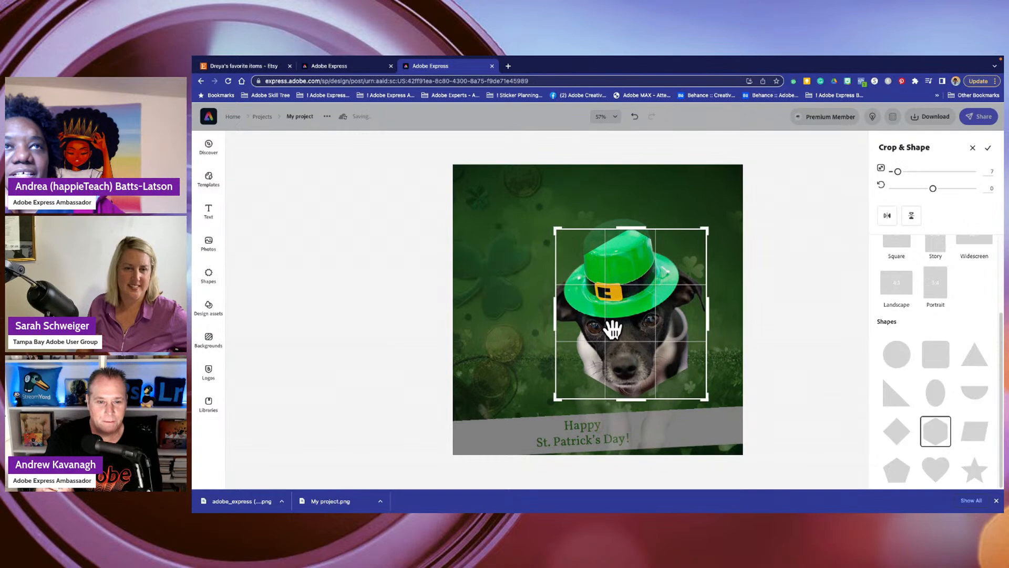
{"action": "left_click", "coordinate": [941, 473]}
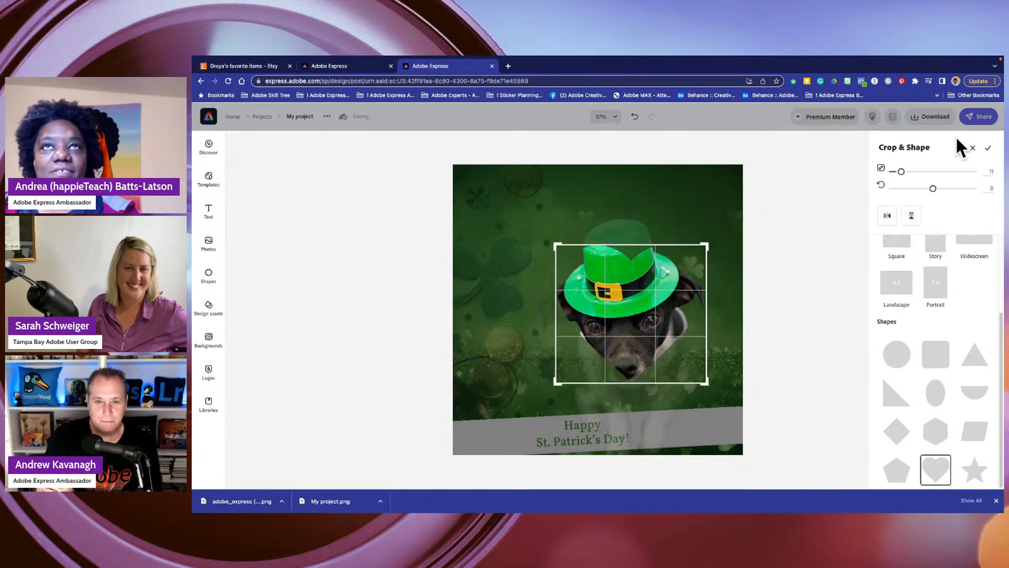
{"action": "left_click", "coordinate": [972, 149]}
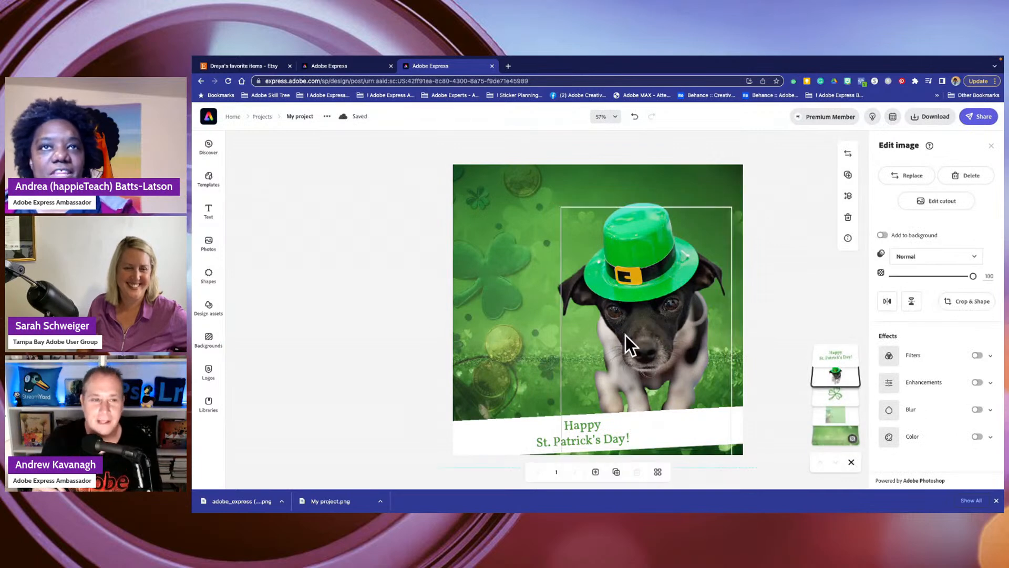
- Move the dog up toward the canvas's upper-right corner and nudge the "Happy St. Patrick's Day!" banner slightly up
{"action": "left_click_drag", "start_coordinate": [622, 368], "coordinate": [615, 282]}
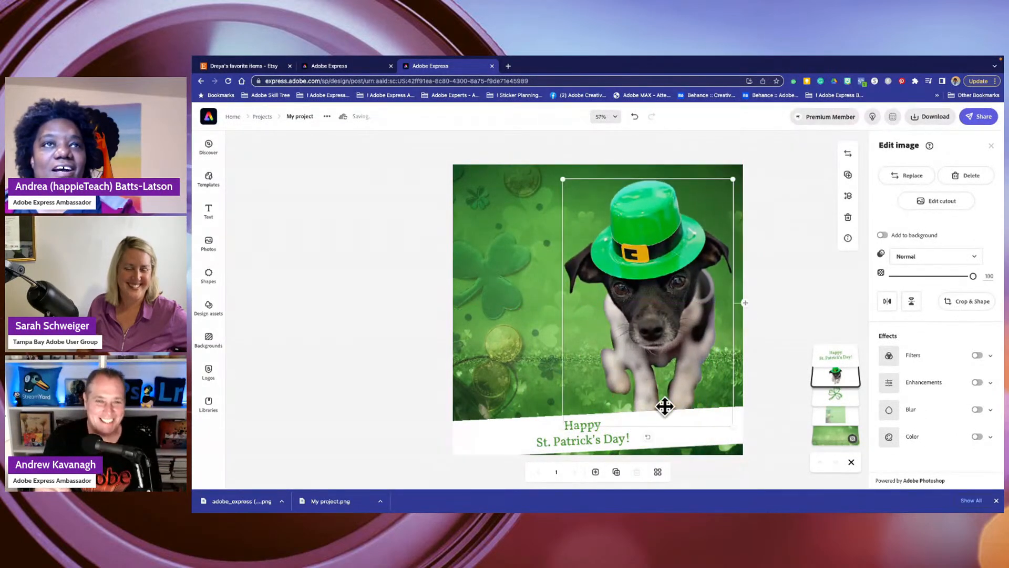
{"action": "mouse_move", "coordinate": [634, 341]}
{"action": "left_mouse_down"}
{"action": "mouse_move", "coordinate": [653, 368]}
{"action": "mouse_move", "coordinate": [656, 342]}
{"action": "mouse_move", "coordinate": [635, 341]}
{"action": "left_mouse_up"}
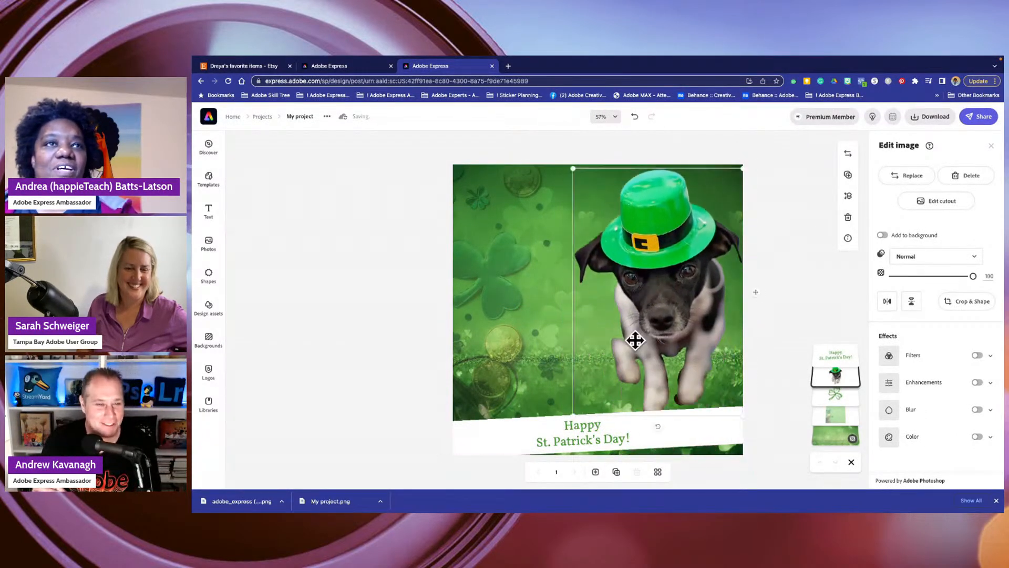
{"action": "left_click", "coordinate": [533, 431]}
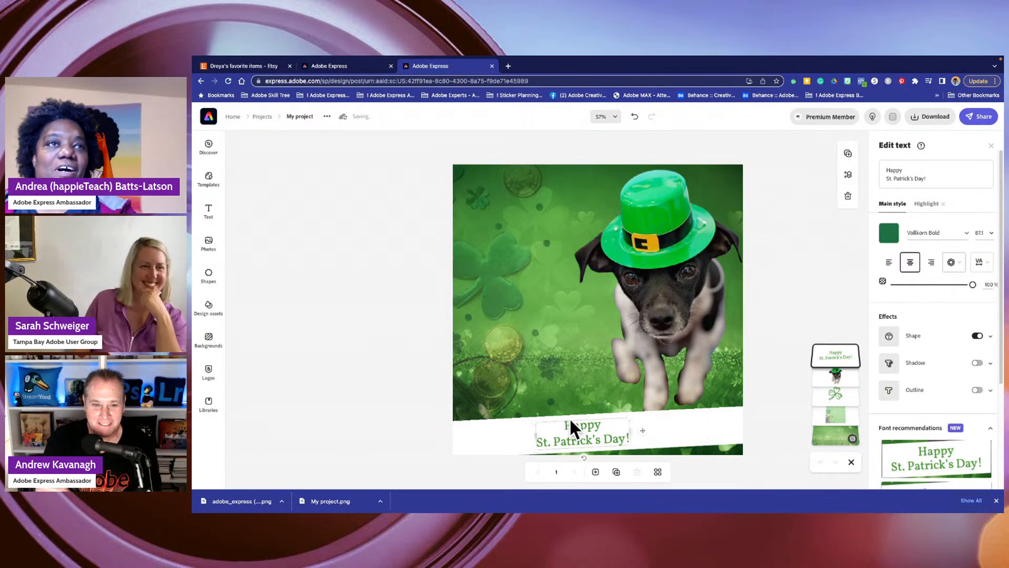
{"action": "mouse_move", "coordinate": [522, 441]}
{"action": "left_mouse_down"}
{"action": "mouse_move", "coordinate": [514, 394]}
{"action": "mouse_move", "coordinate": [515, 428]}
{"action": "left_mouse_up"}
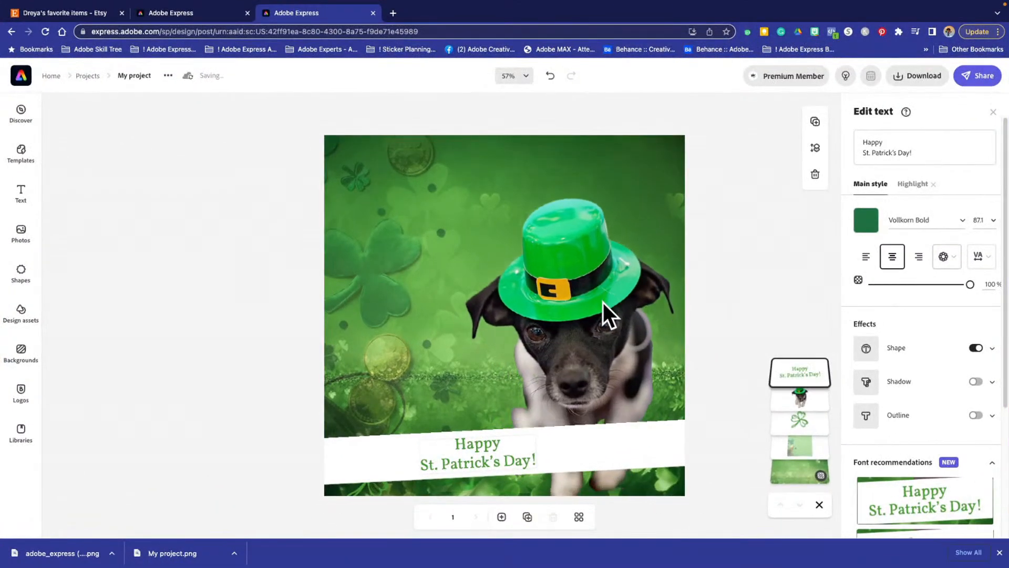
- Remove the Shape effect from the "Happy St. Patrick's Day!" text and place the text just above the dog's hat
{"action": "left_click_drag", "start_coordinate": [445, 461], "coordinate": [360, 147]}
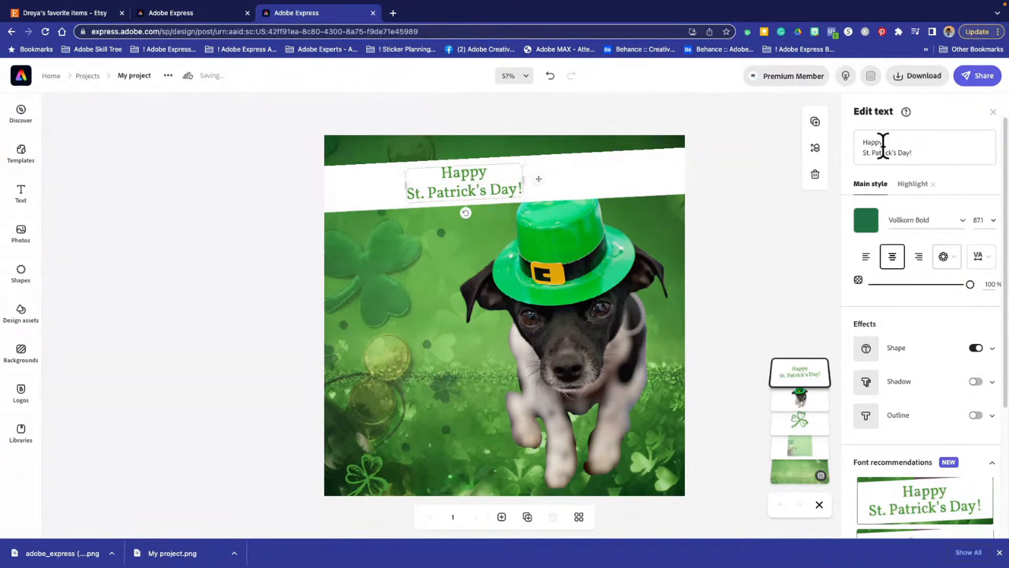
{"action": "left_click", "coordinate": [975, 348]}
{"action": "left_click_drag", "start_coordinate": [459, 172], "coordinate": [569, 162]}
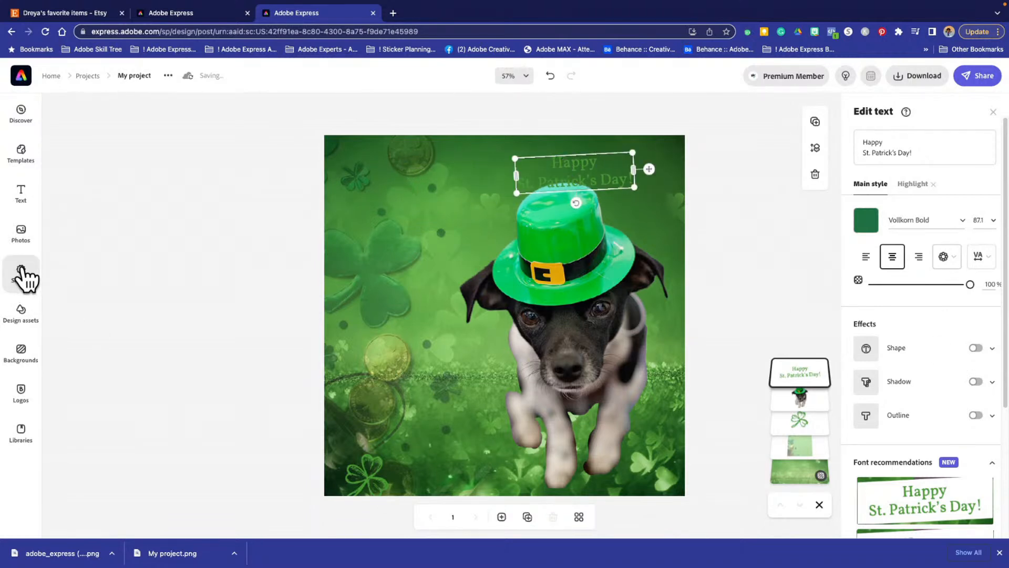
- Add a green square shape in the canvas's lower-left corner and resize it into a thin full-width band along the bottom edge
{"action": "left_click", "coordinate": [23, 272]}
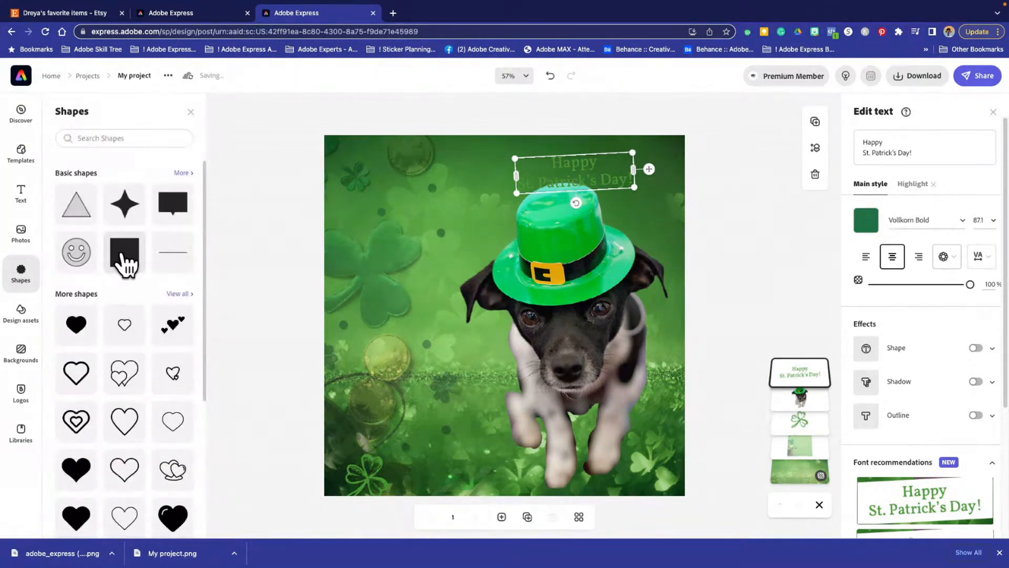
{"action": "left_click", "coordinate": [141, 256]}
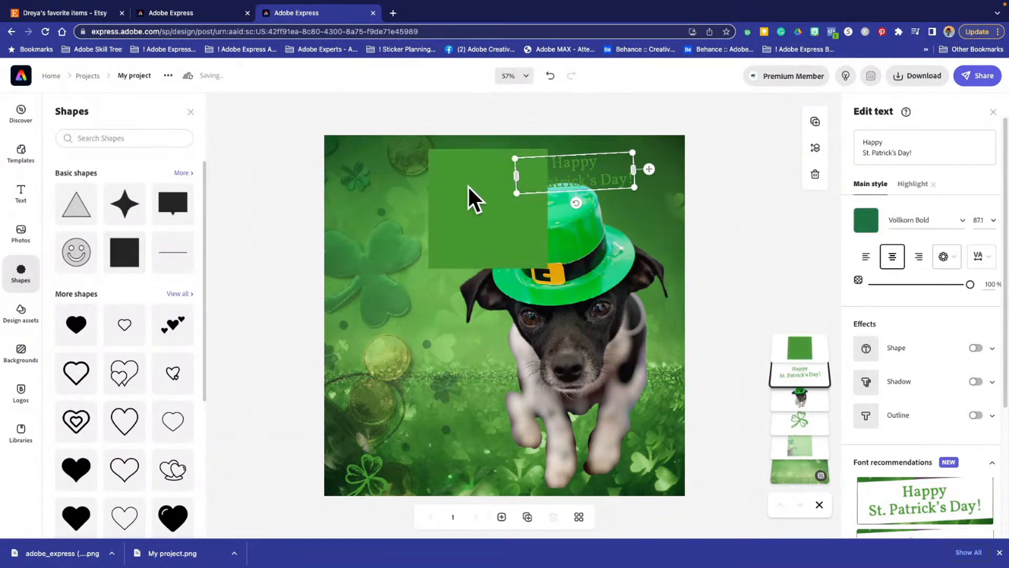
{"action": "left_click_drag", "start_coordinate": [468, 198], "coordinate": [355, 411]}
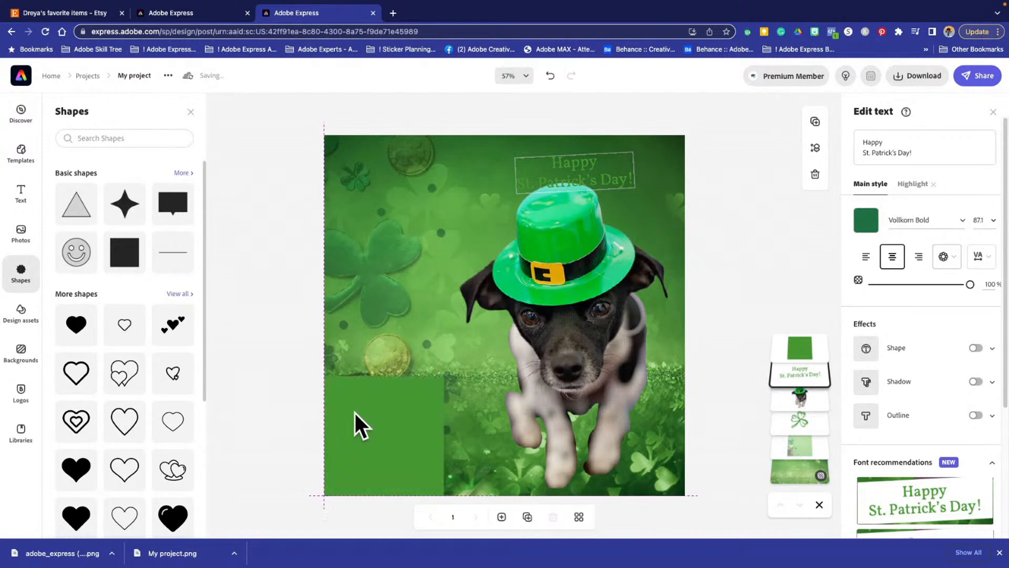
{"action": "left_click", "coordinate": [422, 446]}
{"action": "left_click_drag", "start_coordinate": [443, 439], "coordinate": [686, 431]}
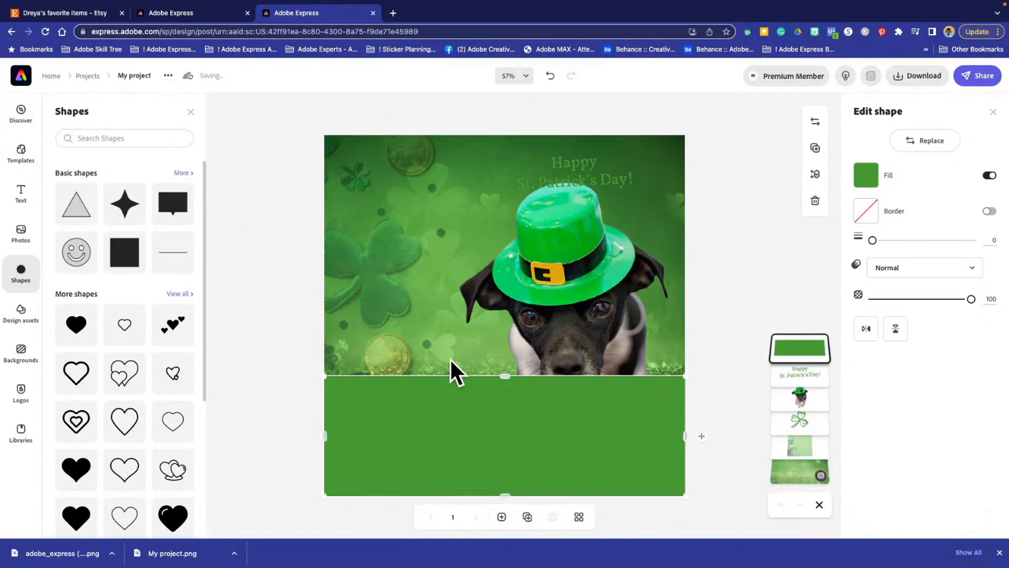
{"action": "left_click_drag", "start_coordinate": [506, 377], "coordinate": [507, 439]}
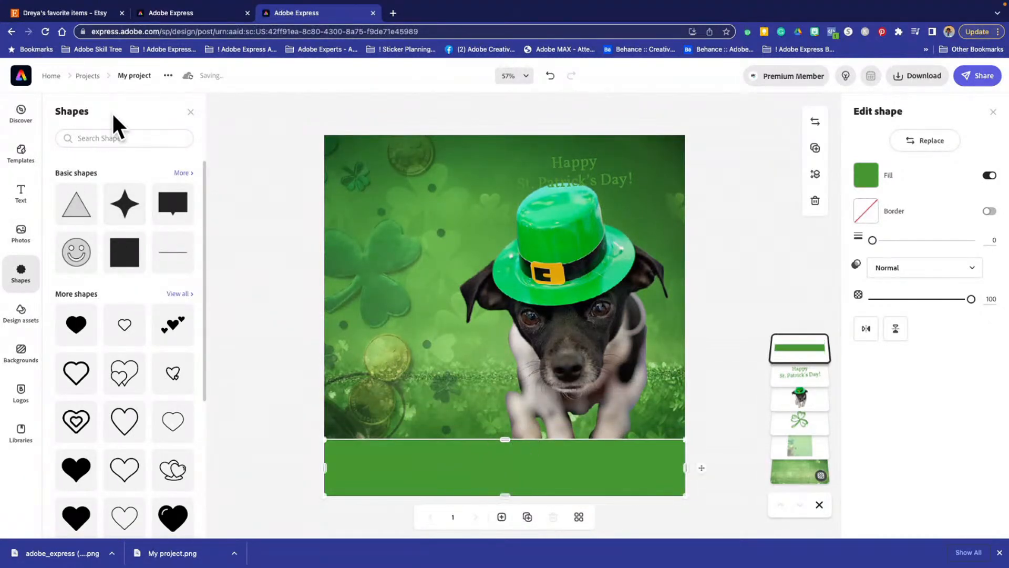
- Browse the available shapes and search them for "clover"
{"action": "scroll", "coordinate": [108, 208], "scroll_direction": "down", "scroll_amount": 2}
{"action": "scroll", "coordinate": [103, 203], "scroll_direction": "up", "scroll_amount": 2}
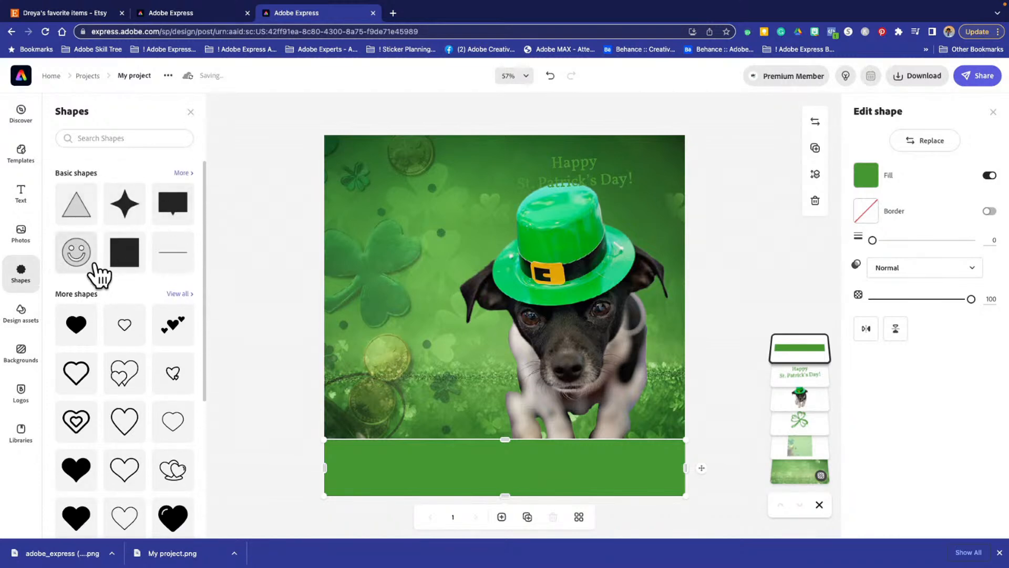
{"action": "scroll", "coordinate": [97, 274], "scroll_direction": "down", "scroll_amount": 3}
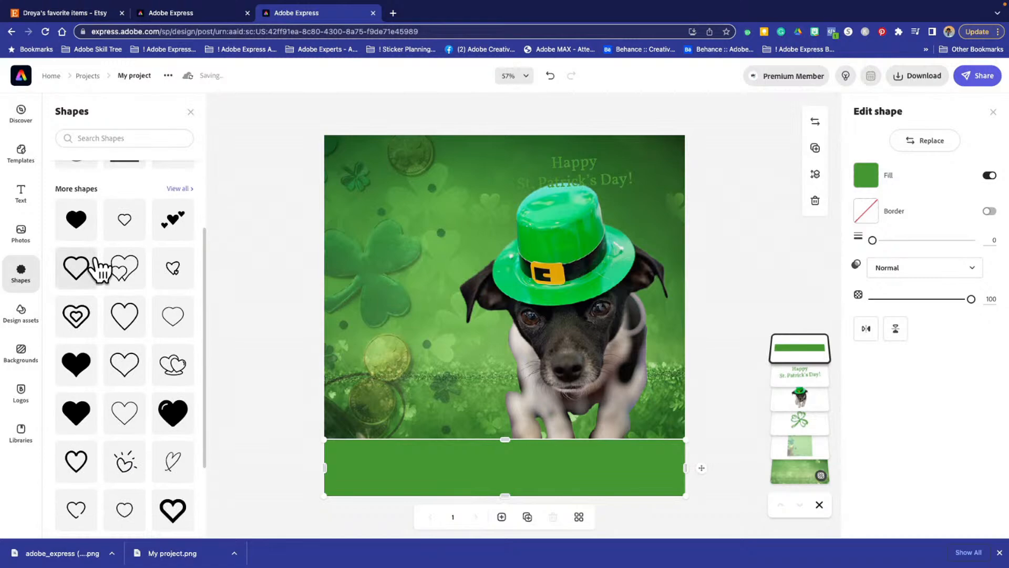
{"action": "scroll", "coordinate": [100, 232], "scroll_direction": "up", "scroll_amount": 3}
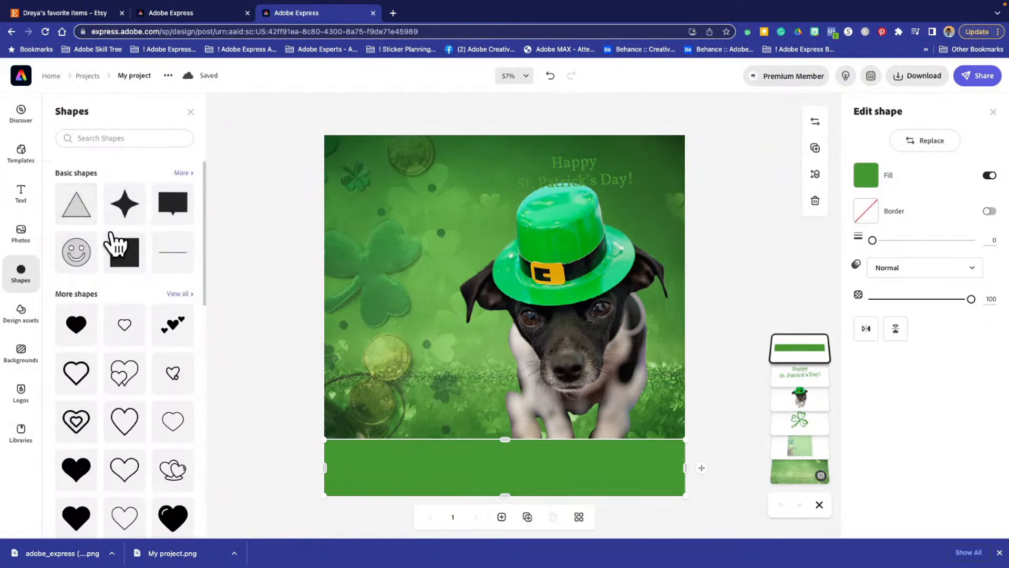
{"action": "scroll", "coordinate": [113, 243], "scroll_direction": "down", "scroll_amount": 6}
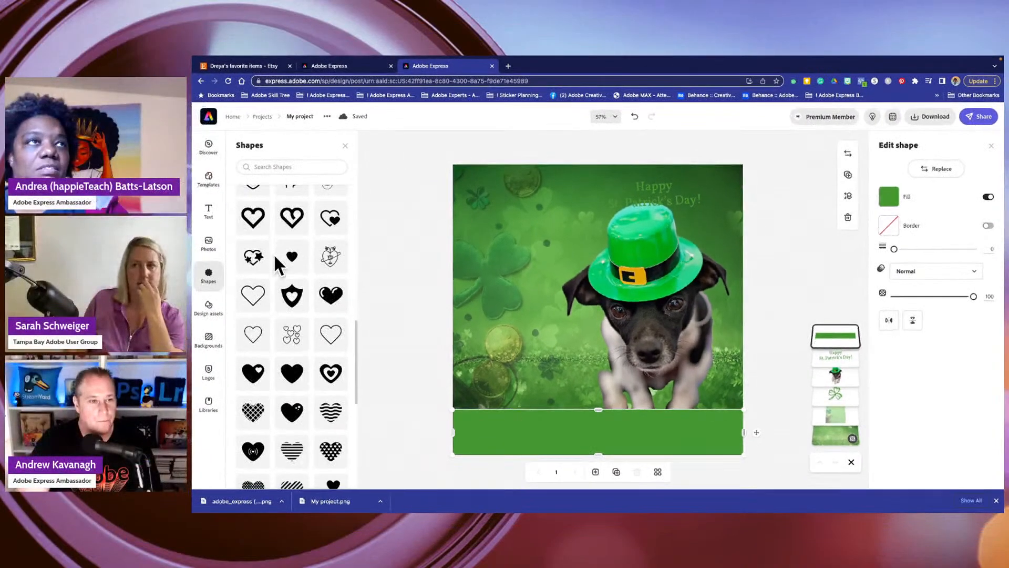
{"action": "scroll", "coordinate": [275, 256], "scroll_direction": "up", "scroll_amount": 3}
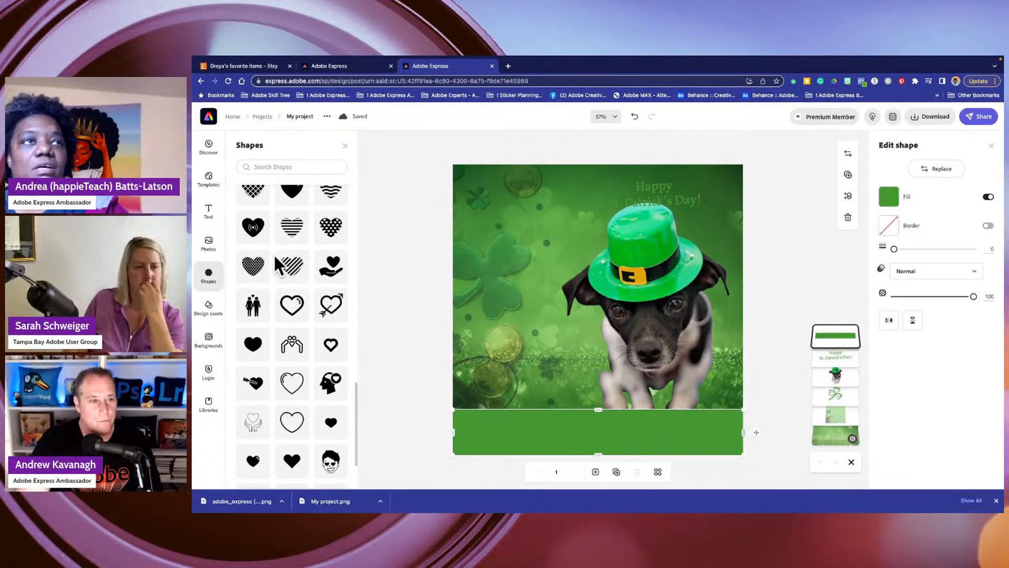
{"action": "left_click", "coordinate": [268, 165]}
{"action": "type", "text": "clo"}
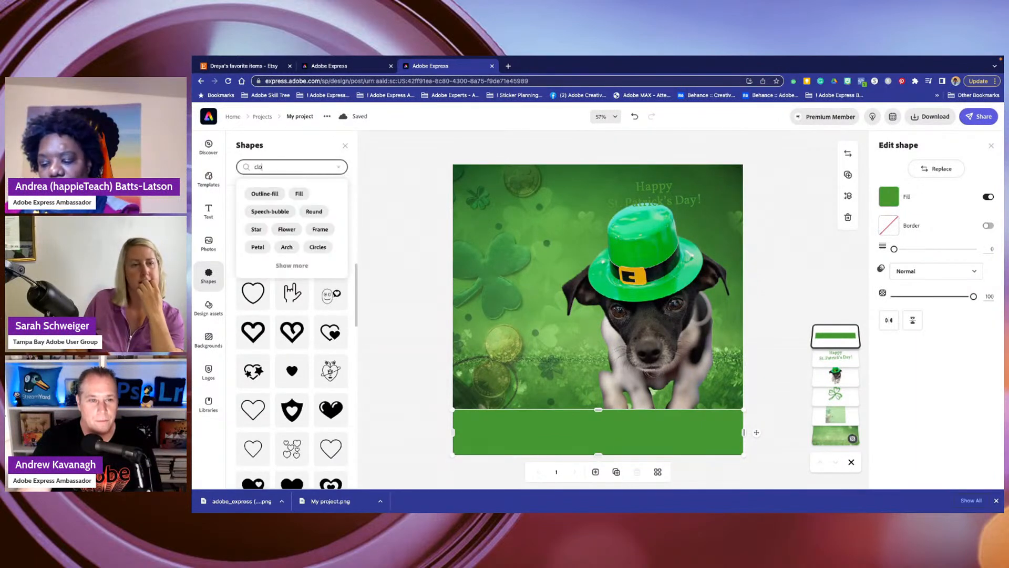
{"action": "type", "text": "ver"}
{"action": "key", "text": "Return"}
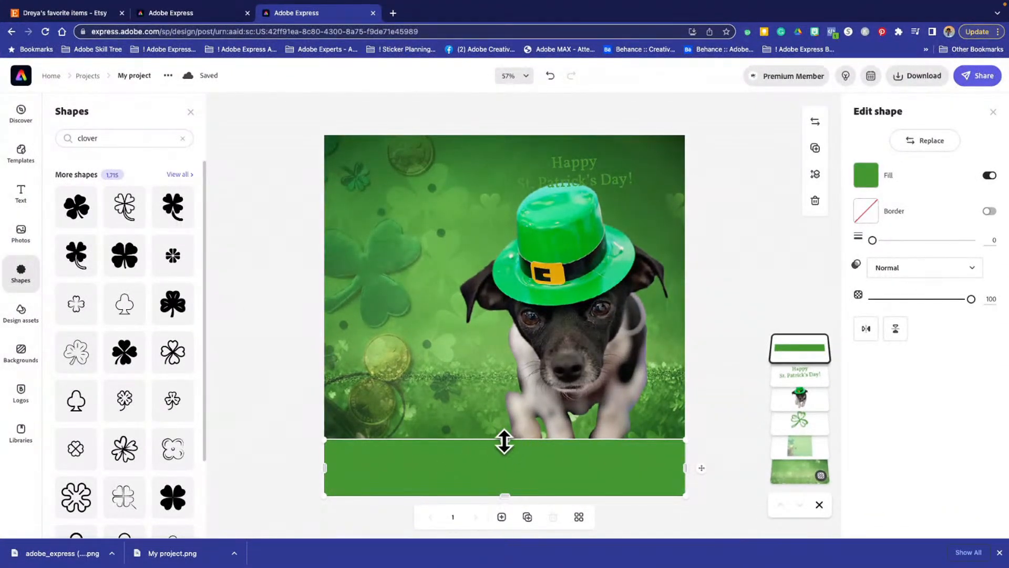
- Make the green bottom band taller and move the dog to the right so its head rises above the band
{"action": "left_click_drag", "start_coordinate": [504, 441], "coordinate": [491, 396]}
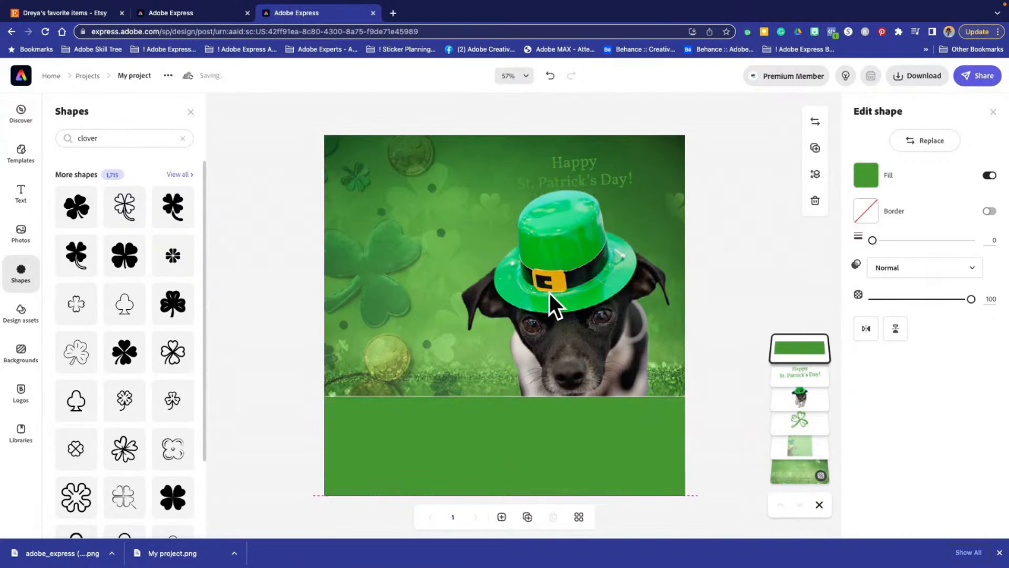
{"action": "left_click_drag", "start_coordinate": [549, 293], "coordinate": [572, 289]}
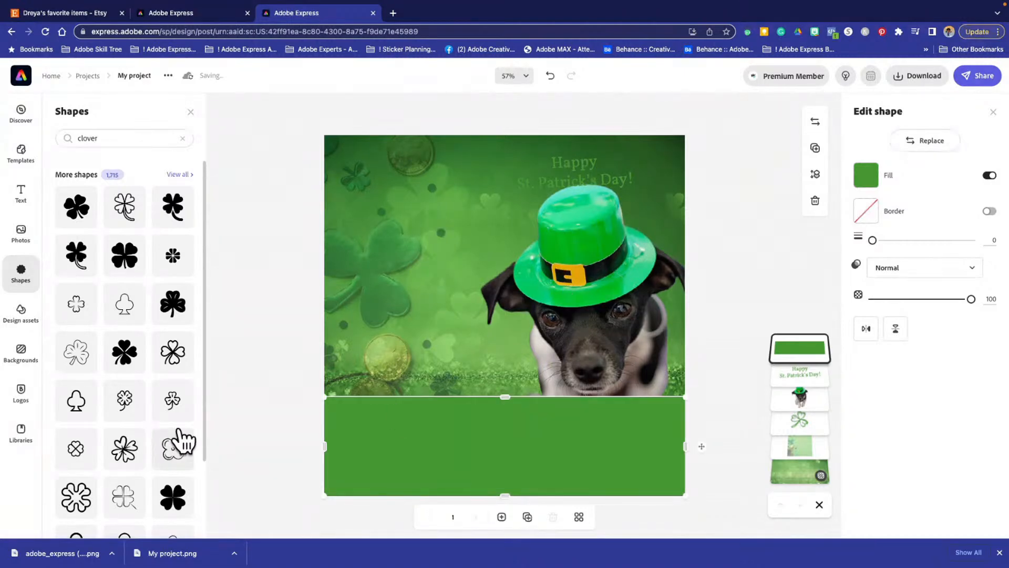
{"action": "left_click", "coordinate": [263, 374]}
{"action": "left_click", "coordinate": [439, 455]}
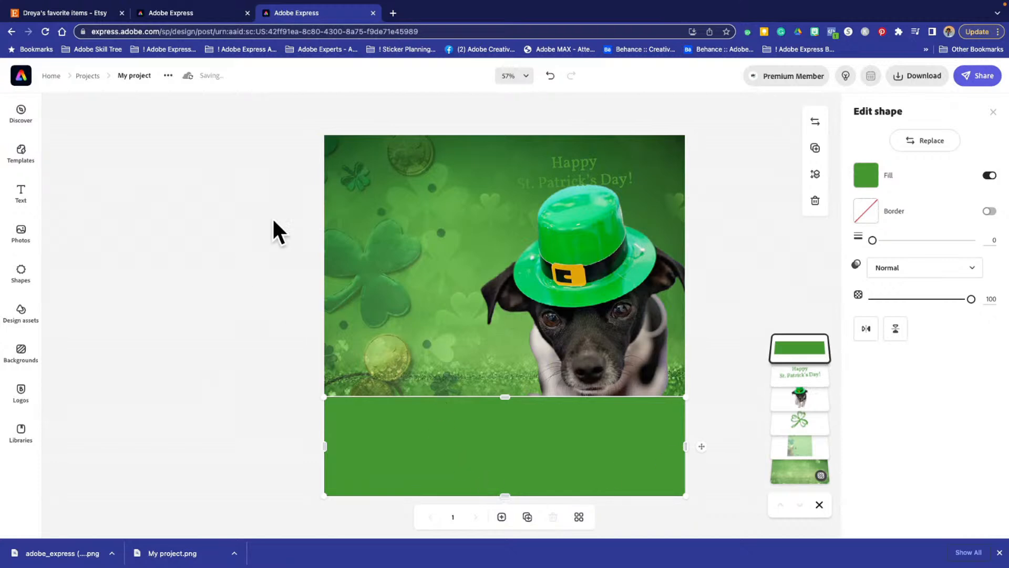
- Move the "Happy St. Patrick's Day!" text to the left of the dog's hat and set its text color to white #FFFFFF
{"action": "left_click_drag", "start_coordinate": [569, 162], "coordinate": [482, 179]}
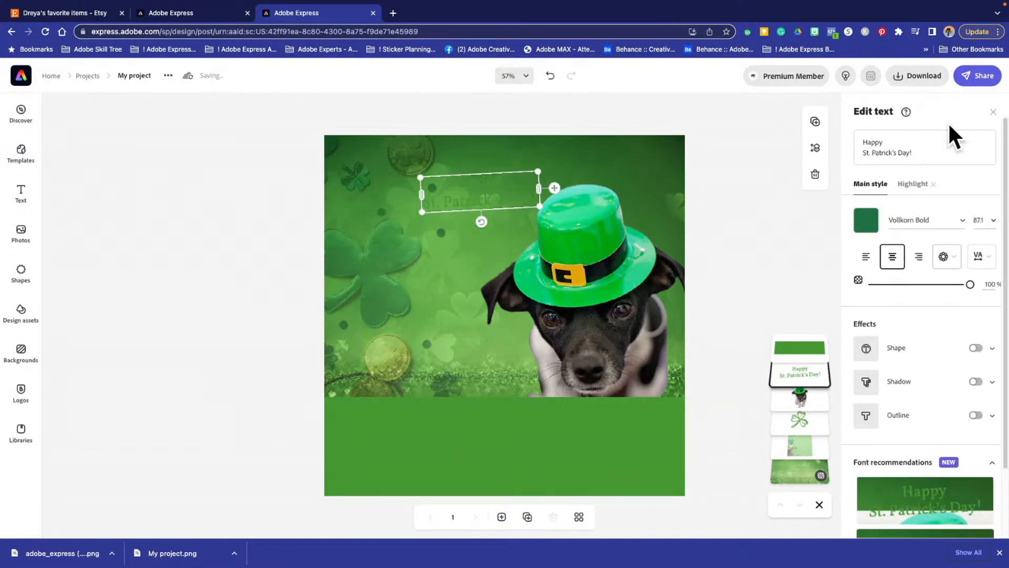
{"action": "left_click", "coordinate": [865, 221]}
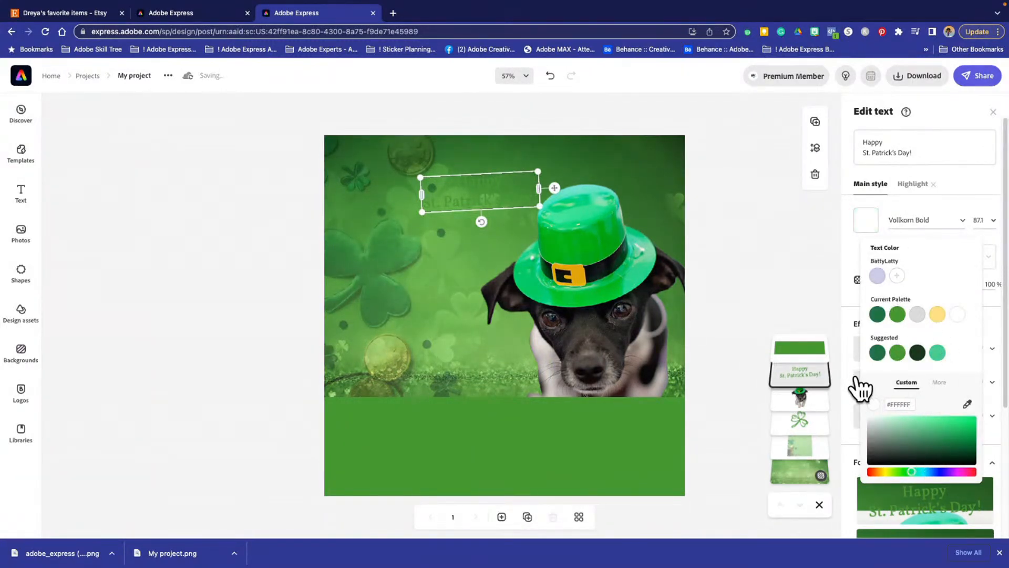
{"action": "left_click", "coordinate": [825, 351]}
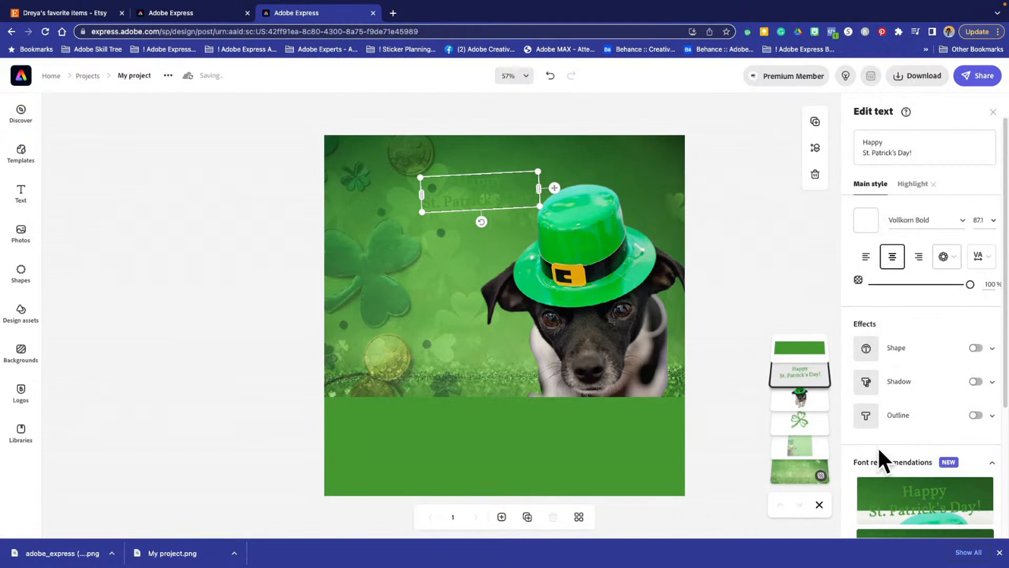
{"action": "left_click", "coordinate": [865, 221]}
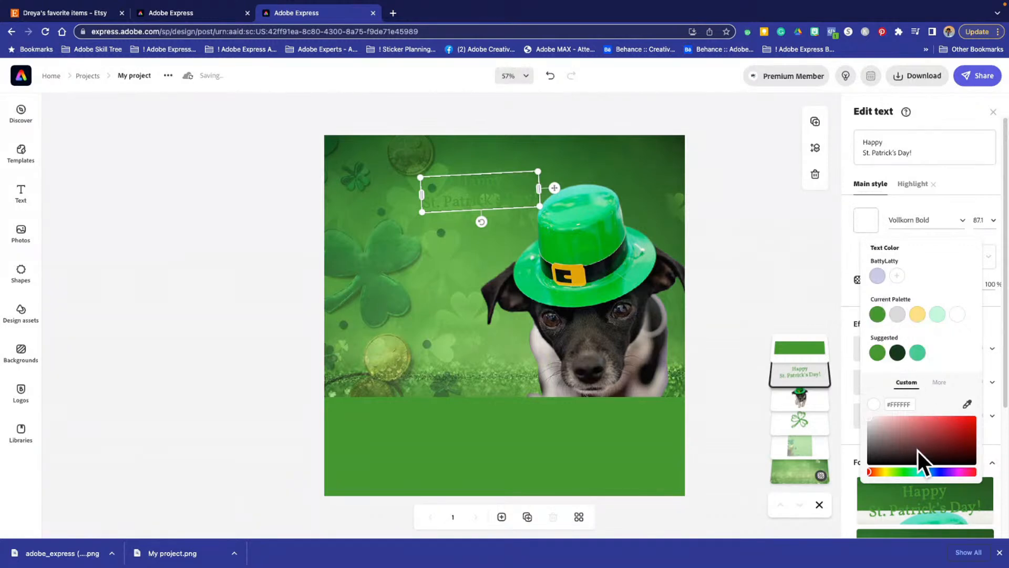
{"action": "left_click_drag", "start_coordinate": [917, 447], "coordinate": [853, 413]}
{"action": "left_click", "coordinate": [855, 413]}
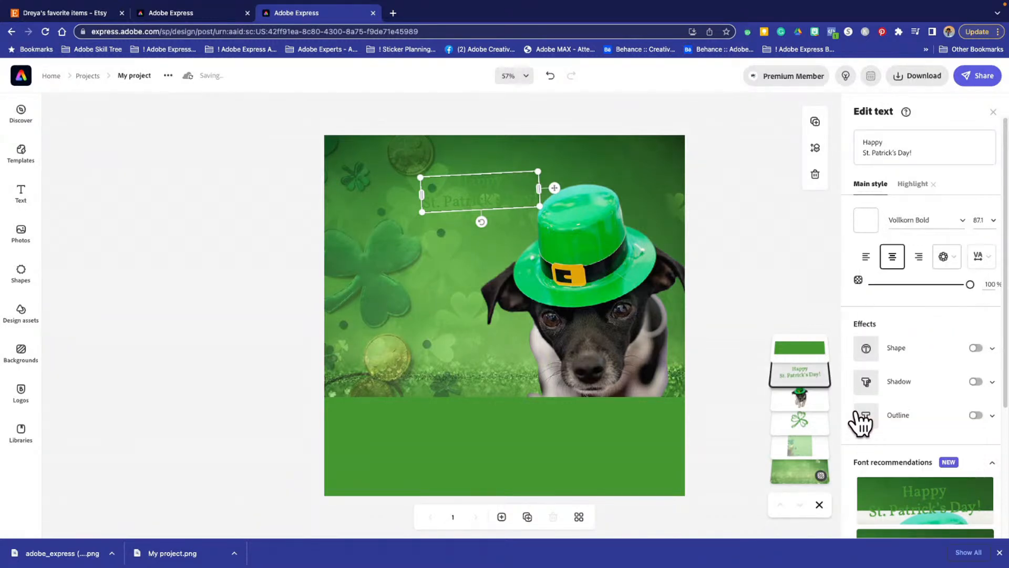
{"action": "left_click", "coordinate": [863, 225]}
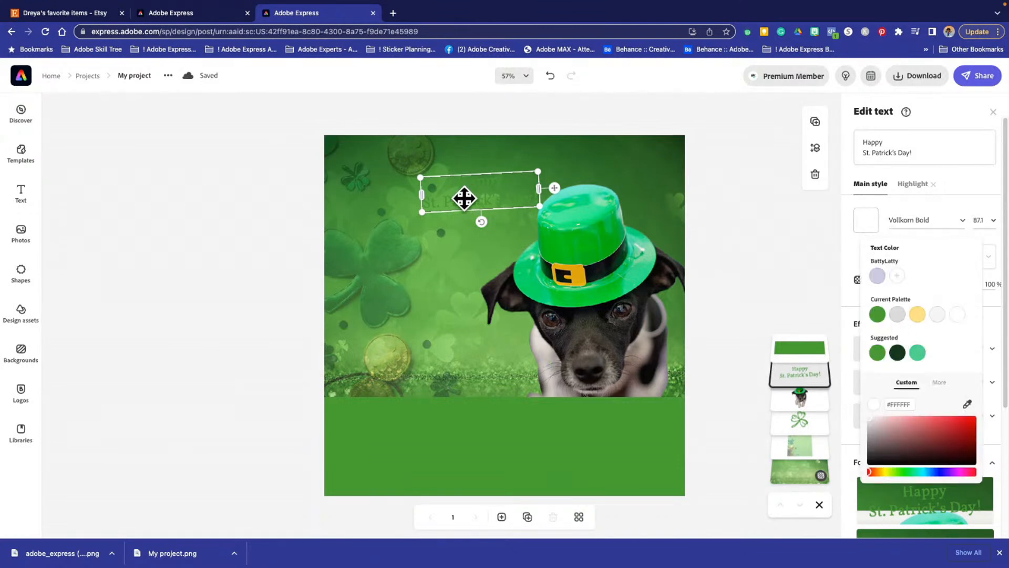
- Move the greeting text so it overlaps the top of the dog's hat and set its text color to off-white #F5F5F5
{"action": "left_click_drag", "start_coordinate": [464, 198], "coordinate": [534, 202]}
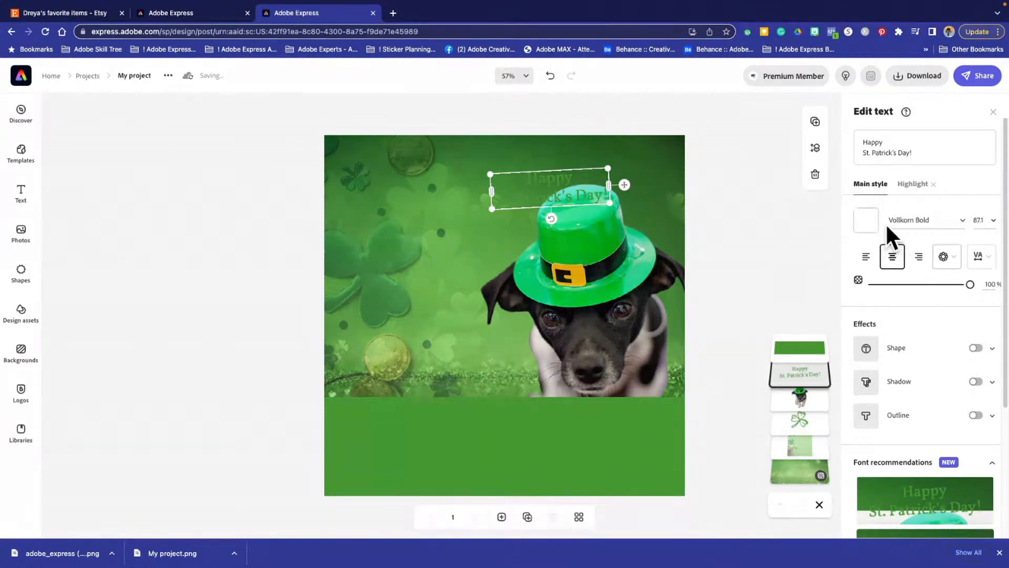
{"action": "left_click", "coordinate": [865, 223]}
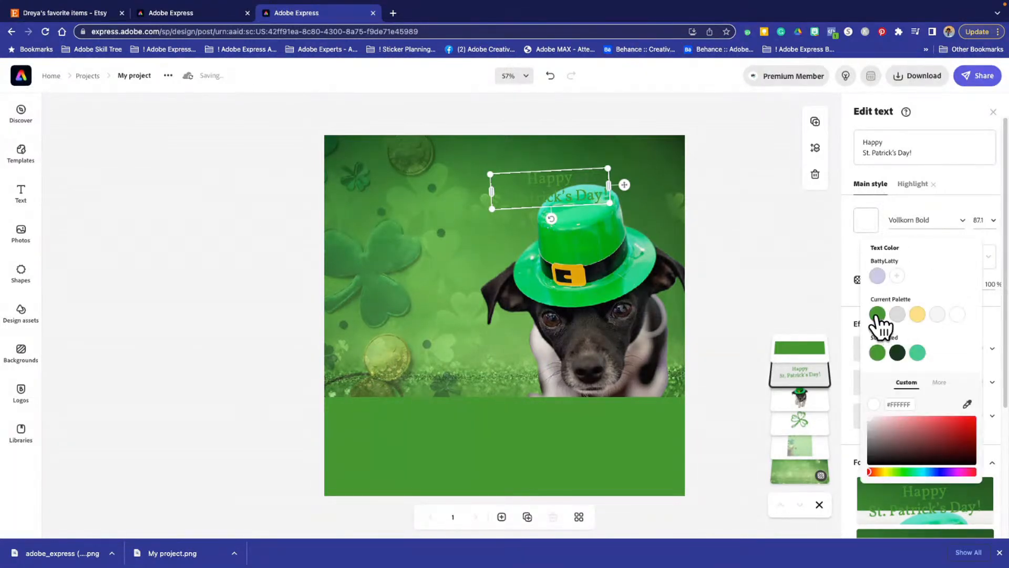
{"action": "left_click", "coordinate": [936, 314]}
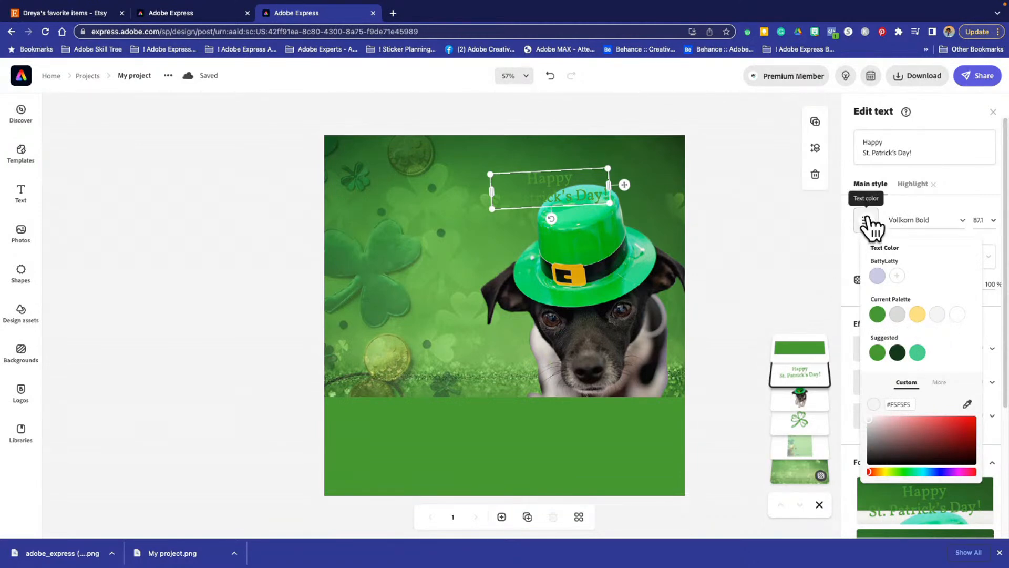
{"action": "left_click", "coordinate": [749, 255]}
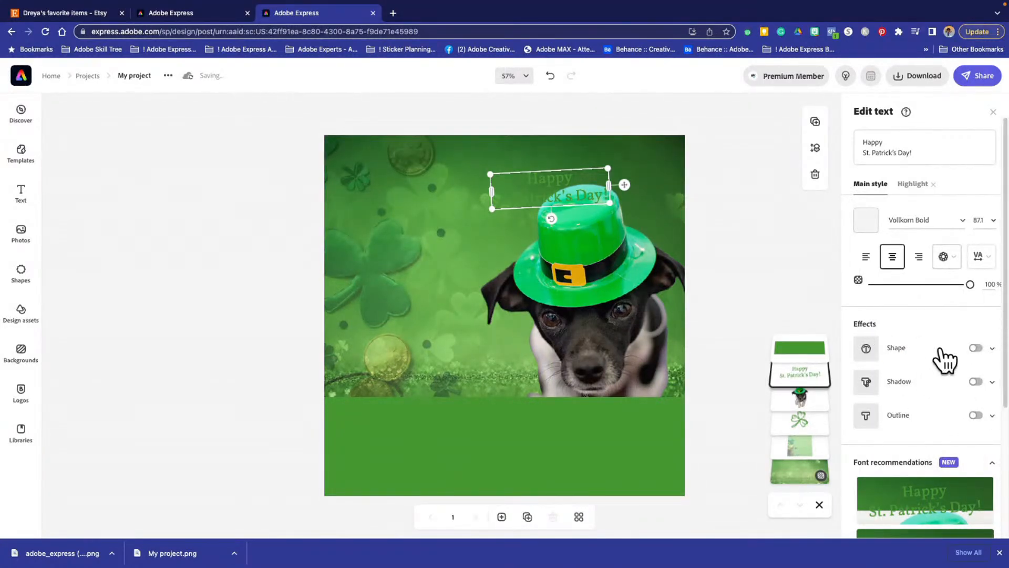
- Turn on the Shape effect for the greeting text and color the shape yellow #FFE184
{"action": "left_click", "coordinate": [976, 348]}
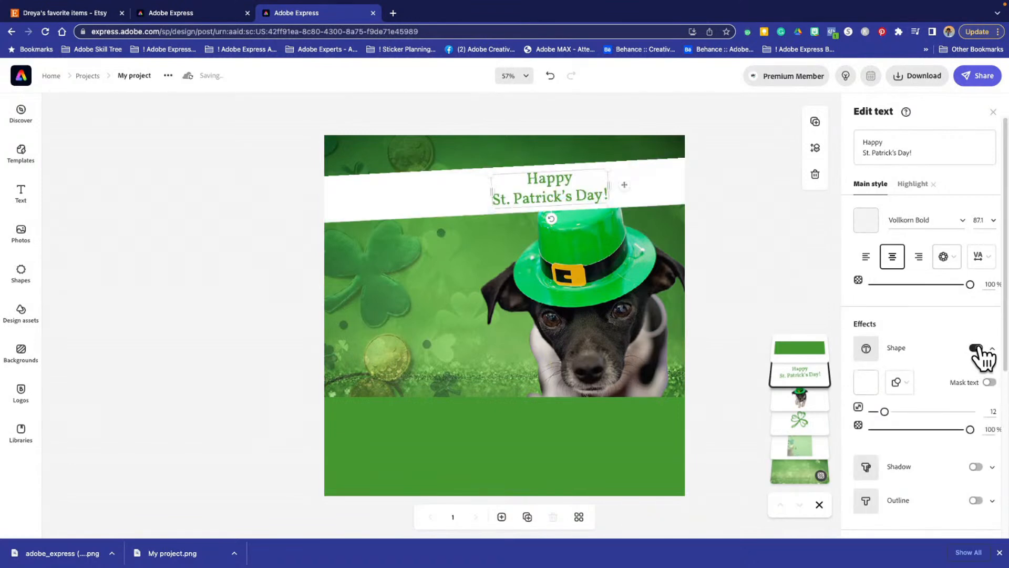
{"action": "left_click", "coordinate": [868, 350]}
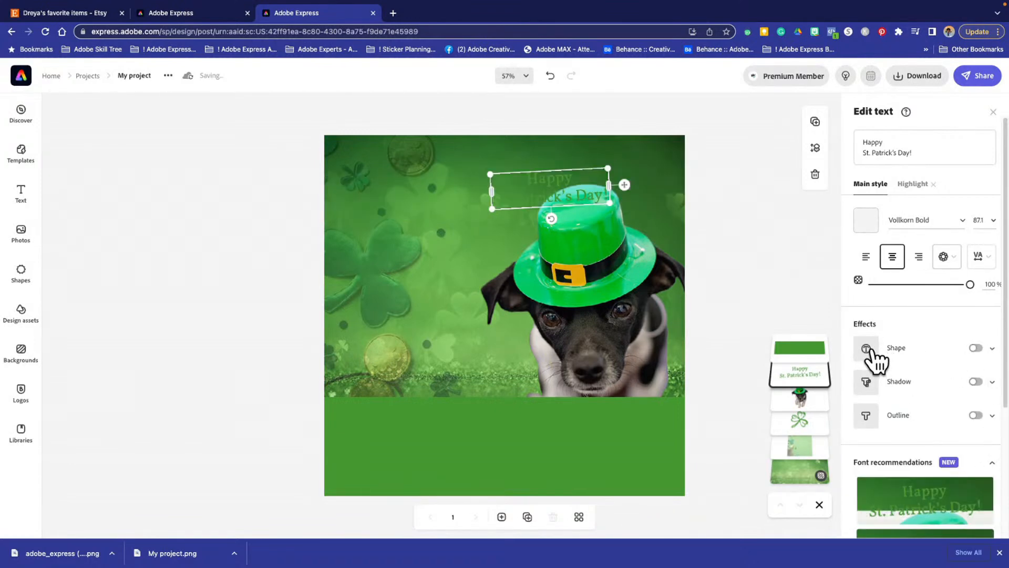
{"action": "left_click", "coordinate": [868, 350]}
{"action": "left_click", "coordinate": [898, 383]}
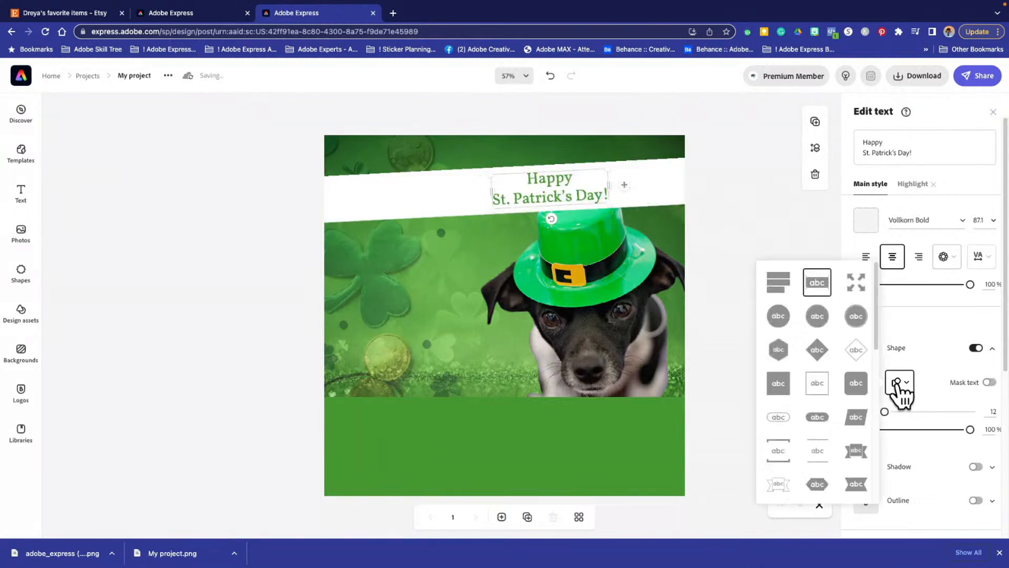
{"action": "left_click", "coordinate": [900, 389]}
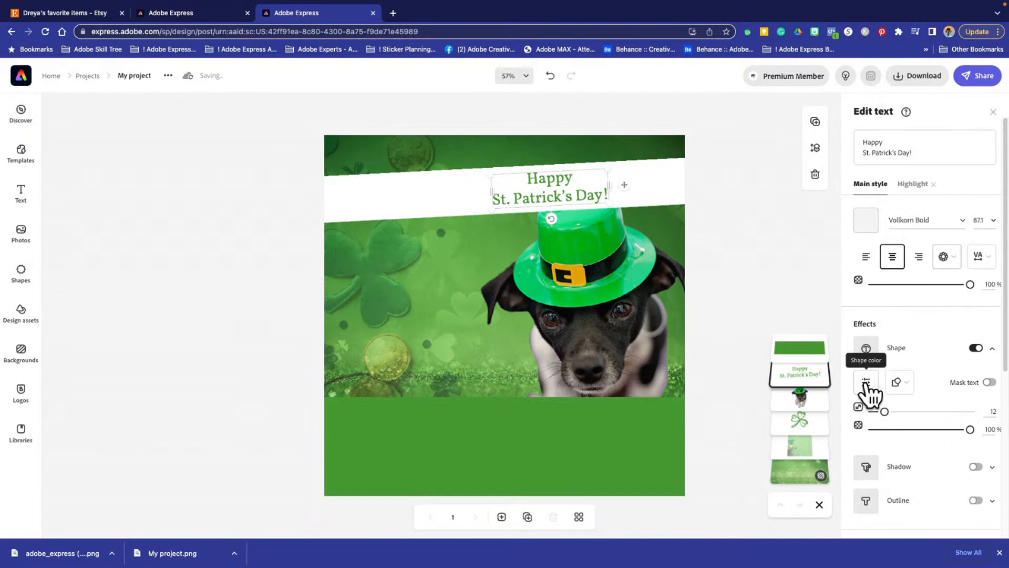
{"action": "left_click", "coordinate": [866, 383]}
{"action": "left_click", "coordinate": [917, 180]}
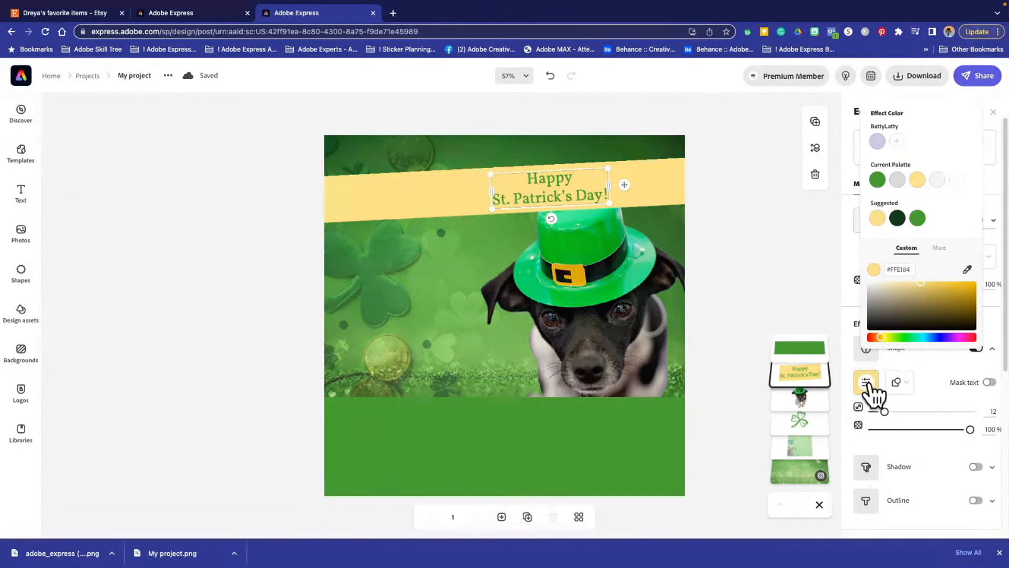
- Try circle, rectangle, rounded-rectangle and full-width band shapes behind the greeting, and settle on the shape that backs each text line separately
{"action": "left_click", "coordinate": [898, 382]}
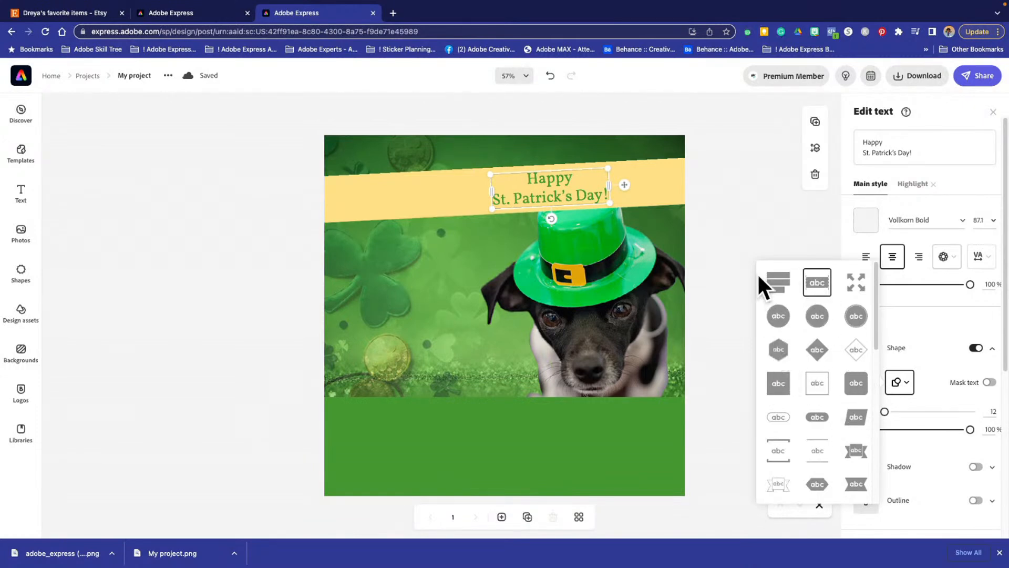
{"action": "left_click", "coordinate": [780, 284]}
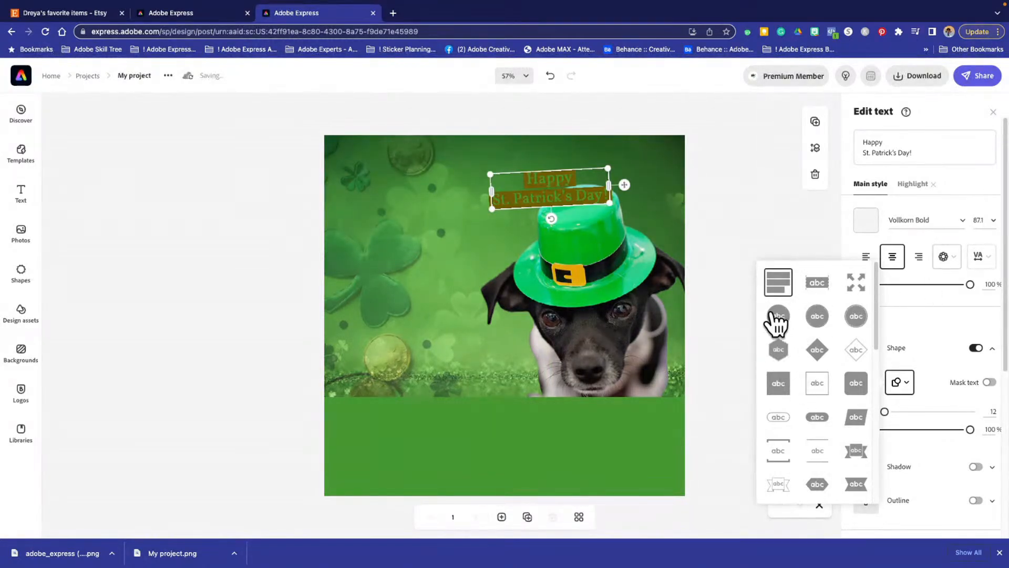
{"action": "left_click", "coordinate": [773, 315]}
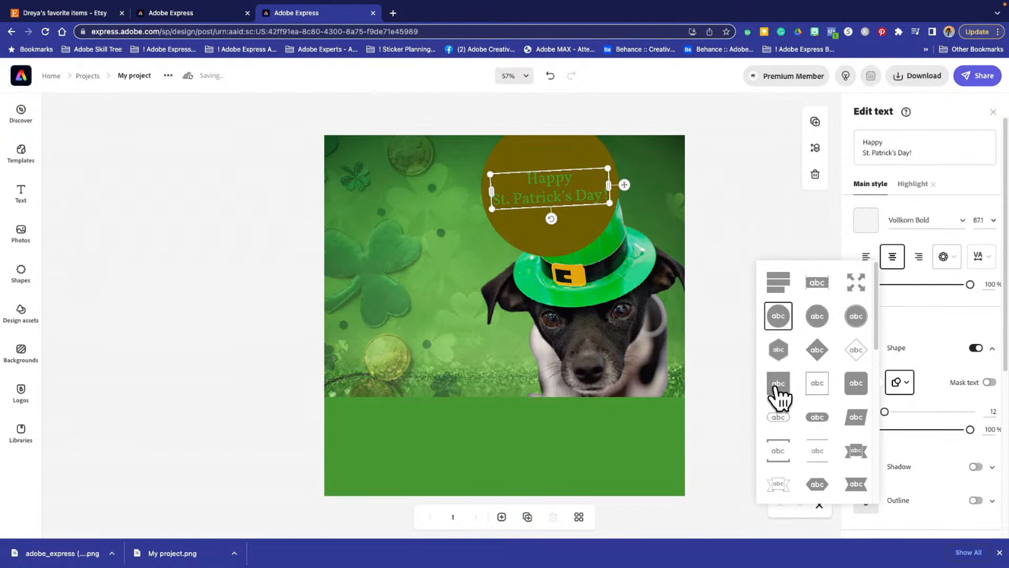
{"action": "left_click", "coordinate": [777, 389]}
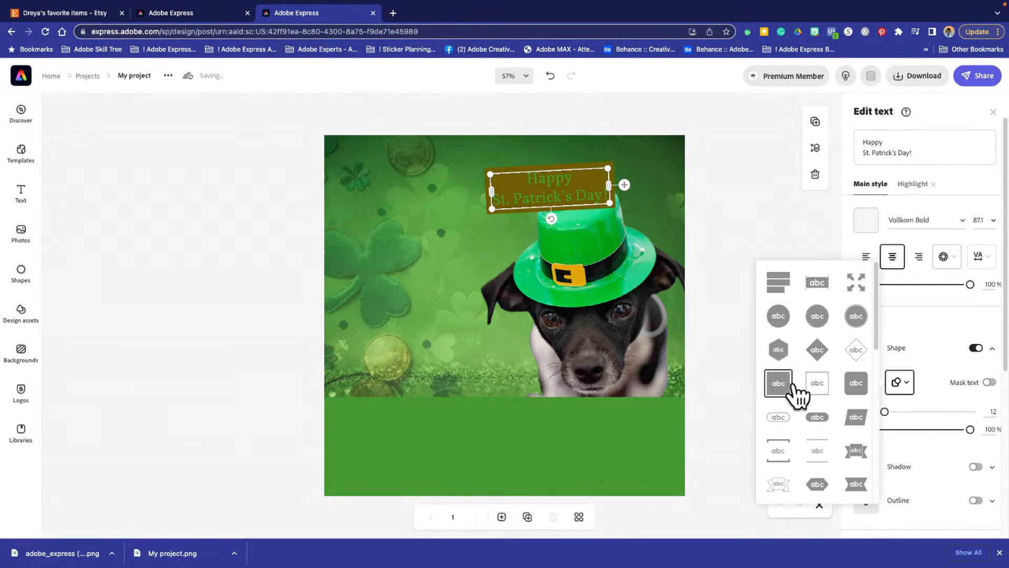
{"action": "left_click", "coordinate": [856, 386]}
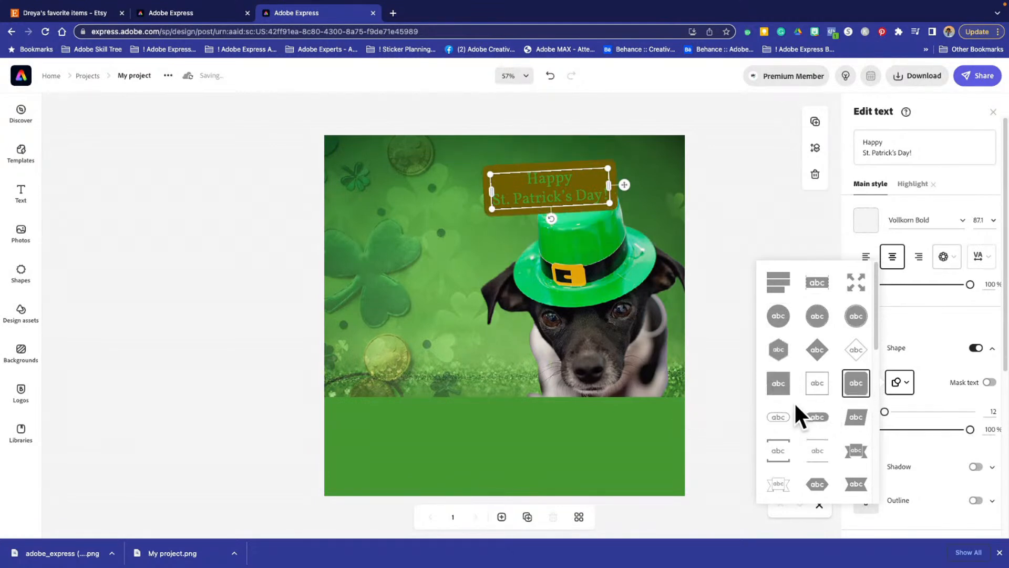
{"action": "scroll", "coordinate": [795, 400], "scroll_direction": "down", "scroll_amount": 9}
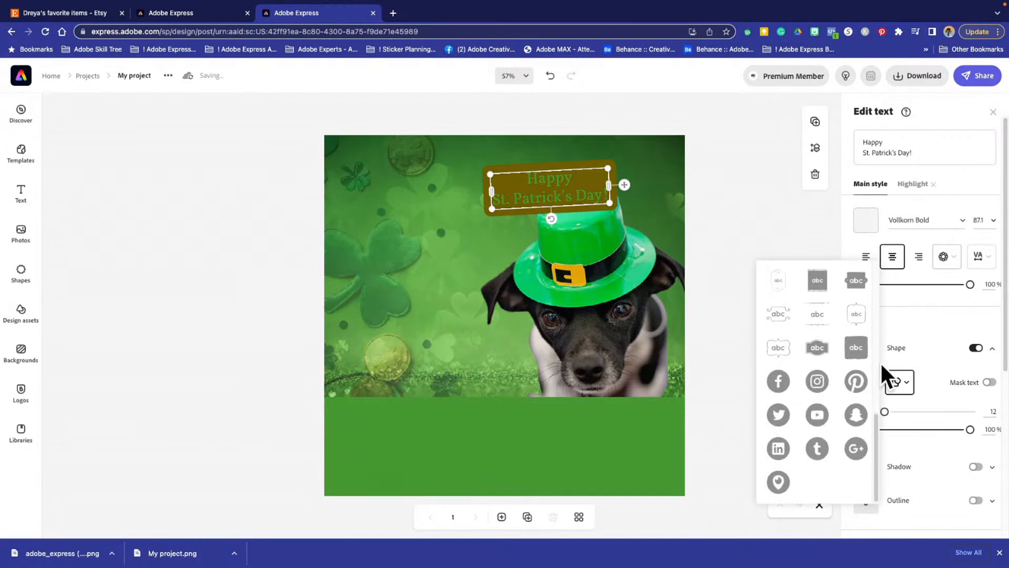
{"action": "scroll", "coordinate": [814, 338], "scroll_direction": "up", "scroll_amount": 9}
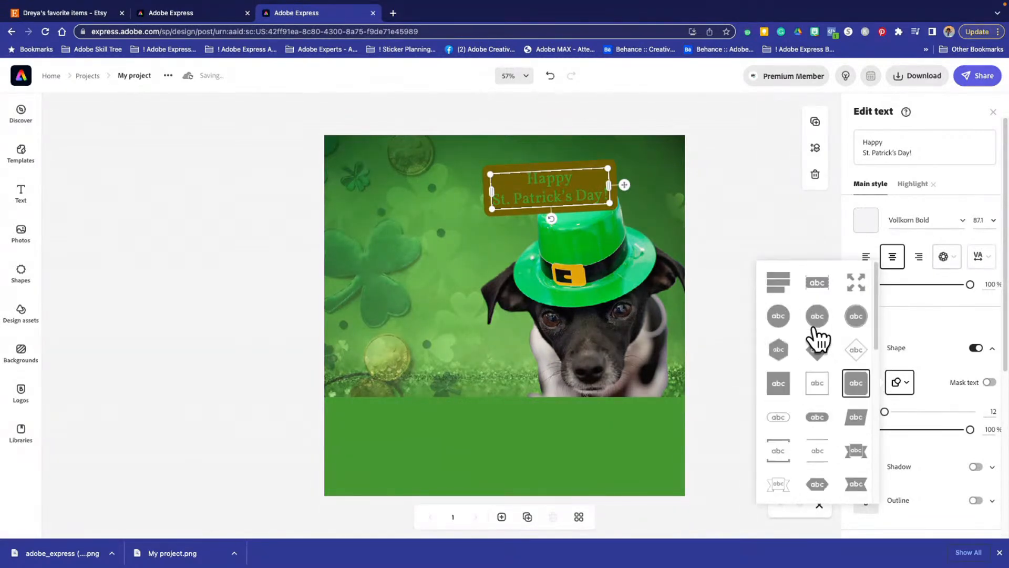
{"action": "left_click", "coordinate": [783, 285]}
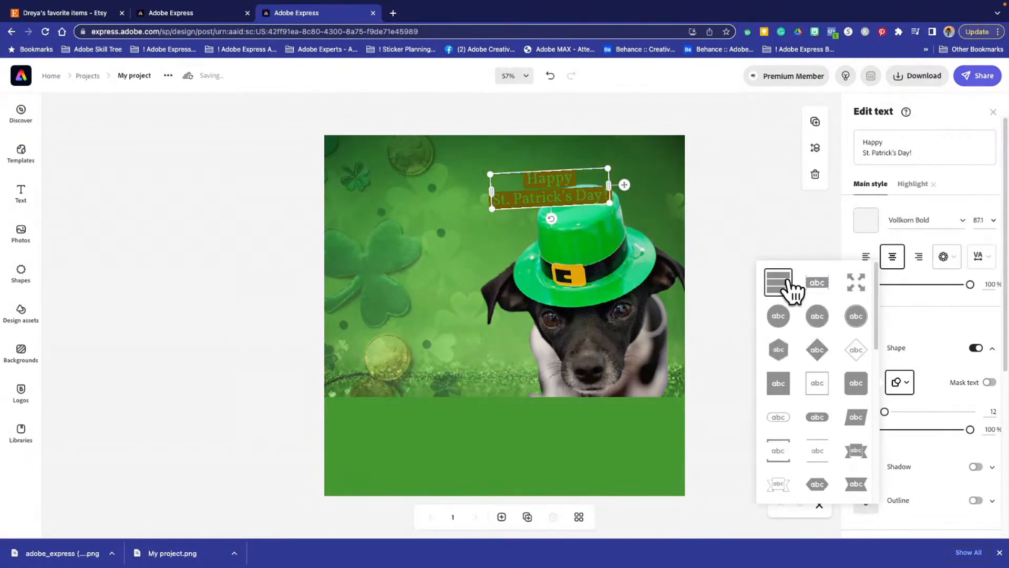
{"action": "left_click", "coordinate": [820, 284]}
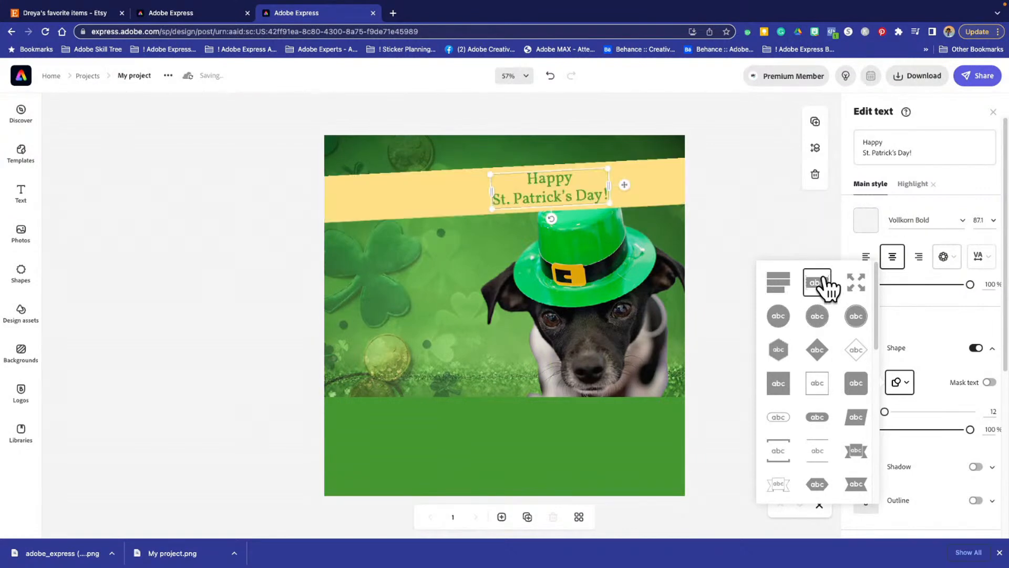
{"action": "left_click", "coordinate": [782, 285]}
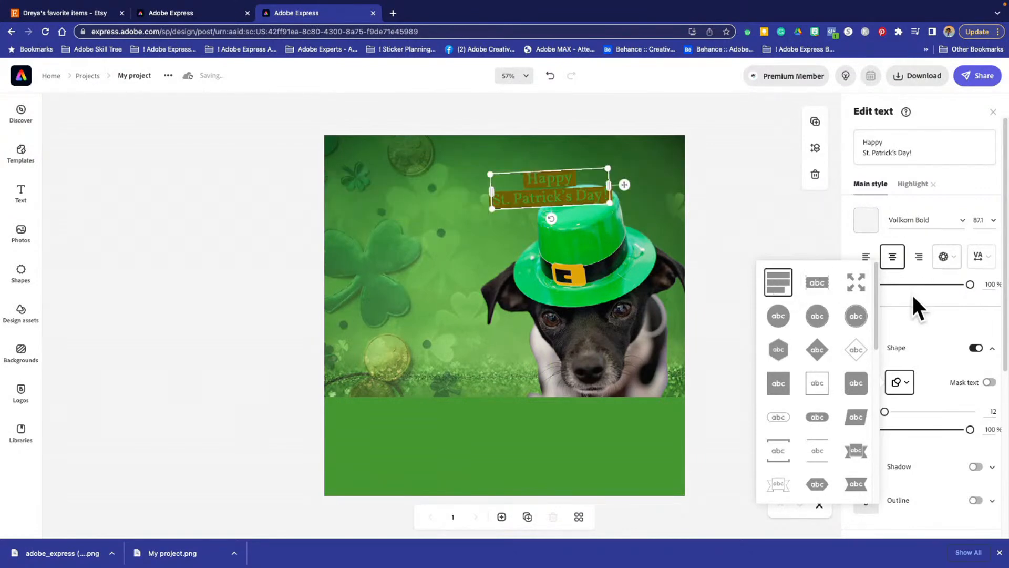
{"action": "left_click", "coordinate": [775, 210]}
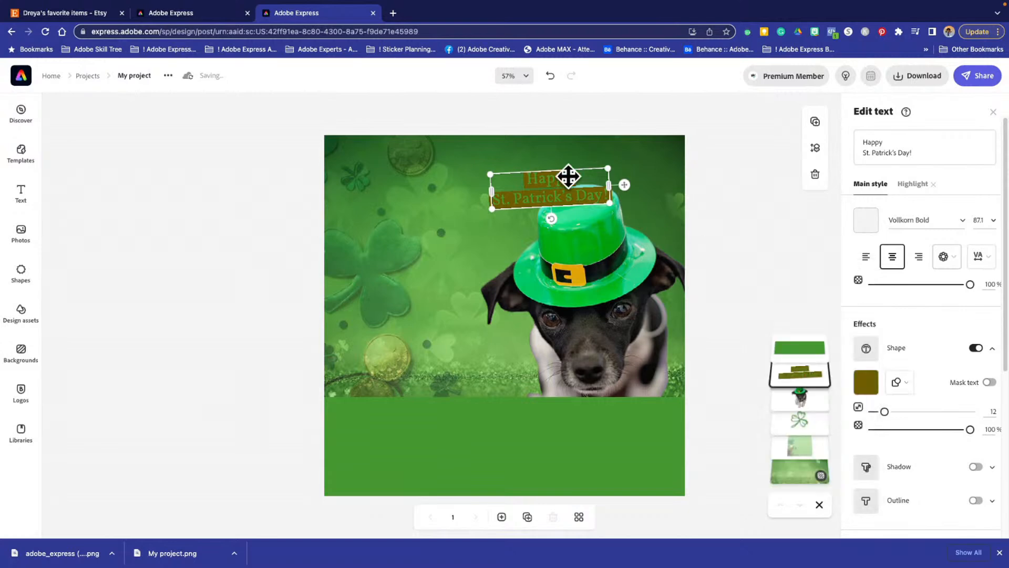
- Set the greeting's background shape color to light gray #E3E4E3 and move the text to the left of the dog's hat
{"action": "left_click", "coordinate": [865, 382]}
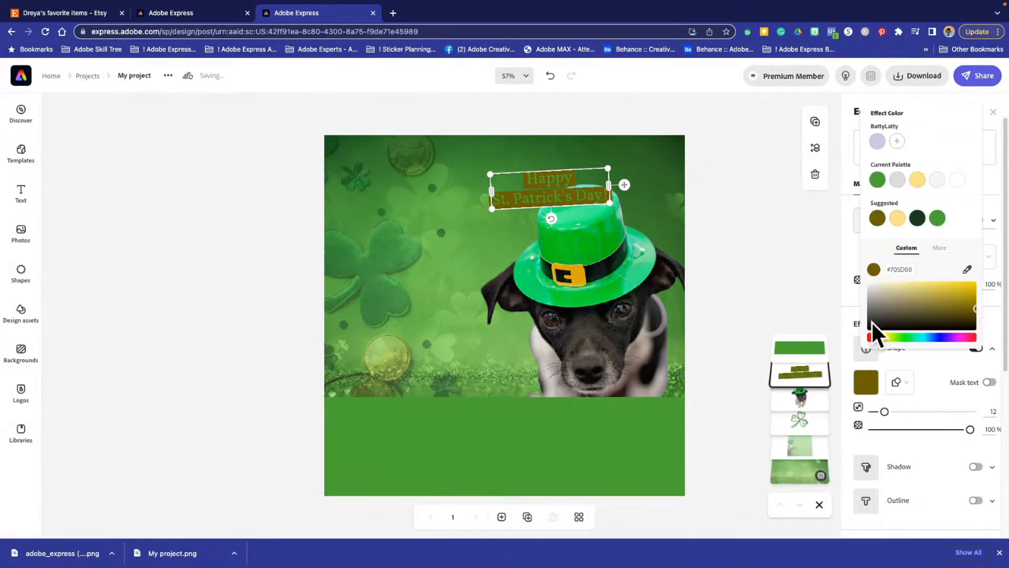
{"action": "left_click", "coordinate": [938, 219]}
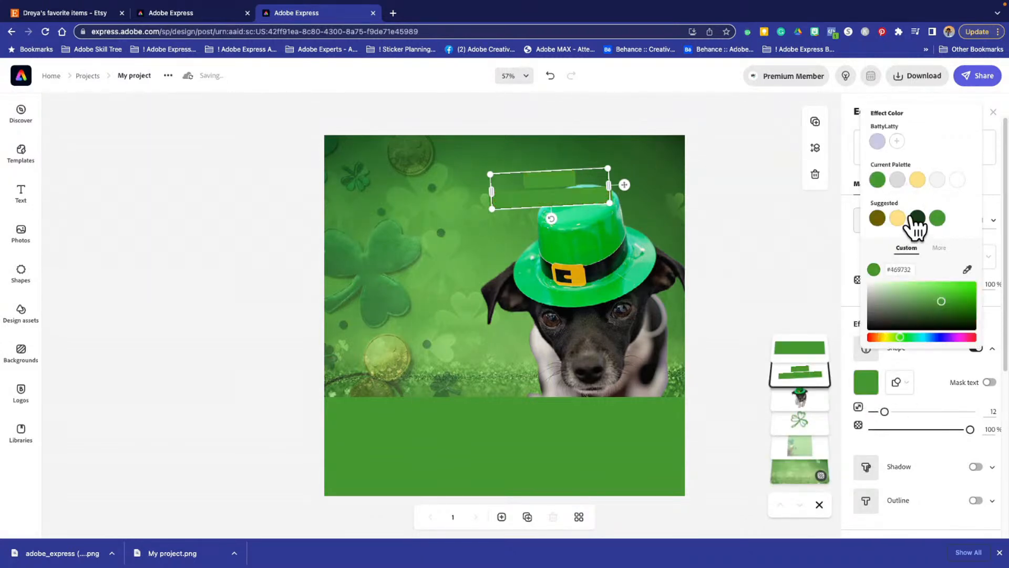
{"action": "left_click_drag", "start_coordinate": [957, 292], "coordinate": [866, 289]}
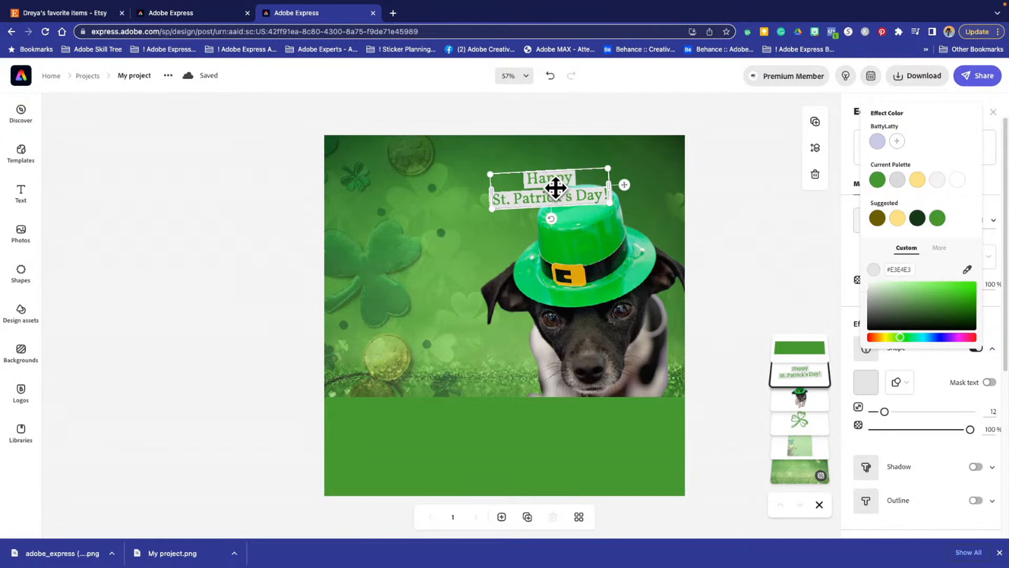
{"action": "left_click_drag", "start_coordinate": [554, 183], "coordinate": [431, 210]}
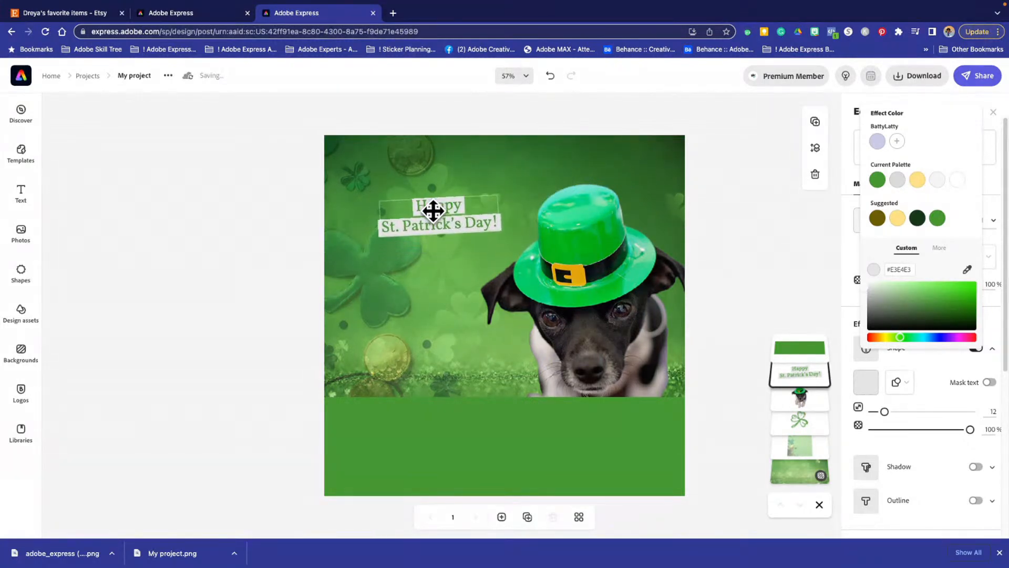
{"action": "scroll", "coordinate": [893, 396], "scroll_direction": "down", "scroll_amount": 1}
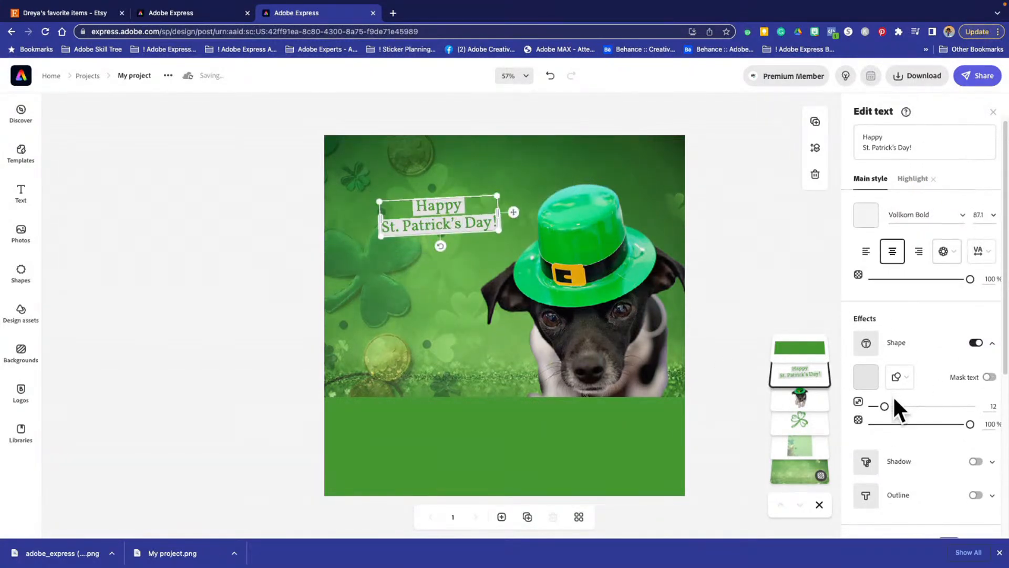
{"action": "scroll", "coordinate": [896, 407], "scroll_direction": "up", "scroll_amount": 1}
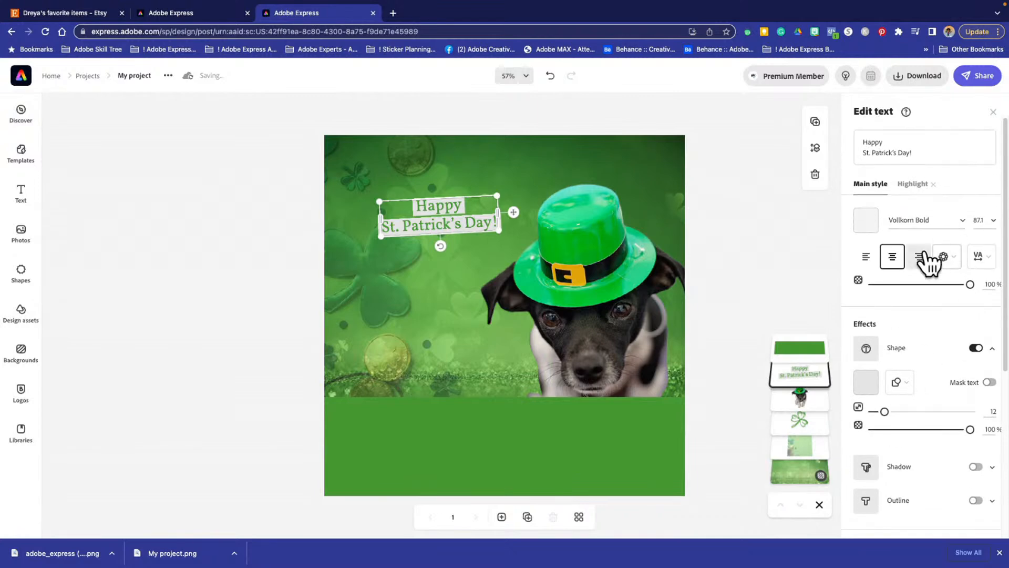
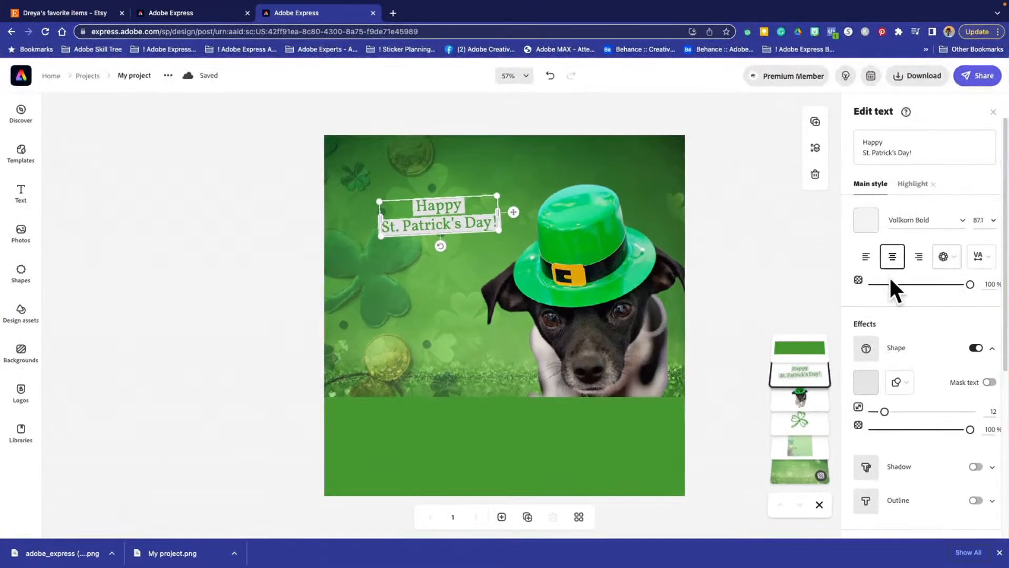
- Try the circular layout on the greeting text, enlarge it and place it over the clover and coins beside the dog
{"action": "left_click", "coordinate": [949, 265]}
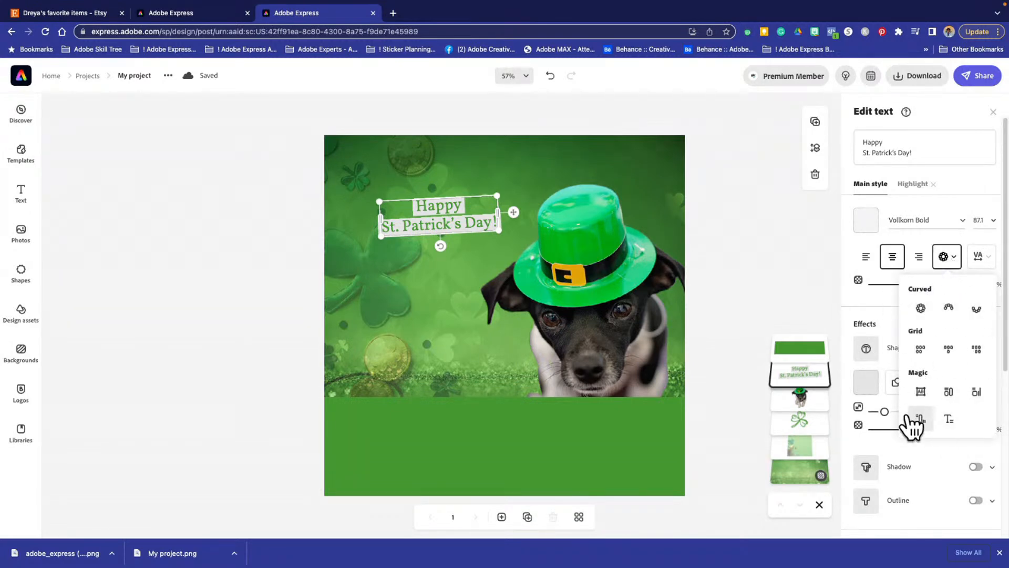
{"action": "left_click", "coordinate": [921, 309]}
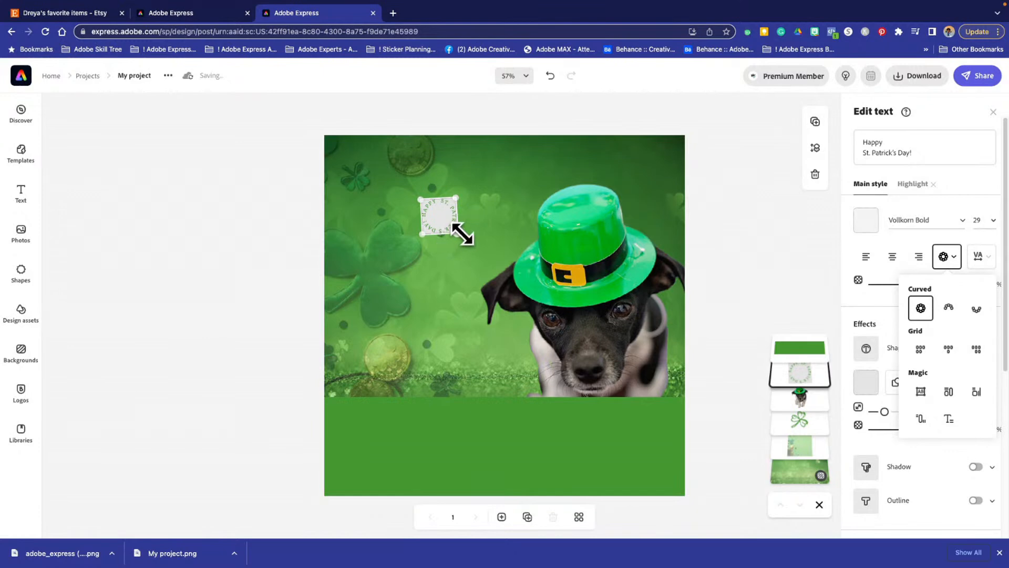
{"action": "left_click_drag", "start_coordinate": [458, 231], "coordinate": [624, 285]}
{"action": "left_click_drag", "start_coordinate": [482, 257], "coordinate": [450, 238]}
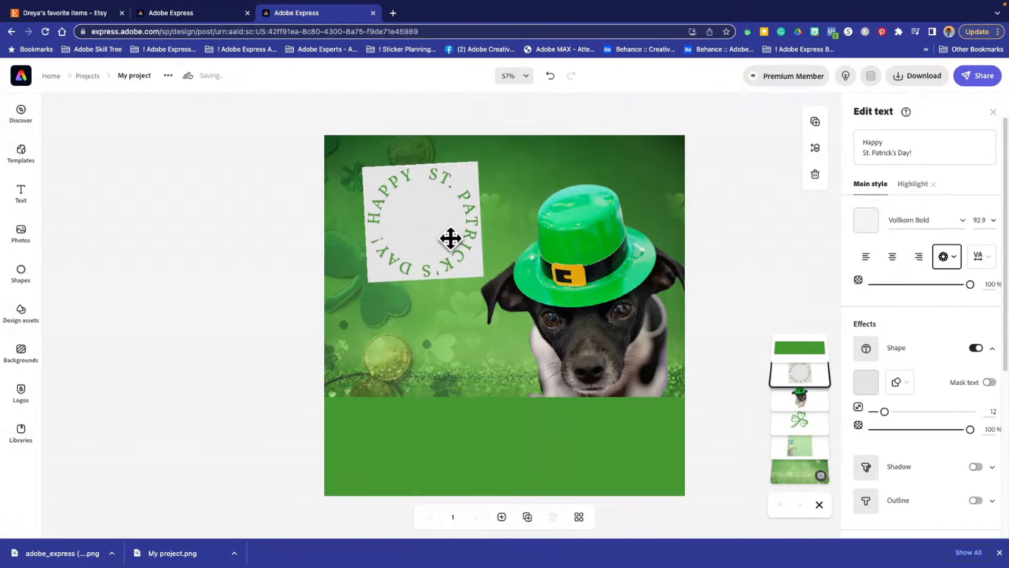
- Try the arch, bowl, left-aligned grid and center-aligned grid layouts on the greeting text
{"action": "left_click", "coordinate": [946, 258]}
{"action": "left_click", "coordinate": [949, 309]}
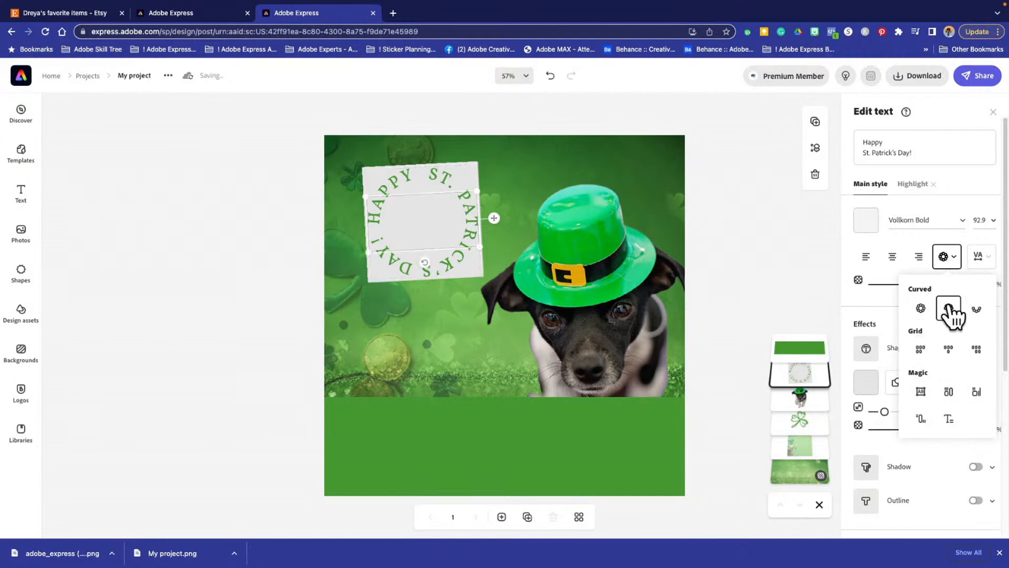
{"action": "left_click", "coordinate": [975, 309]}
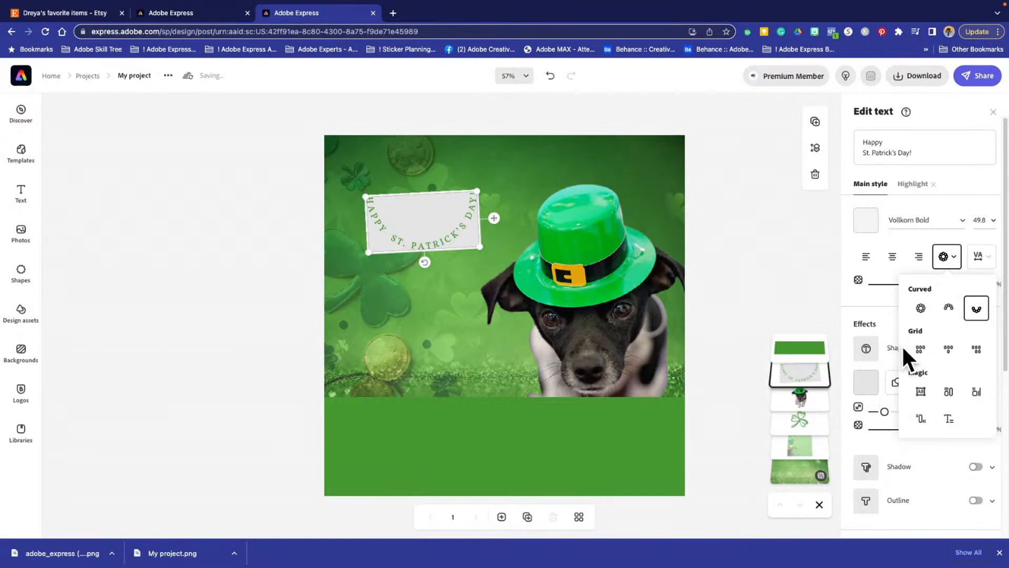
{"action": "left_click", "coordinate": [925, 351]}
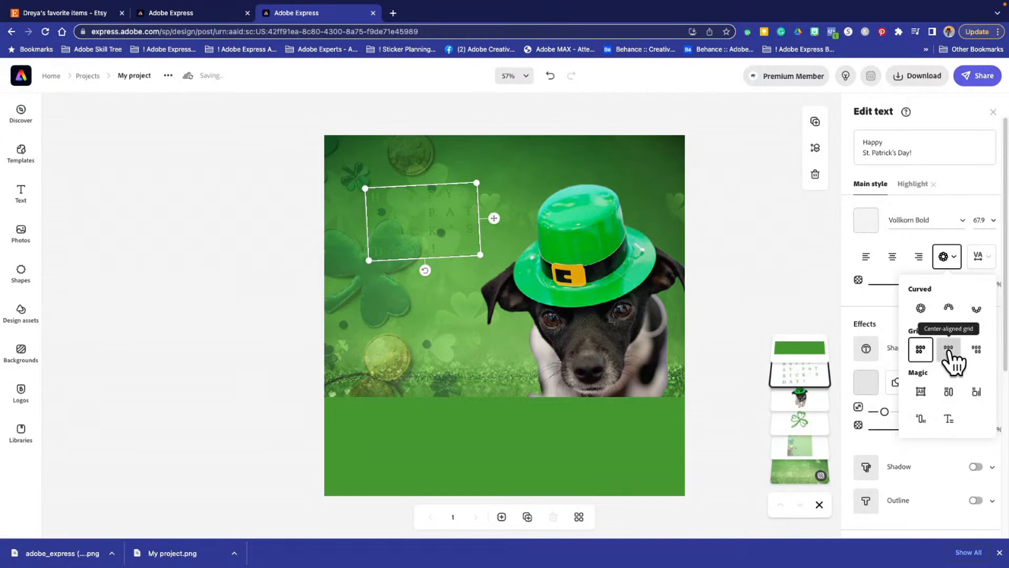
{"action": "left_click", "coordinate": [949, 350]}
- Place the greeting text on top of the green band below the dog and fill the band with off-white
{"action": "left_click_drag", "start_coordinate": [392, 216], "coordinate": [478, 433]}
{"action": "left_click", "coordinate": [394, 440]}
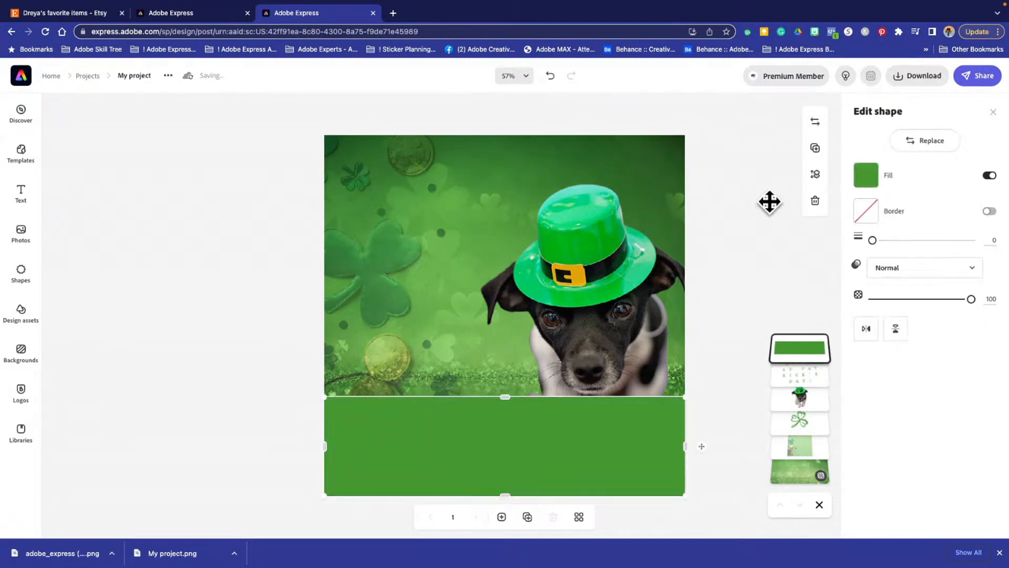
{"action": "left_click", "coordinate": [865, 181]}
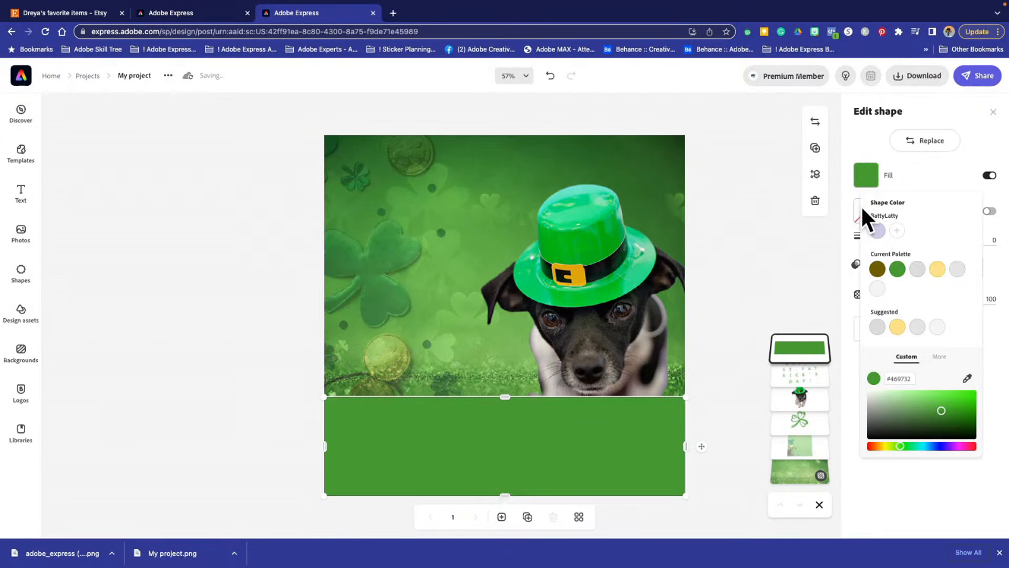
{"action": "left_click", "coordinate": [937, 327]}
{"action": "left_click", "coordinate": [447, 444]}
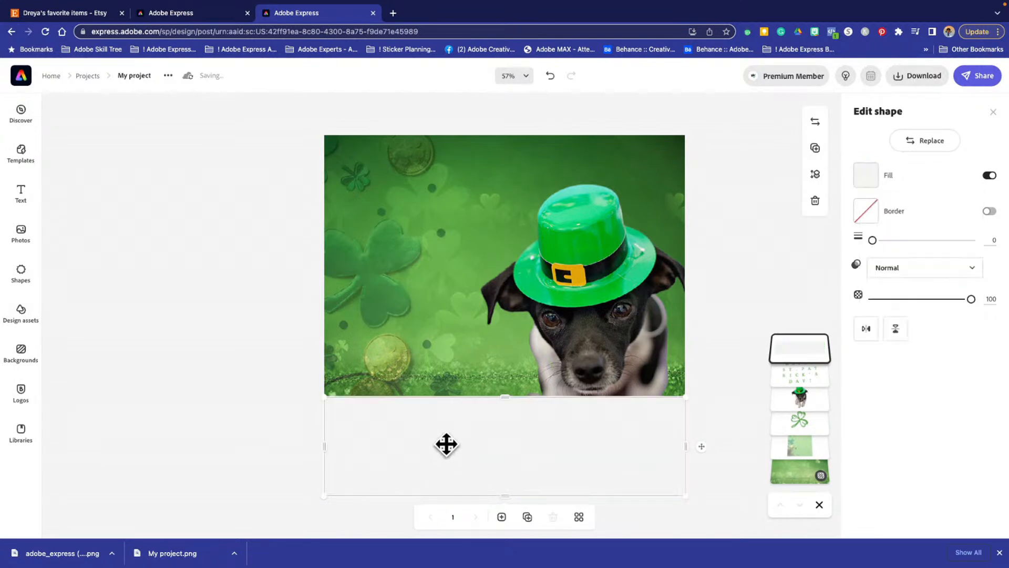
{"action": "left_click_drag", "start_coordinate": [773, 373], "coordinate": [779, 317]}
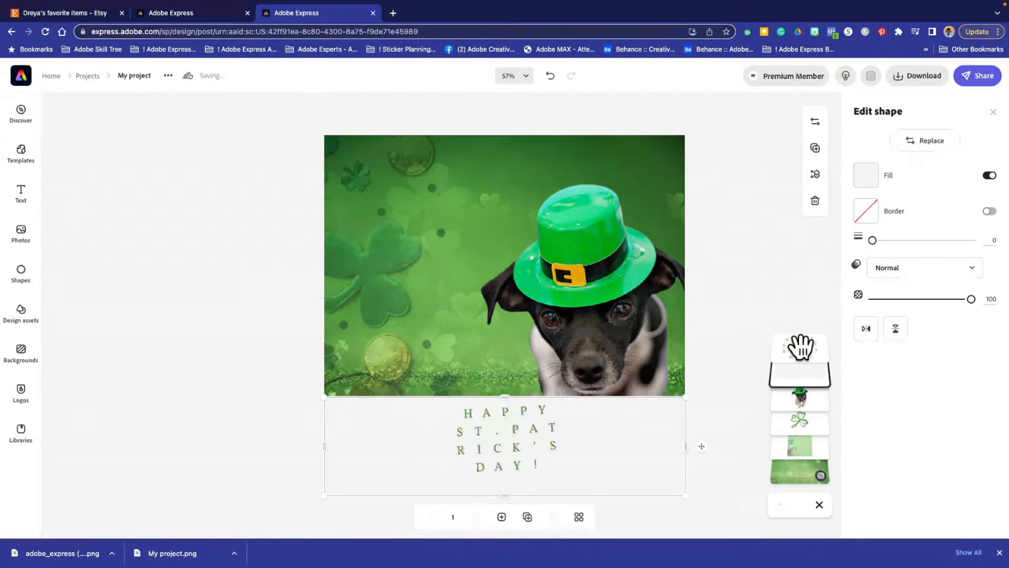
- Preview the arch, bowl and all three grid alignments on the greeting text over the off-white band
{"action": "left_click", "coordinate": [506, 463]}
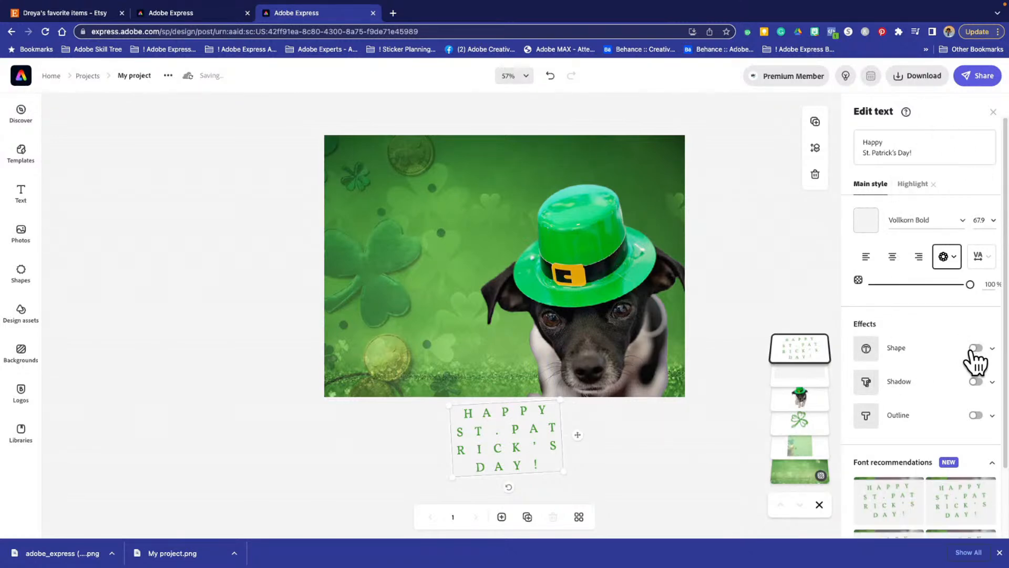
{"action": "left_click", "coordinate": [951, 255]}
{"action": "left_click", "coordinate": [955, 309]}
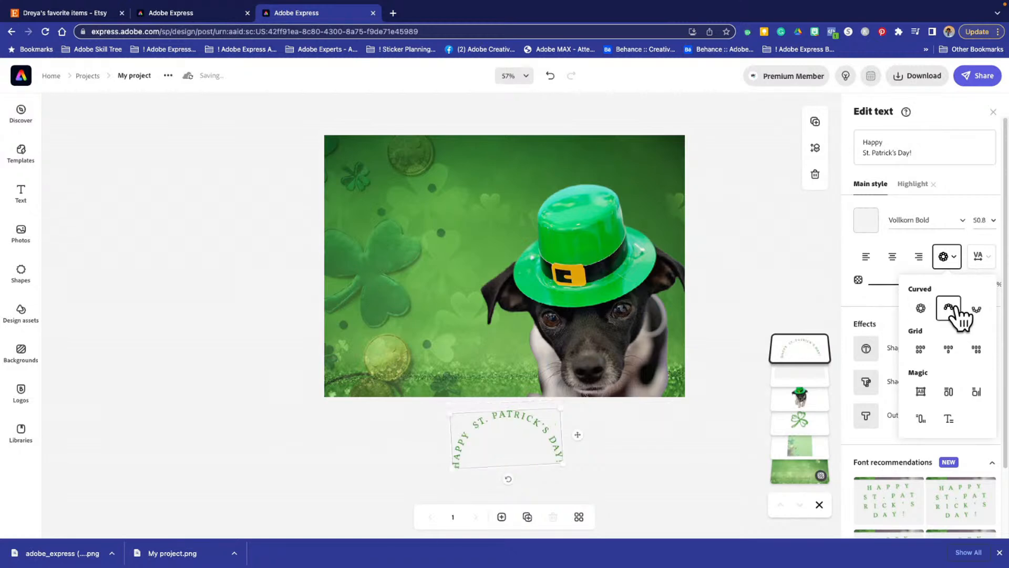
{"action": "left_click", "coordinate": [975, 310]}
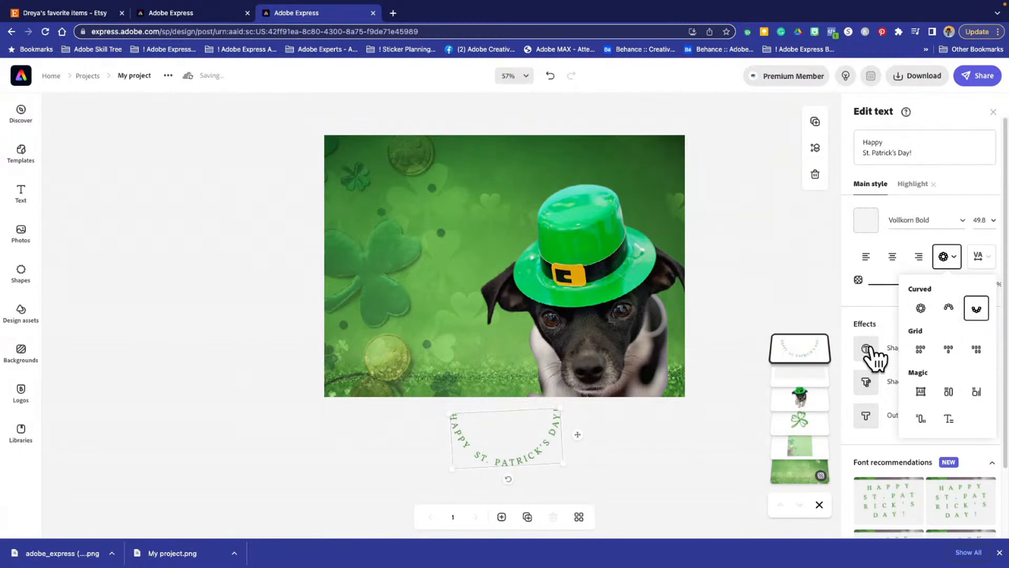
{"action": "left_click", "coordinate": [919, 349]}
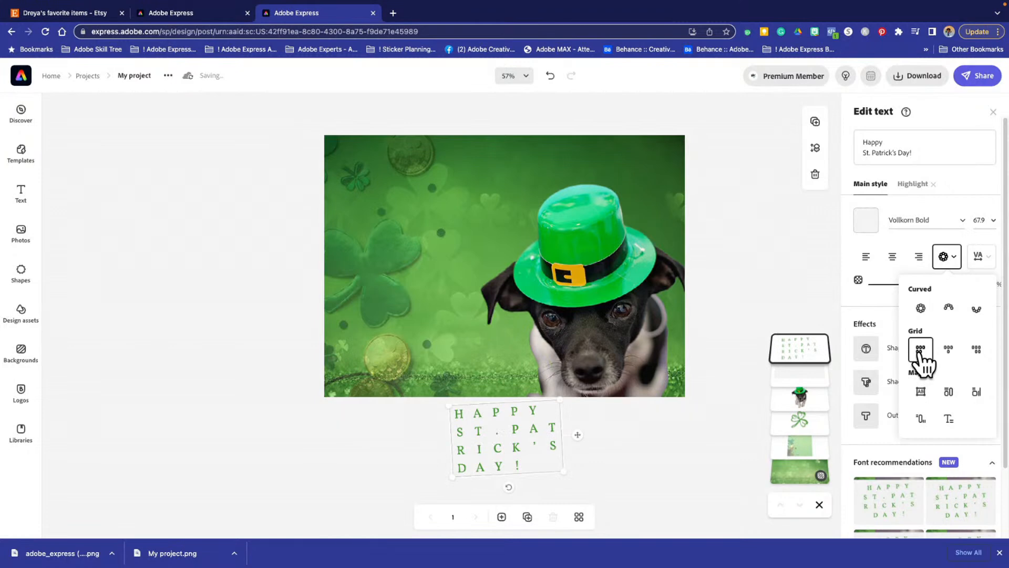
{"action": "left_click", "coordinate": [948, 350]}
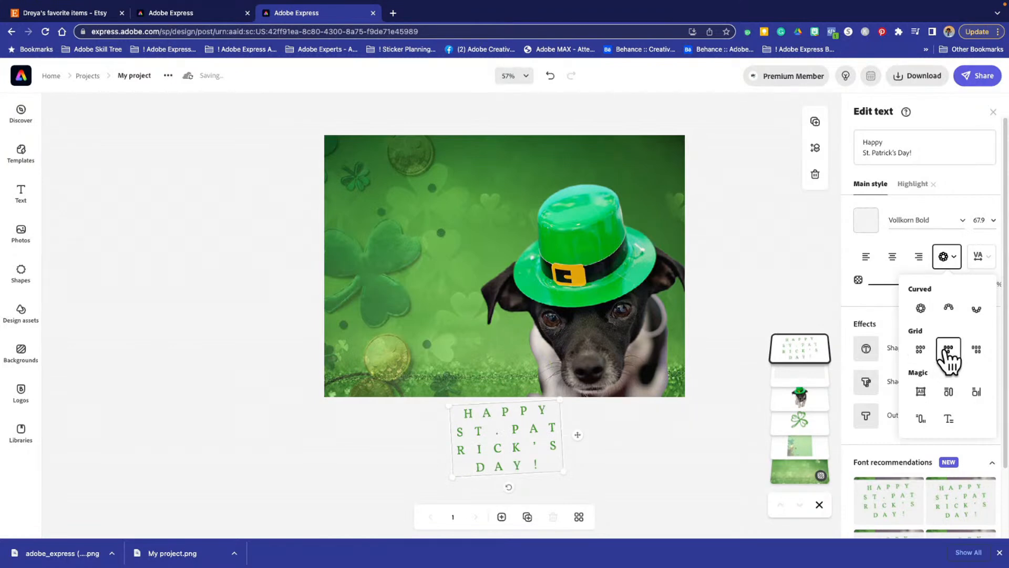
{"action": "left_click", "coordinate": [974, 350]}
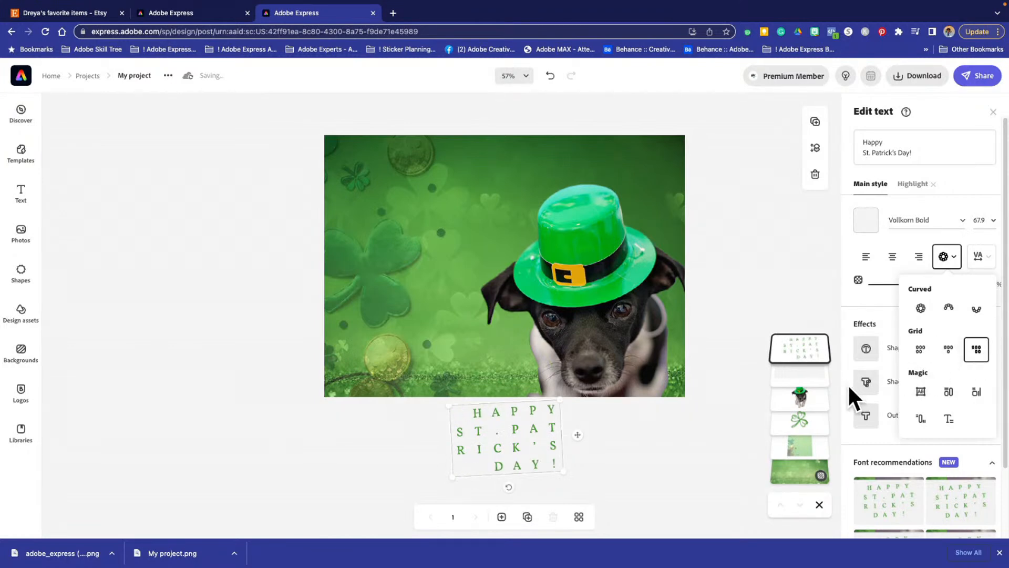
- Try the Rotate & fit, Triplet and other Magic layouts on the greeting, and settle on Capitalize & fit
{"action": "left_click", "coordinate": [949, 392]}
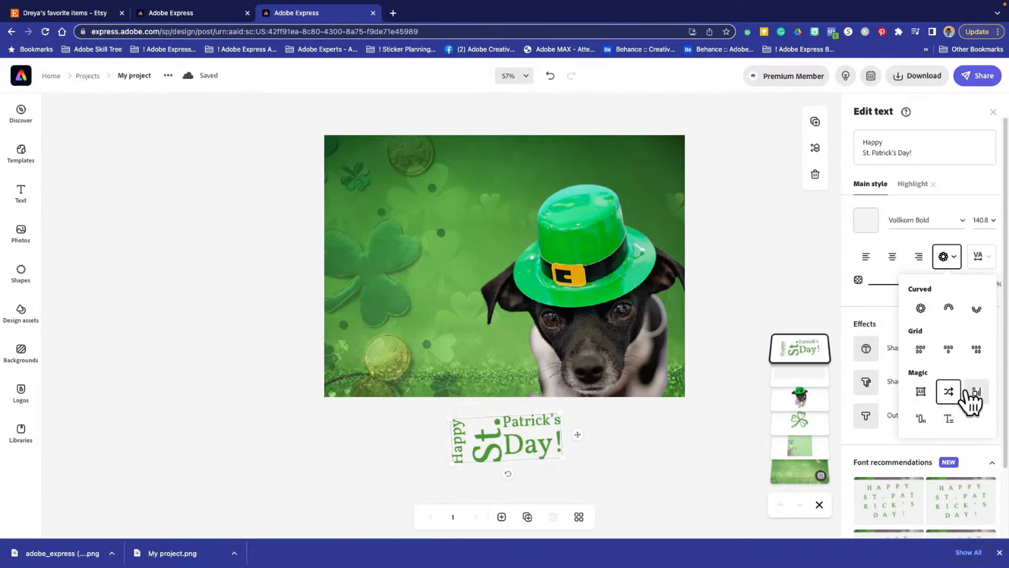
{"action": "left_click", "coordinate": [974, 394]}
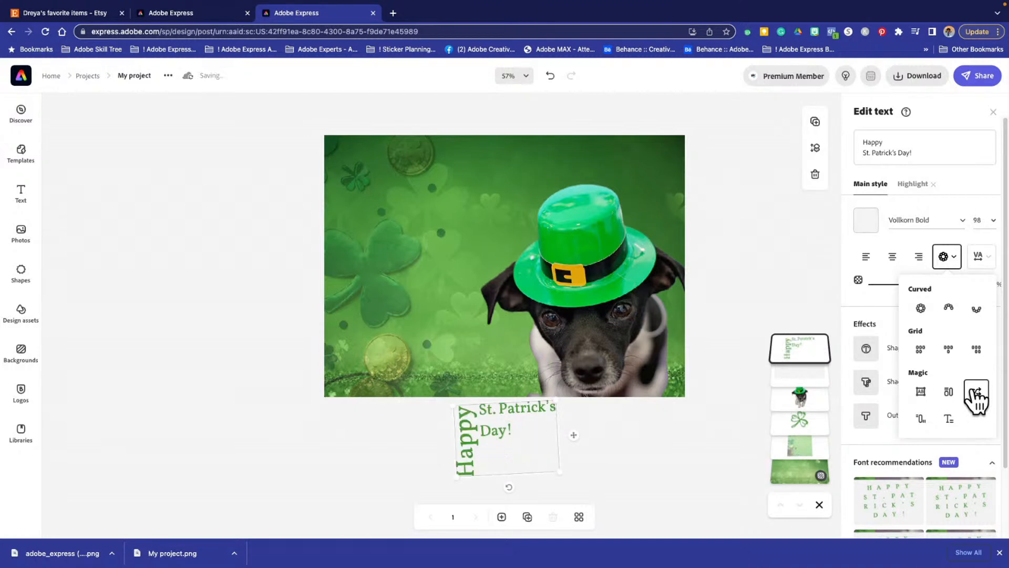
{"action": "left_click", "coordinate": [923, 420]}
{"action": "left_click", "coordinate": [948, 421]}
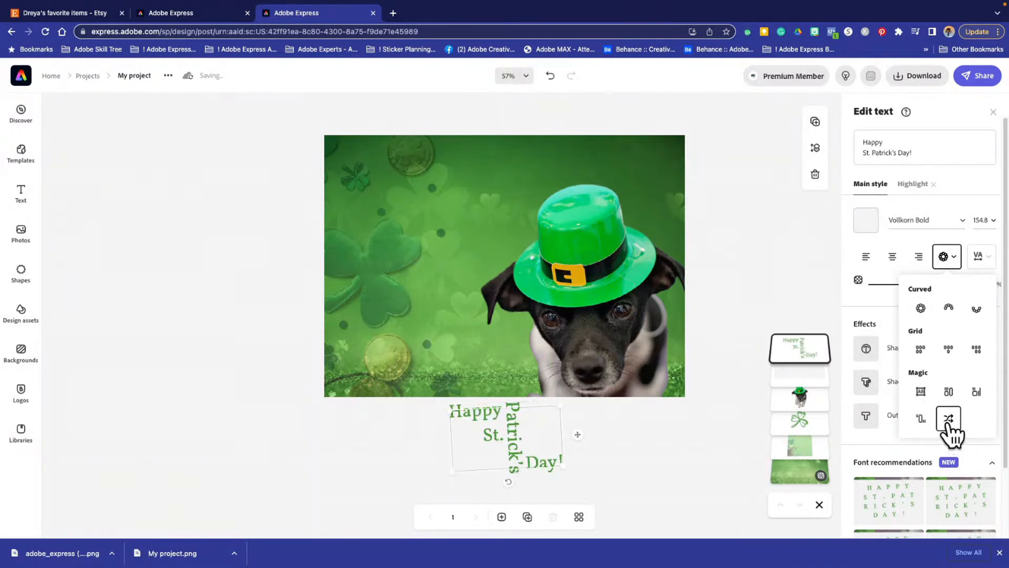
{"action": "left_click", "coordinate": [920, 393]}
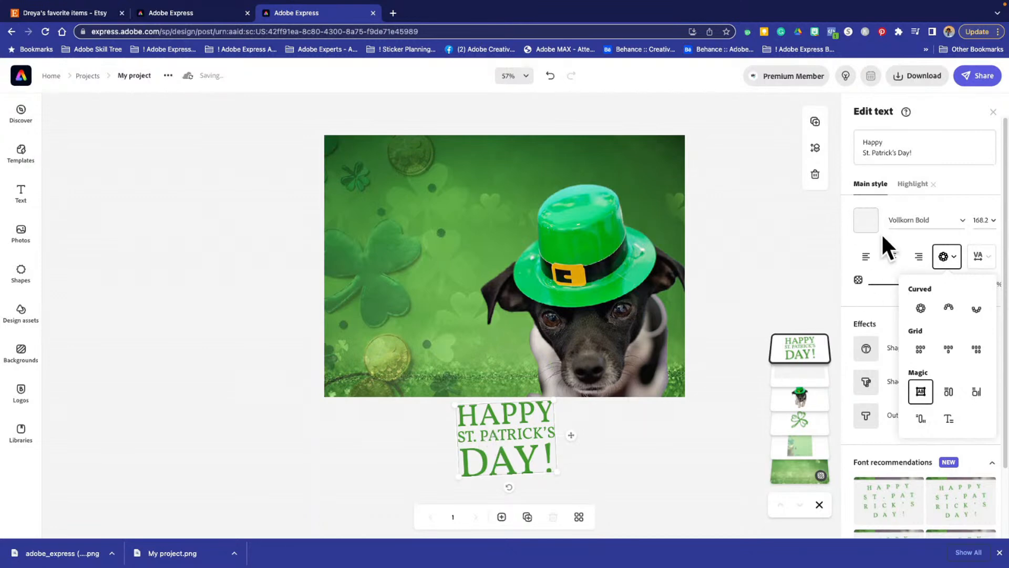
- Move the greeting text to the left part of the off-white band
{"action": "left_click_drag", "start_coordinate": [471, 456], "coordinate": [421, 469]}
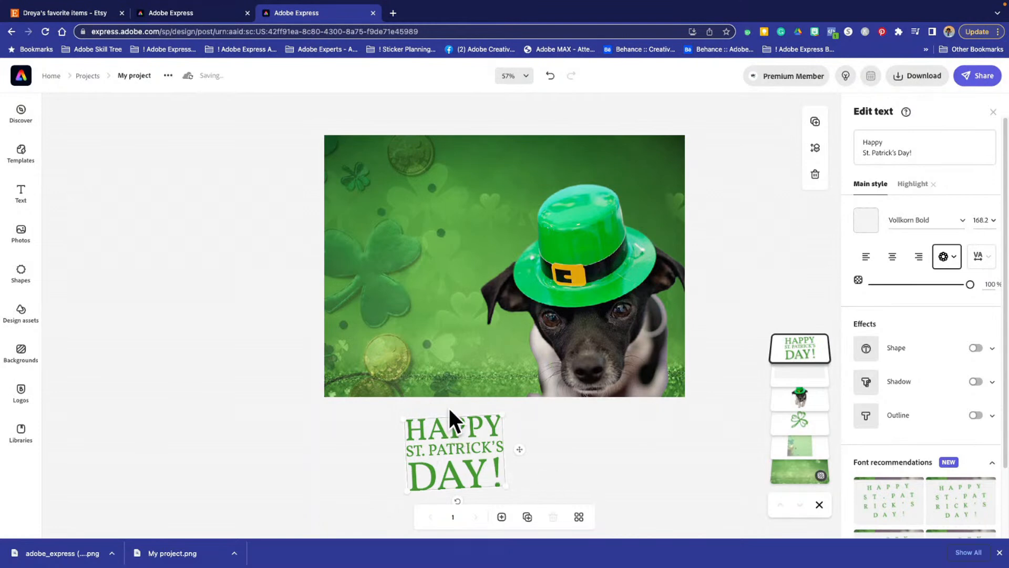
{"action": "left_click", "coordinate": [469, 374]}
{"action": "left_click_drag", "start_coordinate": [468, 458], "coordinate": [413, 455]}
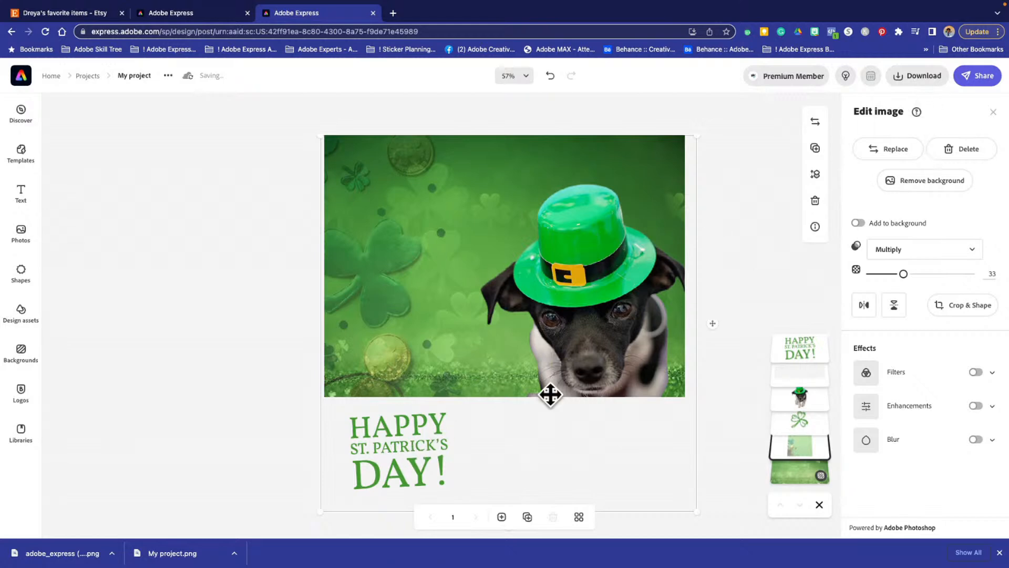
{"action": "left_click_drag", "start_coordinate": [434, 428], "coordinate": [423, 430]}
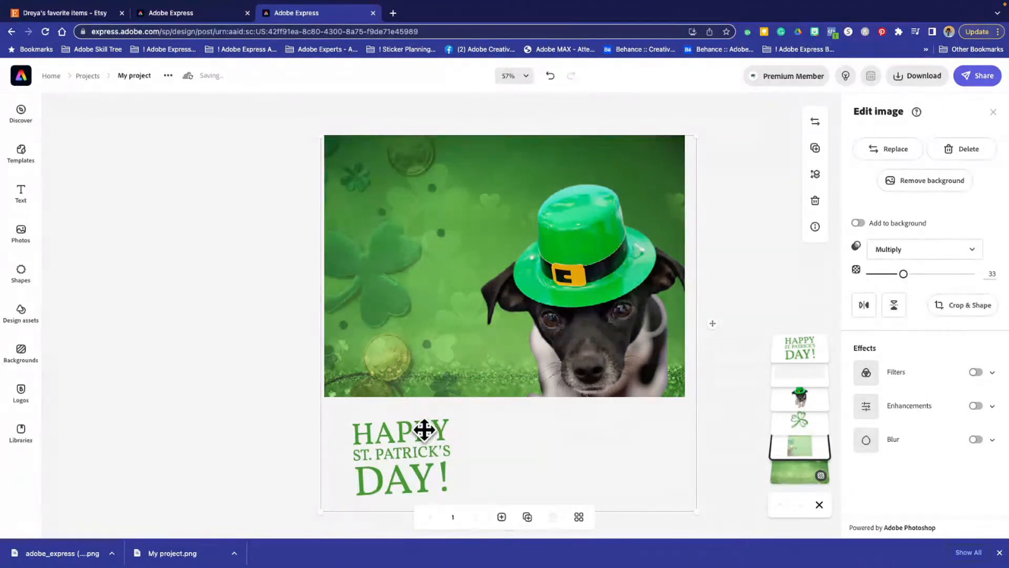
- Set the main style color of the greeting text to yellow #FFE184
{"action": "left_click", "coordinate": [403, 443]}
{"action": "left_click", "coordinate": [866, 220]}
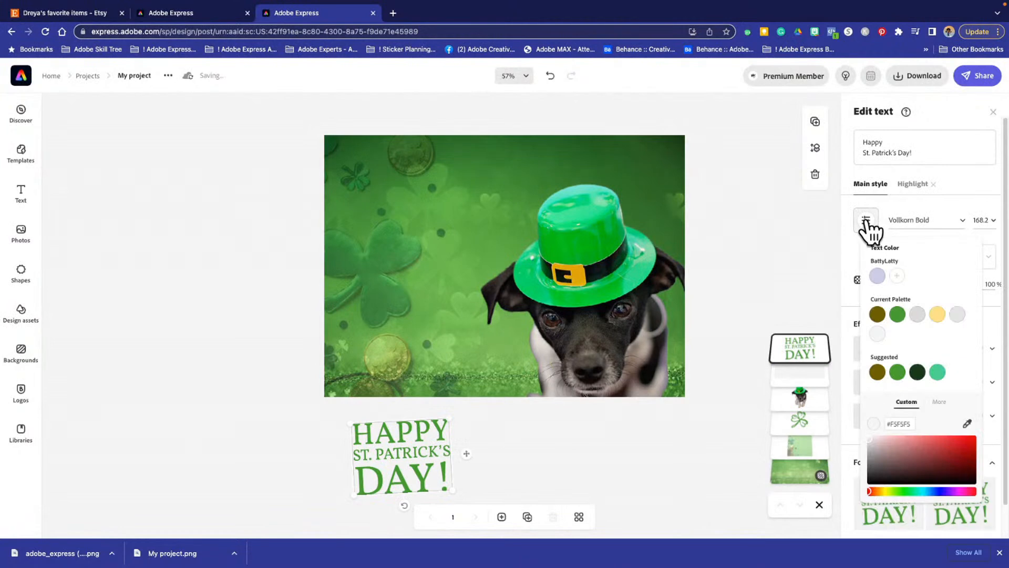
{"action": "left_click", "coordinate": [937, 314]}
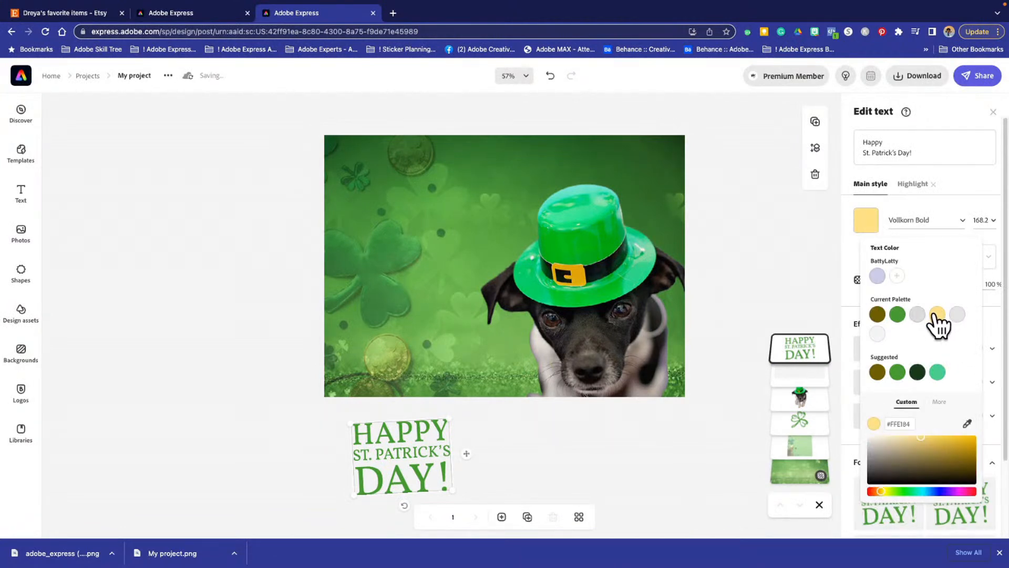
- Set the greeting's highlight style color to white and switch the word "Patrick's" to the main style
{"action": "left_click", "coordinate": [915, 184]}
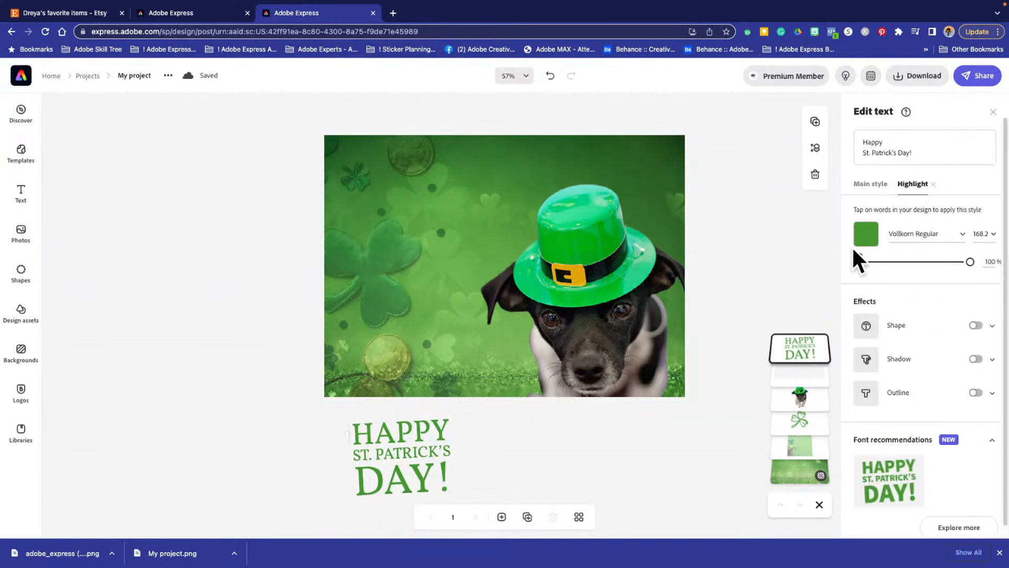
{"action": "left_click", "coordinate": [864, 235]}
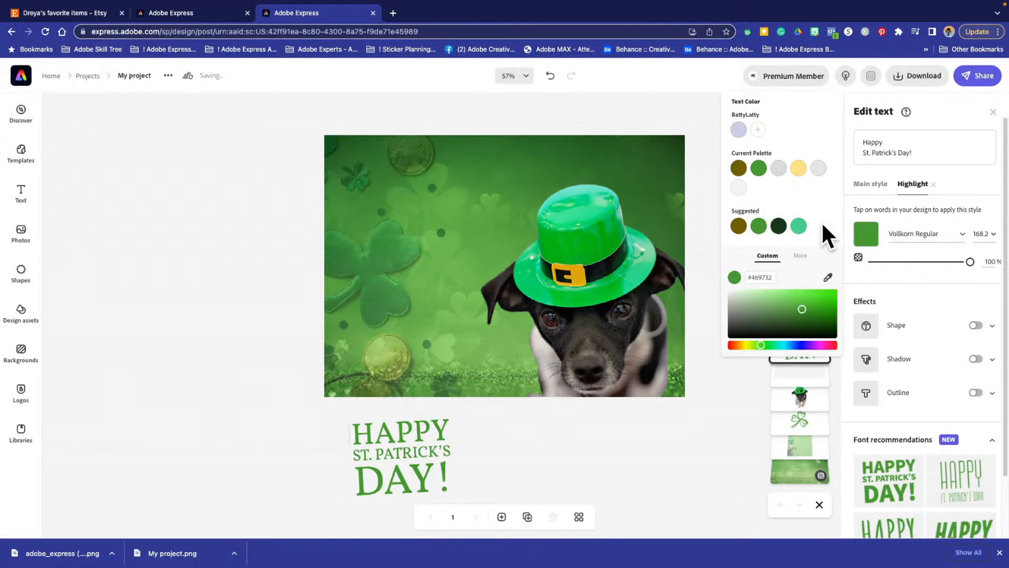
{"action": "mouse_move", "coordinate": [718, 283]}
{"action": "left_mouse_down"}
{"action": "mouse_move", "coordinate": [713, 274]}
{"action": "mouse_move", "coordinate": [730, 285]}
{"action": "mouse_move", "coordinate": [726, 295]}
{"action": "mouse_move", "coordinate": [720, 281]}
{"action": "left_mouse_up"}
{"action": "left_click", "coordinate": [721, 281]}
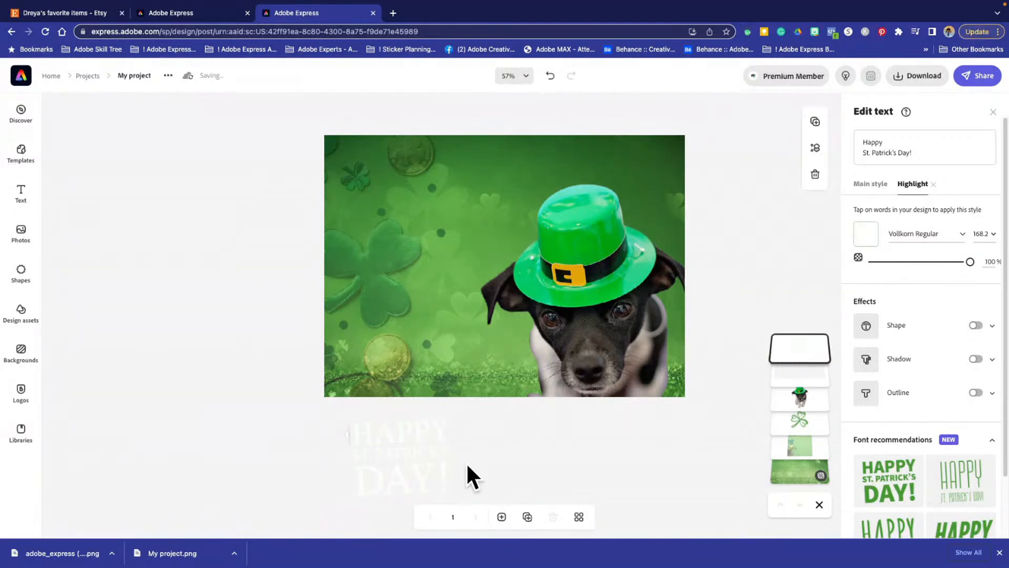
{"action": "left_click", "coordinate": [401, 451]}
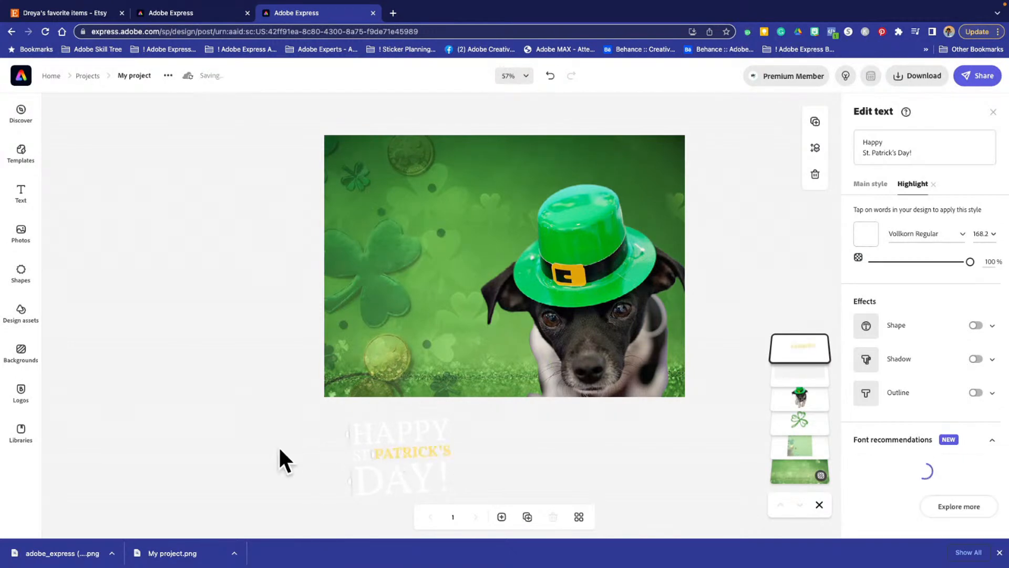
- Move the greeting onto the green background beside the top of the dog's hat and set its main style color to white #FFFFFF
{"action": "left_click_drag", "start_coordinate": [367, 428], "coordinate": [456, 155]}
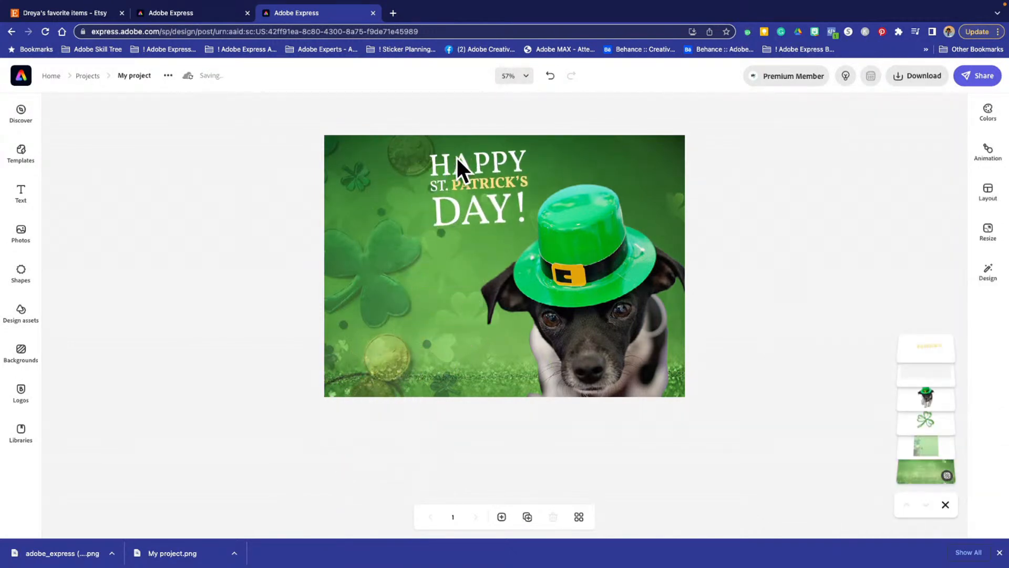
{"action": "left_click", "coordinate": [497, 194]}
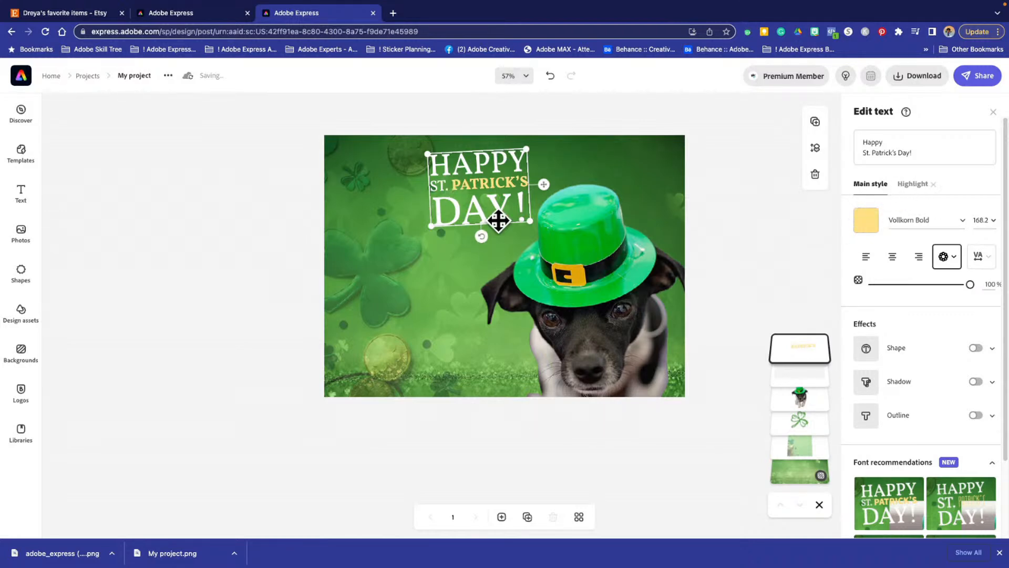
{"action": "left_click", "coordinate": [865, 223]}
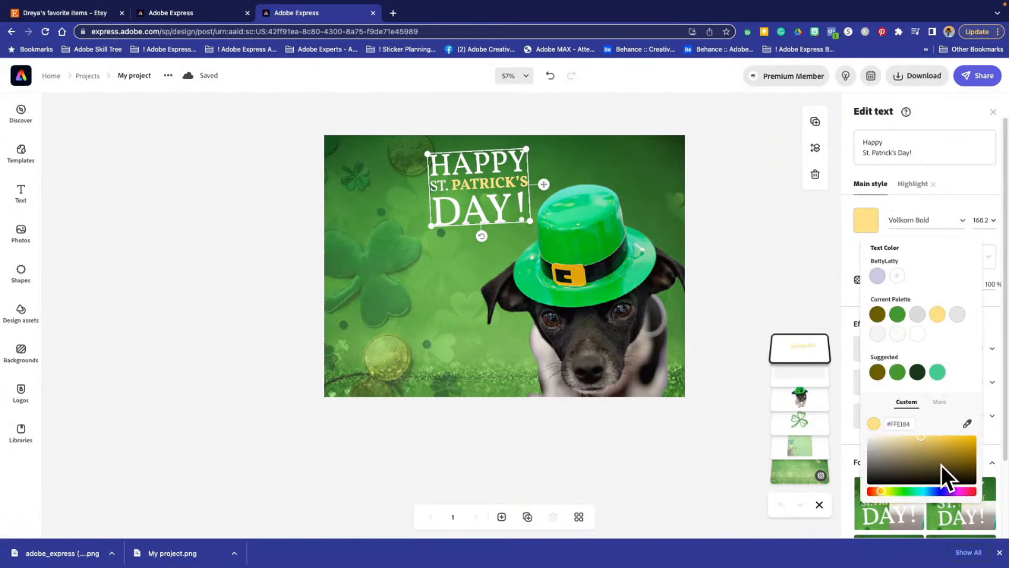
{"action": "left_click_drag", "start_coordinate": [941, 465], "coordinate": [862, 427]}
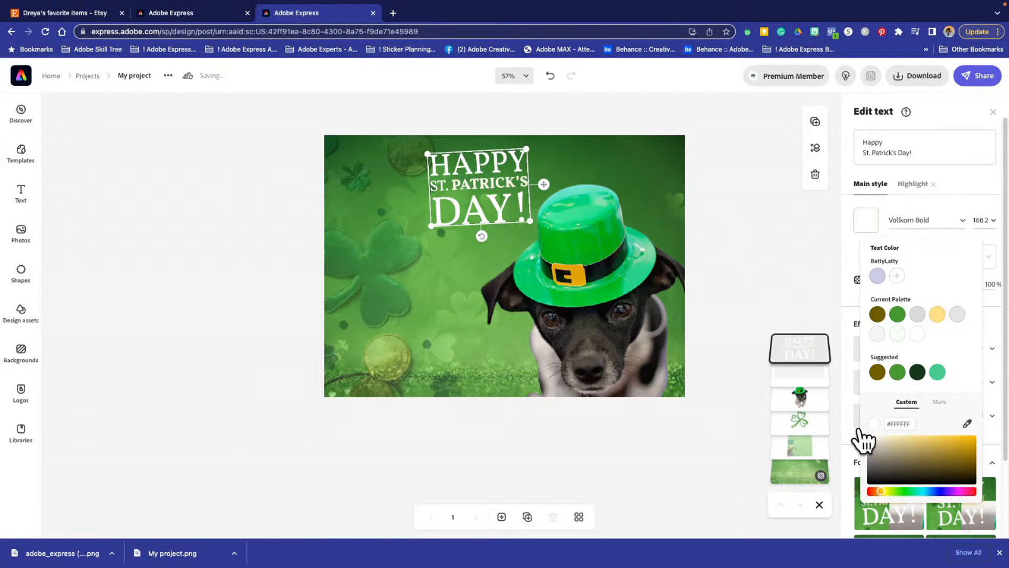
{"action": "left_click", "coordinate": [858, 430]}
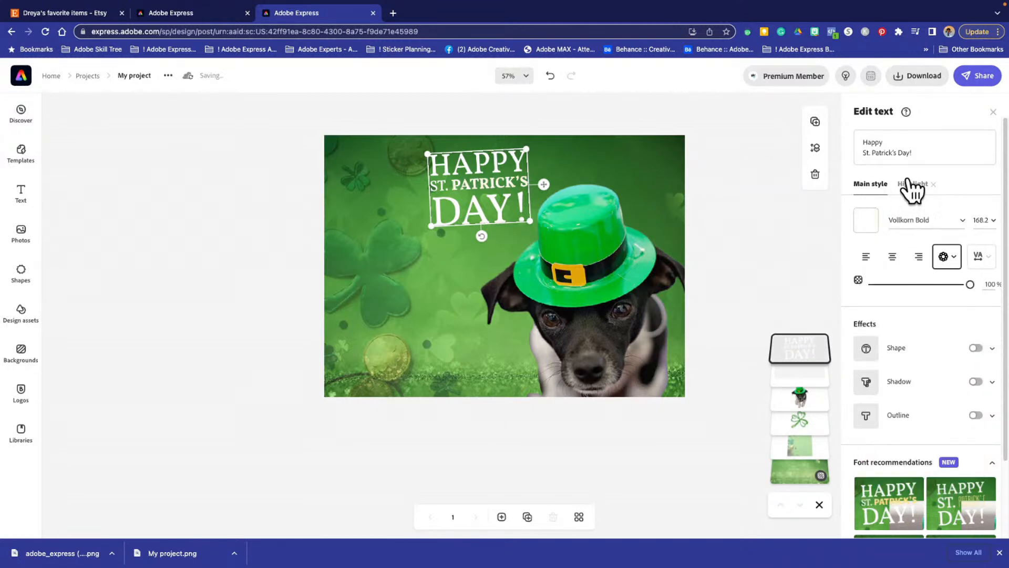
- Apply the highlight style to the word "Patrick's" and set the greeting's highlight color to mint green #47CB90
{"action": "left_click", "coordinate": [913, 184]}
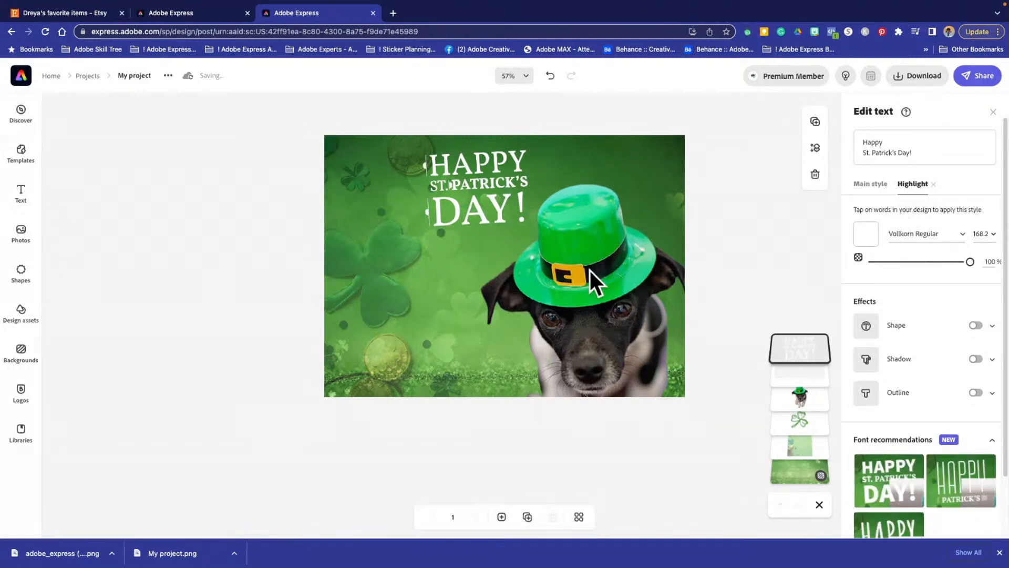
{"action": "left_click", "coordinate": [484, 182]}
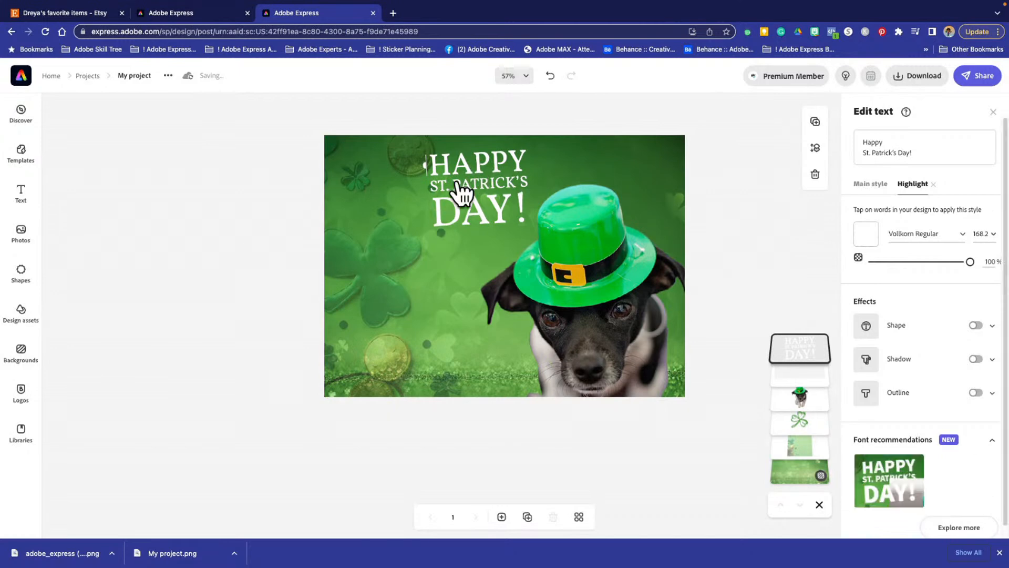
{"action": "left_click", "coordinate": [866, 236]}
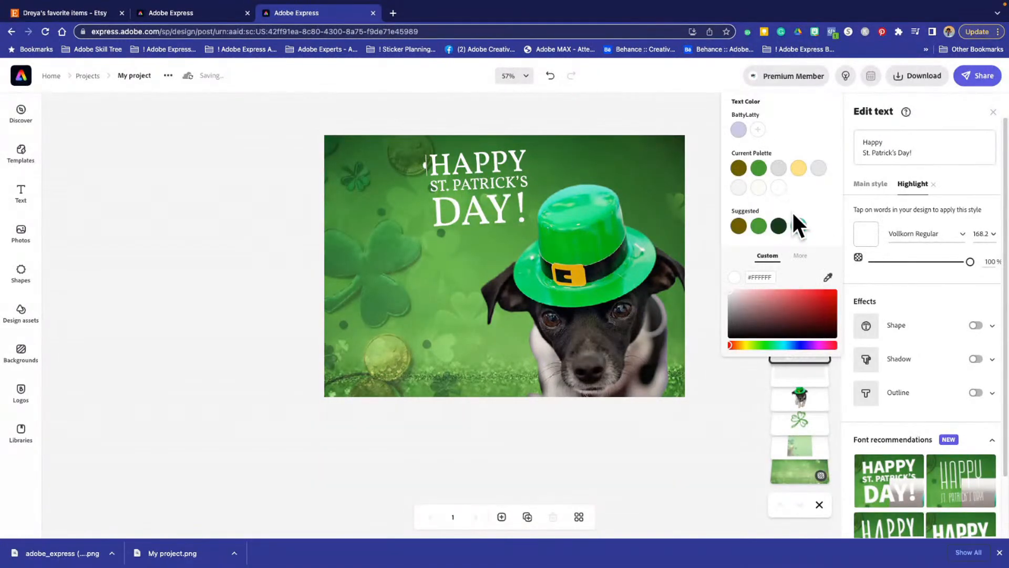
{"action": "left_click", "coordinate": [799, 225]}
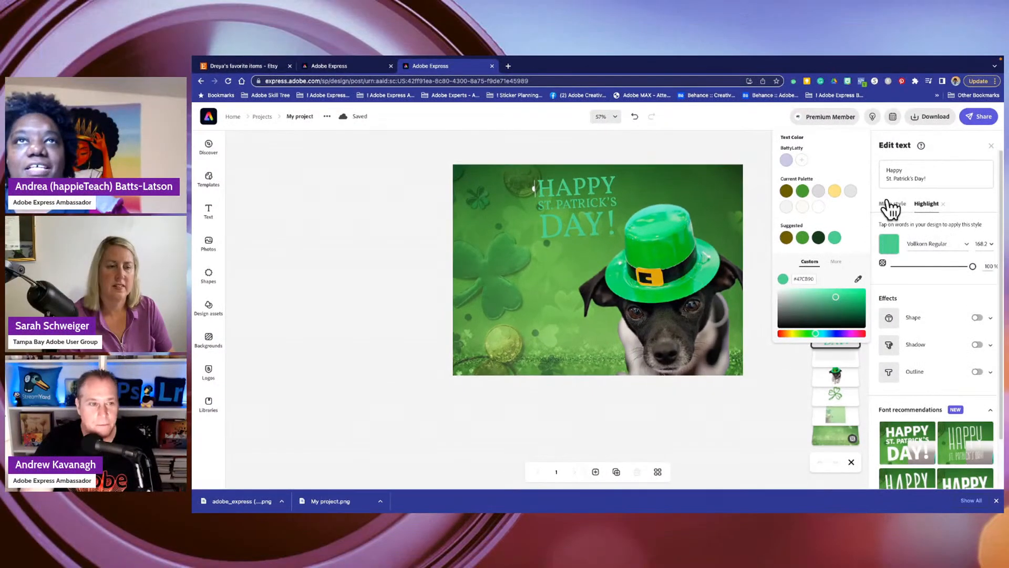
- Switch the words "St. Patrick's" in the greeting to the main style
{"action": "left_click", "coordinate": [890, 204]}
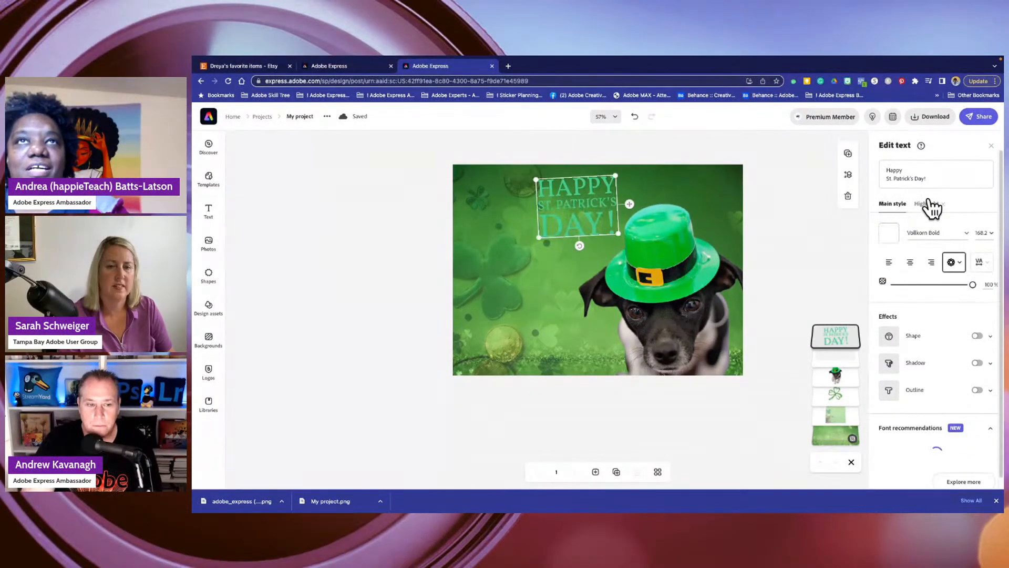
{"action": "left_click", "coordinate": [927, 204]}
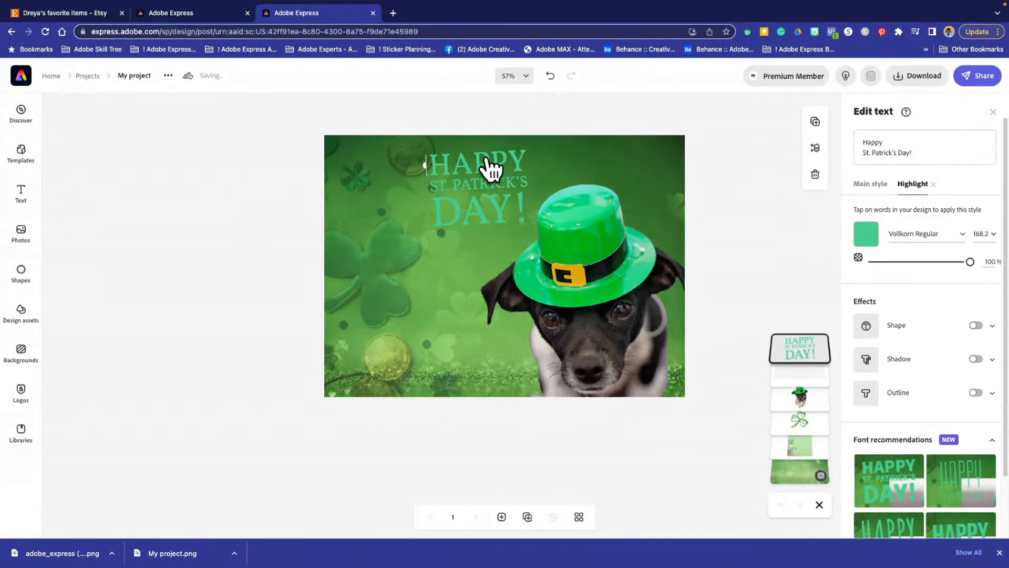
{"action": "left_click", "coordinate": [481, 184]}
{"action": "left_click", "coordinate": [442, 185]}
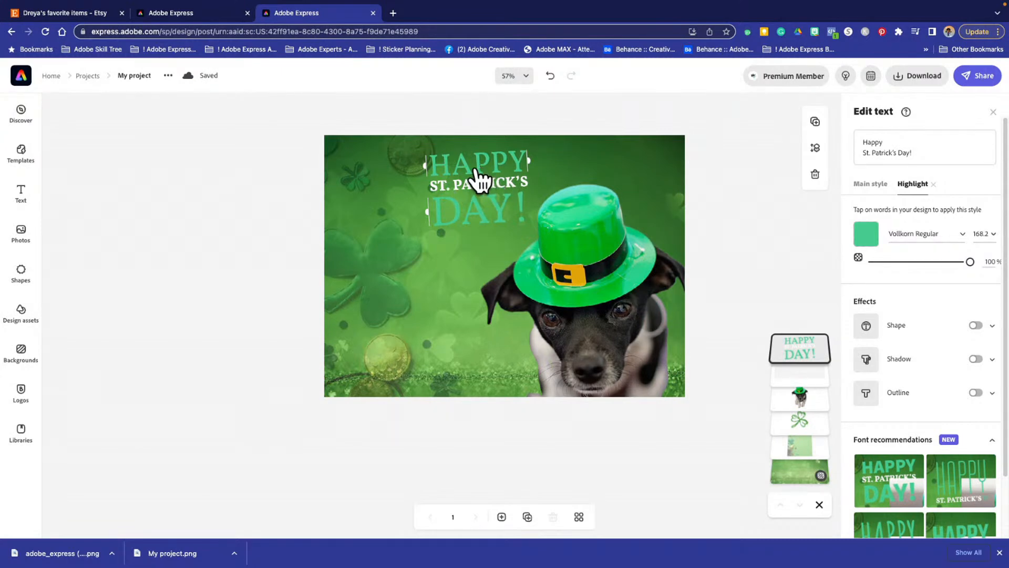
- Switch "Happy" and "Day!" to the main style and put "St. Patrick's" in the highlight style
{"action": "scroll", "coordinate": [475, 167], "scroll_direction": "up", "scroll_amount": 6}
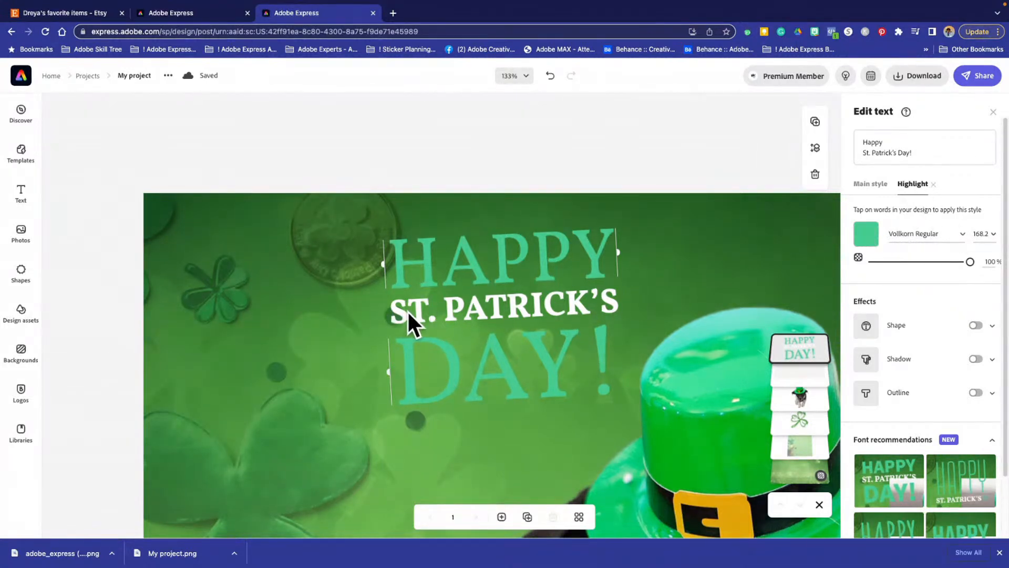
{"action": "left_click", "coordinate": [506, 263]}
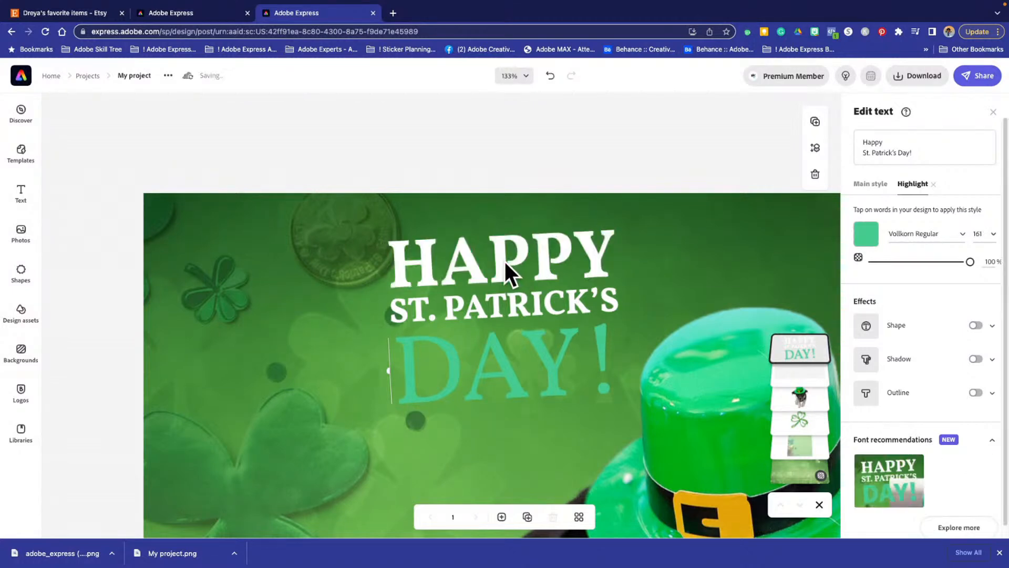
{"action": "left_click", "coordinate": [500, 363]}
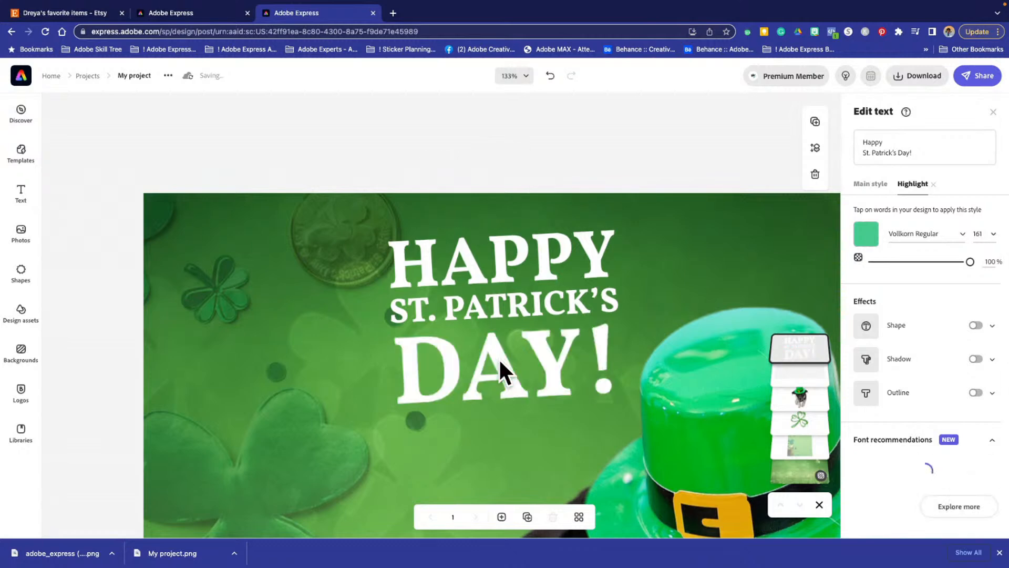
{"action": "left_click", "coordinate": [509, 308]}
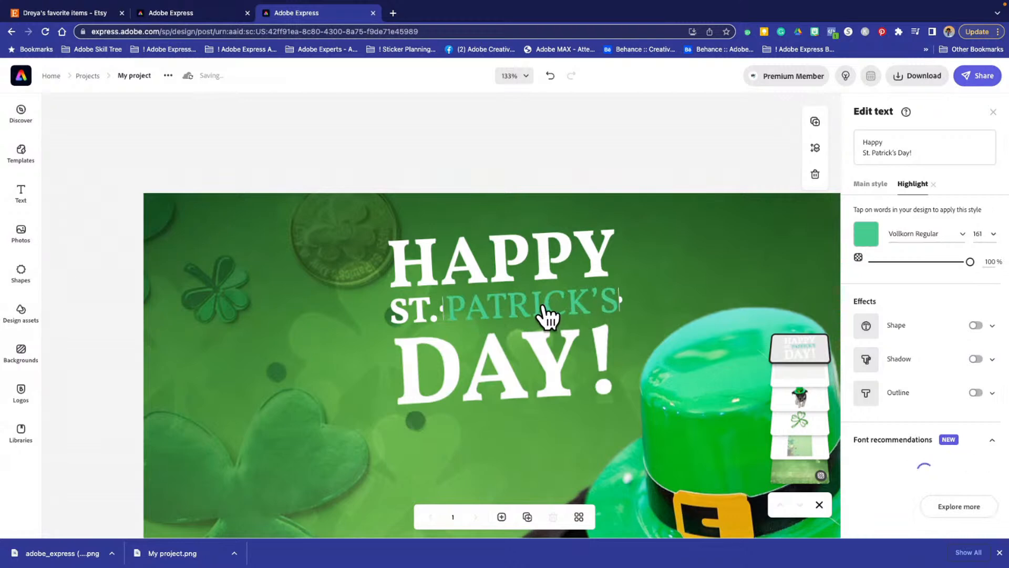
{"action": "left_click", "coordinate": [419, 313]}
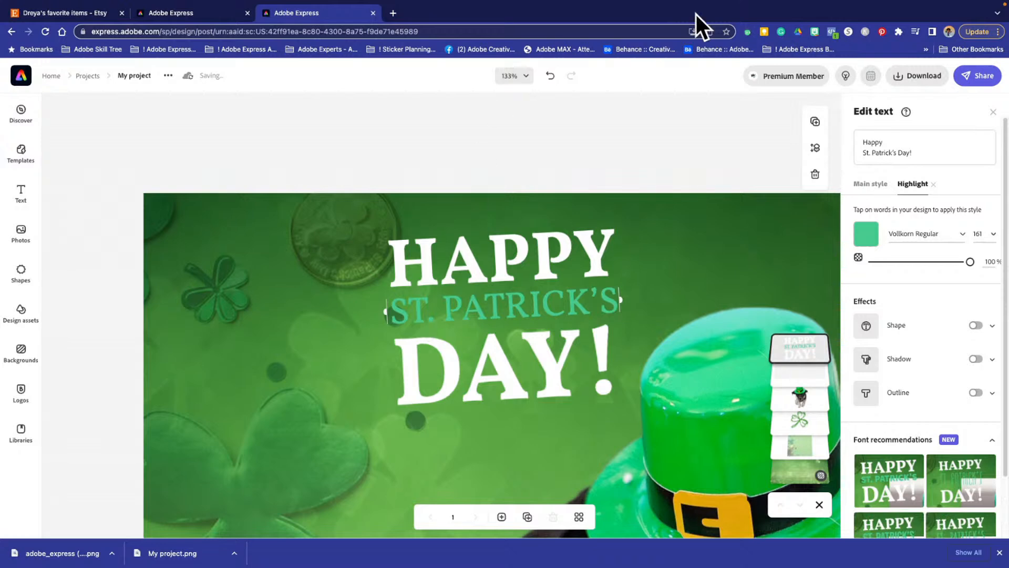
- Deselect the greeting text and move it slightly down and away from the dog's hat
{"action": "left_click", "coordinate": [648, 169]}
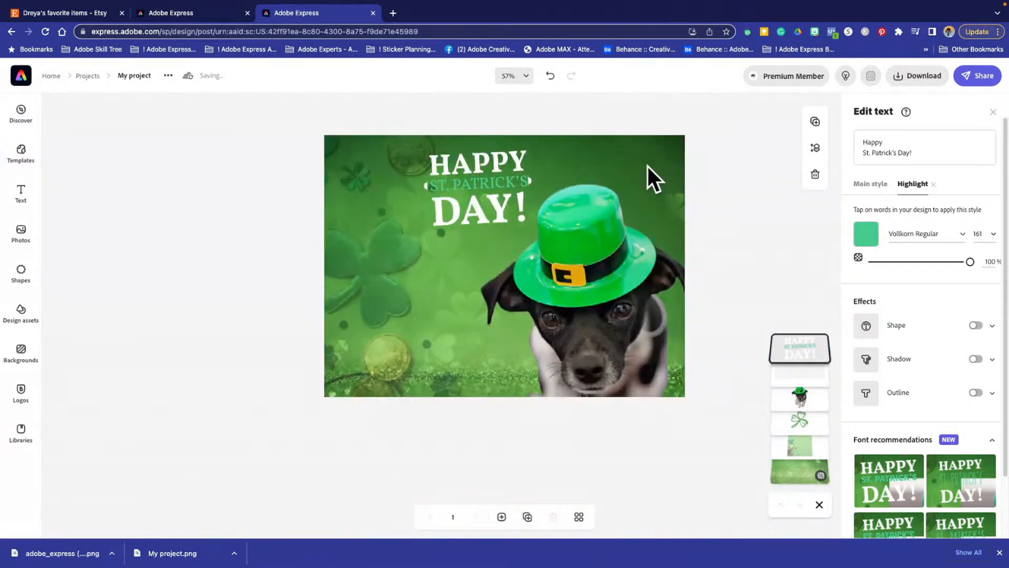
{"action": "left_click", "coordinate": [174, 182]}
{"action": "mouse_move", "coordinate": [464, 163]}
{"action": "left_mouse_down"}
{"action": "mouse_move", "coordinate": [402, 182]}
{"action": "mouse_move", "coordinate": [460, 173]}
{"action": "mouse_move", "coordinate": [452, 169]}
{"action": "left_mouse_up"}
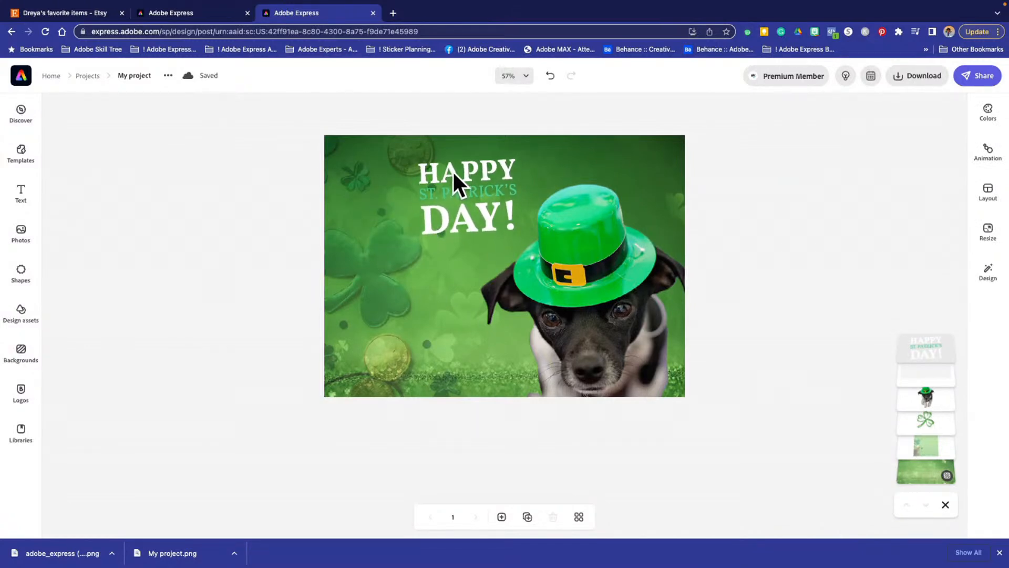
- Extend the off-white band slightly upward and shift the dog with the hat a little up and to the left
{"action": "left_click", "coordinate": [420, 429]}
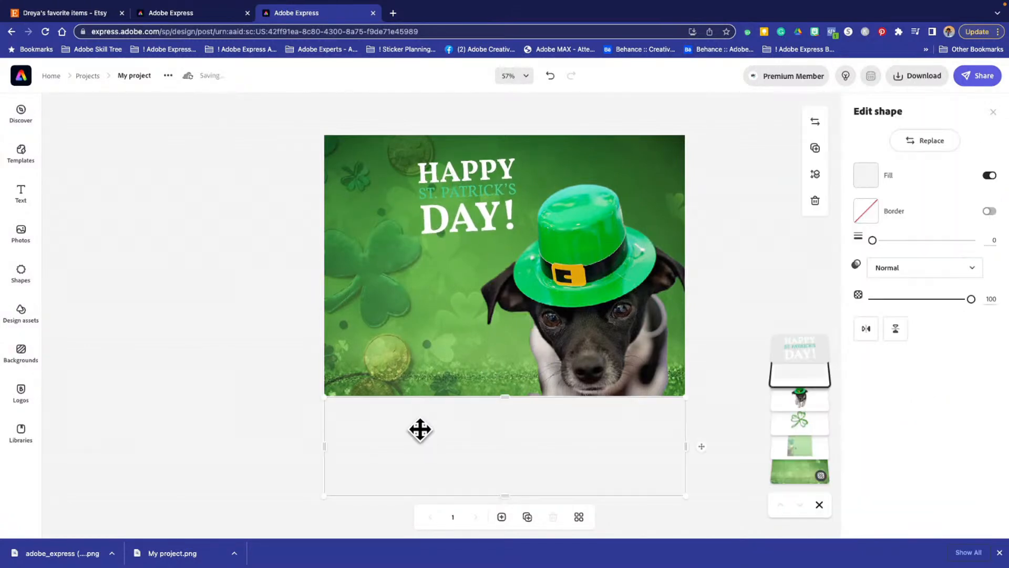
{"action": "mouse_move", "coordinate": [503, 399]}
{"action": "left_mouse_down"}
{"action": "mouse_move", "coordinate": [507, 412]}
{"action": "mouse_move", "coordinate": [506, 394]}
{"action": "left_mouse_up"}
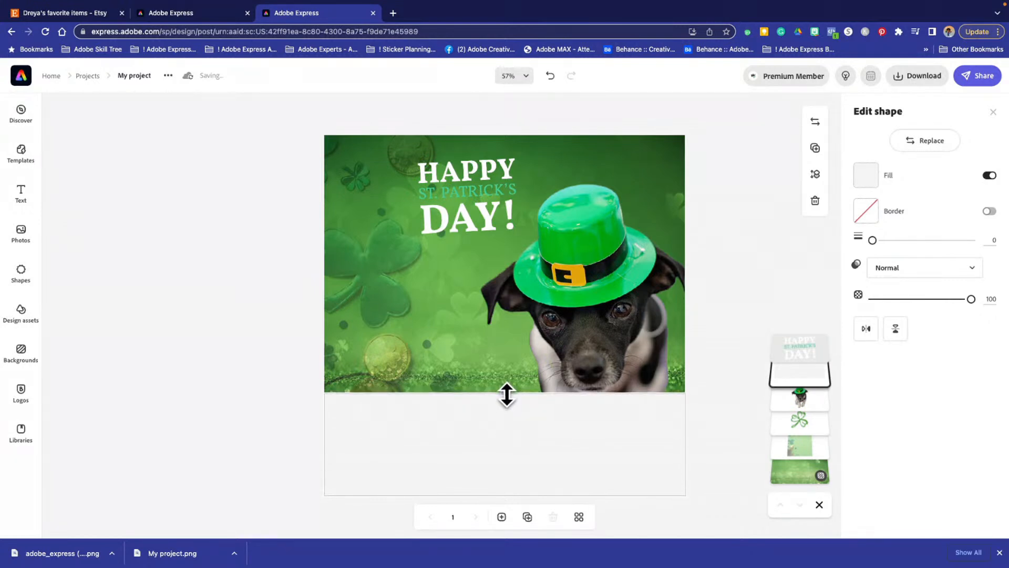
{"action": "left_click_drag", "start_coordinate": [615, 303], "coordinate": [612, 289]}
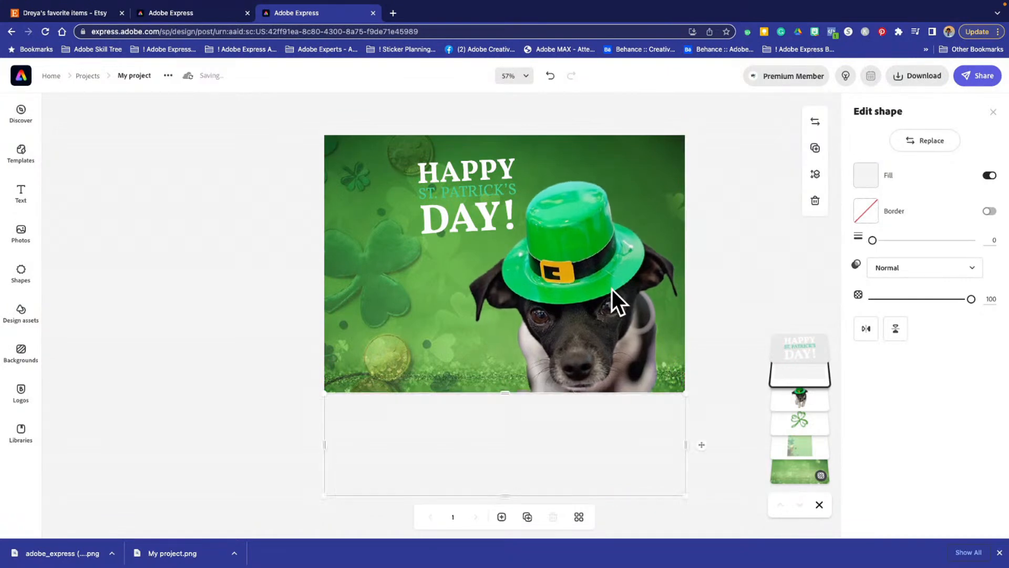
- Search the stock photos for "puppy"
{"action": "left_click", "coordinate": [20, 238]}
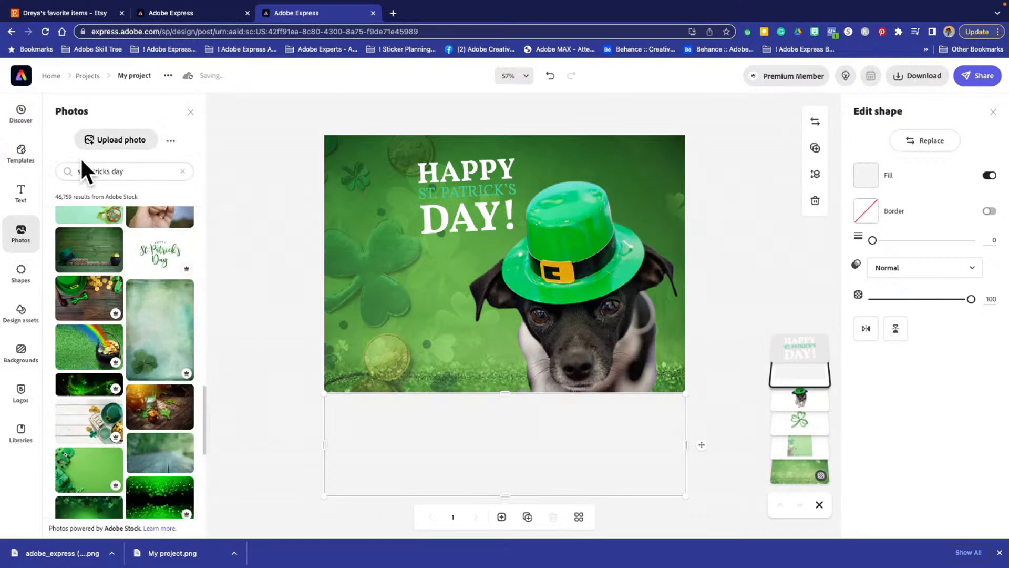
{"action": "triple_click", "coordinate": [119, 169]}
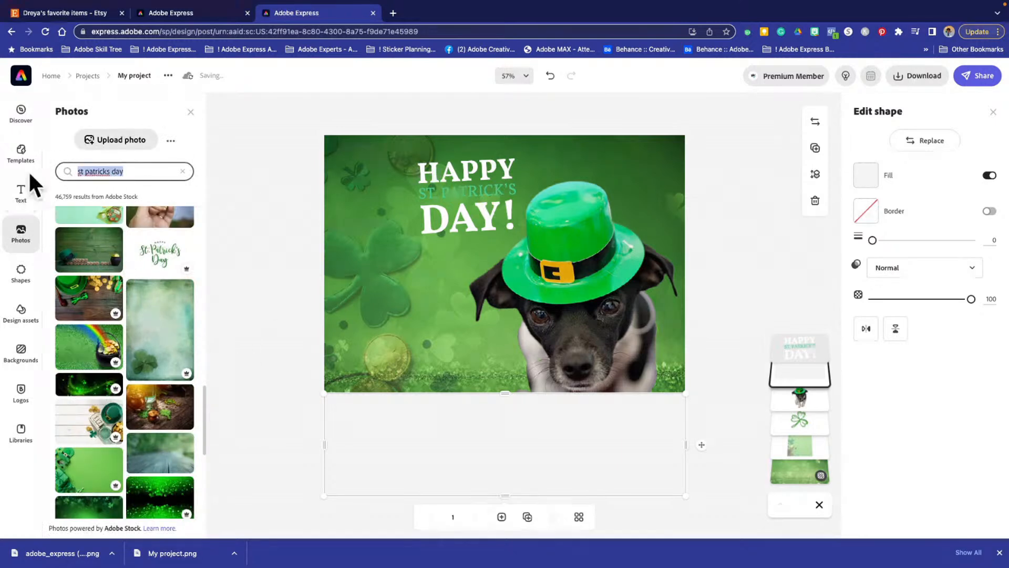
{"action": "type", "text": "pl"}
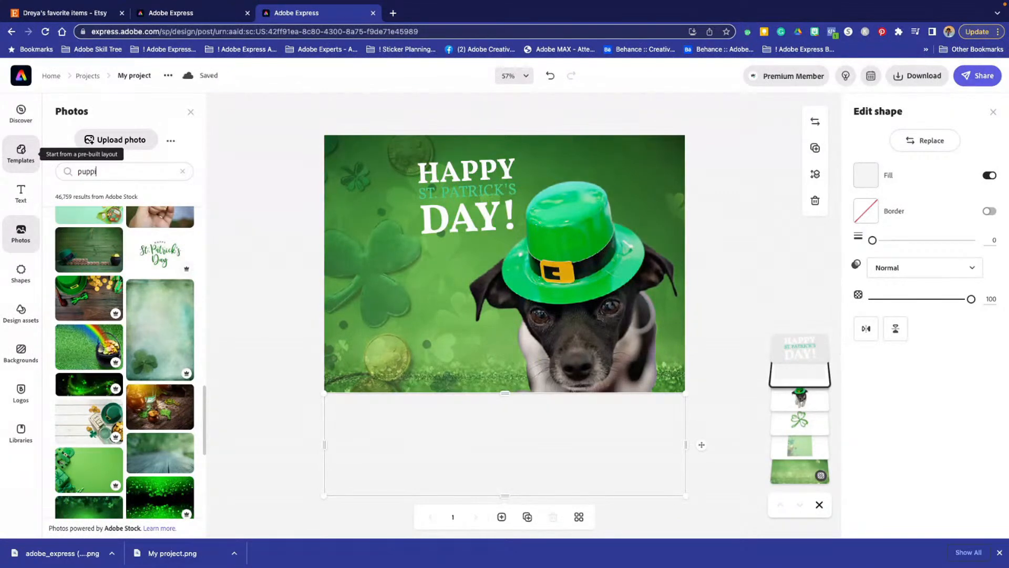
{"action": "type", "text": "ppie"}
{"action": "key", "text": "BackSpace"}
{"action": "key", "text": "BackSpace"}
{"action": "type", "text": "y"}
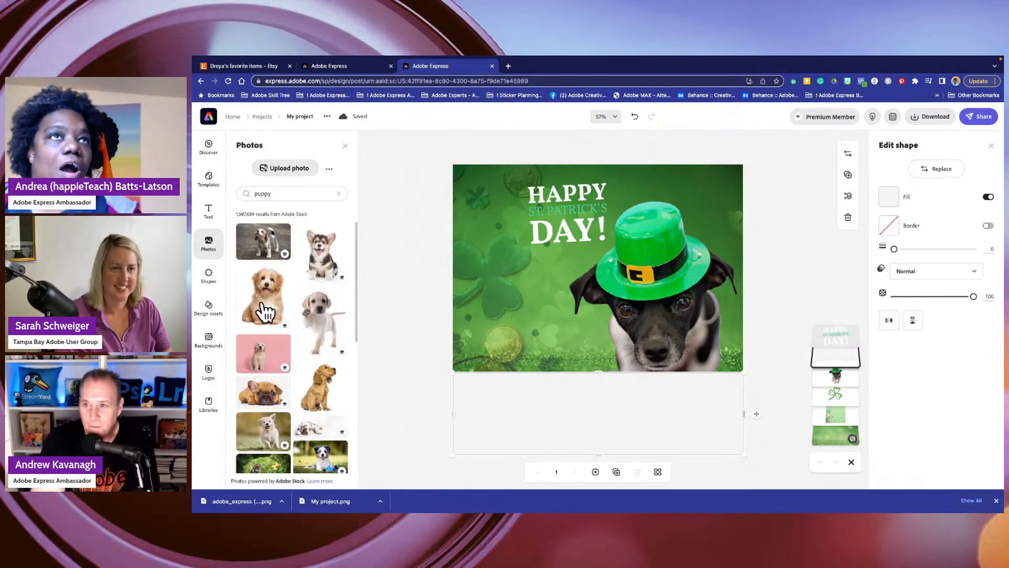
- Add the photo of the sitting golden fluffy puppy, place it below the greeting beside the dog, and remove its background
{"action": "left_click", "coordinate": [265, 311]}
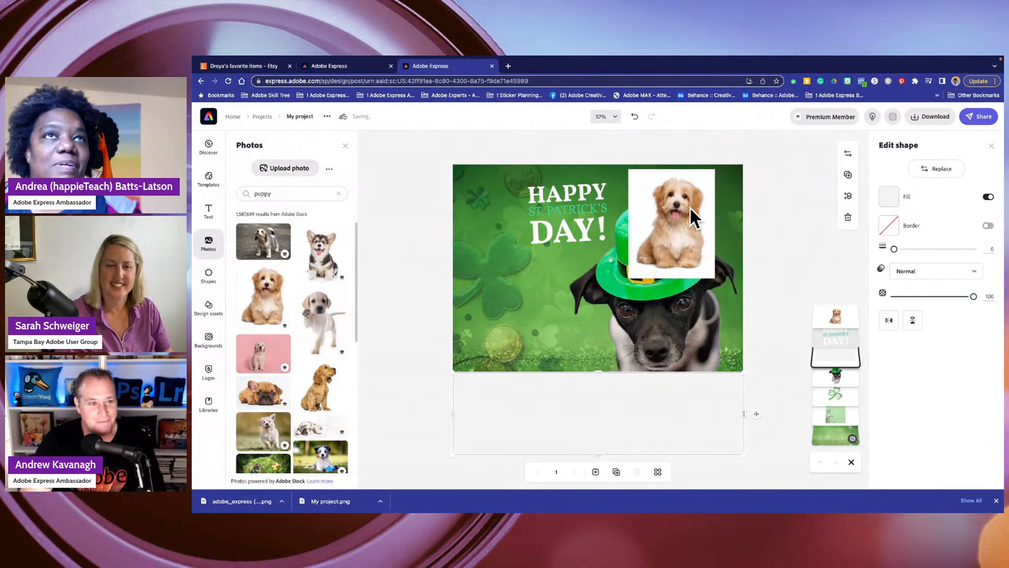
{"action": "left_click_drag", "start_coordinate": [678, 211], "coordinate": [572, 299]}
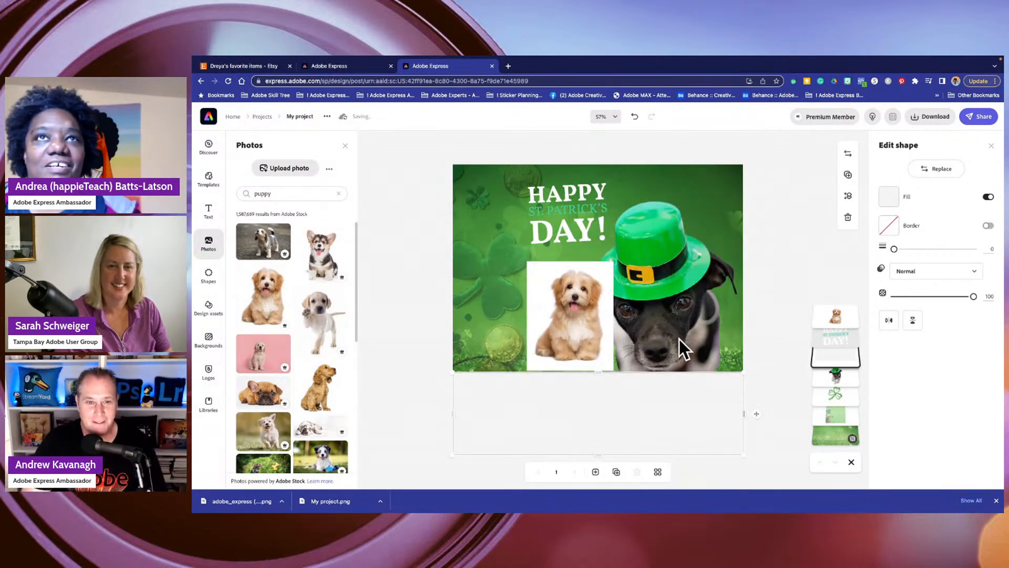
{"action": "left_click", "coordinate": [589, 301]}
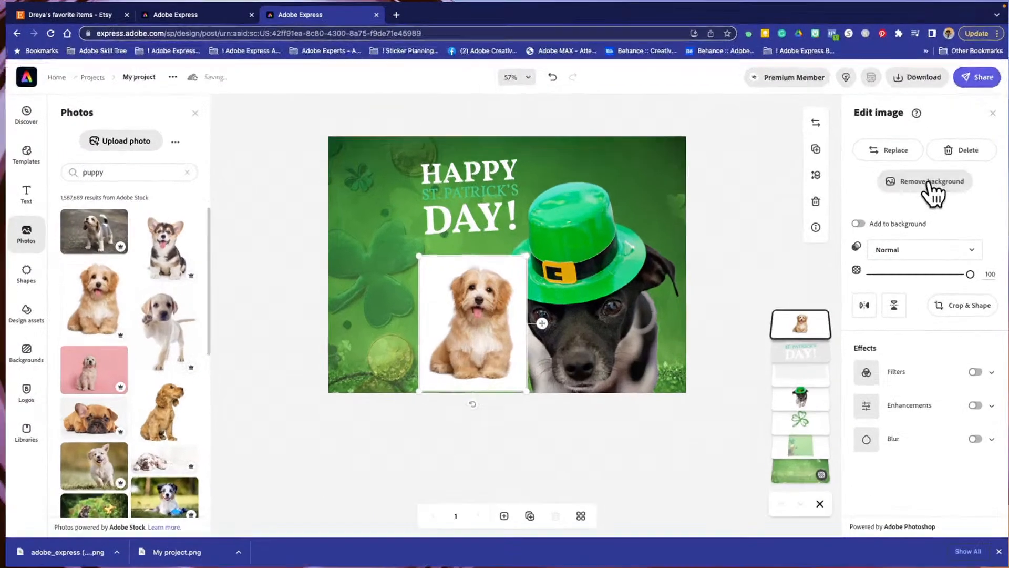
{"action": "left_click", "coordinate": [940, 203]}
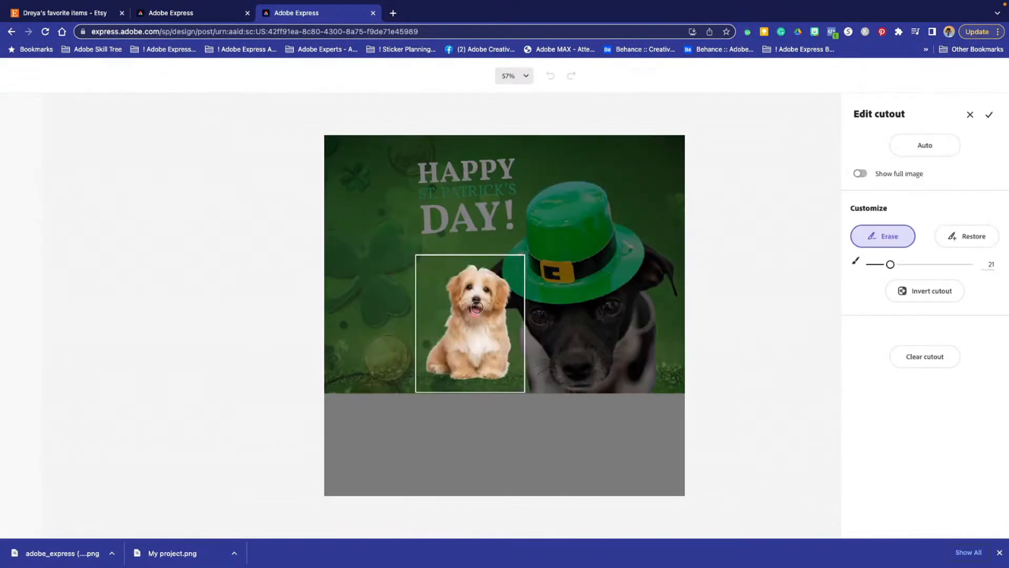
{"action": "left_click", "coordinate": [988, 115]}
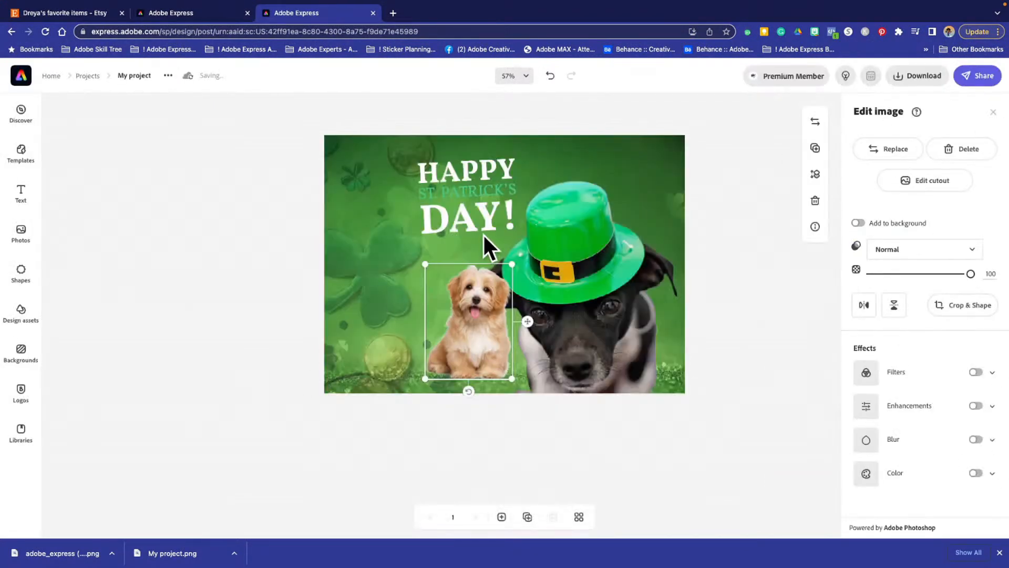
- Enlarge the golden puppy cutout and move it to the lower-right corner of the design, over the off-white band
{"action": "left_click_drag", "start_coordinate": [424, 264], "coordinate": [353, 252]}
{"action": "left_click_drag", "start_coordinate": [486, 318], "coordinate": [664, 408]}
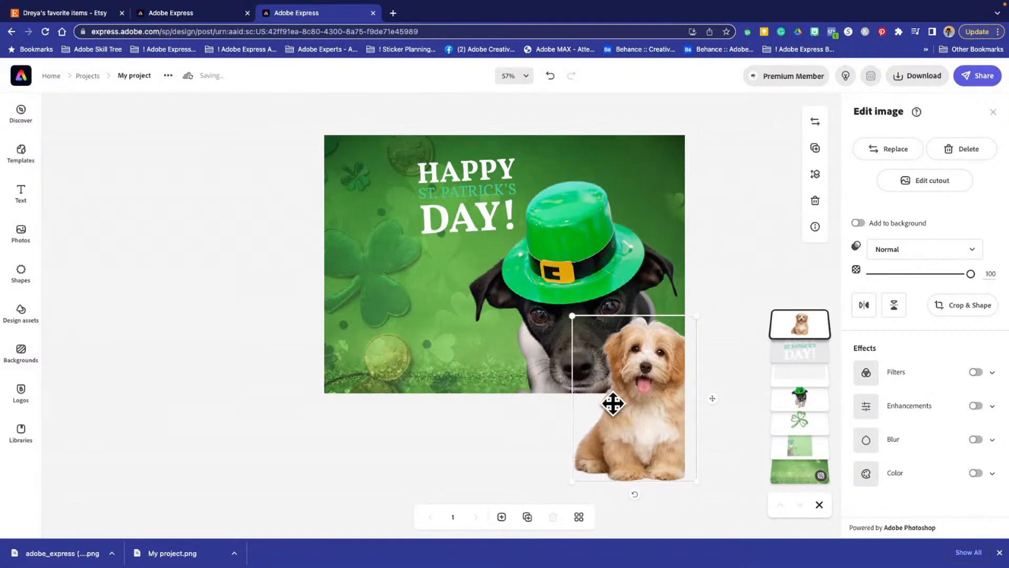
{"action": "left_click_drag", "start_coordinate": [620, 414], "coordinate": [616, 432]}
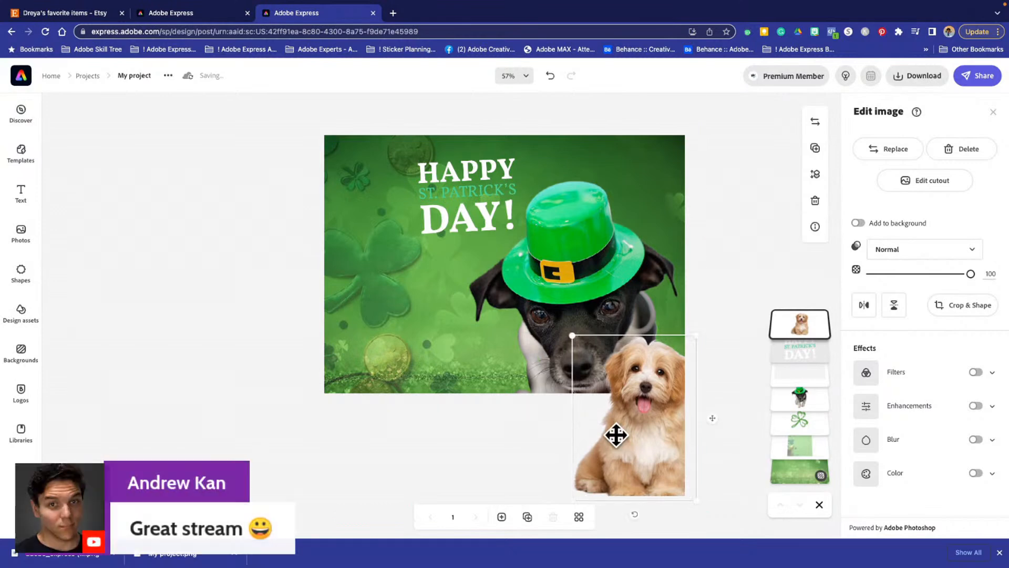
- Move the off-white band left, mostly off the canvas, so it no longer covers the two dogs
{"action": "left_click_drag", "start_coordinate": [473, 452], "coordinate": [209, 446]}
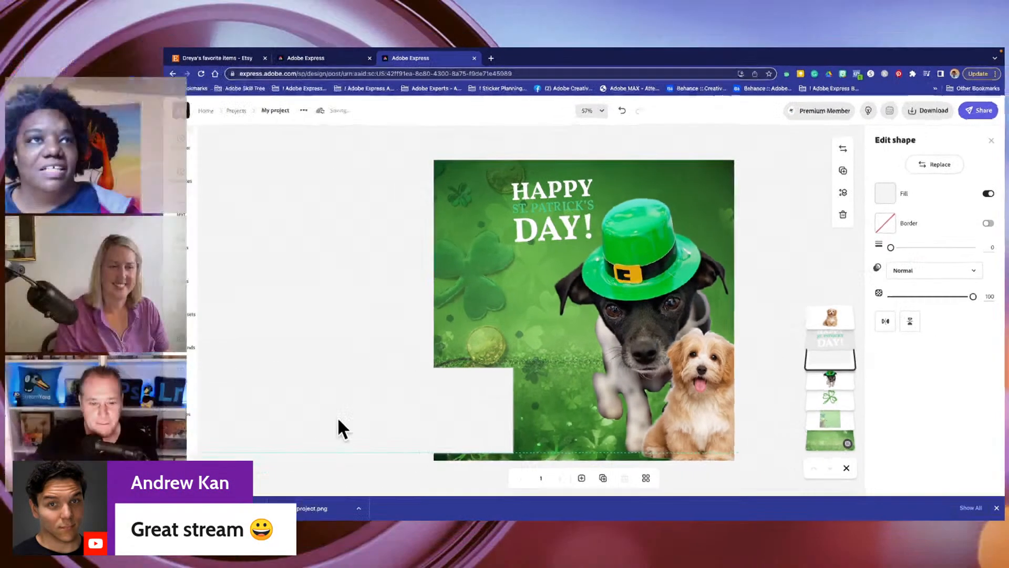
{"action": "left_click", "coordinate": [692, 391]}
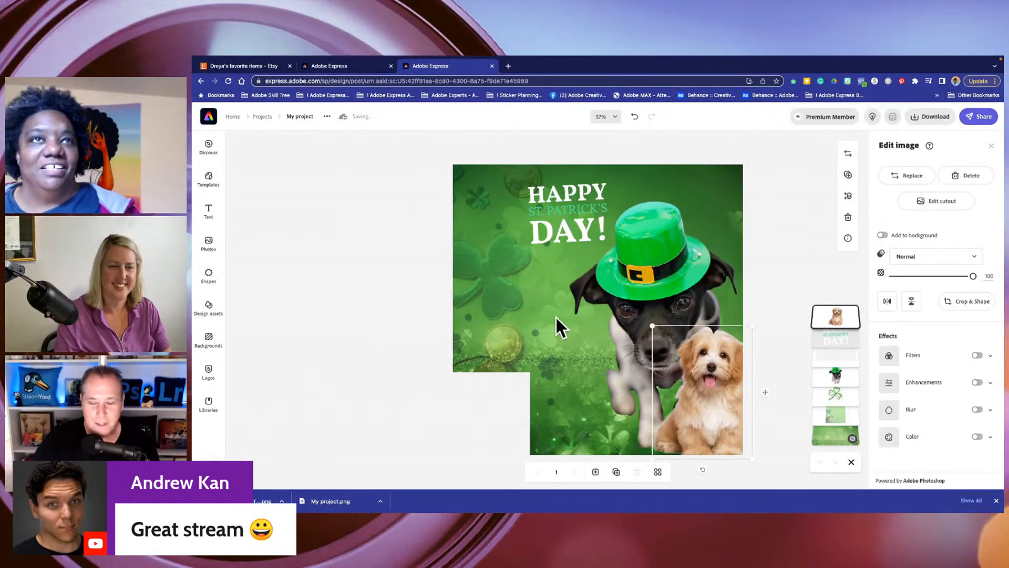
{"action": "left_click", "coordinate": [351, 232]}
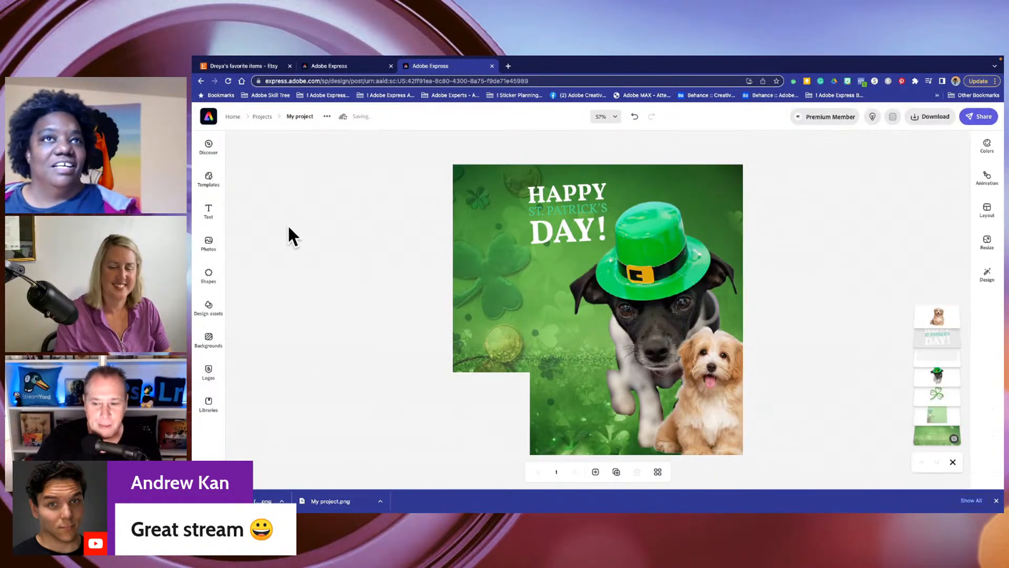
- Browse the puppy photos and add the sitting tricolor beagle puppy to the upper-right part of the design
{"action": "left_click", "coordinate": [208, 245]}
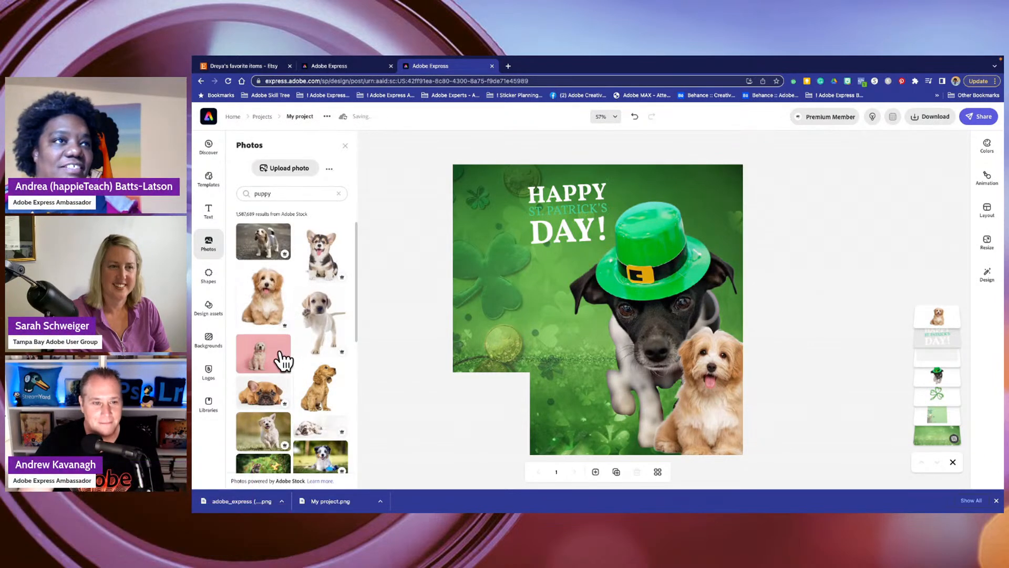
{"action": "scroll", "coordinate": [277, 415], "scroll_direction": "down", "scroll_amount": 5}
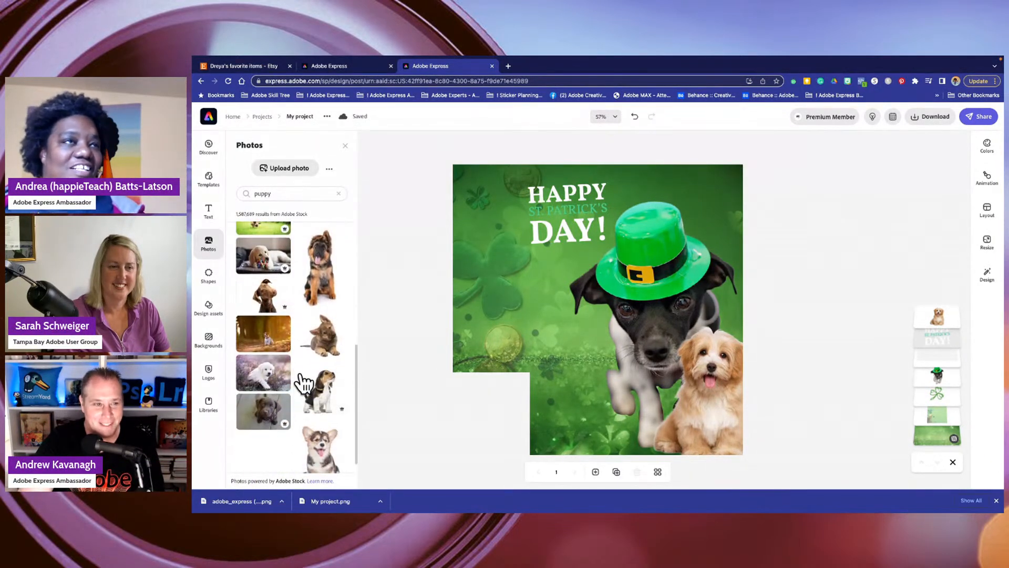
{"action": "scroll", "coordinate": [298, 365], "scroll_direction": "up", "scroll_amount": 1}
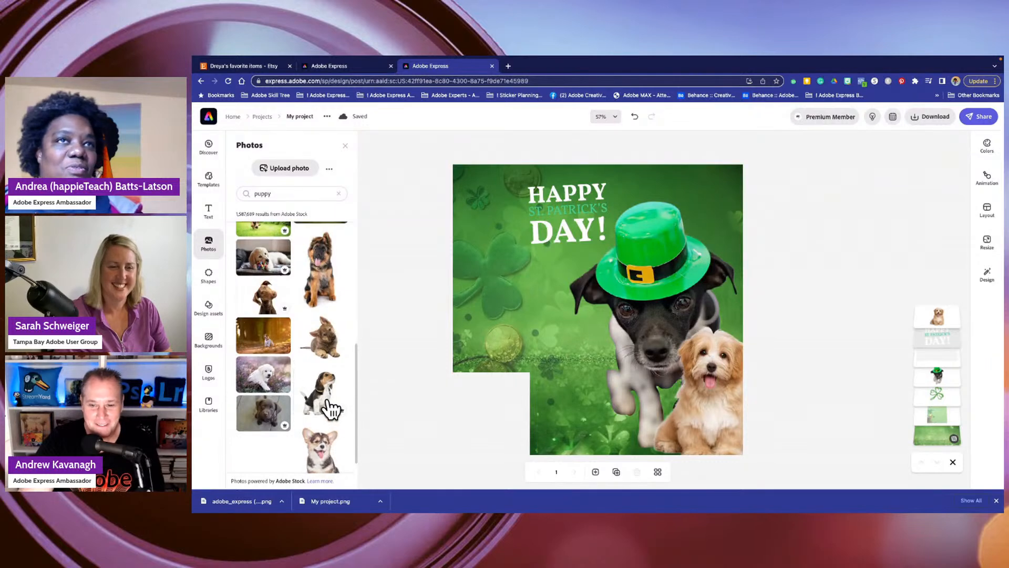
{"action": "left_click_drag", "start_coordinate": [319, 404], "coordinate": [556, 367]}
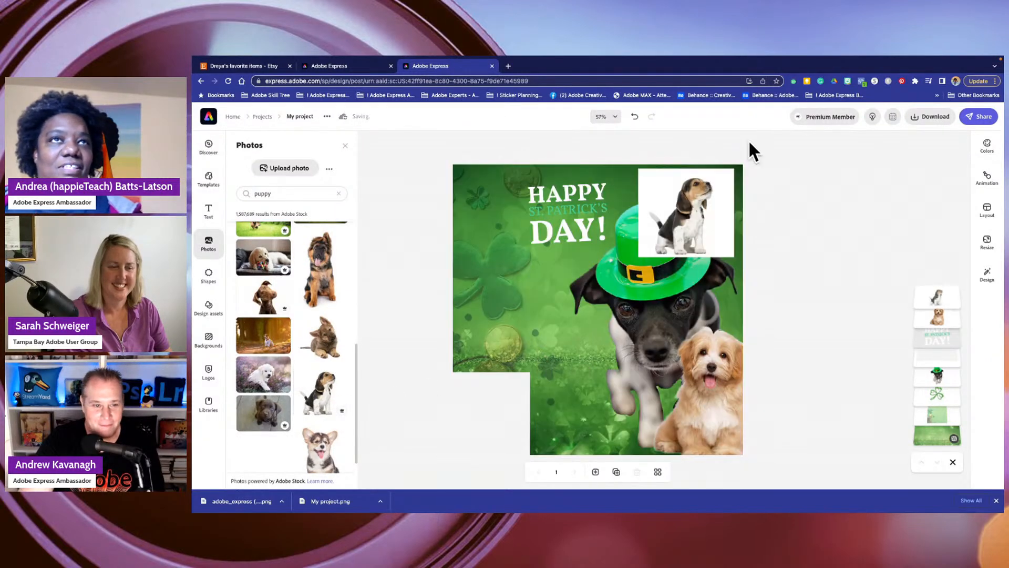
- Move the tricolor beagle photo to the bottom edge beside the golden puppy and remove its background
{"action": "left_click_drag", "start_coordinate": [695, 208], "coordinate": [649, 400]}
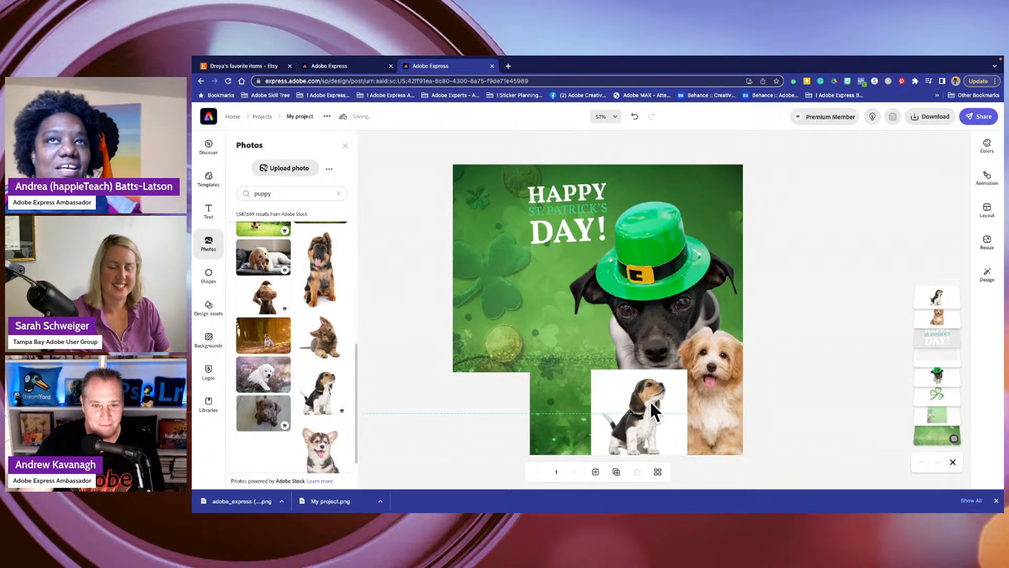
{"action": "left_click", "coordinate": [636, 405]}
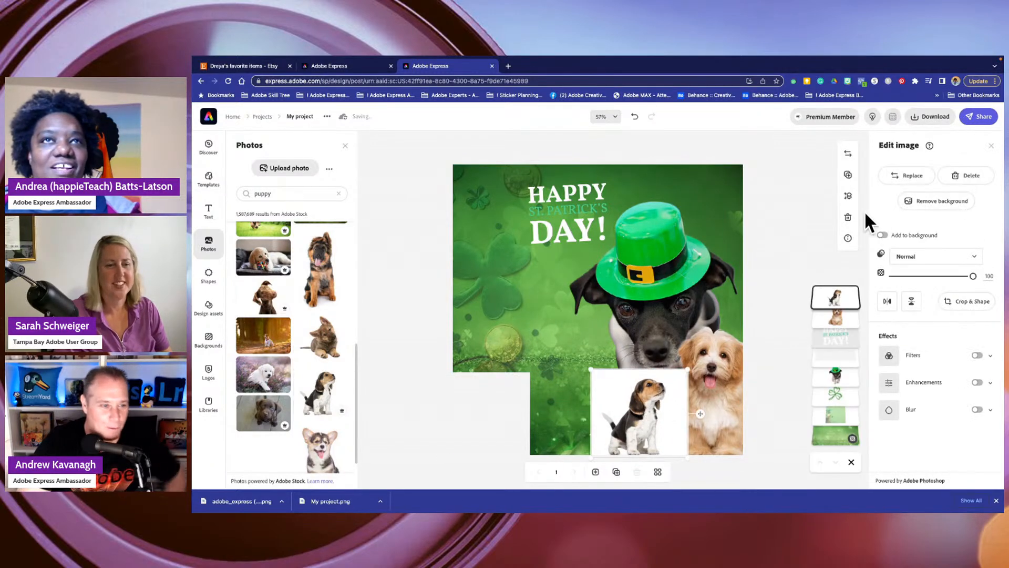
{"action": "left_click", "coordinate": [935, 203]}
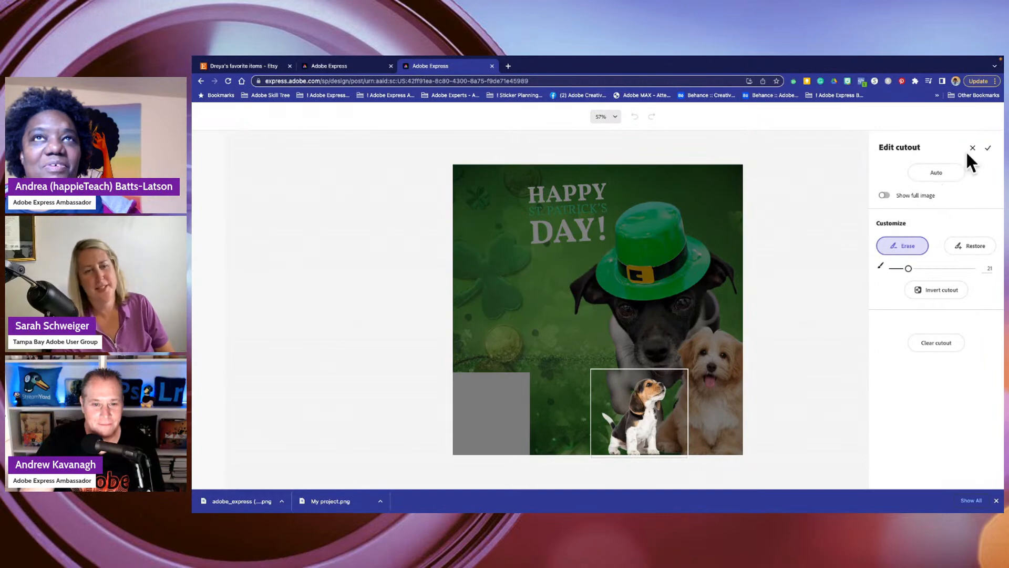
{"action": "left_click", "coordinate": [988, 147]}
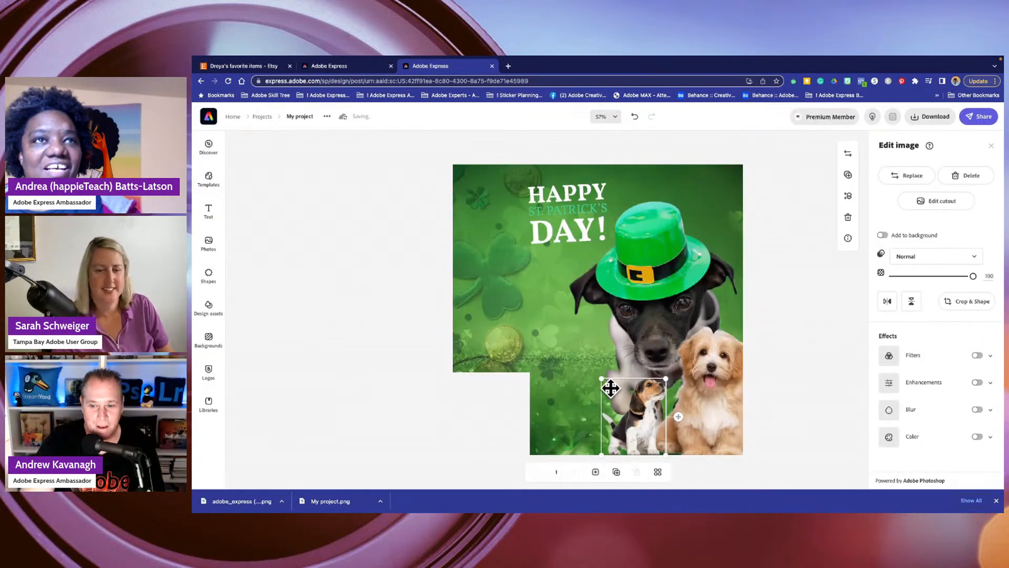
- Enlarge the beagle cutout and shift it down so that it sits at the bottom edge beside the golden puppy
{"action": "left_click_drag", "start_coordinate": [601, 379], "coordinate": [556, 364]}
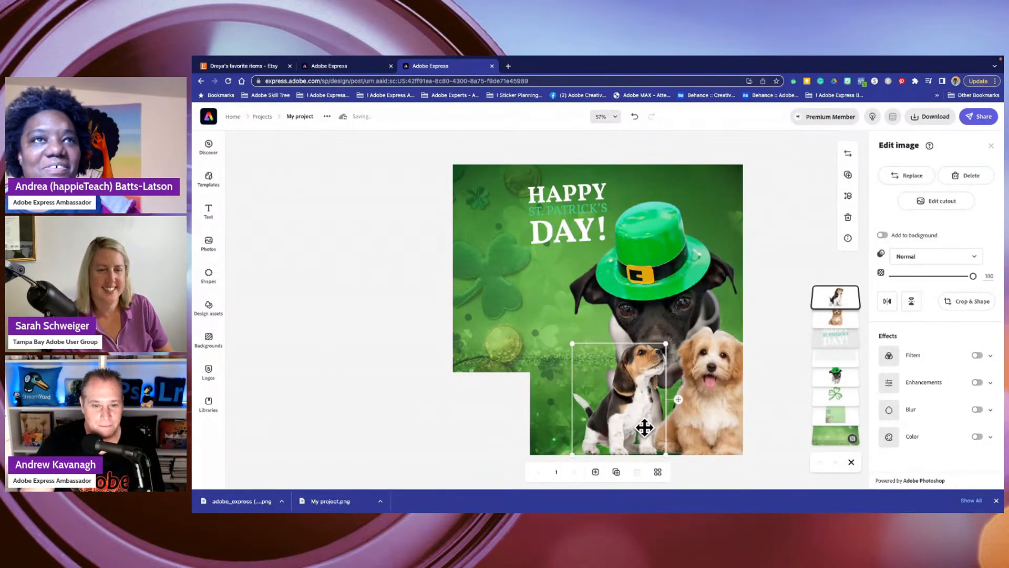
{"action": "mouse_move", "coordinate": [630, 419]}
{"action": "left_mouse_down"}
{"action": "mouse_move", "coordinate": [647, 431]}
{"action": "mouse_move", "coordinate": [624, 437]}
{"action": "left_mouse_up"}
{"action": "left_click_drag", "start_coordinate": [535, 471], "coordinate": [532, 470]}
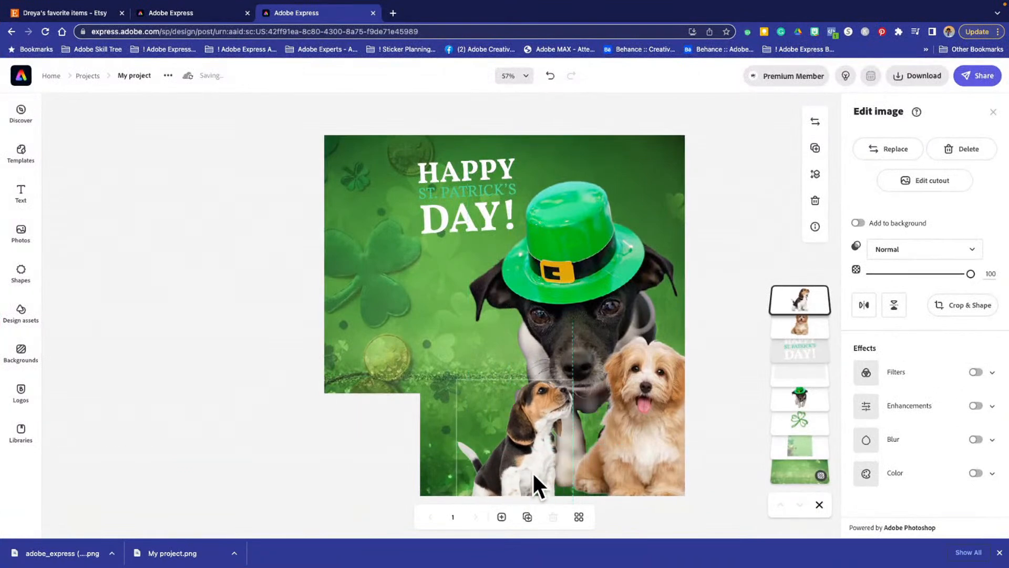
{"action": "left_click", "coordinate": [167, 276]}
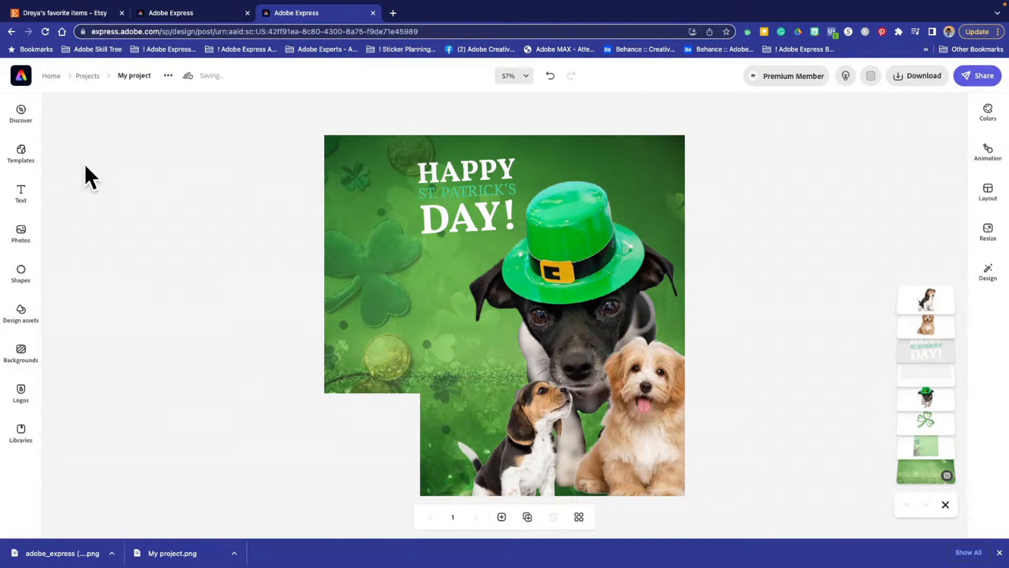
- Add the photo of the small black-and-tan Yorkie puppy from the puppy photos and remove its background
{"action": "left_click", "coordinate": [21, 236]}
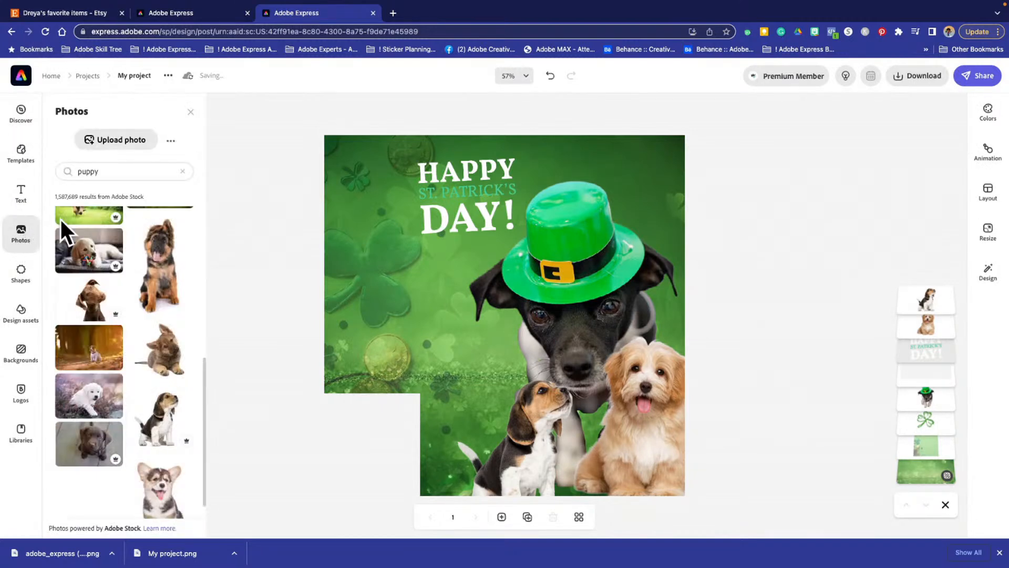
{"action": "scroll", "coordinate": [181, 373], "scroll_direction": "down", "scroll_amount": 1}
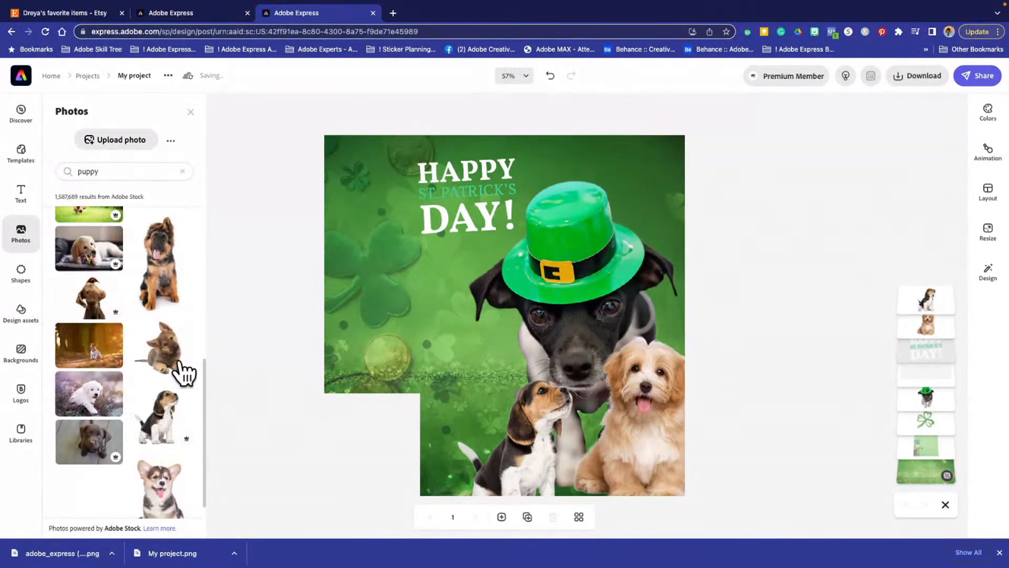
{"action": "scroll", "coordinate": [173, 363], "scroll_direction": "down", "scroll_amount": 5}
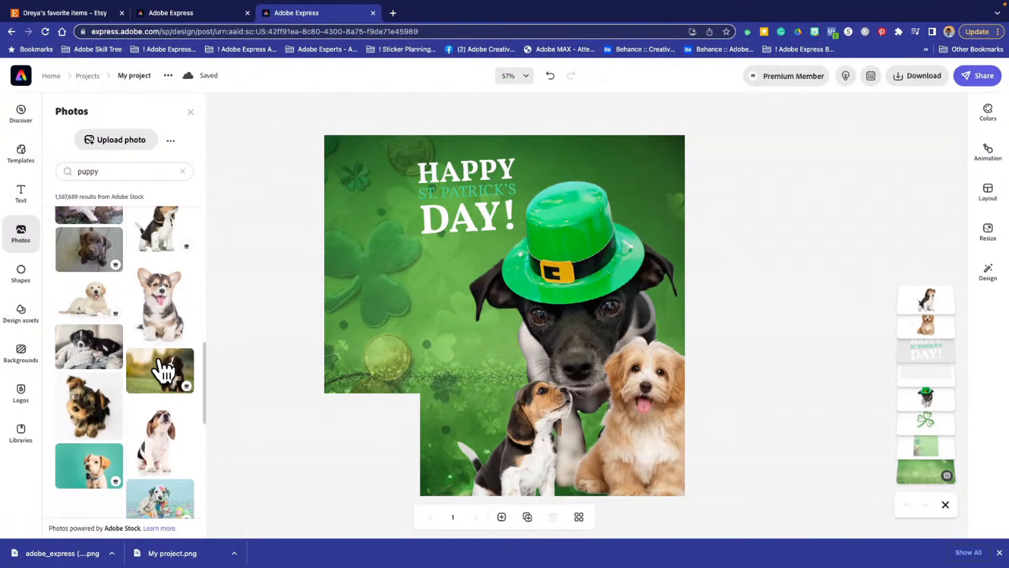
{"action": "scroll", "coordinate": [153, 373], "scroll_direction": "up", "scroll_amount": 2}
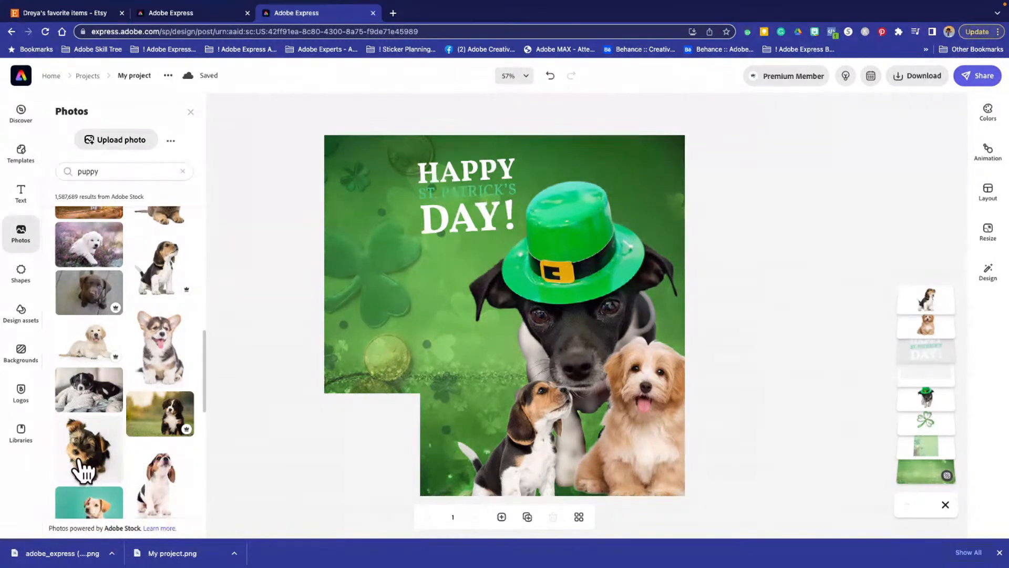
{"action": "left_click", "coordinate": [82, 462]}
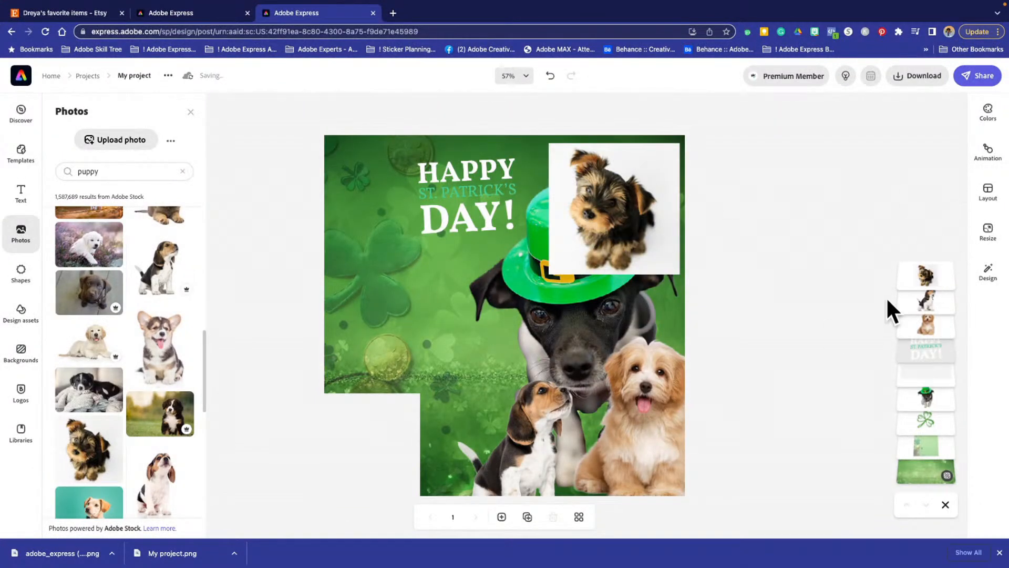
{"action": "left_click", "coordinate": [654, 199]}
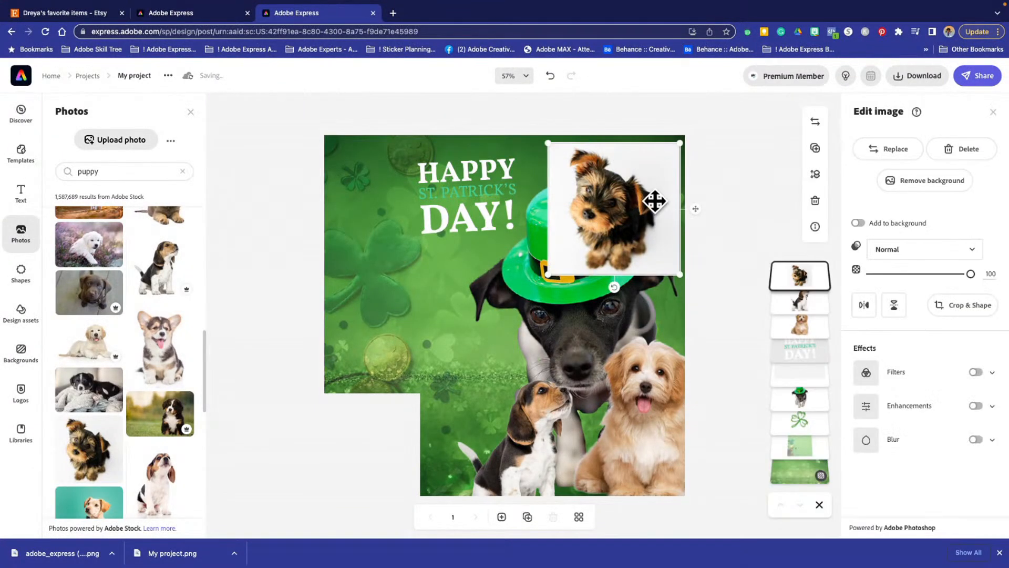
{"action": "left_click", "coordinate": [946, 183]}
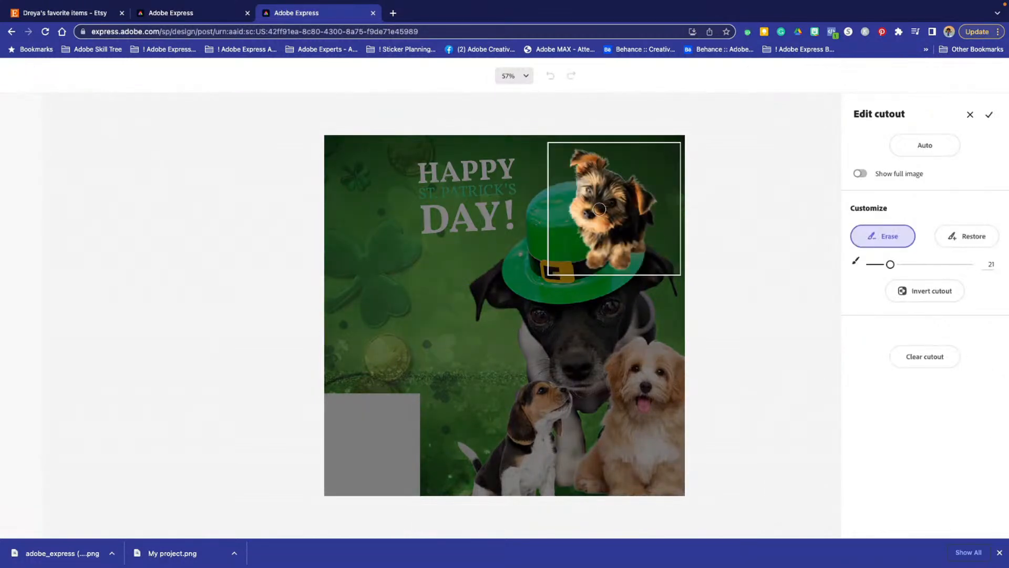
{"action": "left_click", "coordinate": [990, 114]}
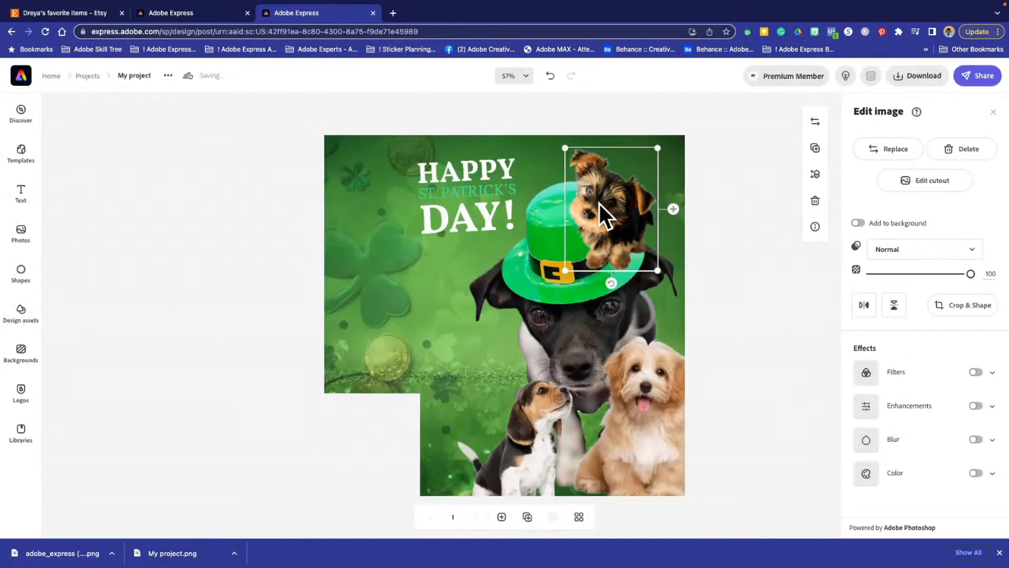
- Place the Yorkie cutout between the beagle and the golden puppy, and layer the beagle in front of it
{"action": "left_click_drag", "start_coordinate": [599, 203], "coordinate": [565, 452]}
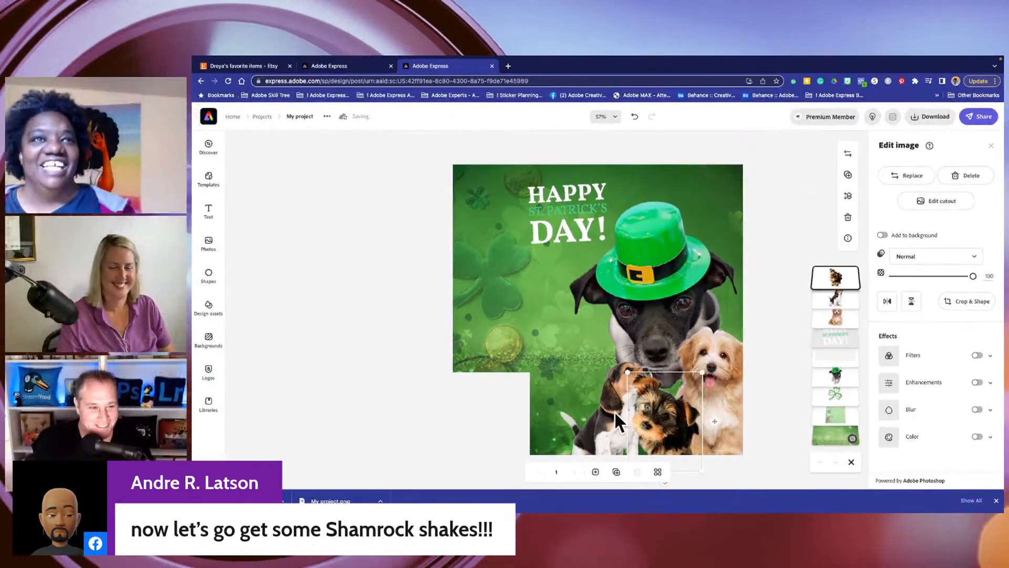
{"action": "left_click", "coordinate": [524, 444]}
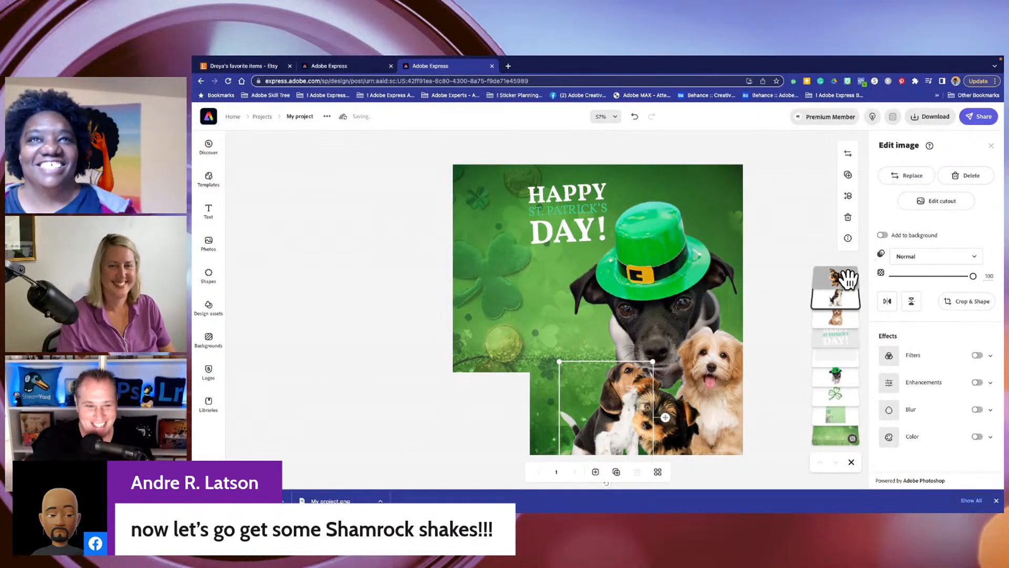
{"action": "left_click_drag", "start_coordinate": [829, 298], "coordinate": [829, 275]}
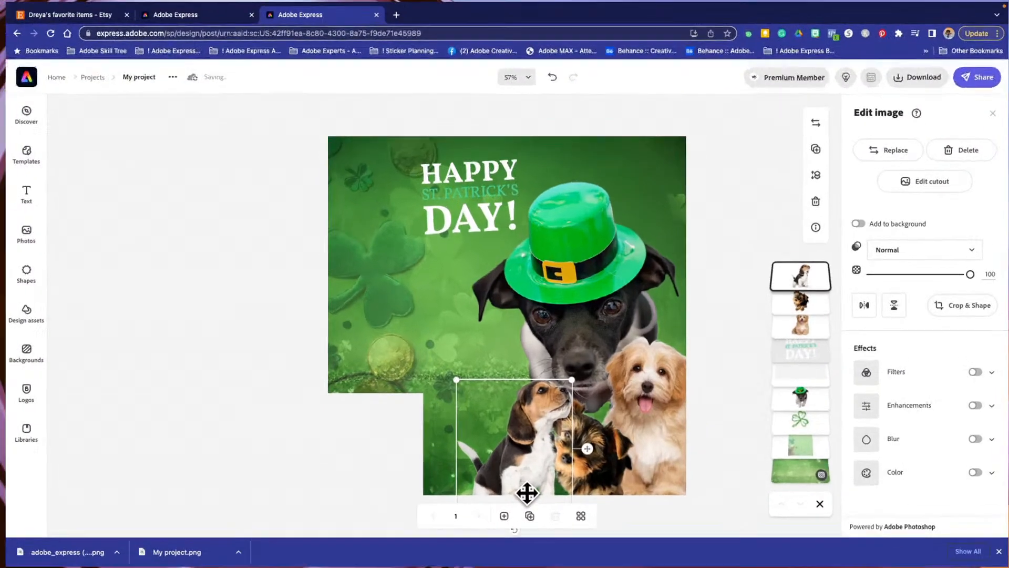
{"action": "left_click_drag", "start_coordinate": [524, 494], "coordinate": [523, 496]}
{"action": "left_click", "coordinate": [268, 300]}
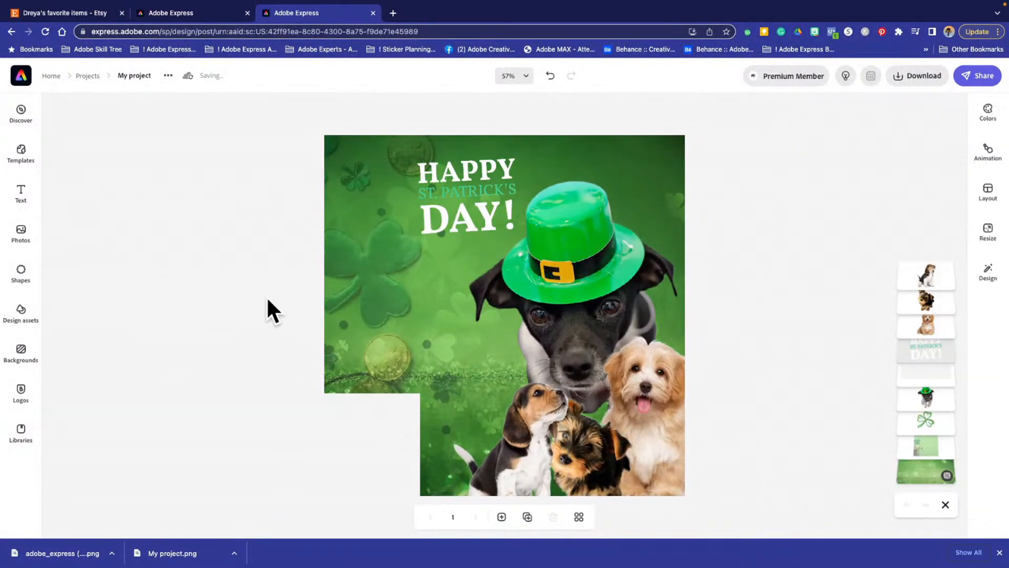
- Nudge the black dog with the green hat down slightly behind the three puppies
{"action": "left_click", "coordinate": [598, 393]}
{"action": "left_click", "coordinate": [588, 333]}
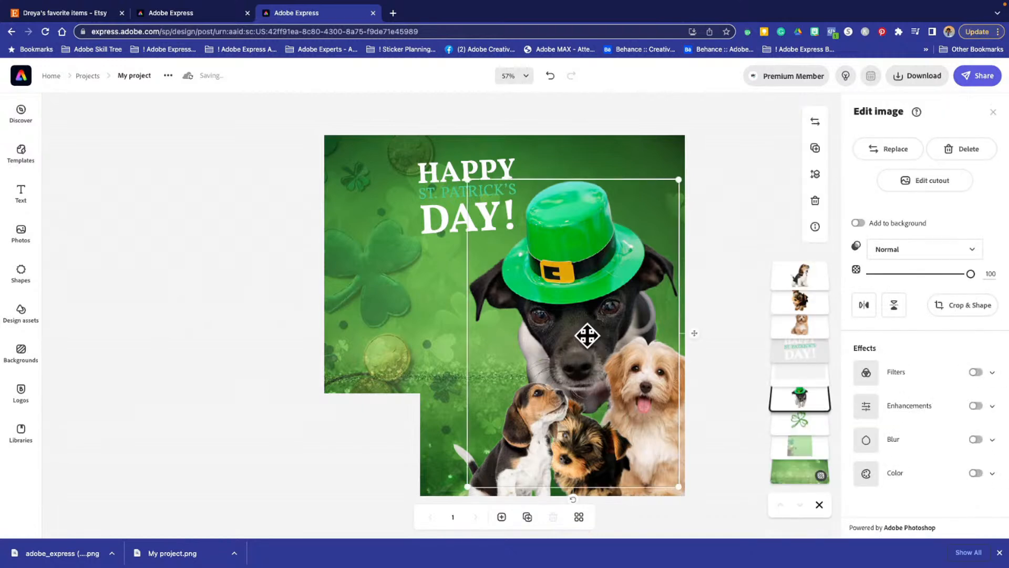
{"action": "key", "text": "Down"}
{"action": "key", "text": "Down"}
{"action": "key", "text": "Down"}
{"action": "key", "text": "Down"}
{"action": "key", "text": "Down"}
{"action": "key", "text": "Down"}
{"action": "key", "text": "Down"}
{"action": "key", "text": "Down"}
{"action": "key", "text": "Down"}
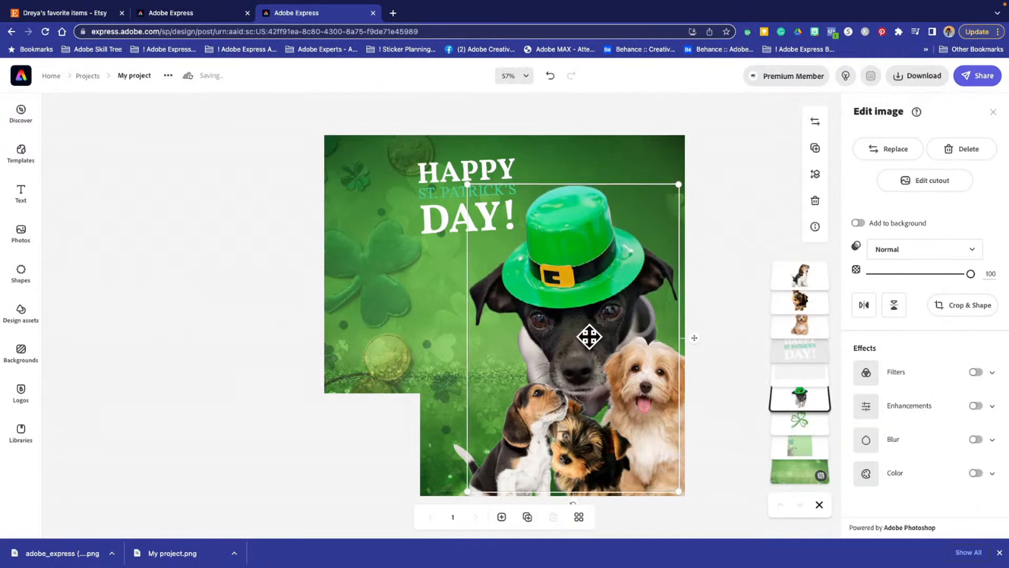
{"action": "key", "text": "Down"}
{"action": "key", "text": "Down"}
{"action": "key", "text": "Down"}
{"action": "key", "text": "Down"}
{"action": "key", "text": "Down"}
{"action": "key", "text": "Down"}
{"action": "key", "text": "Down"}
{"action": "key", "text": "Down"}
{"action": "key", "text": "Down"}
{"action": "key", "text": "Down"}
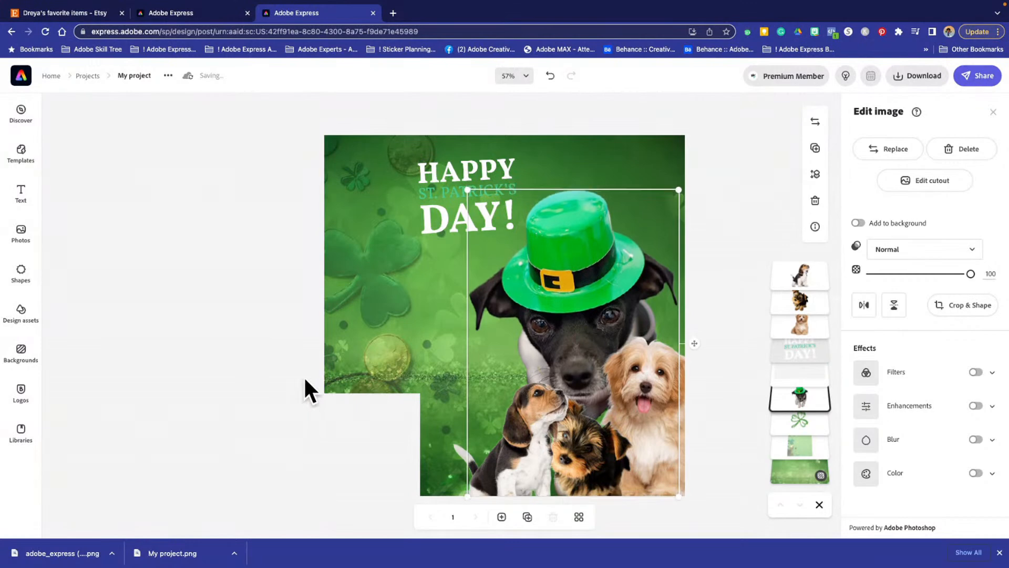
{"action": "key", "text": "Down"}
{"action": "key", "text": "Down"}
{"action": "key", "text": "Down"}
{"action": "key", "text": "Down"}
{"action": "key", "text": "Down"}
{"action": "key", "text": "Down"}
{"action": "key", "text": "Down"}
{"action": "key", "text": "Down"}
{"action": "key", "text": "Down"}
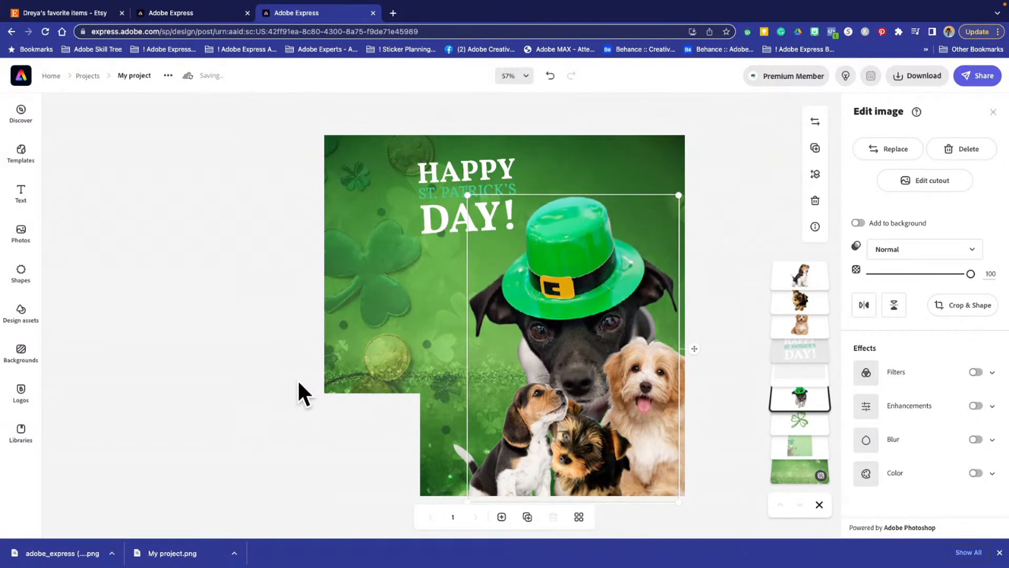
{"action": "key", "text": "Down"}
{"action": "key", "text": "Down"}
{"action": "left_click", "coordinate": [271, 338]}
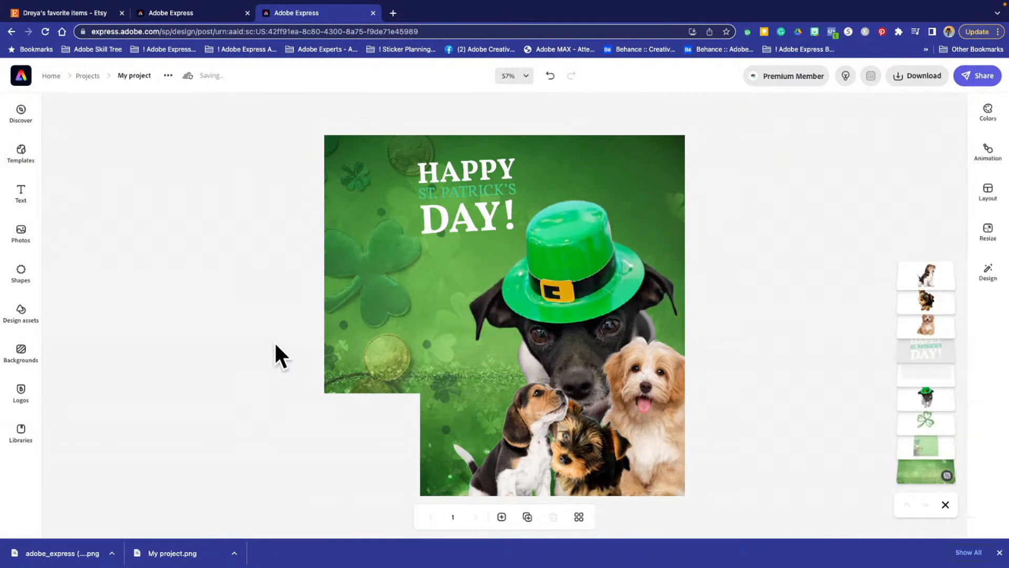
- Shift the off-white band slightly to the right along the bottom of the canvas
{"action": "left_click", "coordinate": [370, 429]}
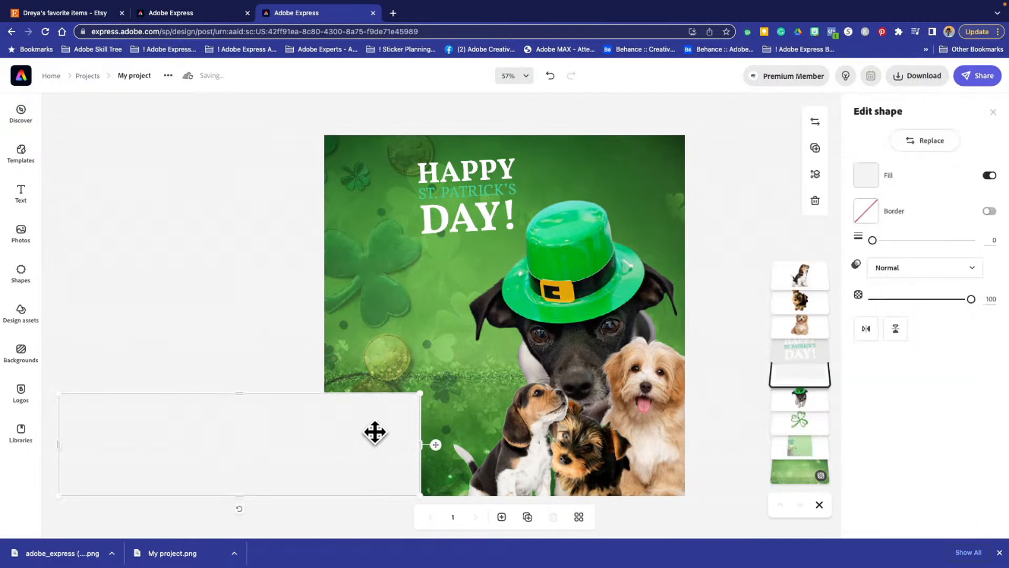
{"action": "left_click_drag", "start_coordinate": [373, 430], "coordinate": [401, 439]}
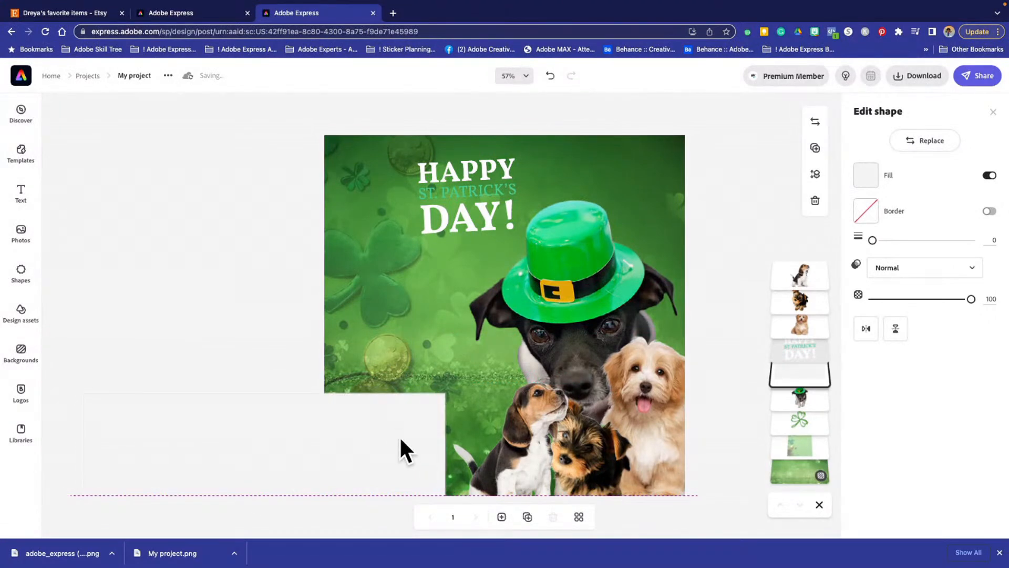
- Enlarge the greeting text to a size of about 252.5 in the upper-left area and tilt it further counterclockwise
{"action": "left_click", "coordinate": [441, 204]}
{"action": "left_click_drag", "start_coordinate": [418, 233], "coordinate": [356, 306]}
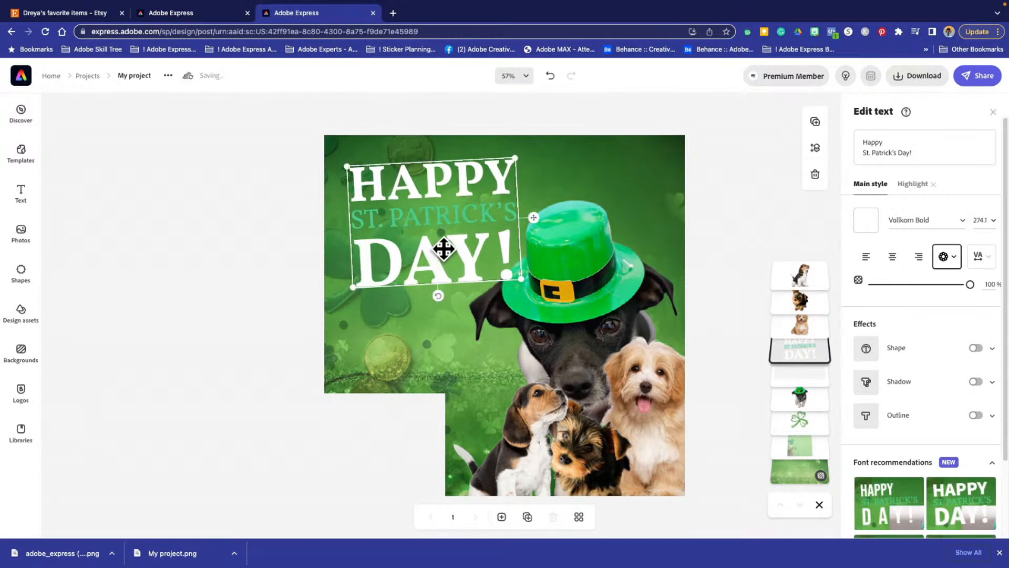
{"action": "left_click_drag", "start_coordinate": [437, 249], "coordinate": [438, 248]}
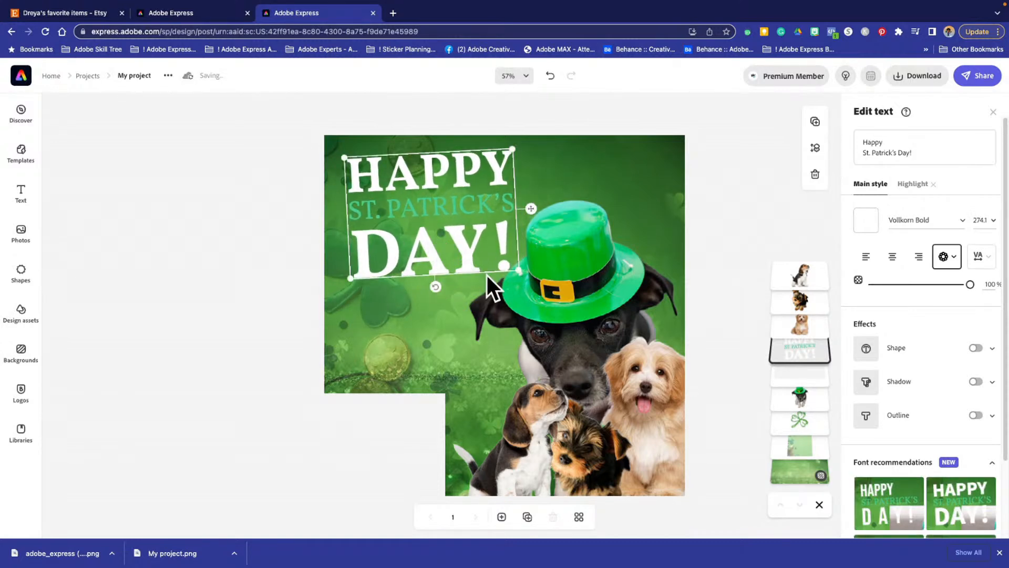
{"action": "left_click_drag", "start_coordinate": [515, 272], "coordinate": [499, 264]}
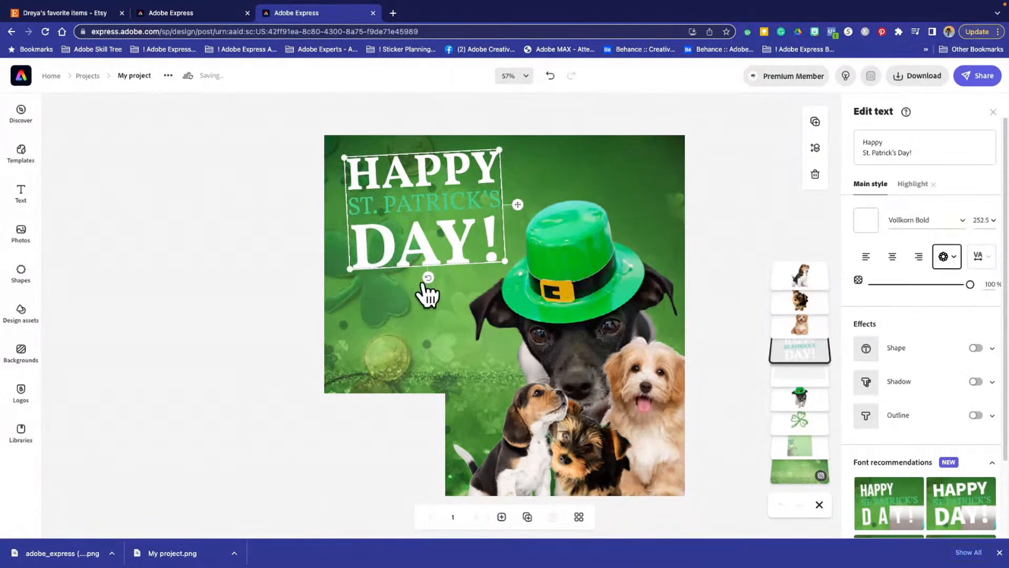
{"action": "mouse_move", "coordinate": [429, 278]}
{"action": "left_mouse_down"}
{"action": "mouse_move", "coordinate": [439, 289]}
{"action": "mouse_move", "coordinate": [440, 280]}
{"action": "left_mouse_up"}
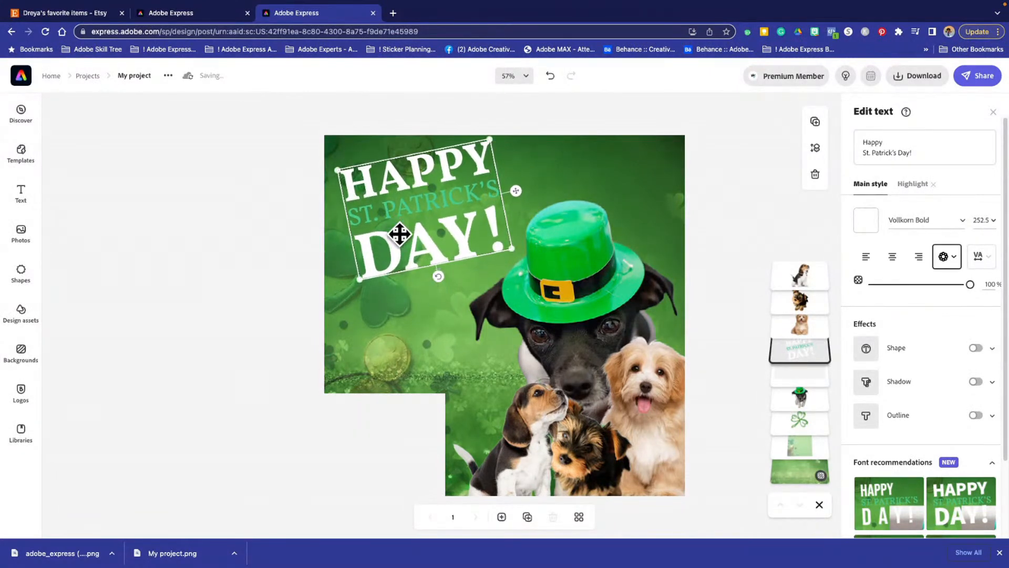
{"action": "left_click_drag", "start_coordinate": [397, 238], "coordinate": [397, 238]}
- Delete the off-white band from the lower-left corner and shift the greeting slightly down and left
{"action": "left_click", "coordinate": [380, 421]}
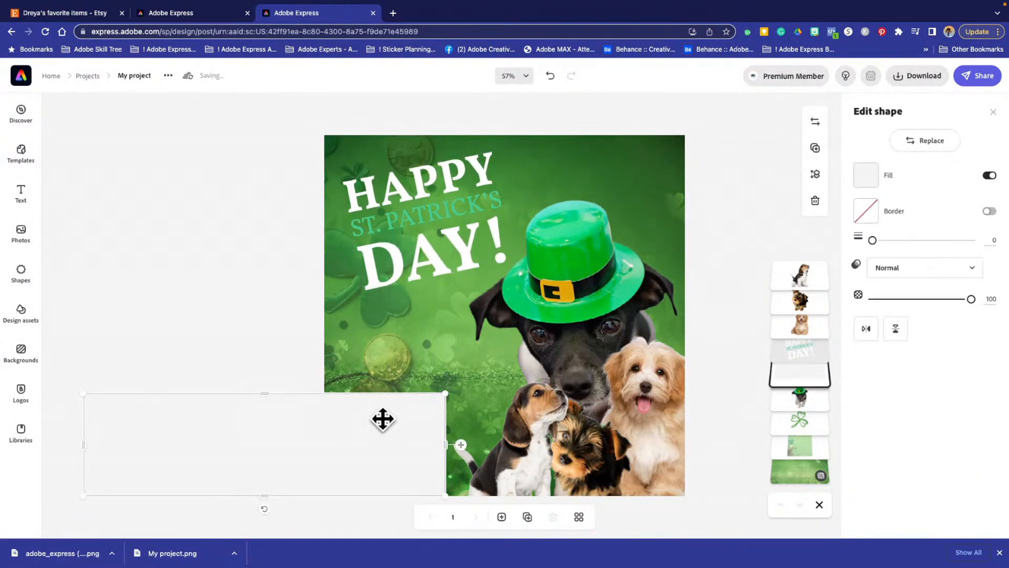
{"action": "key", "text": "Delete"}
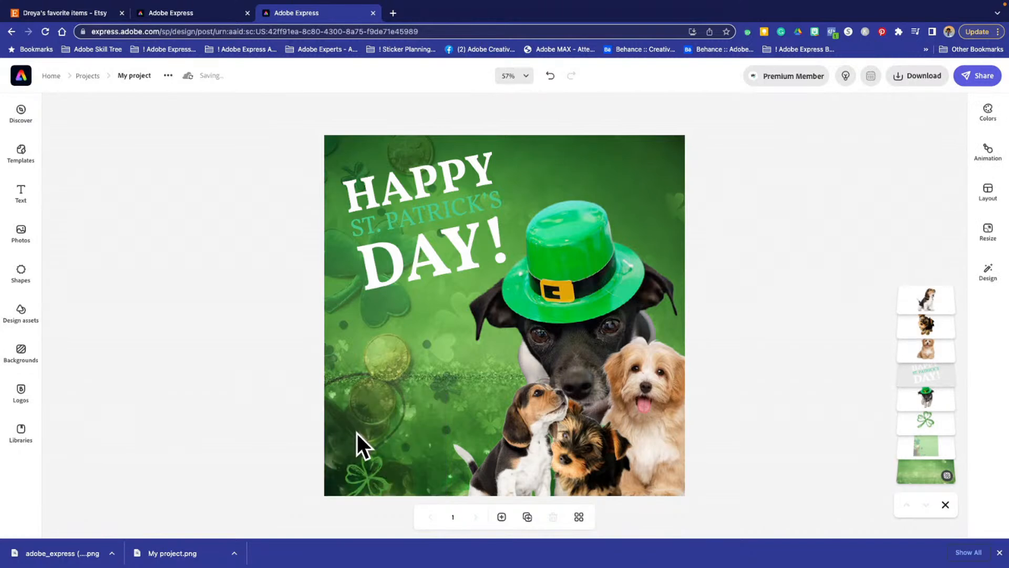
{"action": "left_click_drag", "start_coordinate": [433, 212], "coordinate": [428, 220]}
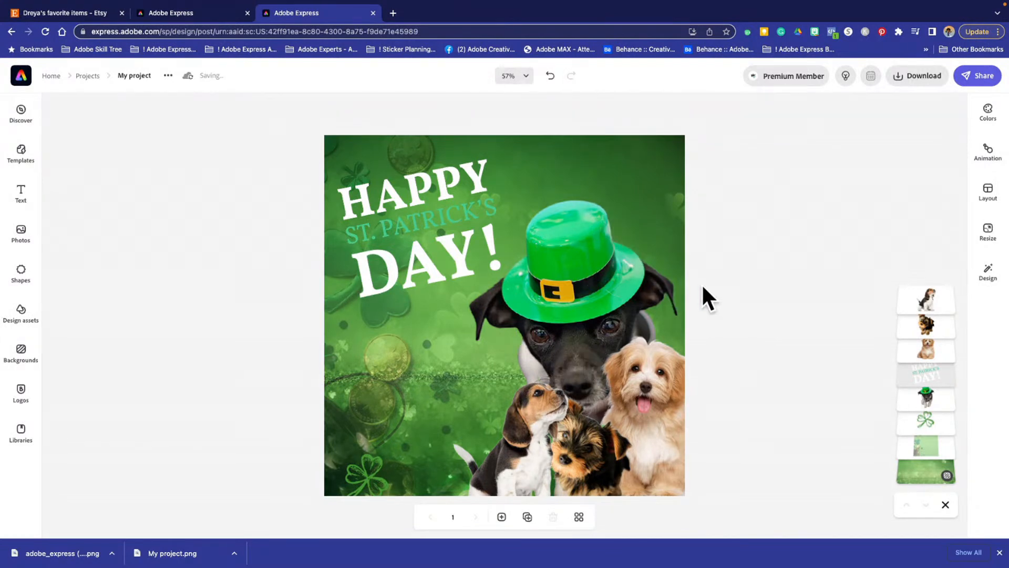
- Search the design assets for "clover" and add the two-tone green four-leaf clover with the black dashed outline to the design
{"action": "left_click", "coordinate": [20, 317]}
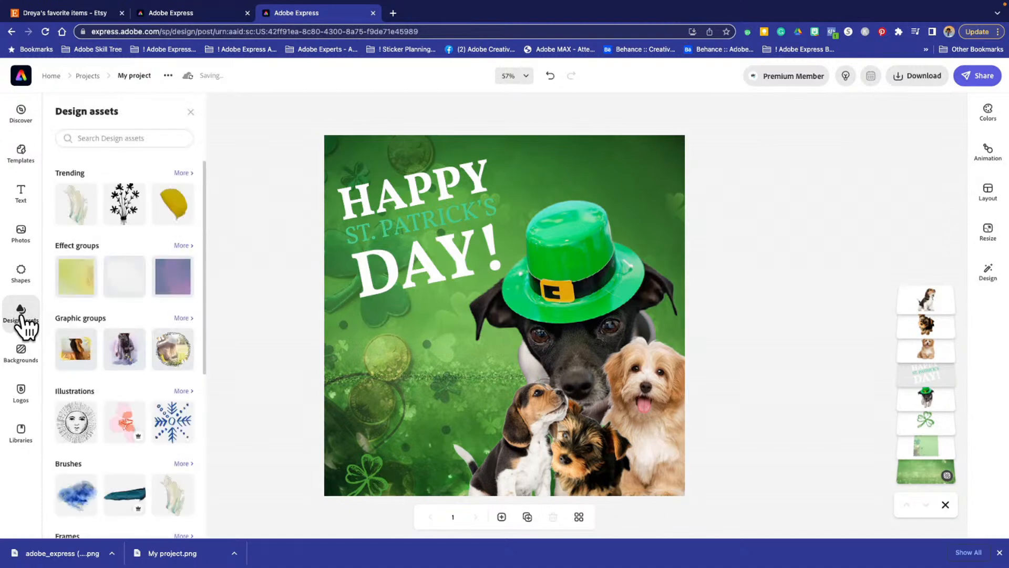
{"action": "scroll", "coordinate": [113, 333], "scroll_direction": "down", "scroll_amount": 5}
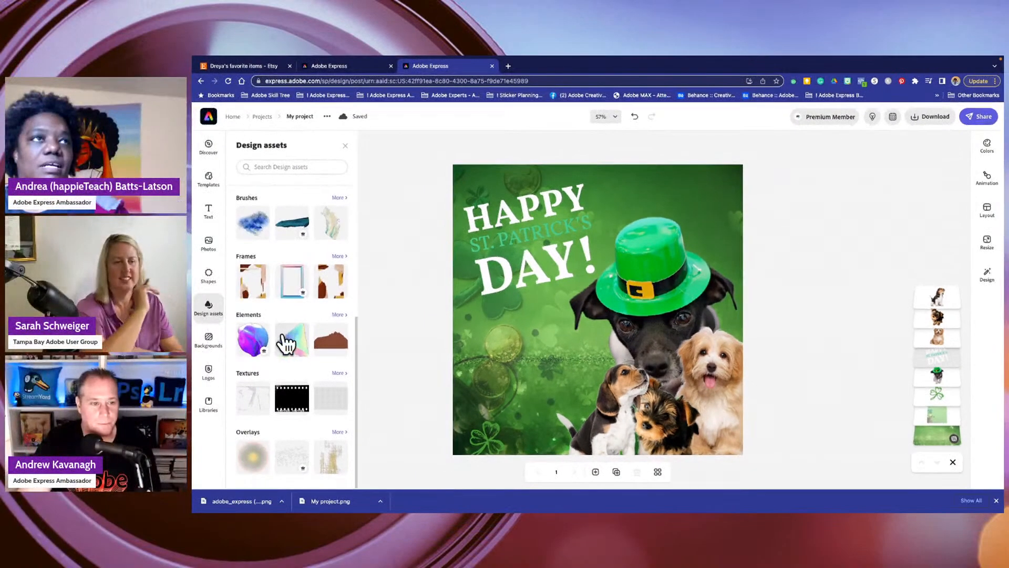
{"action": "scroll", "coordinate": [310, 332], "scroll_direction": "up", "scroll_amount": 5}
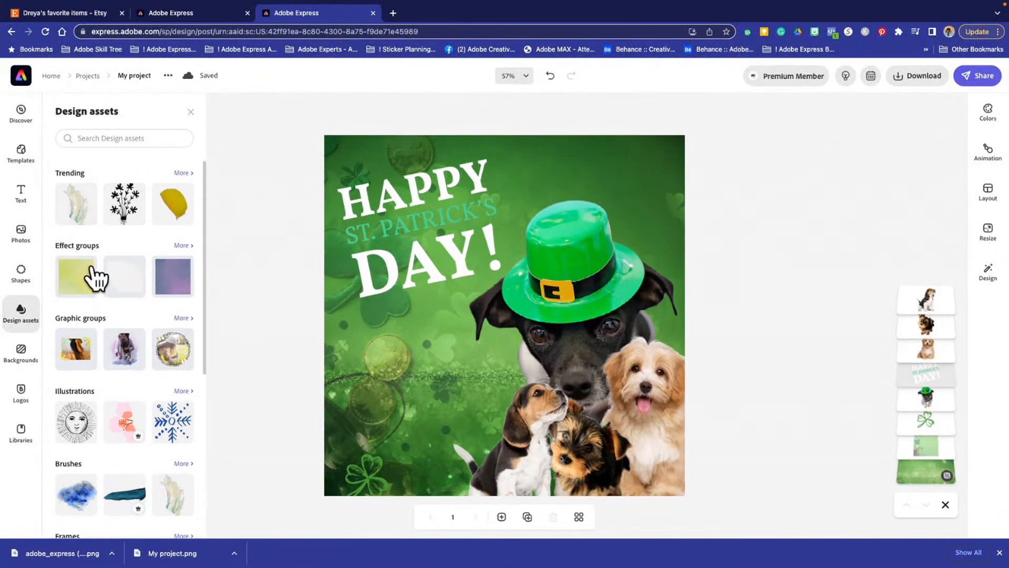
{"action": "left_click", "coordinate": [103, 138]}
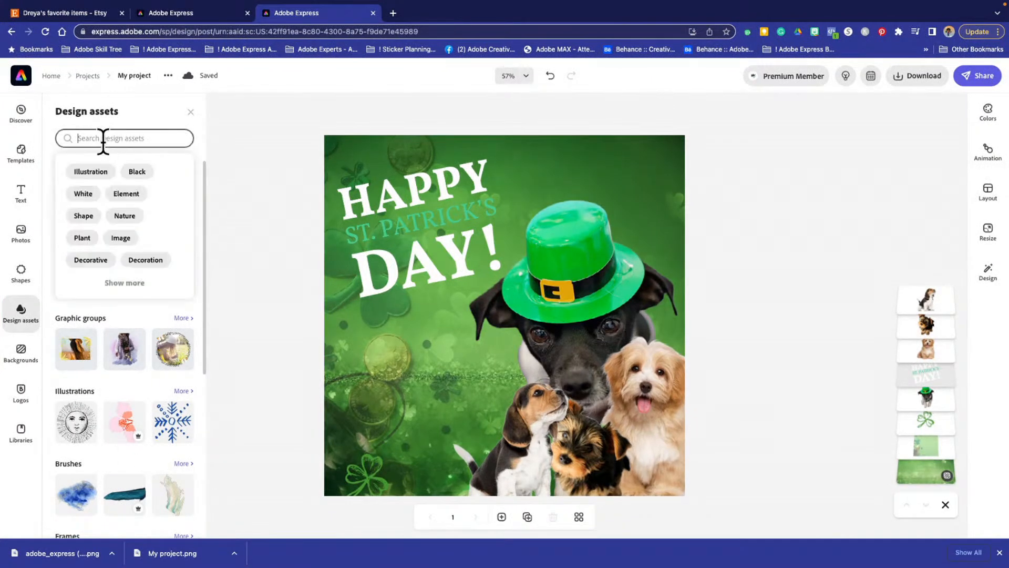
{"action": "type", "text": "clover"}
{"action": "key", "text": "Return"}
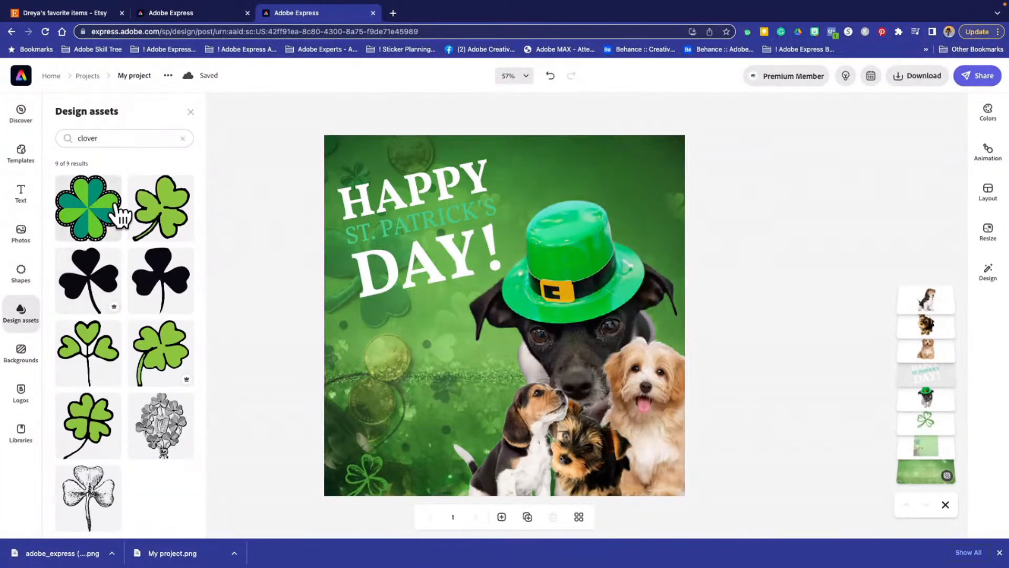
{"action": "left_click", "coordinate": [87, 211]}
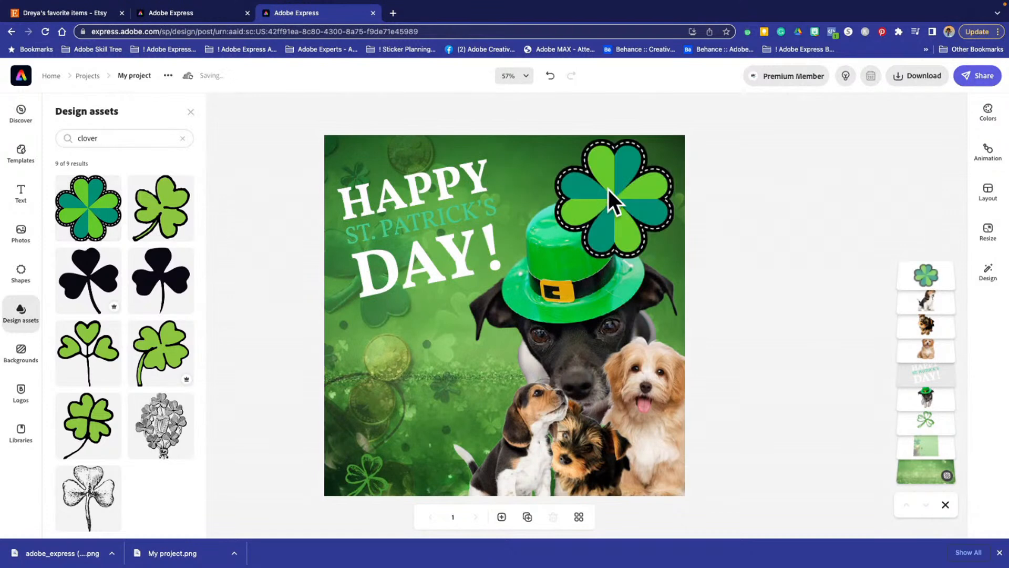
- Shrink the four-leaf clover and place it in the canvas's lower-left corner, partly cut off by the edges
{"action": "left_click_drag", "start_coordinate": [608, 190], "coordinate": [384, 425]}
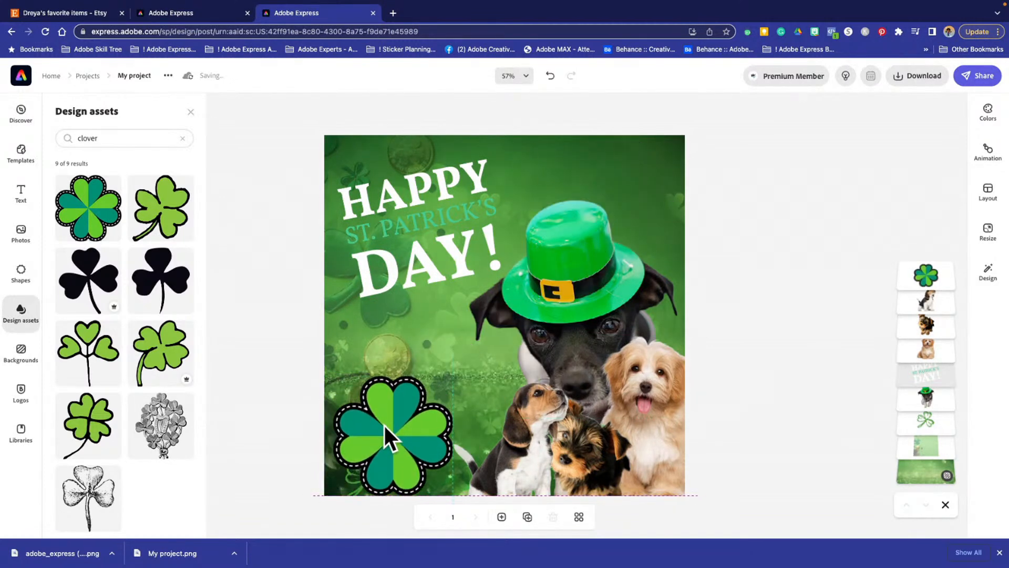
{"action": "left_click", "coordinate": [433, 453]}
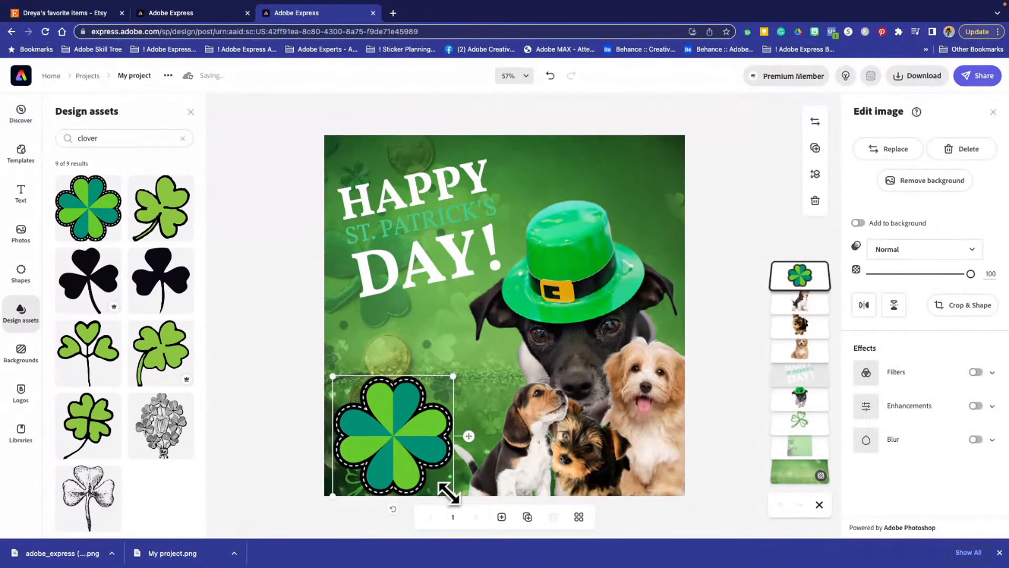
{"action": "left_click_drag", "start_coordinate": [448, 488], "coordinate": [411, 463]}
{"action": "left_click_drag", "start_coordinate": [378, 423], "coordinate": [327, 470]}
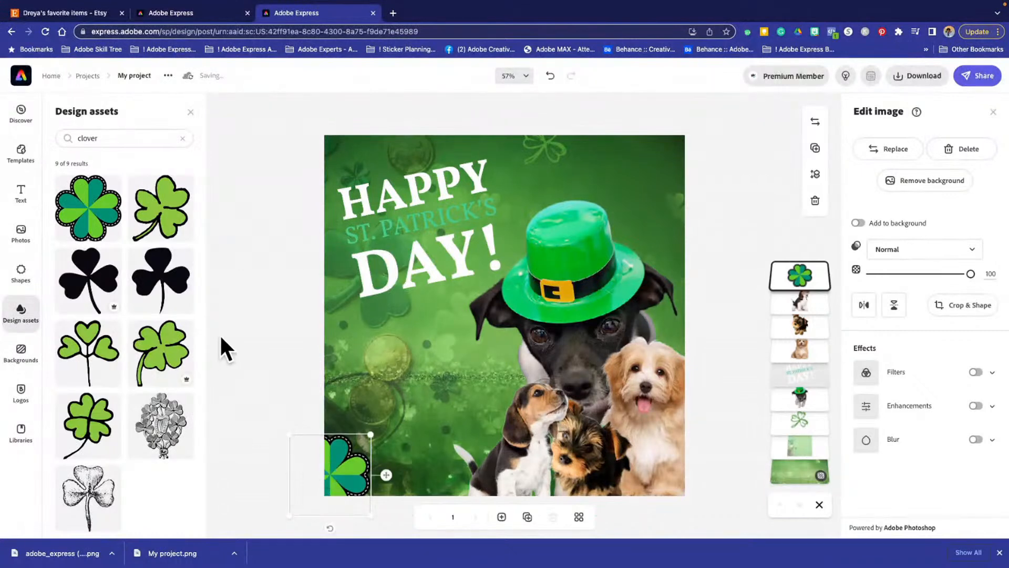
- Move the outlined green shamrock into the canvas's upper-right corner, leaving the dog with the hat in its original place
{"action": "left_click", "coordinate": [547, 150]}
{"action": "left_click_drag", "start_coordinate": [545, 152], "coordinate": [611, 194]}
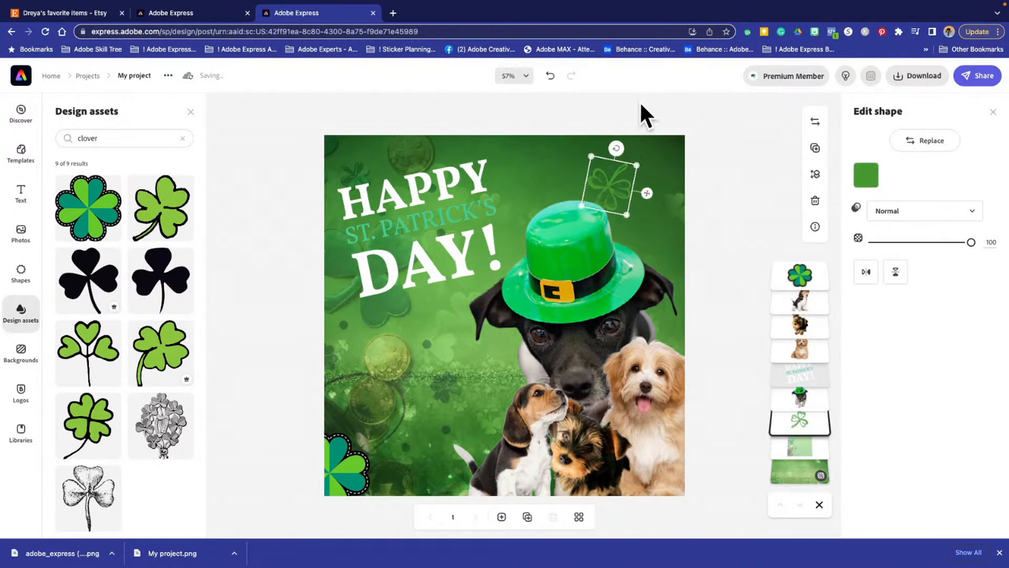
{"action": "left_click_drag", "start_coordinate": [613, 205], "coordinate": [672, 153]}
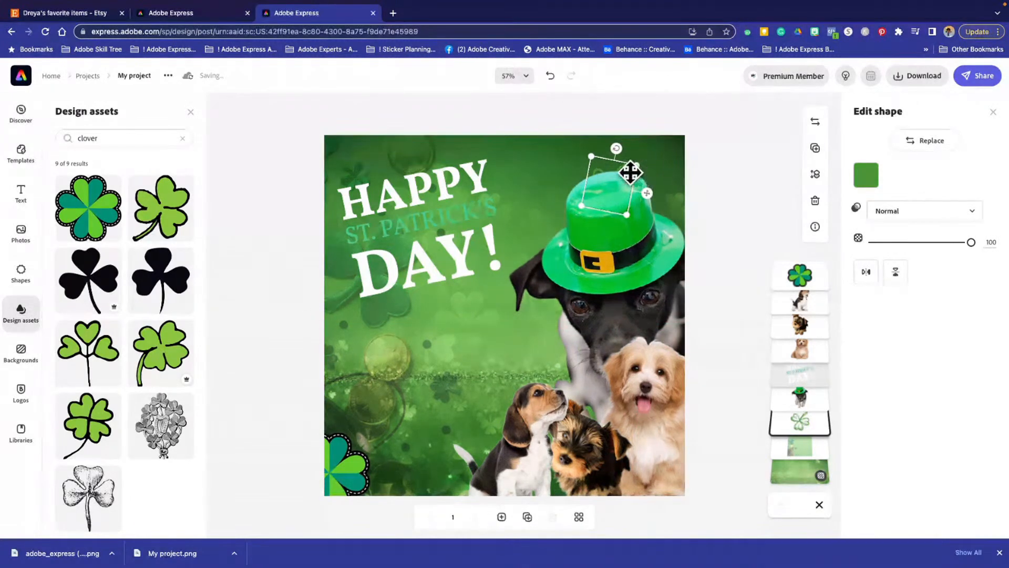
{"action": "key", "text": "ctrl+z"}
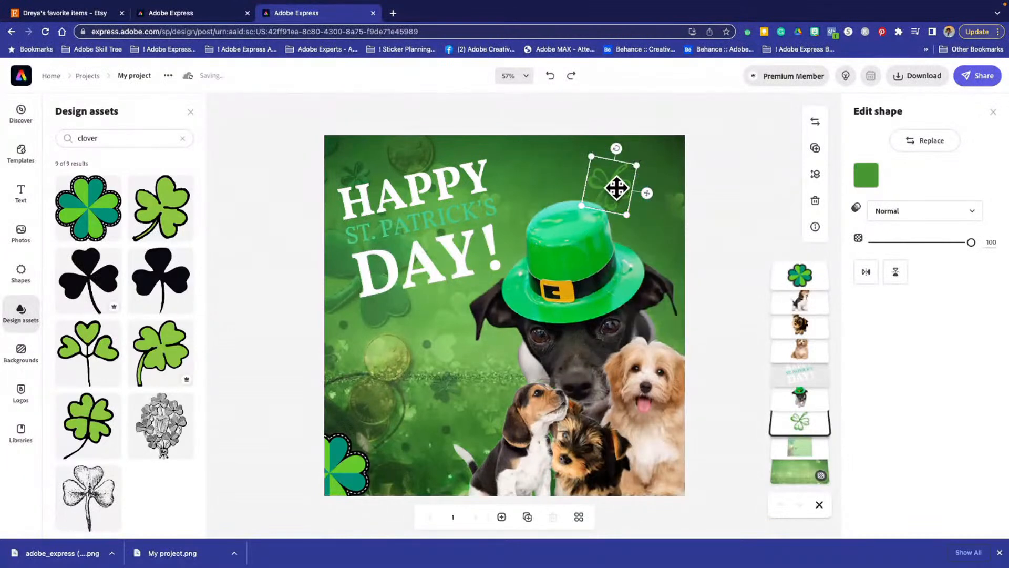
{"action": "left_click_drag", "start_coordinate": [608, 181], "coordinate": [663, 144]}
{"action": "left_click", "coordinate": [280, 177]}
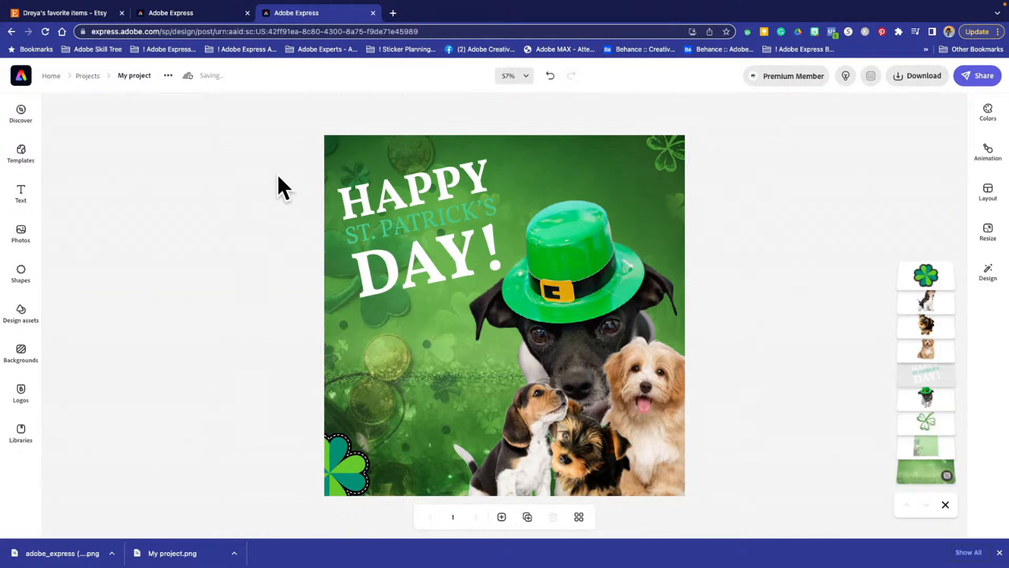
- Browse the available background categories, including Decorative, Photorealistic, Nature and Chromatic, without replacing the current background
{"action": "left_click", "coordinate": [356, 477]}
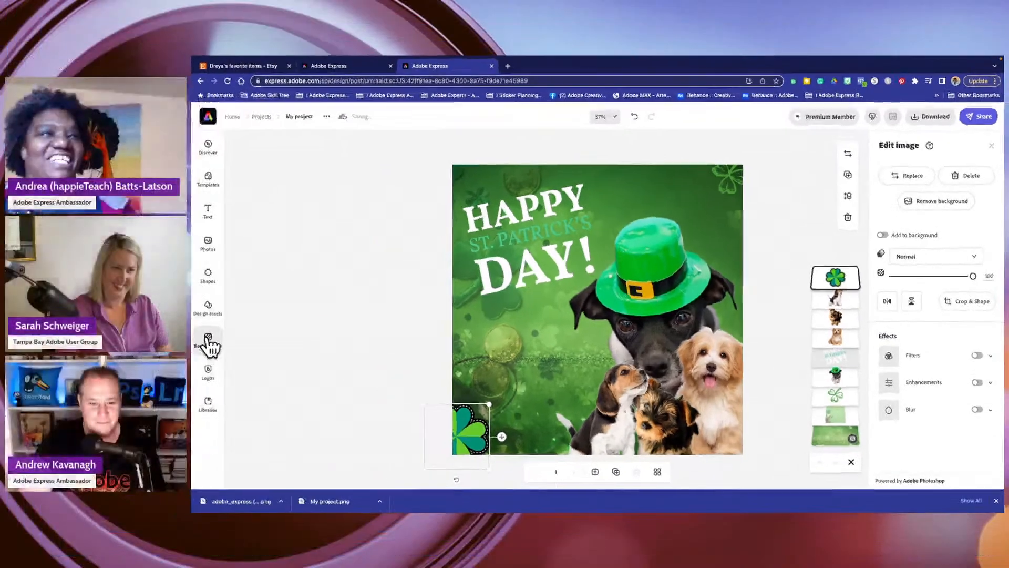
{"action": "left_click", "coordinate": [20, 351]}
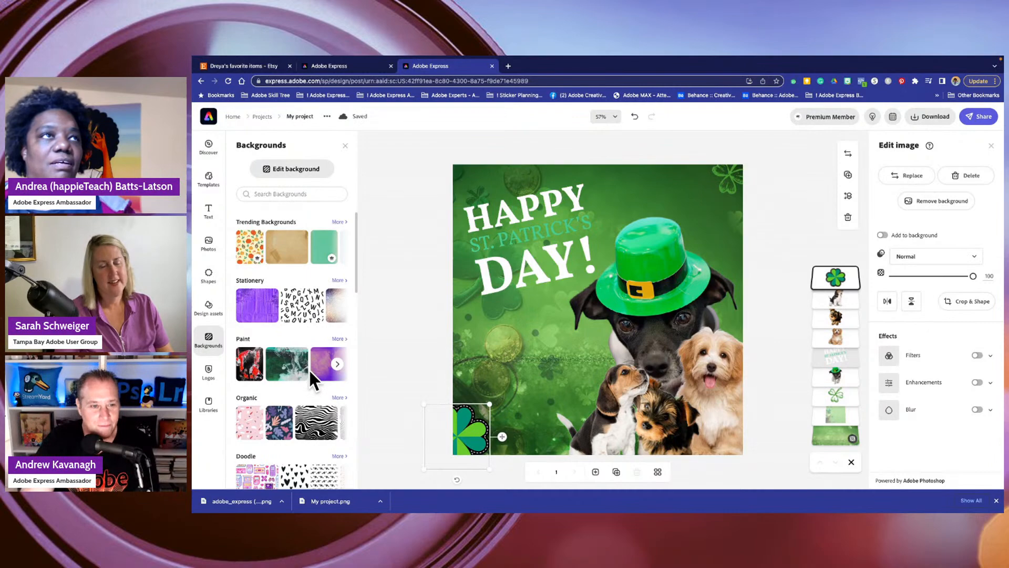
{"action": "scroll", "coordinate": [276, 384], "scroll_direction": "down", "scroll_amount": 10}
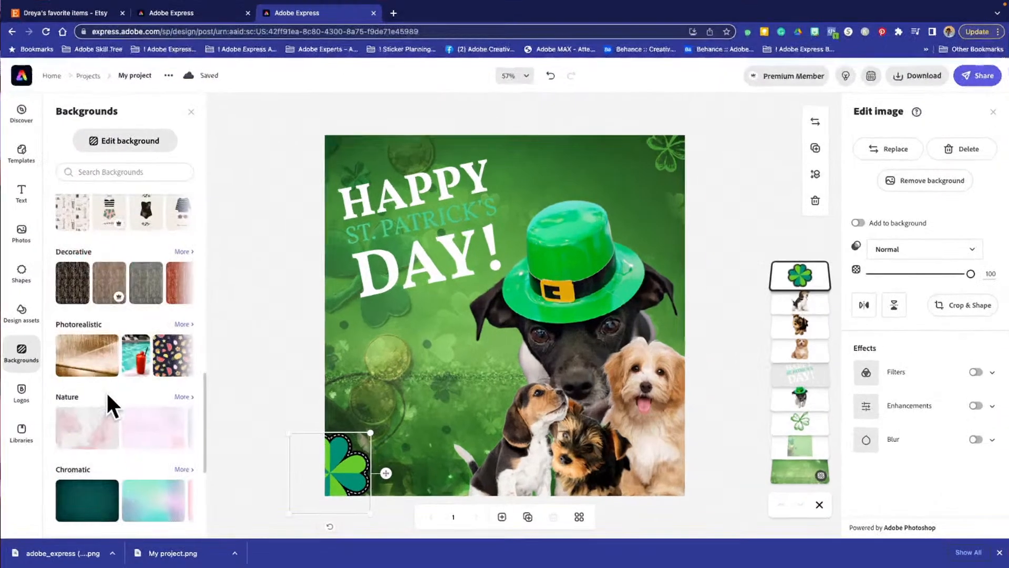
{"action": "scroll", "coordinate": [278, 371], "scroll_direction": "up", "scroll_amount": 10}
{"action": "left_click", "coordinate": [397, 227]}
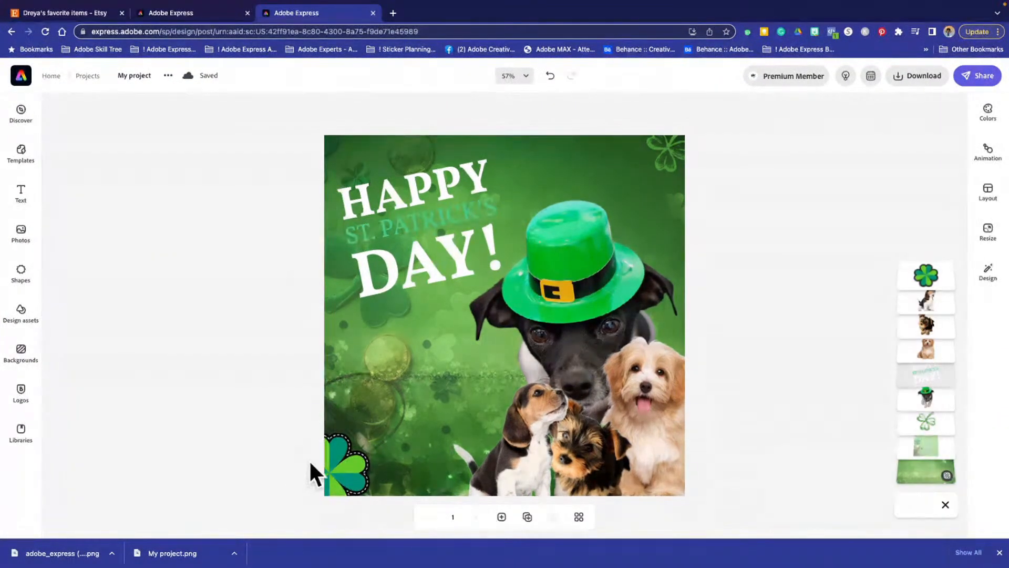
{"action": "left_click", "coordinate": [339, 453]}
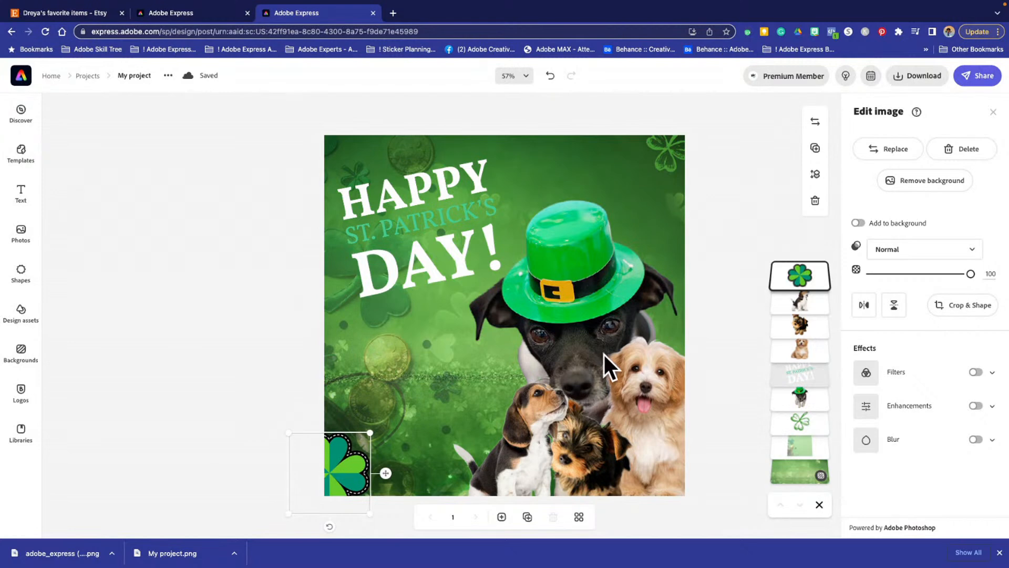
{"action": "left_click", "coordinate": [711, 314]}
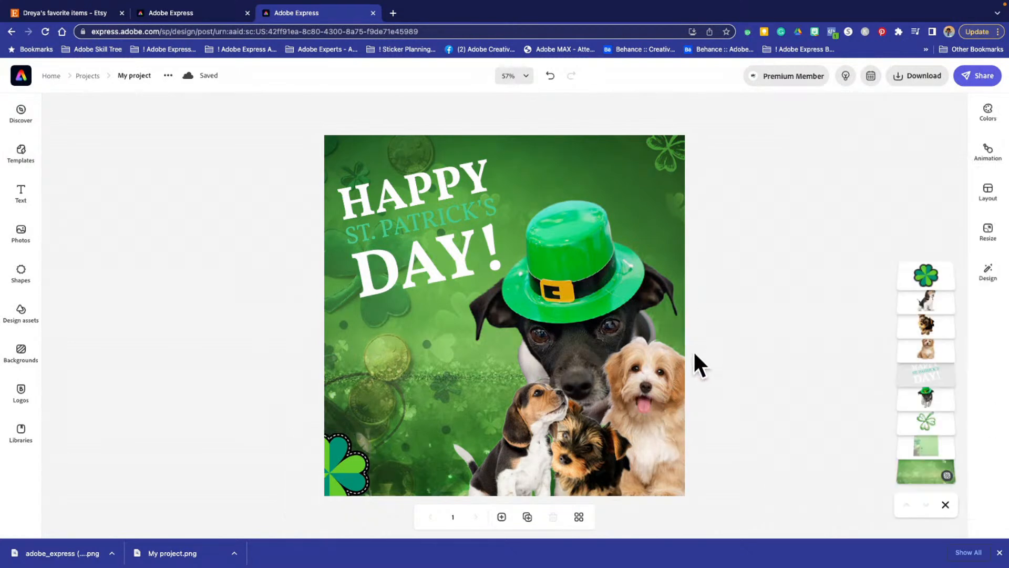
- Turn on filters for the fluffy cream puppy and apply the Duotone filter with the black and green preset
{"action": "left_click", "coordinate": [655, 381]}
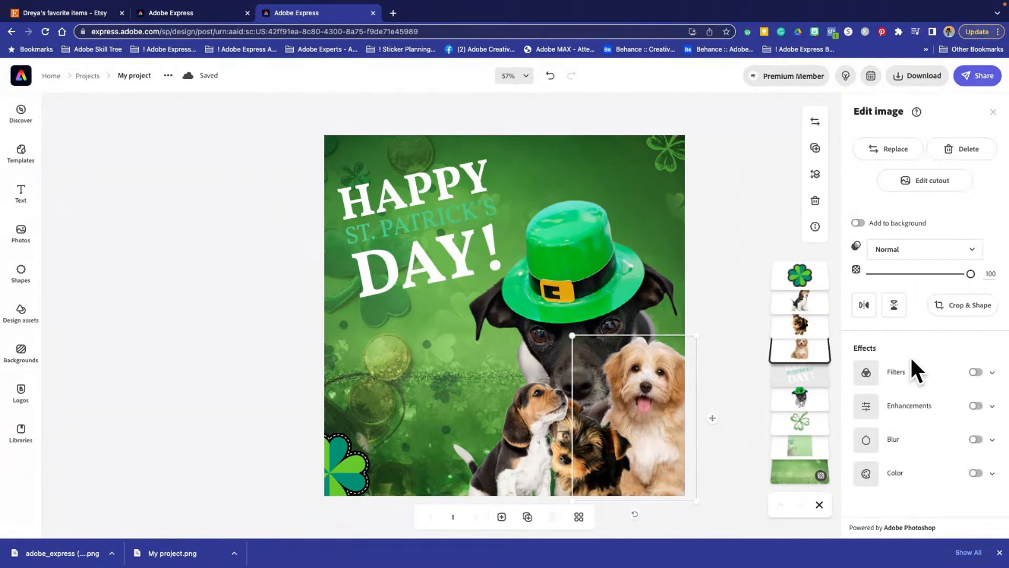
{"action": "left_click", "coordinate": [975, 372]}
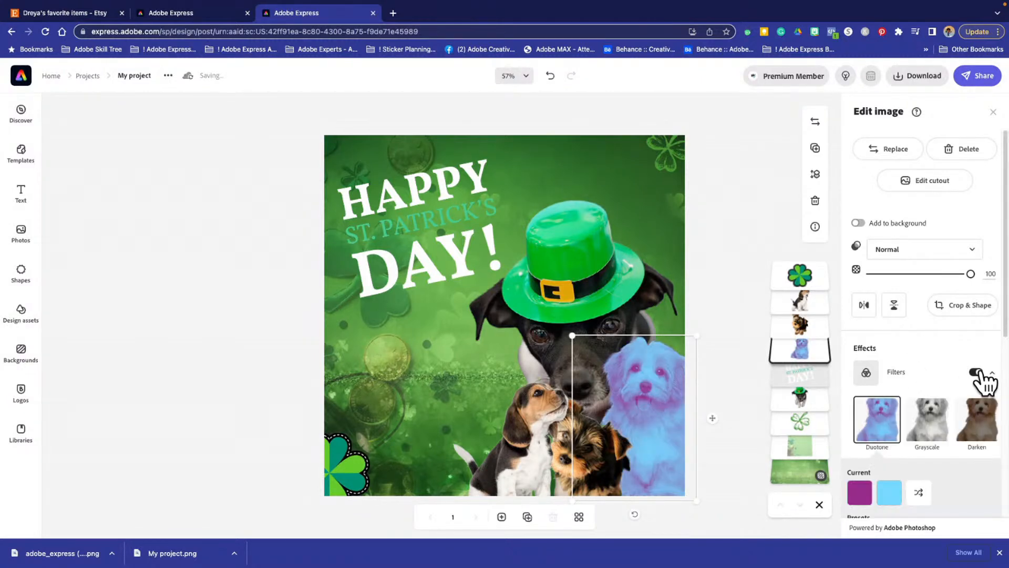
{"action": "scroll", "coordinate": [907, 381], "scroll_direction": "down", "scroll_amount": 4}
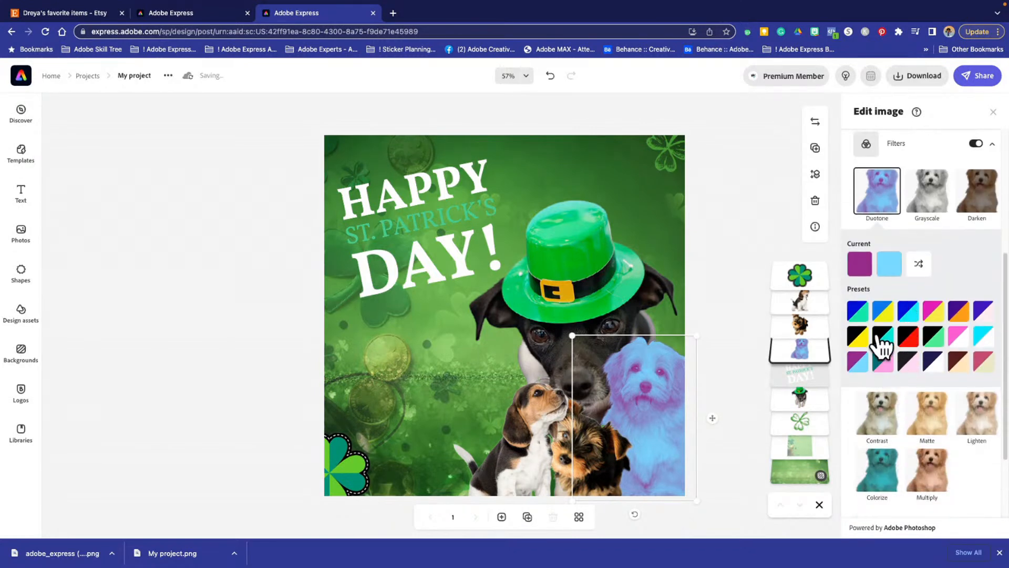
{"action": "left_click", "coordinate": [859, 315]}
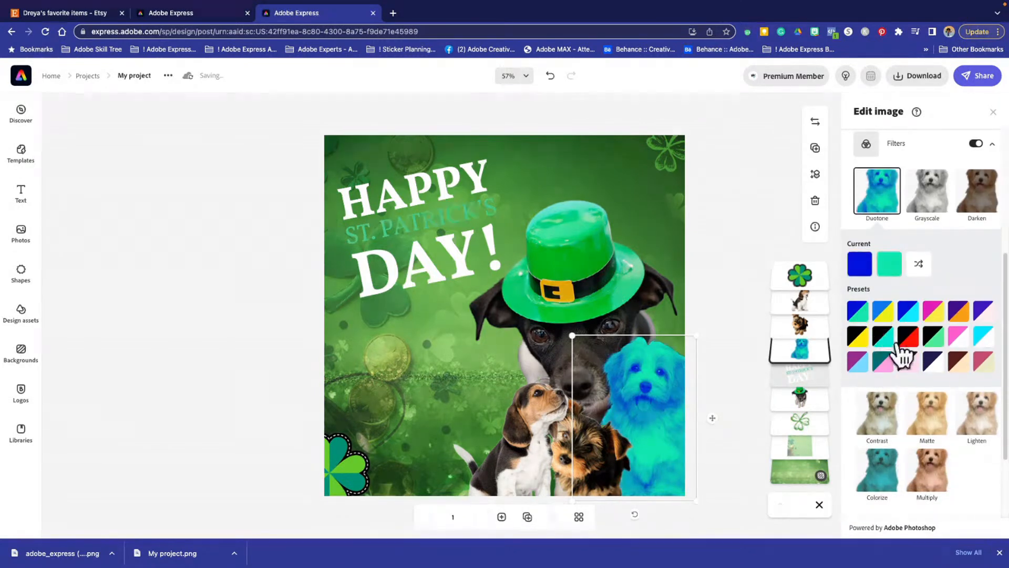
{"action": "left_click", "coordinate": [931, 341]}
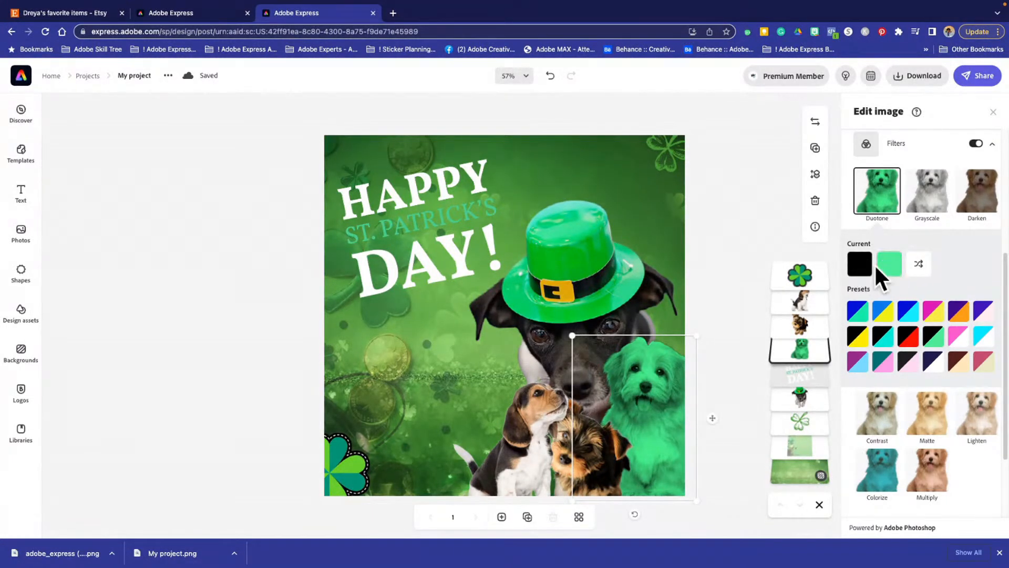
- Replace the fluffy puppy's Duotone filter with the Multiply filter
{"action": "scroll", "coordinate": [889, 441], "scroll_direction": "down", "scroll_amount": 2}
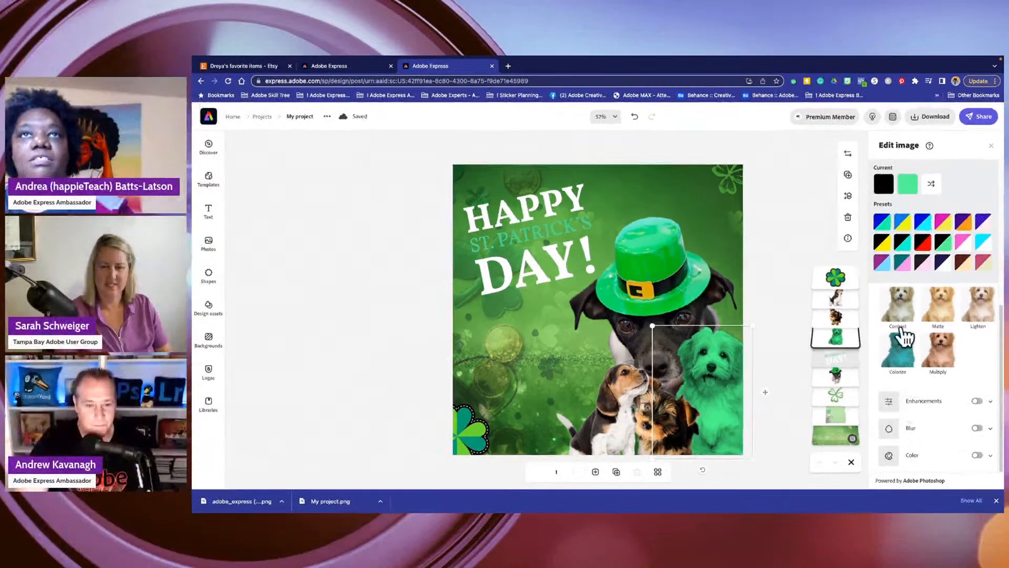
{"action": "left_click", "coordinate": [905, 351]}
{"action": "left_click", "coordinate": [939, 362]}
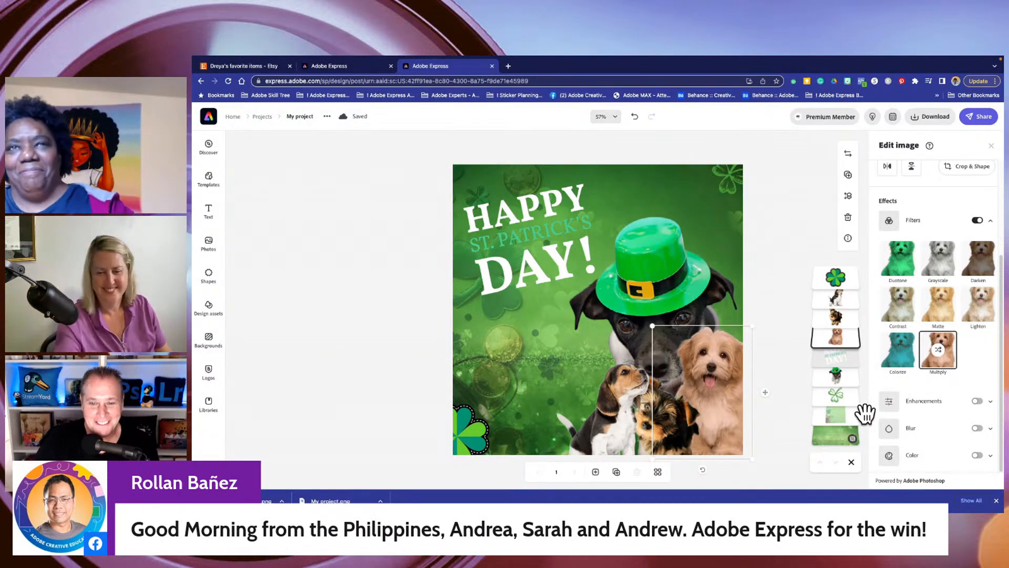
- Try the Enhancements effect on the fluffy puppy and switch it off again
{"action": "left_click", "coordinate": [976, 401]}
{"action": "scroll", "coordinate": [914, 404], "scroll_direction": "down", "scroll_amount": 3}
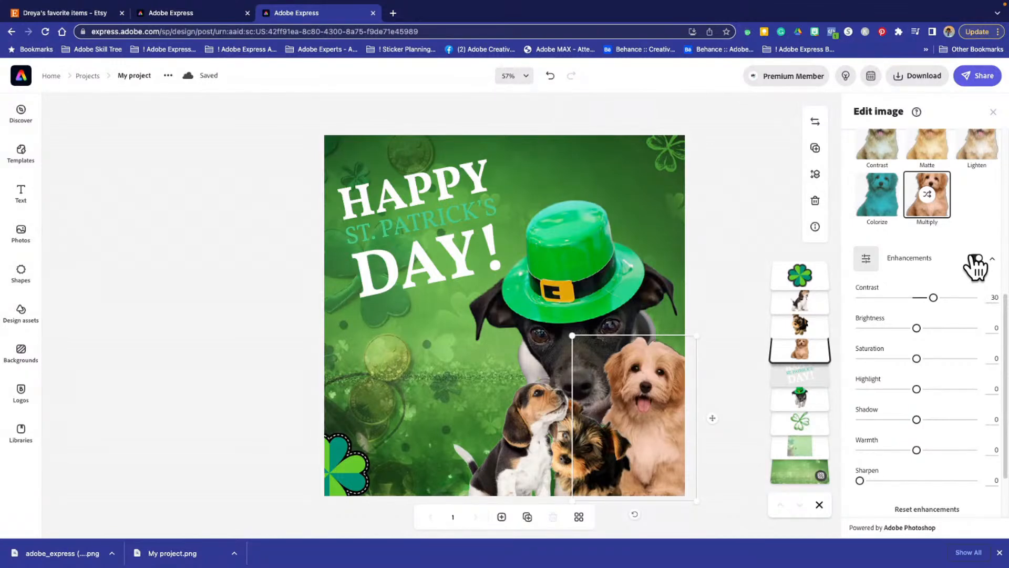
{"action": "left_click", "coordinate": [975, 259]}
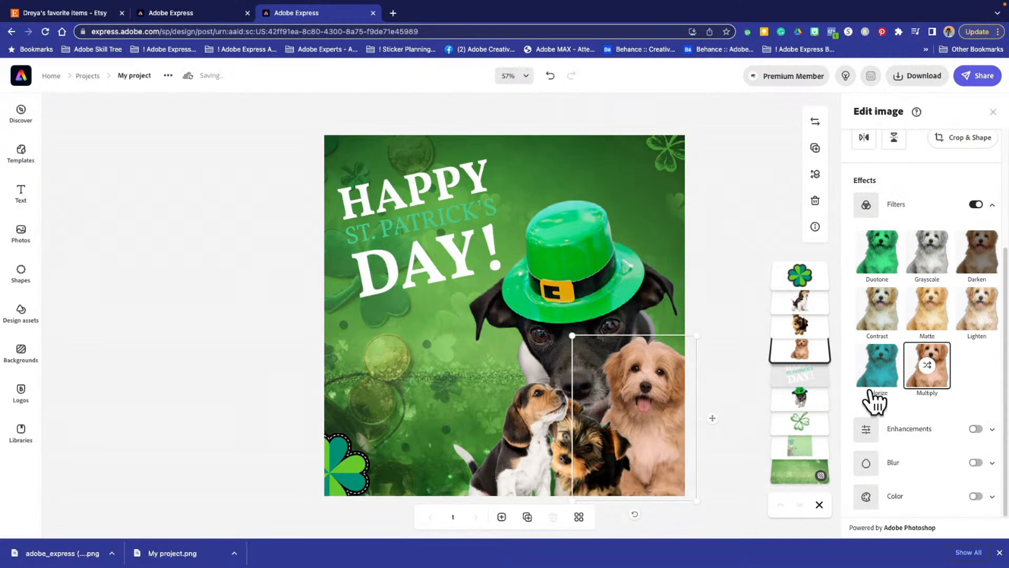
- Try the Blur effect on the fluffy puppy and switch it off again
{"action": "scroll", "coordinate": [910, 400], "scroll_direction": "up", "scroll_amount": 3}
{"action": "scroll", "coordinate": [911, 400], "scroll_direction": "down", "scroll_amount": 3}
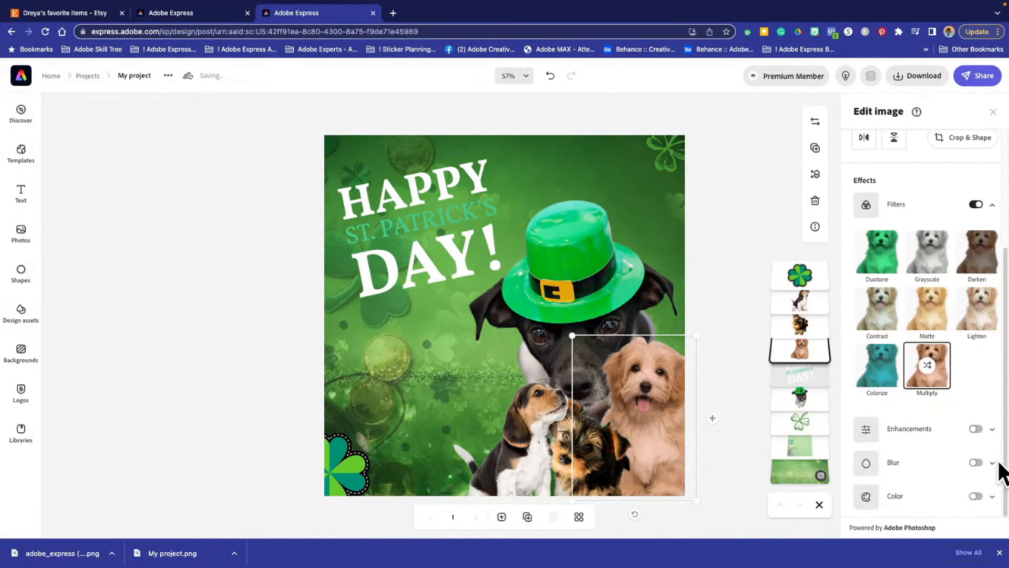
{"action": "left_click", "coordinate": [973, 463]}
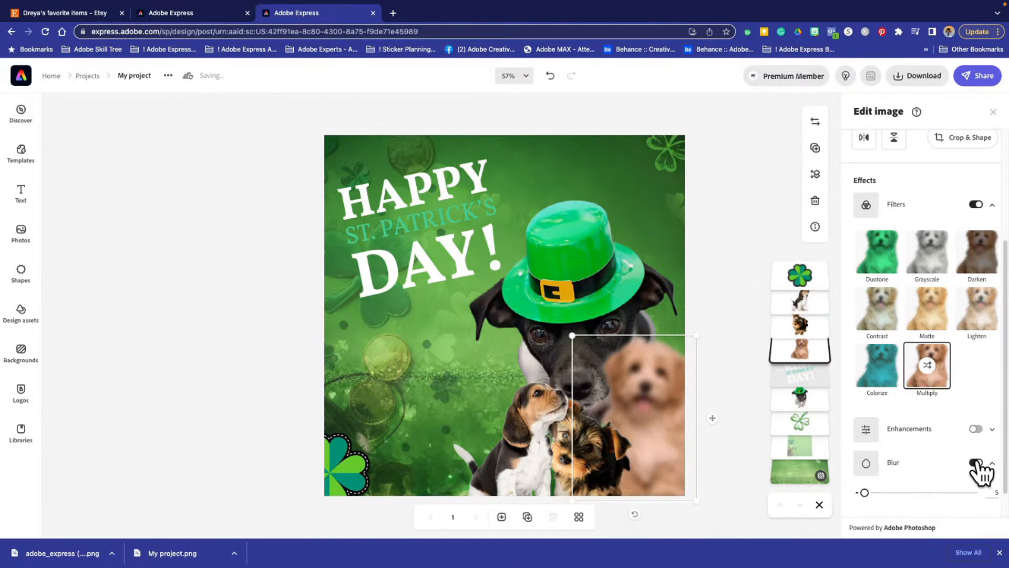
{"action": "left_click", "coordinate": [978, 462]}
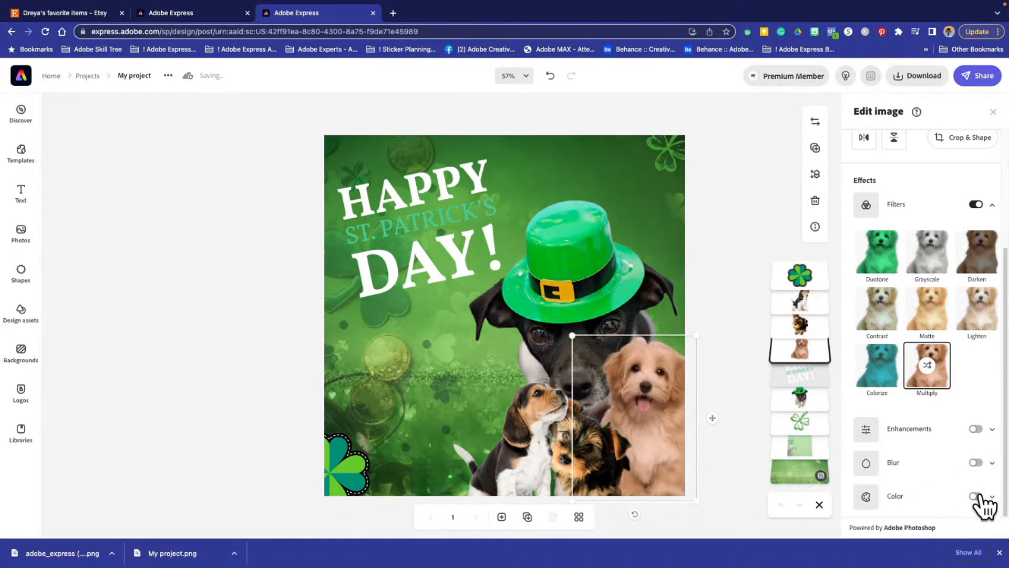
- Try the Color effect on the fluffy puppy and switch it off again
{"action": "scroll", "coordinate": [953, 474], "scroll_direction": "up", "scroll_amount": 3}
{"action": "scroll", "coordinate": [953, 474], "scroll_direction": "down", "scroll_amount": 3}
{"action": "left_click", "coordinate": [976, 496]}
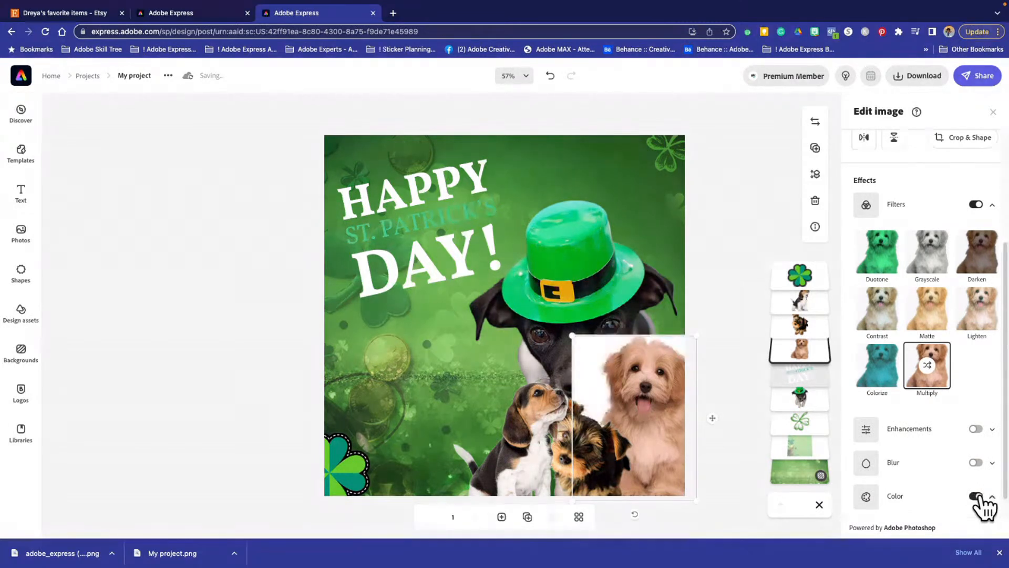
{"action": "left_click", "coordinate": [976, 496]}
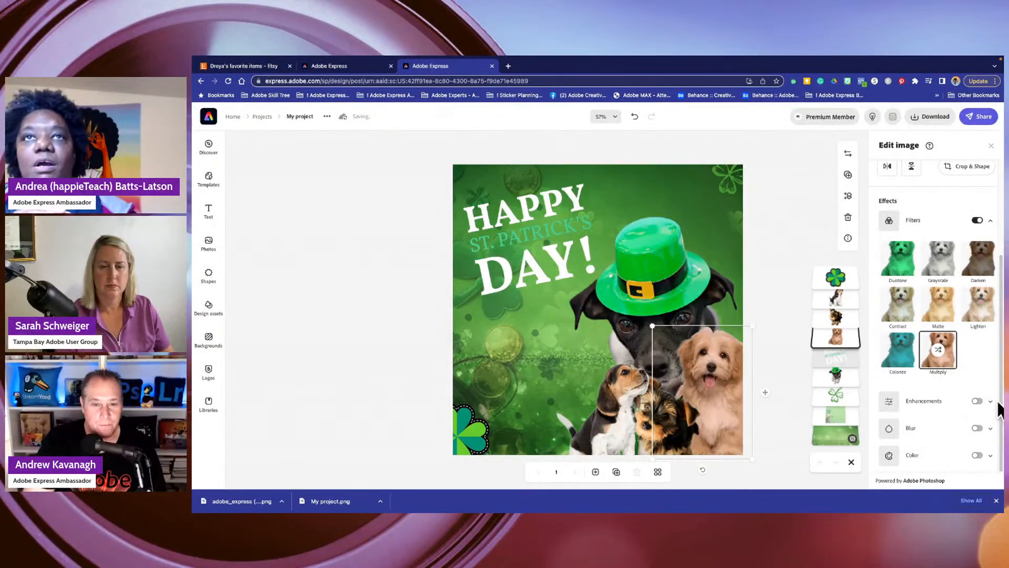
- Turn on Enhancements for the fluffy puppy with contrast at 30 and look through its adjustment settings
{"action": "left_click", "coordinate": [990, 401]}
{"action": "scroll", "coordinate": [917, 418], "scroll_direction": "down", "scroll_amount": 4}
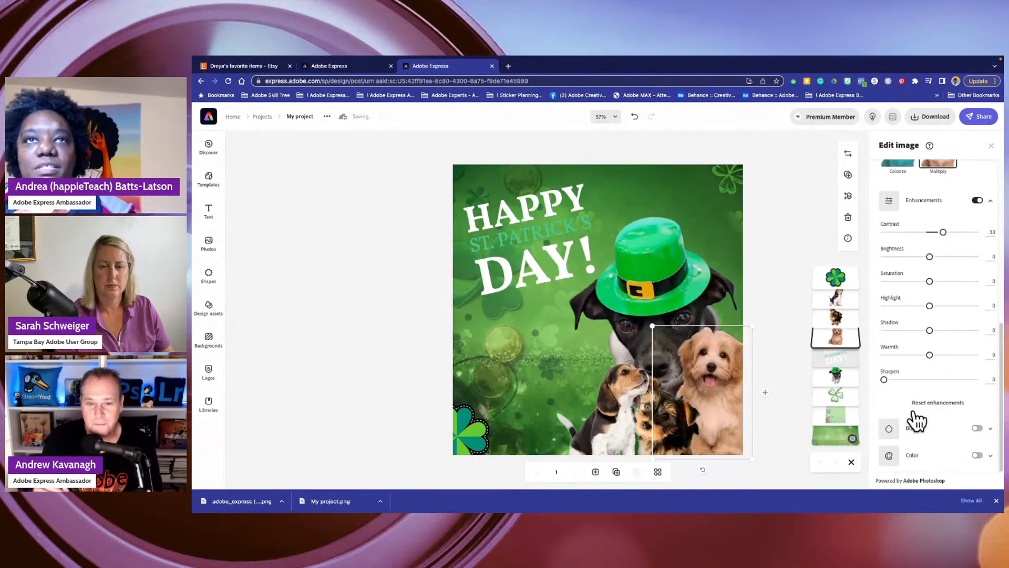
{"action": "scroll", "coordinate": [918, 420], "scroll_direction": "up", "scroll_amount": 2}
{"action": "scroll", "coordinate": [921, 415], "scroll_direction": "down", "scroll_amount": 2}
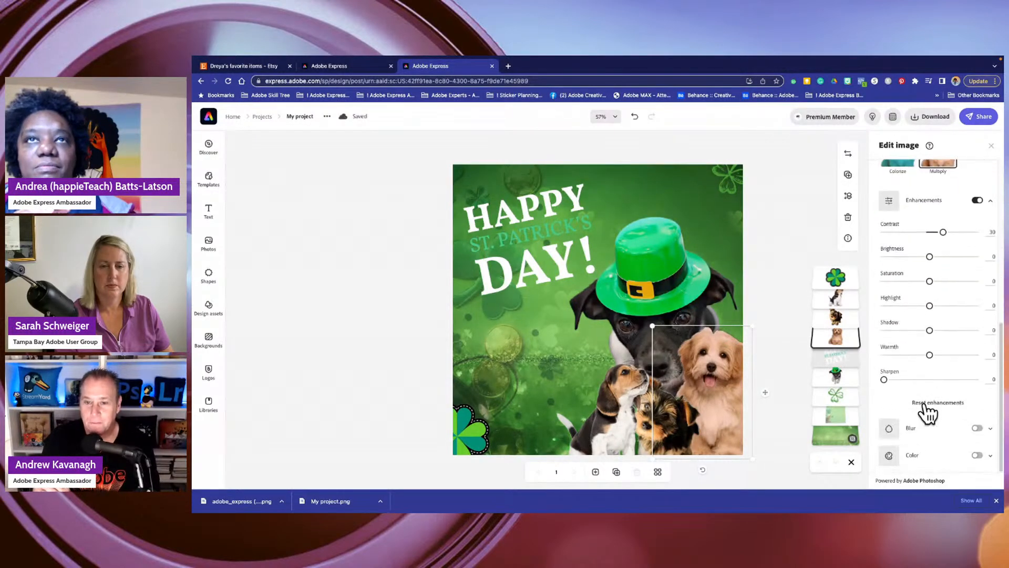
- Switch off the Filters and Enhancements effects on the fluffy puppy
{"action": "left_click", "coordinate": [989, 201]}
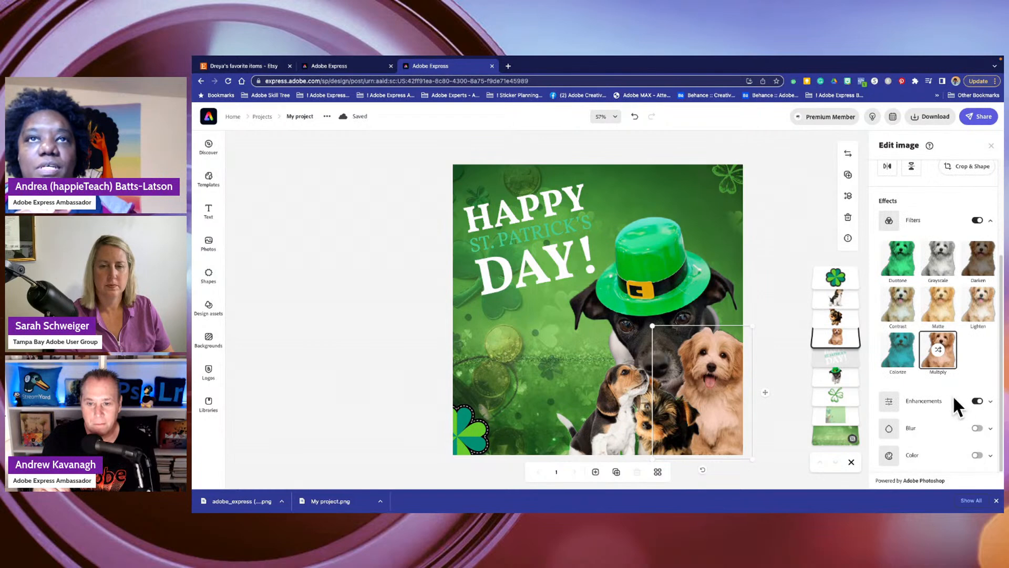
{"action": "scroll", "coordinate": [945, 405], "scroll_direction": "up", "scroll_amount": 3}
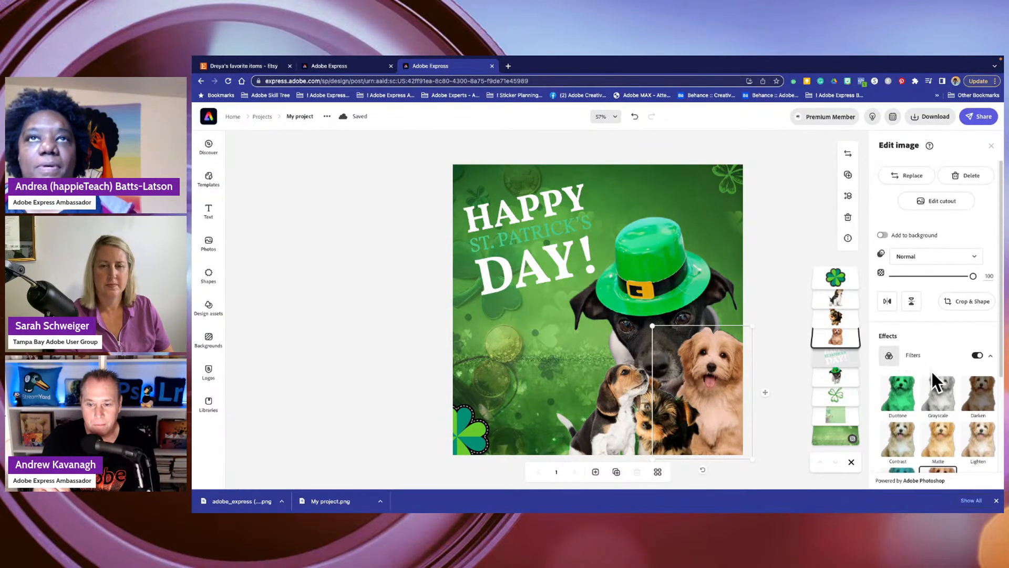
{"action": "left_click", "coordinate": [888, 362]}
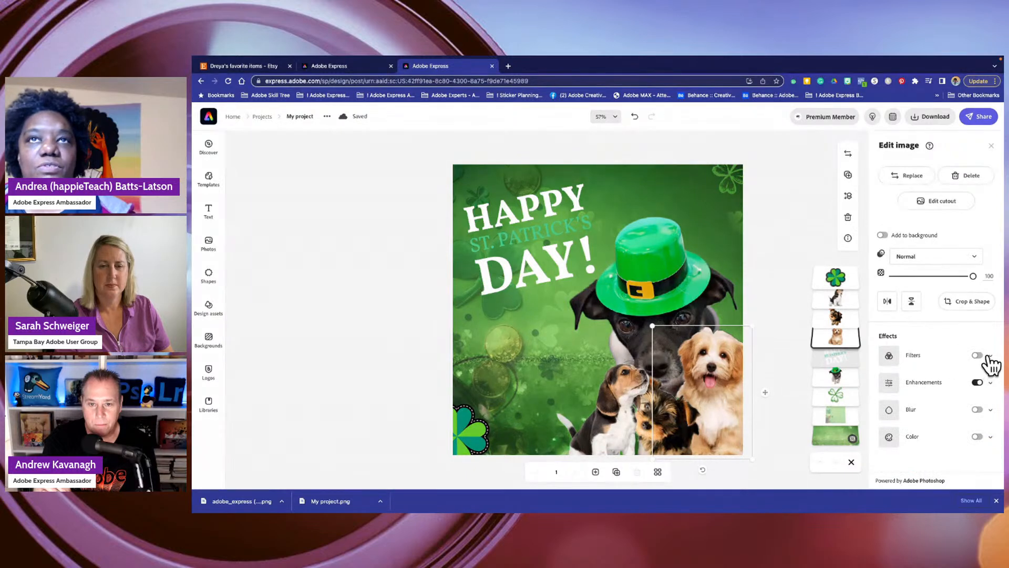
{"action": "left_click", "coordinate": [978, 383]}
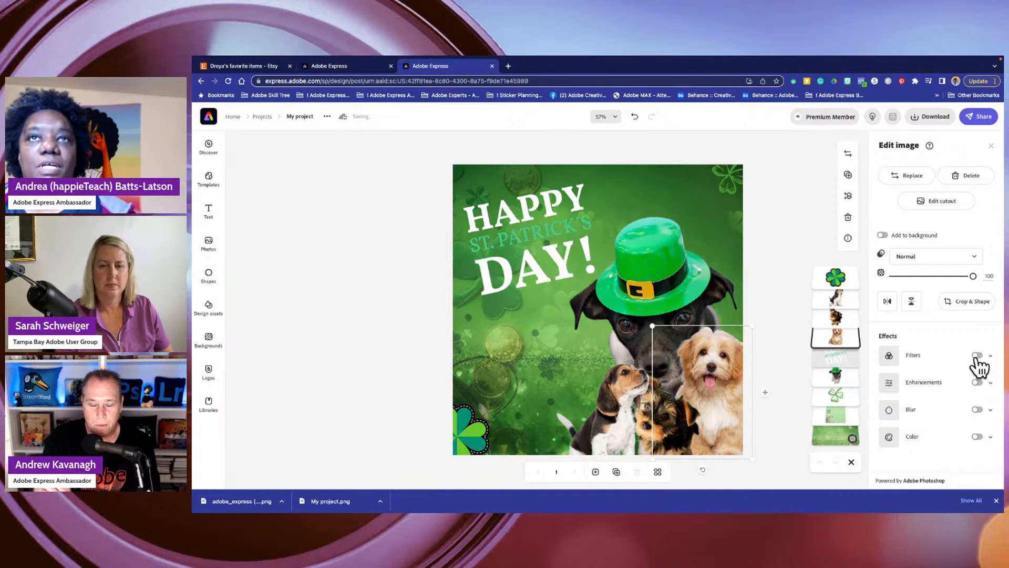
- Try the Multiply filter on the fluffy puppy and switch it off again
{"action": "left_click", "coordinate": [916, 358]}
{"action": "scroll", "coordinate": [926, 414], "scroll_direction": "down", "scroll_amount": 3}
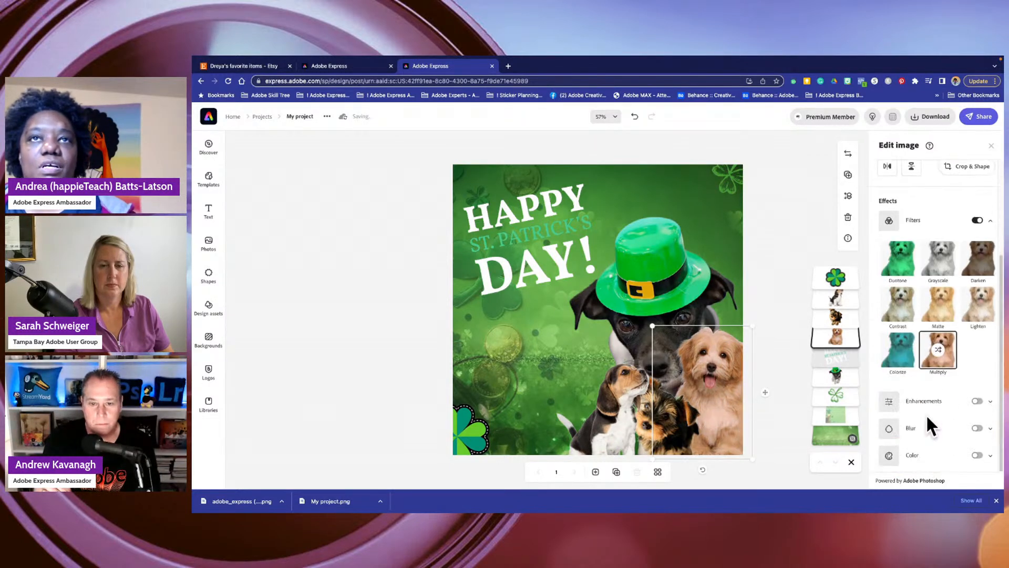
{"action": "scroll", "coordinate": [950, 315], "scroll_direction": "up", "scroll_amount": 3}
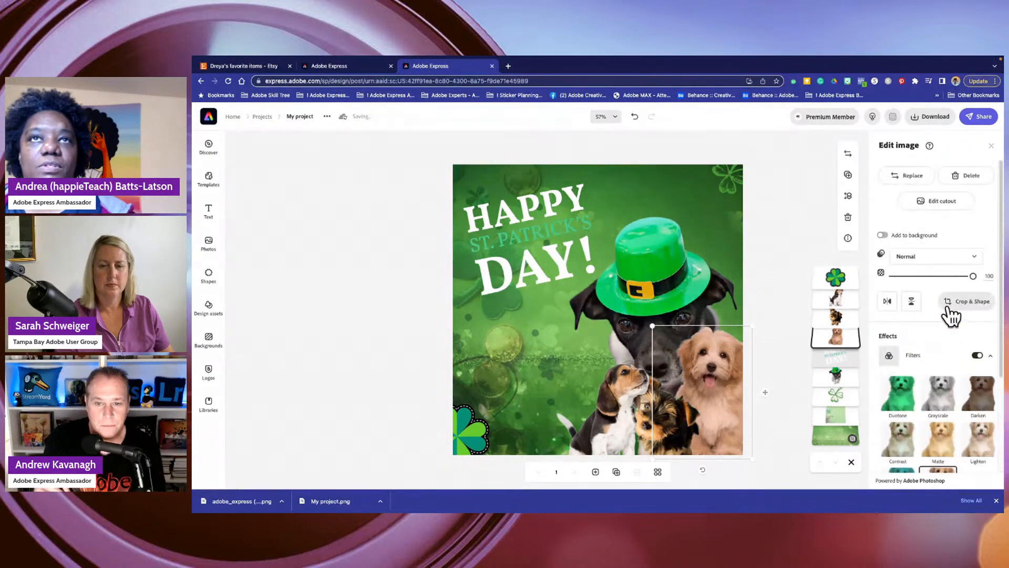
{"action": "scroll", "coordinate": [951, 358], "scroll_direction": "down", "scroll_amount": 3}
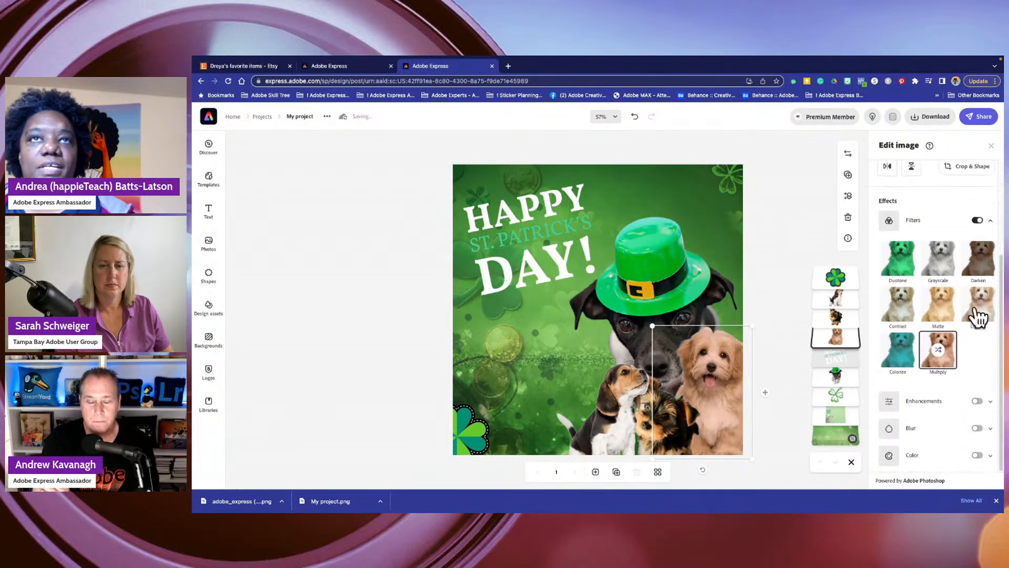
{"action": "left_click", "coordinate": [978, 219]}
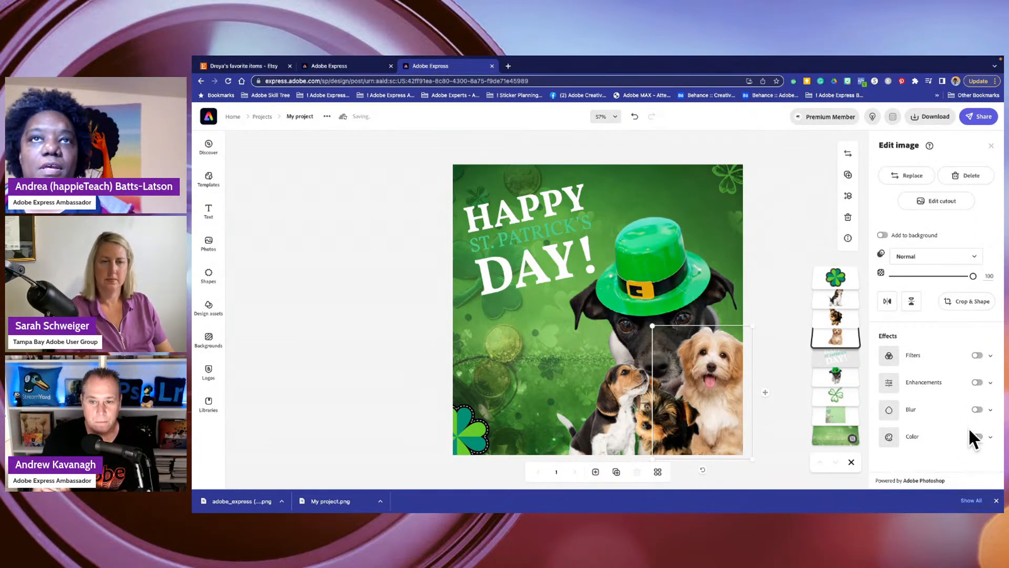
- Turn the Multiply filter back on for the fluffy puppy and shuffle its tint to a warm reddish tone
{"action": "left_click", "coordinate": [977, 355]}
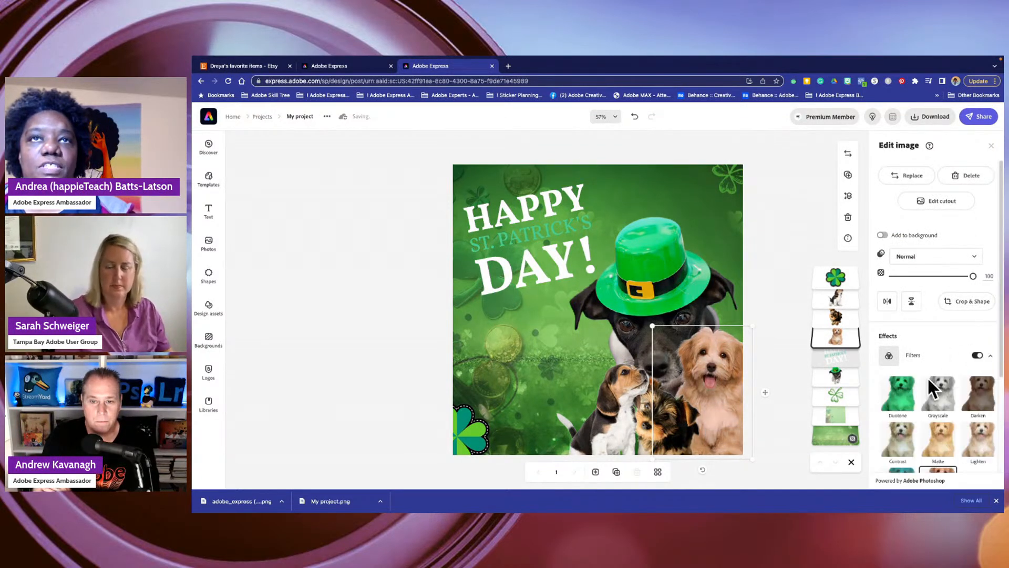
{"action": "scroll", "coordinate": [927, 376], "scroll_direction": "down", "scroll_amount": 3}
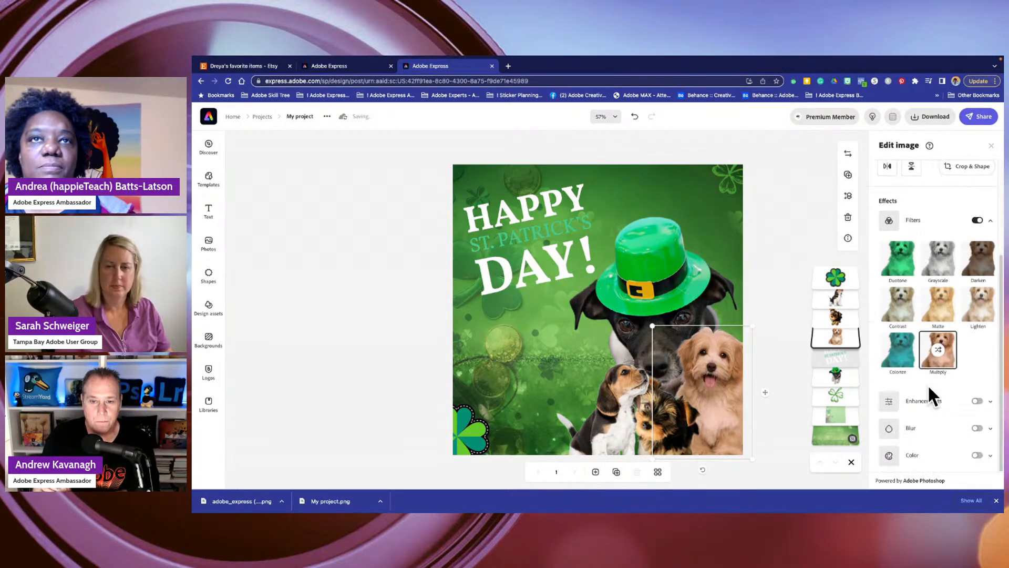
{"action": "left_click", "coordinate": [936, 355]}
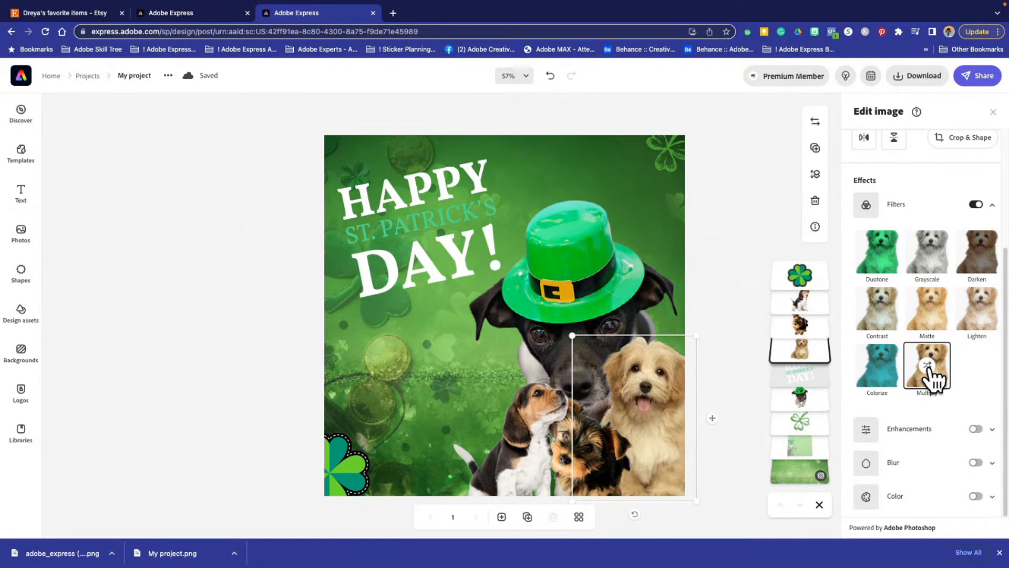
{"action": "left_click", "coordinate": [930, 370]}
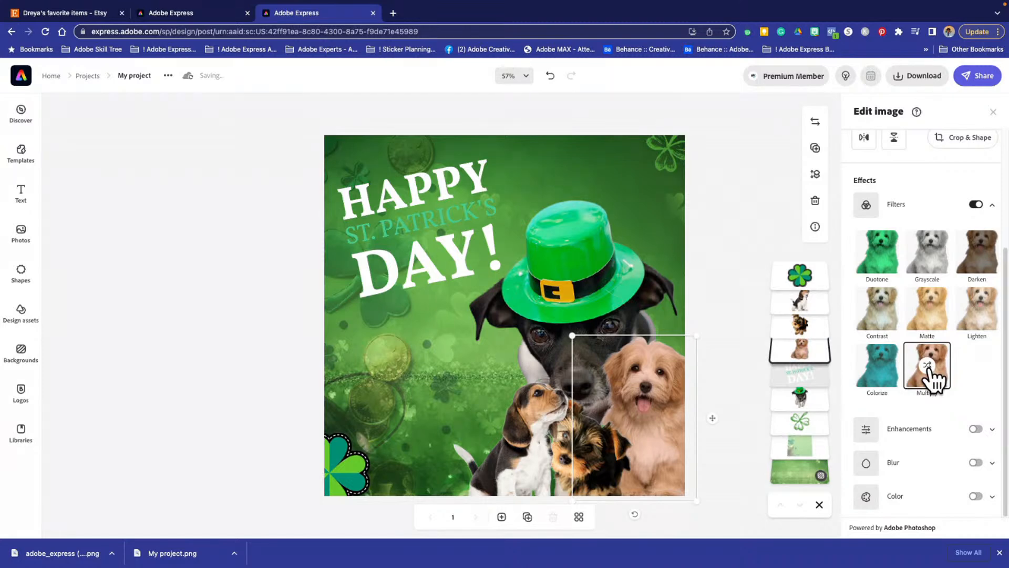
- Apply the Multiply filter to the small black-and-tan puppy in the middle and shuffle through its tints
{"action": "left_click", "coordinate": [572, 455]}
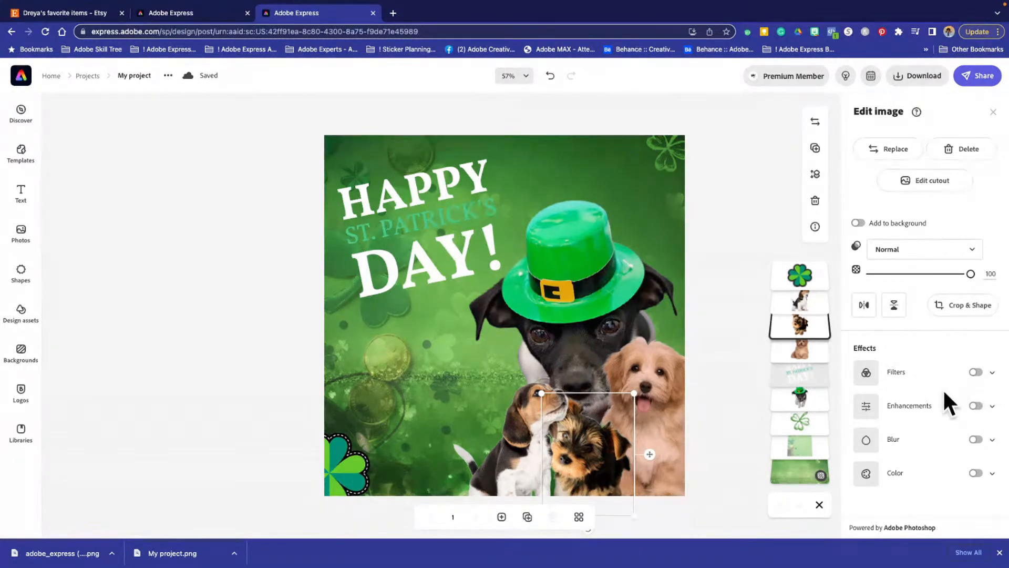
{"action": "left_click", "coordinate": [928, 376]}
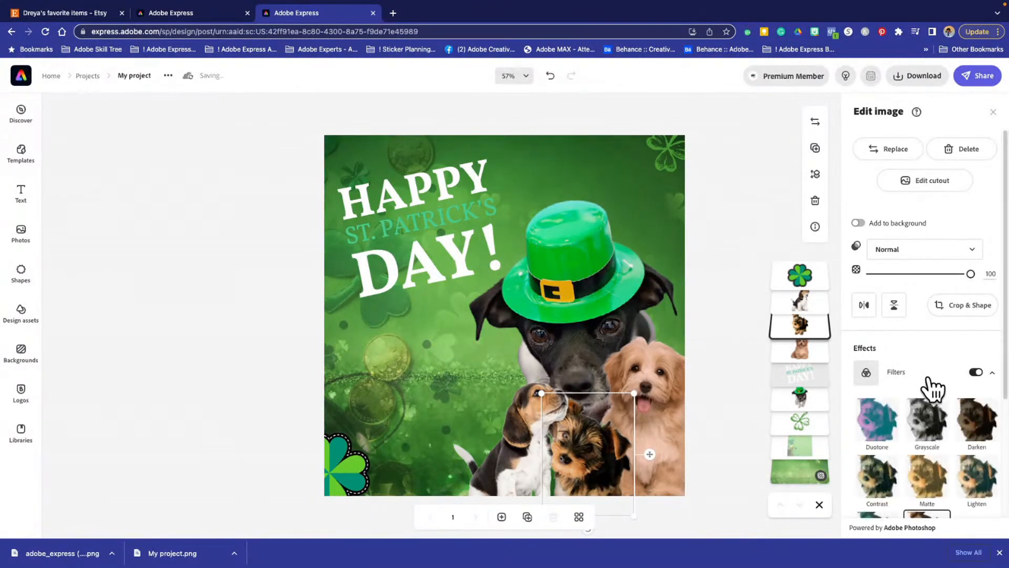
{"action": "scroll", "coordinate": [932, 389], "scroll_direction": "down", "scroll_amount": 3}
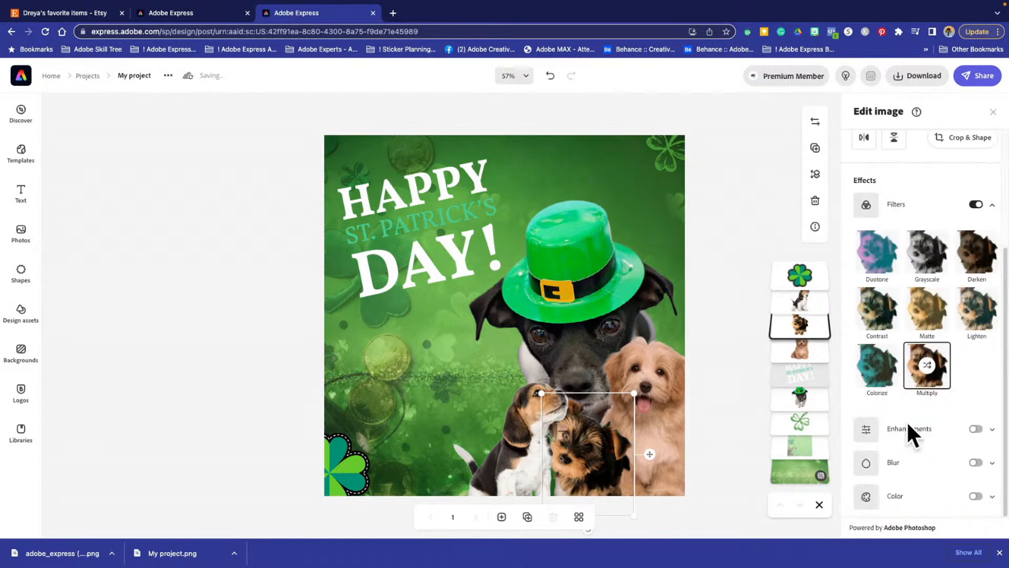
{"action": "left_click", "coordinate": [927, 369]}
{"action": "left_click", "coordinate": [928, 366]}
{"action": "left_click", "coordinate": [928, 366]}
- Turn on Enhancements with contrast at 30 for the beagle puppy, then apply the Multiply filter and shuffle its tint
{"action": "left_click", "coordinate": [524, 427]}
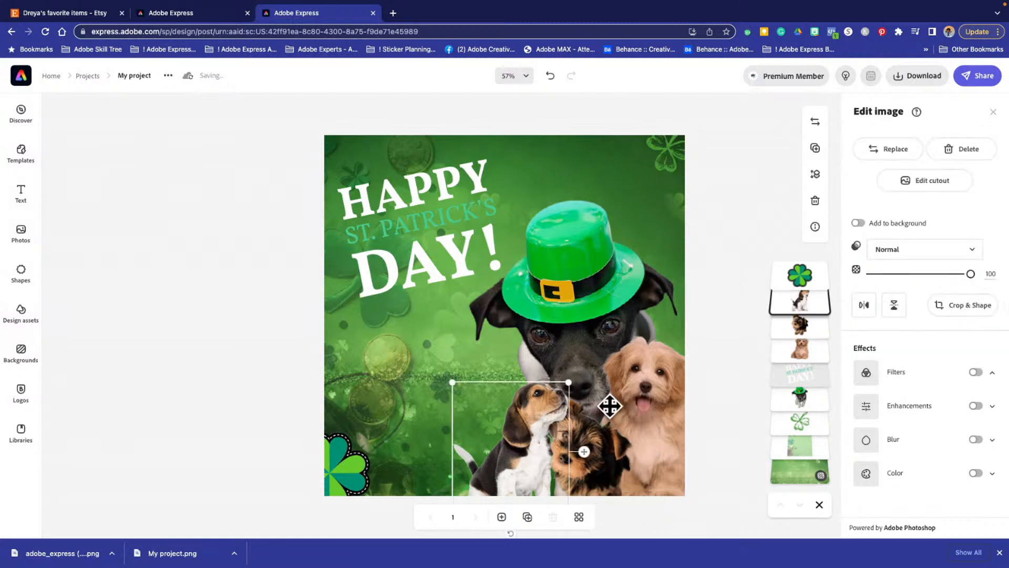
{"action": "left_click", "coordinate": [976, 406]}
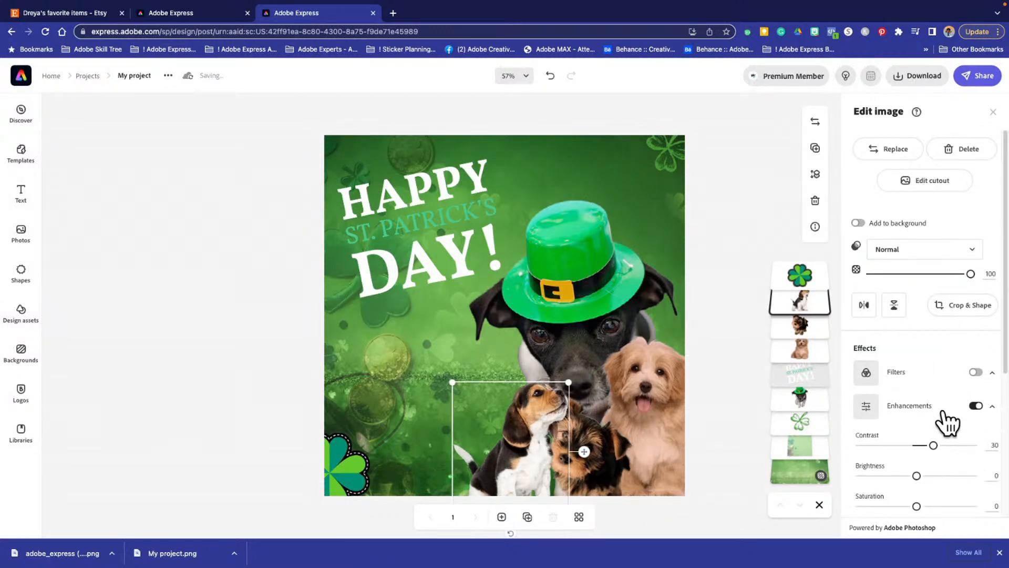
{"action": "left_click", "coordinate": [992, 372]}
{"action": "left_click", "coordinate": [908, 374]}
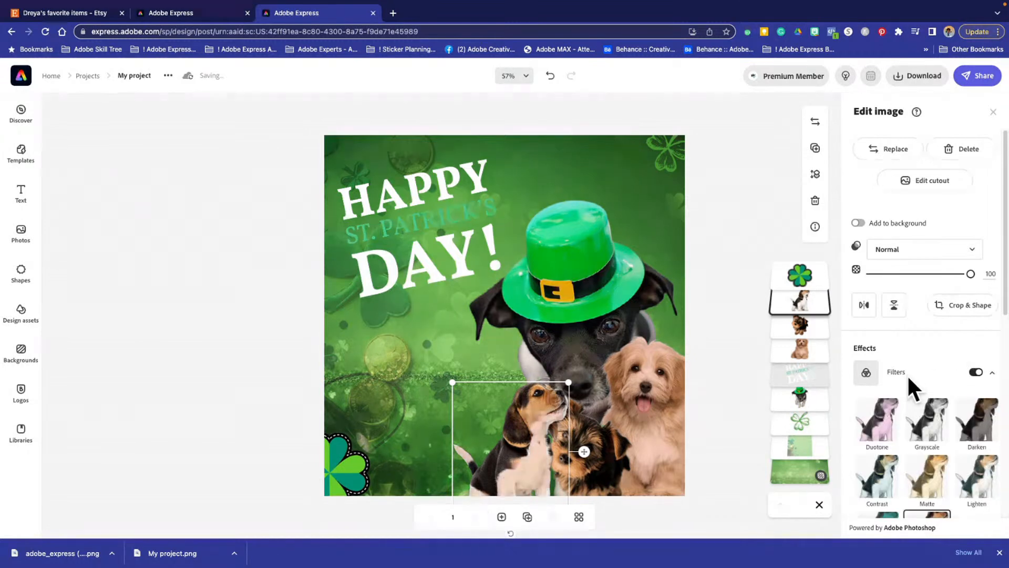
{"action": "scroll", "coordinate": [905, 374], "scroll_direction": "down", "scroll_amount": 5}
{"action": "scroll", "coordinate": [907, 285], "scroll_direction": "up", "scroll_amount": 2}
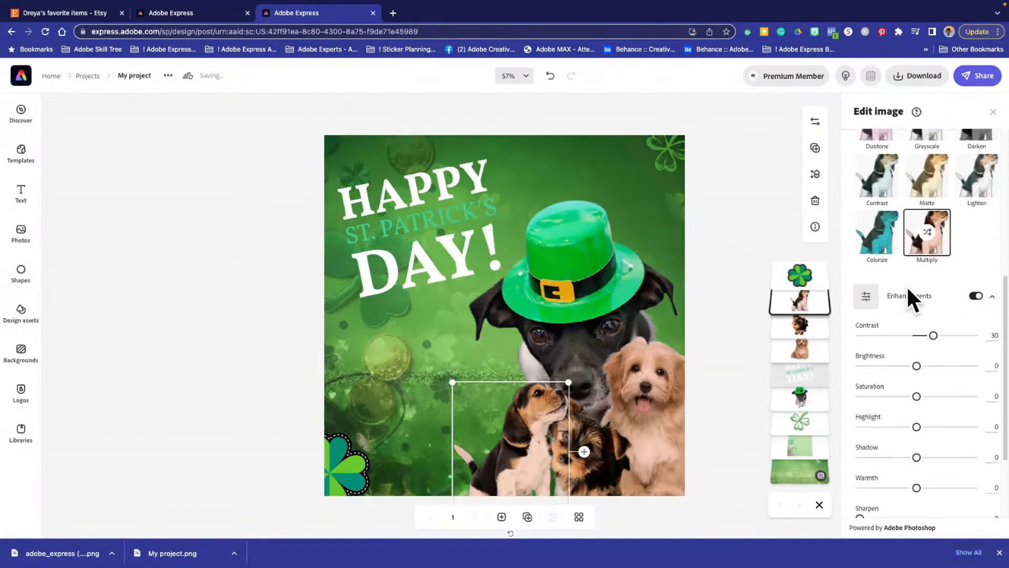
{"action": "left_click", "coordinate": [928, 232]}
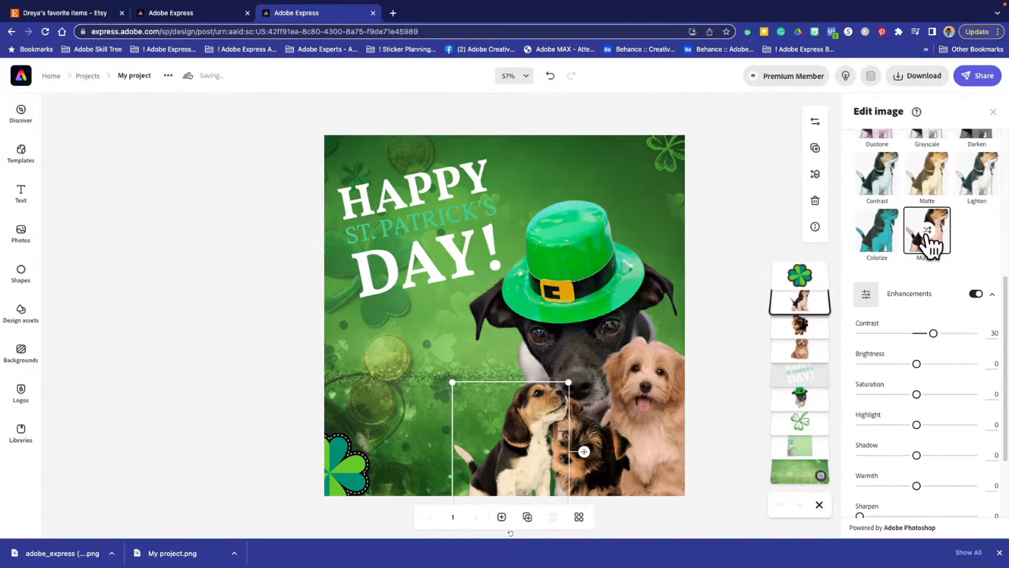
{"action": "left_click", "coordinate": [930, 233]}
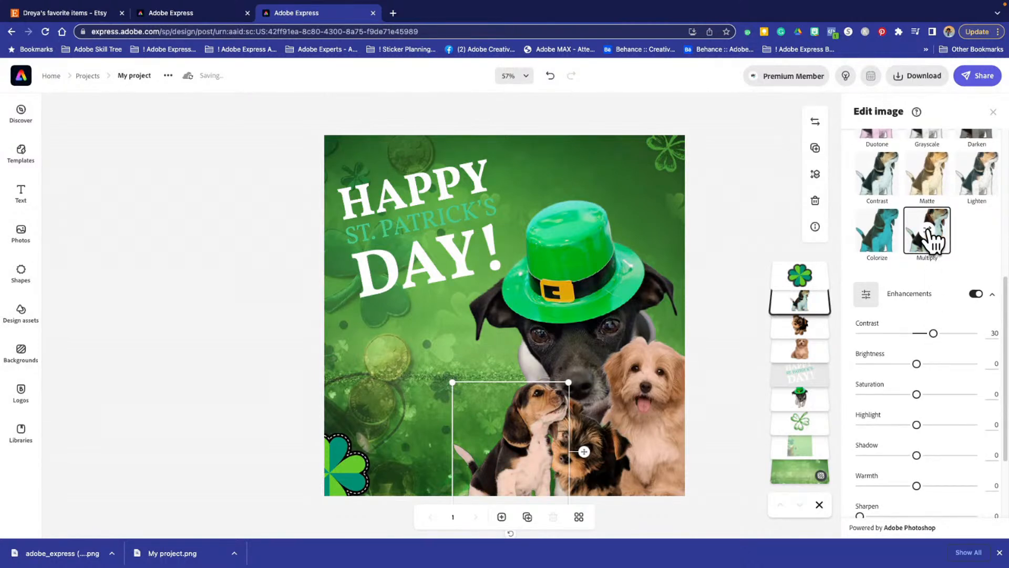
- Apply the Multiply filter to the black dog in the green hat, shuffle its tint, and deselect the image
{"action": "left_click", "coordinate": [565, 370]}
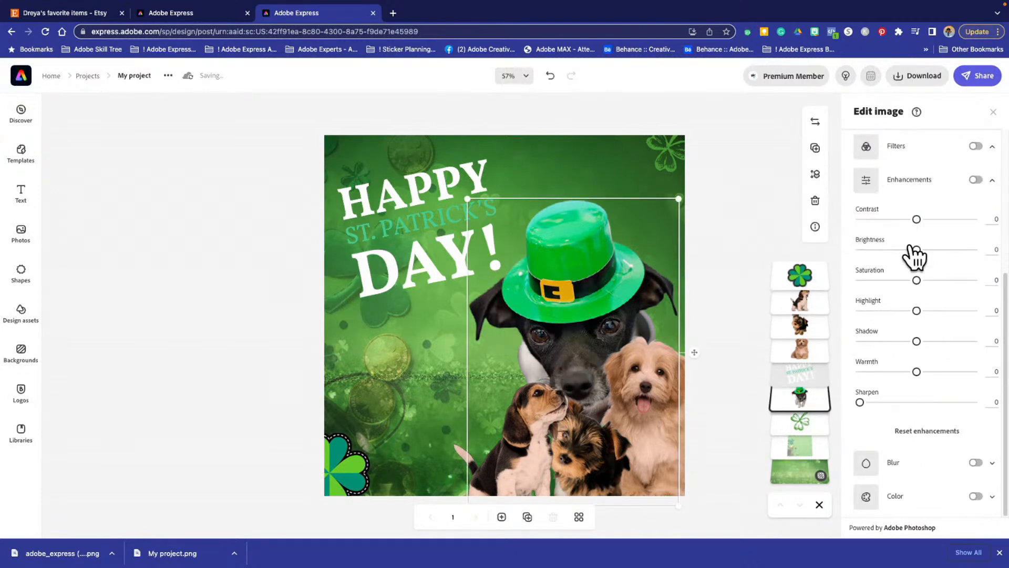
{"action": "scroll", "coordinate": [944, 213], "scroll_direction": "up", "scroll_amount": 3}
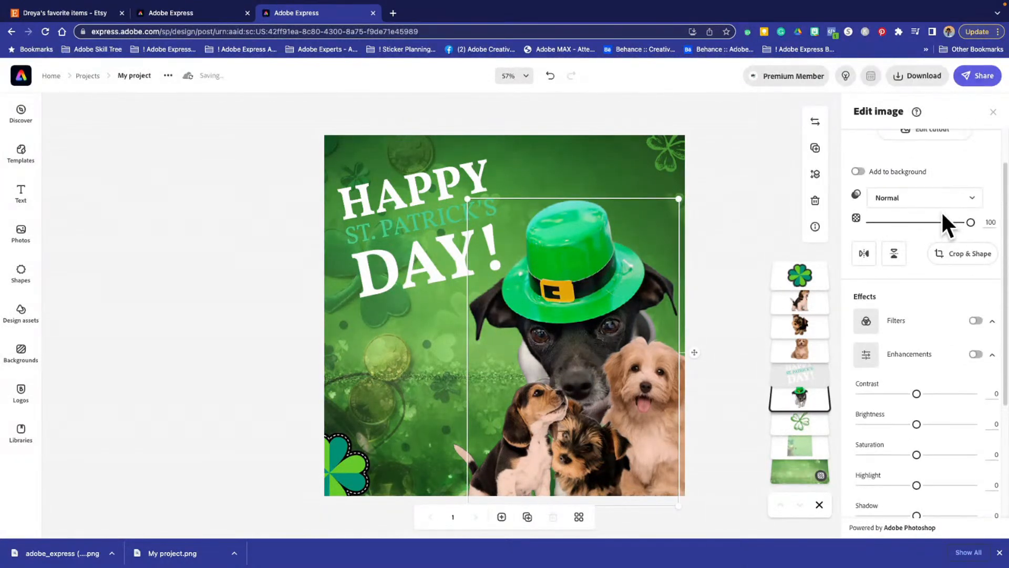
{"action": "scroll", "coordinate": [941, 215], "scroll_direction": "down", "scroll_amount": 3}
{"action": "scroll", "coordinate": [915, 387], "scroll_direction": "up", "scroll_amount": 3}
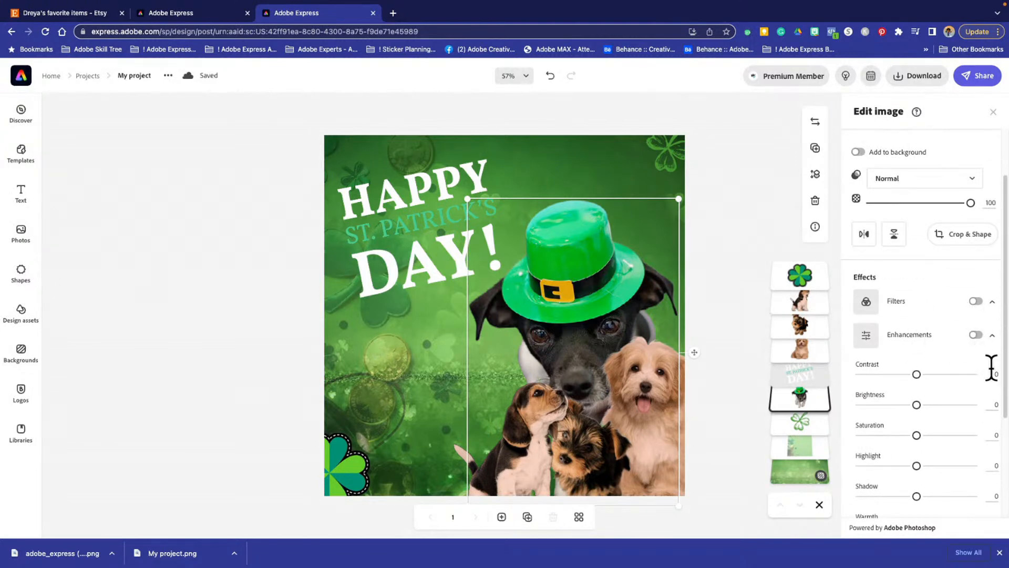
{"action": "left_click", "coordinate": [992, 336]}
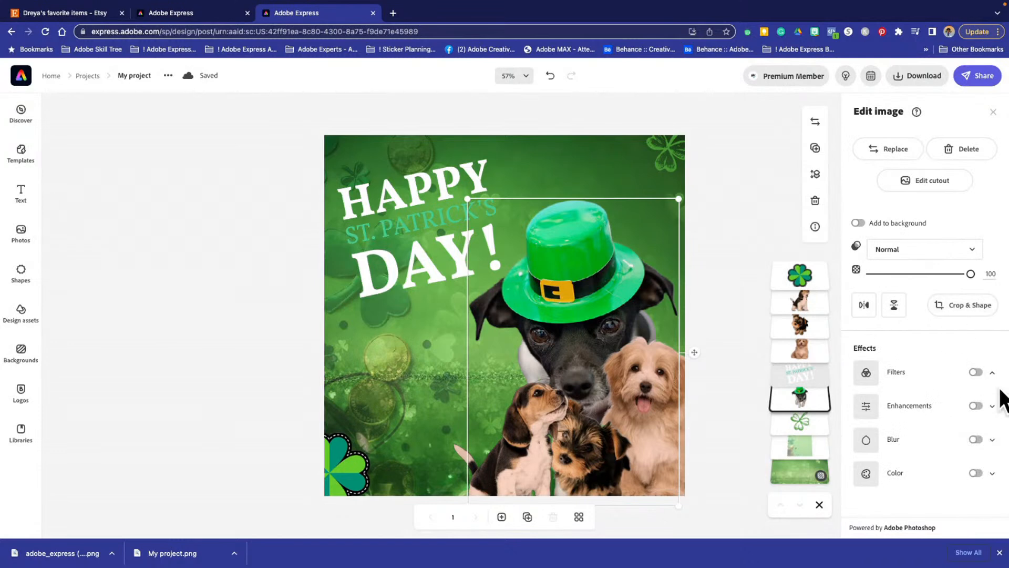
{"action": "left_click", "coordinate": [992, 374]}
{"action": "left_click", "coordinate": [920, 378]}
{"action": "scroll", "coordinate": [916, 378], "scroll_direction": "down", "scroll_amount": 3}
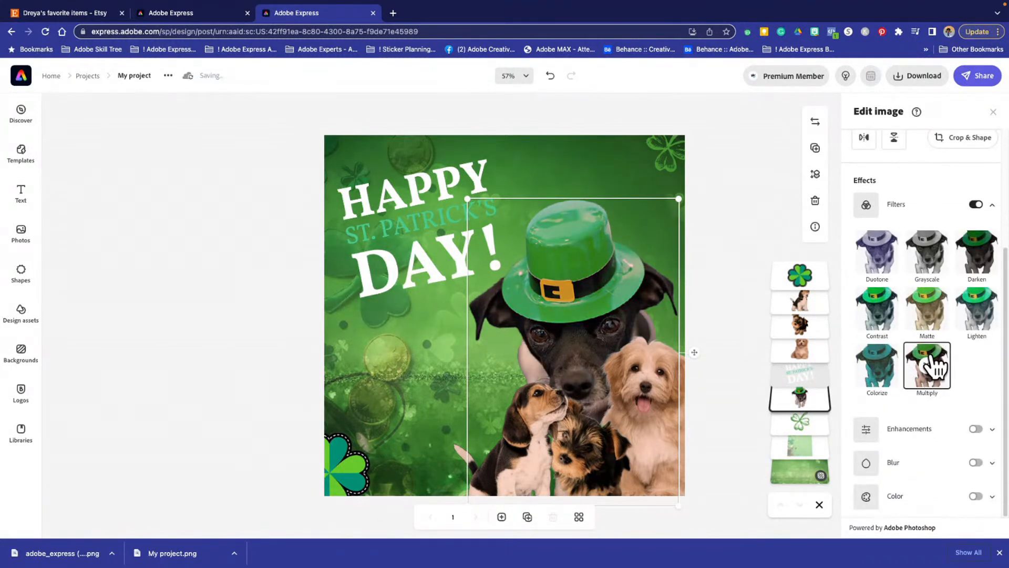
{"action": "left_click", "coordinate": [933, 370]}
{"action": "left_click", "coordinate": [183, 415]}
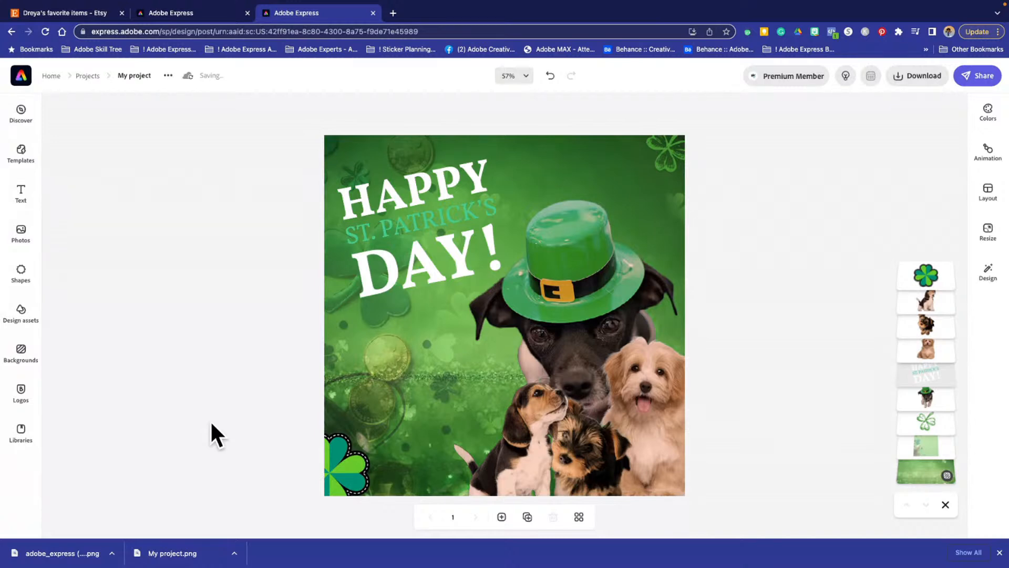
- Nudge the beagle puppy very slightly to the right and deselect it
{"action": "left_click", "coordinate": [522, 431]}
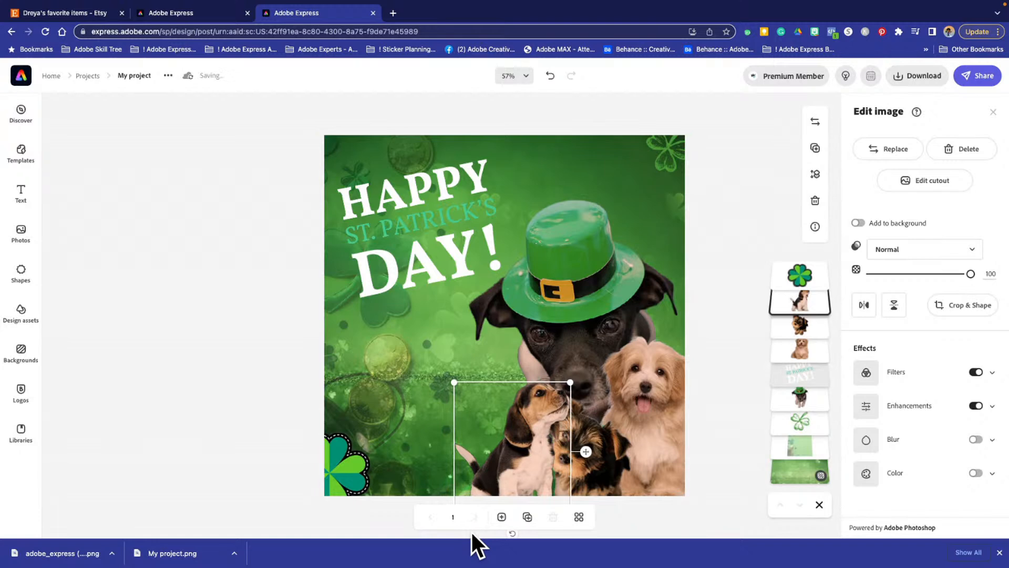
{"action": "left_click", "coordinate": [246, 420]}
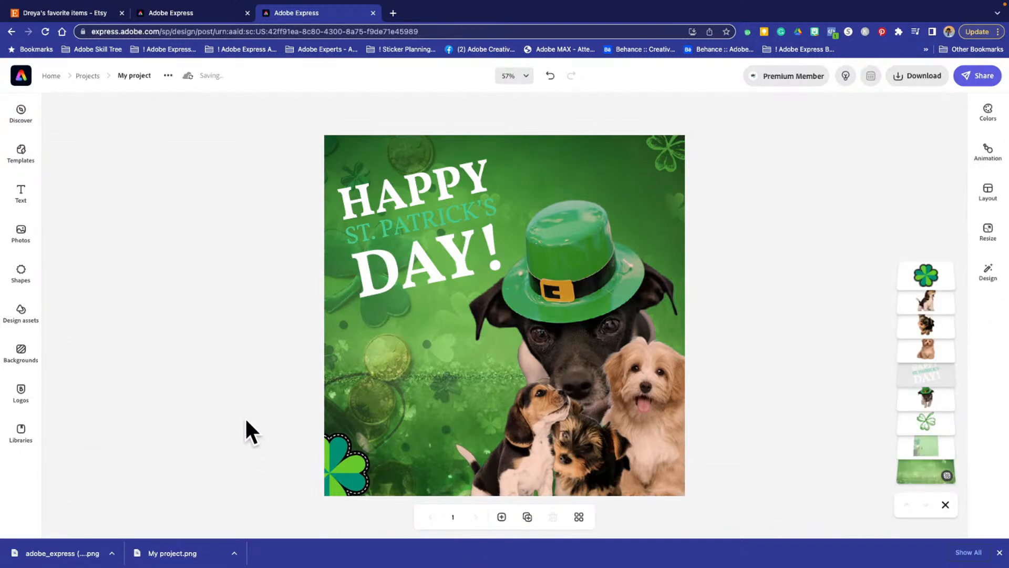
- Apply the Multiply filter to the clover in the design's lower corner and keep the clover selected
{"action": "left_click", "coordinate": [355, 466]}
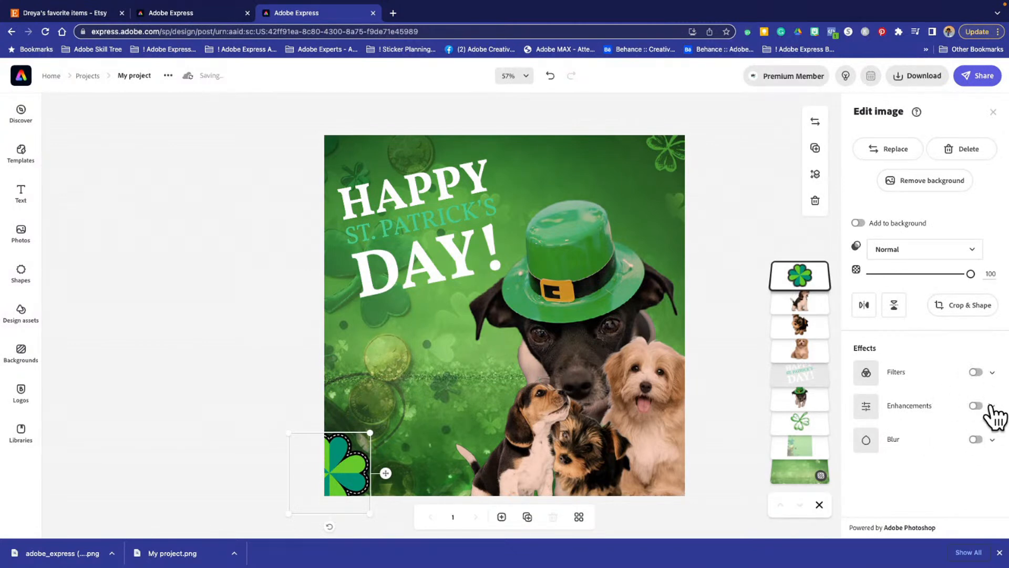
{"action": "left_click", "coordinate": [993, 374]}
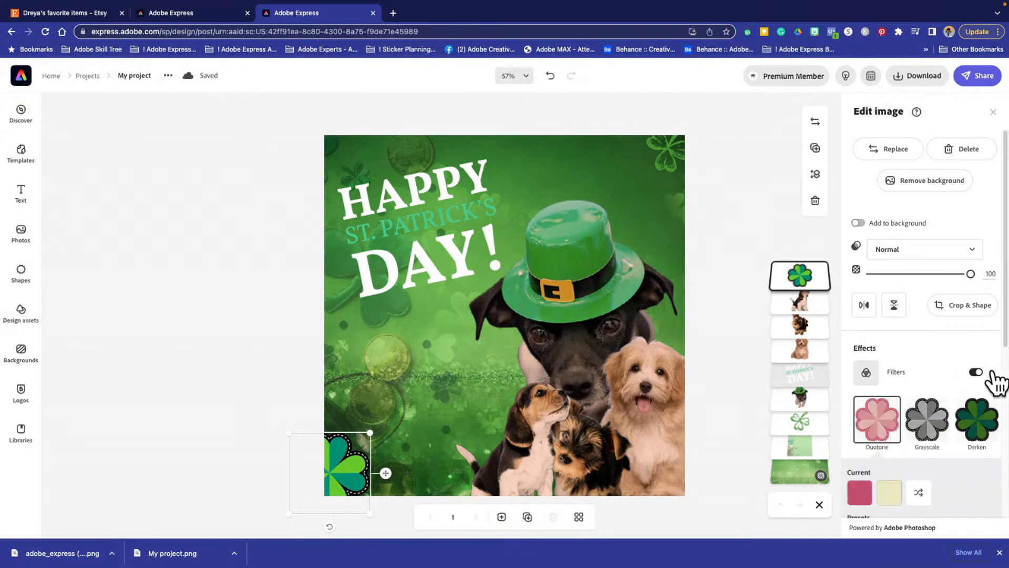
{"action": "scroll", "coordinate": [852, 400], "scroll_direction": "down", "scroll_amount": 5}
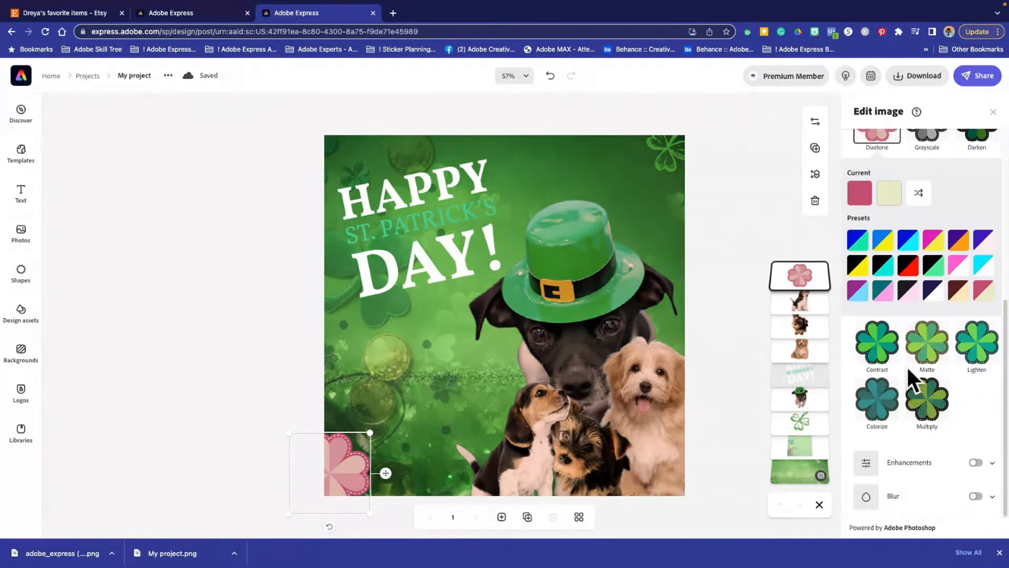
{"action": "left_click", "coordinate": [927, 405]}
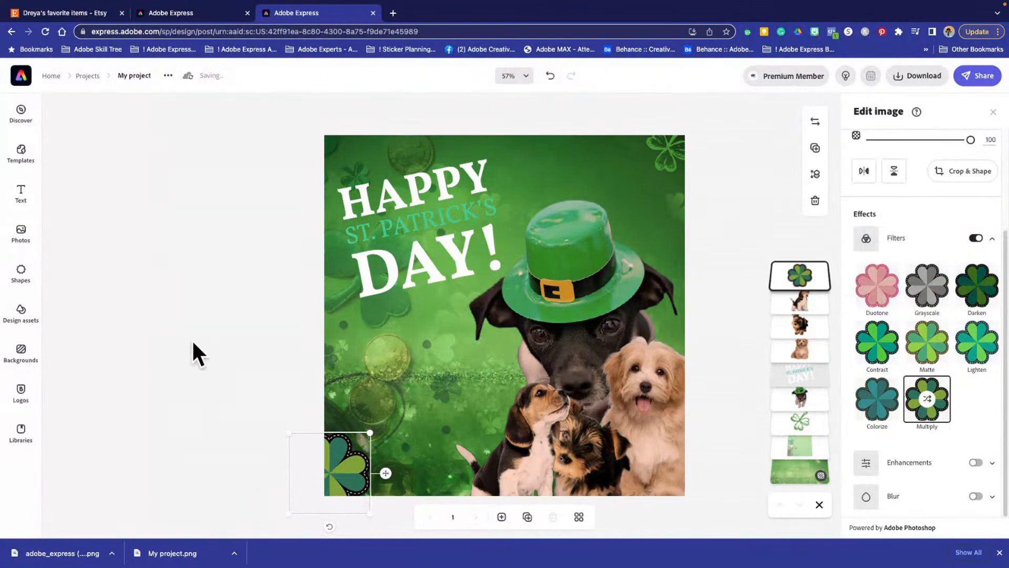
{"action": "left_click", "coordinate": [205, 351]}
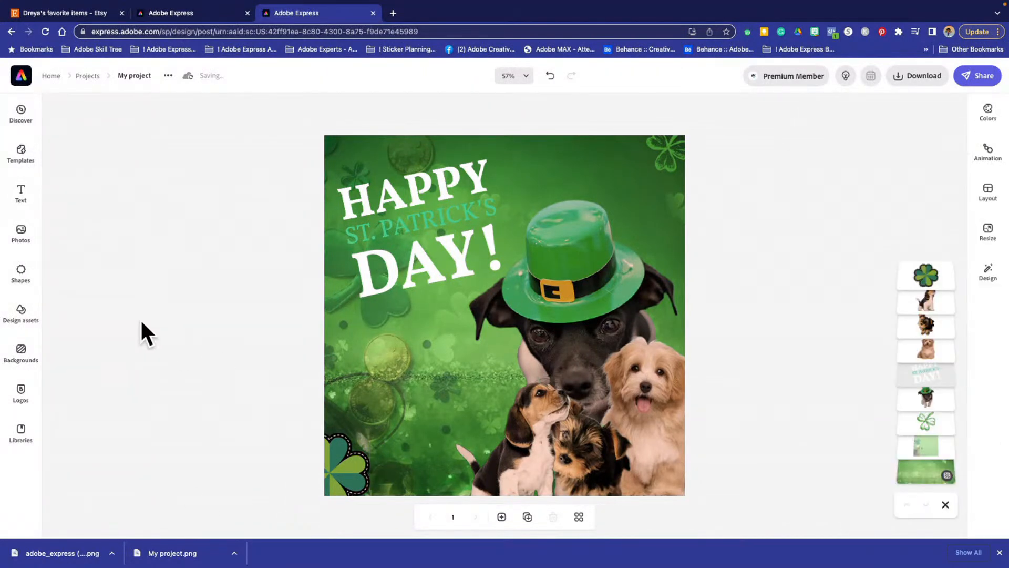
{"action": "left_click", "coordinate": [348, 481]}
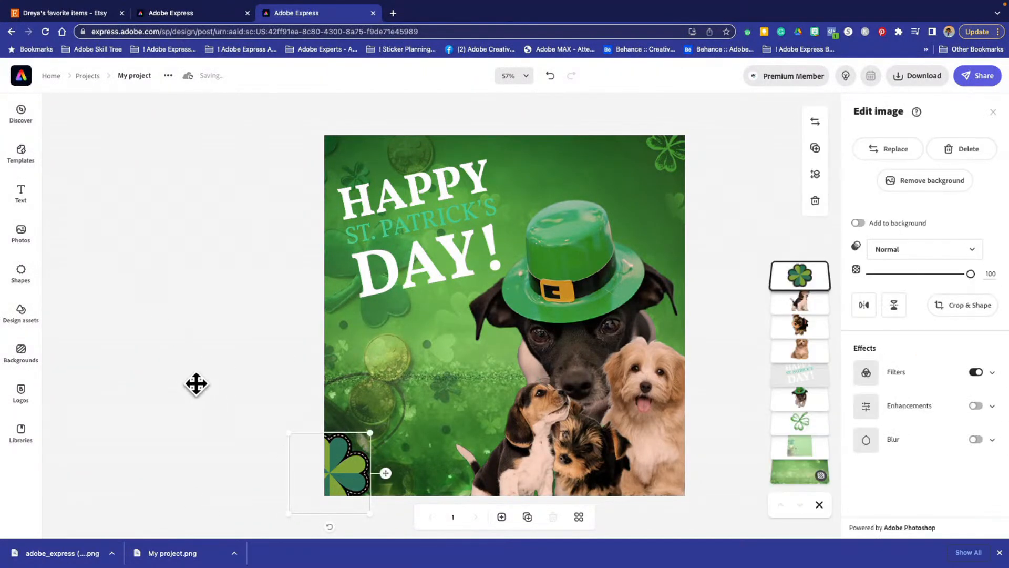
- Deselect the clover and rename the project as St Patty Day
{"action": "left_click", "coordinate": [196, 384]}
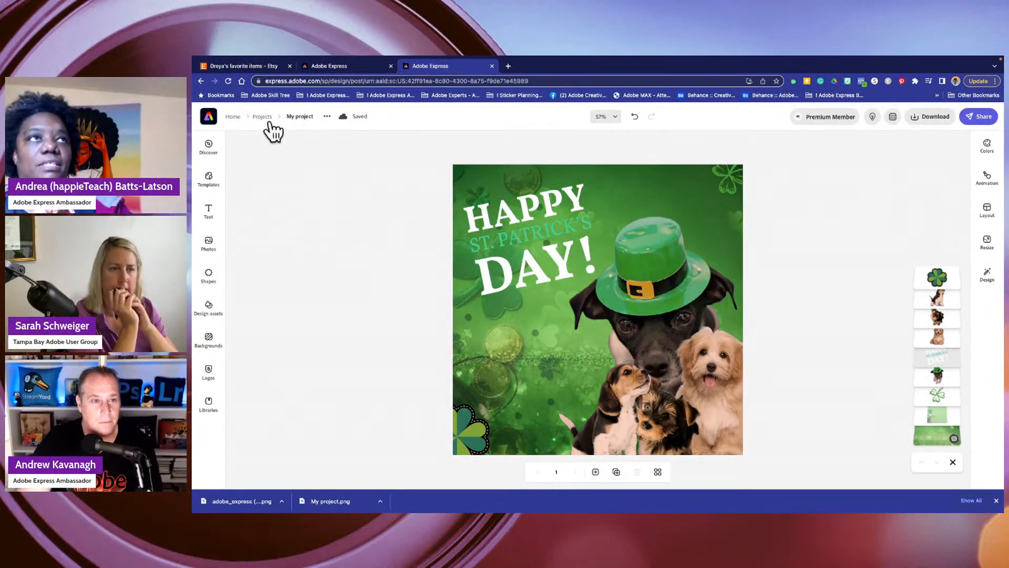
{"action": "left_click", "coordinate": [300, 116]}
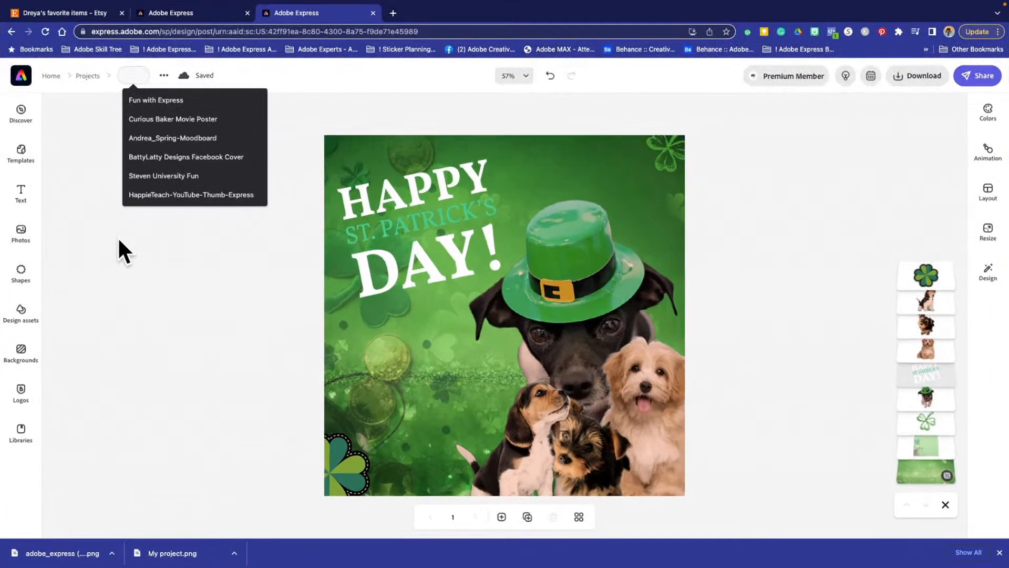
{"action": "type", "text": "St"}
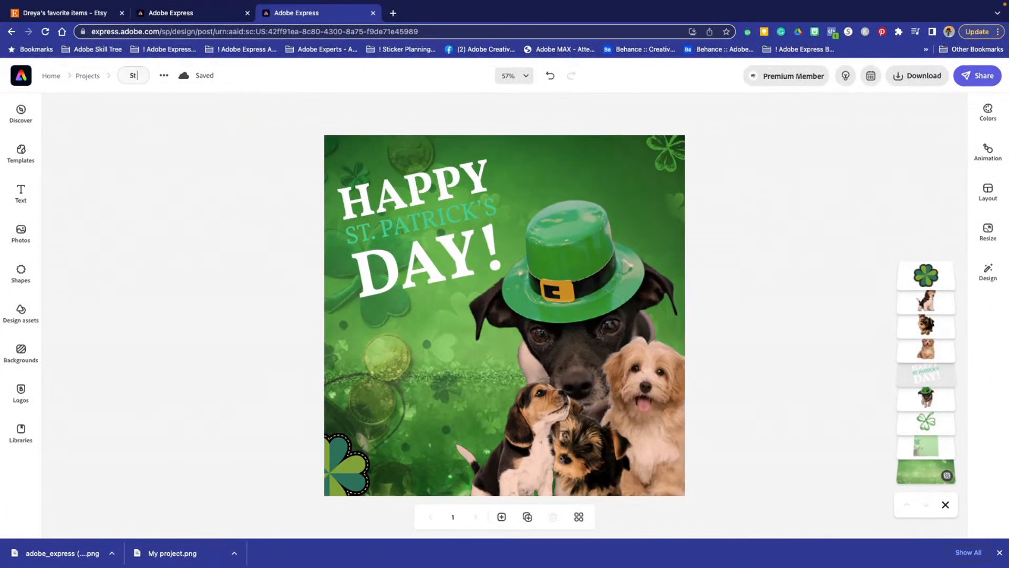
{"action": "type", "text": " Patty Day"}
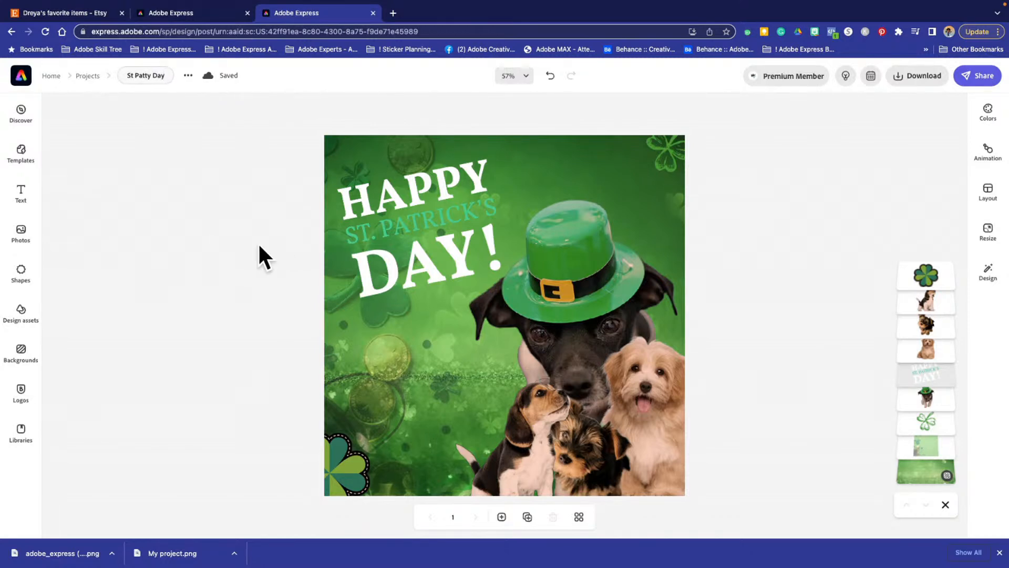
{"action": "key", "text": "Return"}
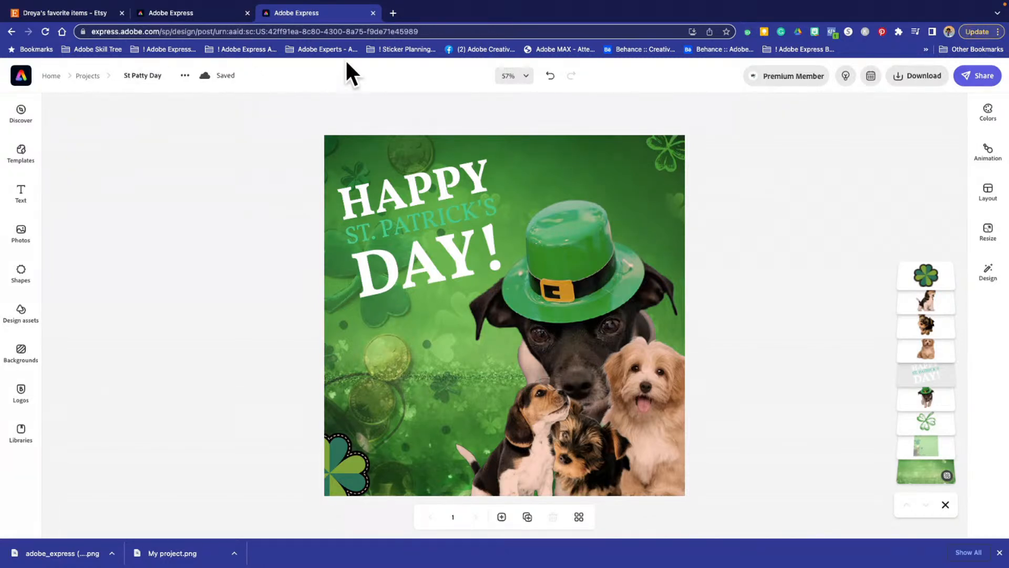
- Download the St. Patrick's Day design as a PNG, then briefly check the download options and dismiss them
{"action": "left_click", "coordinate": [921, 79]}
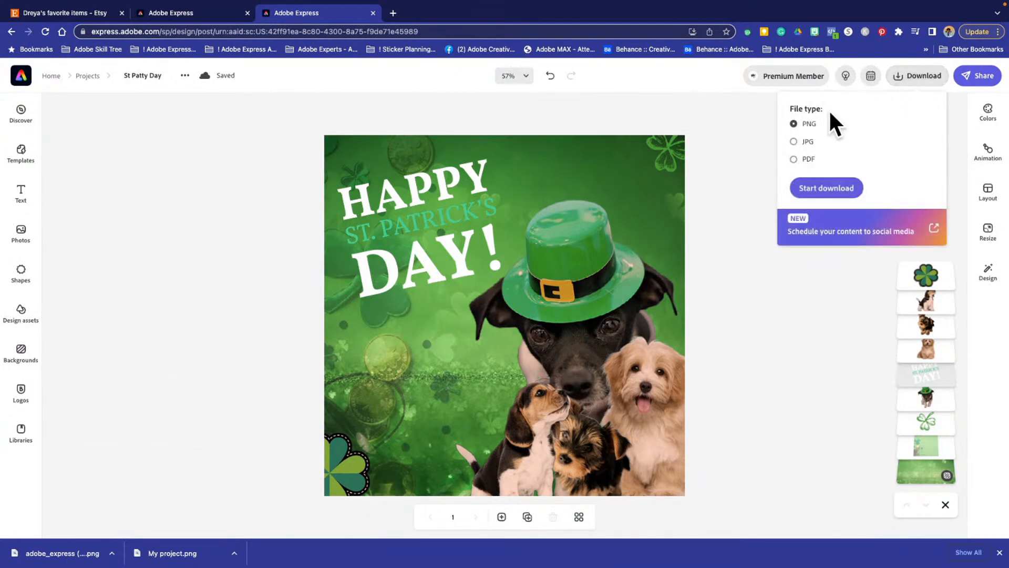
{"action": "left_click", "coordinate": [811, 194]}
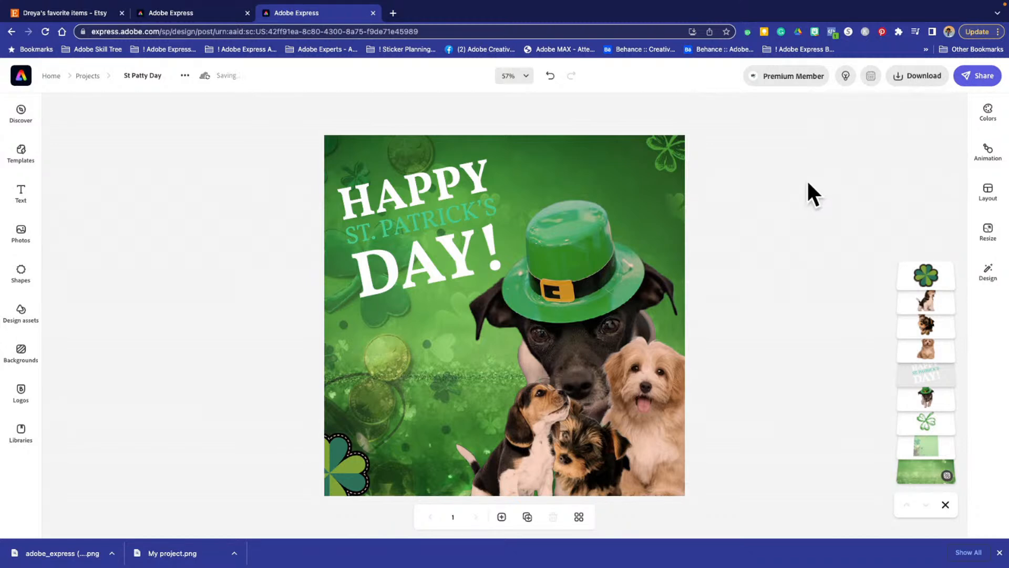
{"action": "left_click", "coordinate": [902, 80]}
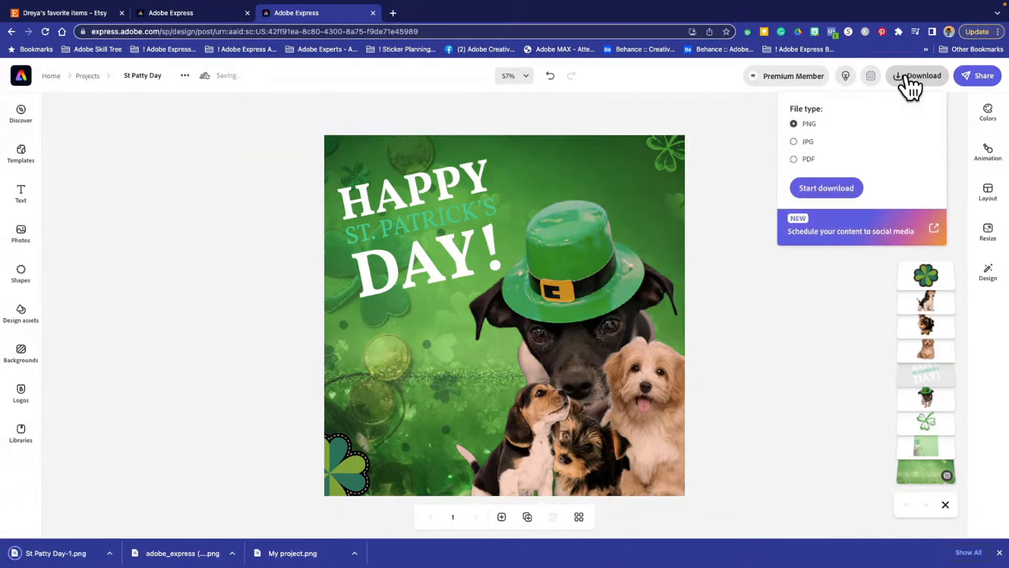
{"action": "left_click", "coordinate": [743, 143]}
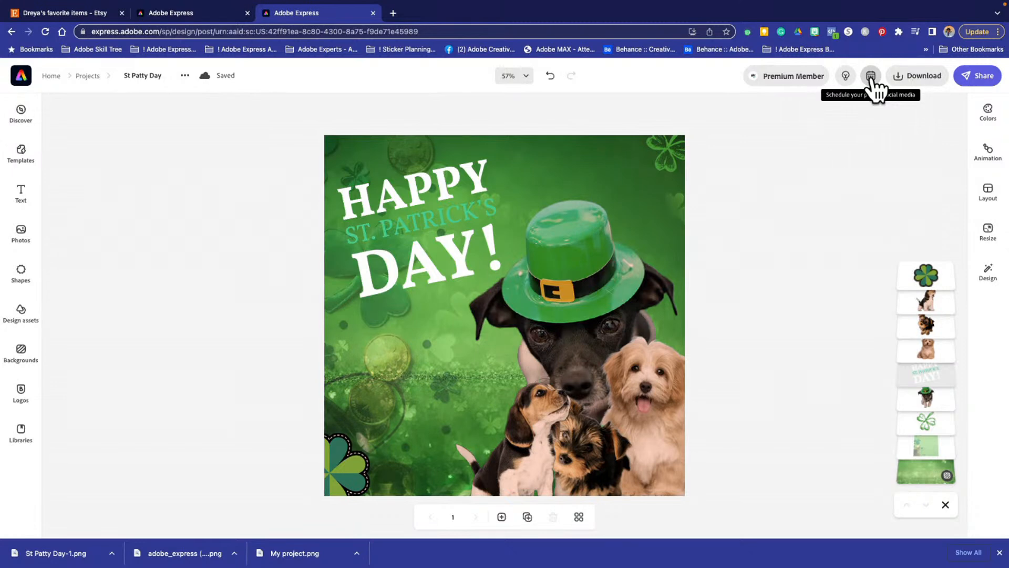
- Start a scheduled social media post from the design, select the Twitter channel and enter the caption "Created with Adobe Express"
{"action": "left_click", "coordinate": [870, 77]}
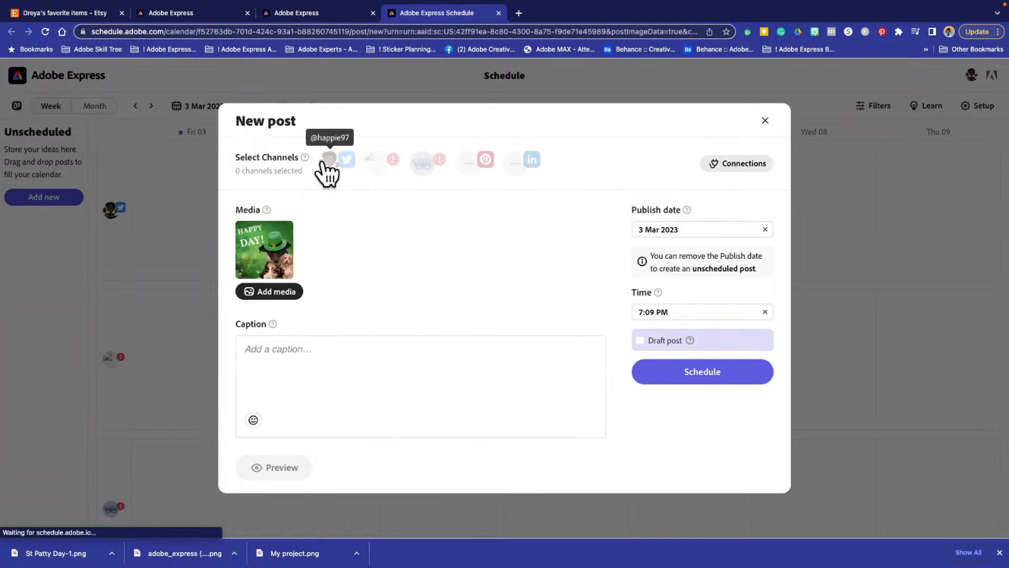
{"action": "left_click", "coordinate": [328, 165]}
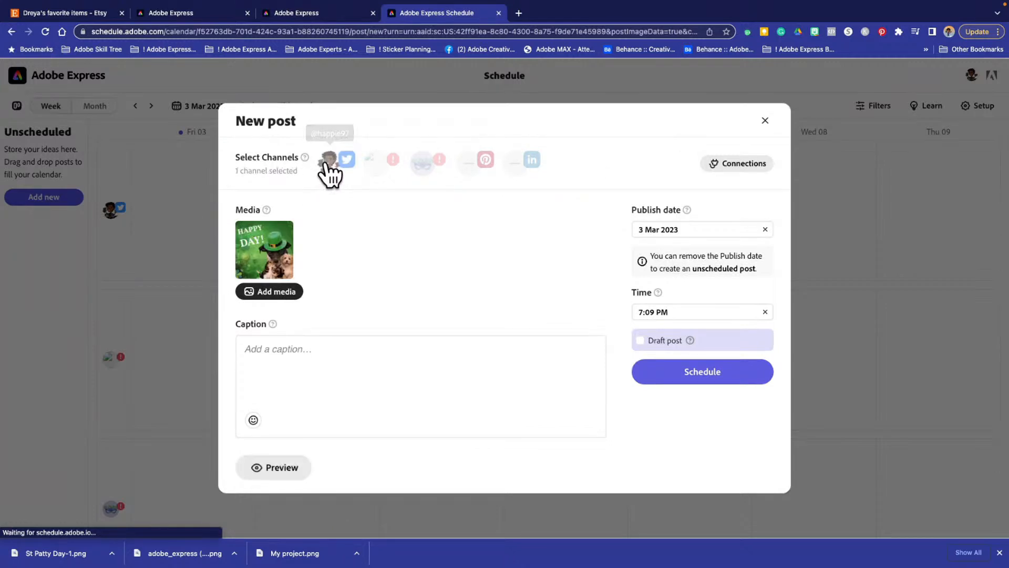
{"action": "left_click", "coordinate": [279, 351]}
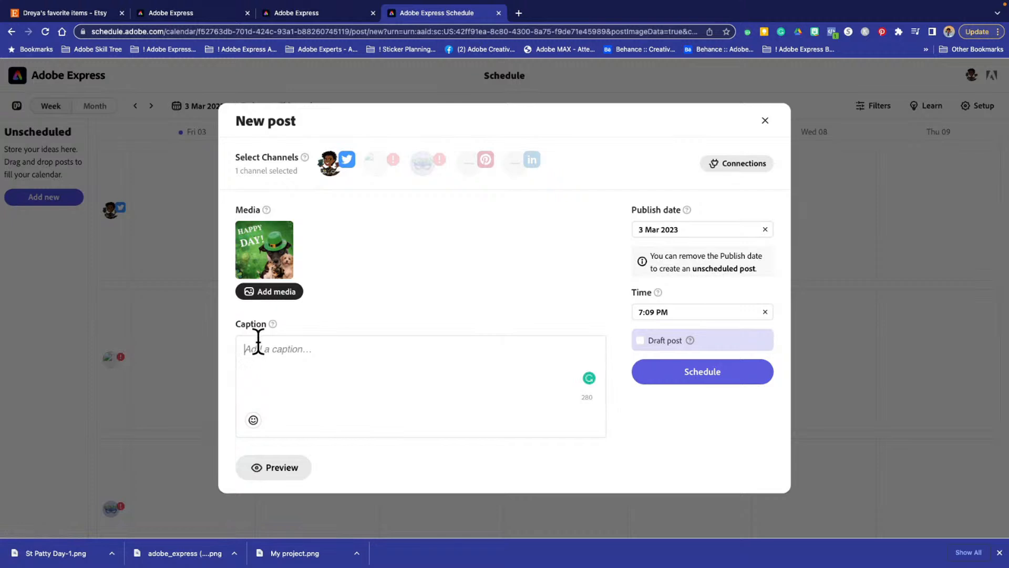
{"action": "type", "text": "Creat"}
{"action": "type", "text": "d w"}
{"action": "left_click", "coordinate": [362, 341]}
{"action": "key", "text": "BackSpace"}
{"action": "key", "text": "BackSpace"}
{"action": "key", "text": "BackSpace"}
{"action": "key", "text": "BackSpace"}
{"action": "key", "text": "BackSpace"}
{"action": "key", "text": "BackSpace"}
{"action": "type", "text": "Ad"}
{"action": "type", "text": "obe Exp"}
- Expand the post caption to "Created with YouTube members and posted to Adobe Express"
{"action": "type", "text": "YouT"}
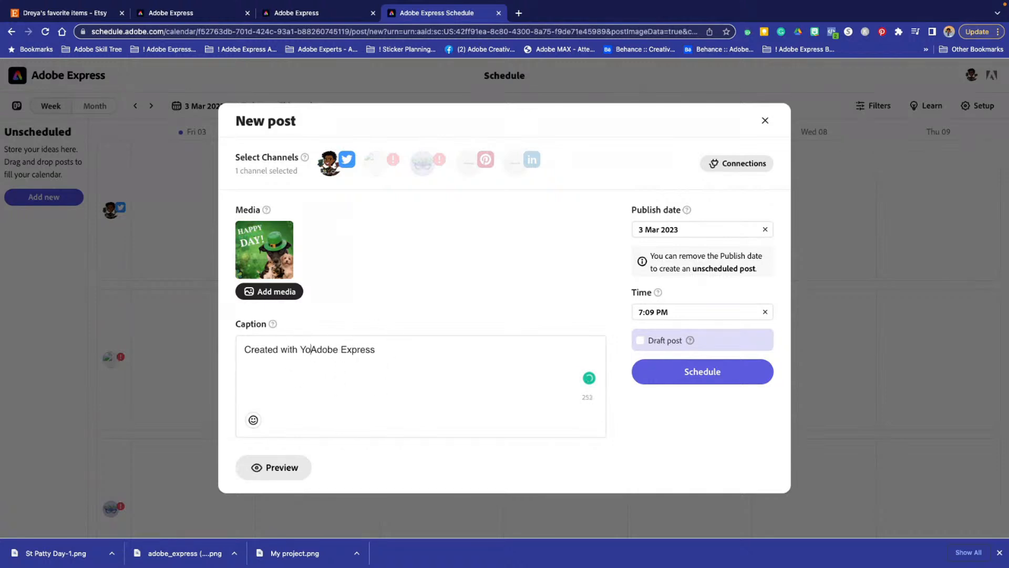
{"action": "type", "text": "ube me"}
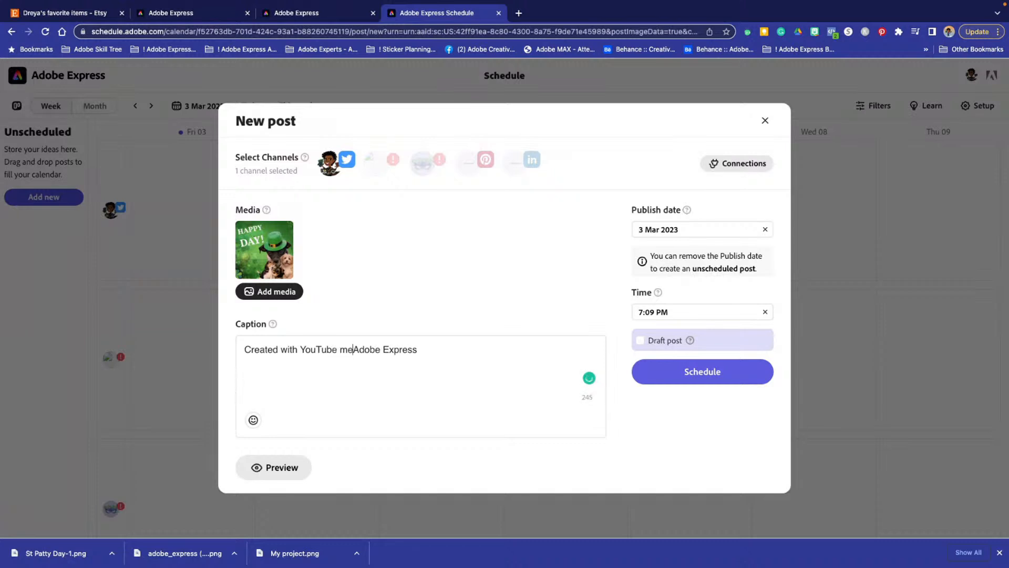
{"action": "type", "text": "mbers and "}
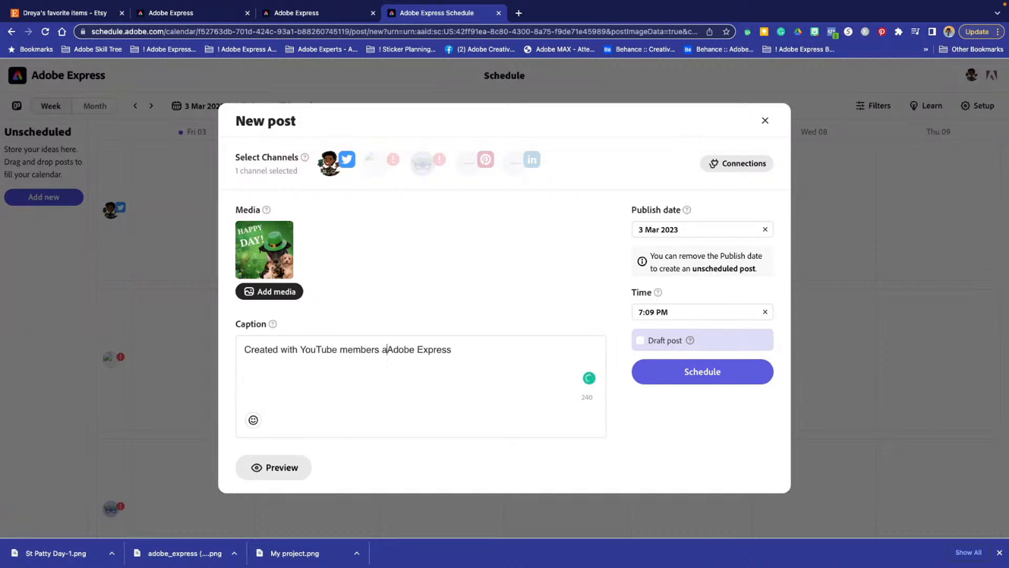
{"action": "type", "text": "poster"}
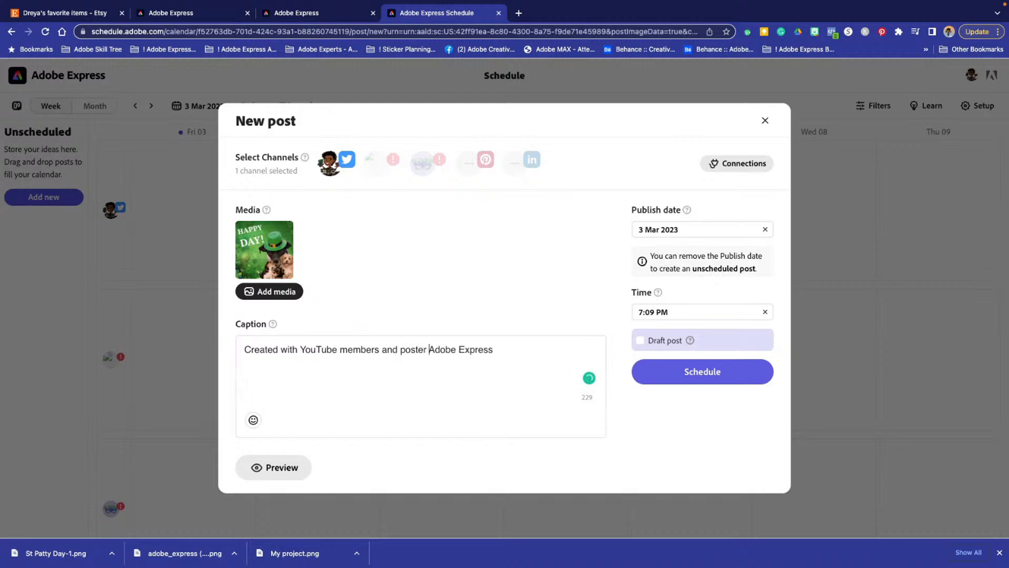
{"action": "key", "text": "BackSpace"}
{"action": "type", "text": "d to"}
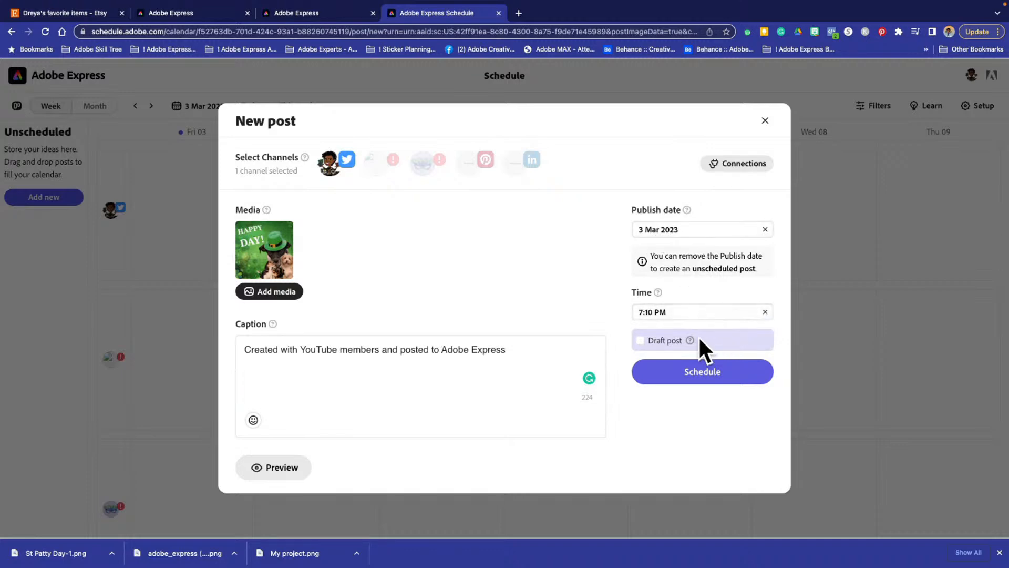
- Preview the Twitter post, then leave it without scheduling and return to the design project
{"action": "left_click", "coordinate": [276, 467]}
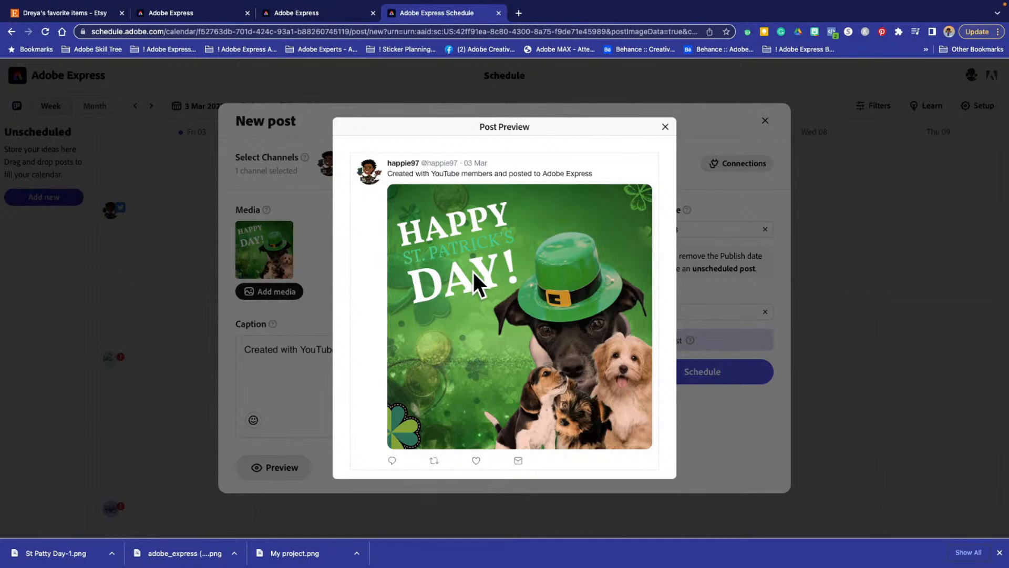
{"action": "left_click", "coordinate": [665, 127]}
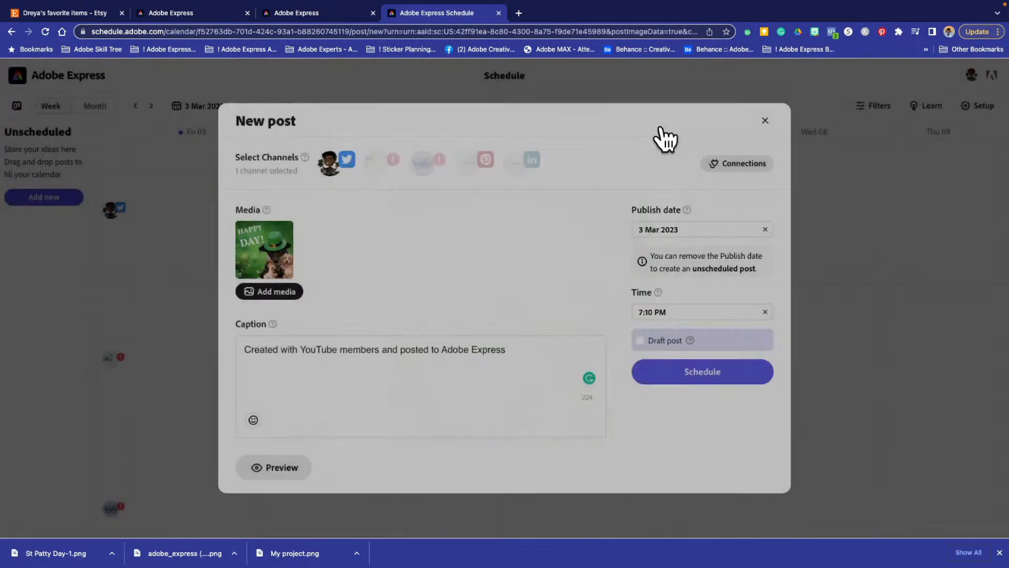
{"action": "left_click", "coordinate": [765, 120]}
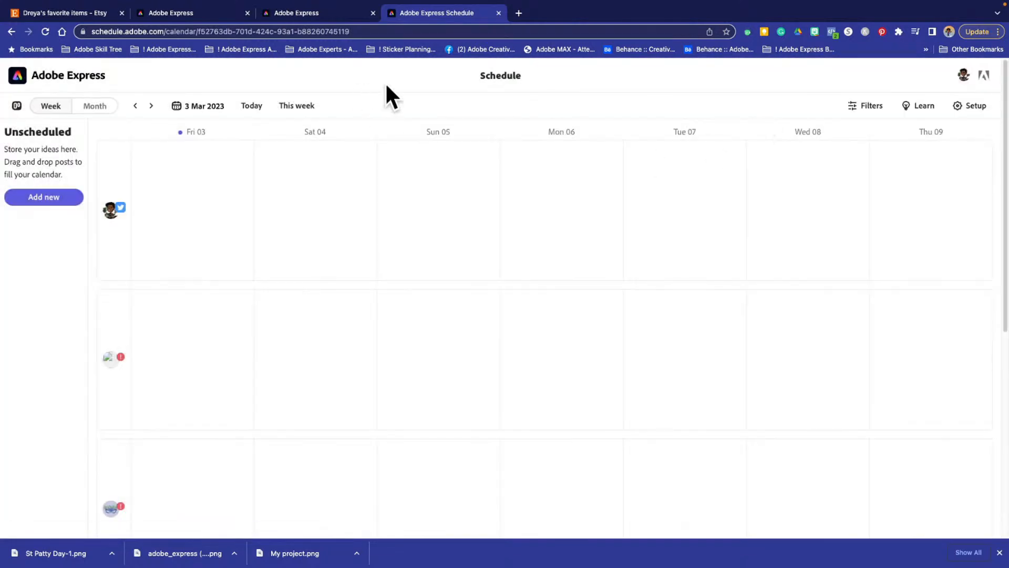
{"action": "left_click", "coordinate": [497, 12]}
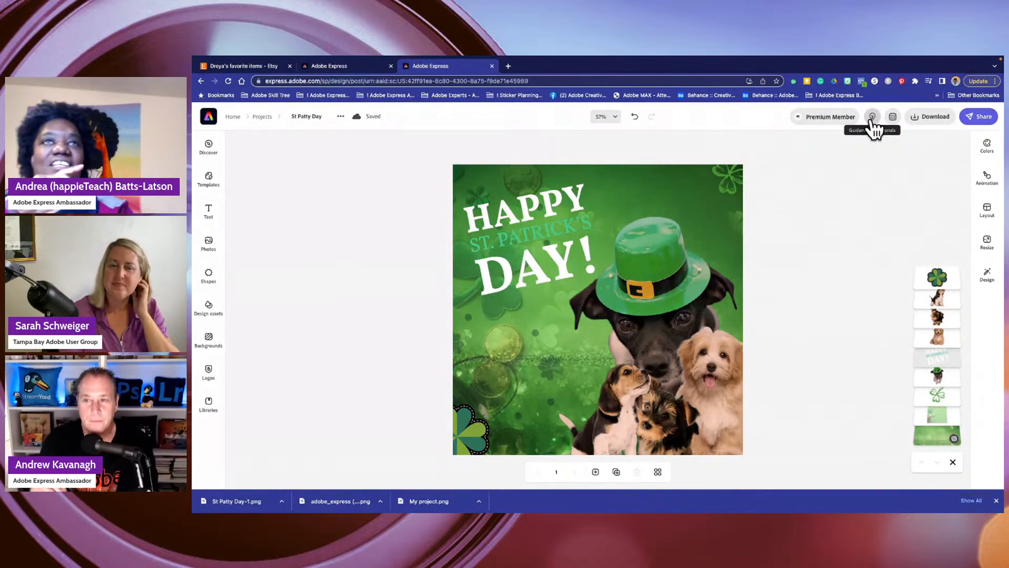
- Examine the sharing options for the design and dismiss them
{"action": "left_click", "coordinate": [927, 119]}
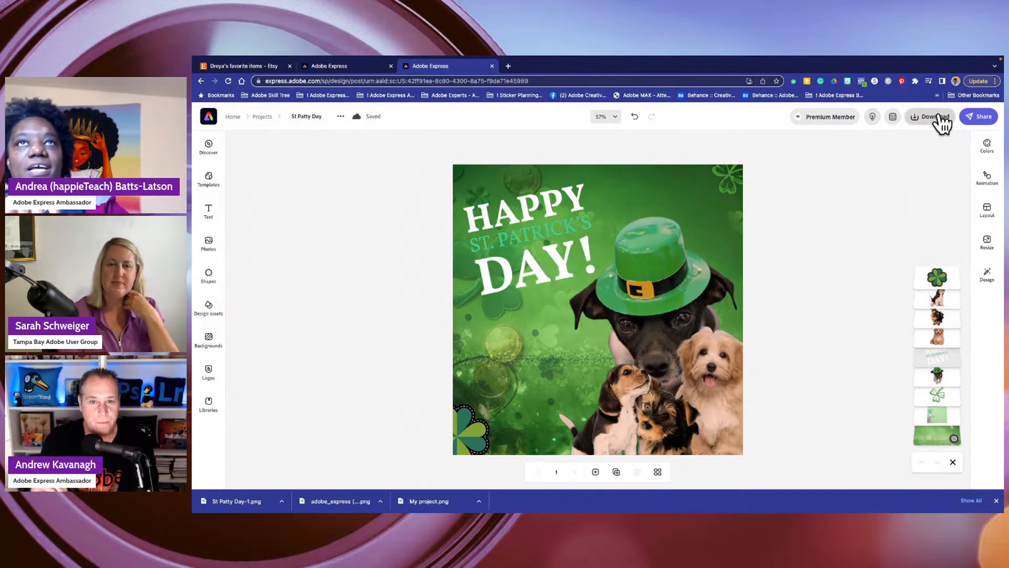
{"action": "left_click", "coordinate": [975, 119]}
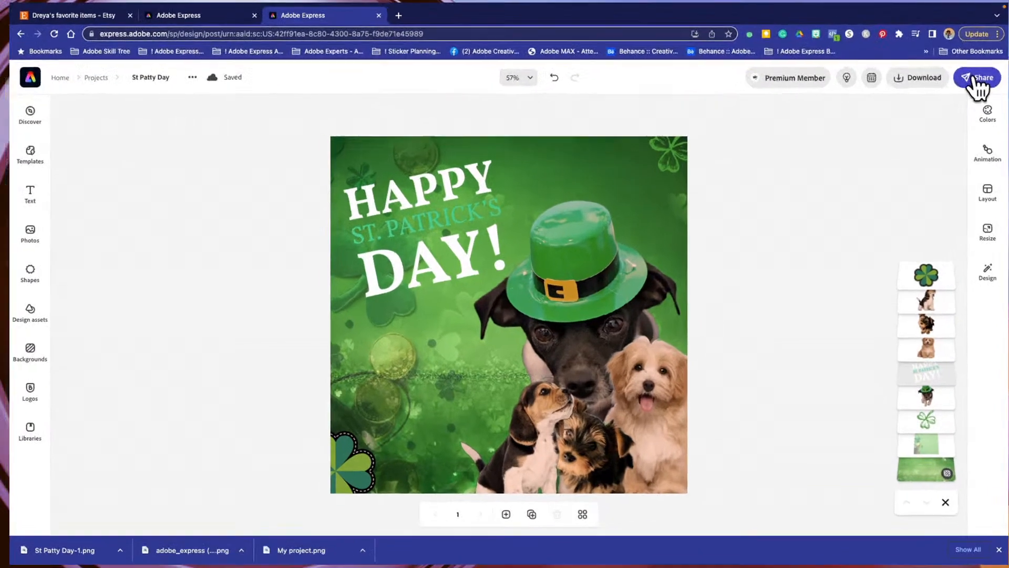
{"action": "left_click", "coordinate": [979, 118]}
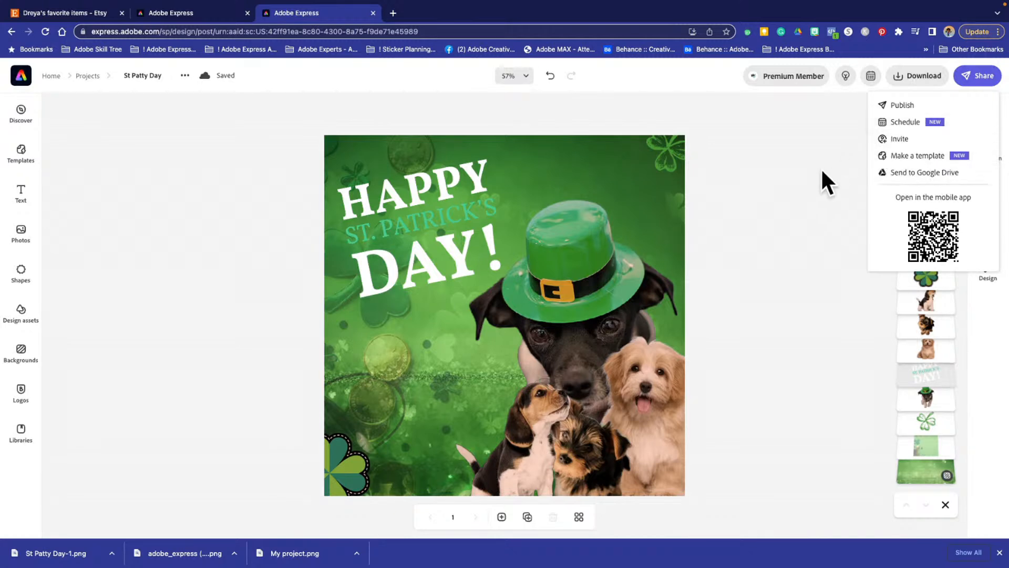
{"action": "left_click", "coordinate": [812, 193]}
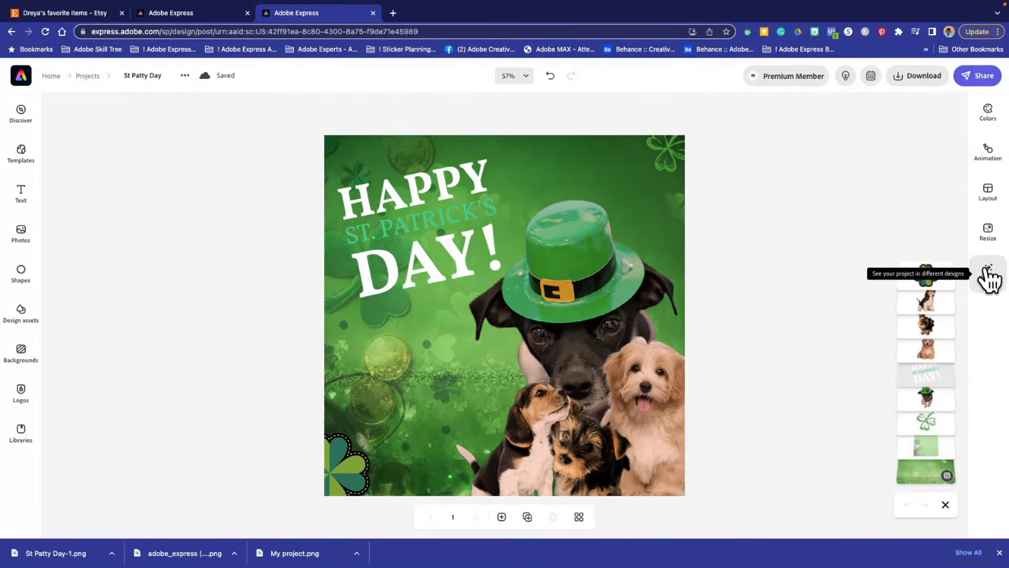
- Try the Typewriter, Dynamic and Color shuffle text animations on the St. Patrick's Day greeting
{"action": "left_click", "coordinate": [987, 152]}
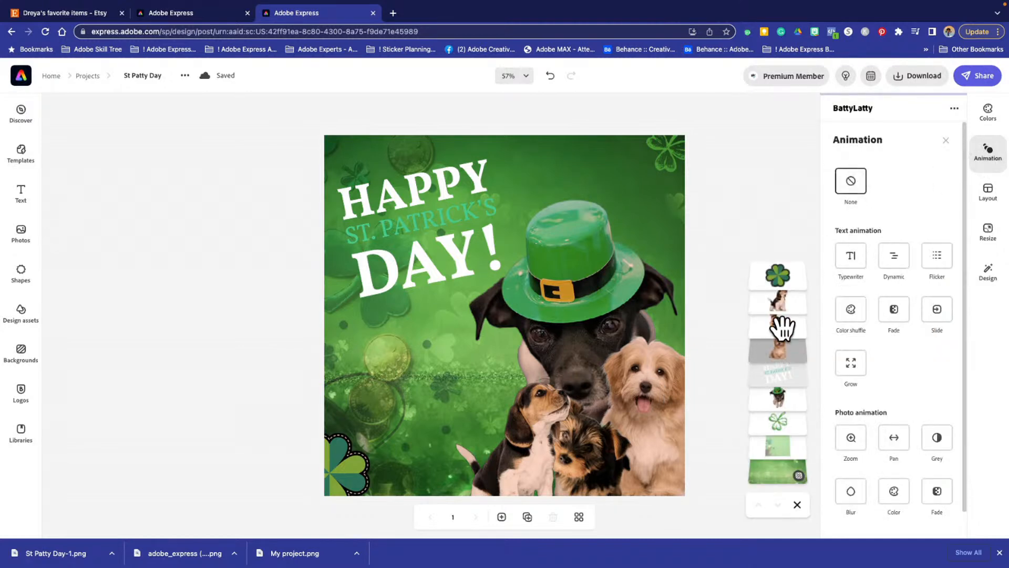
{"action": "left_click", "coordinate": [852, 255]}
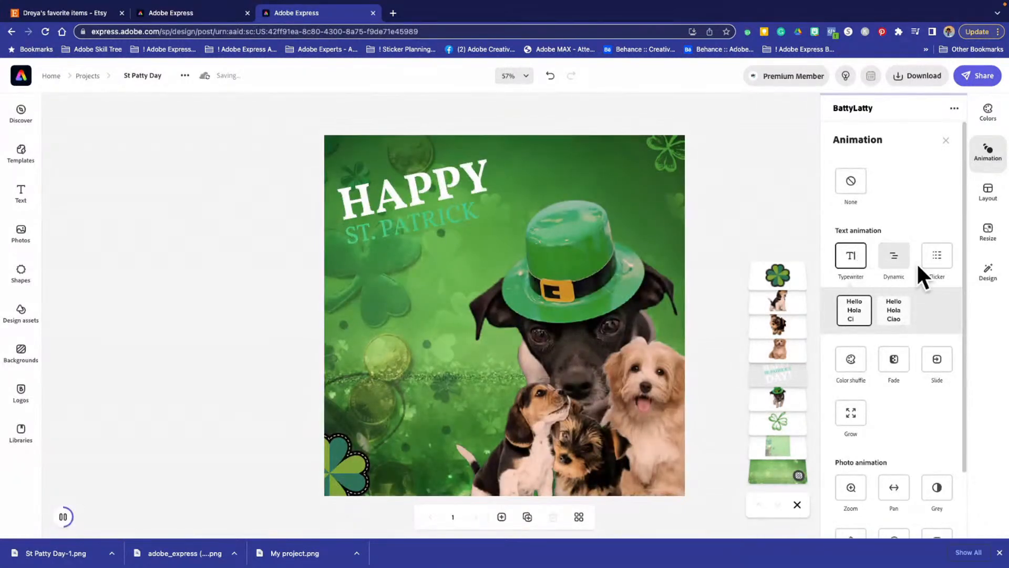
{"action": "left_click", "coordinate": [896, 260]}
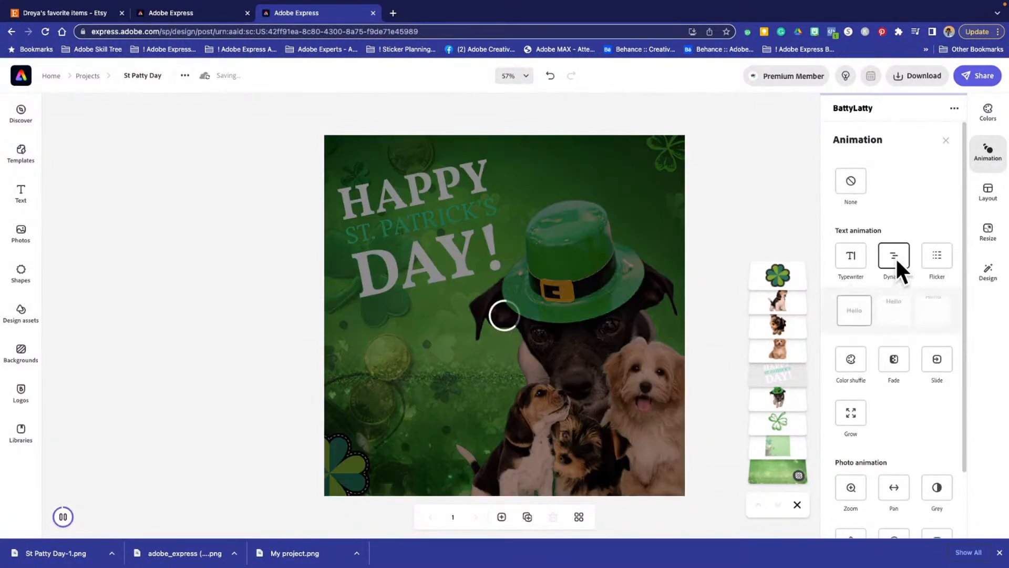
{"action": "left_click", "coordinate": [850, 360]}
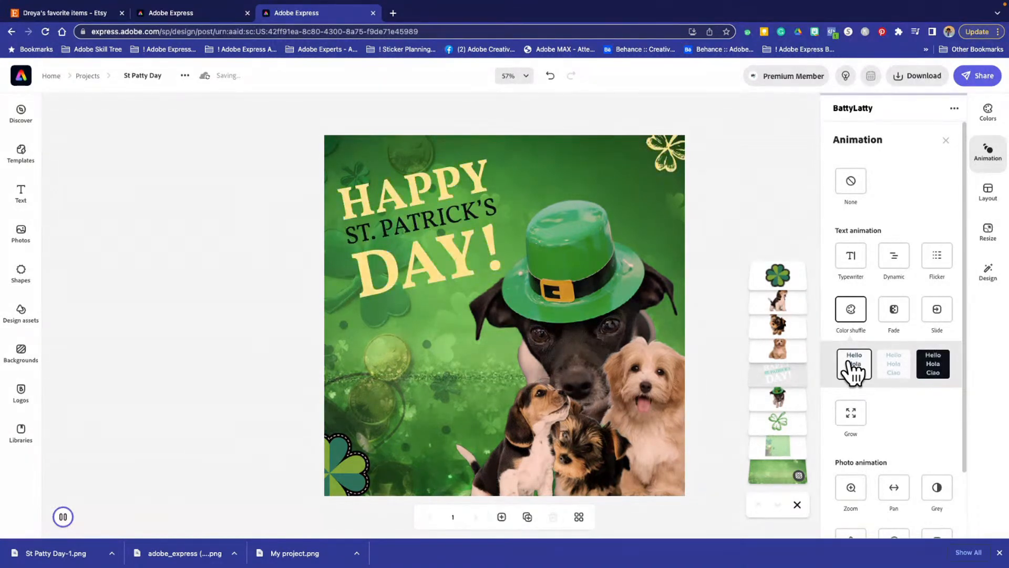
- Try the Zoom, Blur and Color photo animations on the design, ending with the Fade photo animation
{"action": "scroll", "coordinate": [894, 367], "scroll_direction": "down", "scroll_amount": 2}
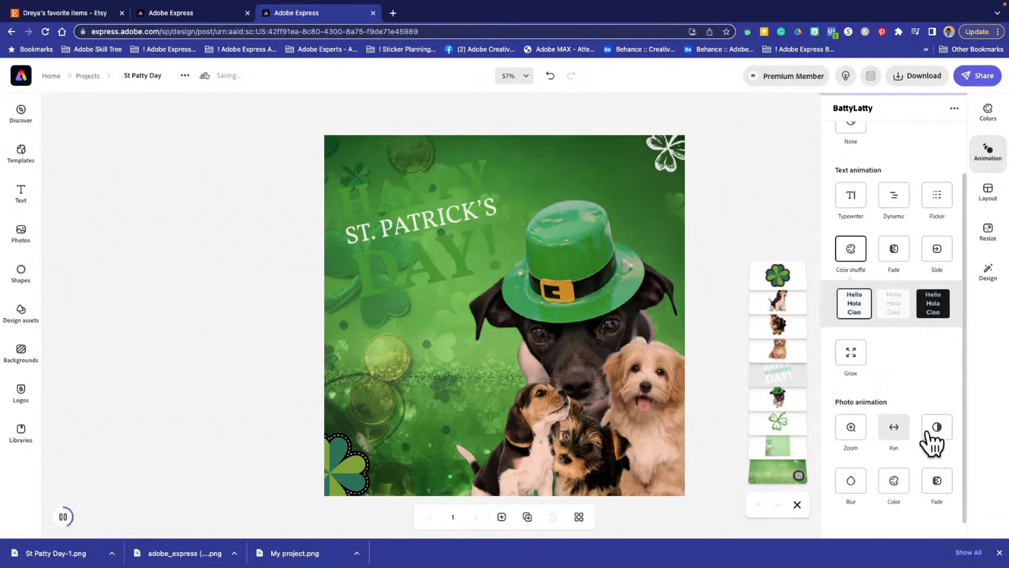
{"action": "scroll", "coordinate": [885, 421], "scroll_direction": "down", "scroll_amount": 1}
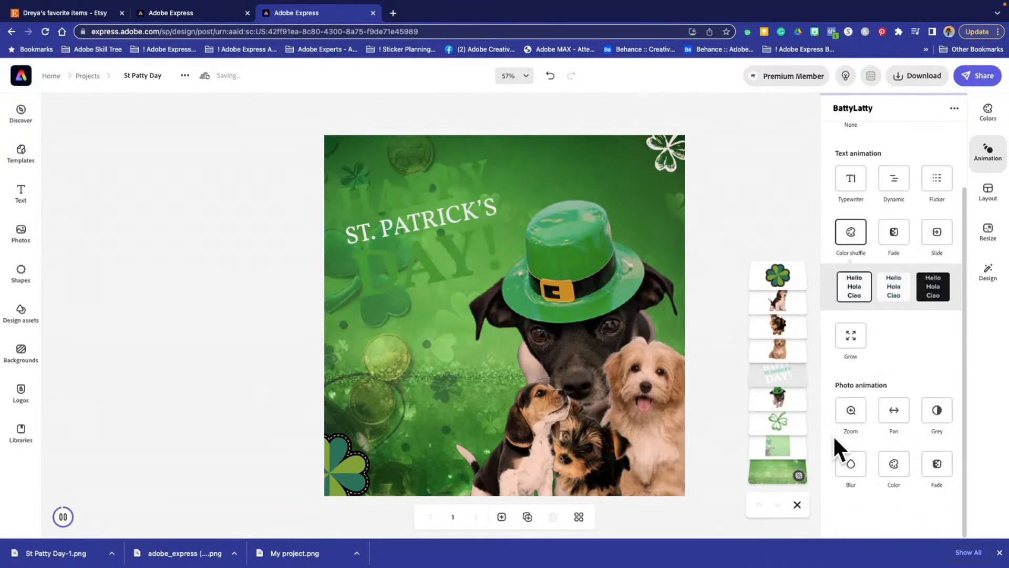
{"action": "left_click", "coordinate": [852, 414]}
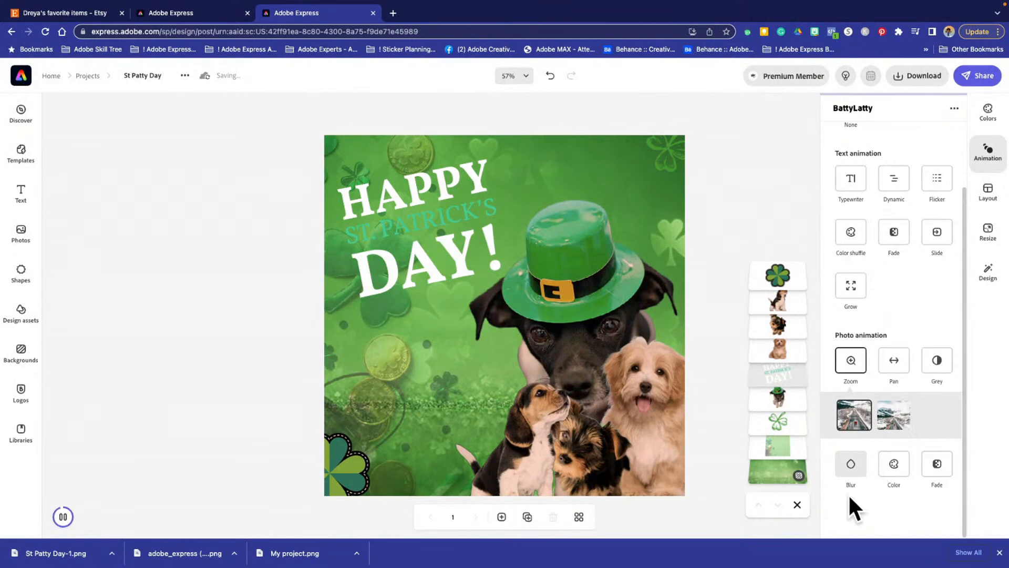
{"action": "left_click", "coordinate": [851, 470]}
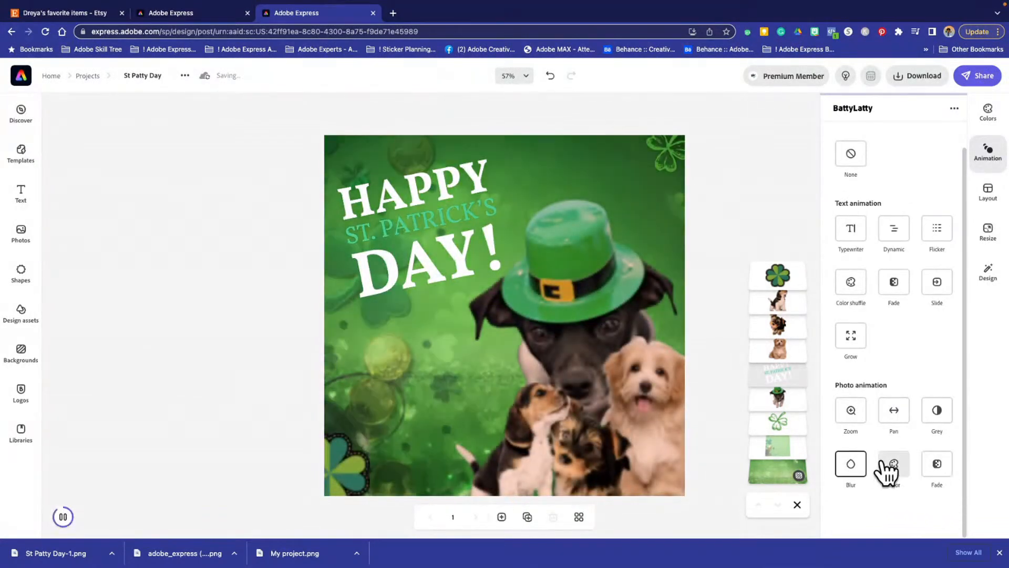
{"action": "left_click", "coordinate": [890, 468]}
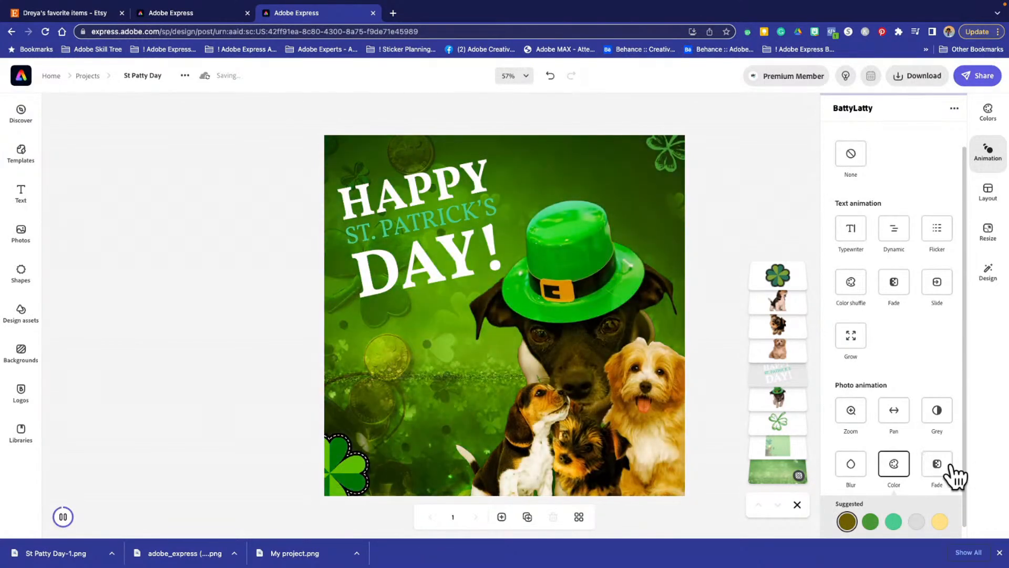
{"action": "left_click", "coordinate": [942, 464]}
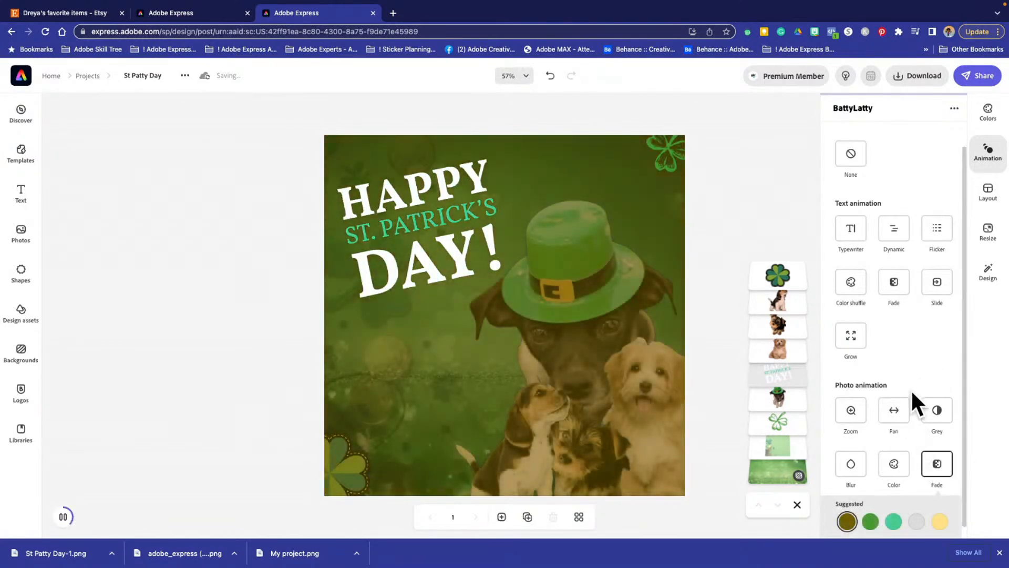
- Try the Pan photo animation, apply the Grey photo animation instead, and duplicate the animated page
{"action": "left_click", "coordinate": [890, 412]}
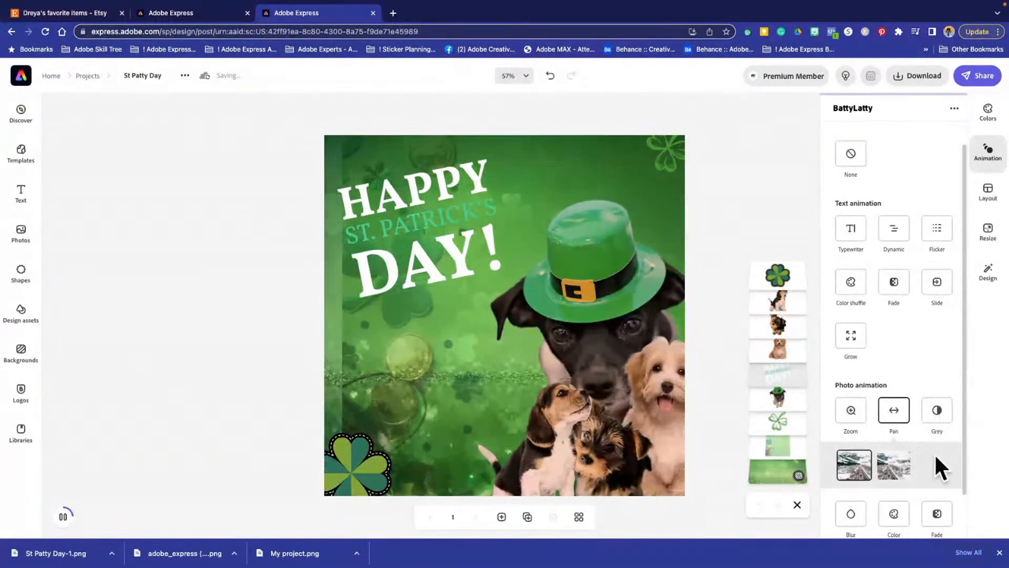
{"action": "left_click", "coordinate": [936, 411]}
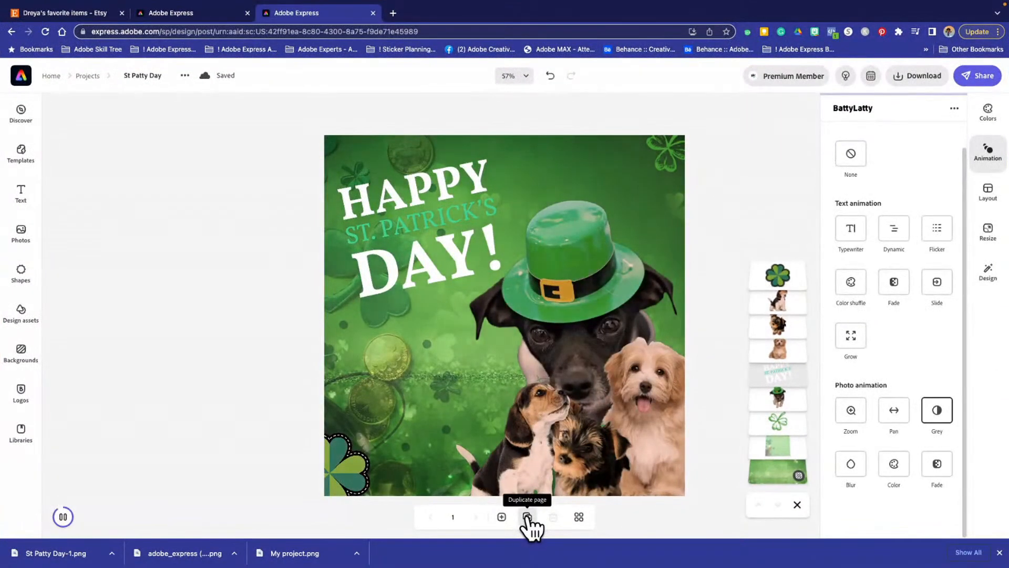
{"action": "left_click", "coordinate": [527, 516]}
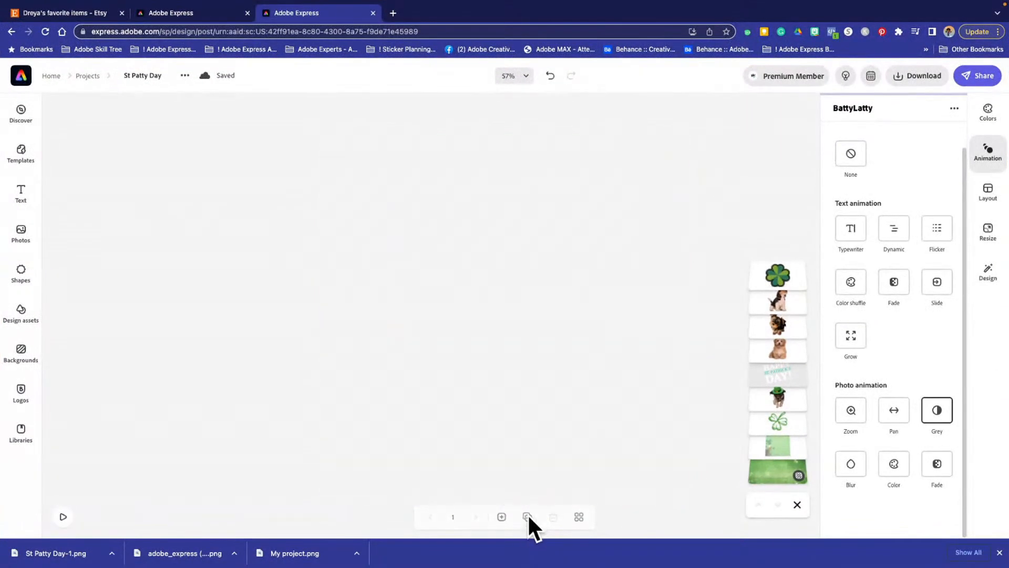
- Switch between the two pages to compare them, set page 1's animation to None, and return to page 2
{"action": "left_click", "coordinate": [426, 526]}
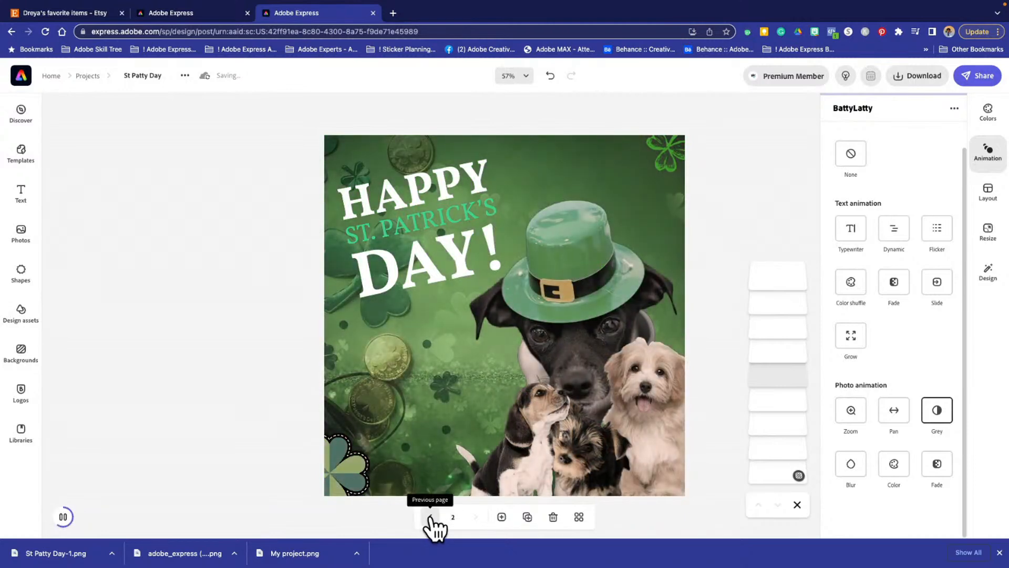
{"action": "left_click", "coordinate": [429, 516]}
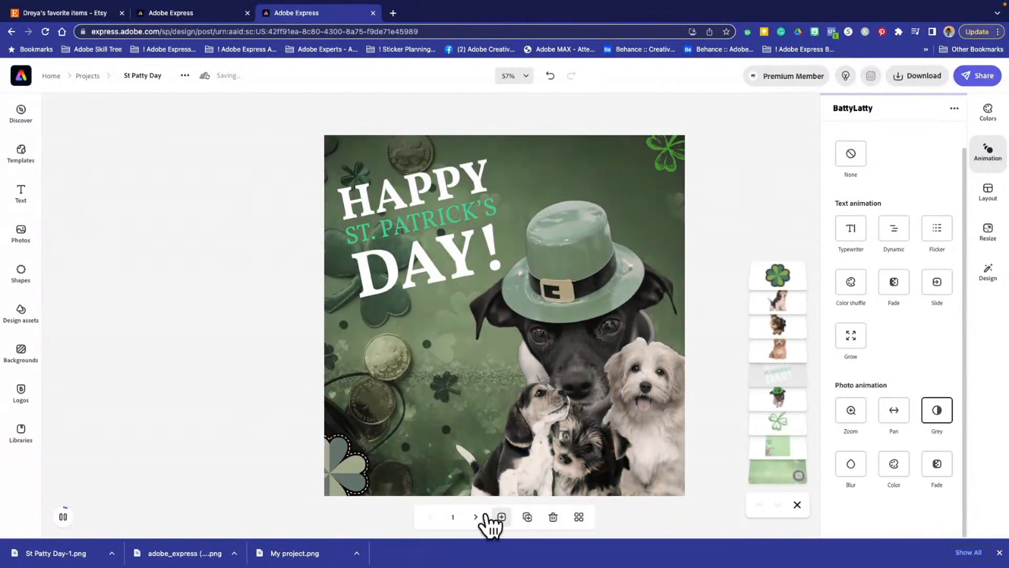
{"action": "left_click", "coordinate": [475, 517]}
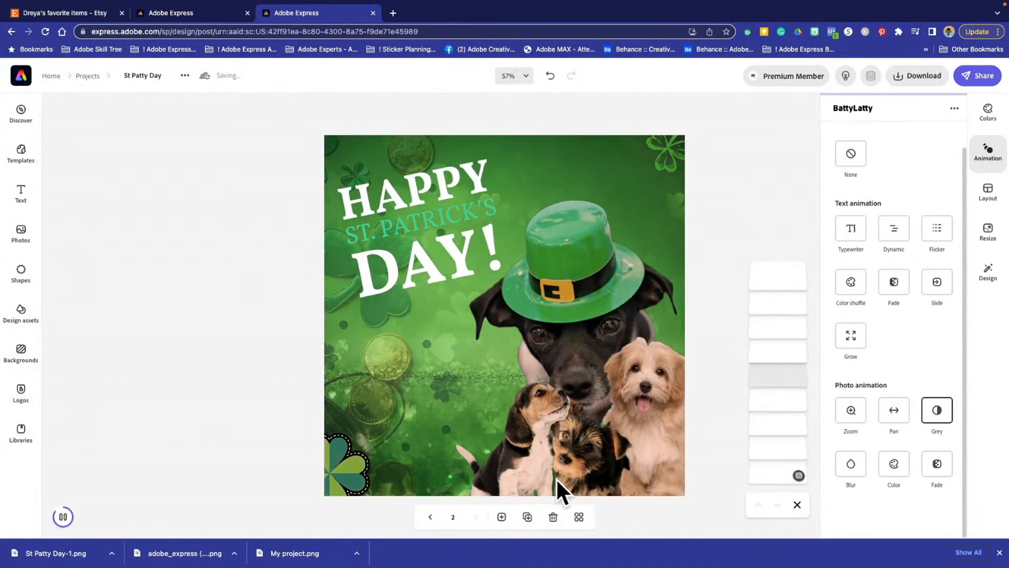
{"action": "left_click", "coordinate": [429, 516]}
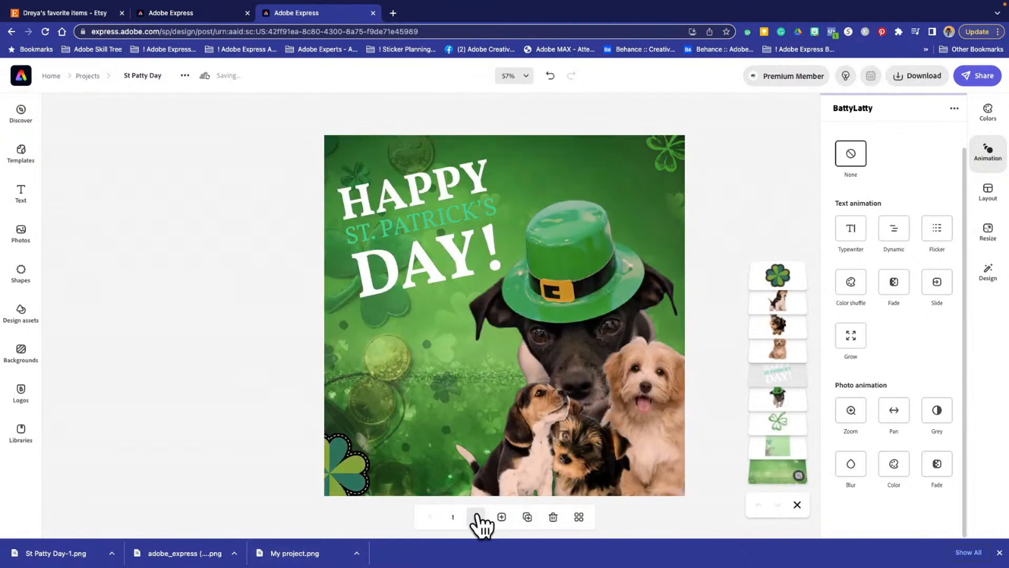
{"action": "left_click", "coordinate": [475, 516]}
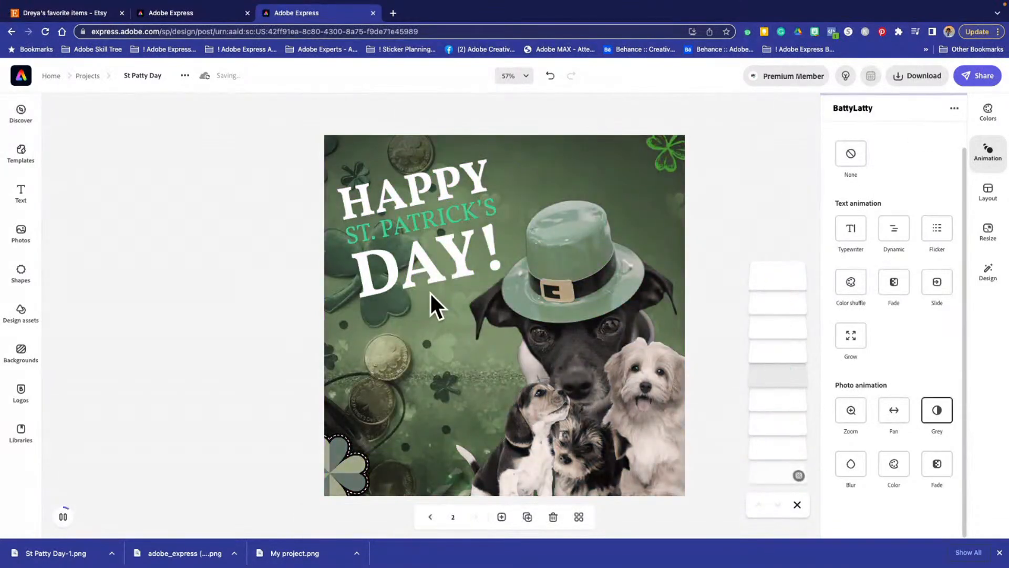